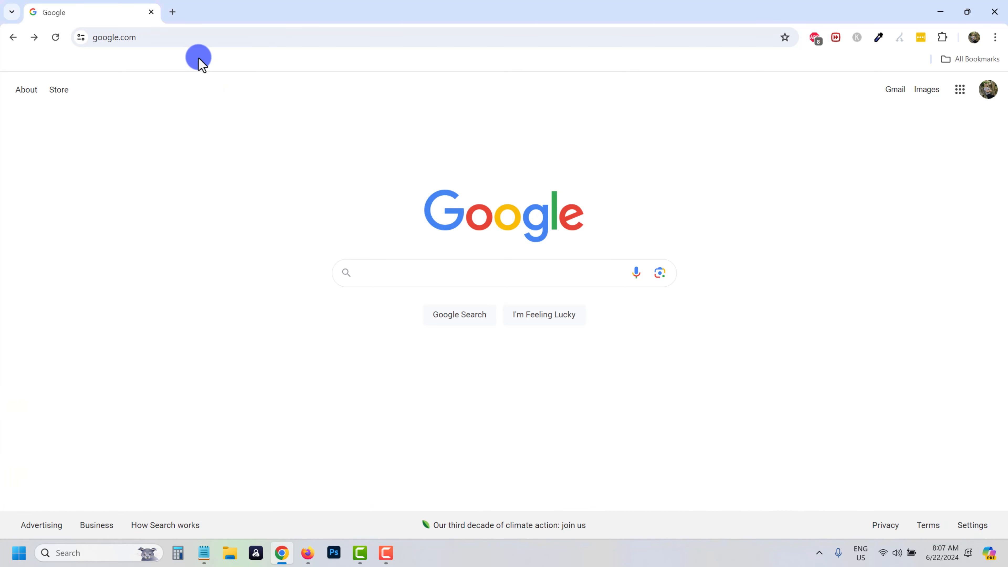
Go to go.ivanmana.com/instapage in Chrome.
click(184, 38)
text(go.)
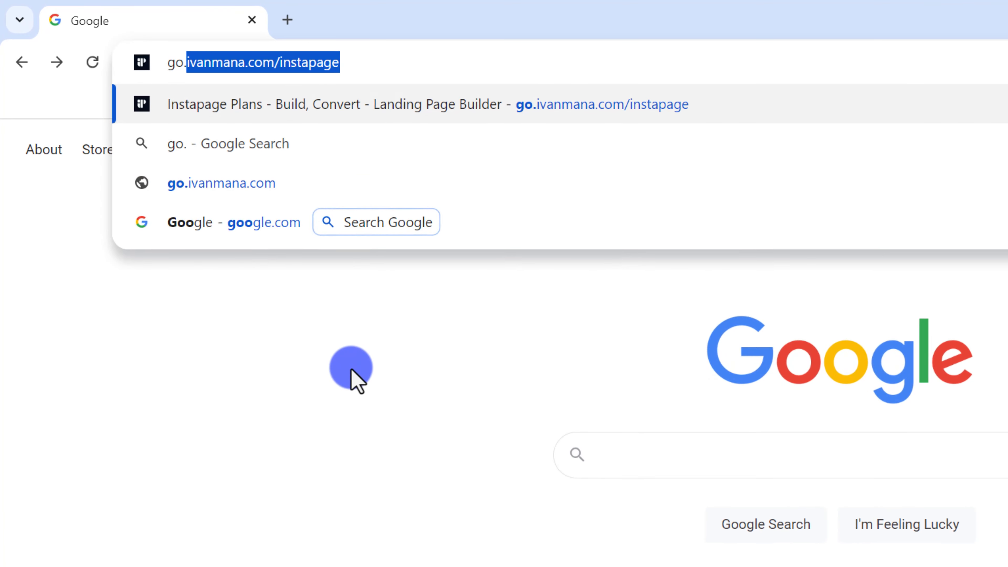
text(ivanmana.com/instapage)
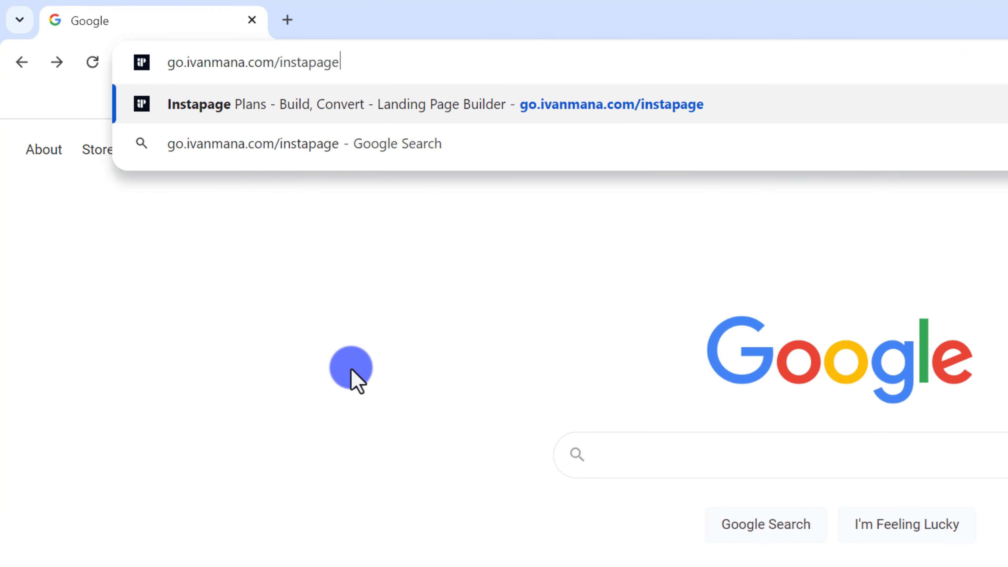
key(Return)
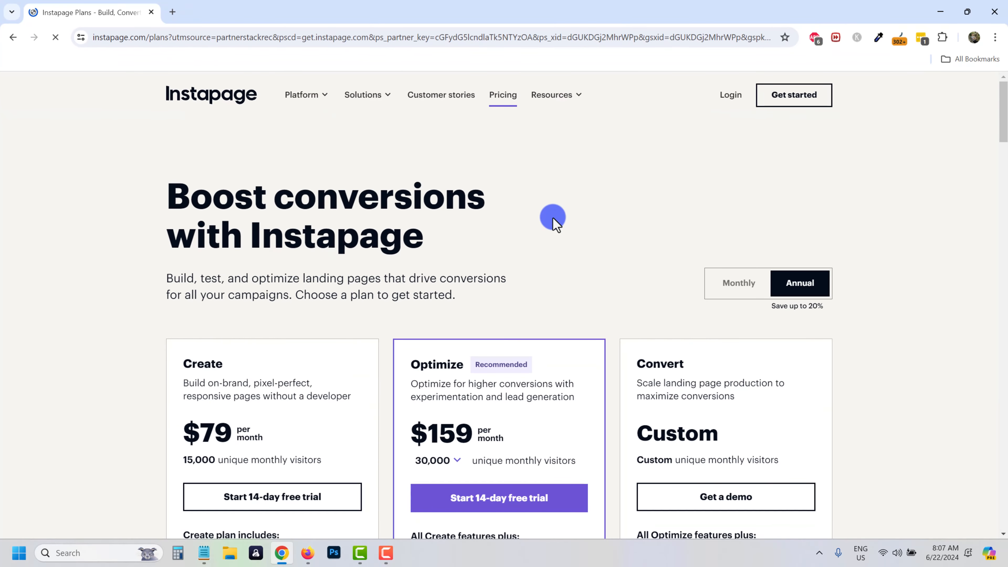
Browse the Instapage pricing cards, comparing the Optimize and Create plans.
scroll(553, 218, down, 3)
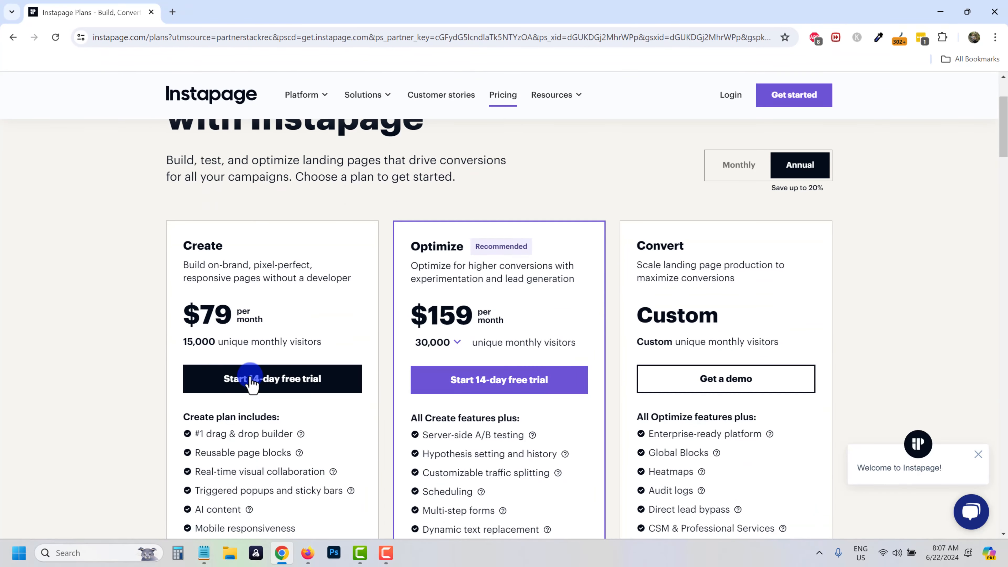
scroll(551, 264, down, 2)
scroll(427, 176, up, 1)
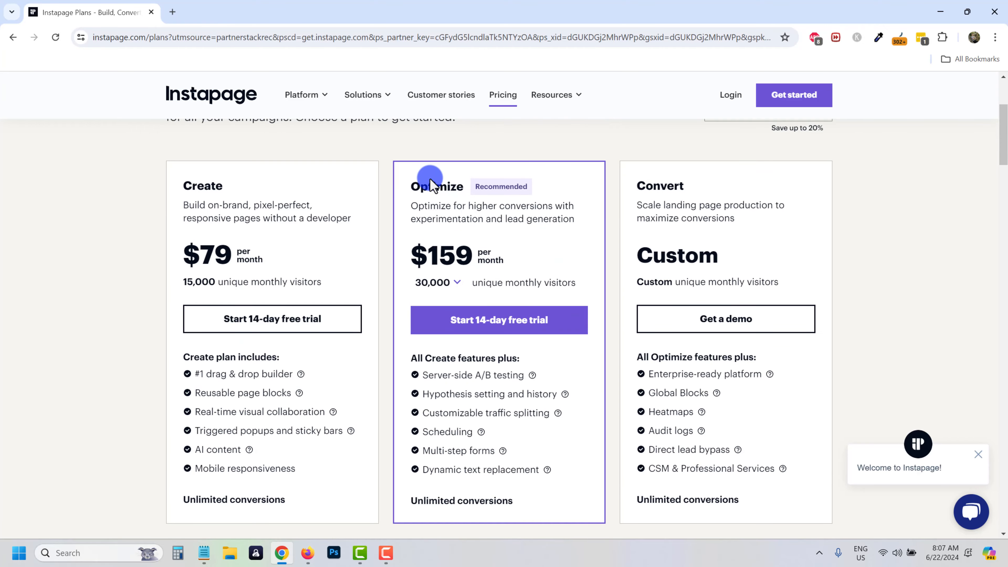
double_click(412, 184)
scroll(443, 253, down, 2)
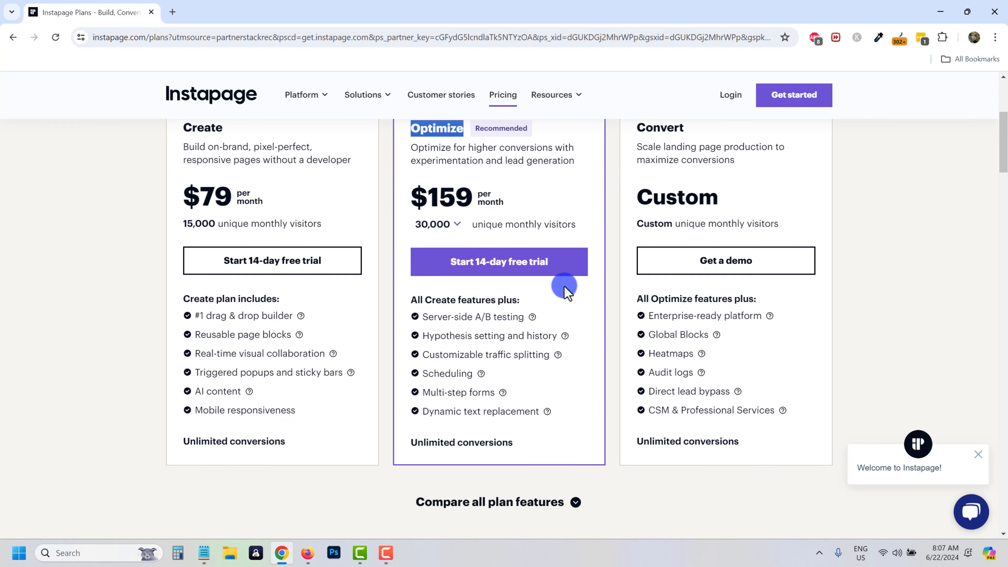
scroll(560, 278, up, 2)
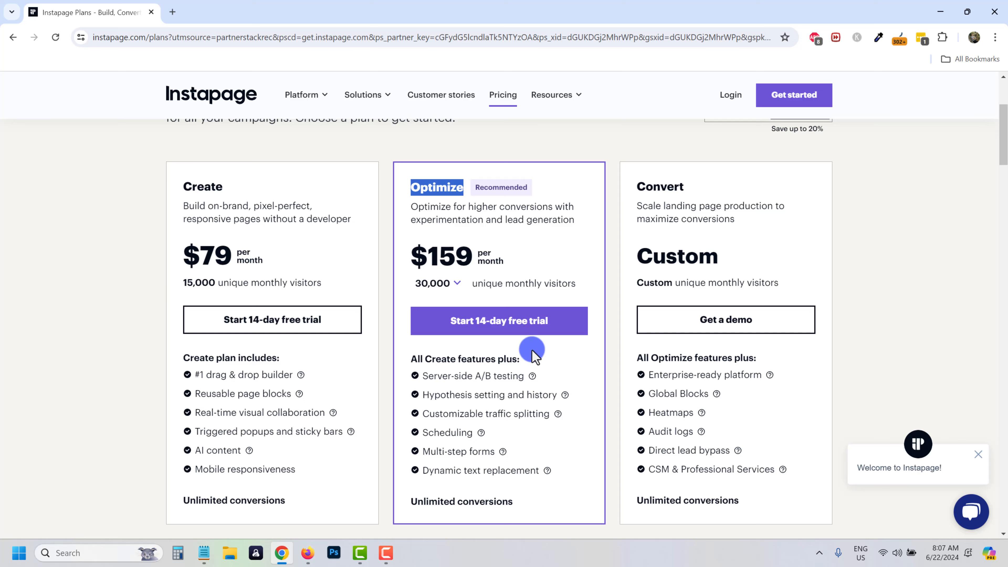
click(439, 206)
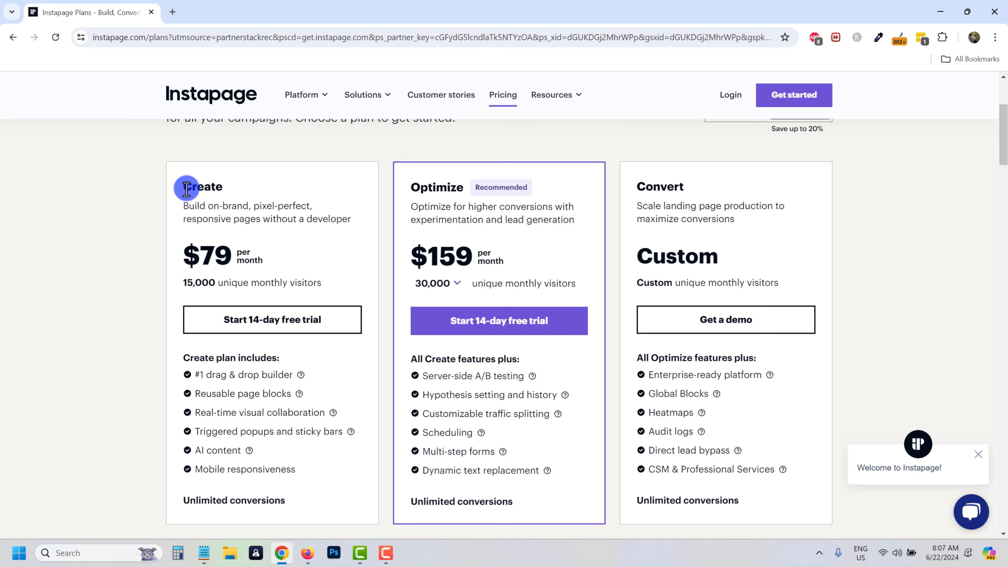
drag(186, 189, 225, 188)
click(267, 194)
click(288, 322)
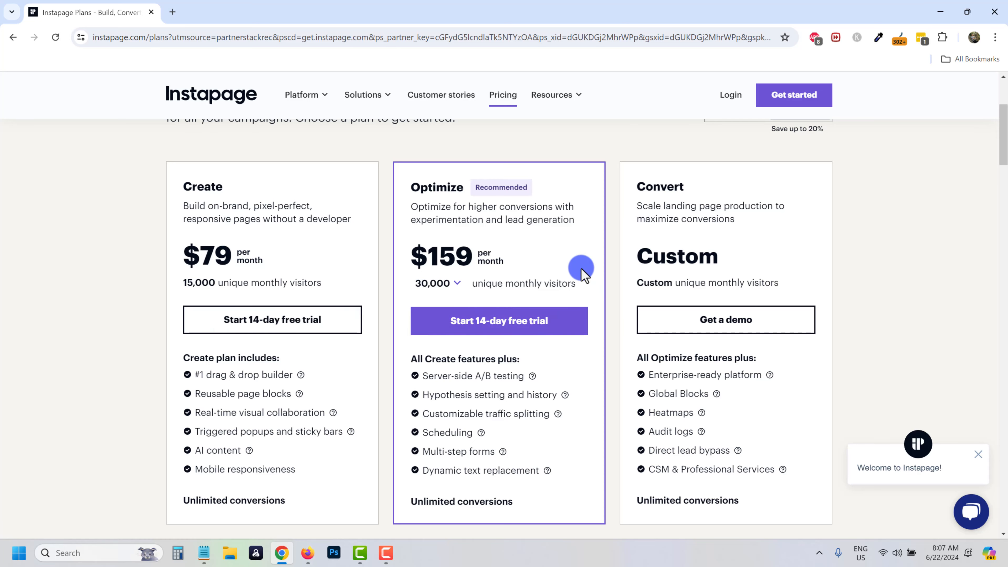
scroll(591, 265, up, 1)
Check the Optimize plan's monthly visitor options, then start the 14-day free trial.
click(440, 283)
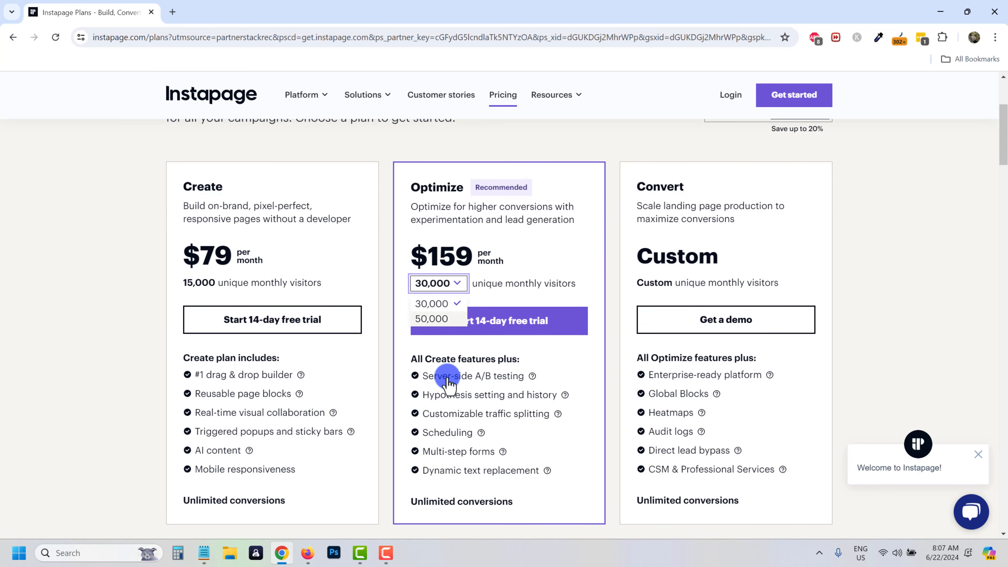
click(448, 380)
click(450, 334)
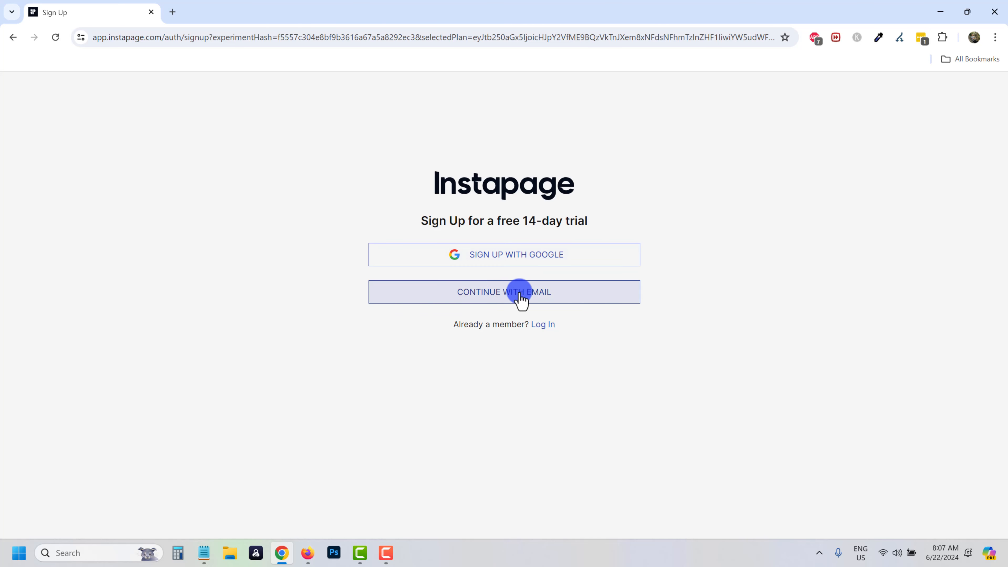
Sign up with an email address and complete the Account info form.
click(469, 297)
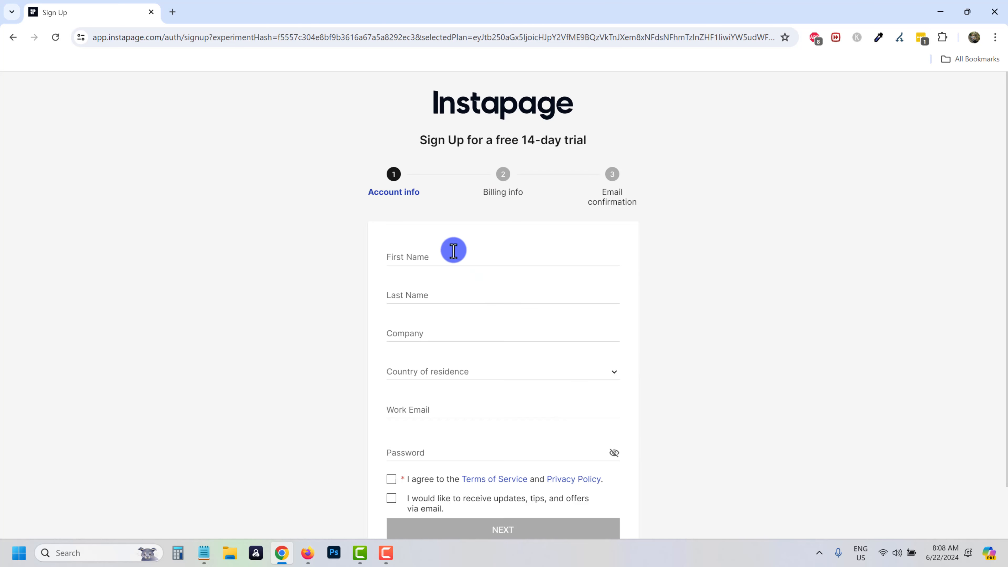
scroll(488, 508, down, 2)
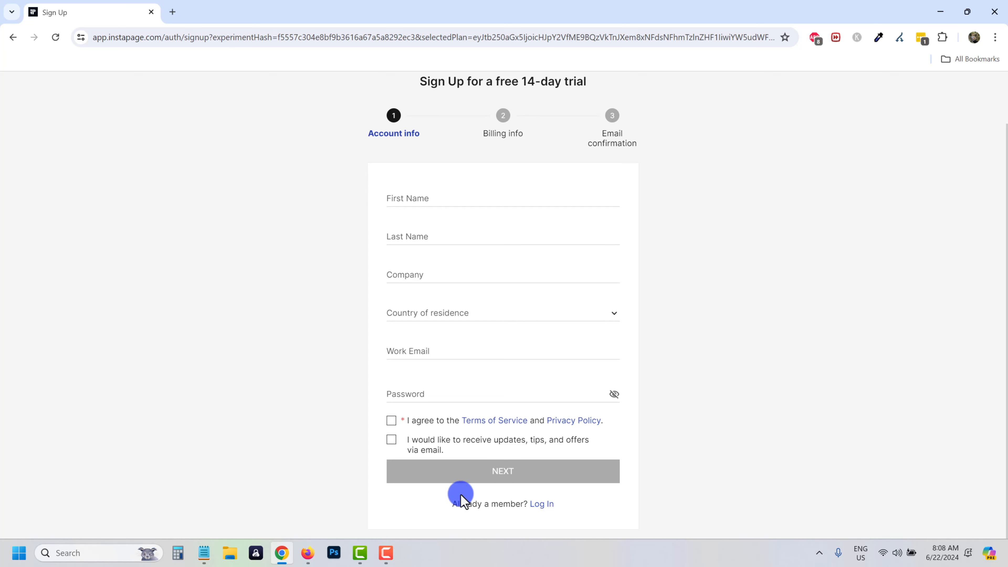
drag(464, 508, 517, 506)
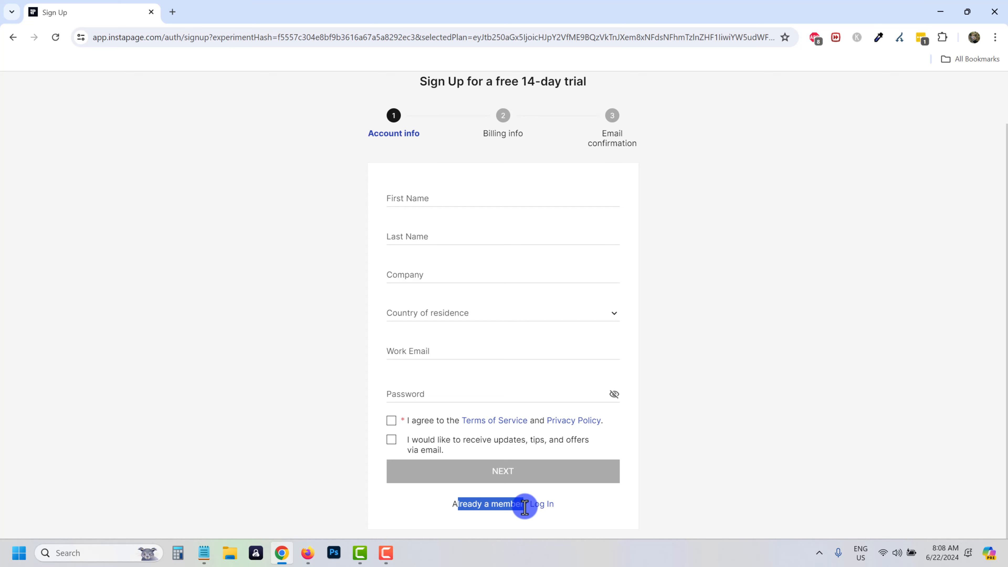
click(427, 504)
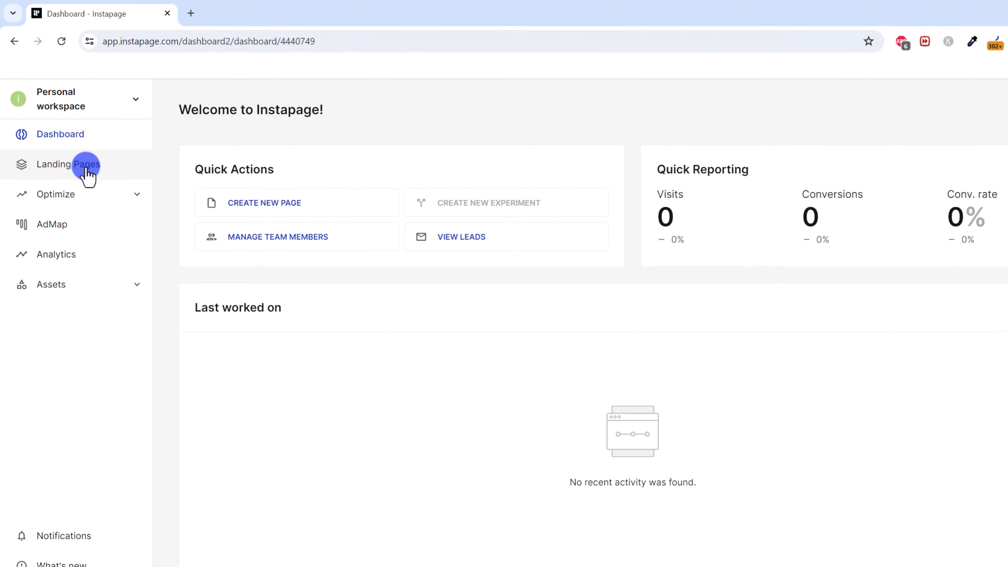
Go to Landing Pages and start a new page with CREATE PAGE.
click(61, 150)
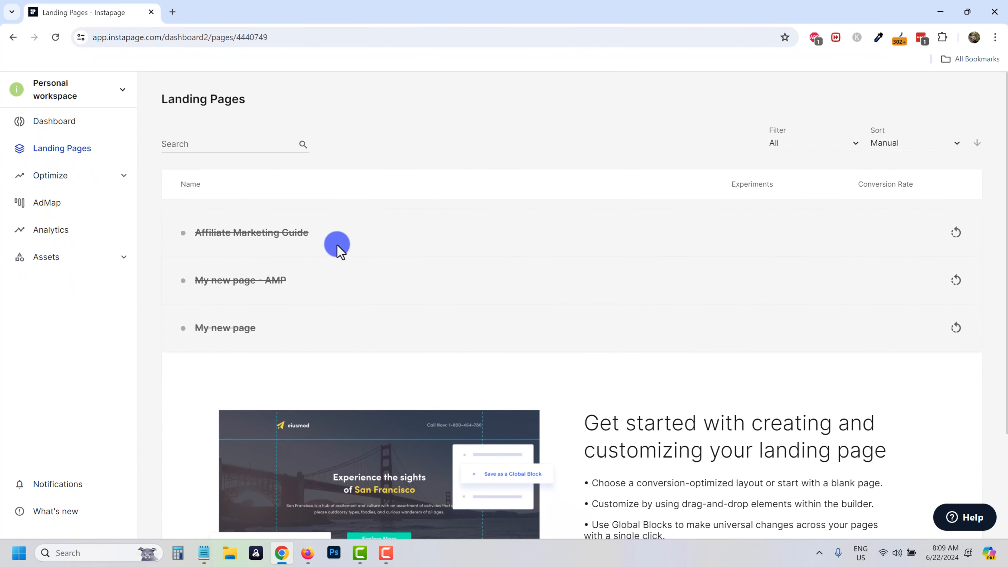
scroll(480, 317, down, 3)
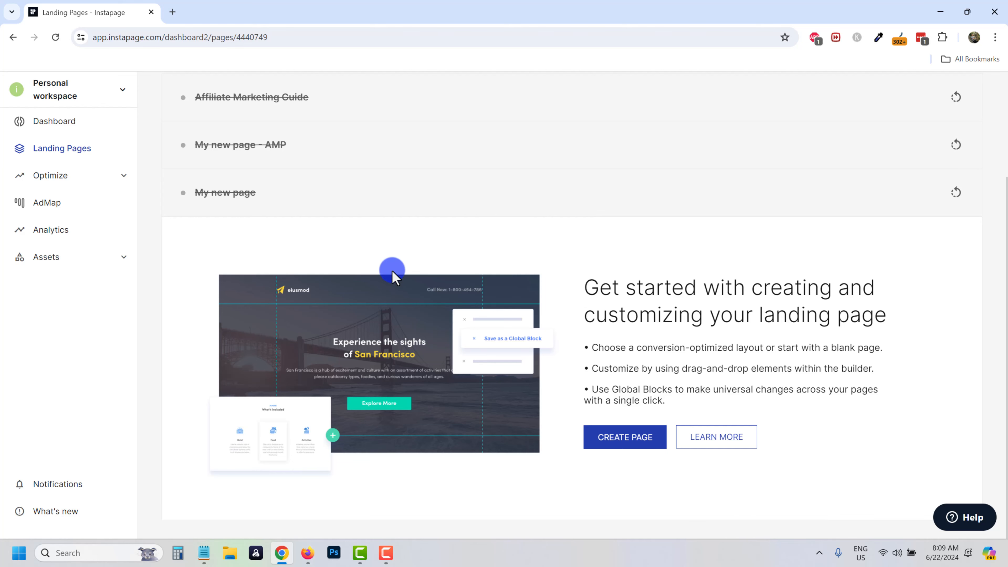
click(620, 442)
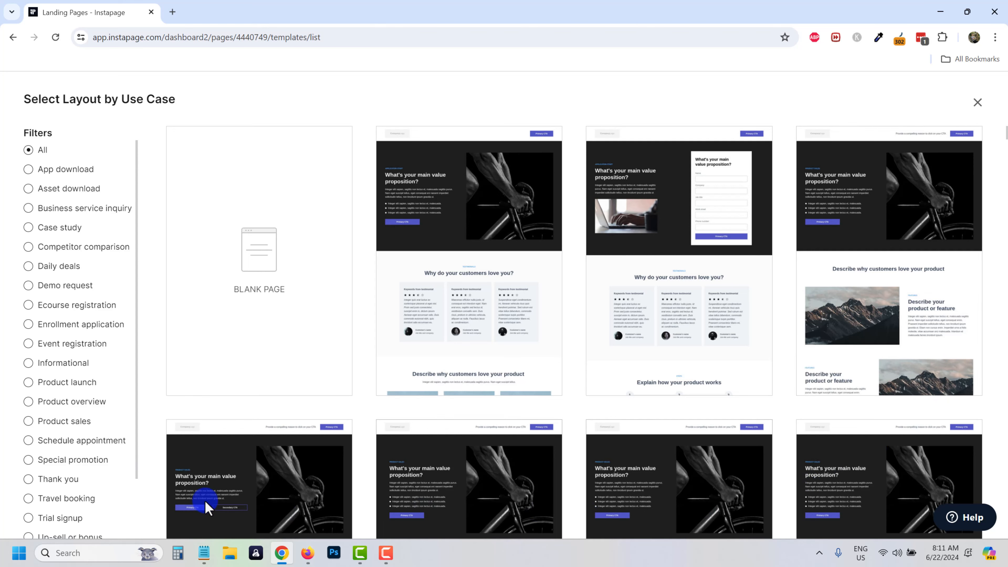
Scroll through the Select Layout by Use Case template gallery.
scroll(478, 311, down, 2)
scroll(479, 312, down, 10)
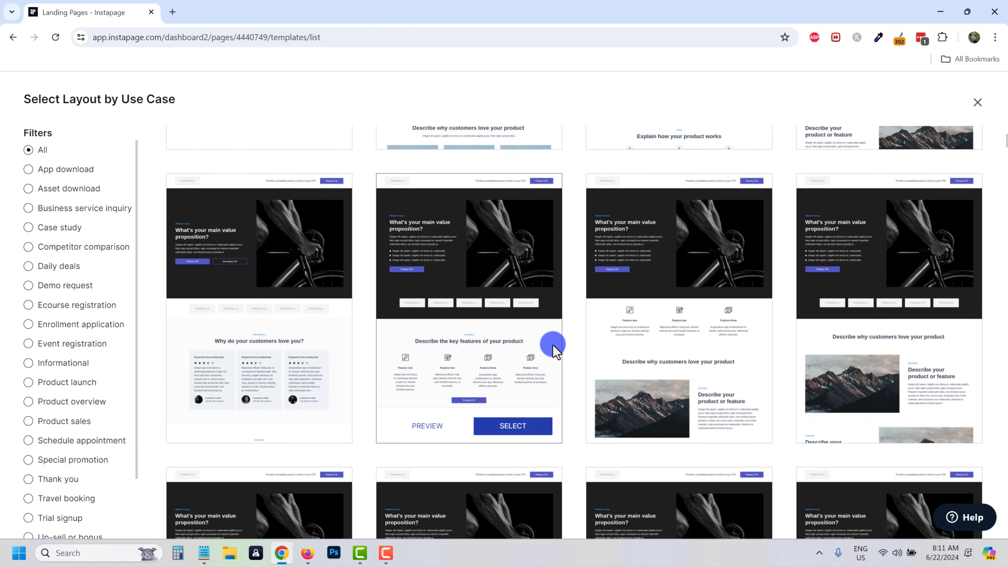
scroll(607, 381, down, 7)
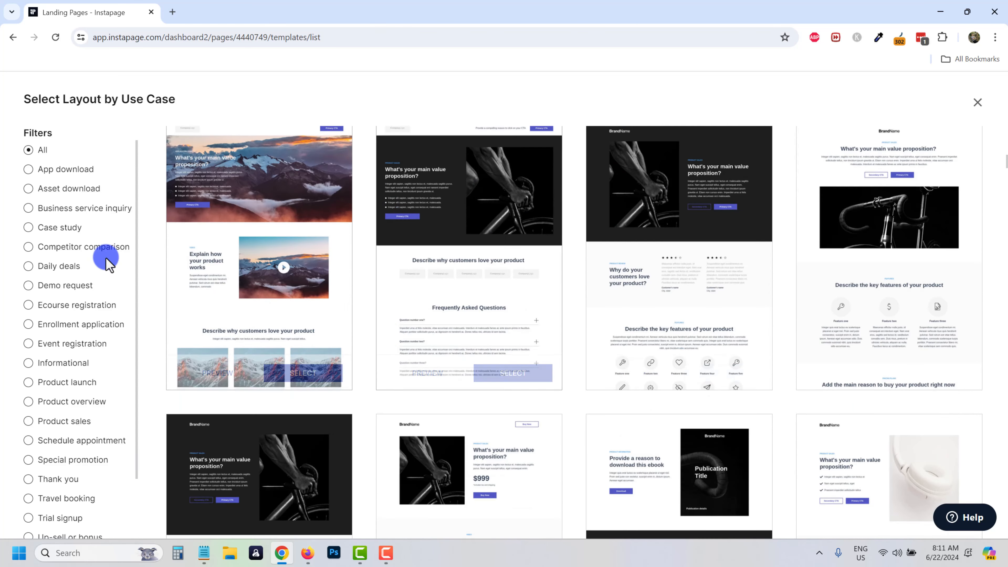
scroll(50, 202, down, 2)
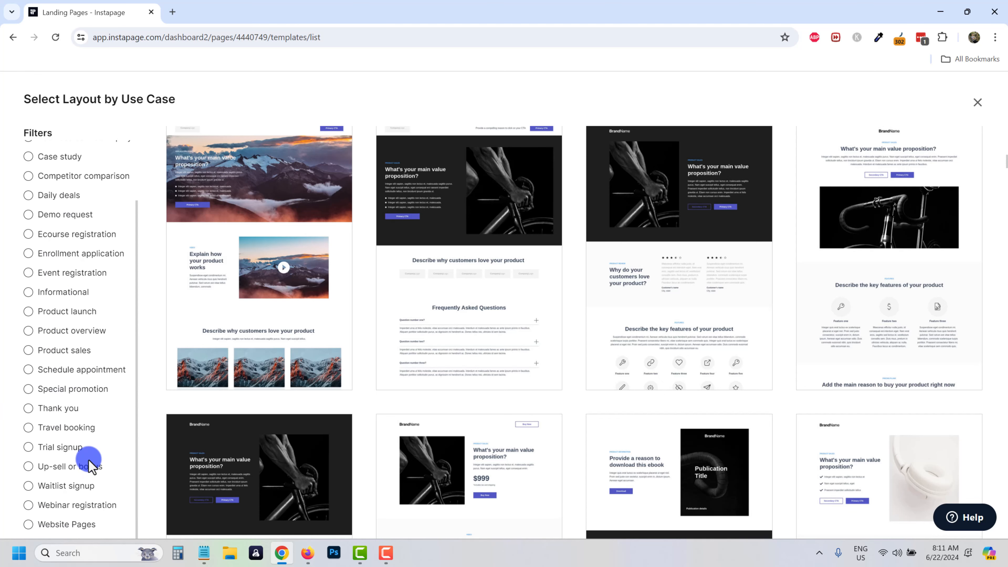
scroll(85, 309, up, 2)
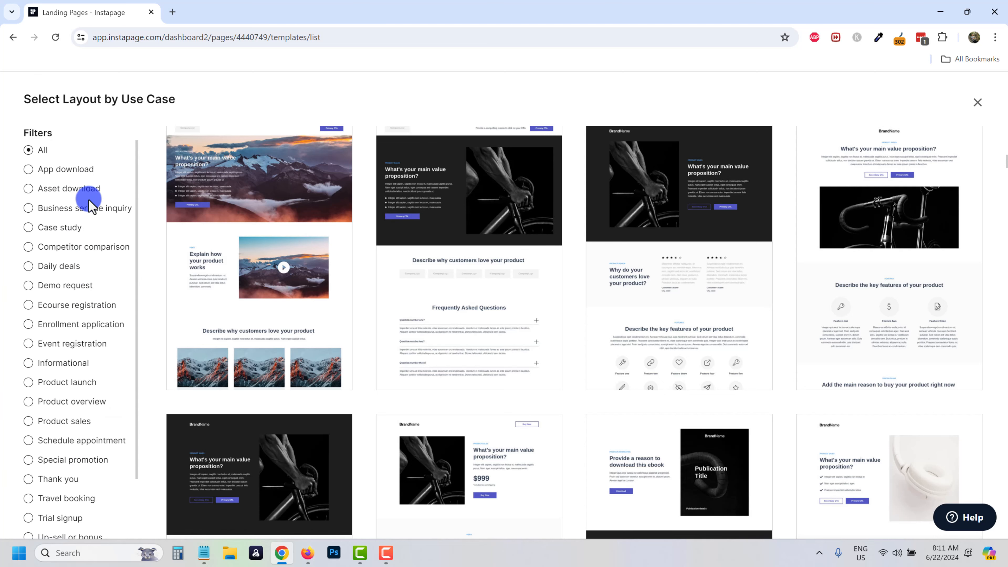
scroll(114, 306, down, 2)
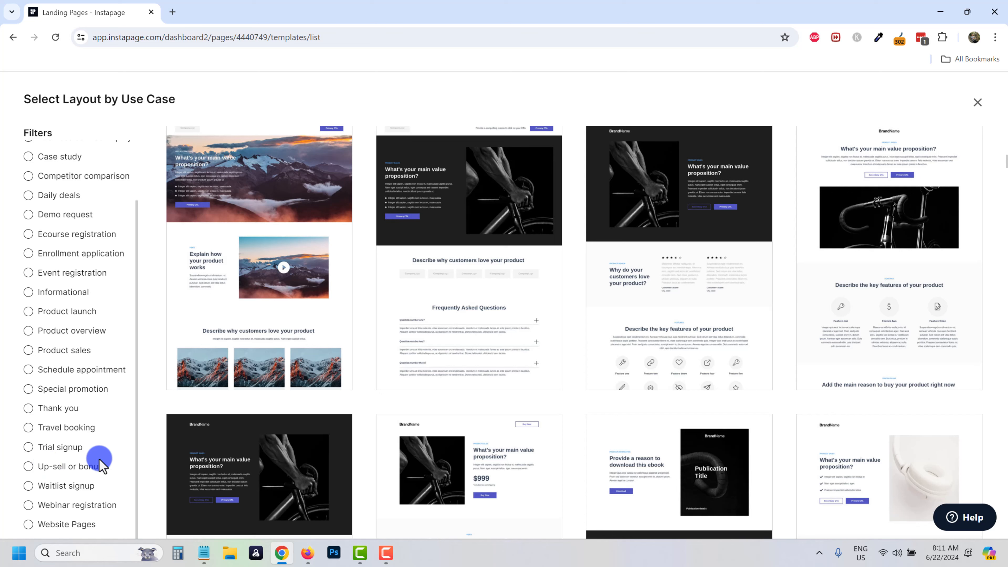
scroll(70, 413, up, 2)
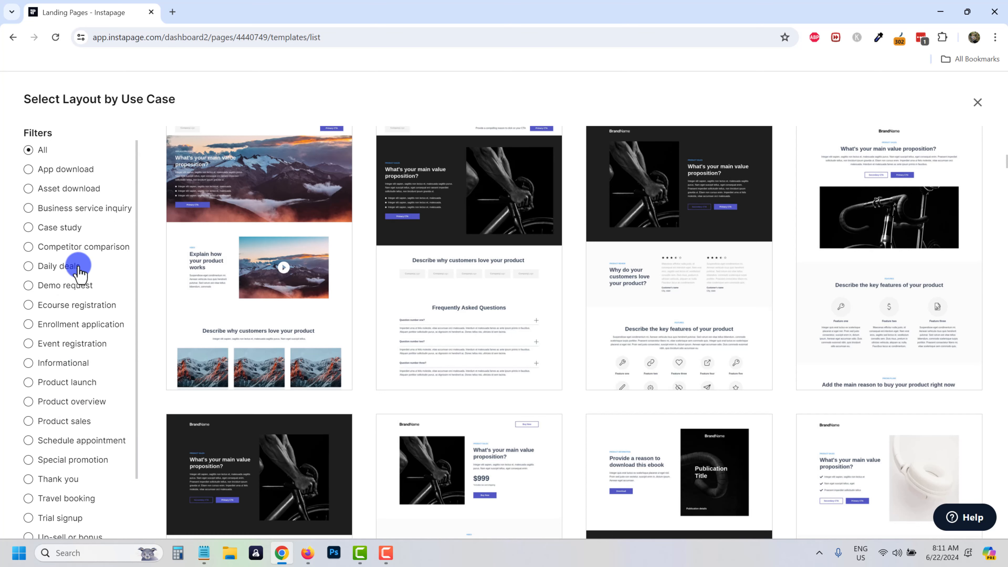
Filter templates to Asset download and select the ebook download layout.
click(60, 189)
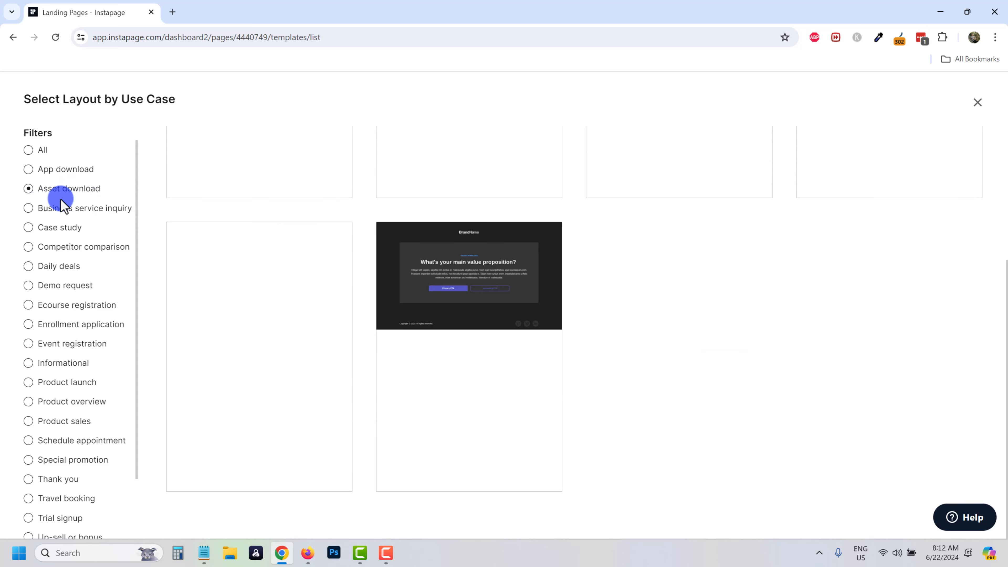
mouse_move(458, 393)
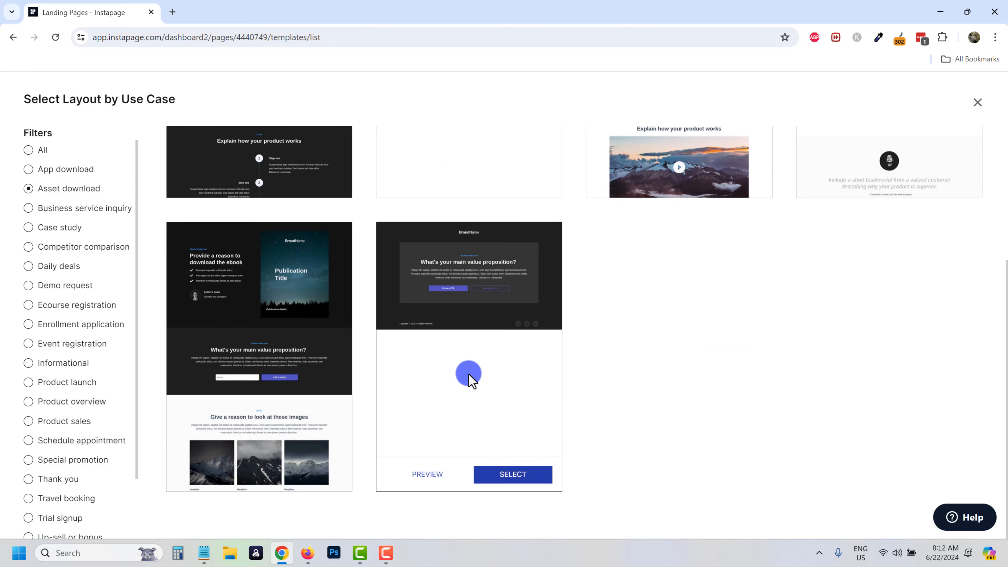
scroll(469, 374, up, 5)
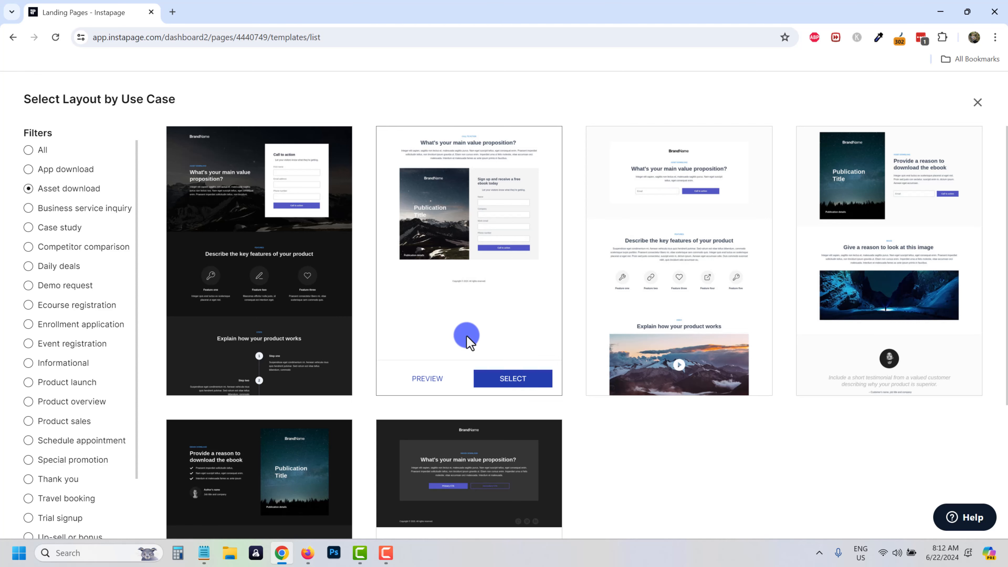
scroll(533, 313, down, 3)
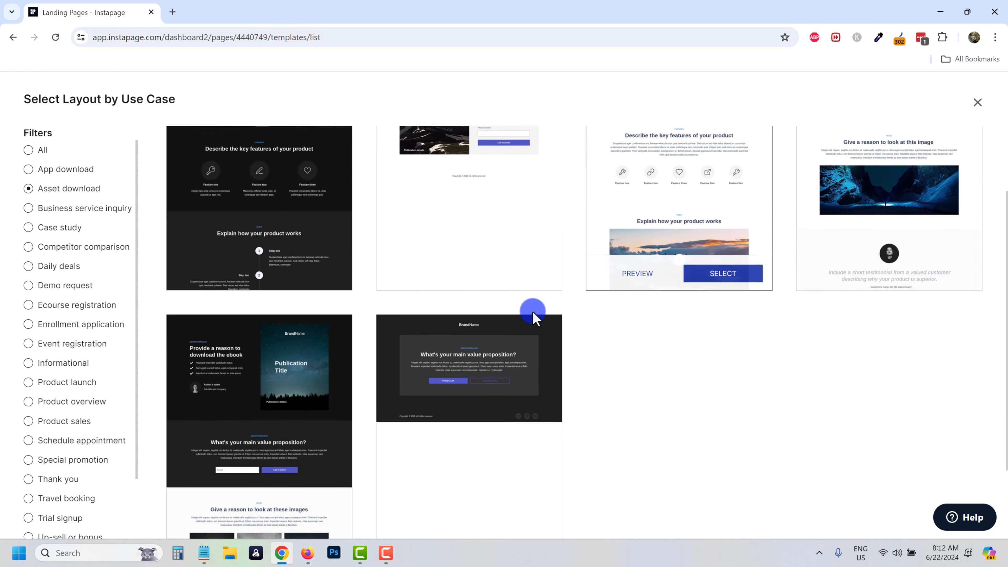
scroll(244, 338, up, 5)
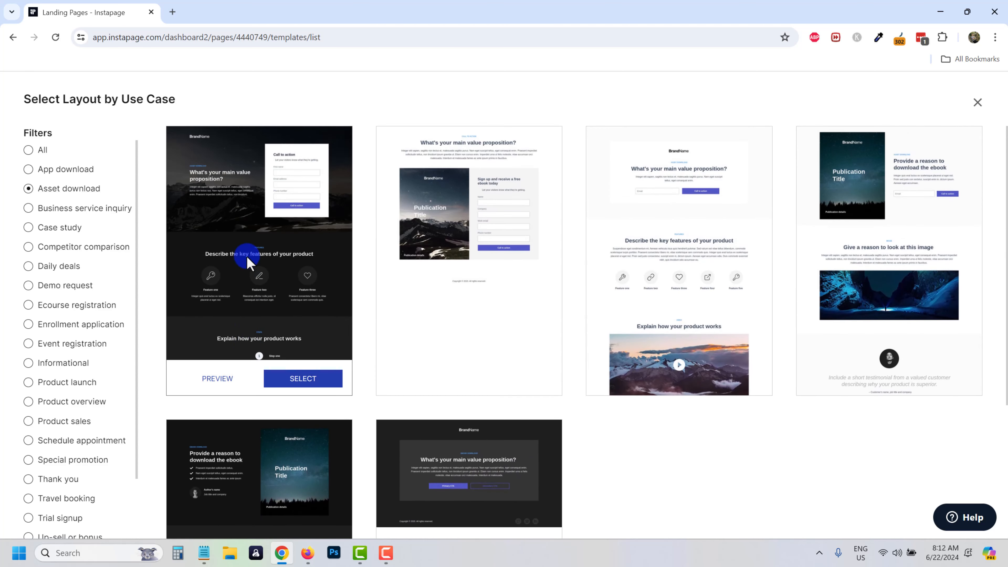
scroll(250, 266, down, 4)
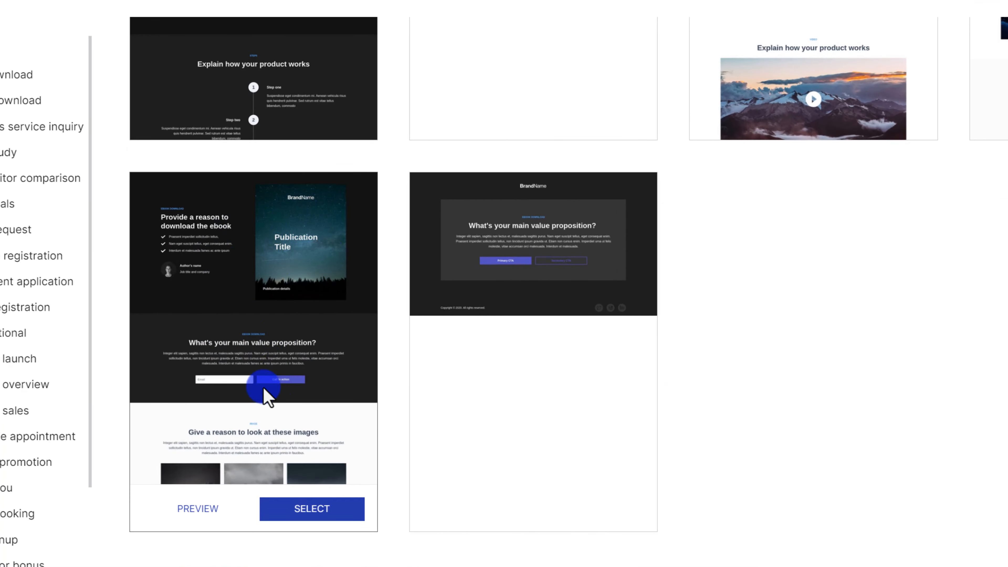
scroll(286, 437, down, 1)
click(314, 482)
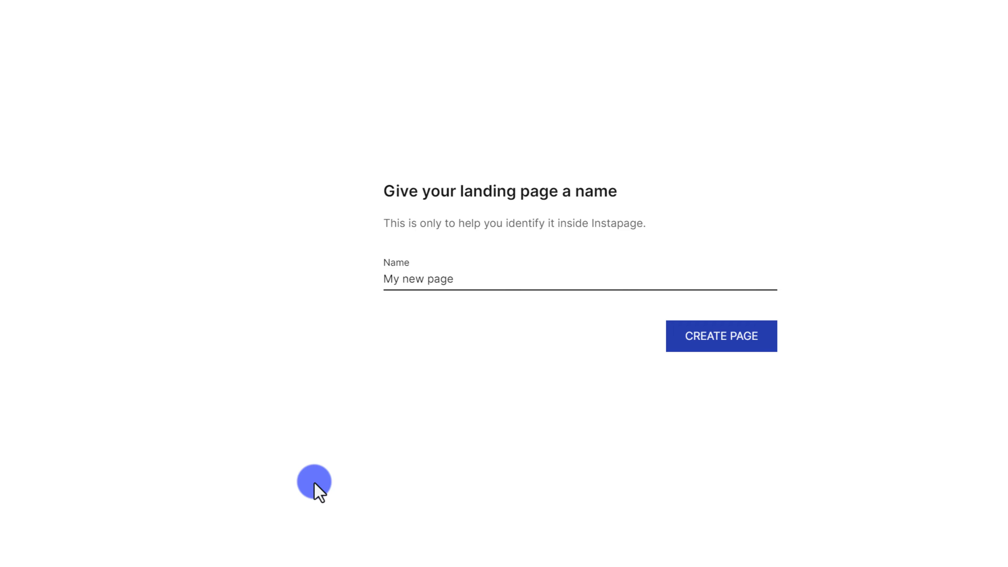
Create the page as 'My affiliate marketing guide' and open it in the design editor.
drag(487, 279, 369, 279)
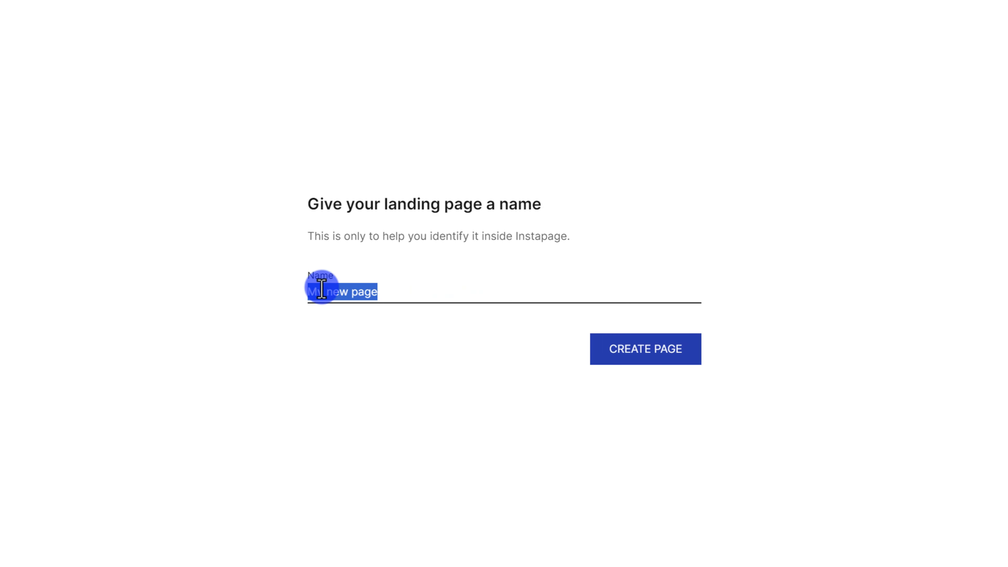
text(my)
key(BackSpace)
key(BackSpace)
text(My affiliate marketing guide)
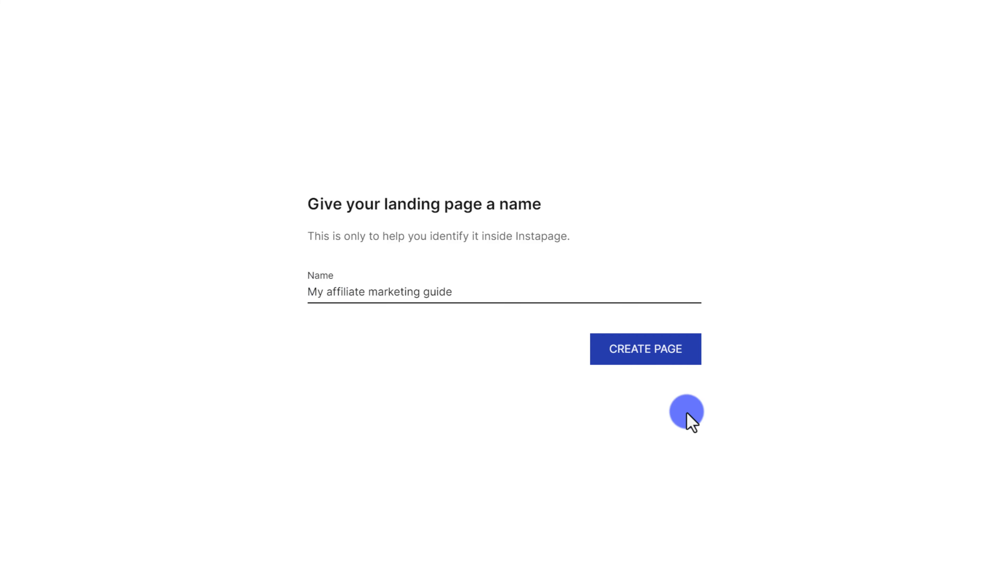
click(637, 354)
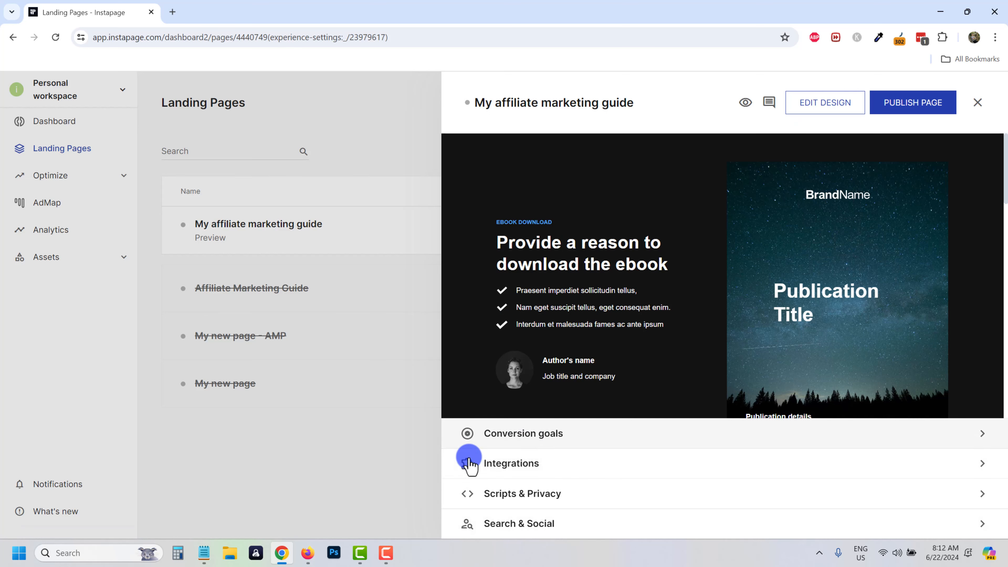
click(813, 105)
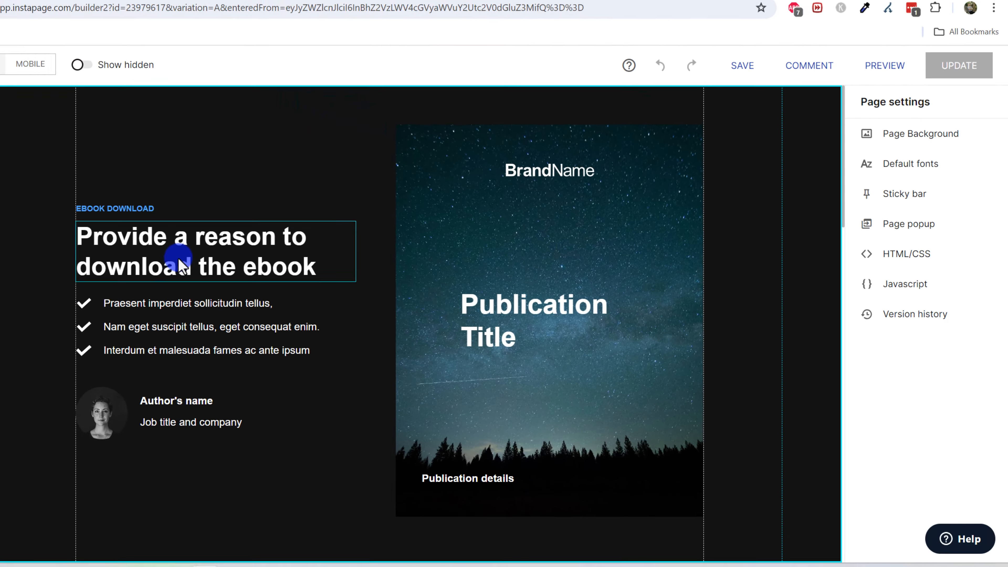
click(117, 245)
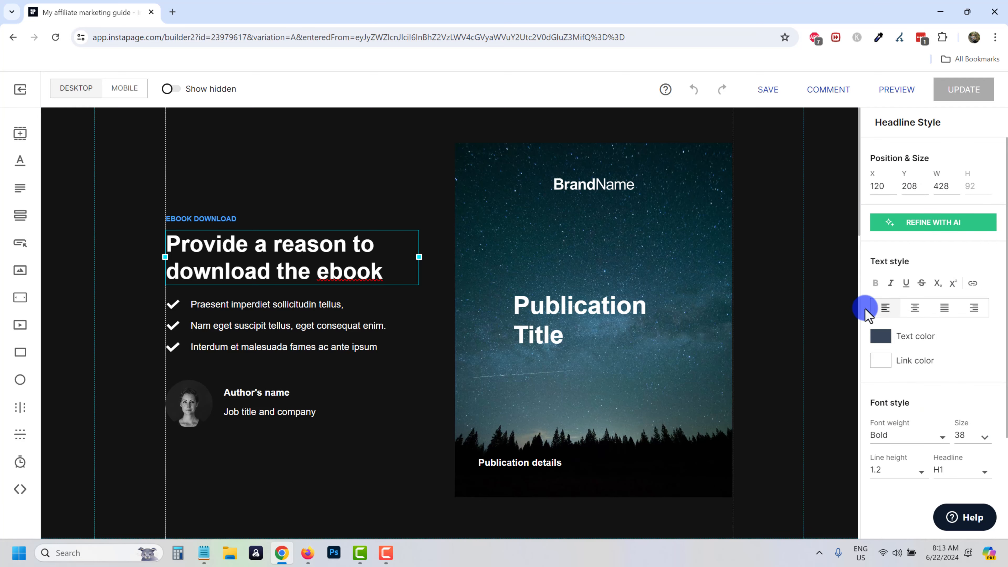
click(302, 191)
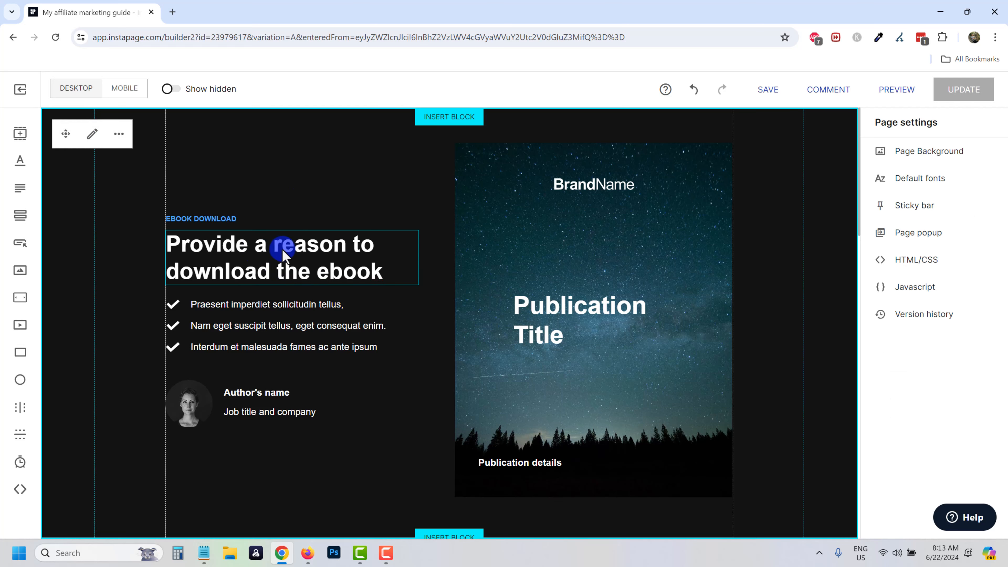
drag(283, 248, 282, 155)
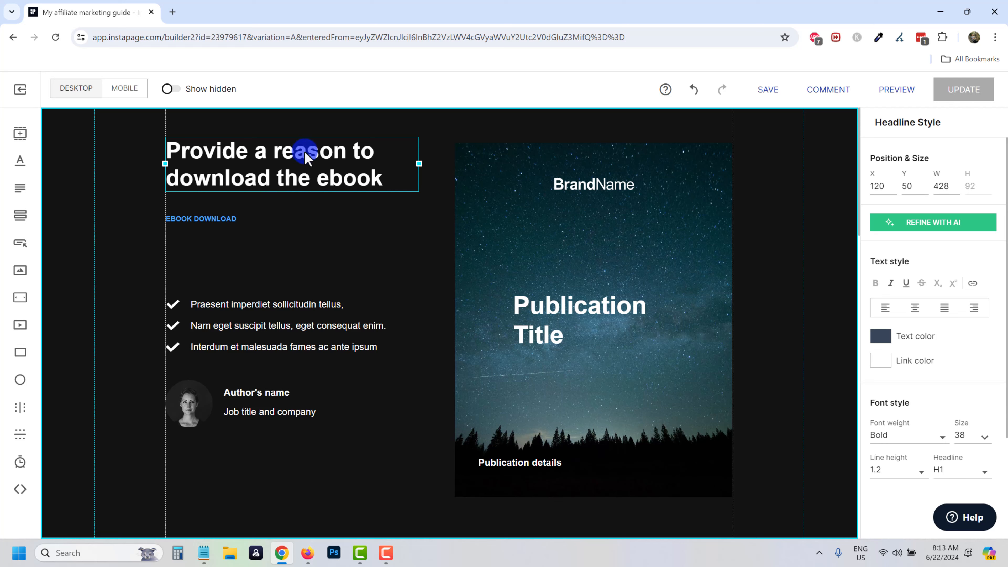
drag(305, 155, 280, 249)
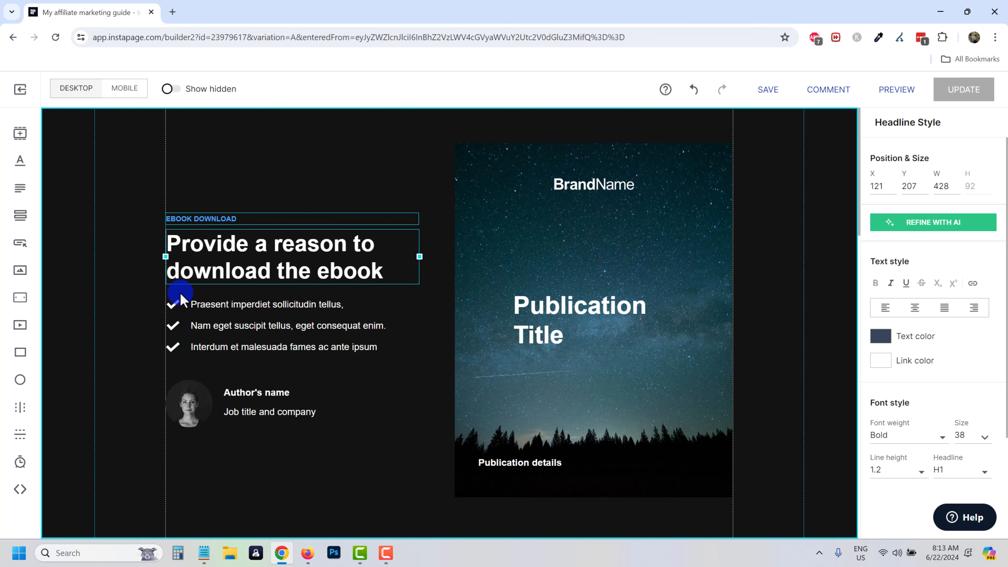
click(383, 198)
scroll(458, 314, down, 3)
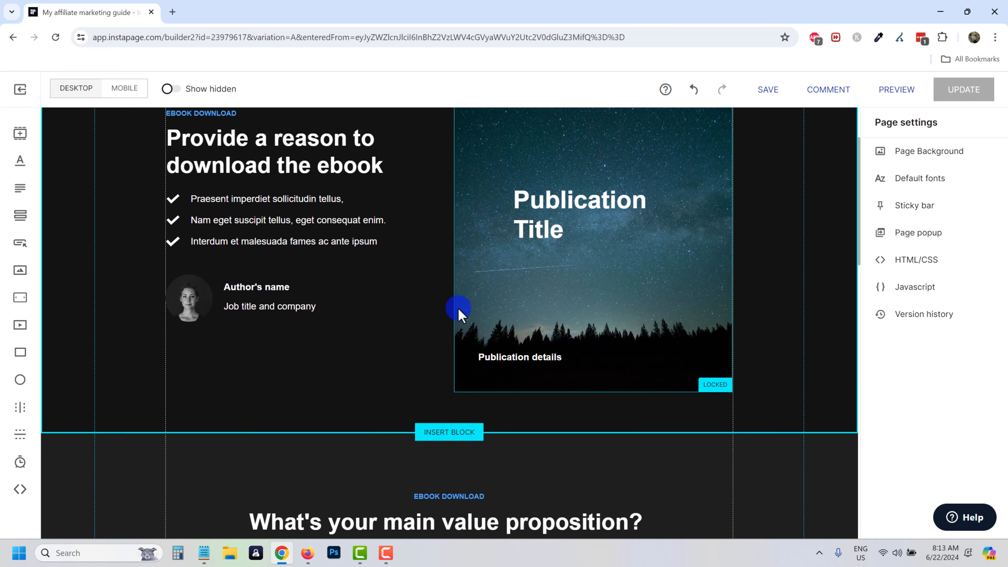
scroll(427, 379, up, 3)
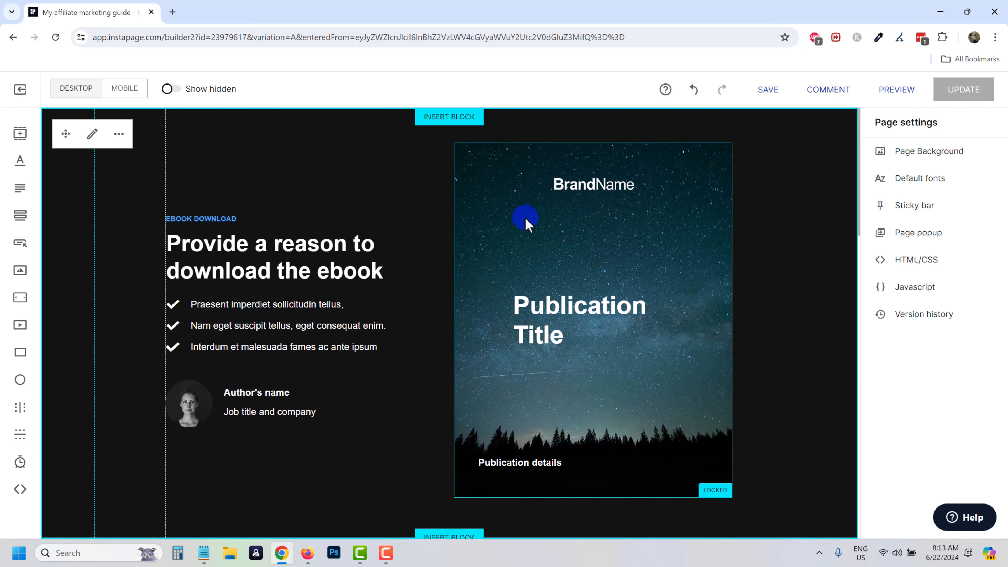
click(509, 250)
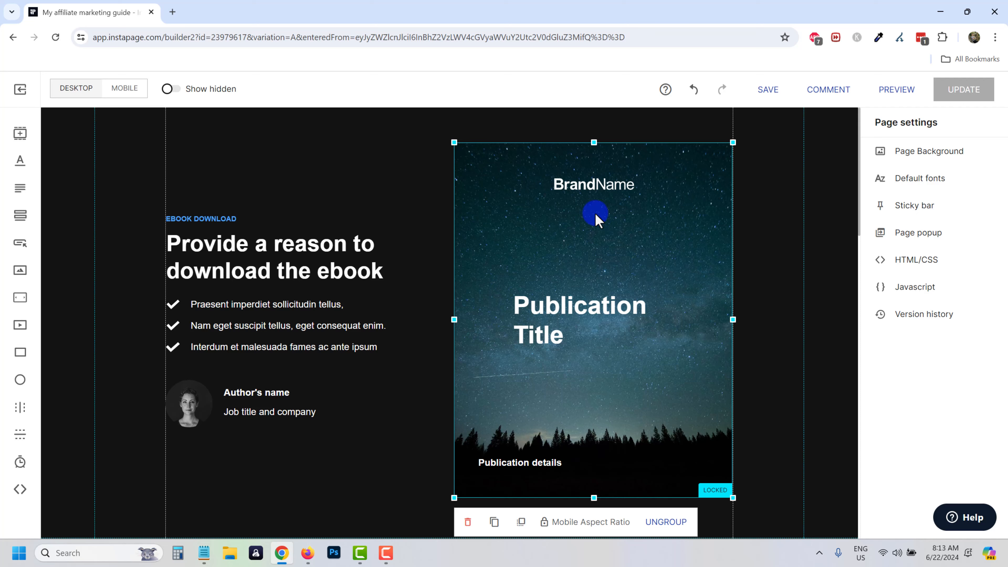
Swap the cover group's background image for the uploaded 'my book.png' mockup.
double_click(616, 233)
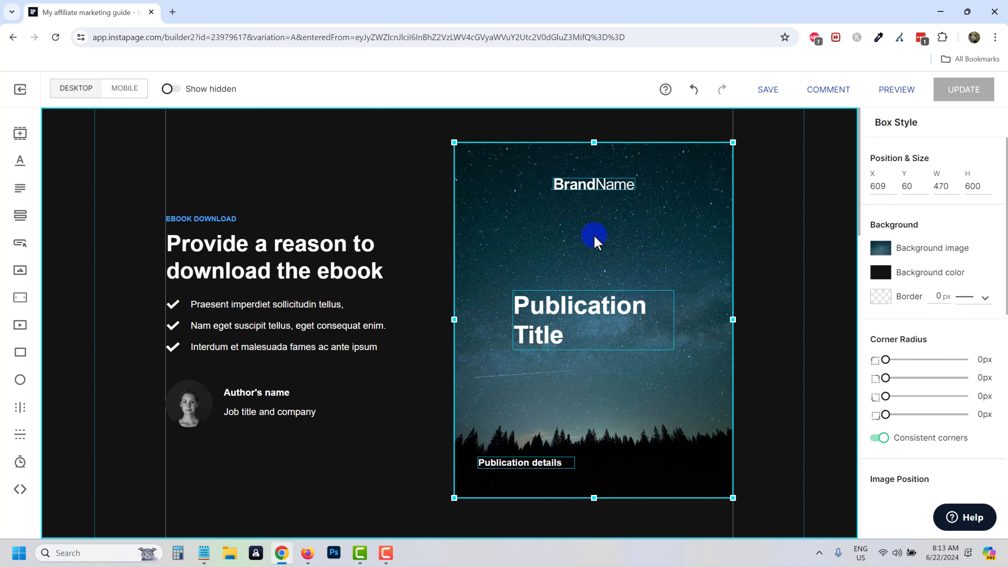
click(881, 248)
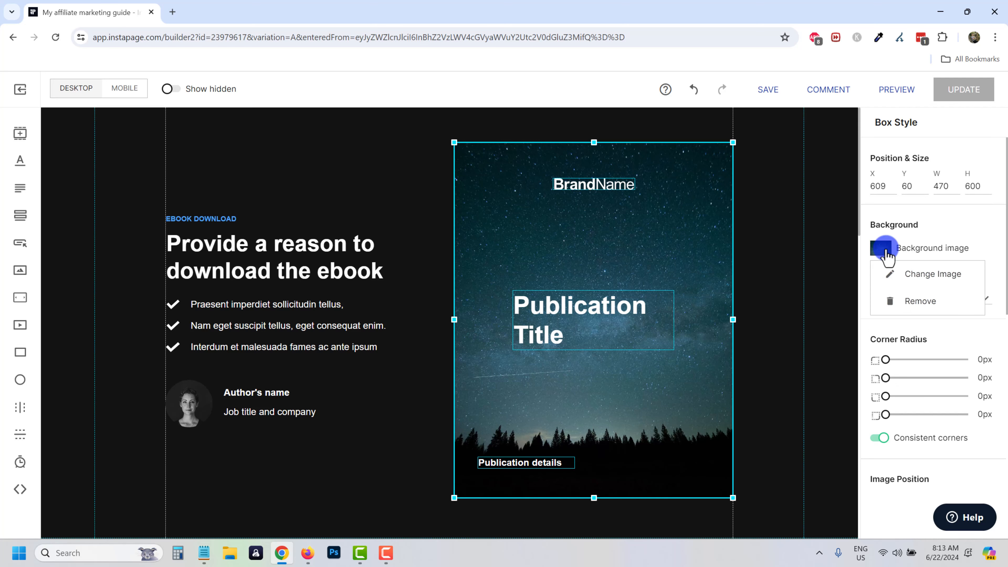
click(925, 278)
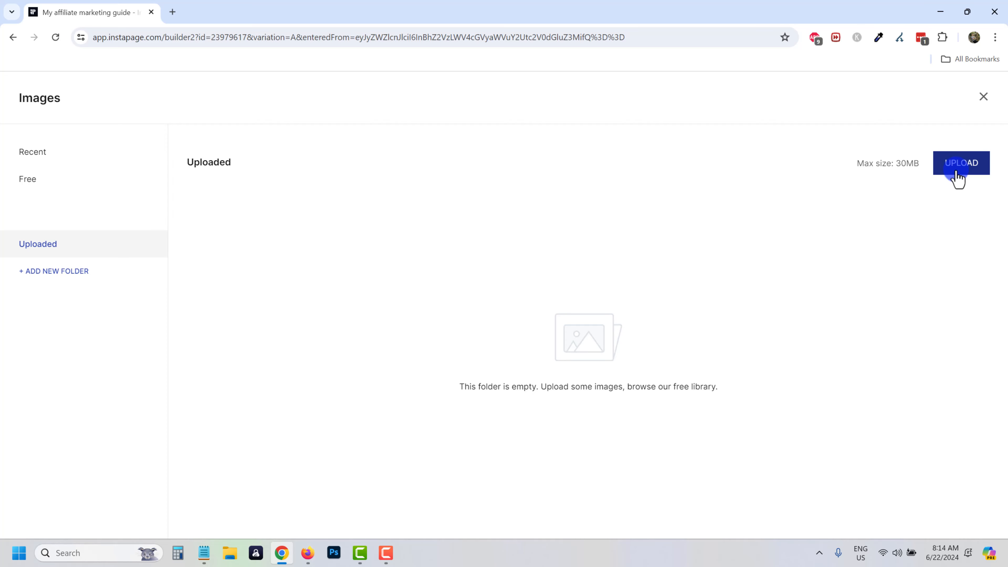
click(60, 182)
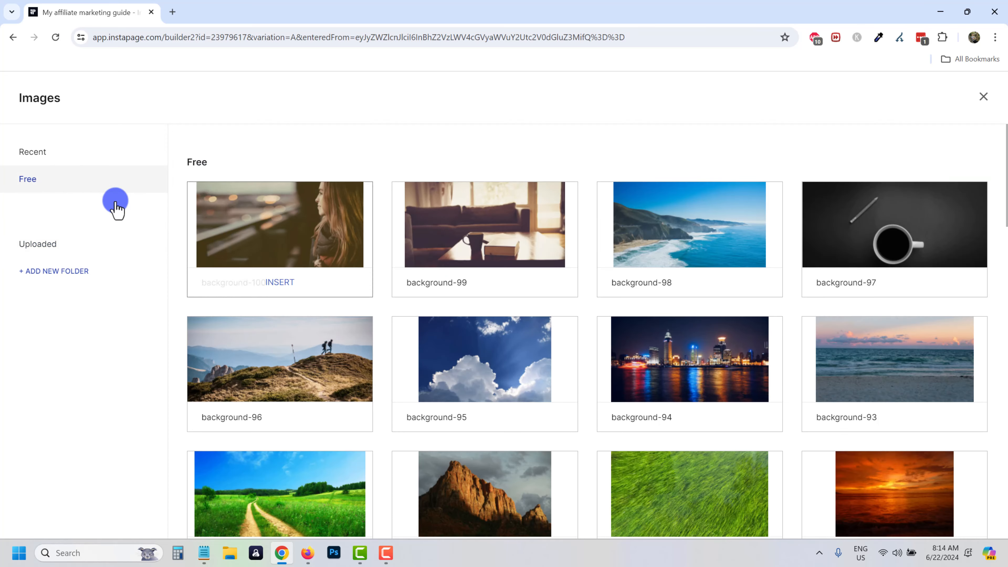
scroll(437, 341, down, 7)
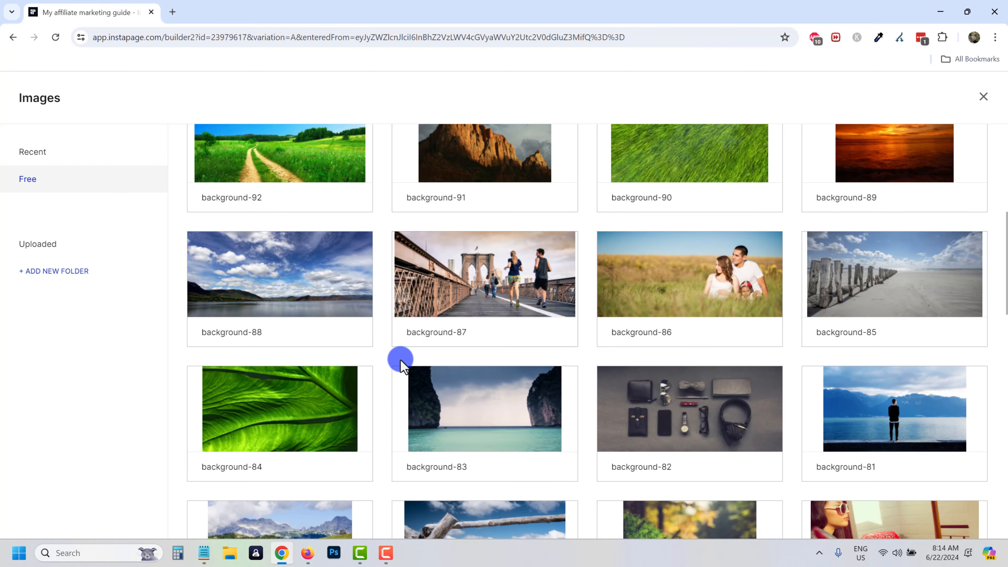
scroll(401, 361, up, 8)
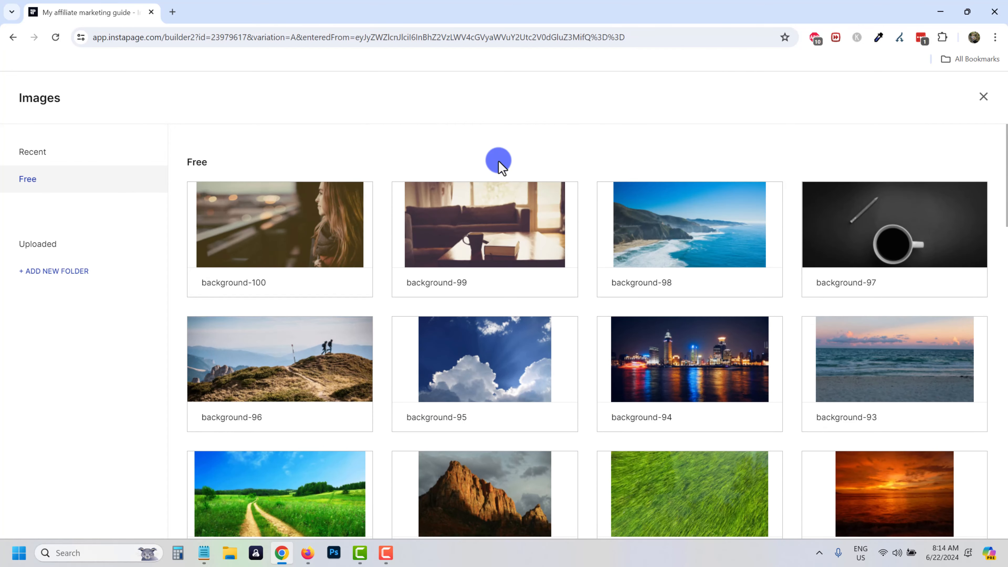
mouse_move(288, 249)
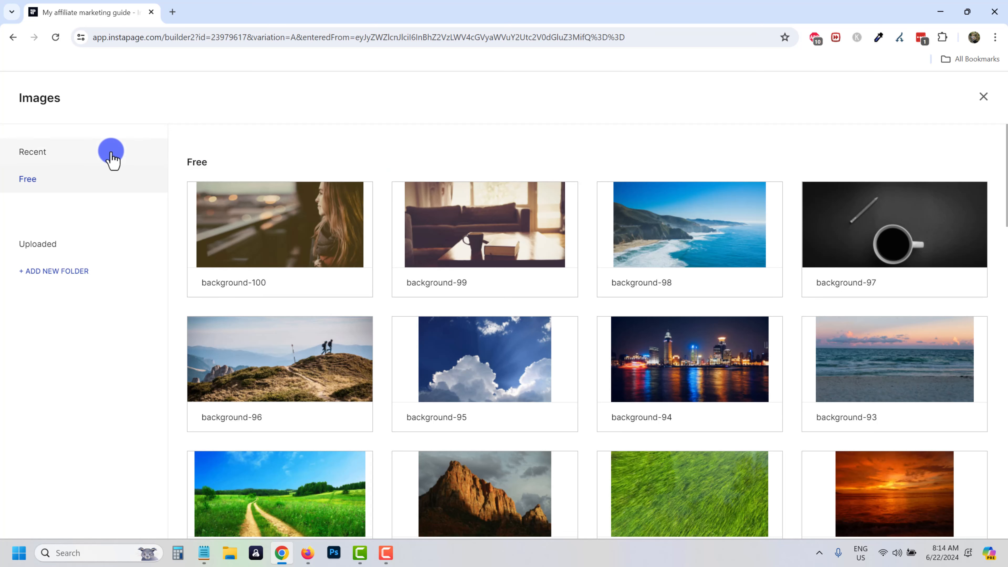
click(44, 248)
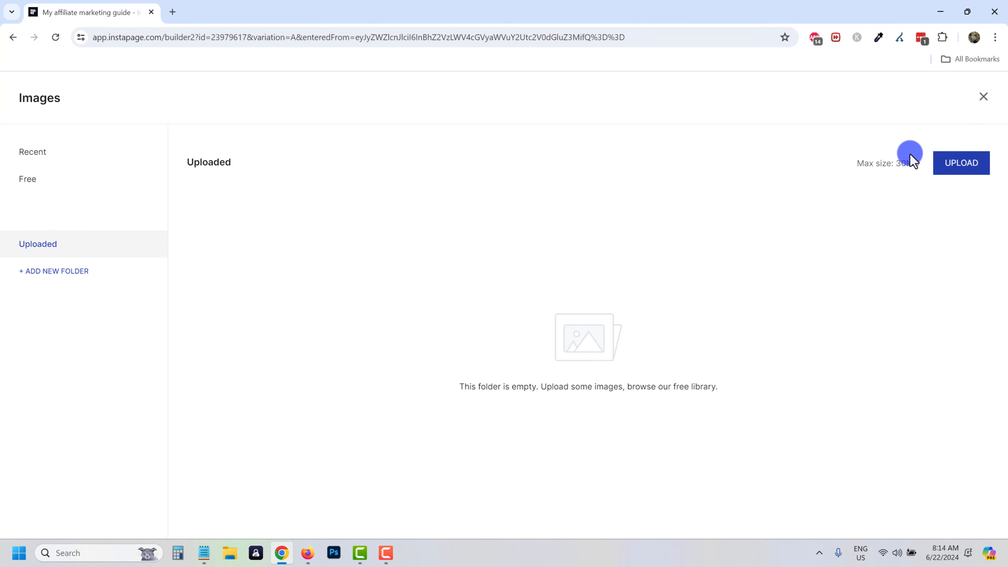
click(946, 170)
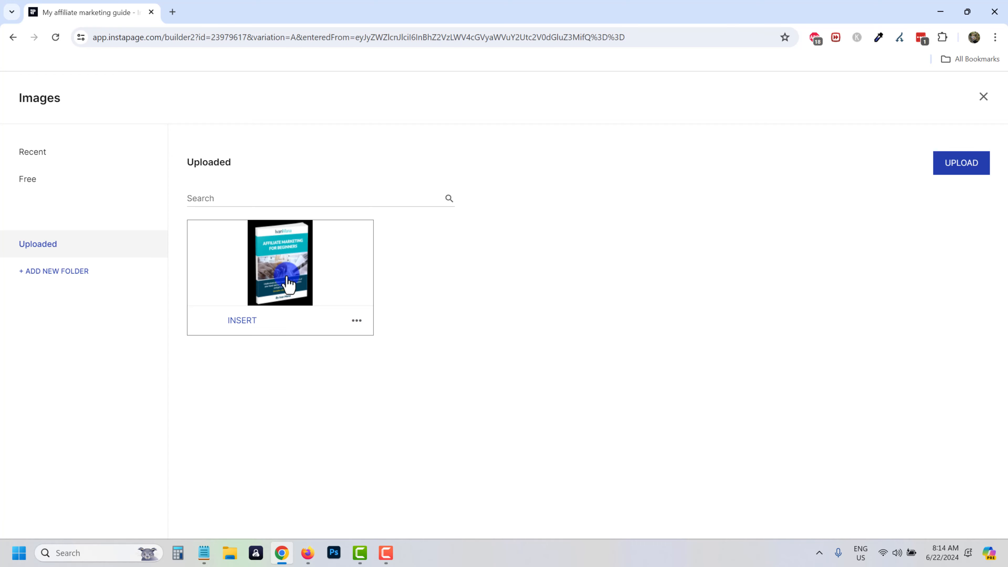
click(272, 247)
click(262, 161)
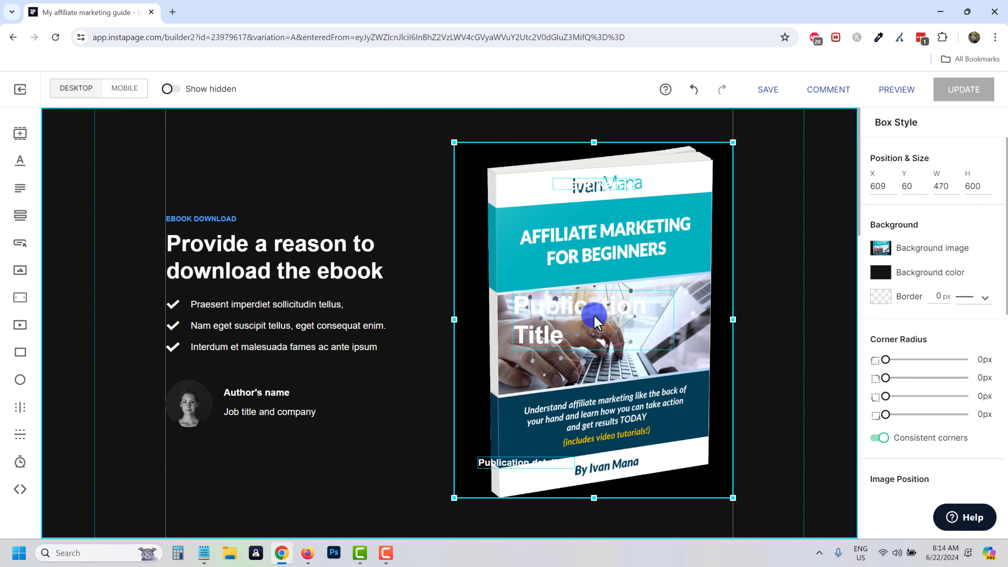
Delete the Publication Title placeholder text from the book area.
click(388, 307)
click(554, 306)
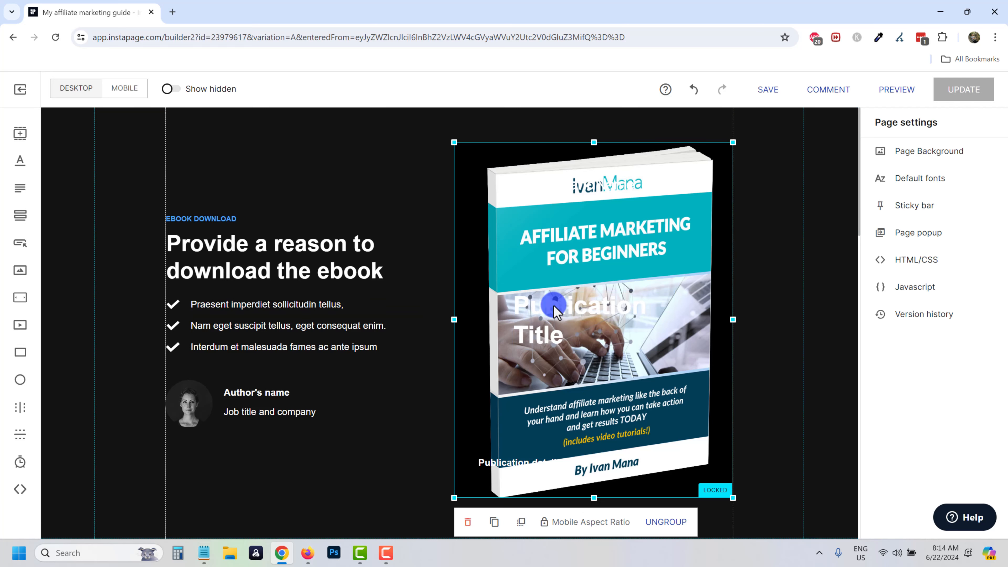
click(554, 306)
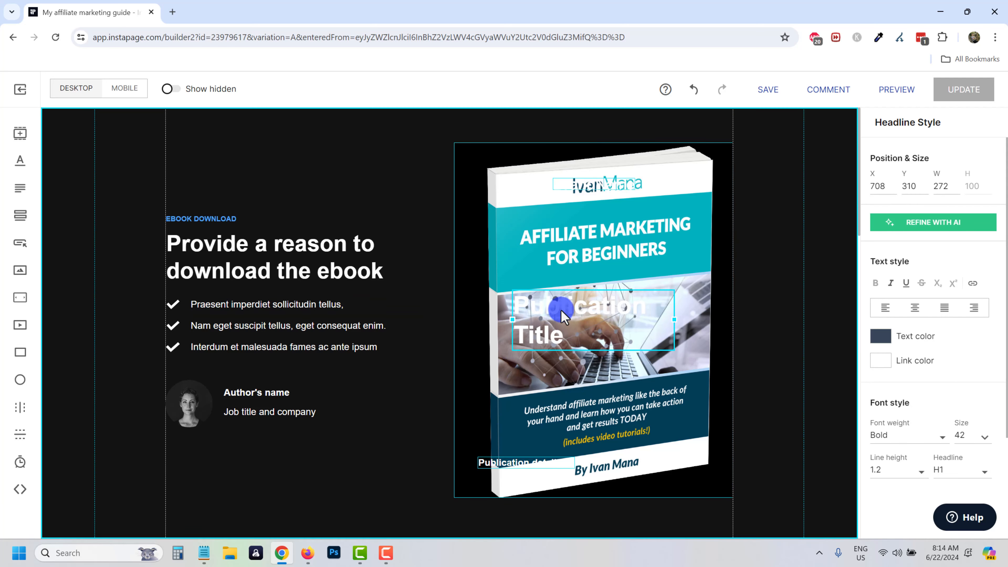
key(Delete)
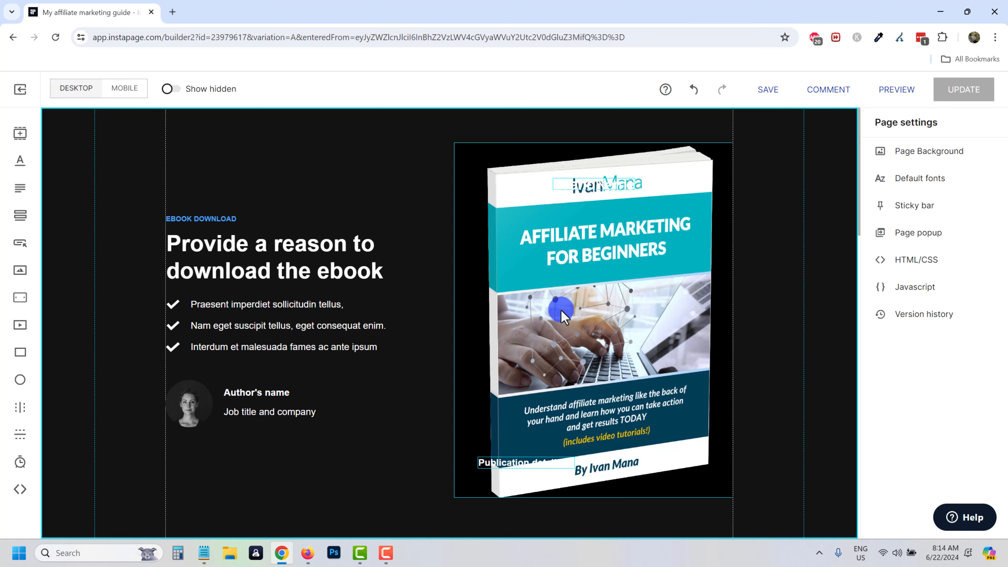
Ungroup the book cover image group into separate elements.
click(508, 465)
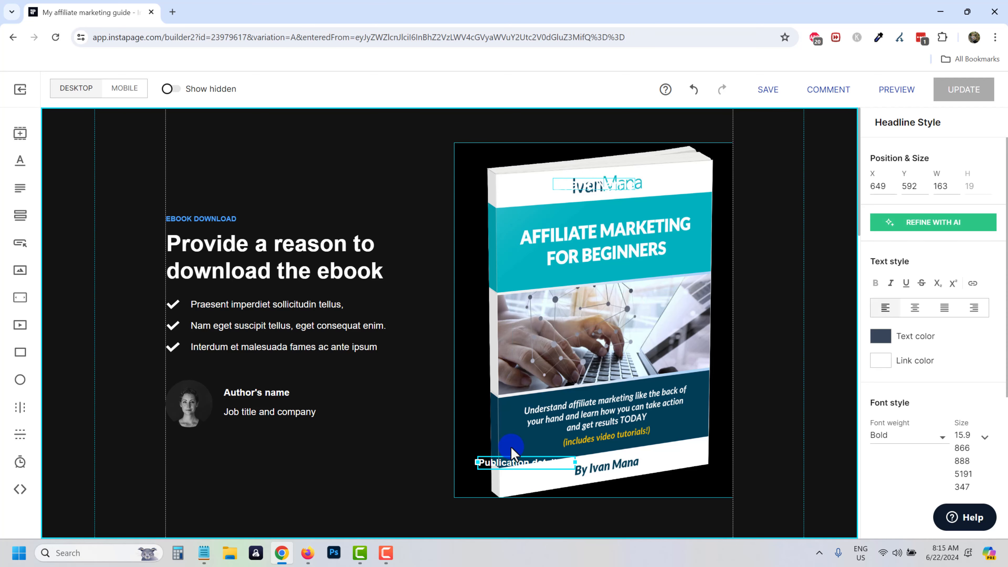
click(508, 456)
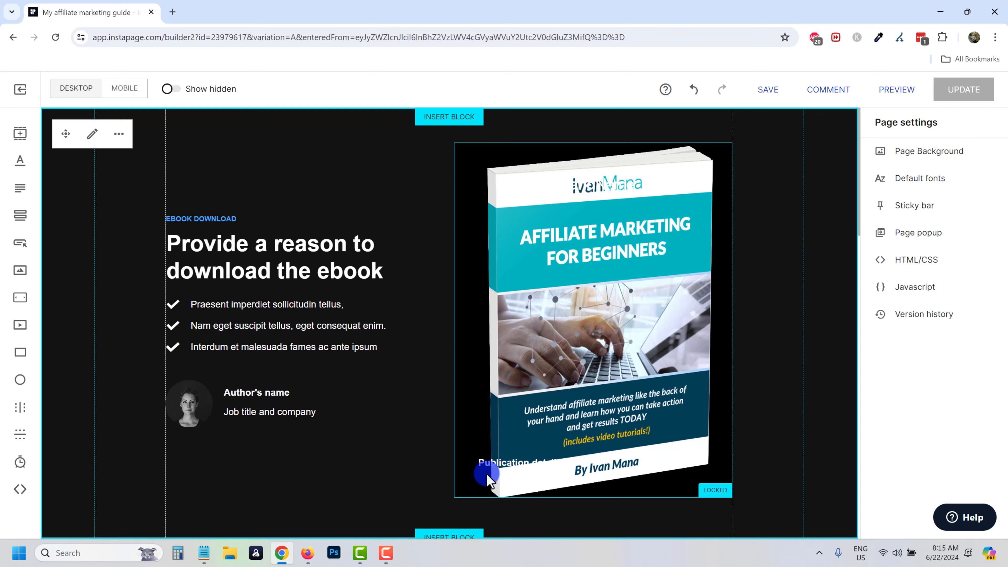
click(662, 475)
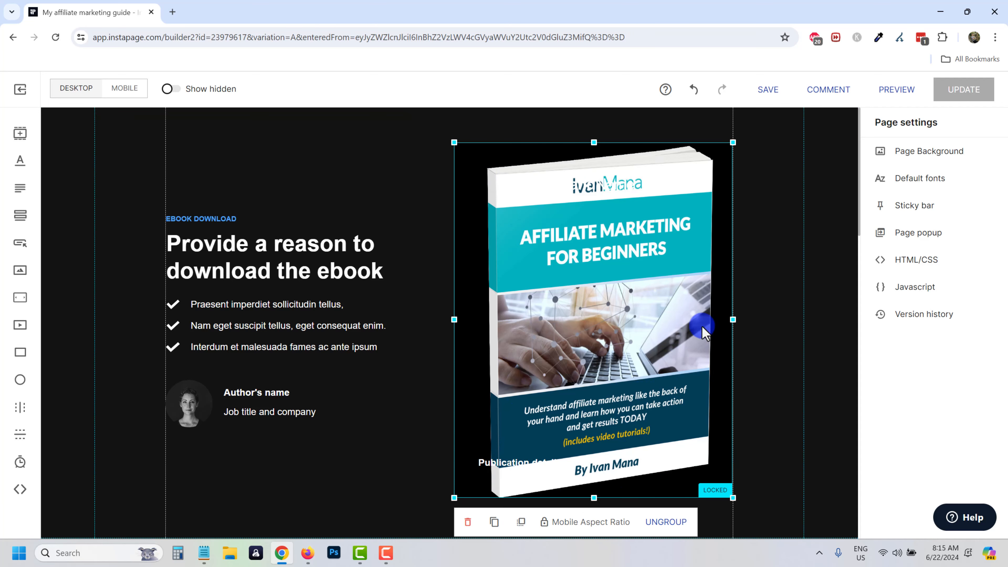
scroll(677, 481, down, 1)
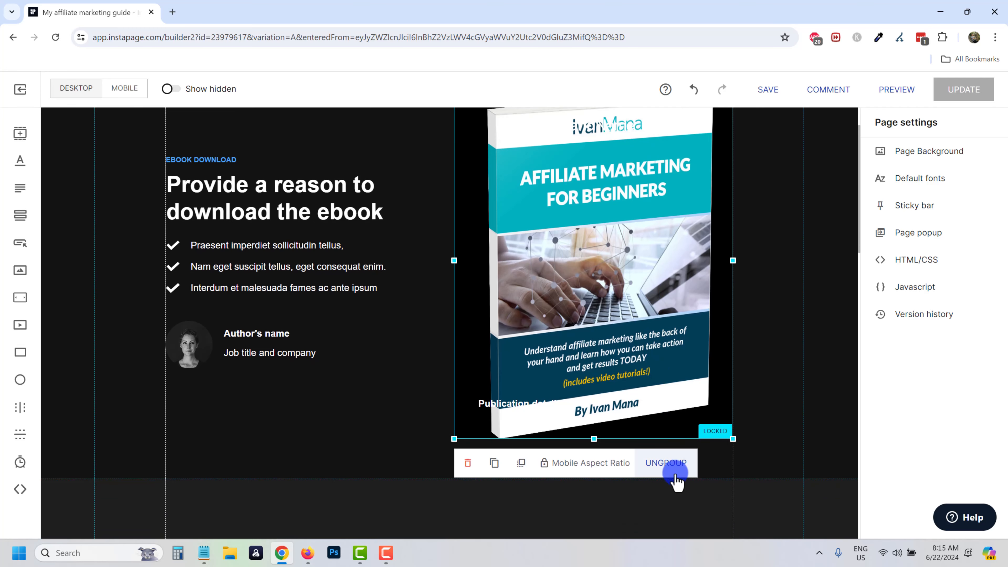
click(666, 464)
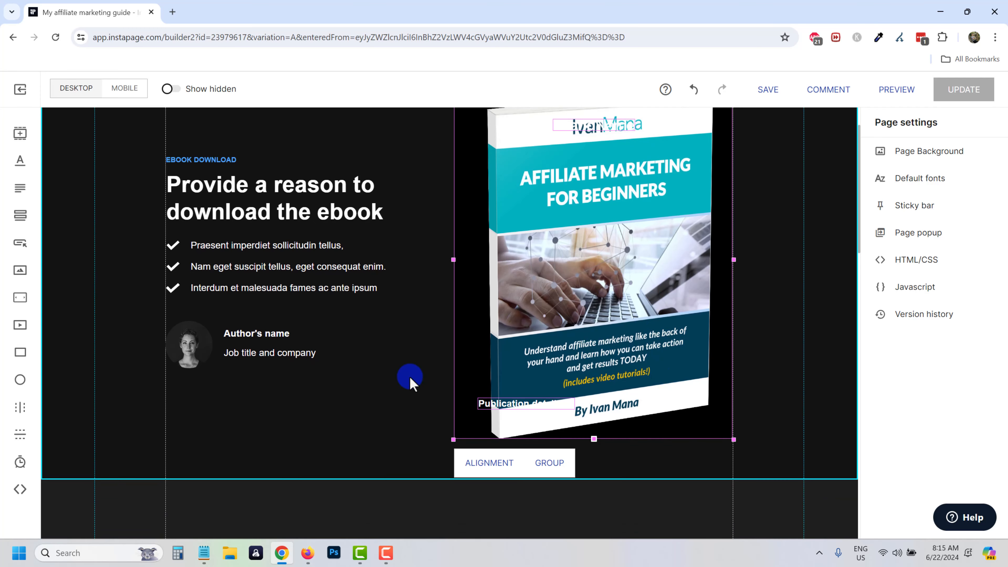
click(412, 378)
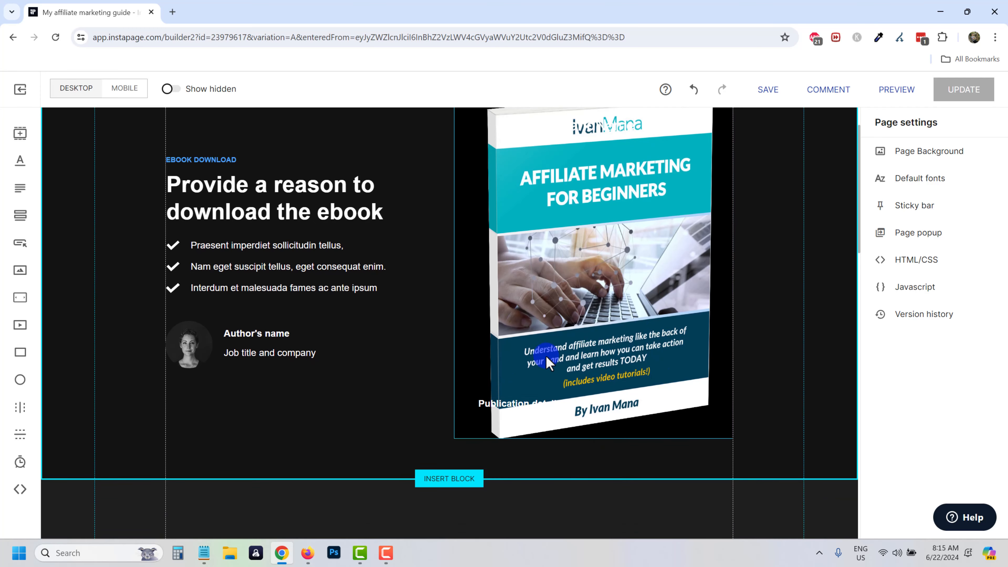
Delete the white logo image overlapping the book cover.
click(512, 405)
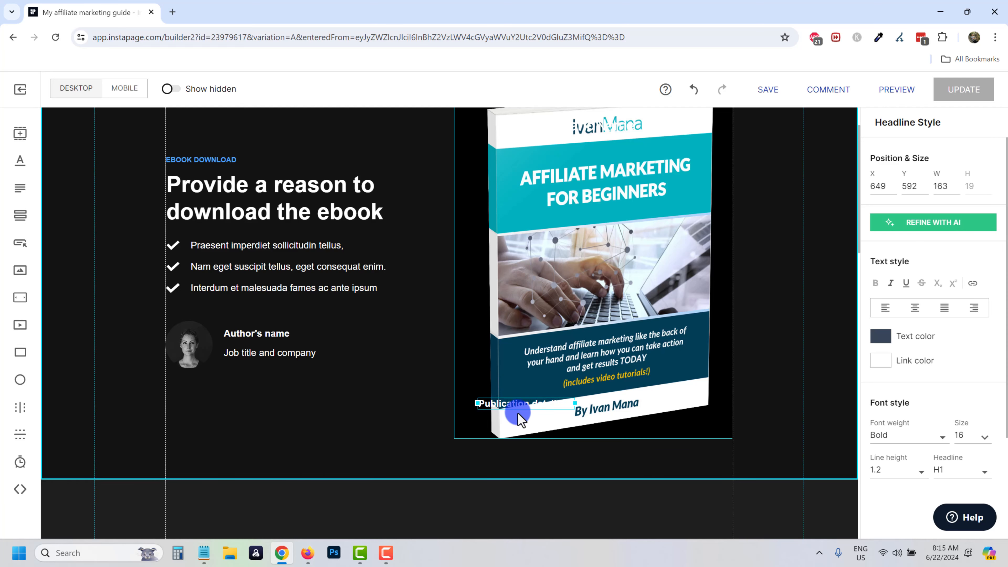
scroll(518, 413, up, 2)
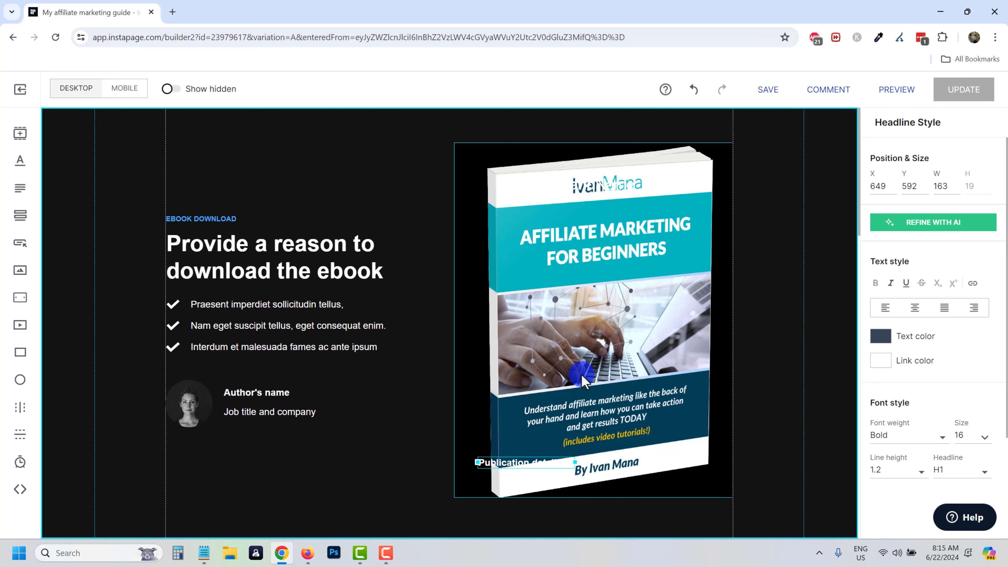
click(600, 370)
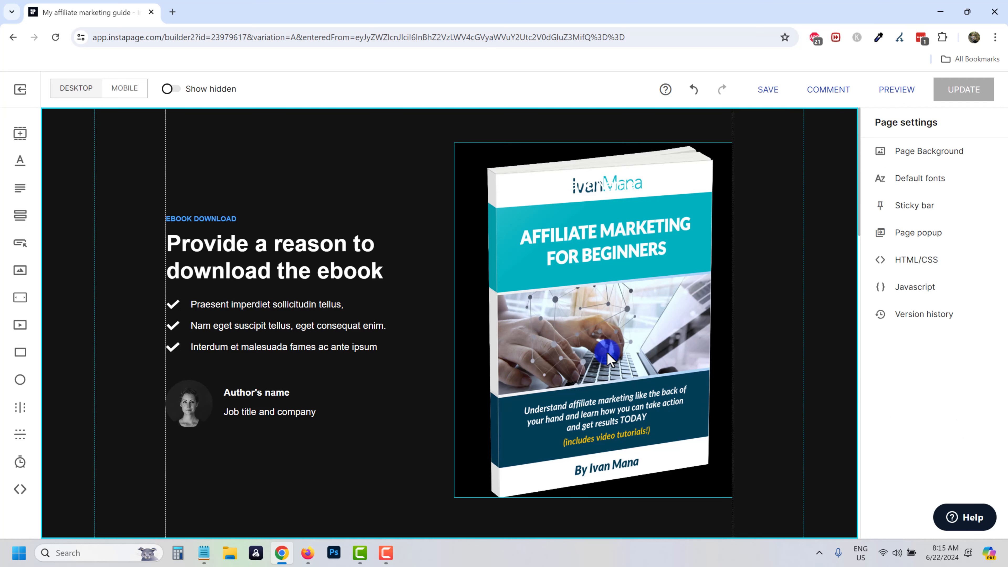
click(578, 191)
key(Delete)
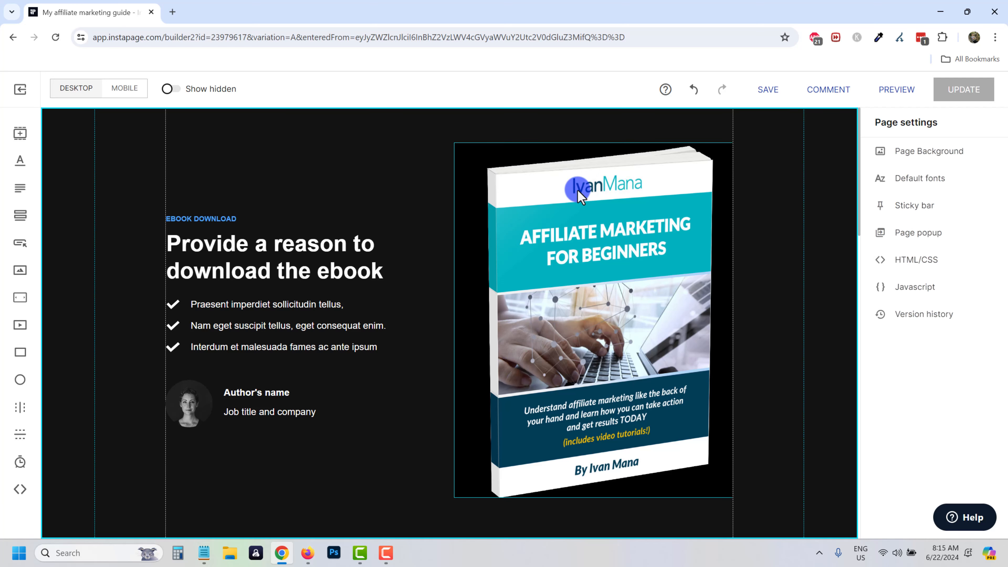
mouse_move(591, 308)
mouse_down()
mouse_move(443, 352)
mouse_move(582, 297)
mouse_move(580, 312)
mouse_up()
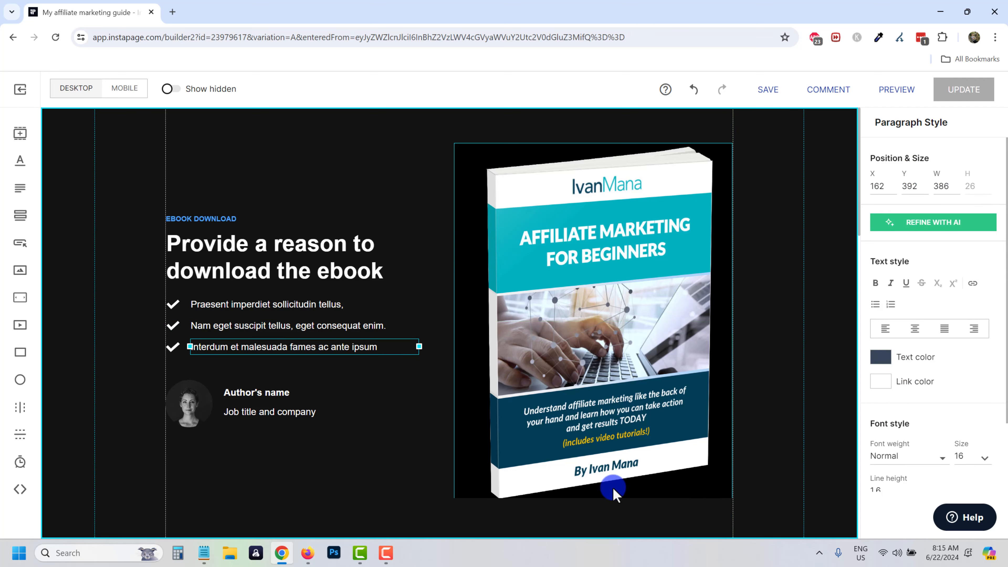
Set the ebook image box's background colour to light pink.
click(497, 266)
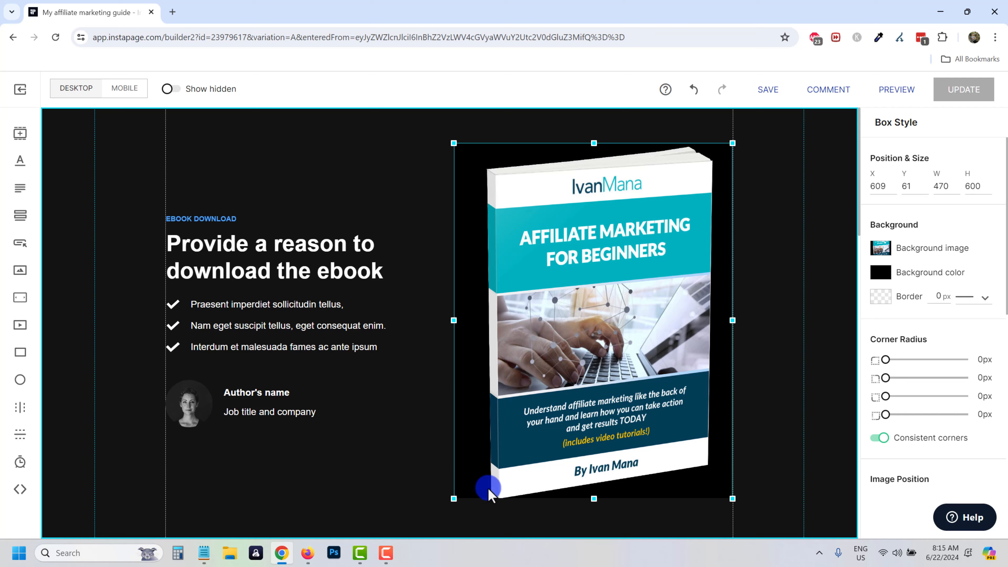
click(880, 274)
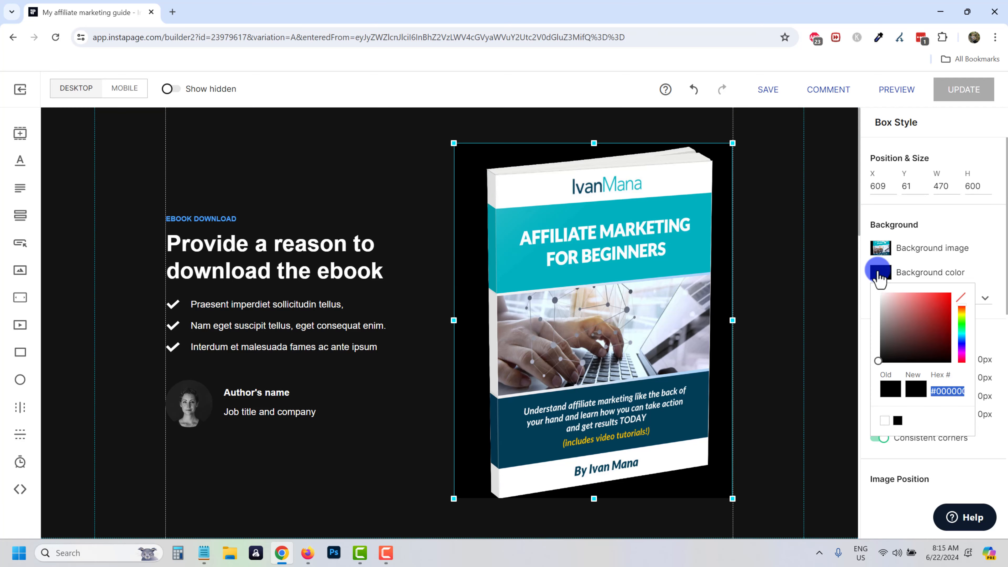
click(901, 310)
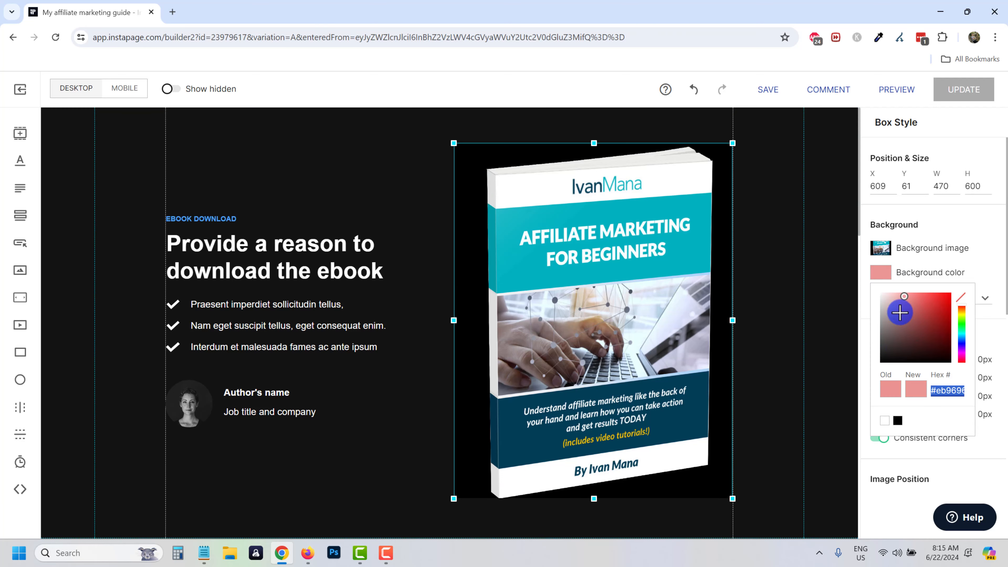
click(962, 226)
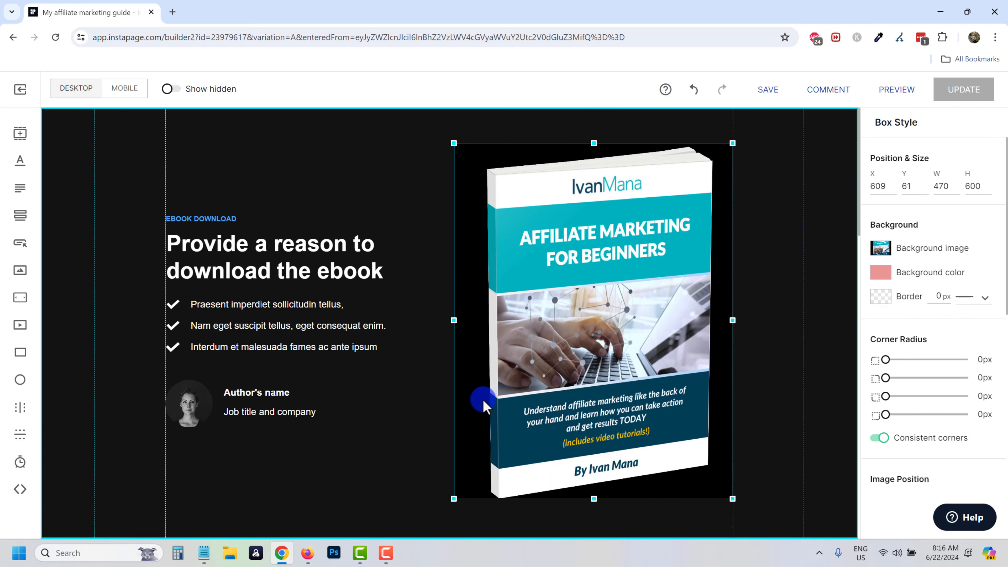
click(381, 183)
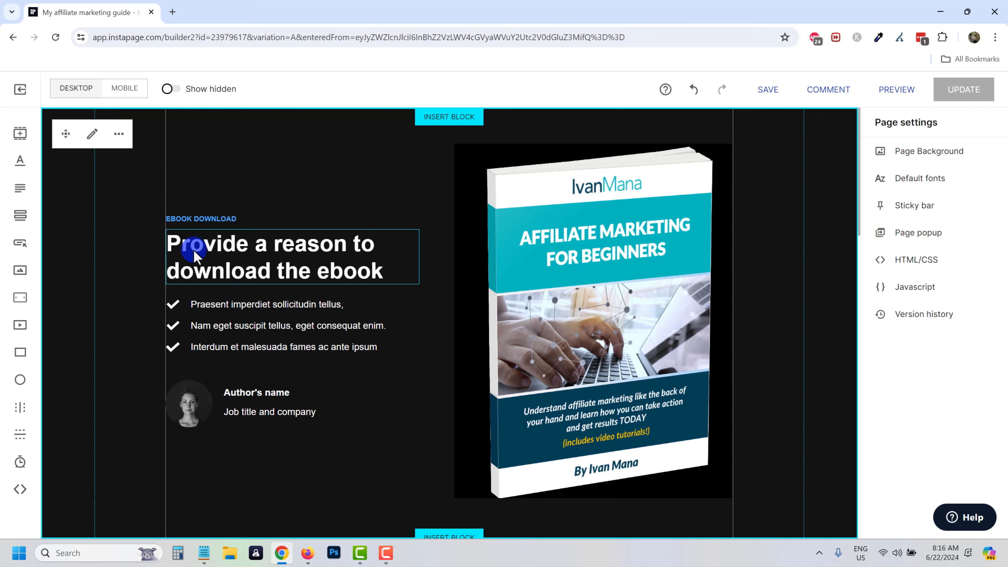
Group the left-column EBOOK DOWNLOAD label, headline and bullet text together.
drag(336, 486, 180, 162)
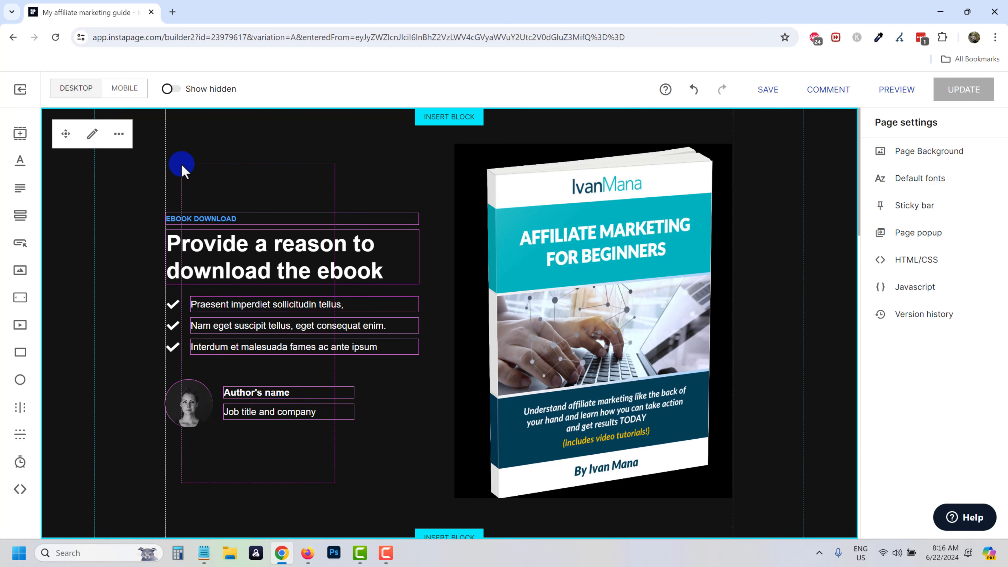
click(318, 456)
click(225, 220)
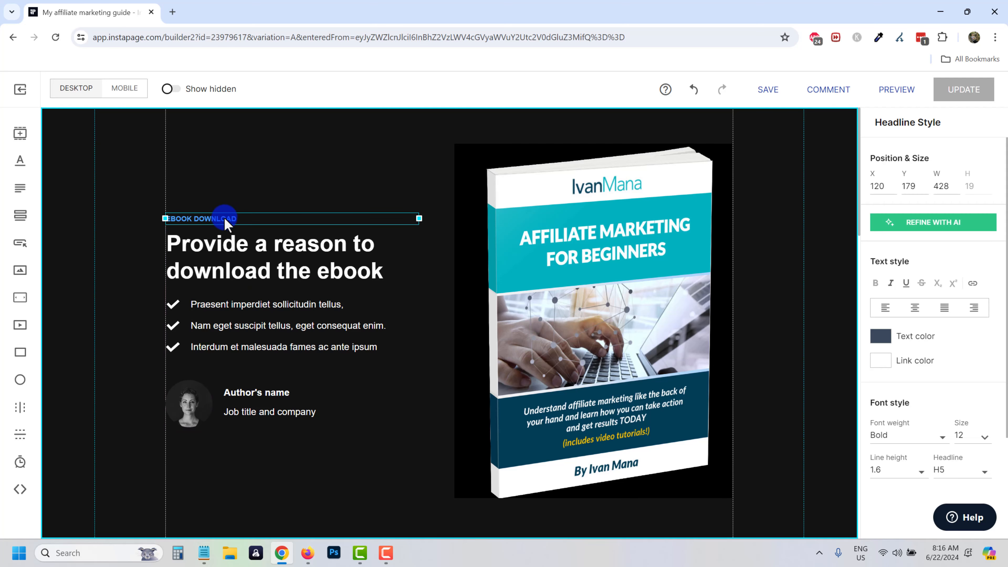
shift+click(229, 256)
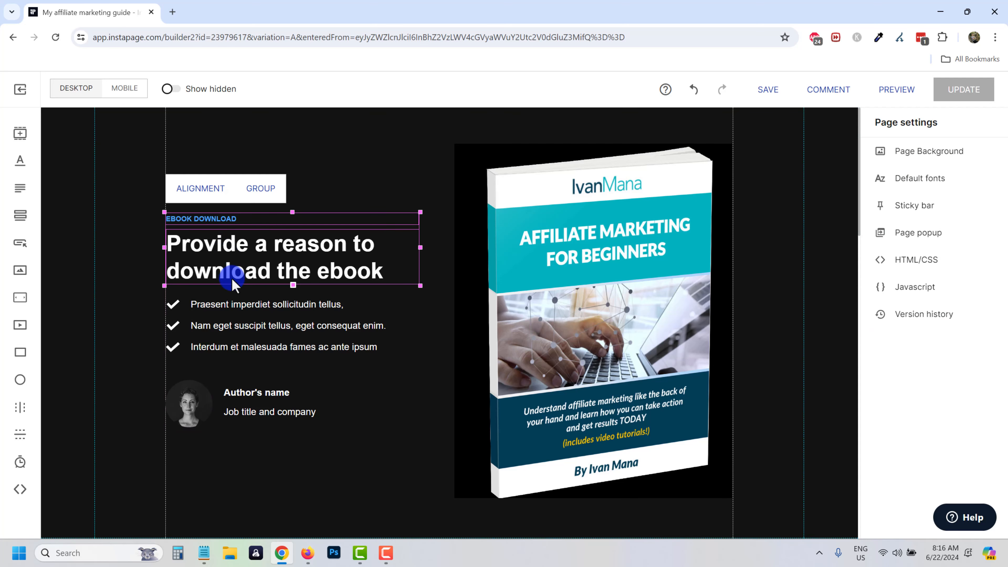
shift+click(236, 306)
shift+click(229, 327)
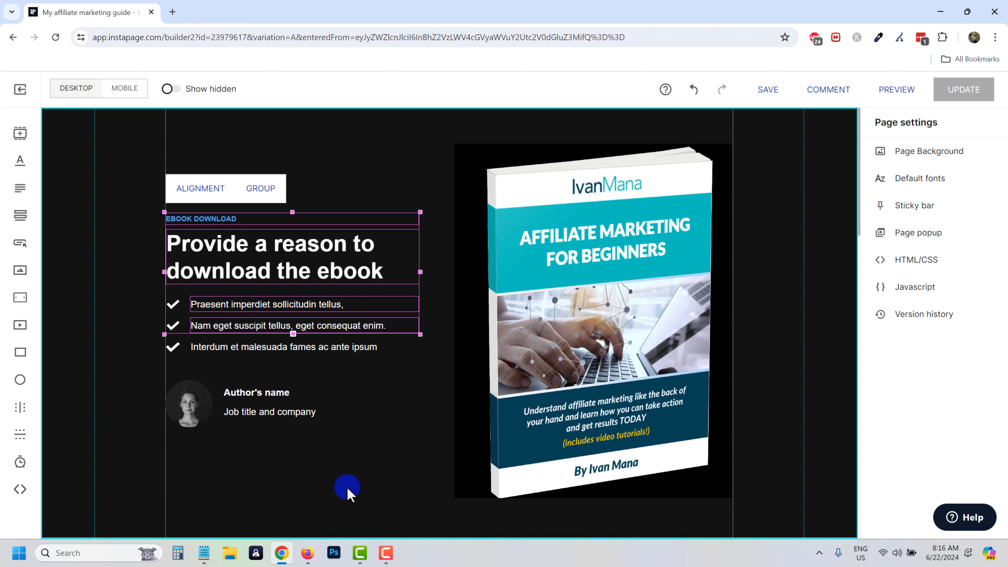
click(348, 488)
drag(416, 467, 168, 158)
click(257, 189)
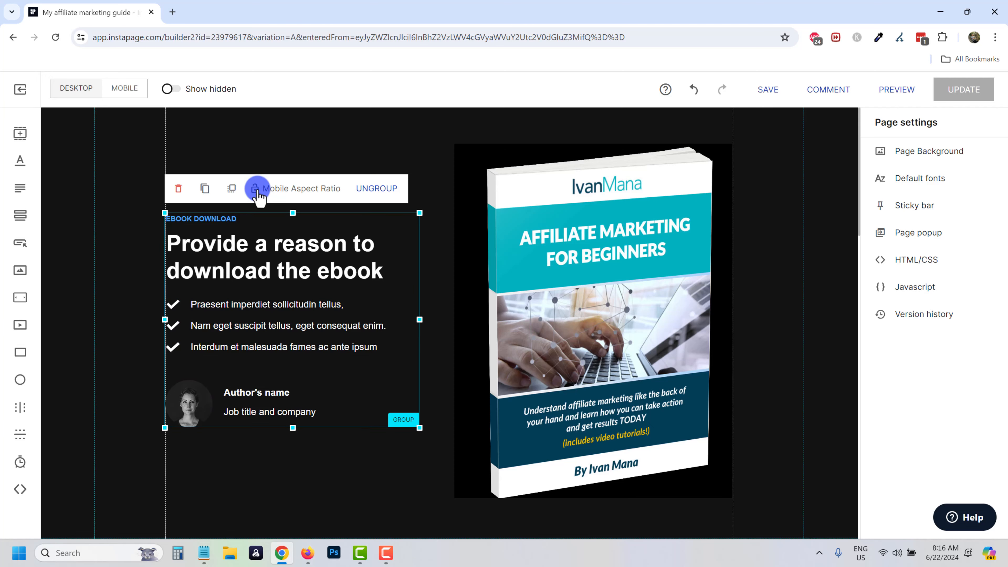
Move the text group right and the ebook image box left, aligning them side by side.
drag(284, 320, 596, 327)
click(549, 173)
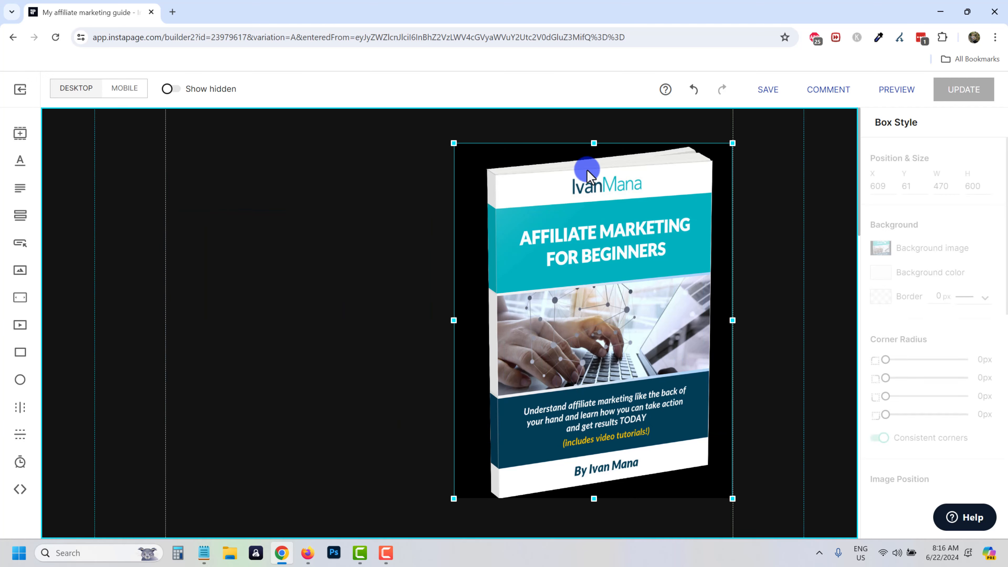
drag(588, 173, 321, 174)
scroll(544, 218, down, 1)
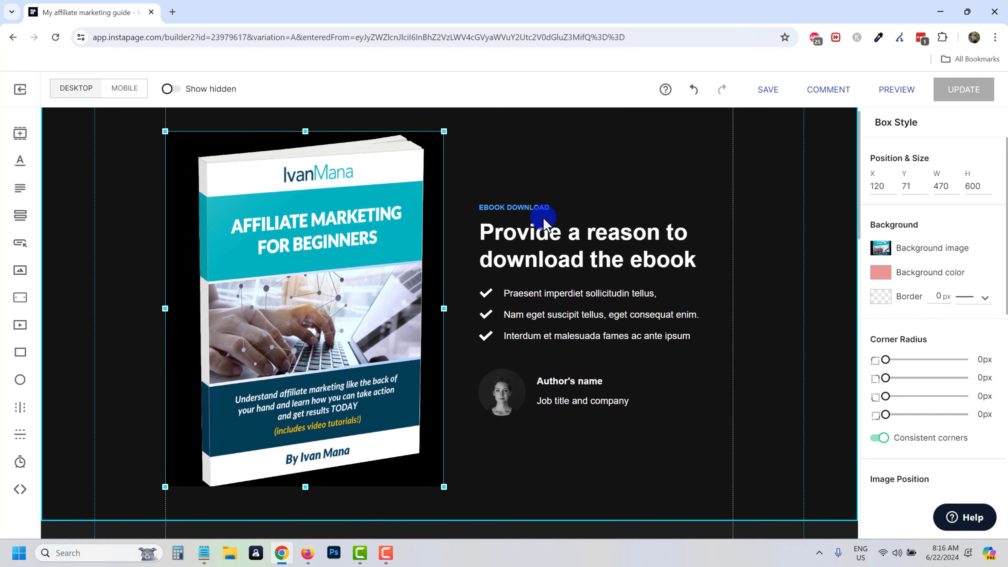
scroll(528, 270, up, 1)
click(529, 197)
drag(542, 270, 540, 214)
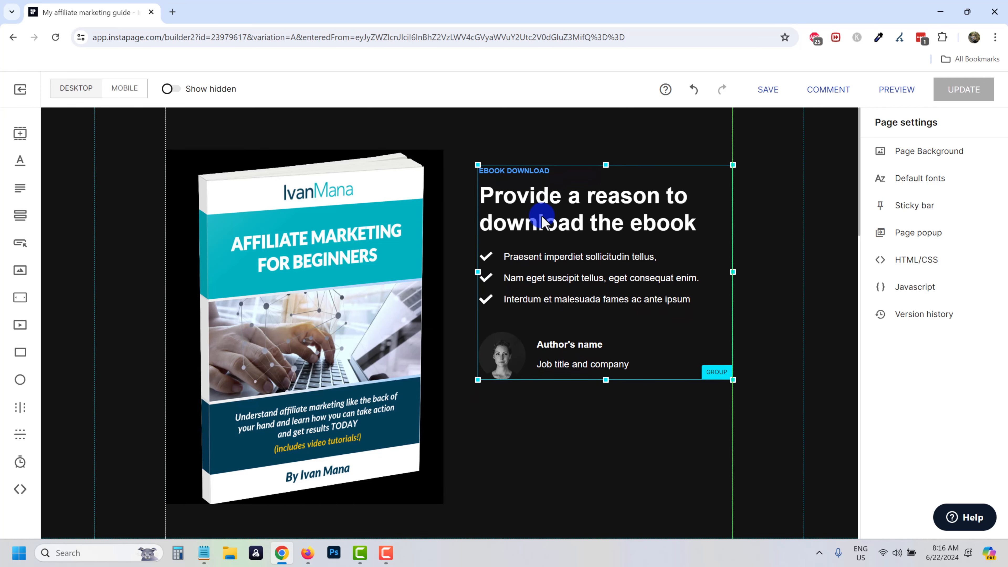
click(546, 401)
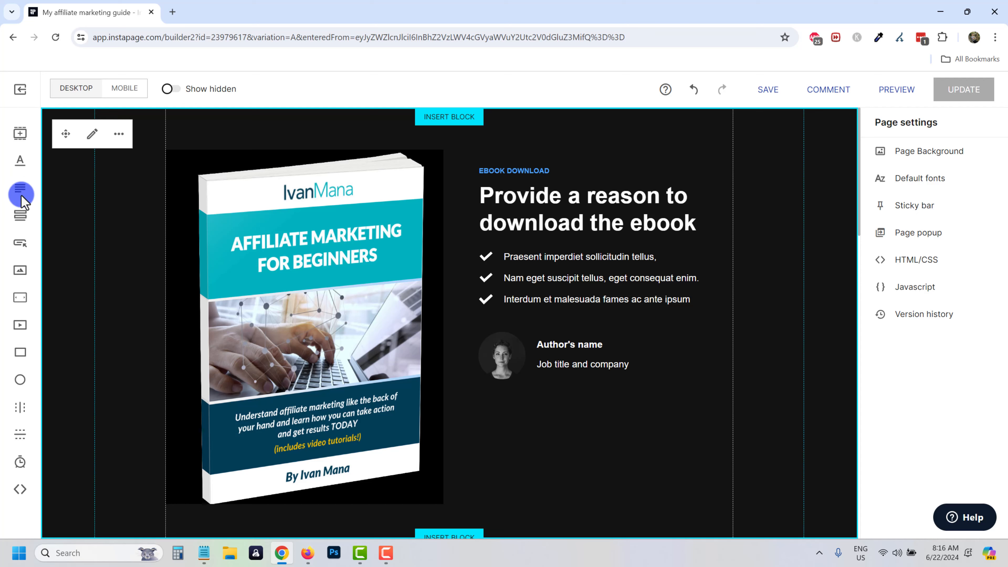
Add a Paragraph element below the author details and select the headline-and-bullets group.
drag(22, 192, 506, 375)
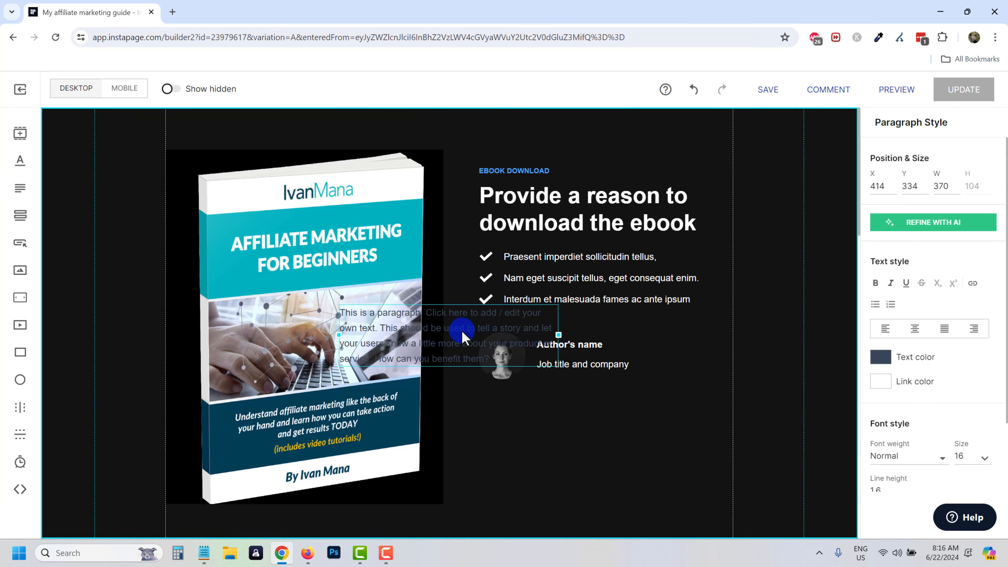
drag(459, 333, 589, 431)
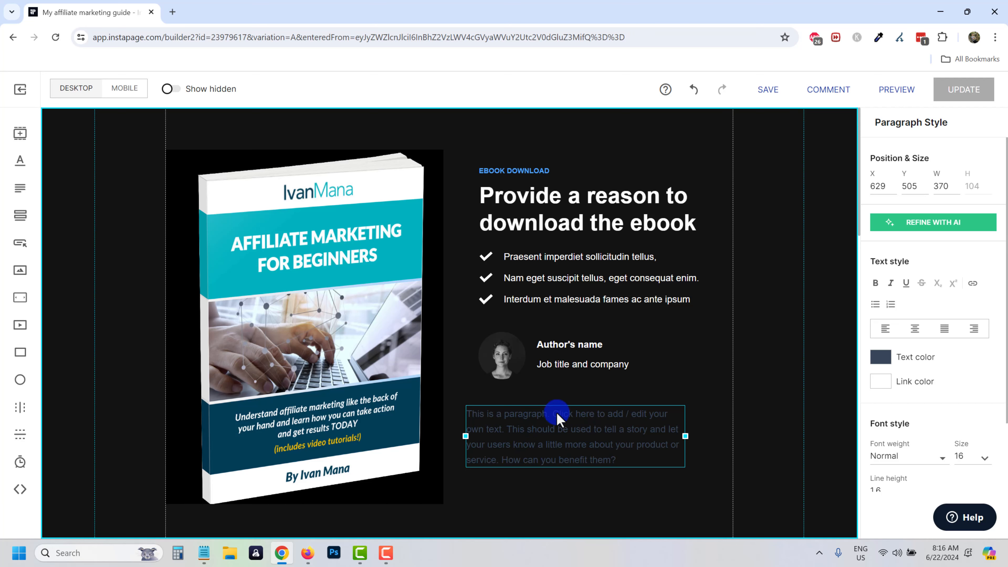
click(525, 207)
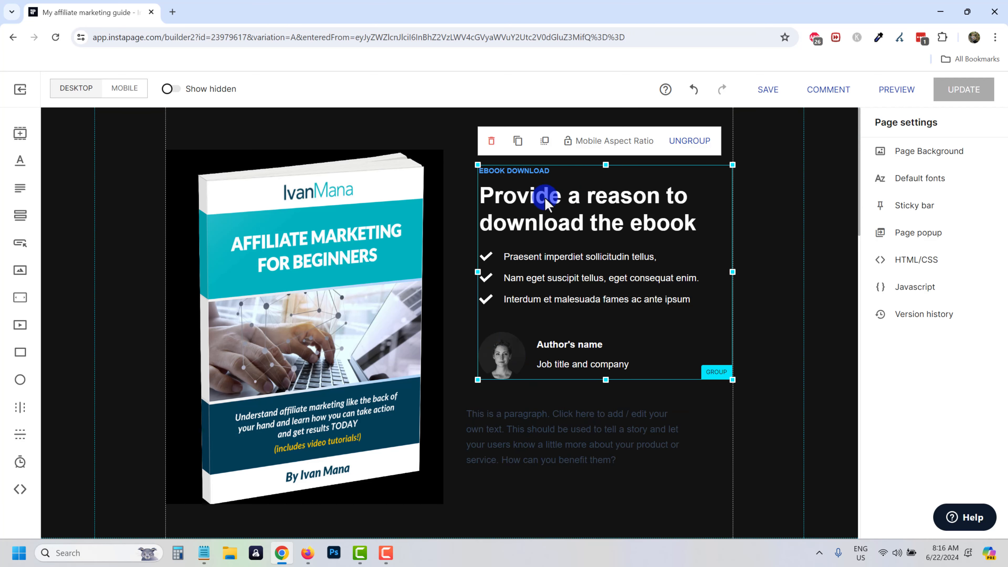
Ungroup the hero text and retitle the headline 'Get Your Free Affiliate Marketing Guide'.
click(689, 142)
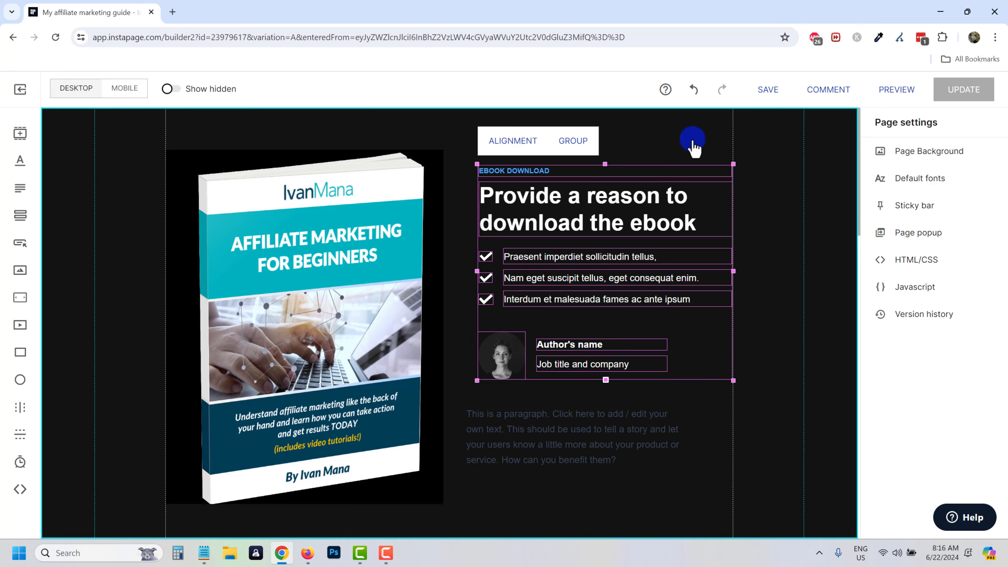
click(427, 225)
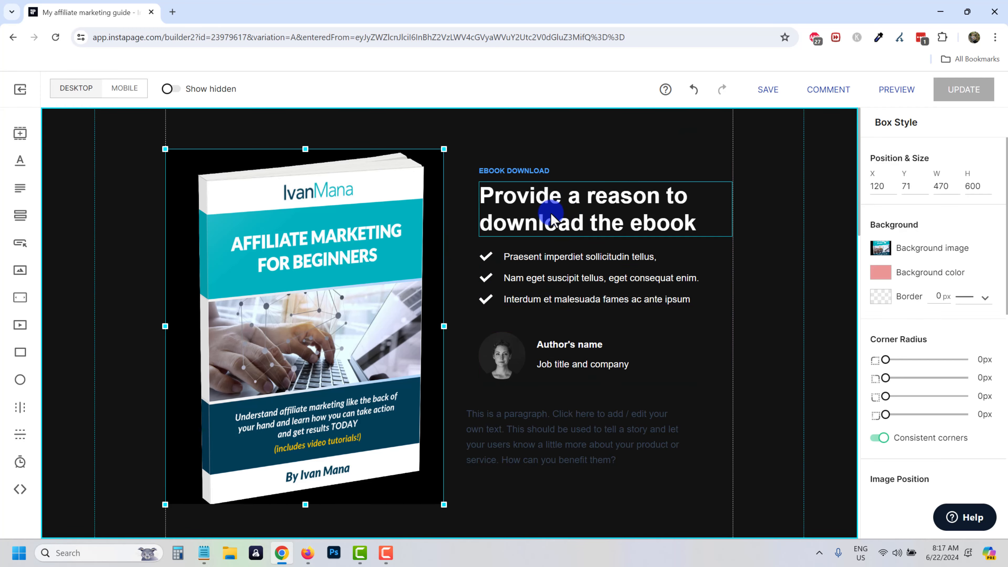
double_click(543, 206)
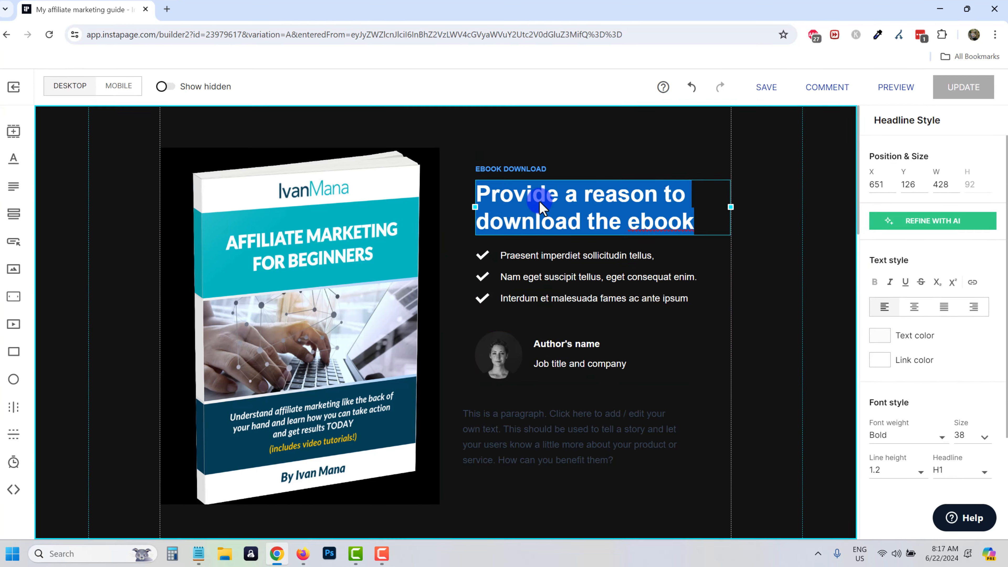
text(Get )
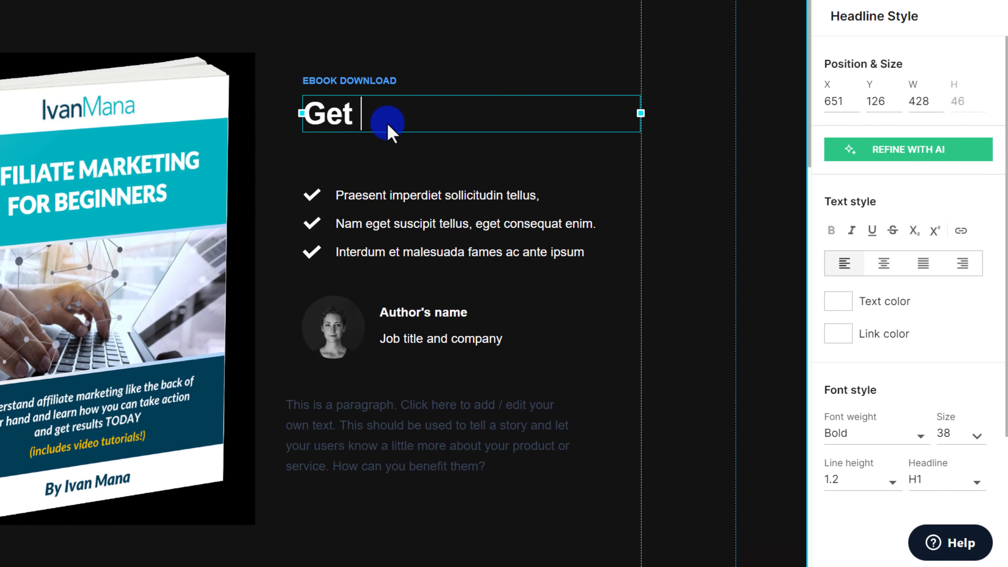
text(Your Free Affiliat)
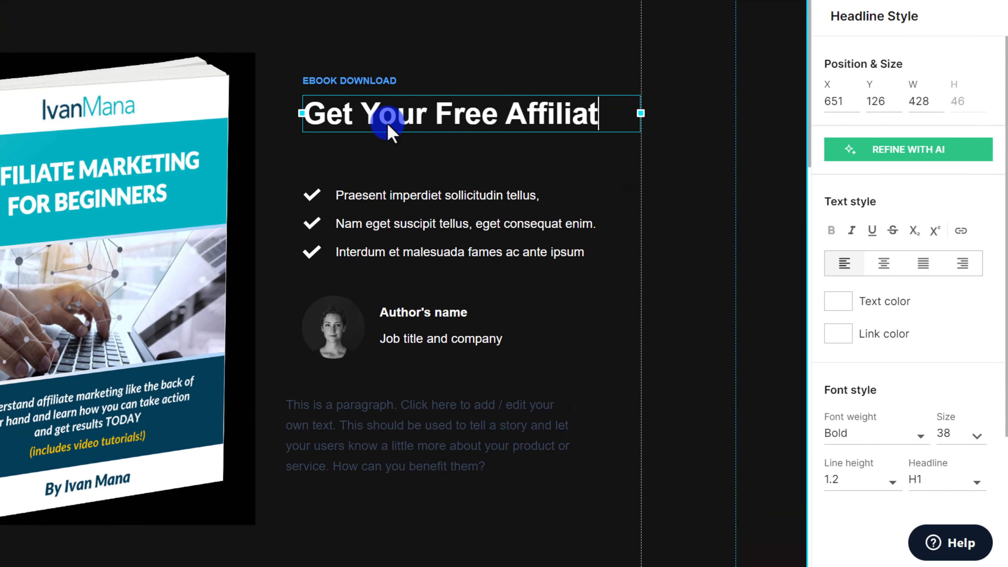
text(e Marketing Guide)
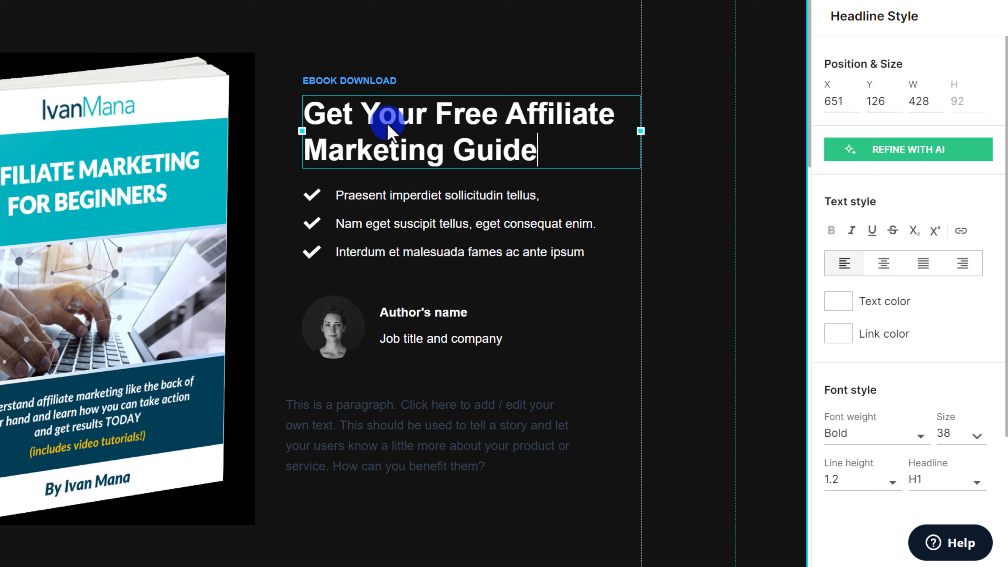
Rewrite the bullets as '55-pages of content', 'Learn how affiliate marketing works' and 'Potentially start making money today'.
double_click(425, 195)
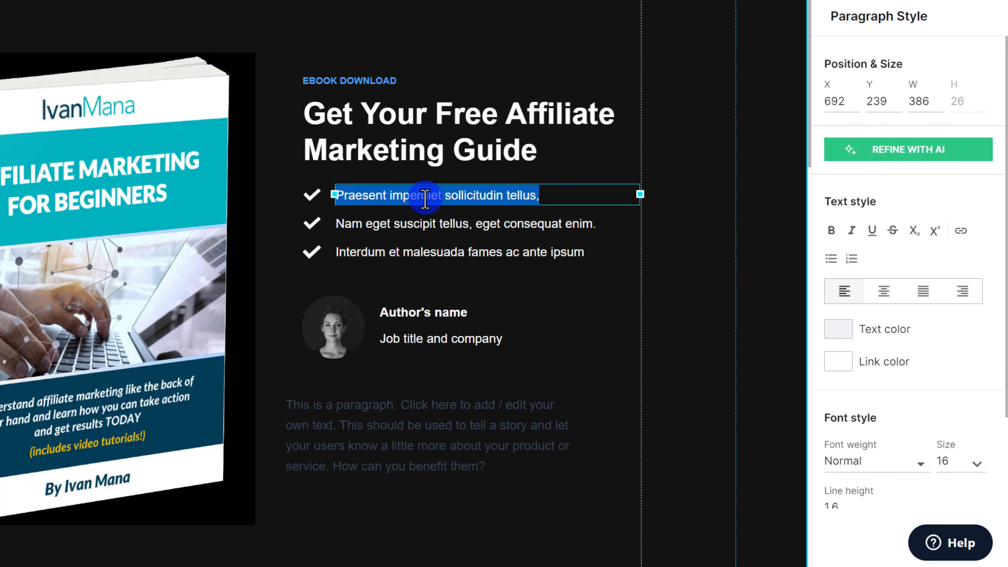
text(55-pages of content)
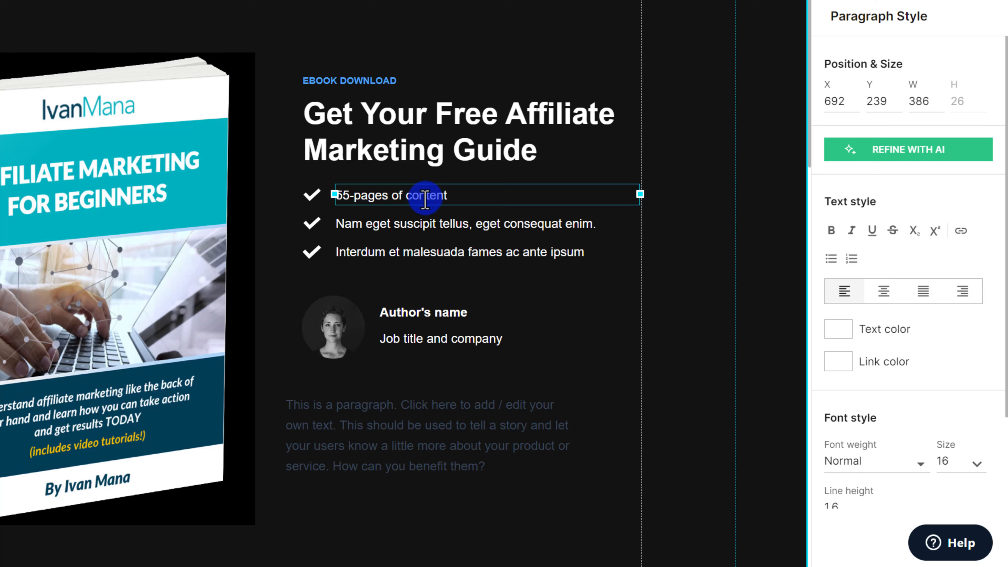
double_click(411, 225)
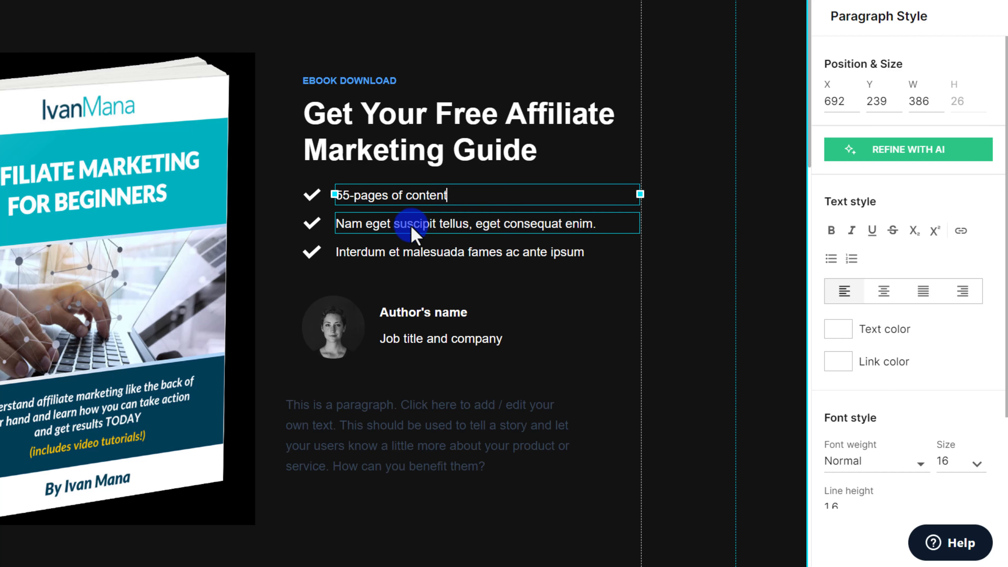
text(Learn how affiliate marketing works)
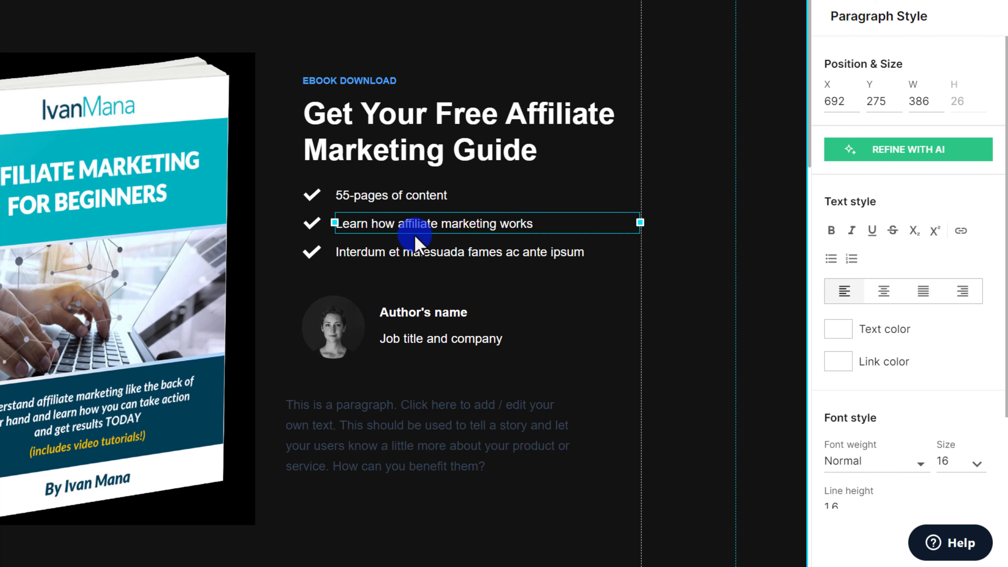
double_click(450, 253)
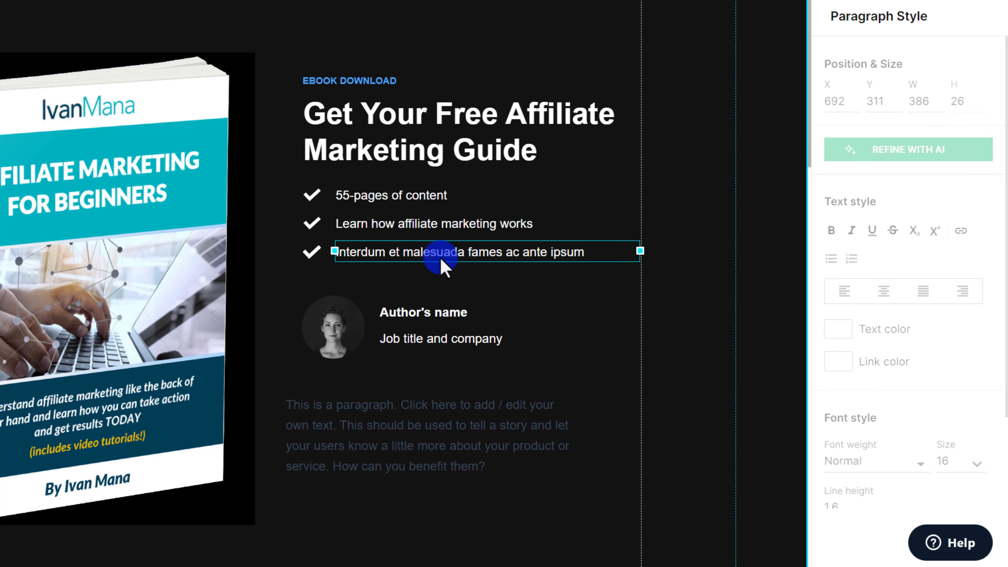
text(P)
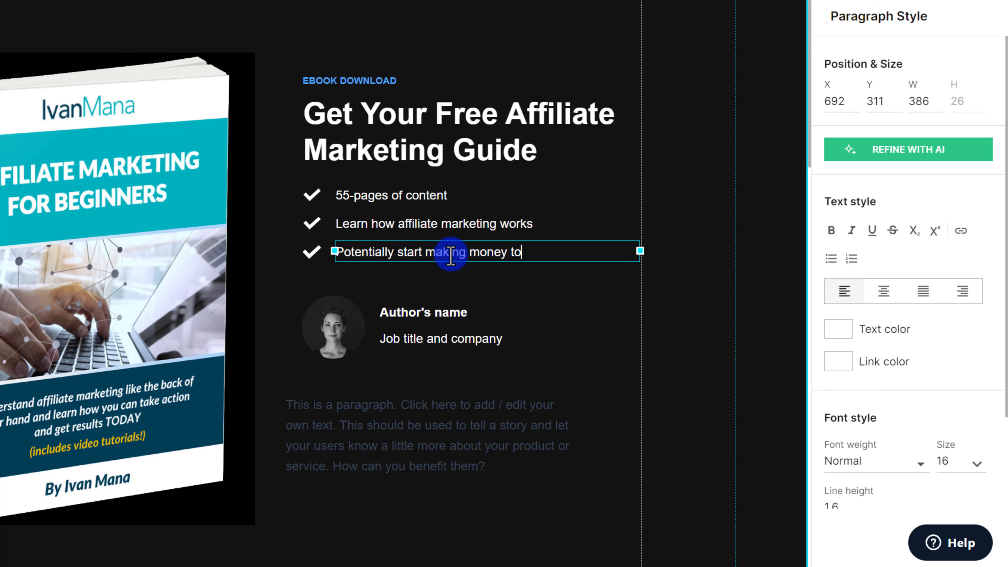
click(357, 365)
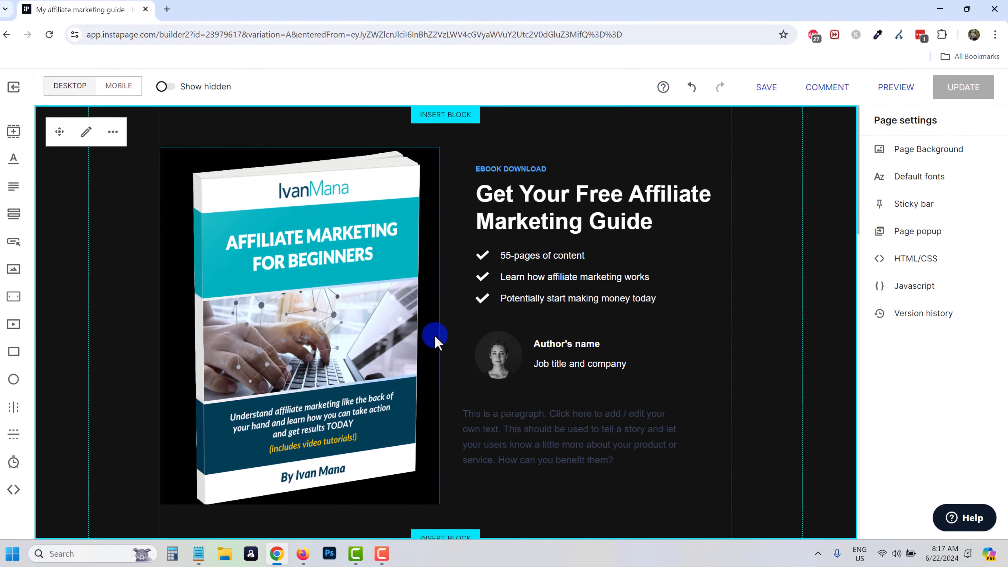
Swap the avatar for the uploaded 'My pic' photo and reposition it so the face is centred.
scroll(560, 374, down, 3)
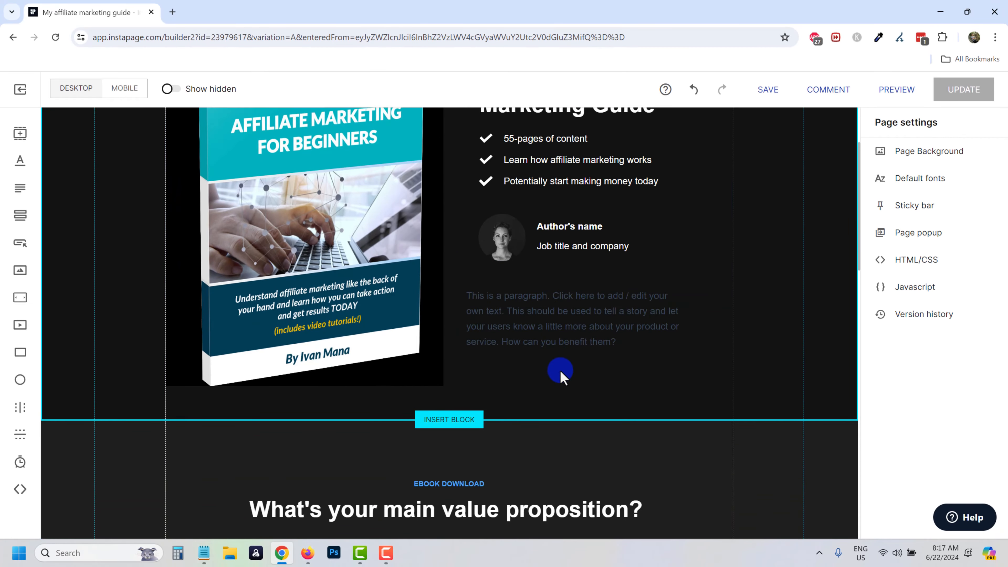
scroll(553, 344, up, 2)
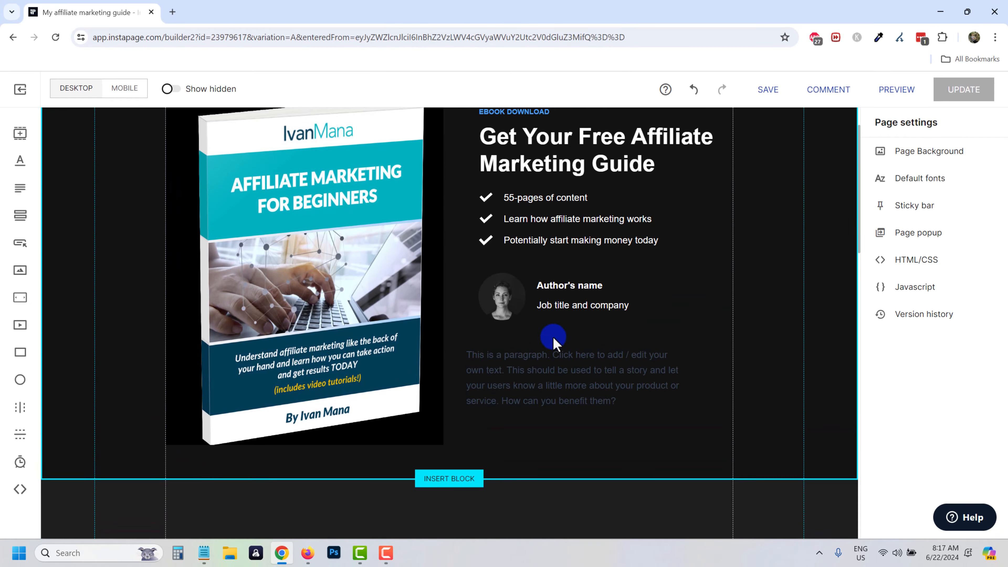
click(510, 301)
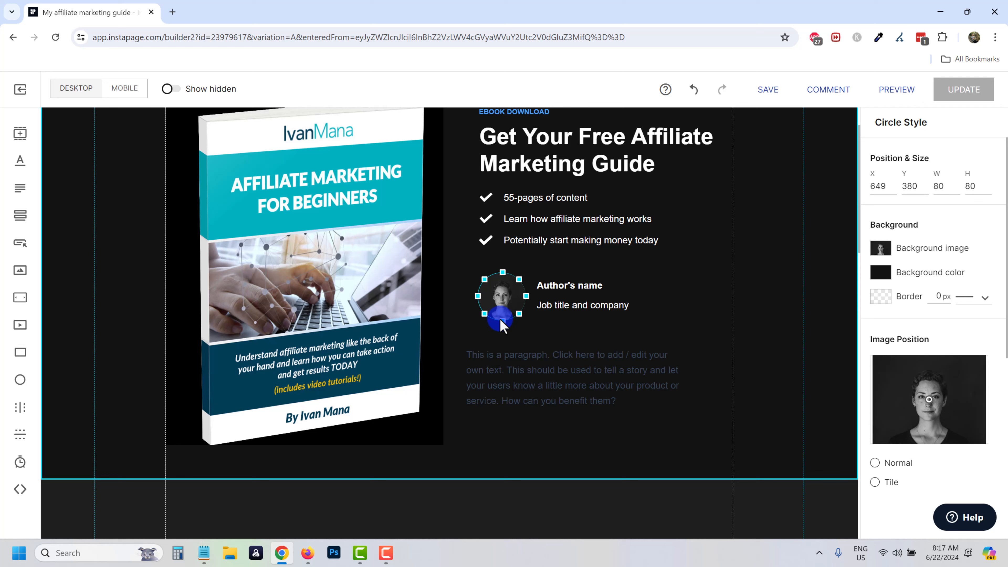
click(881, 249)
click(921, 274)
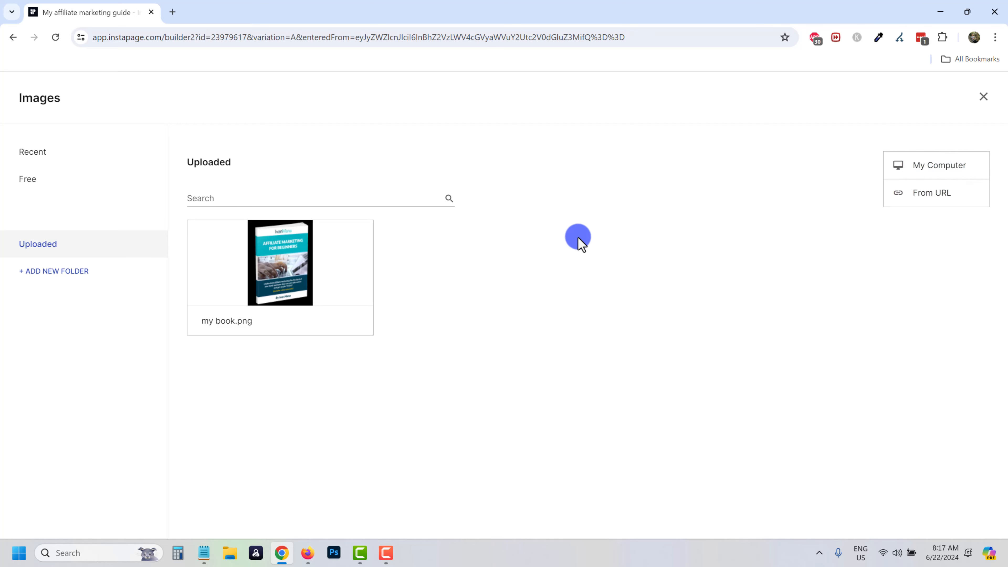
click(913, 166)
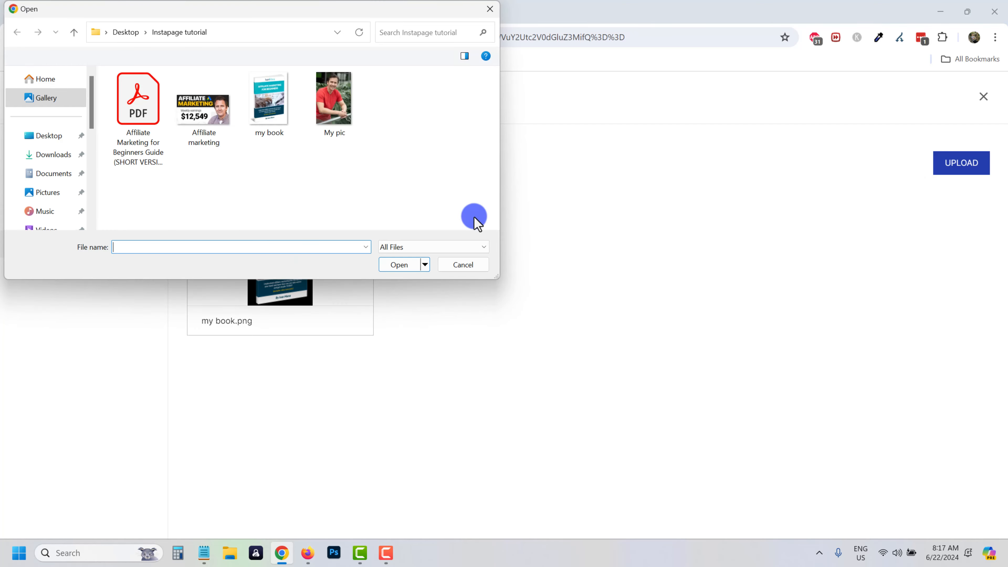
double_click(333, 101)
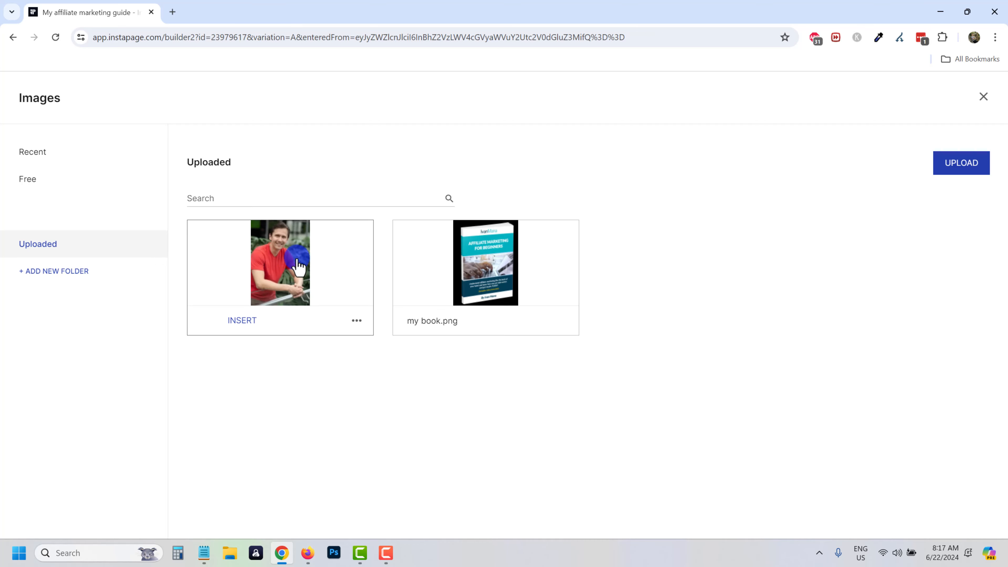
click(242, 321)
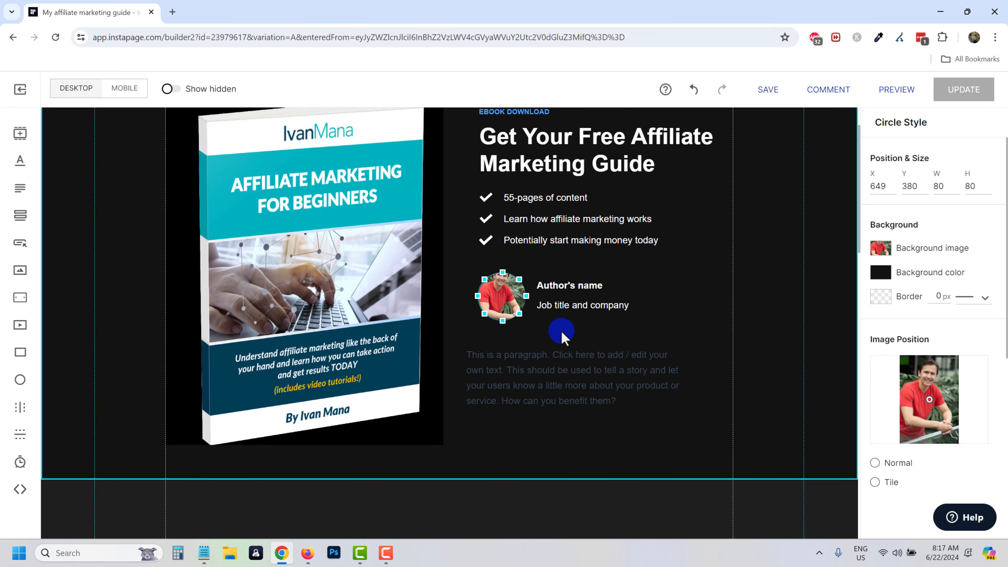
drag(929, 401, 928, 377)
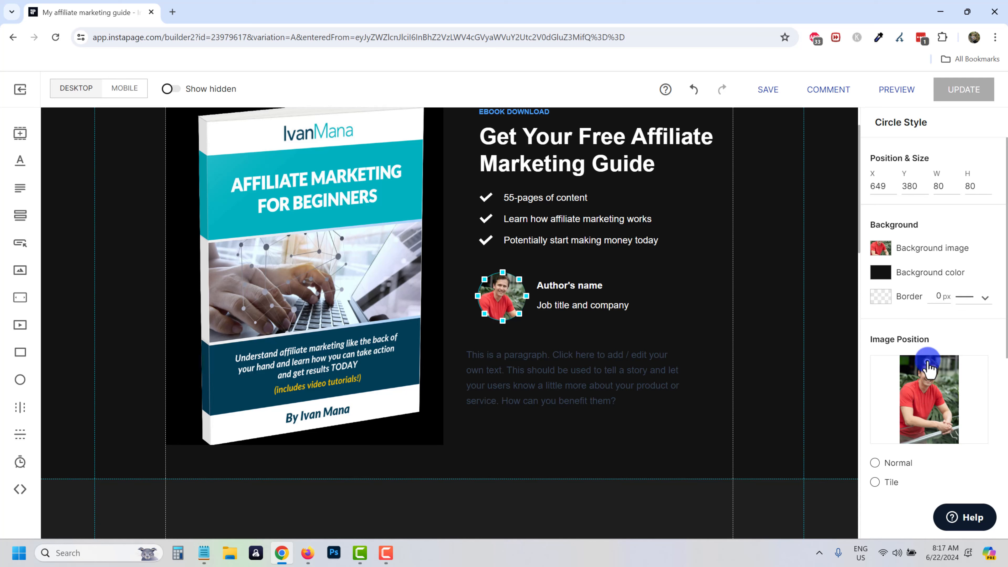
mouse_move(922, 367)
mouse_down()
mouse_move(917, 387)
mouse_move(941, 370)
mouse_move(894, 373)
mouse_move(928, 384)
mouse_move(921, 349)
mouse_move(931, 361)
mouse_up()
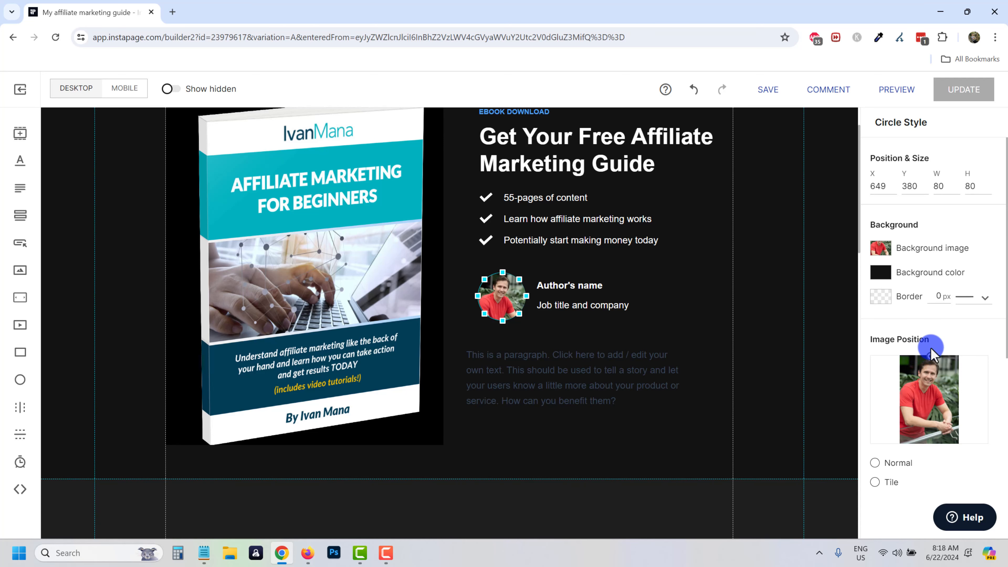
Fill in the author's name and set the job title to 'Affiliate marketer'.
click(630, 238)
scroll(591, 392, up, 1)
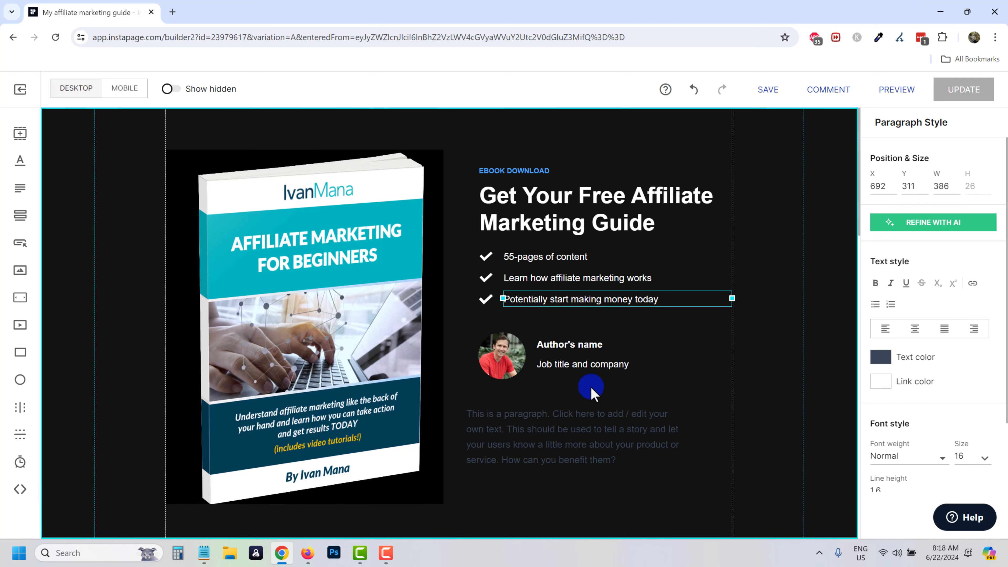
double_click(570, 344)
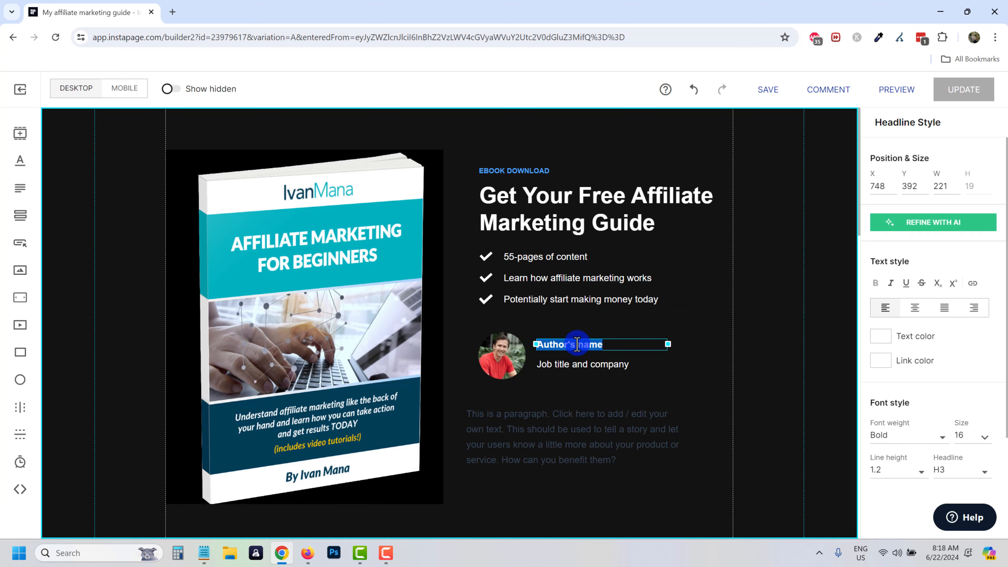
click(590, 366)
double_click(593, 362)
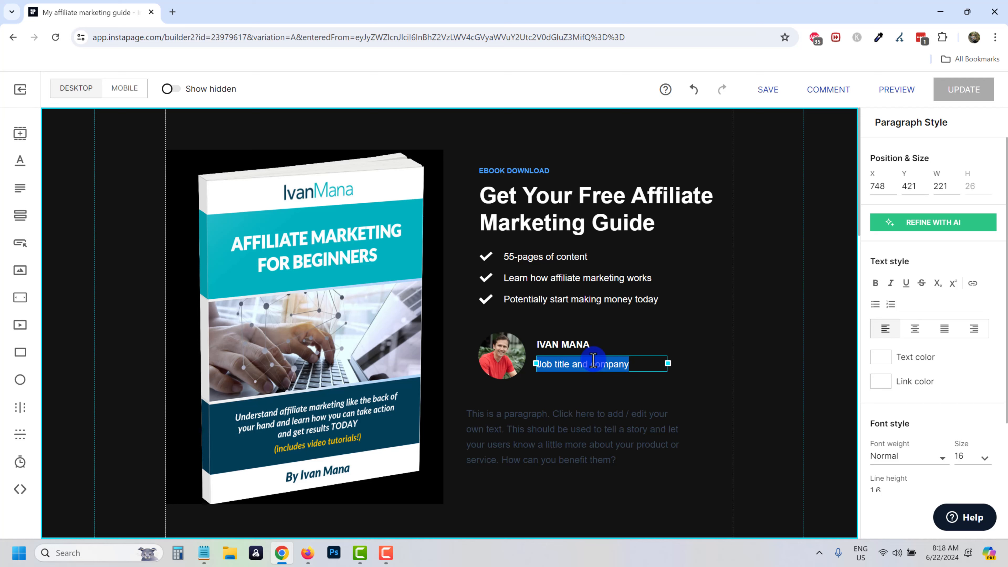
text(Affiliate marketer)
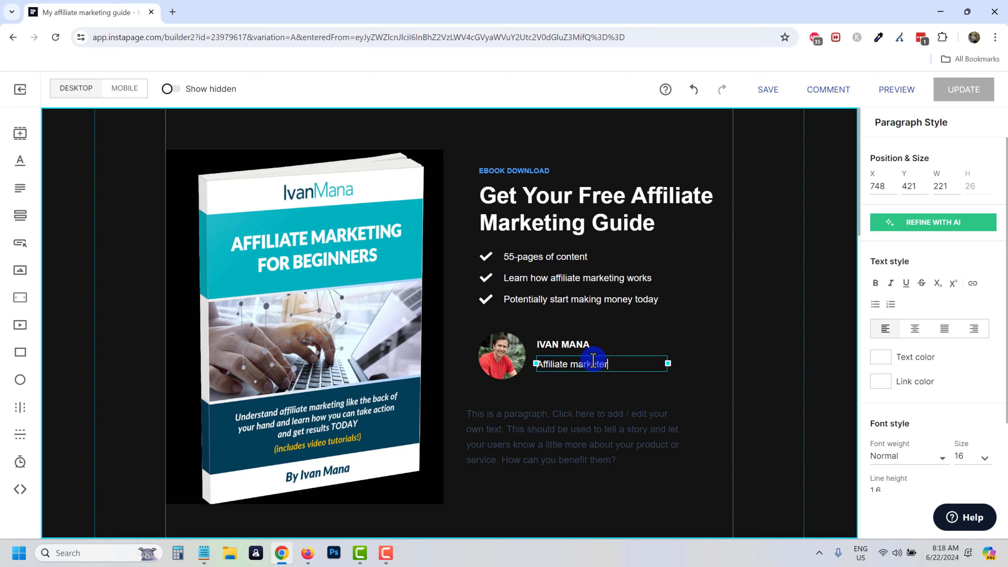
Delete the placeholder paragraph beneath the author details.
click(534, 460)
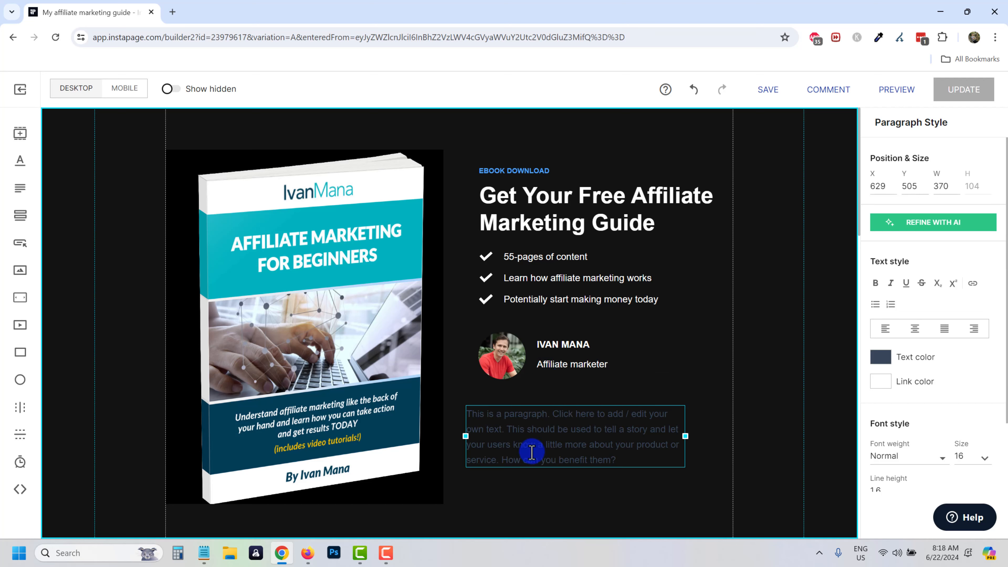
scroll(595, 323, down, 3)
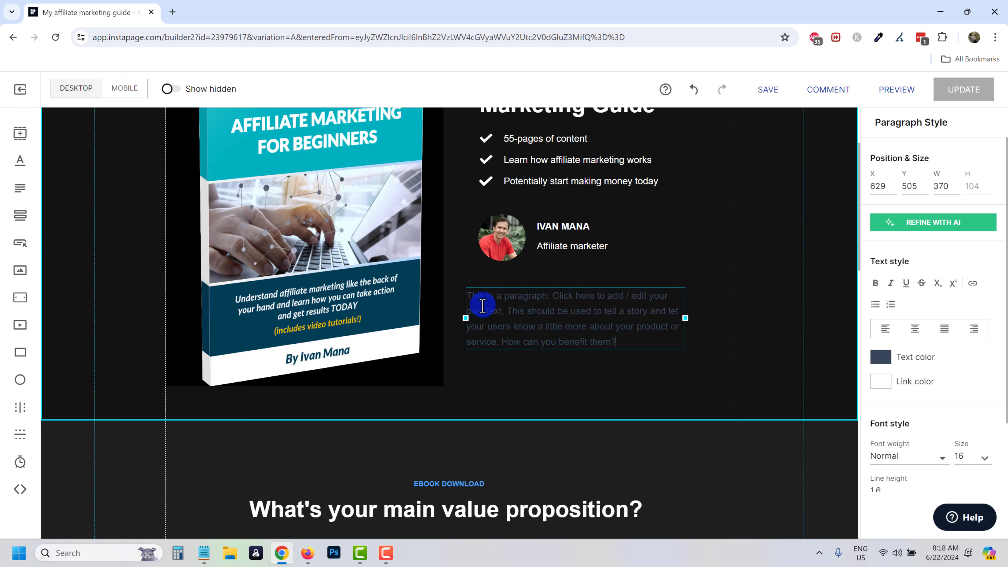
click(551, 353)
click(560, 328)
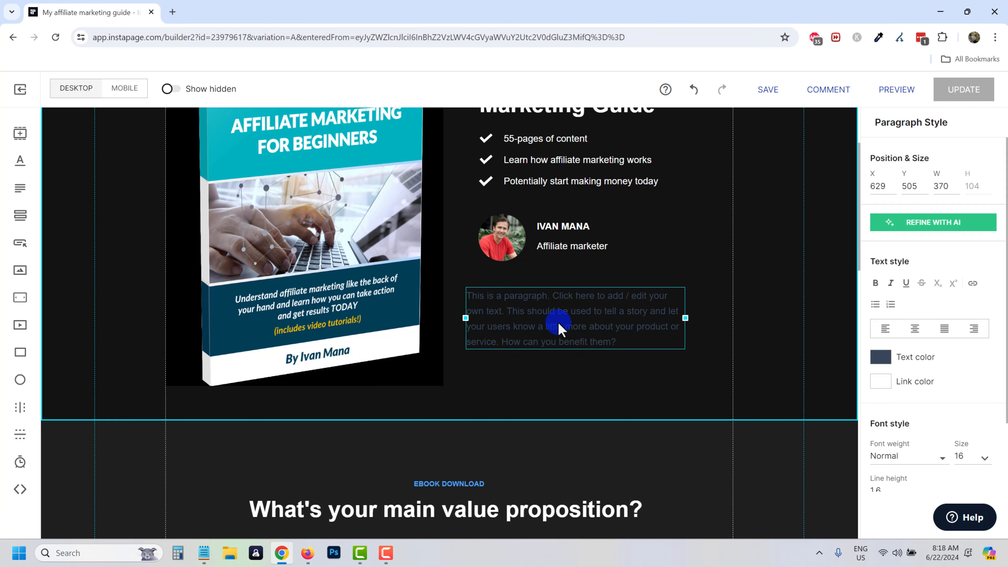
key(Delete)
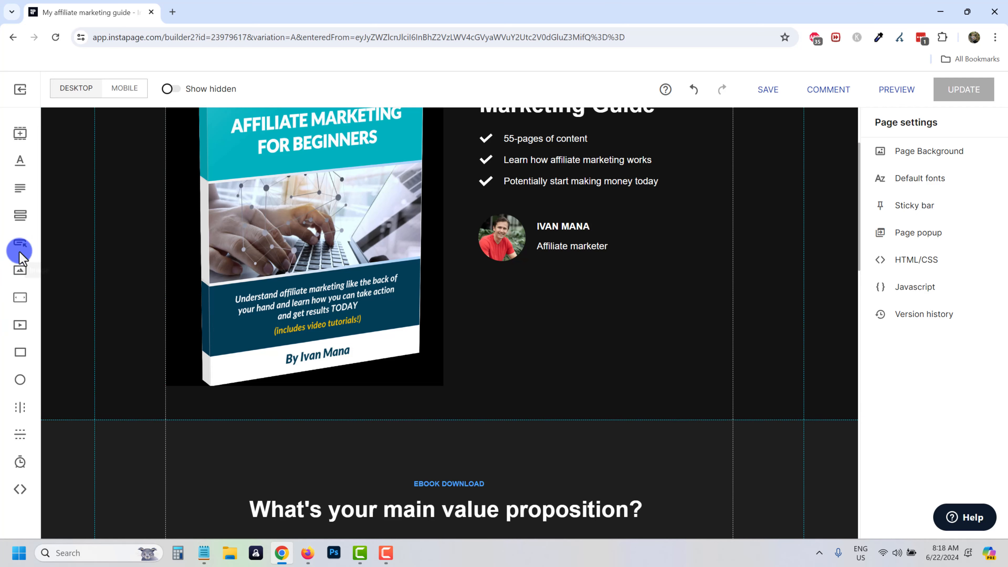
Add a Name/Email signup form under the author details and widen its fields and button.
click(24, 217)
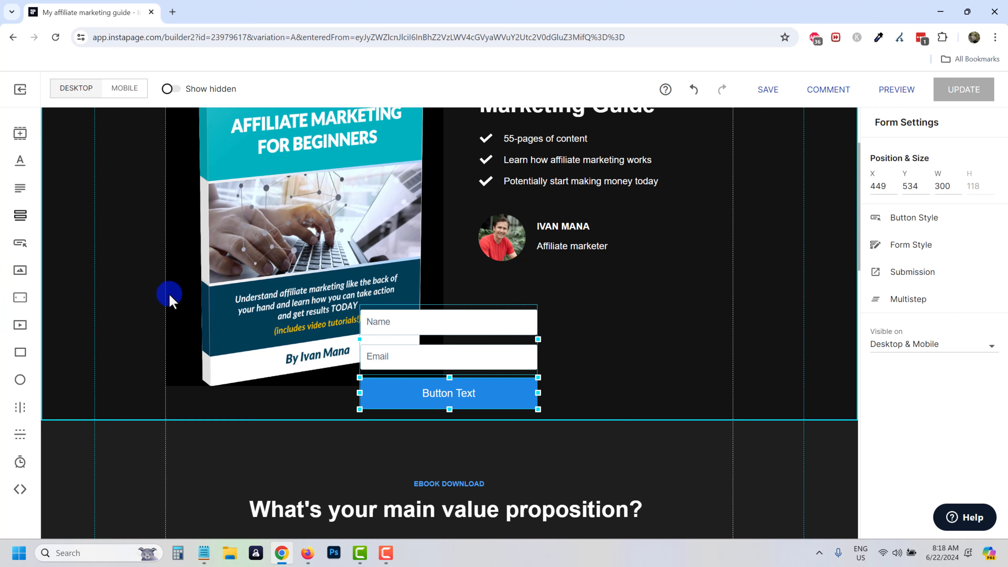
drag(473, 378, 555, 323)
drag(631, 308, 704, 310)
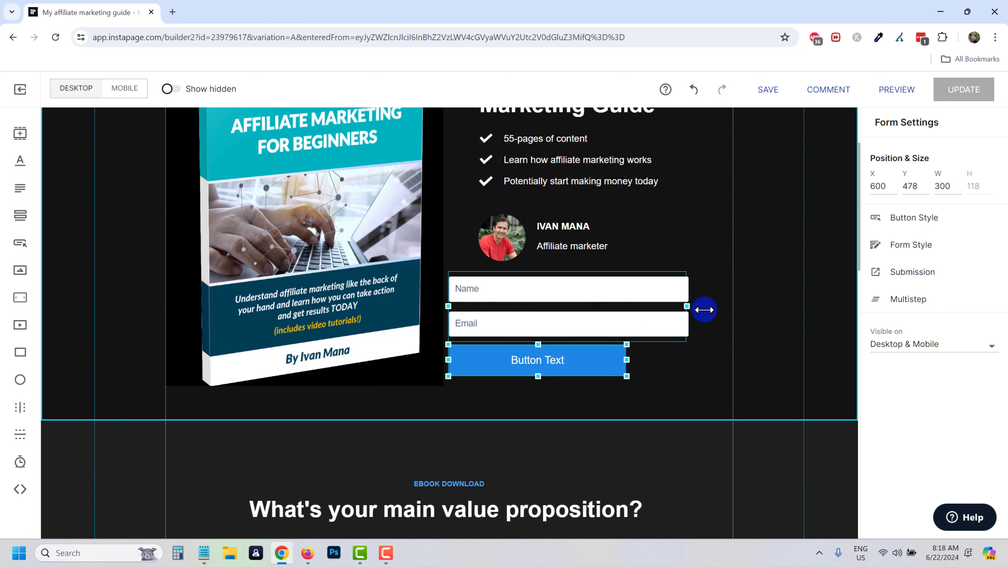
drag(629, 360, 700, 357)
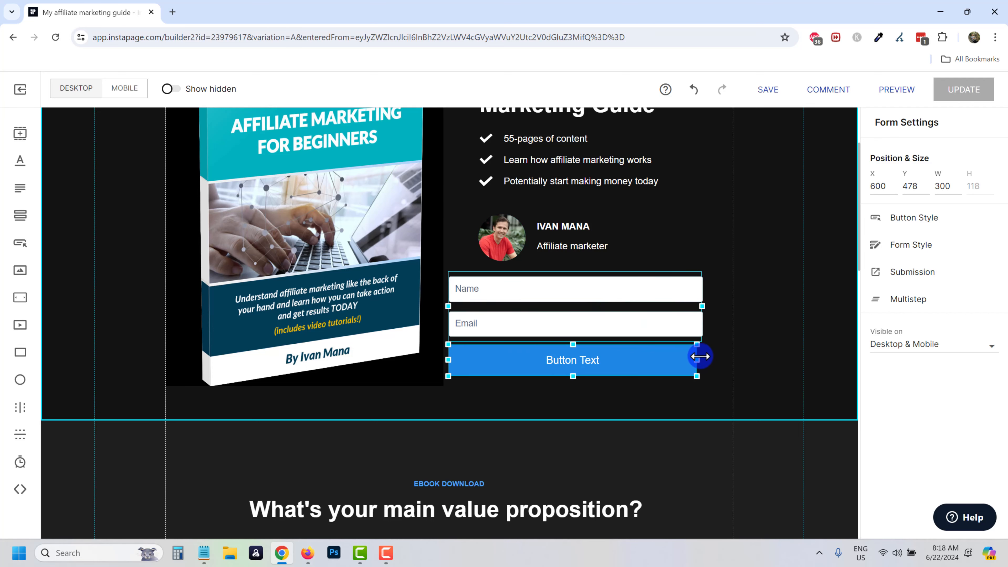
Nudge the form into alignment within the right-hand text column.
click(684, 381)
scroll(684, 381, up, 1)
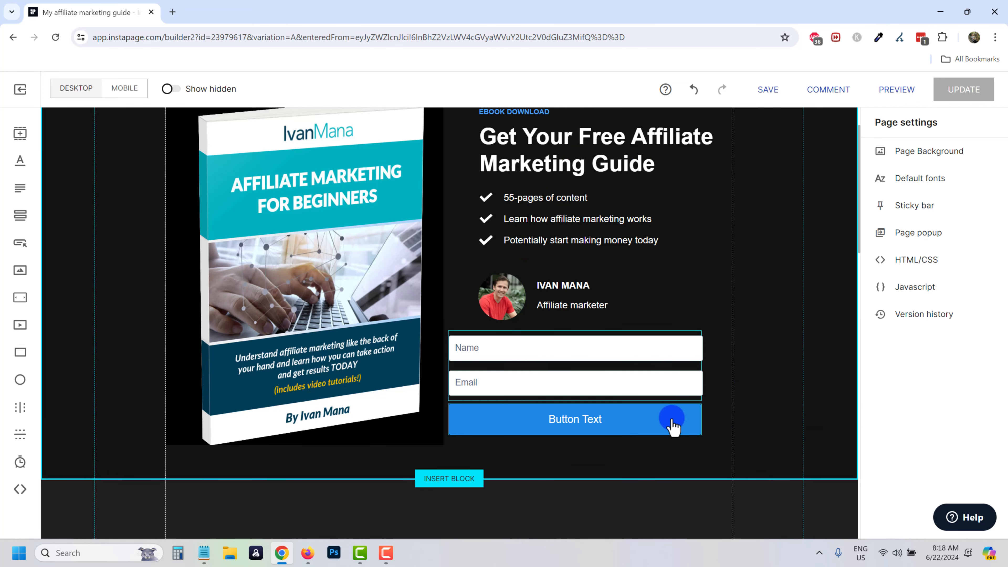
mouse_move(555, 382)
mouse_down()
mouse_move(569, 378)
mouse_move(561, 382)
mouse_up()
scroll(608, 334, up, 1)
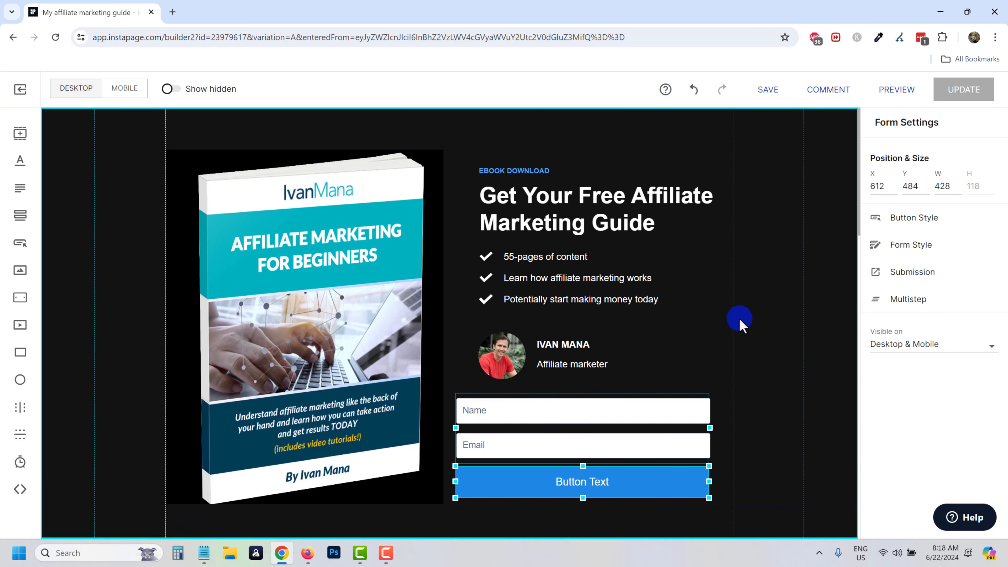
scroll(726, 323, down, 1)
click(637, 327)
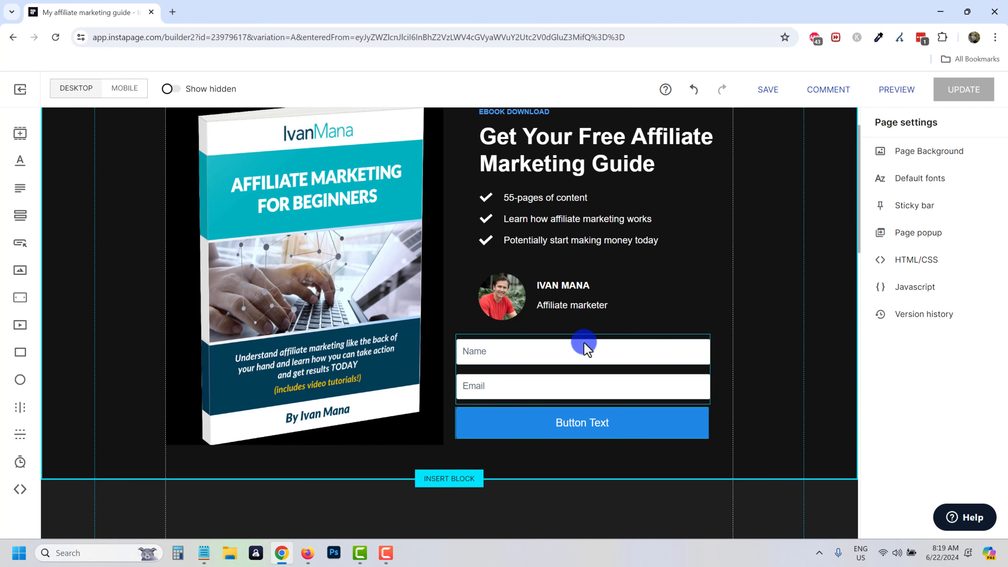
Relabel the form's Name field 'Enter Your Name Here...'.
click(566, 351)
click(557, 353)
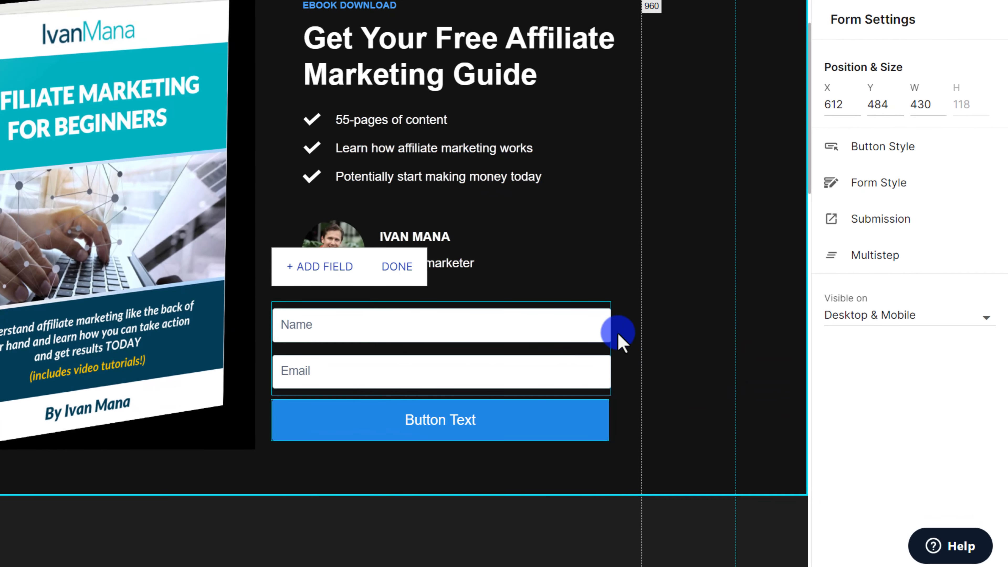
click(591, 331)
click(554, 331)
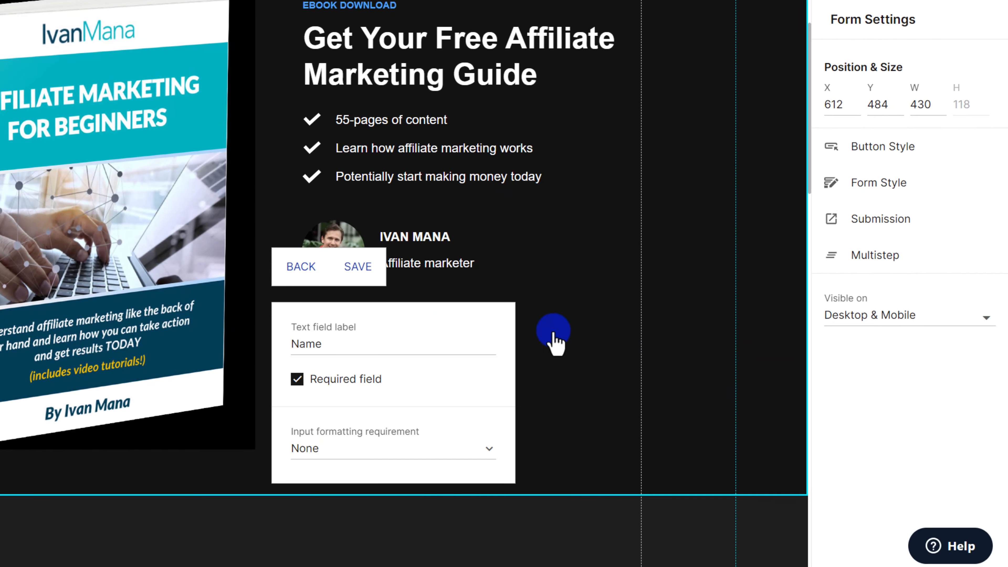
double_click(317, 348)
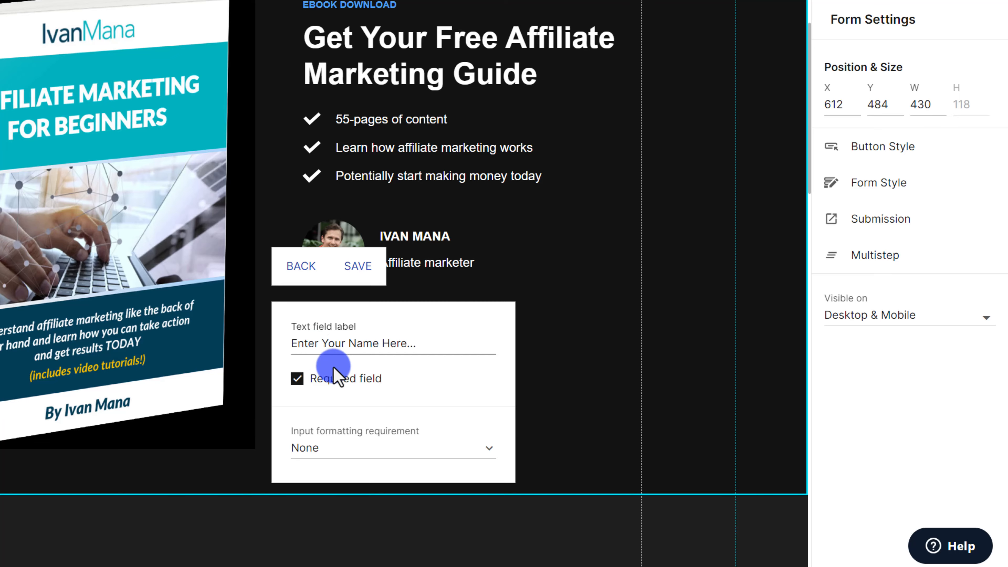
scroll(333, 369, down, 2)
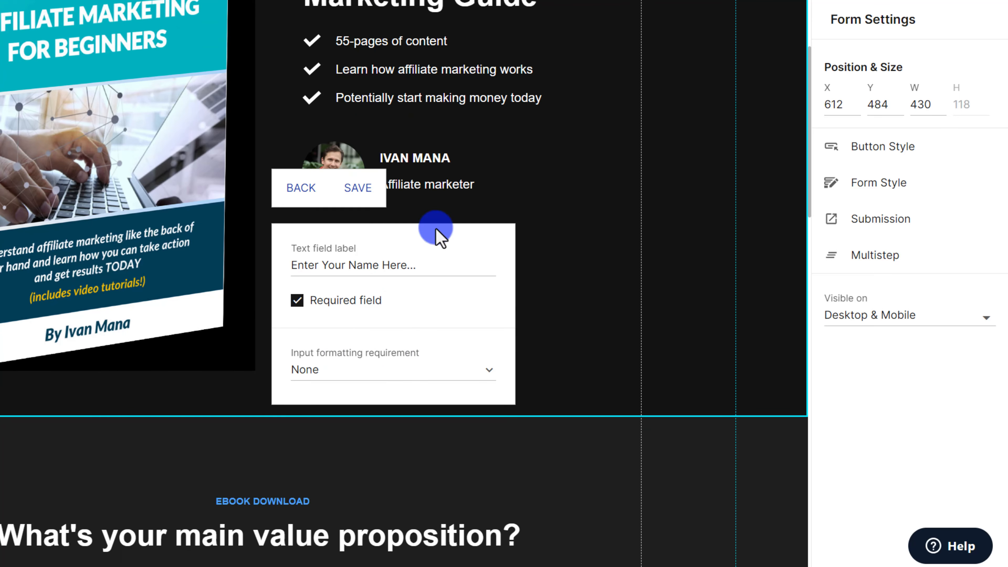
click(359, 188)
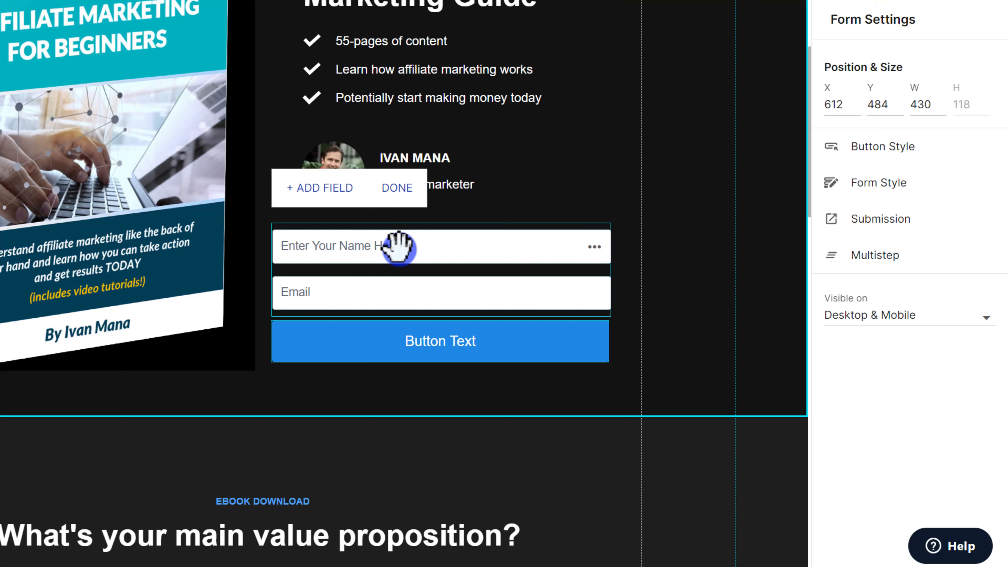
right_click(439, 248)
click(439, 244)
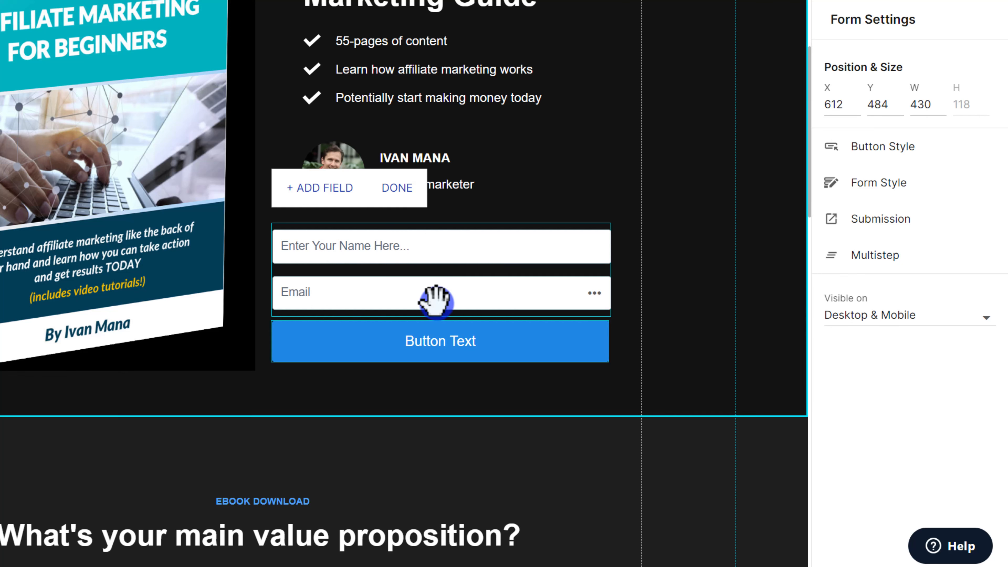
Relabel the Email field 'Enter Your Email Here...' and finish editing the form.
click(593, 293)
click(520, 296)
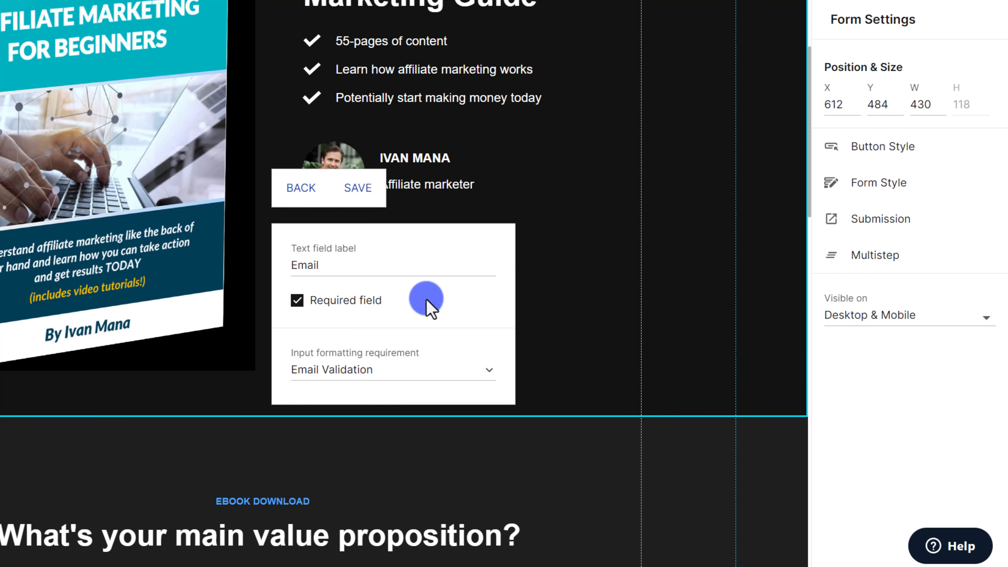
drag(338, 265, 258, 248)
text(Enter Your)
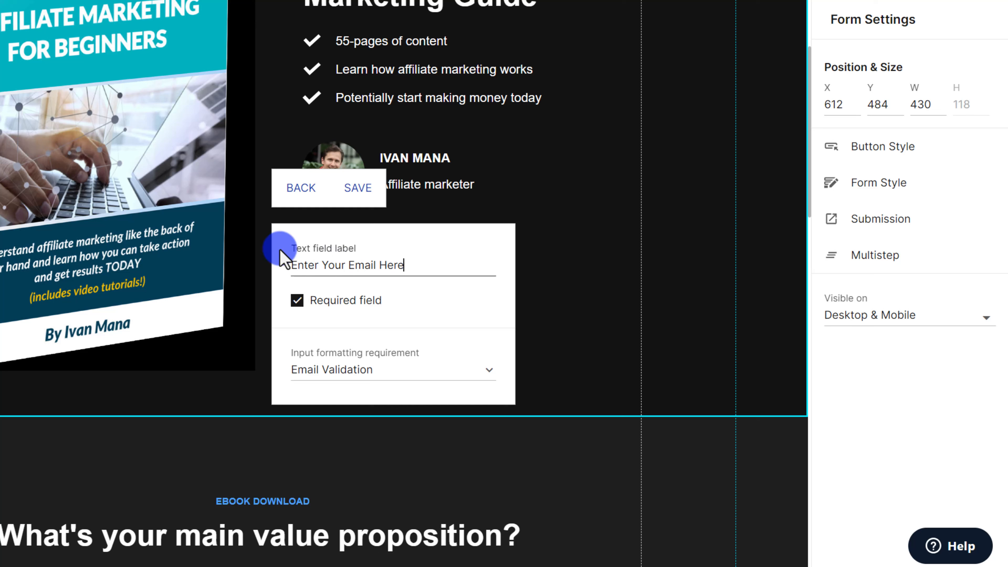
text( Email Here..)
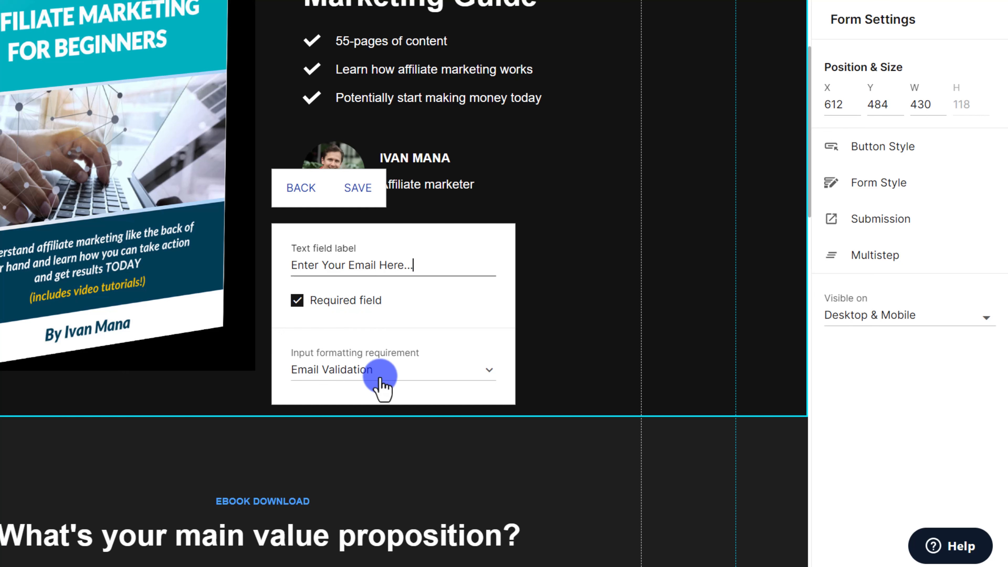
text(.)
click(374, 187)
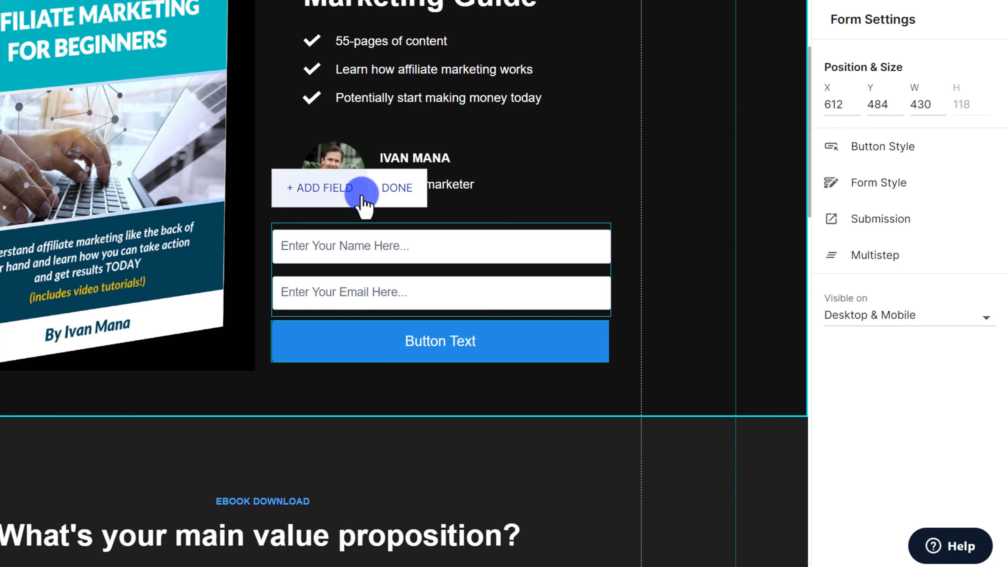
click(697, 339)
scroll(668, 333, up, 2)
drag(668, 332, 744, 351)
Relabel the form button 'Send Me My Guide!' and give it a deep teal colour.
click(574, 482)
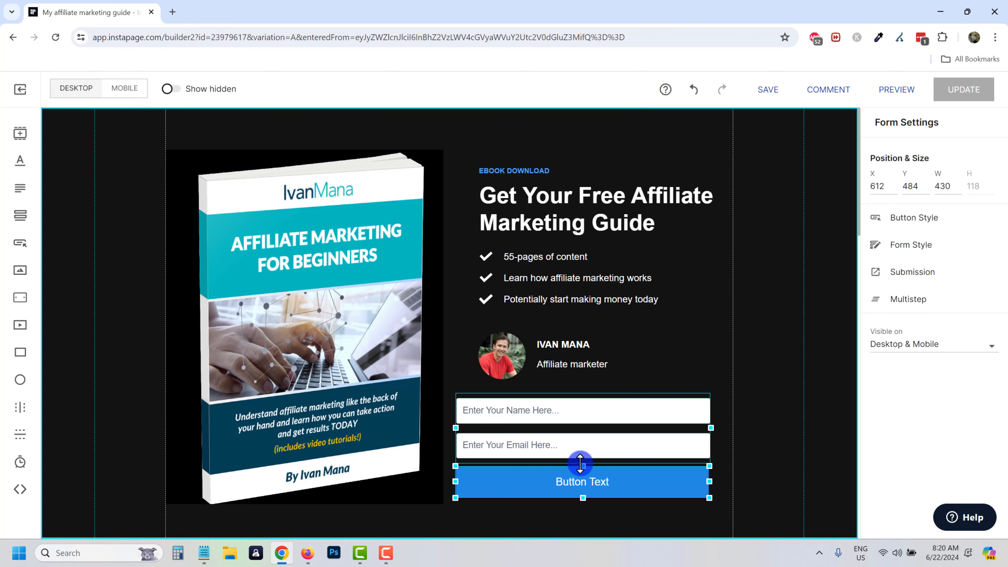
click(907, 217)
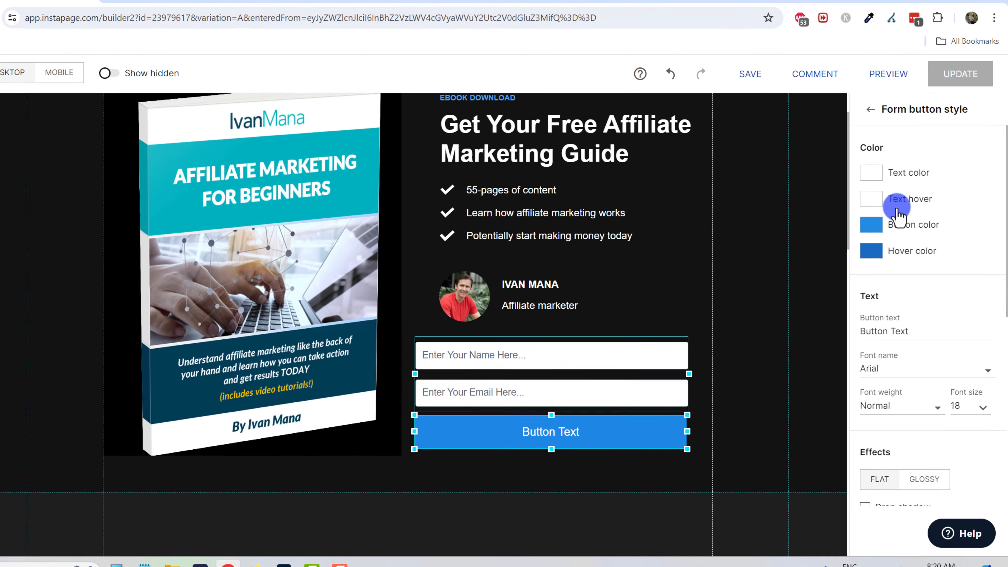
triple_click(891, 334)
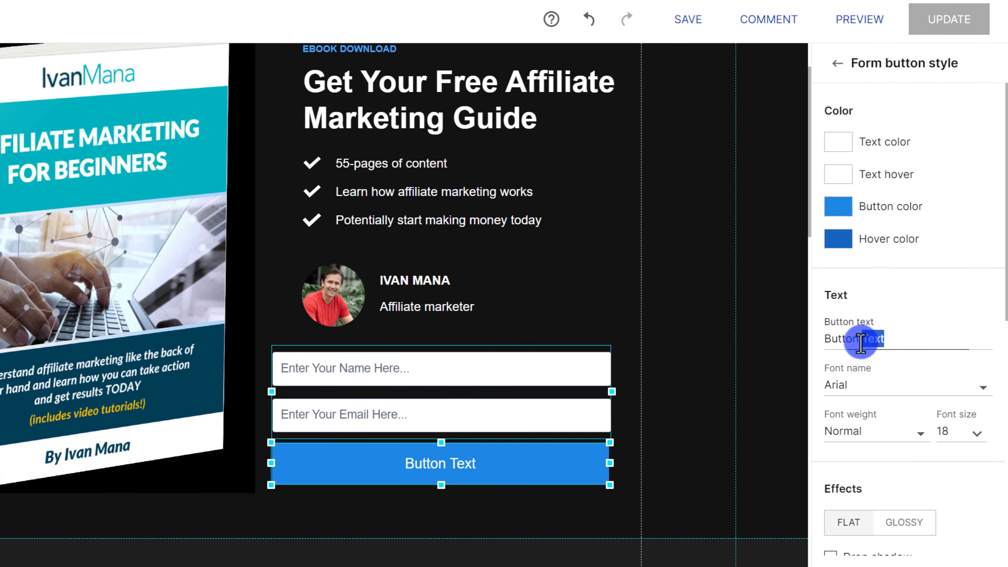
text(Send Me My Guide!)
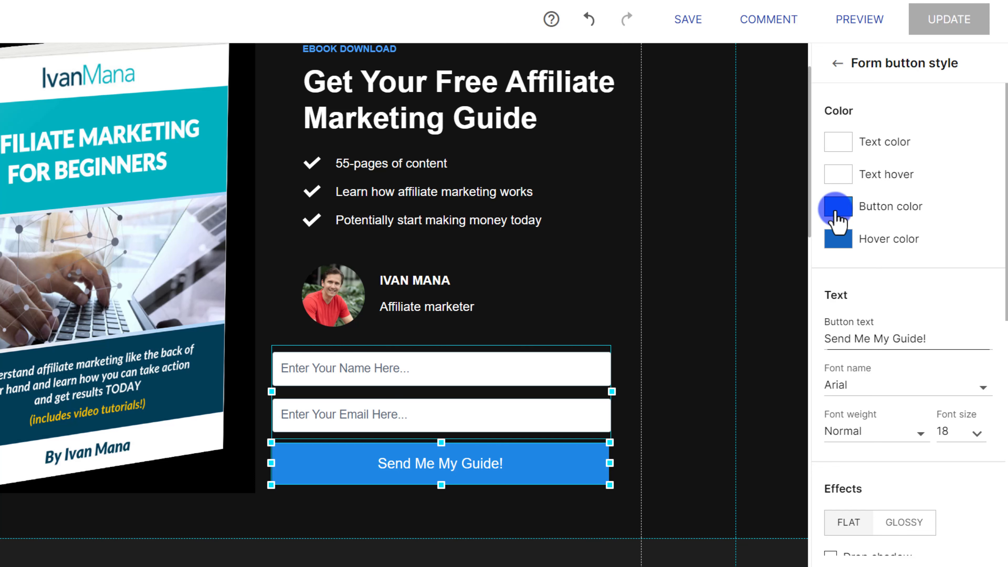
click(849, 210)
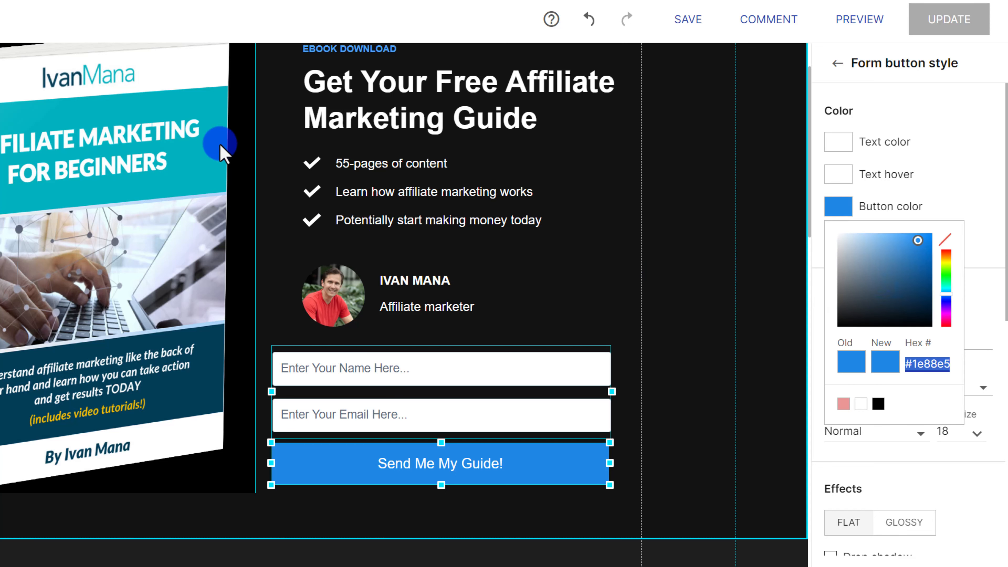
click(949, 285)
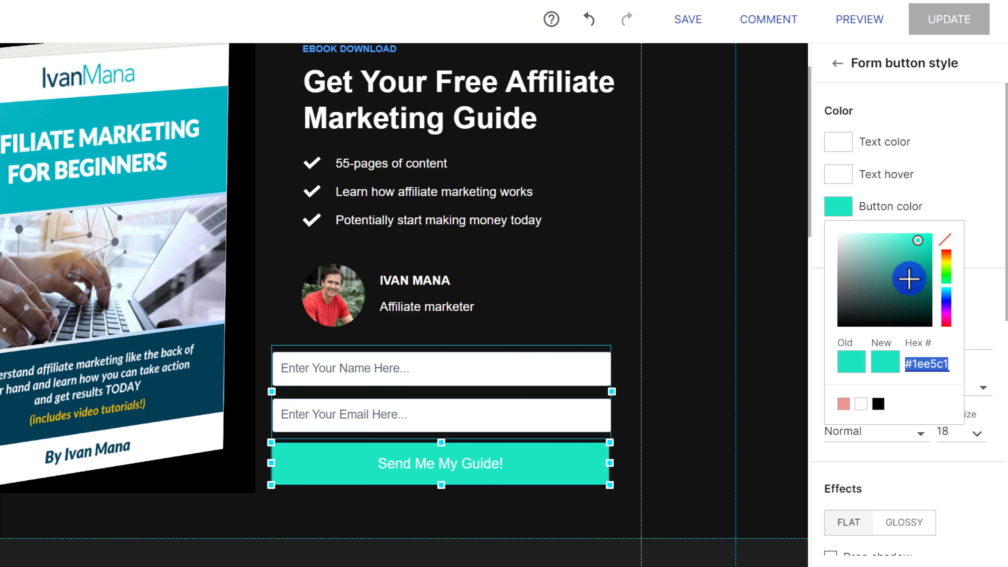
mouse_move(909, 277)
mouse_down()
mouse_move(945, 257)
mouse_move(947, 269)
mouse_move(934, 254)
mouse_move(945, 292)
mouse_move(956, 260)
mouse_move(964, 277)
mouse_move(971, 266)
mouse_up()
click(712, 285)
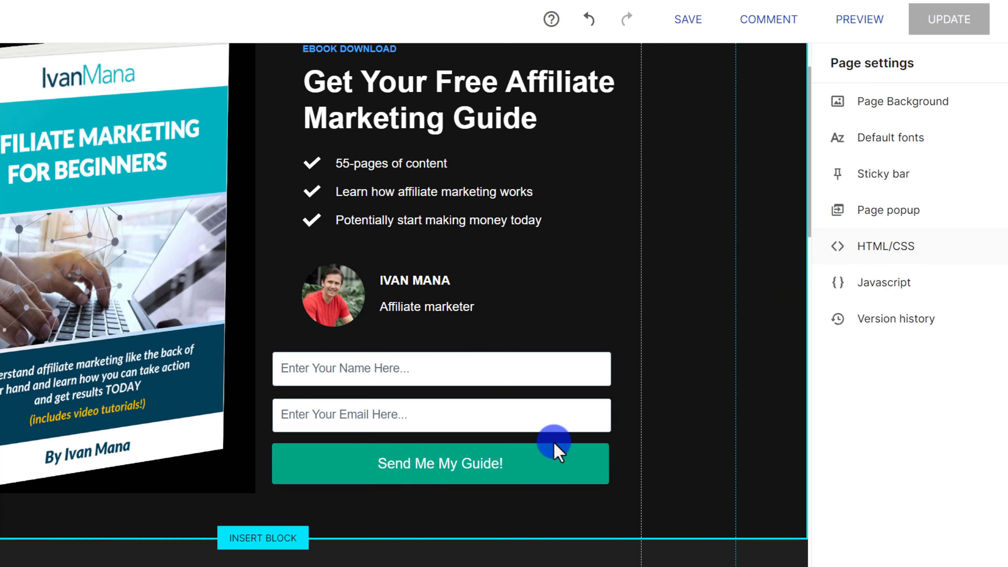
Set the button's hover colour to a darker teal.
click(558, 452)
click(890, 194)
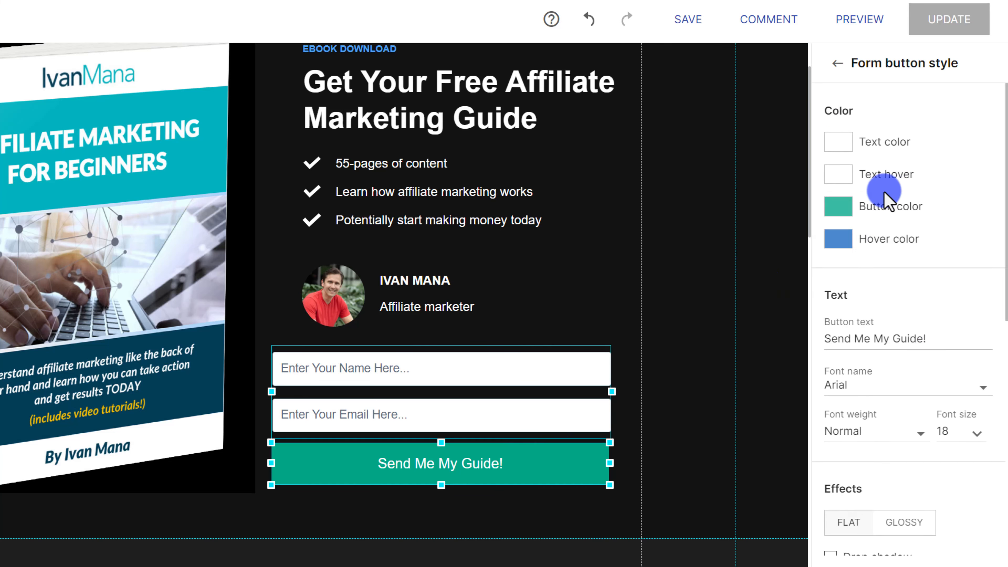
click(839, 239)
click(947, 320)
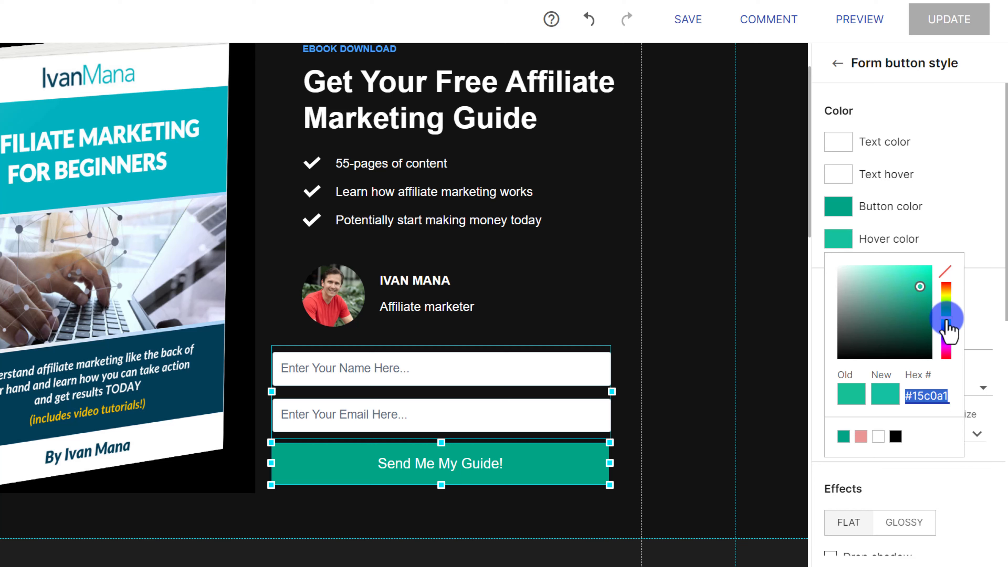
drag(912, 288, 930, 315)
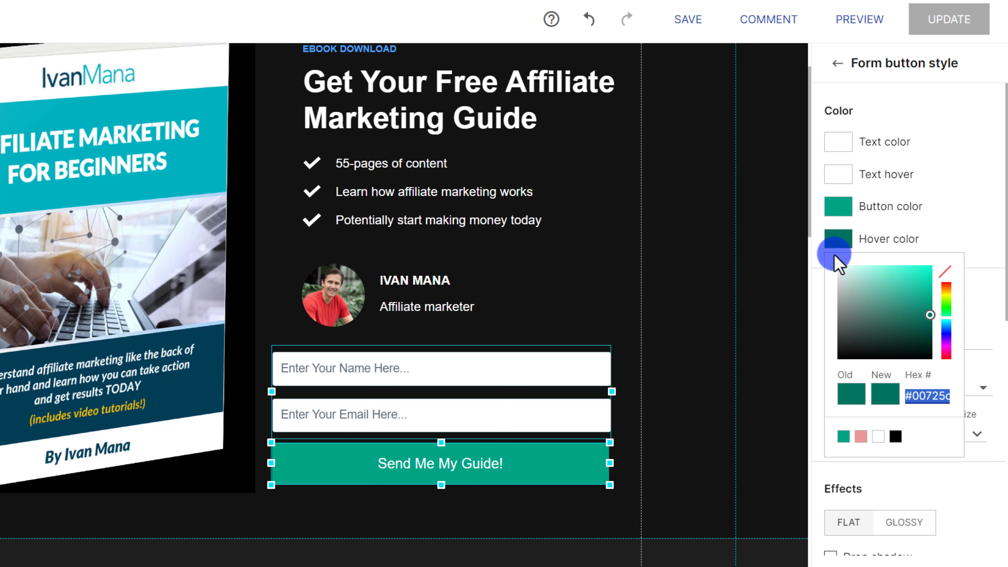
click(576, 281)
click(456, 493)
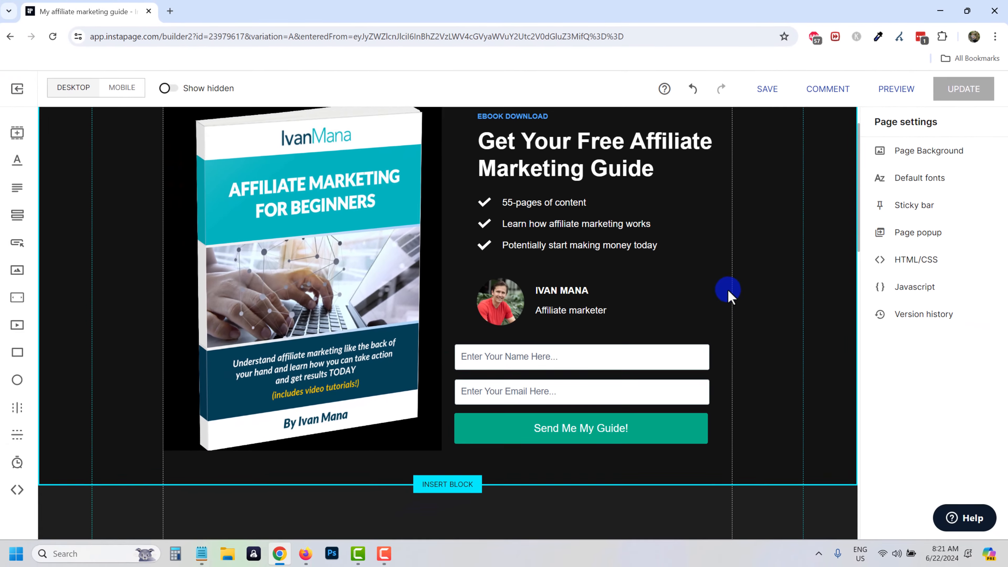
Save the landing page.
scroll(669, 290, up, 2)
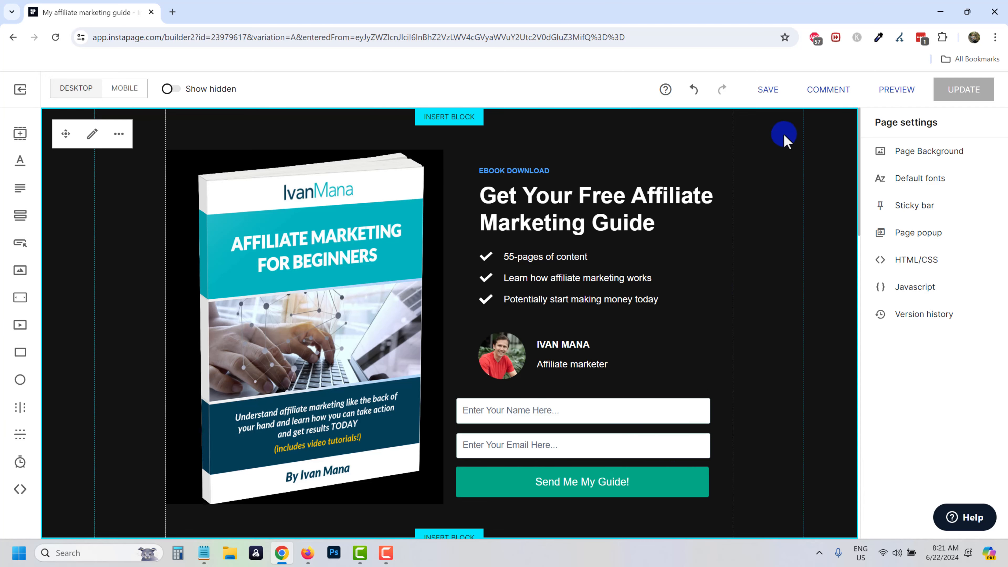
click(767, 90)
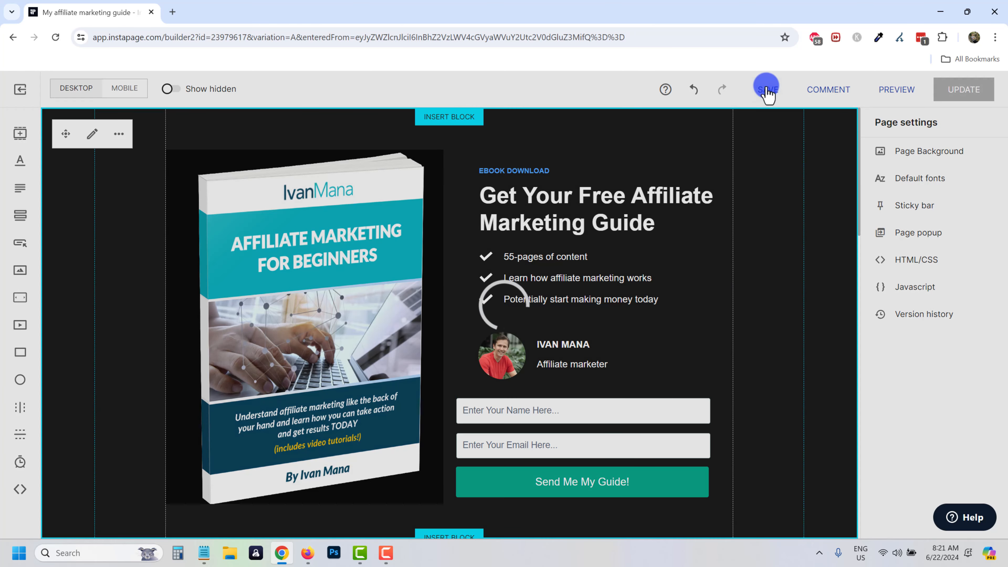
scroll(603, 270, down, 5)
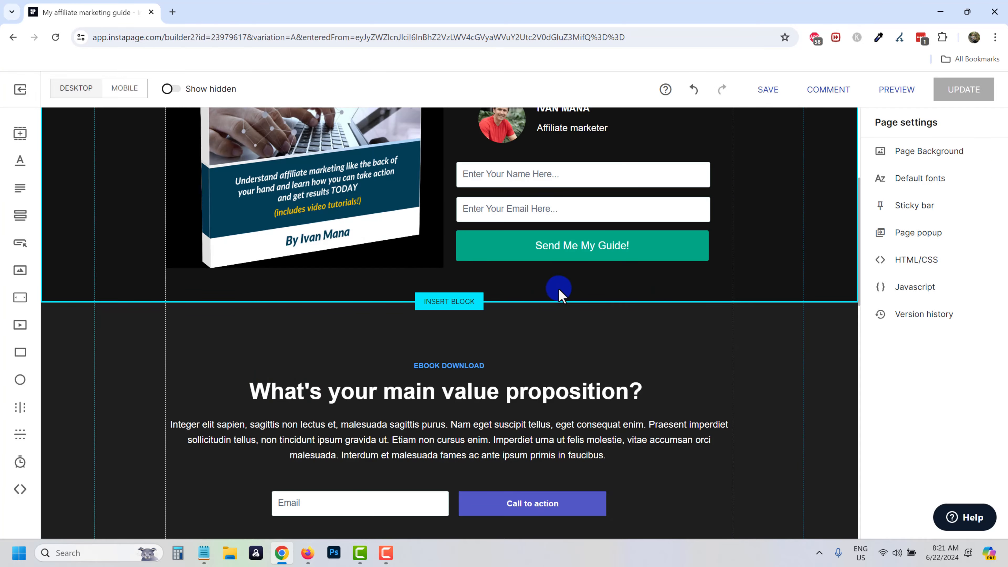
scroll(559, 290, up, 3)
scroll(557, 296, down, 10)
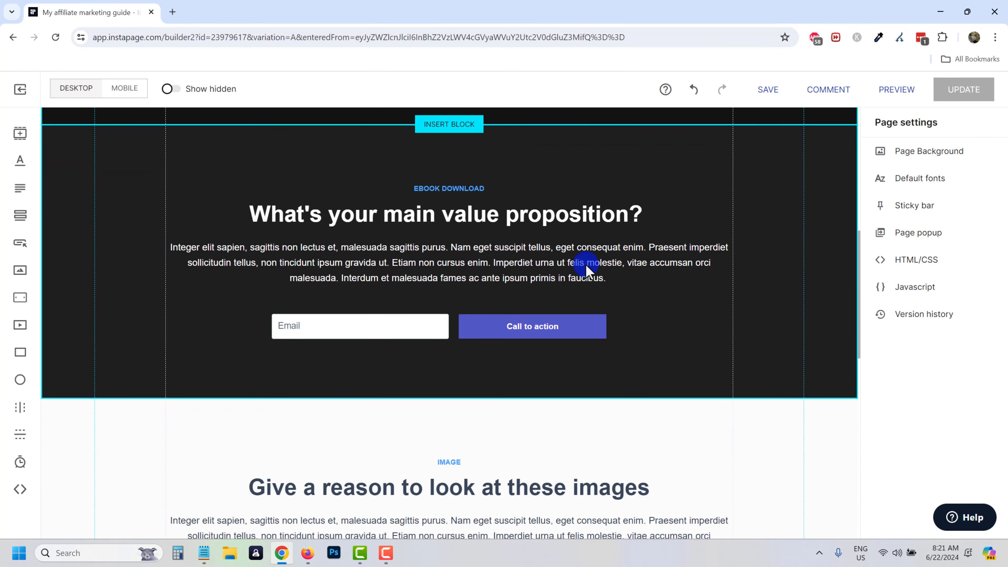
scroll(435, 391, down, 10)
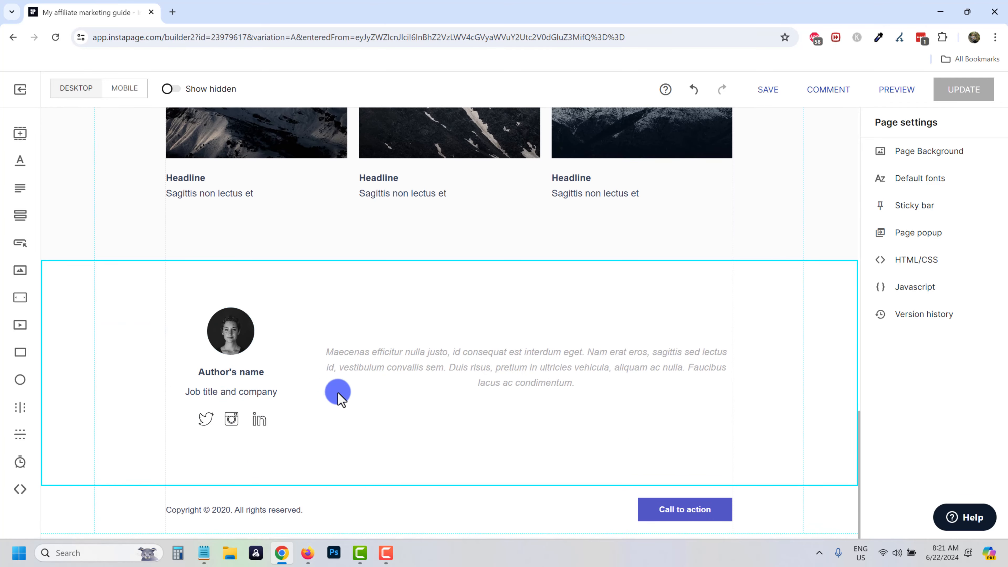
scroll(329, 340, up, 1)
scroll(328, 339, up, 15)
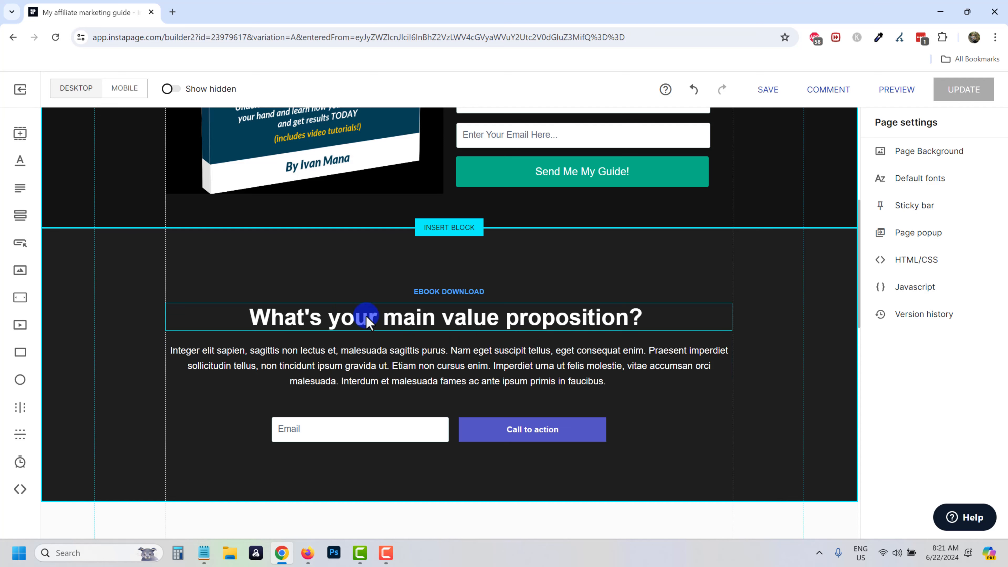
Enlarge the 'What's your main value proposition?' headline to font size 47.
click(367, 321)
double_click(551, 317)
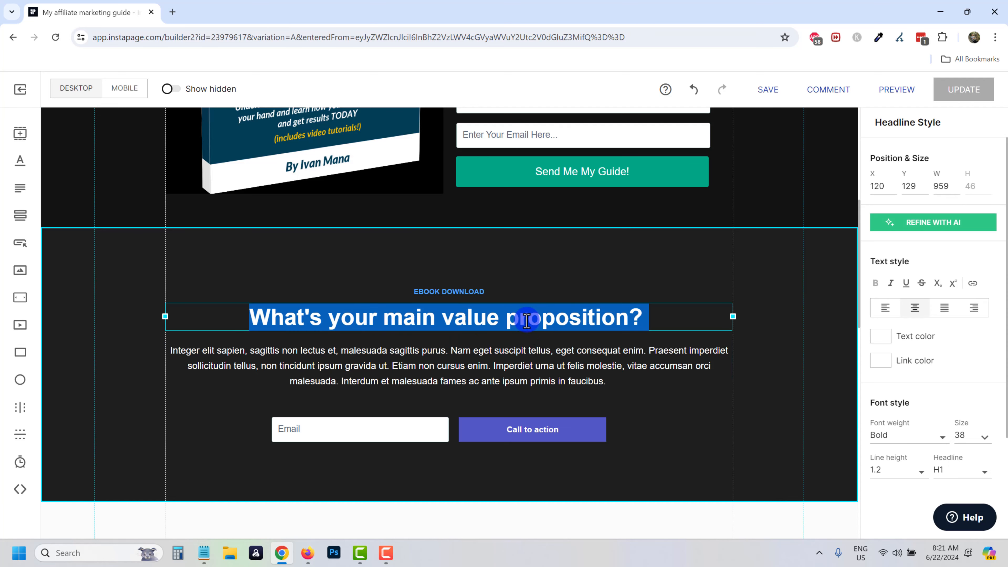
click(464, 375)
click(405, 318)
double_click(405, 317)
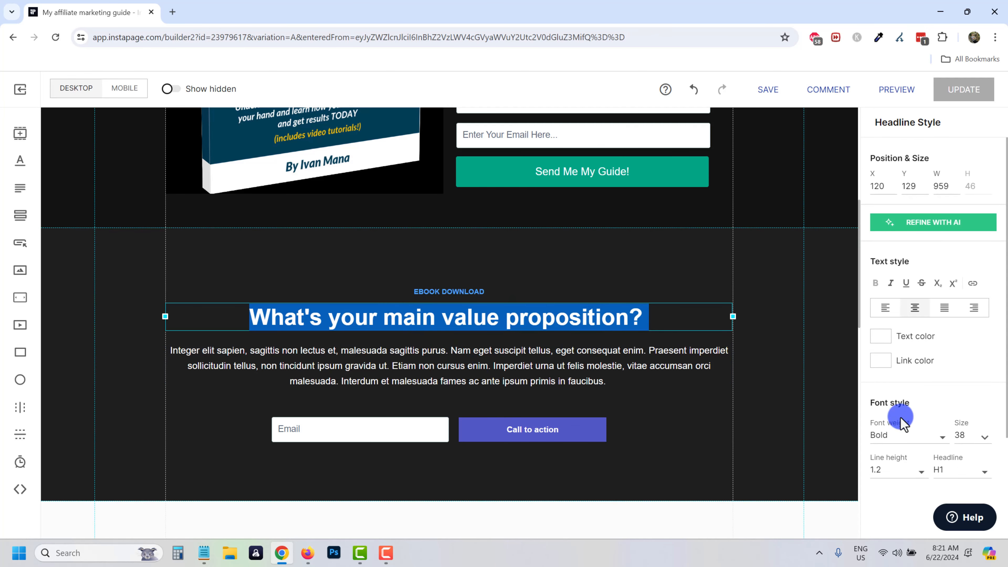
click(965, 434)
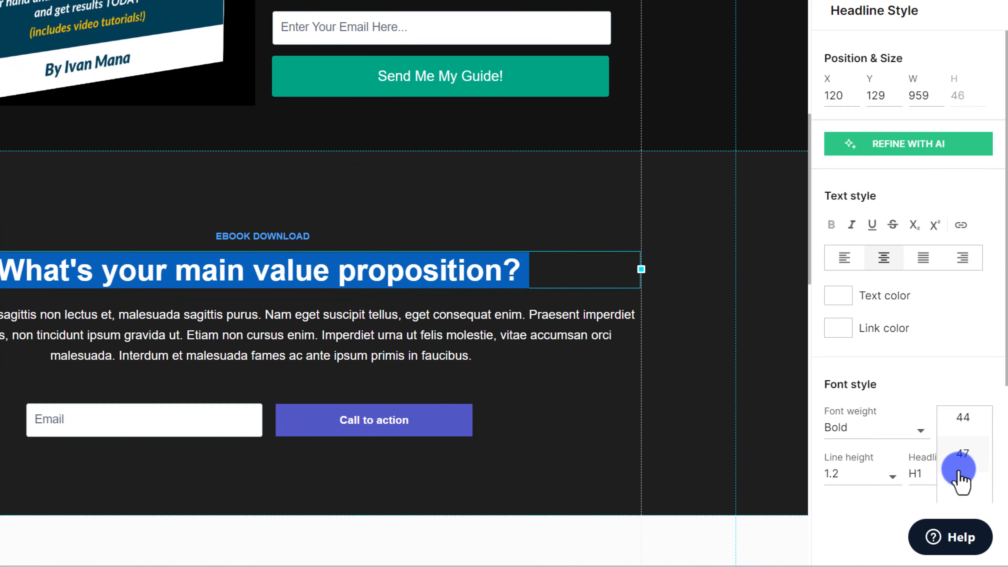
click(961, 469)
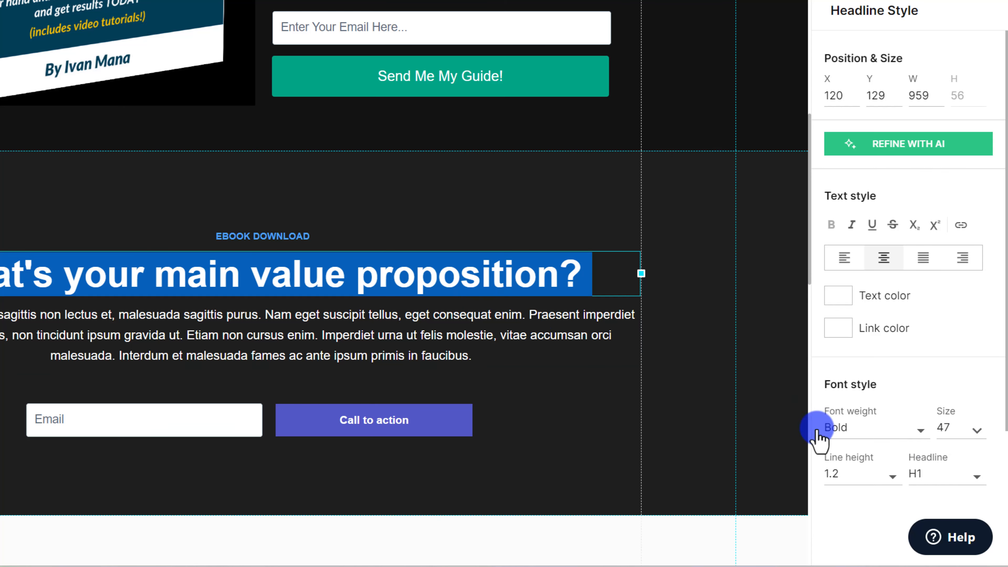
Turn the EBOOK DOWNLOAD label's text colour vivid bright green.
click(456, 313)
click(279, 238)
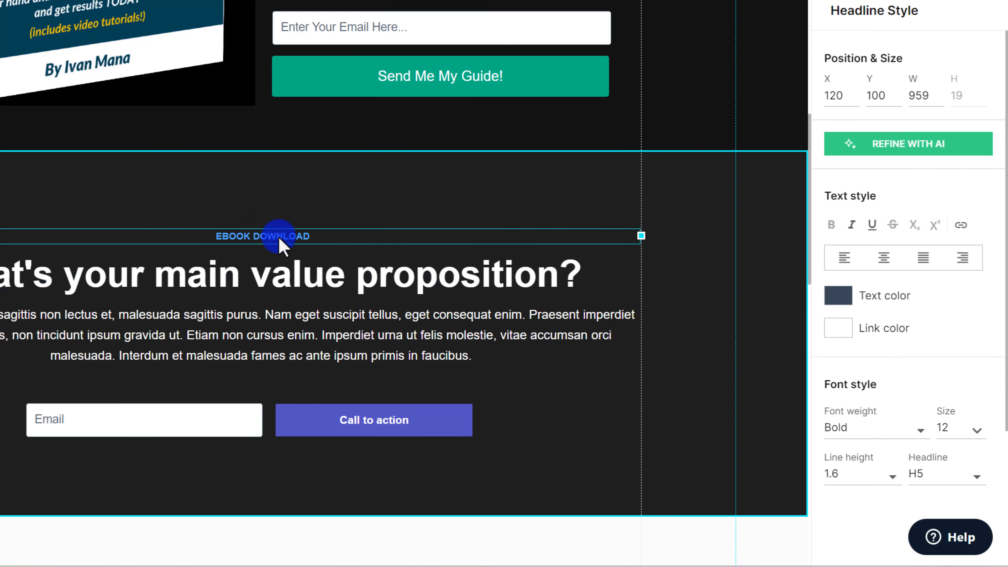
click(841, 302)
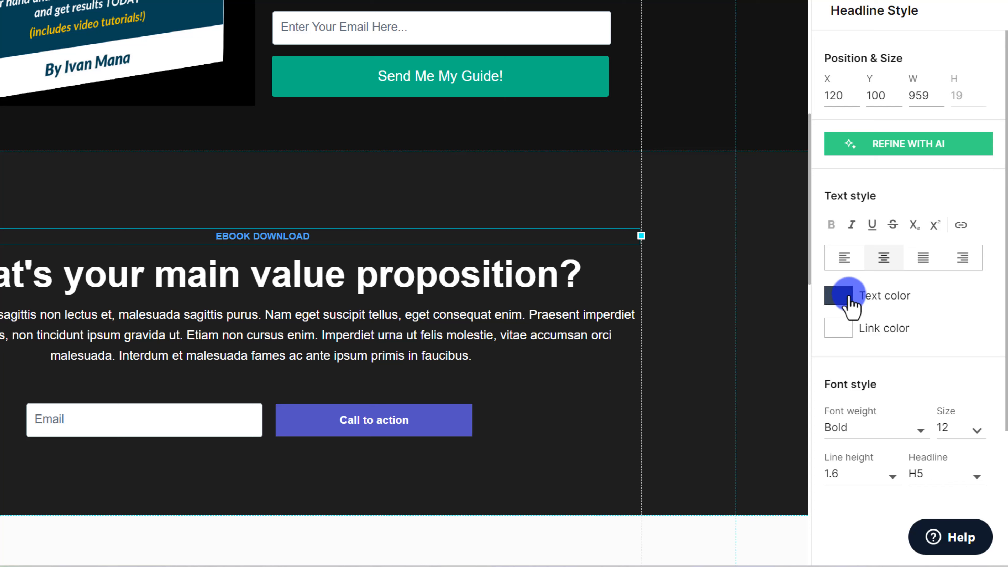
click(841, 303)
click(923, 346)
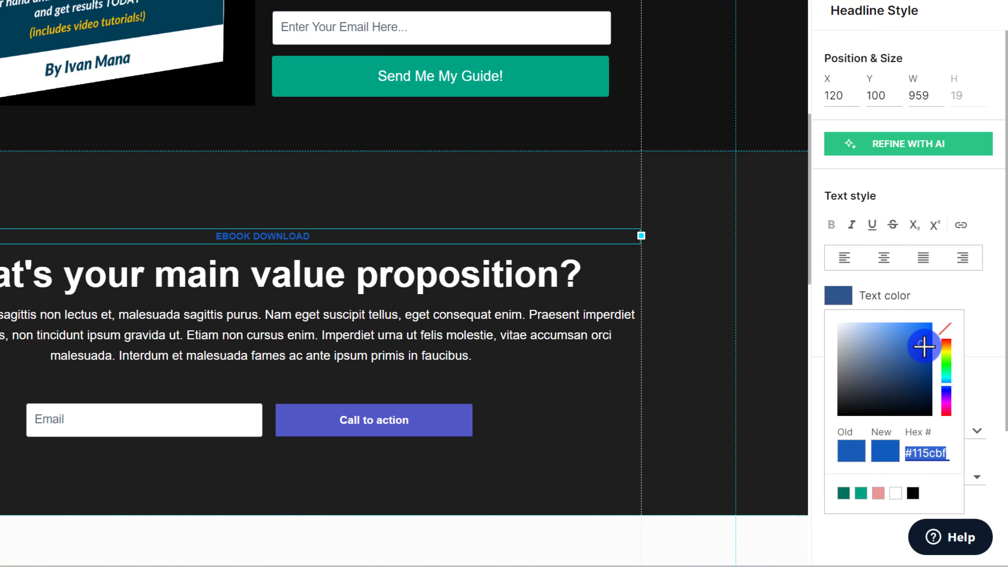
drag(924, 346, 900, 328)
click(946, 372)
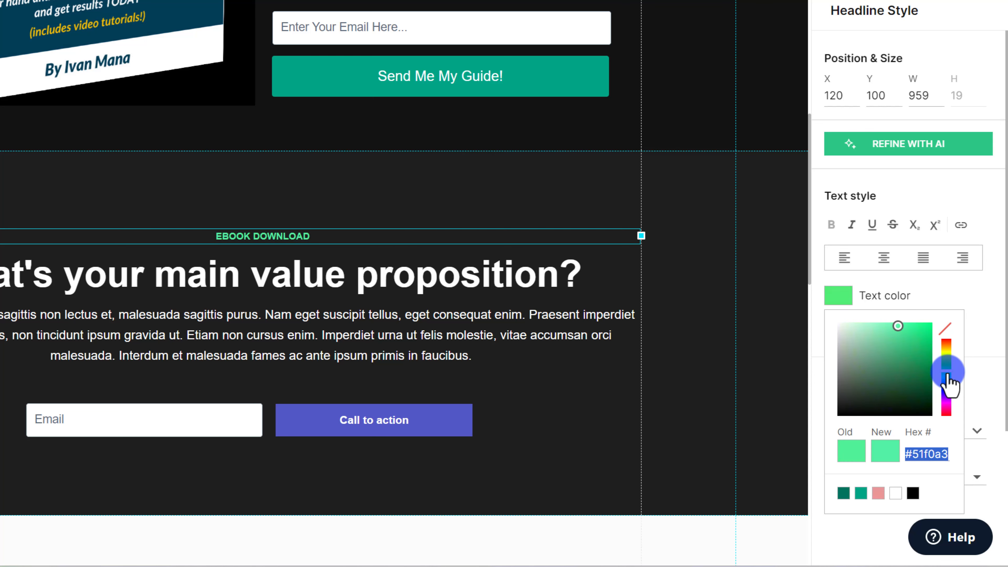
click(901, 339)
drag(901, 340, 932, 334)
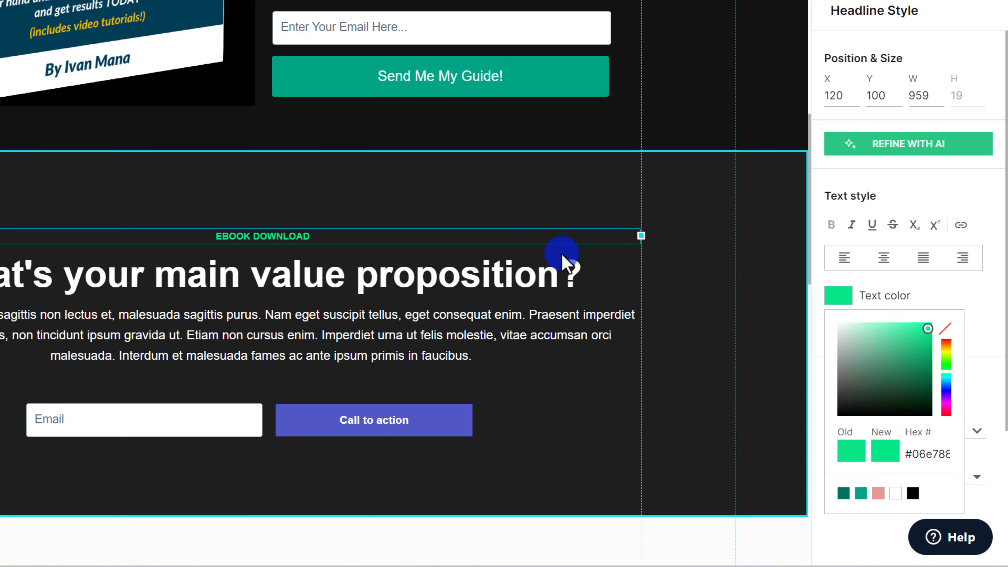
click(479, 180)
Narrow the value proposition paragraph's text box and centre it on the page.
scroll(566, 327, down, 1)
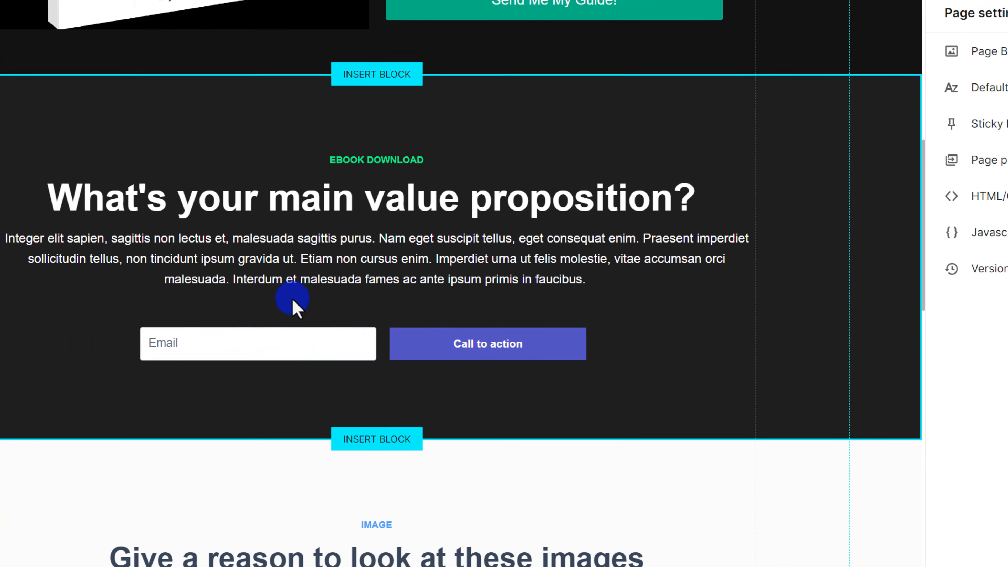
click(210, 277)
drag(868, 262, 659, 260)
drag(491, 254, 534, 261)
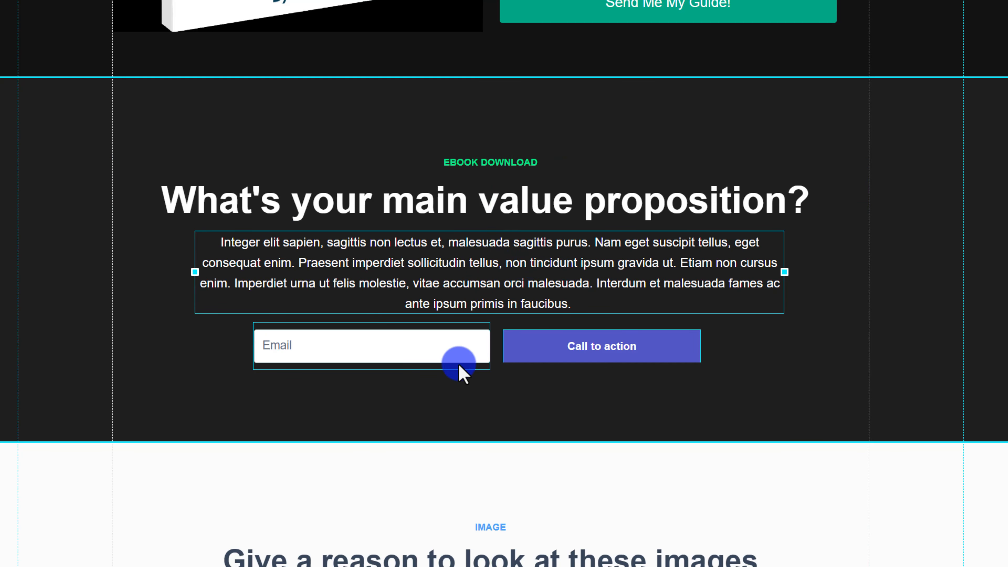
Drag a new Block from the left toolbar toward the area below the email section.
click(403, 361)
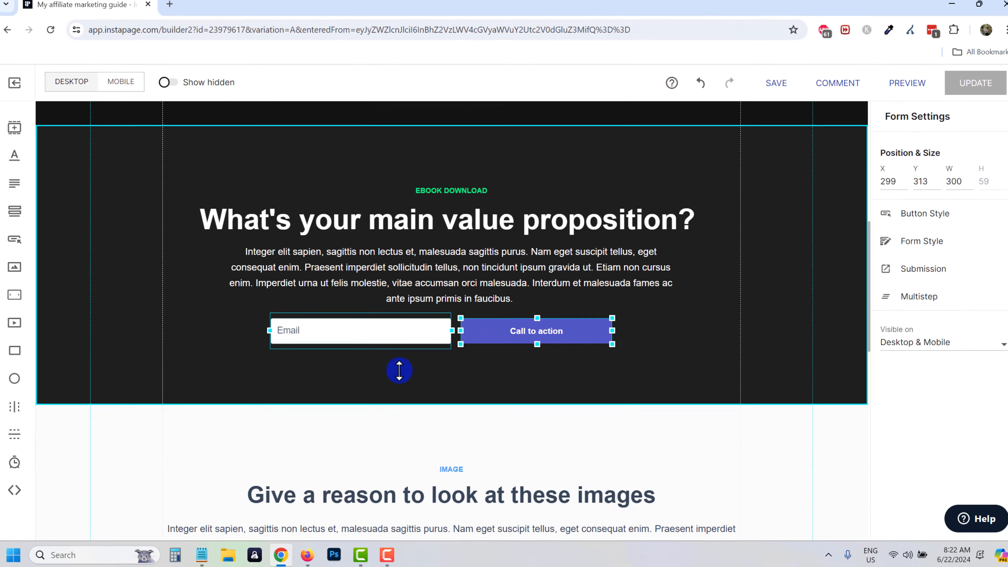
scroll(399, 370, down, 6)
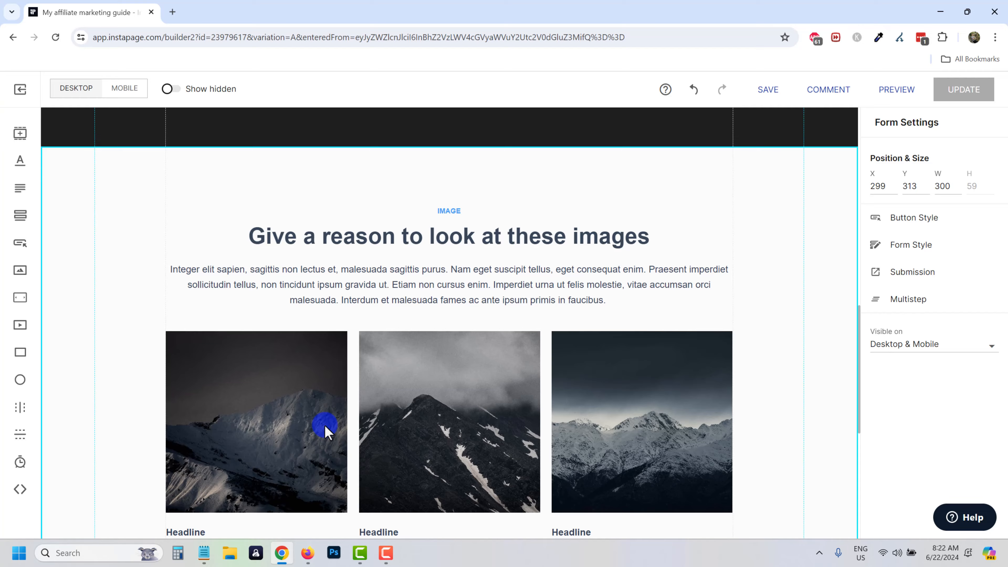
scroll(324, 424, up, 5)
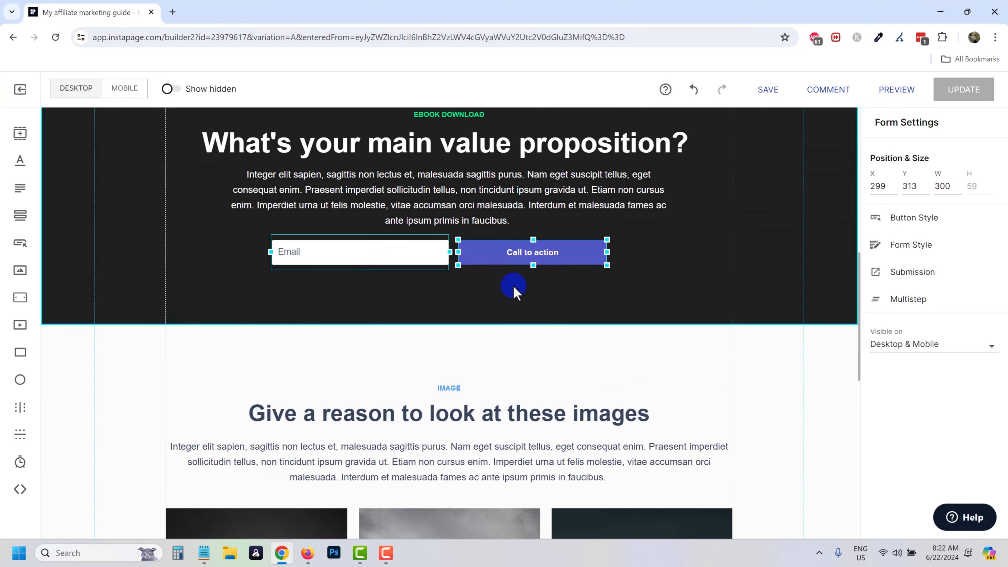
scroll(515, 290, up, 4)
scroll(459, 304, down, 7)
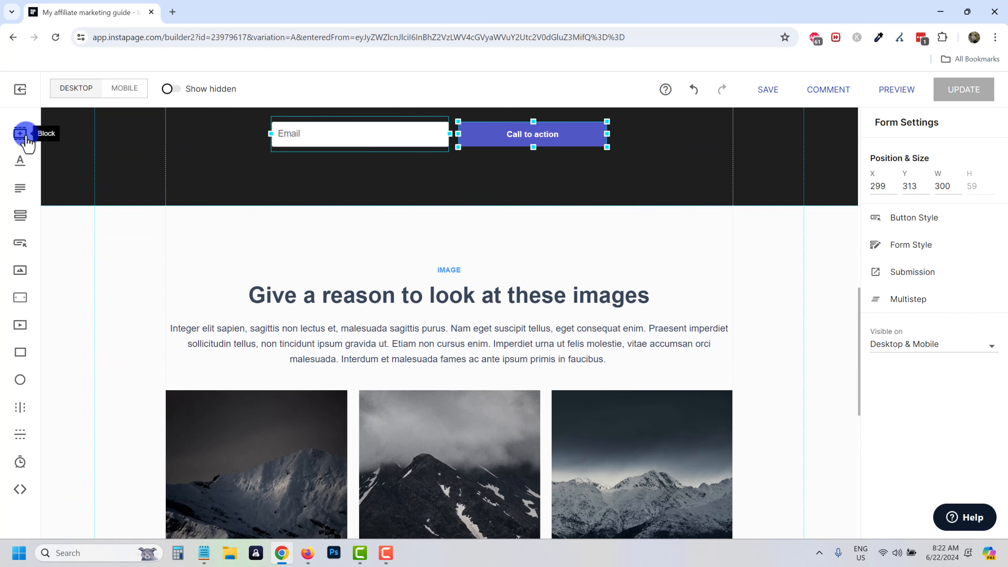
drag(18, 143, 363, 218)
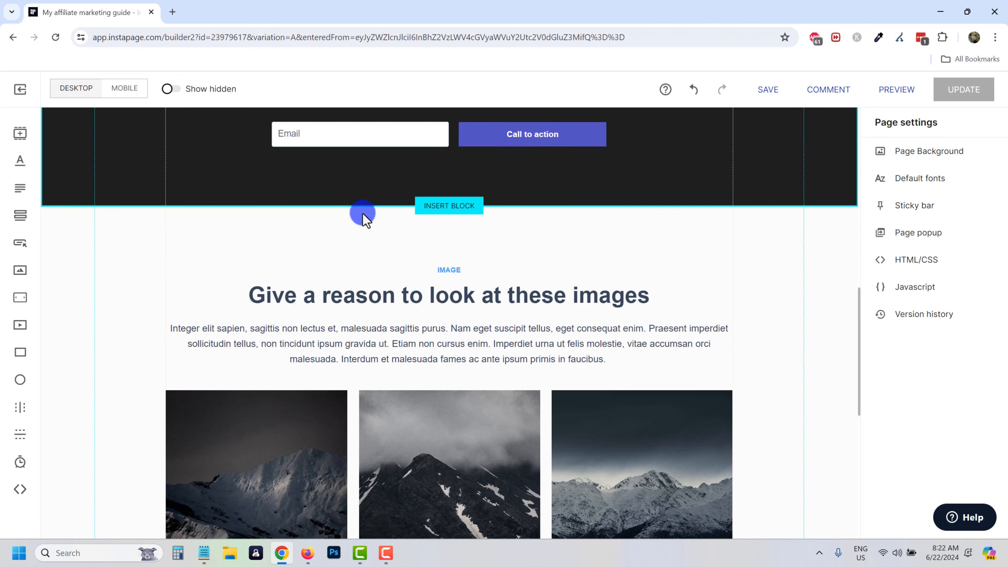
Drop the block below the dark email section and browse Ebook, Features and Team / About us templates.
drag(449, 206, 450, 213)
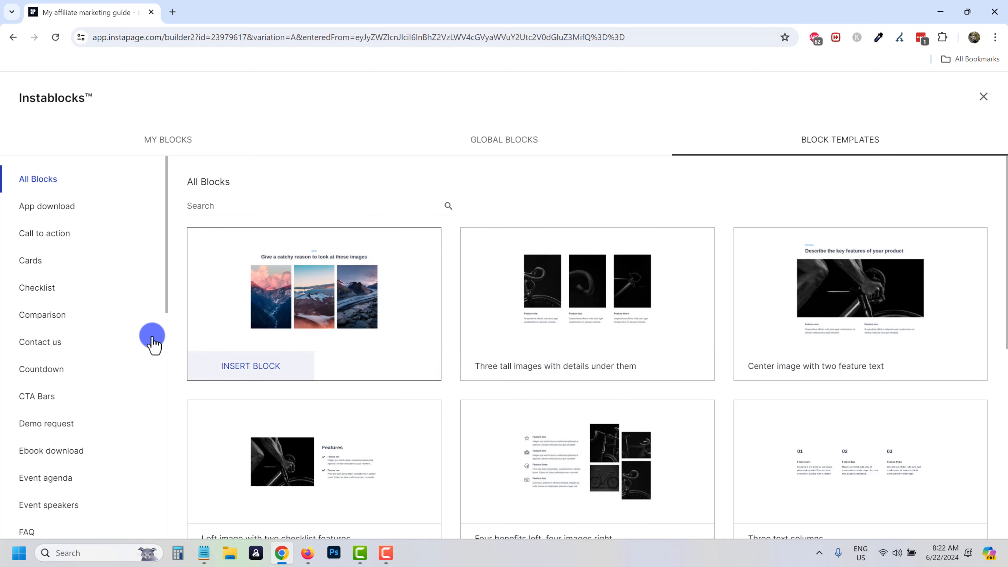
scroll(73, 294, down, 5)
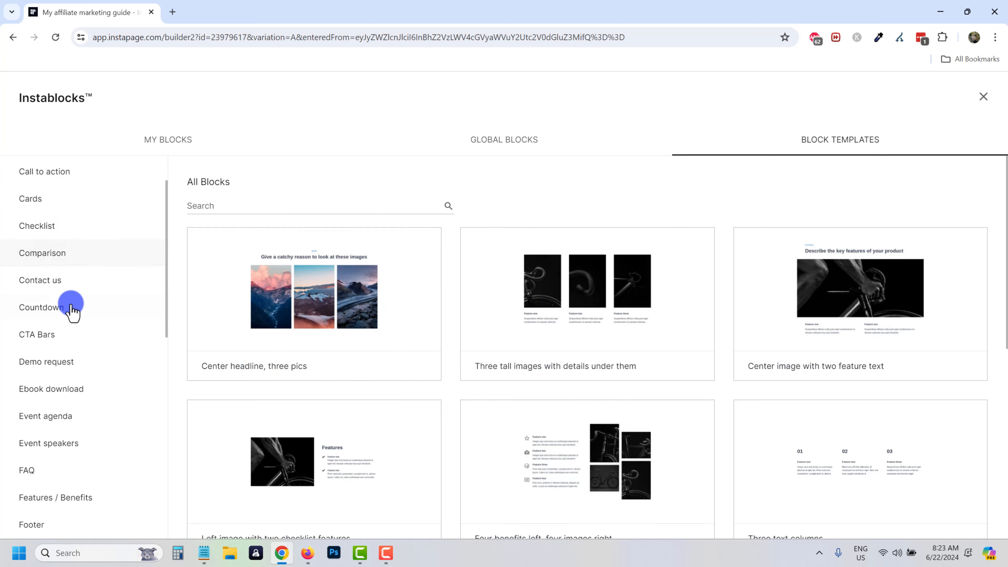
click(54, 274)
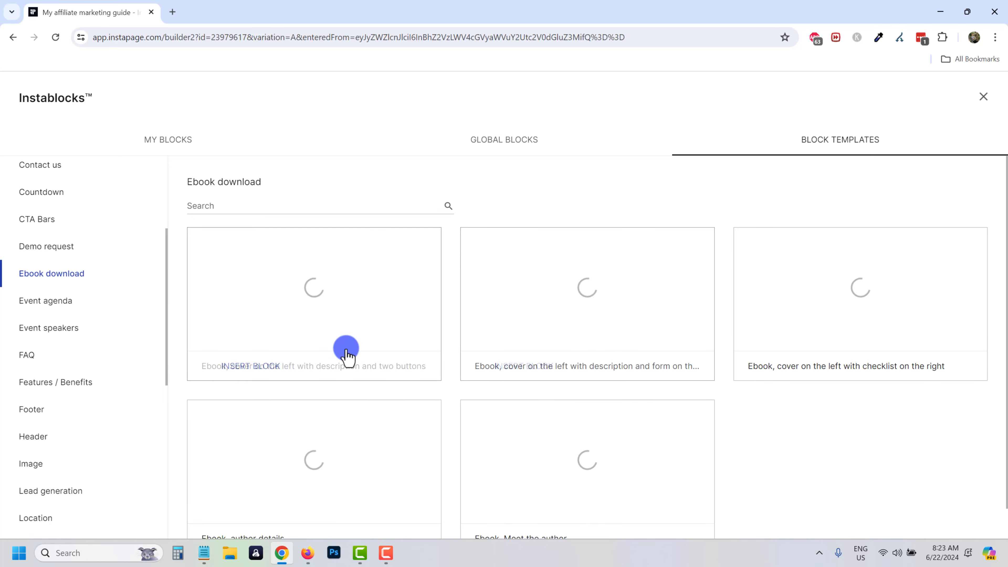
scroll(318, 292, down, 2)
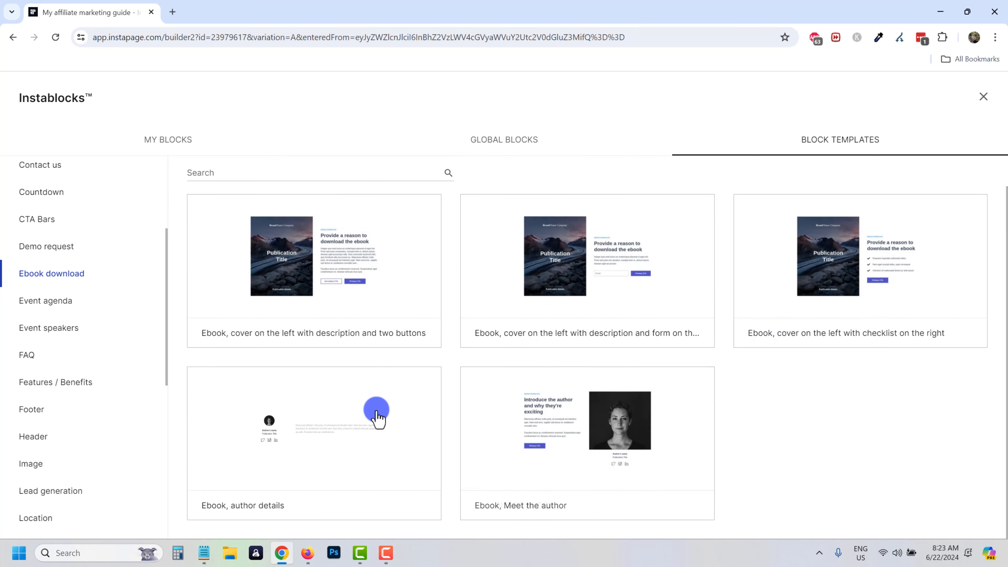
click(55, 381)
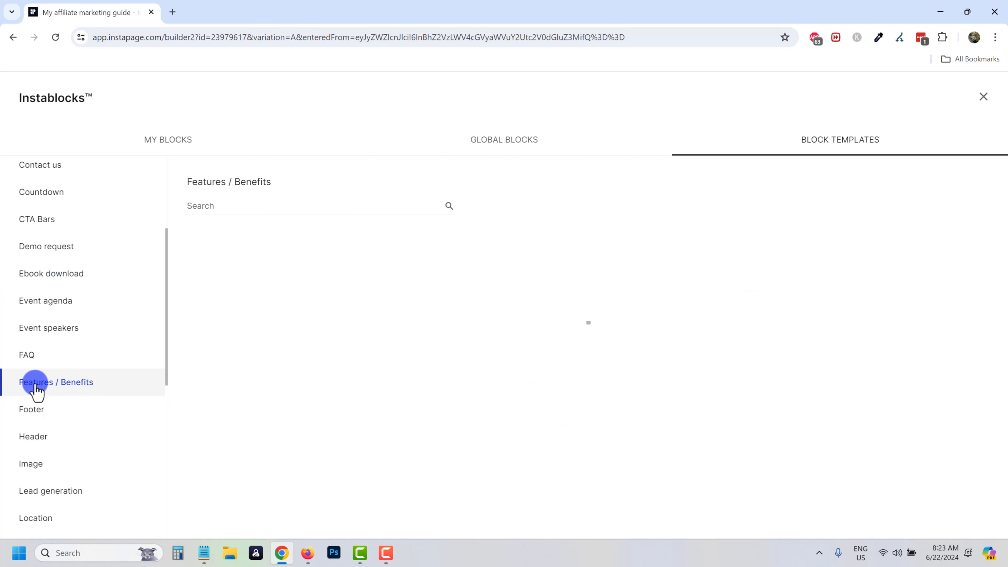
scroll(65, 420, down, 9)
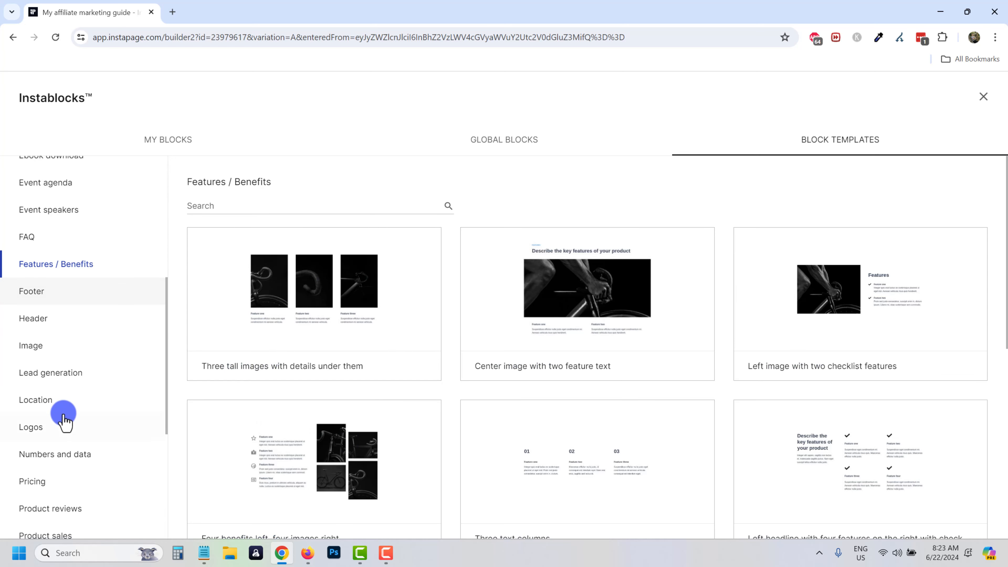
click(63, 413)
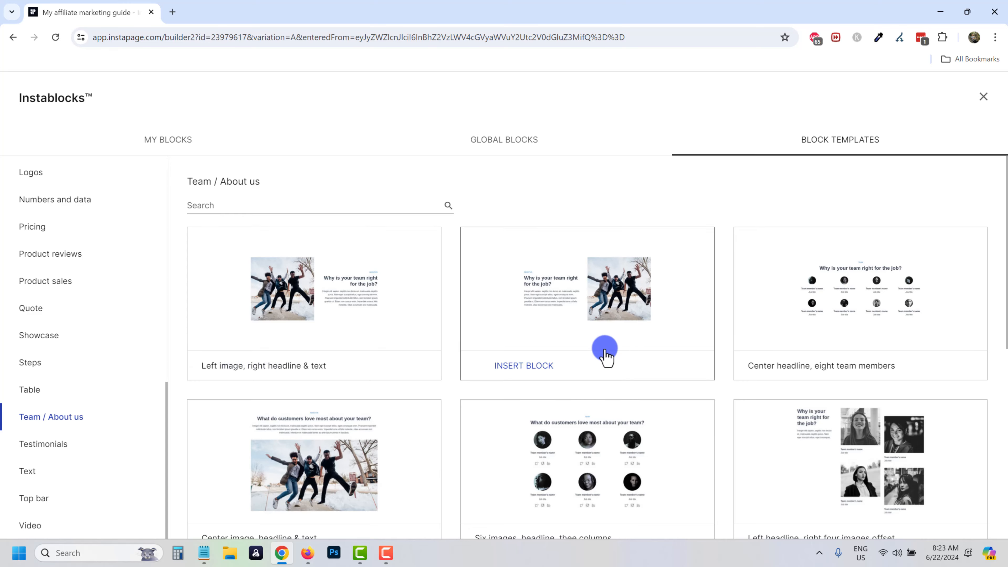
scroll(497, 310, down, 3)
scroll(500, 409, down, 3)
scroll(491, 360, down, 3)
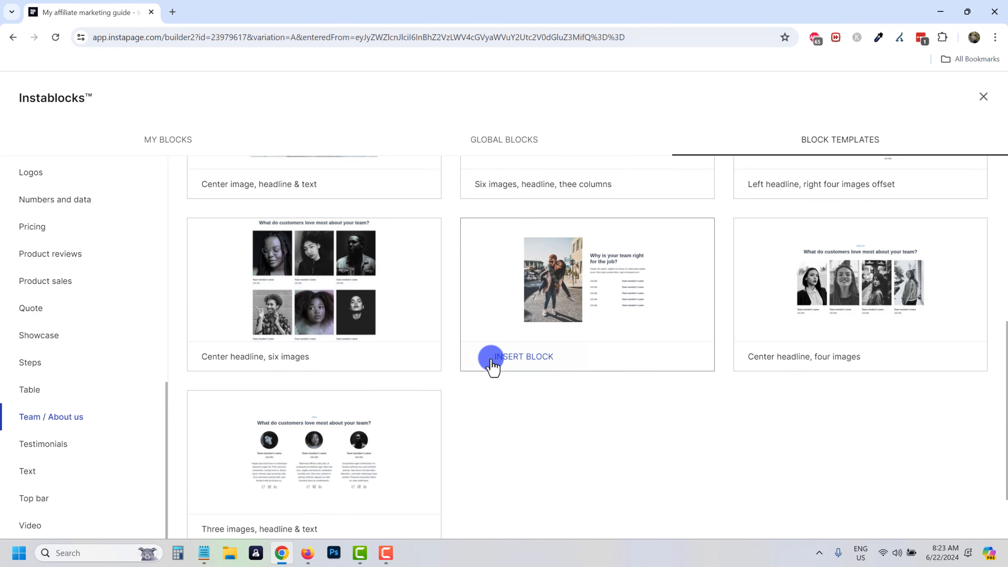
scroll(434, 376, up, 9)
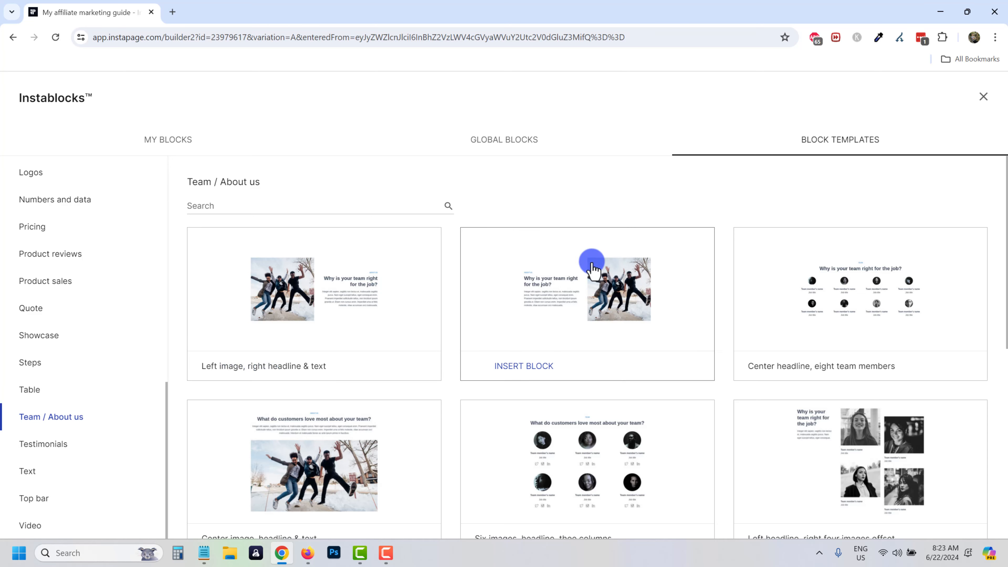
Look through saved blocks, then return to the Team / About us Block Templates.
click(169, 141)
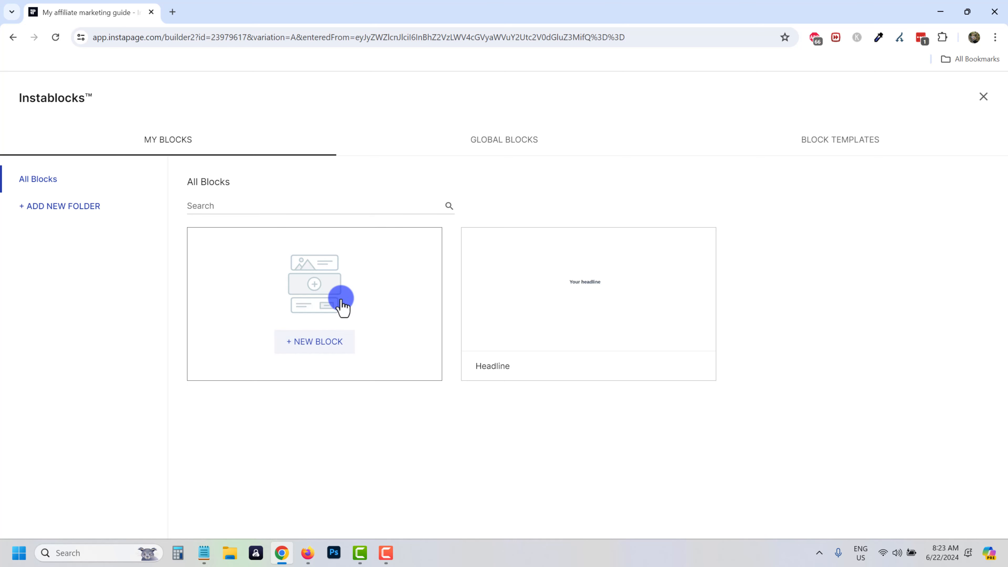
click(335, 344)
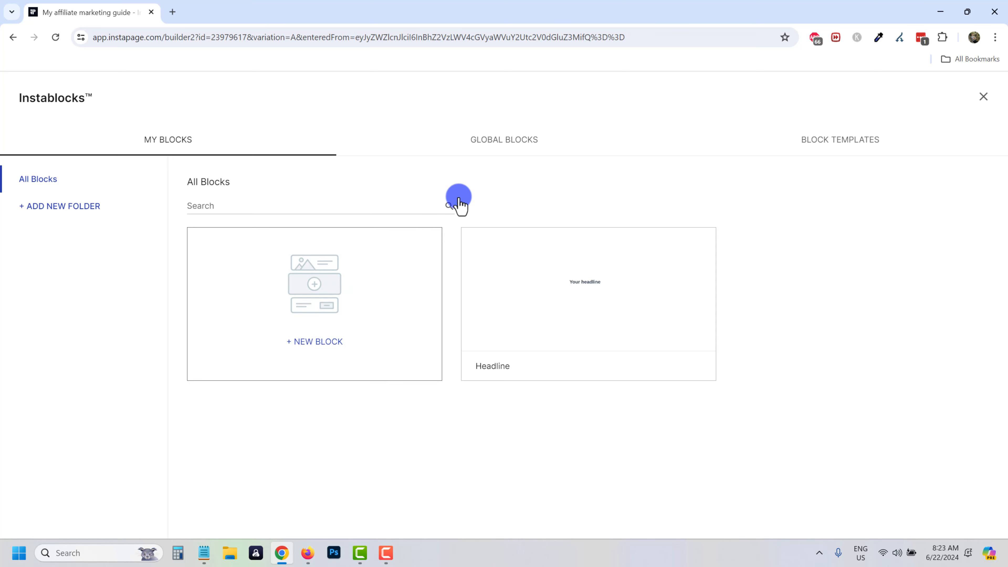
mouse_move(588, 337)
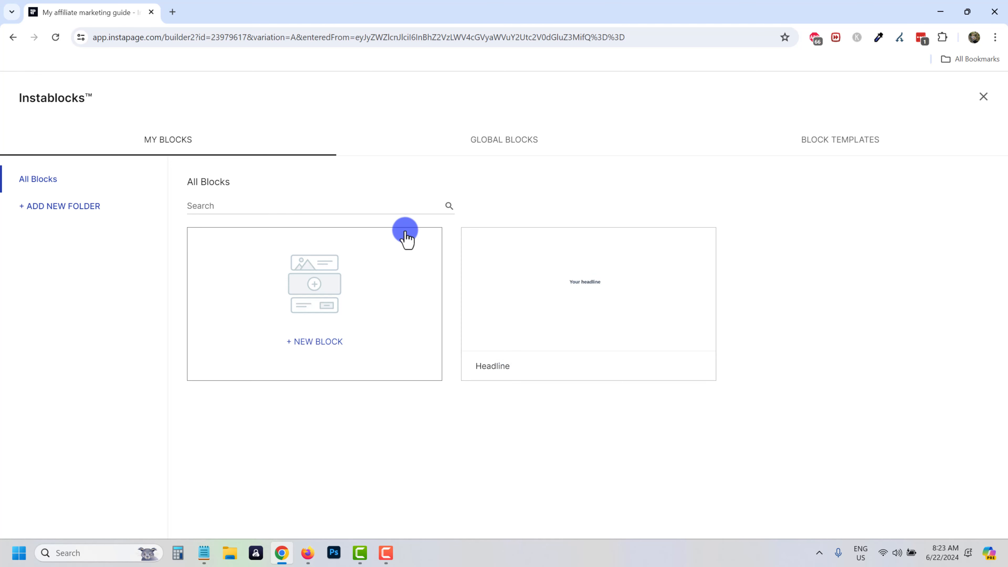
click(823, 148)
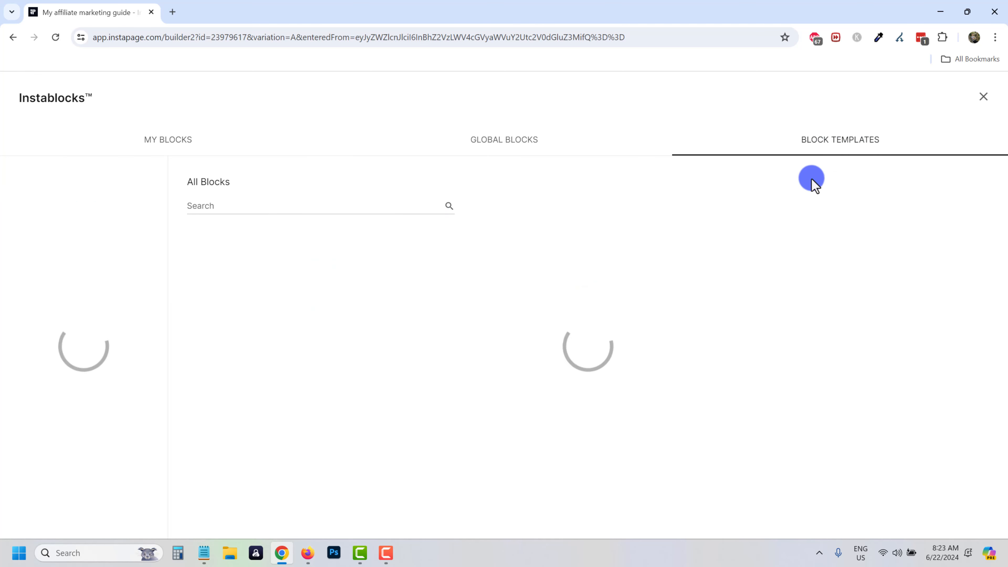
scroll(83, 391, down, 1)
scroll(84, 391, down, 13)
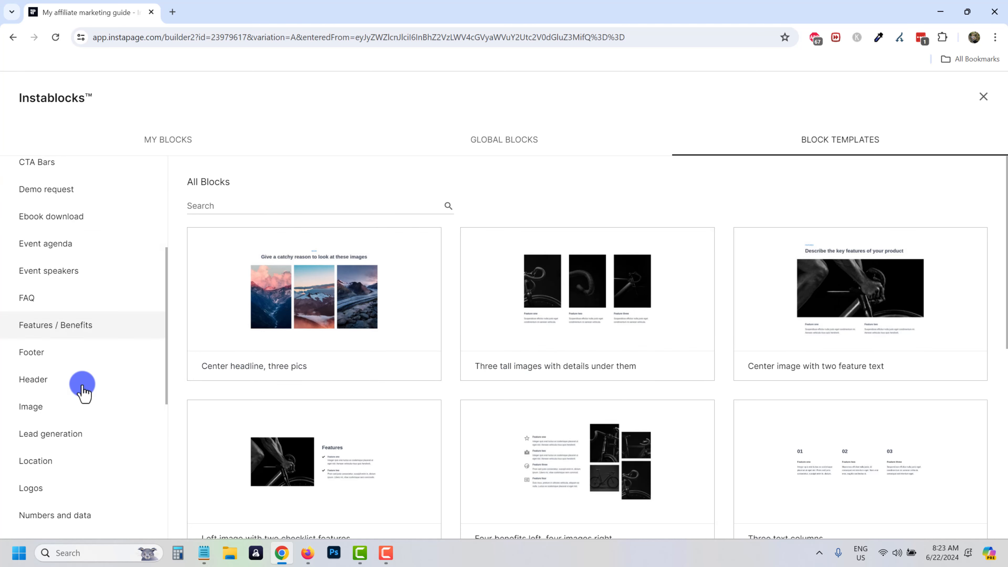
click(55, 419)
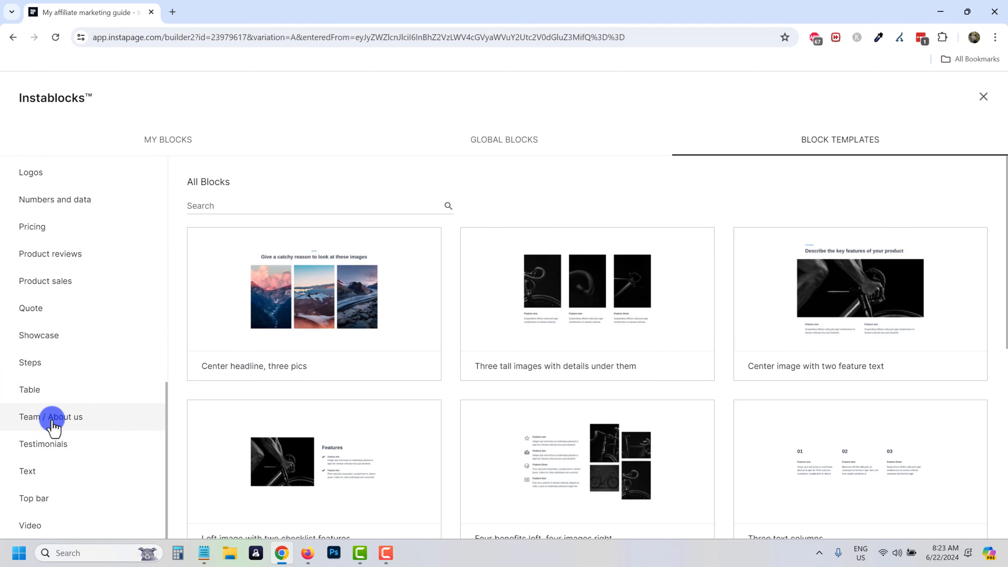
scroll(671, 337, down, 3)
scroll(672, 338, down, 5)
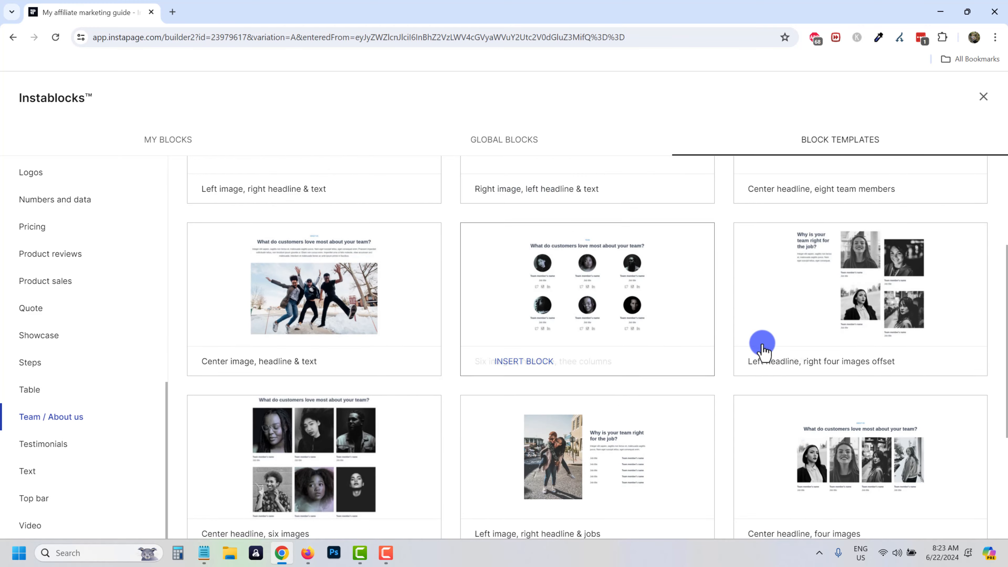
scroll(541, 381, up, 4)
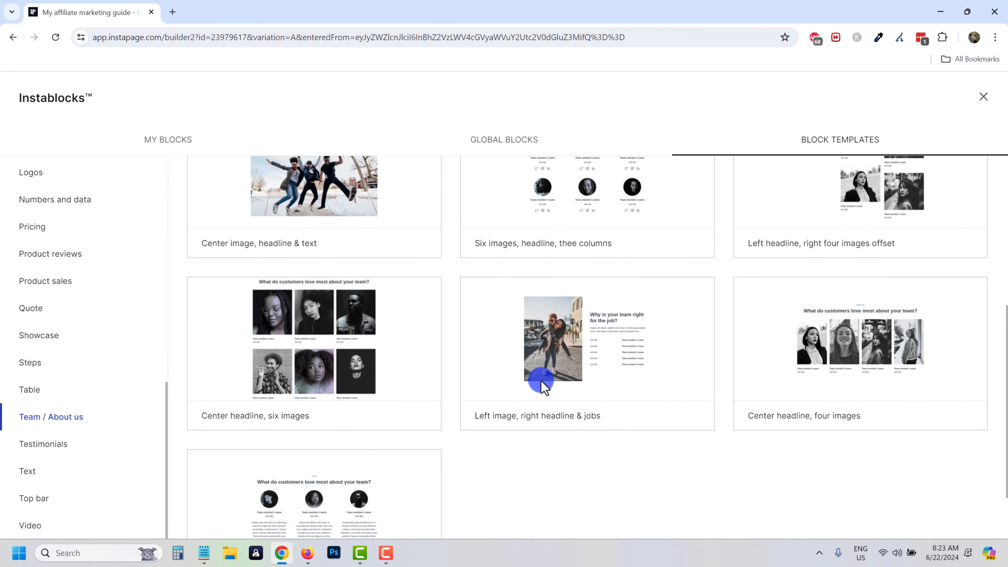
scroll(412, 375, down, 3)
scroll(404, 369, up, 4)
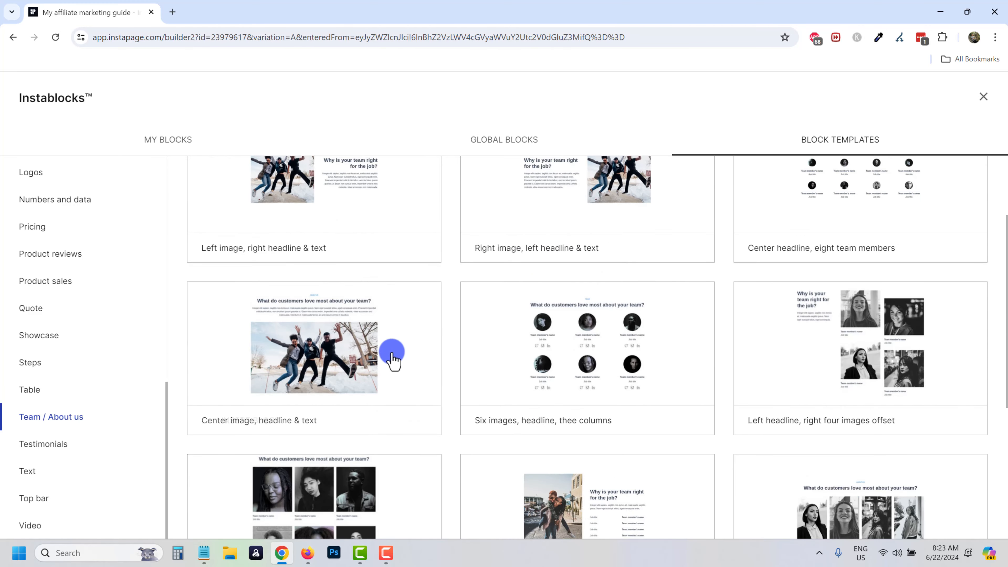
click(237, 421)
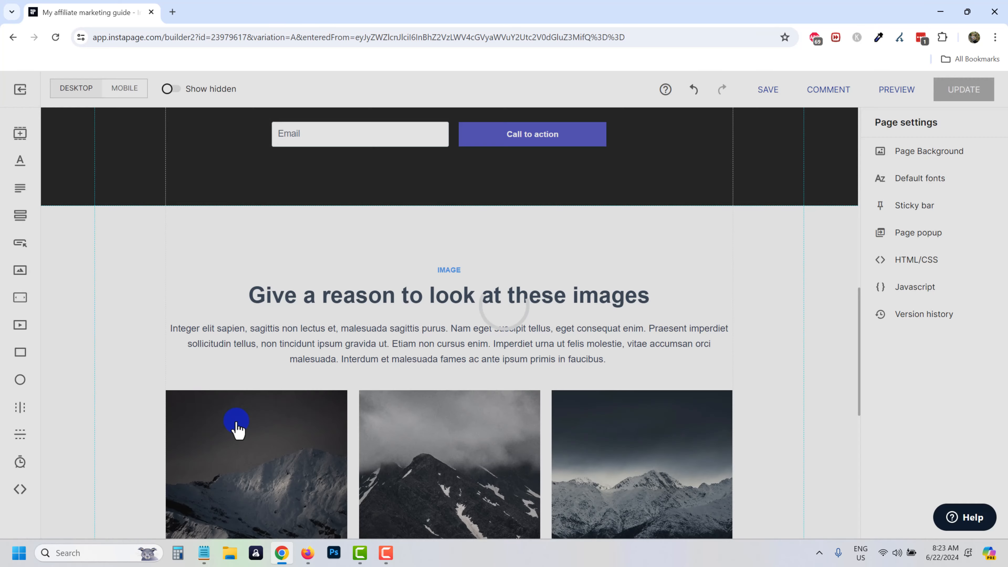
scroll(391, 318, down, 3)
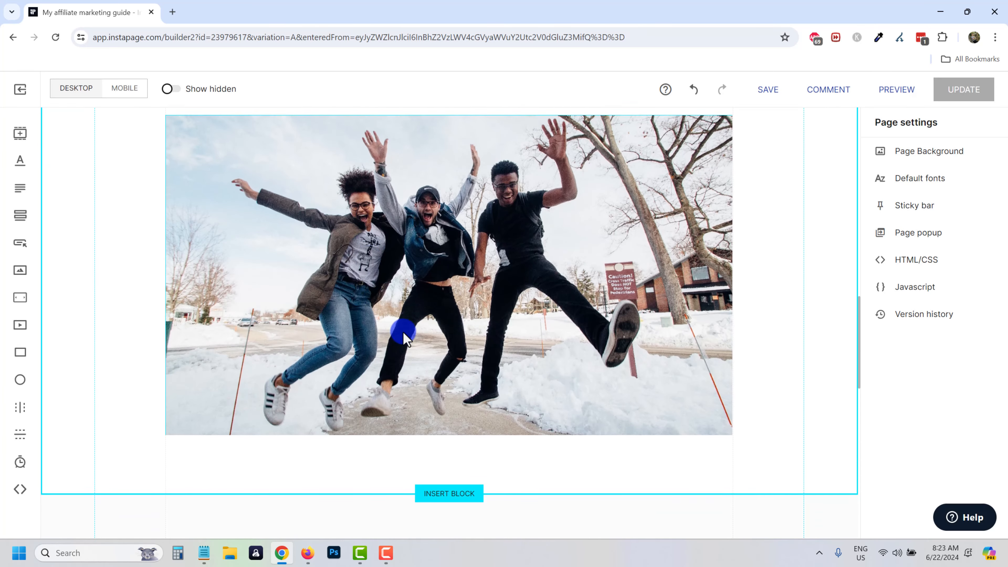
scroll(404, 337, up, 4)
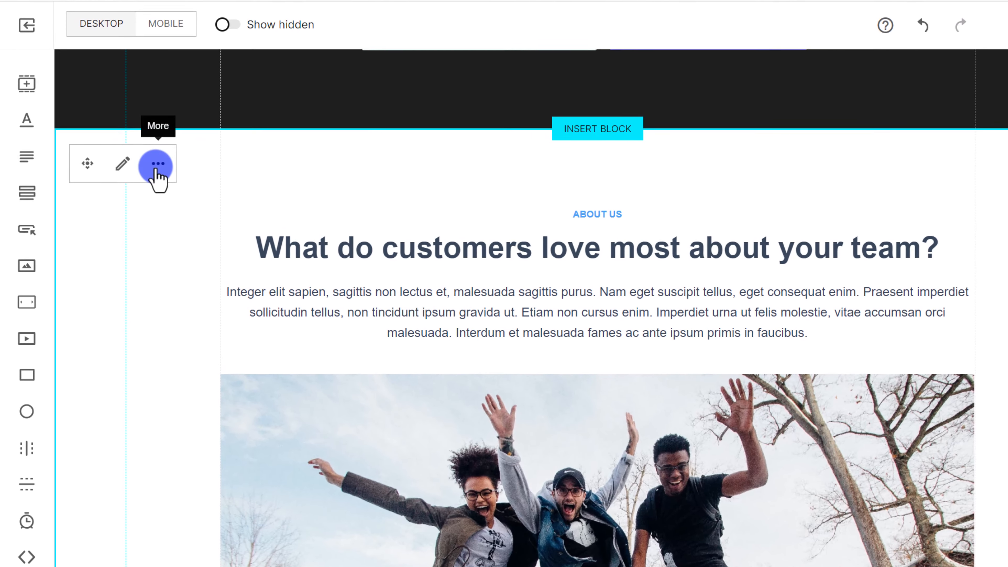
click(119, 194)
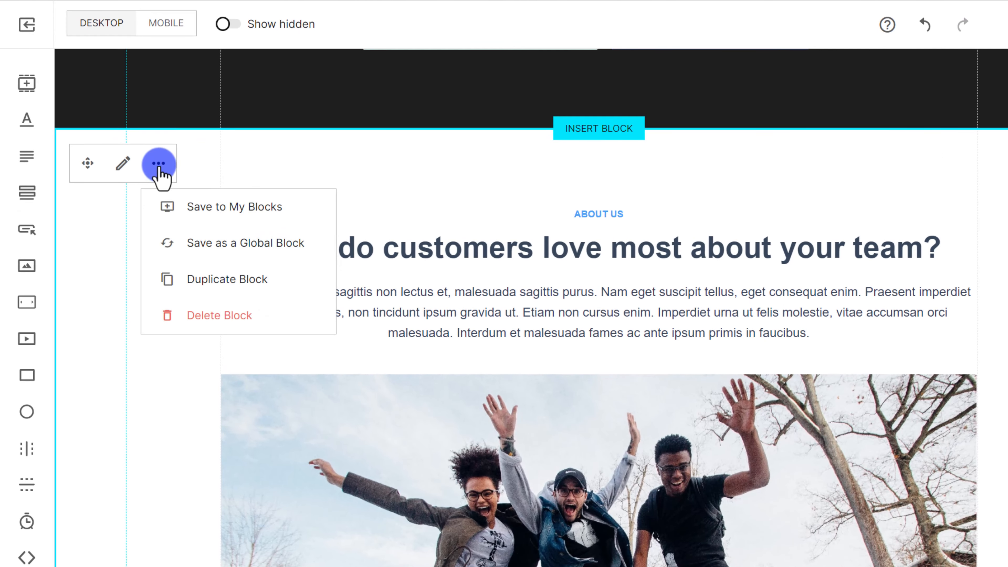
click(203, 217)
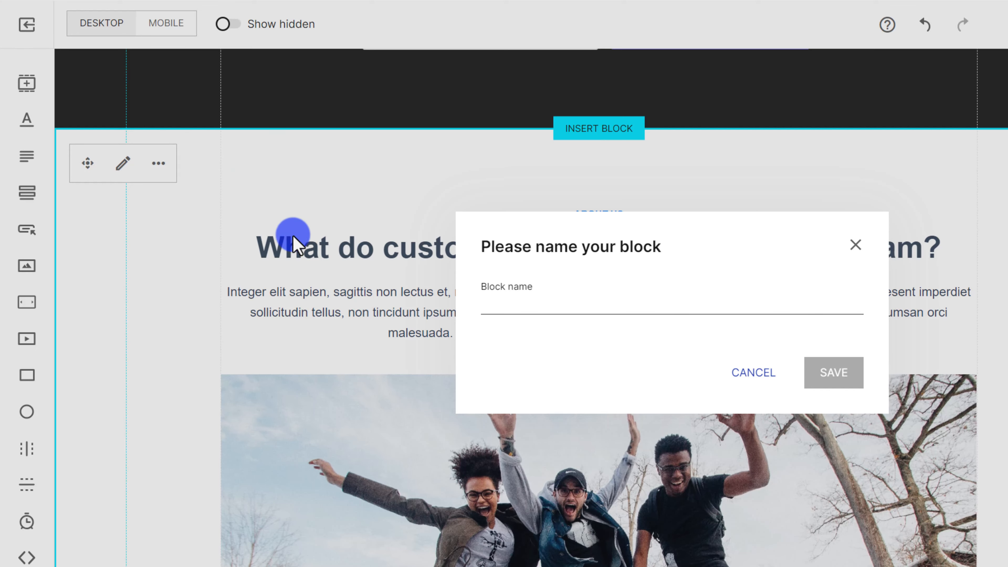
click(851, 236)
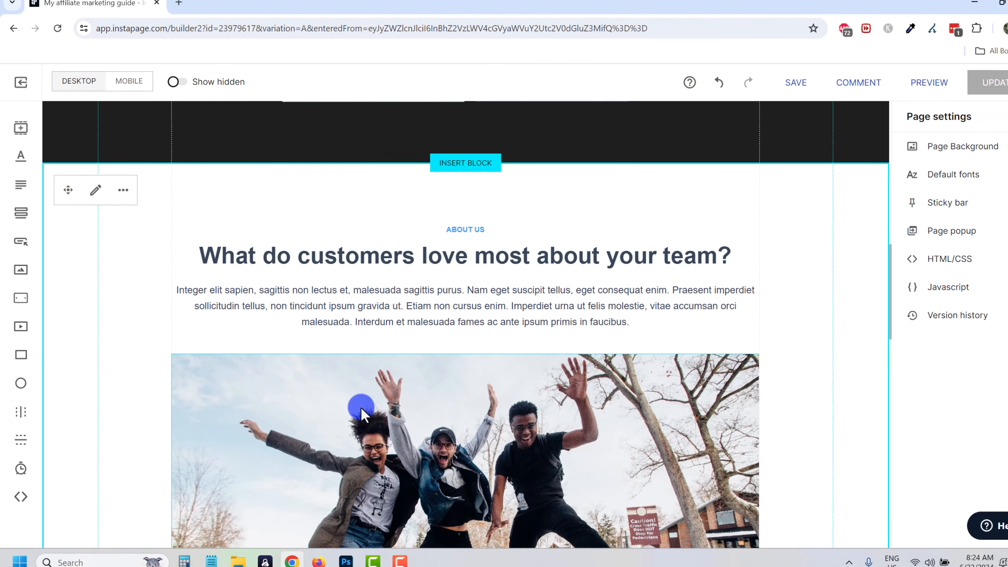
scroll(480, 447, down, 3)
Replace the team photo's background image with the free Grand Central Station photo.
click(385, 342)
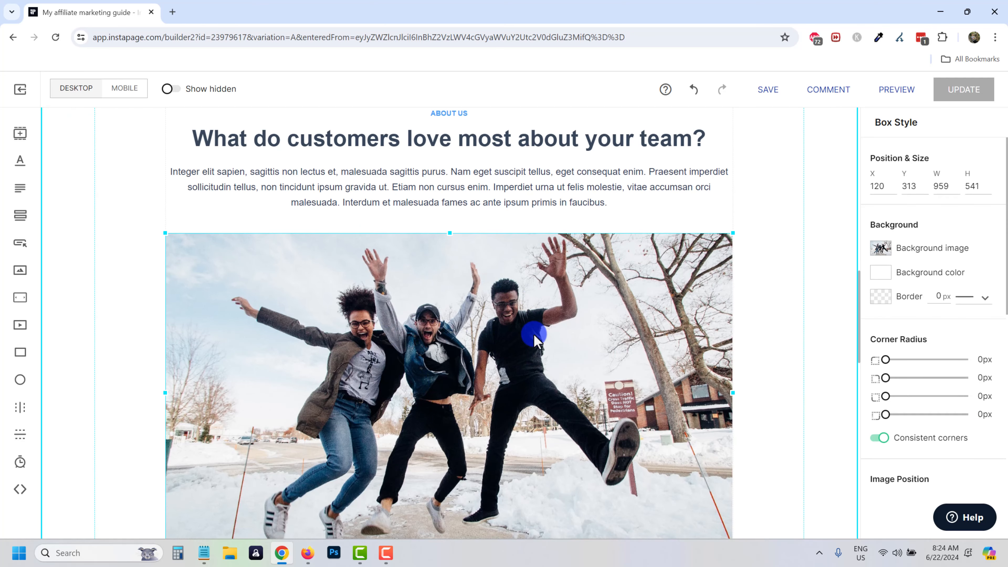
click(883, 248)
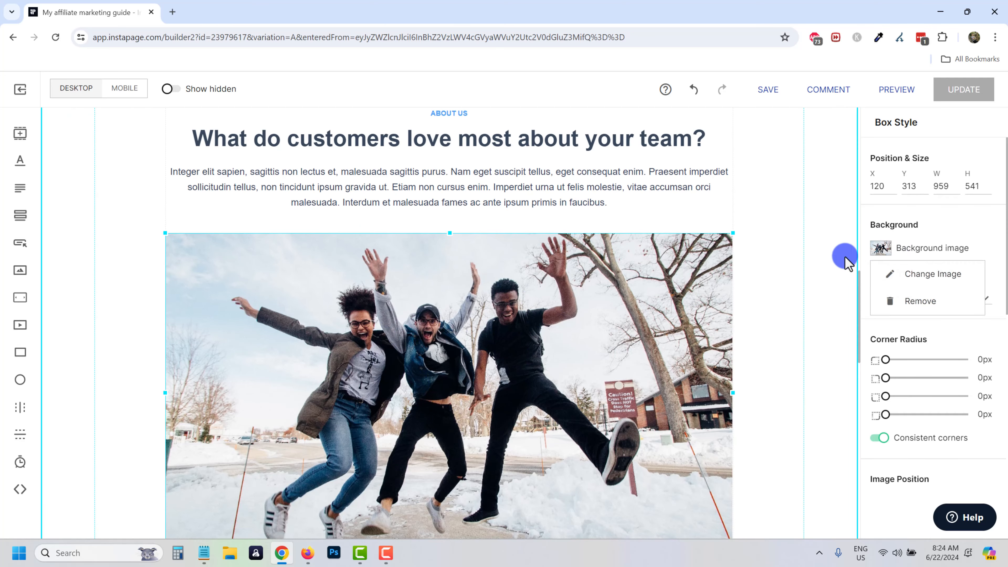
click(912, 273)
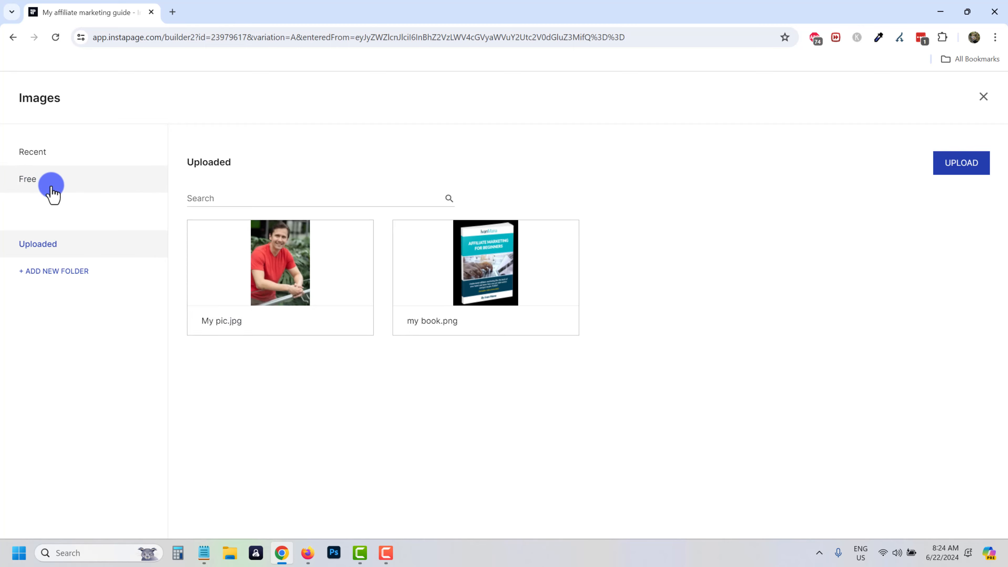
click(50, 192)
scroll(508, 298, down, 10)
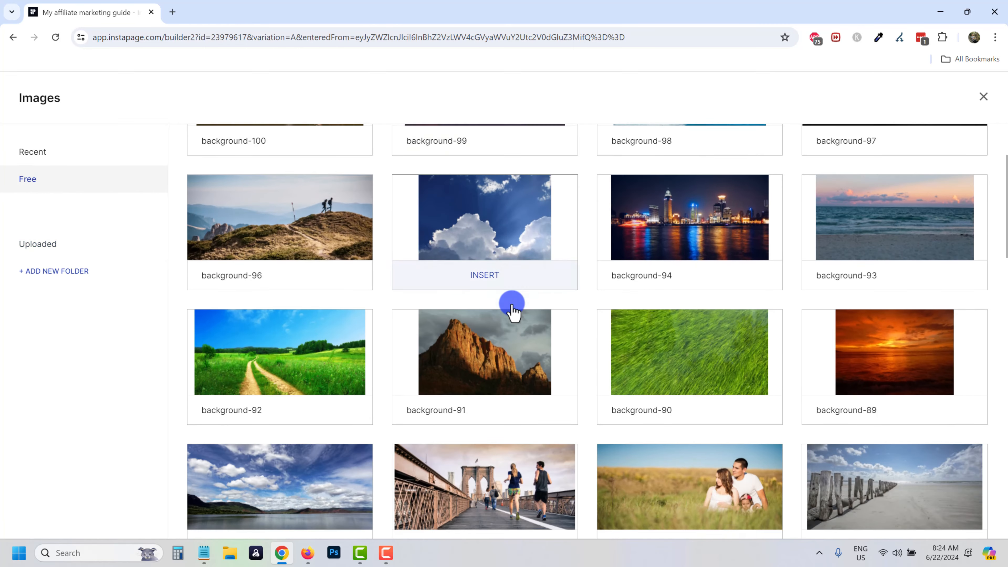
scroll(486, 327, down, 9)
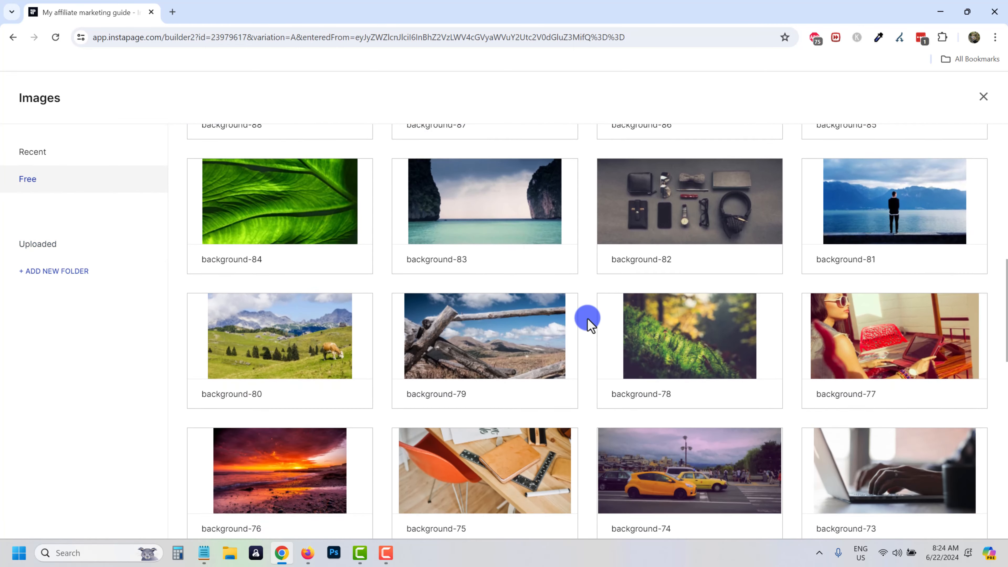
click(350, 332)
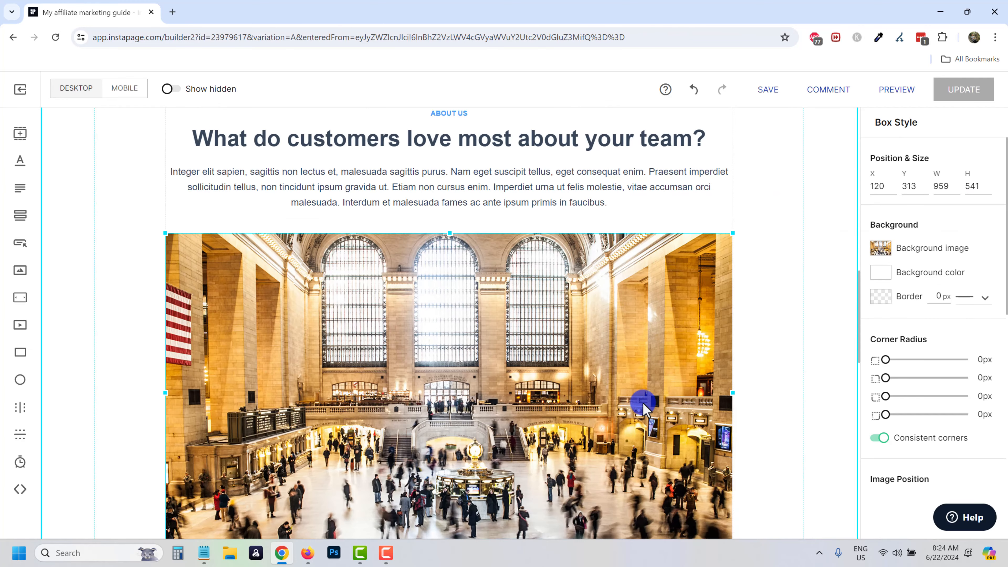
Round the photo's corners to 50px with the Corner Radius slider.
scroll(594, 415, up, 3)
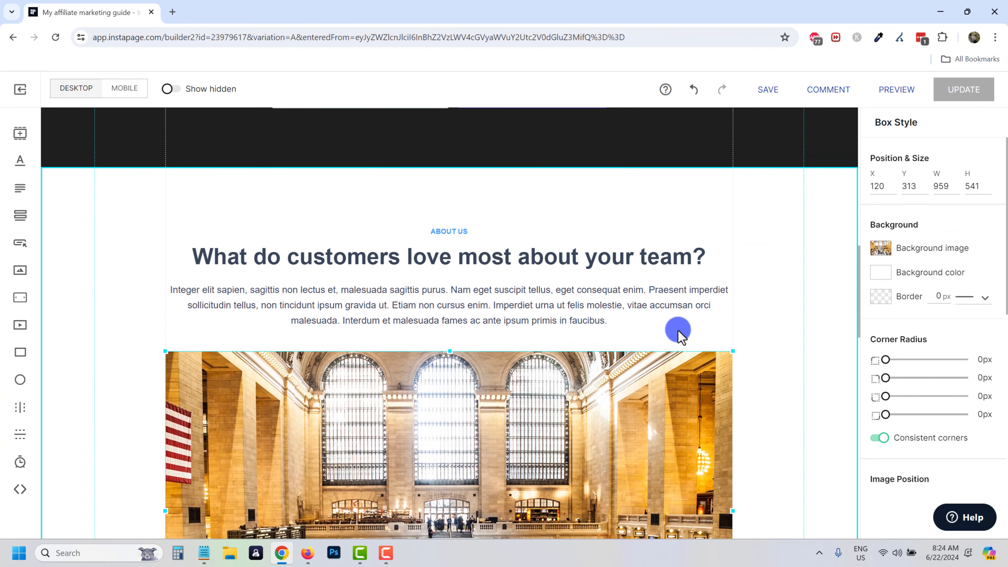
scroll(699, 358, down, 5)
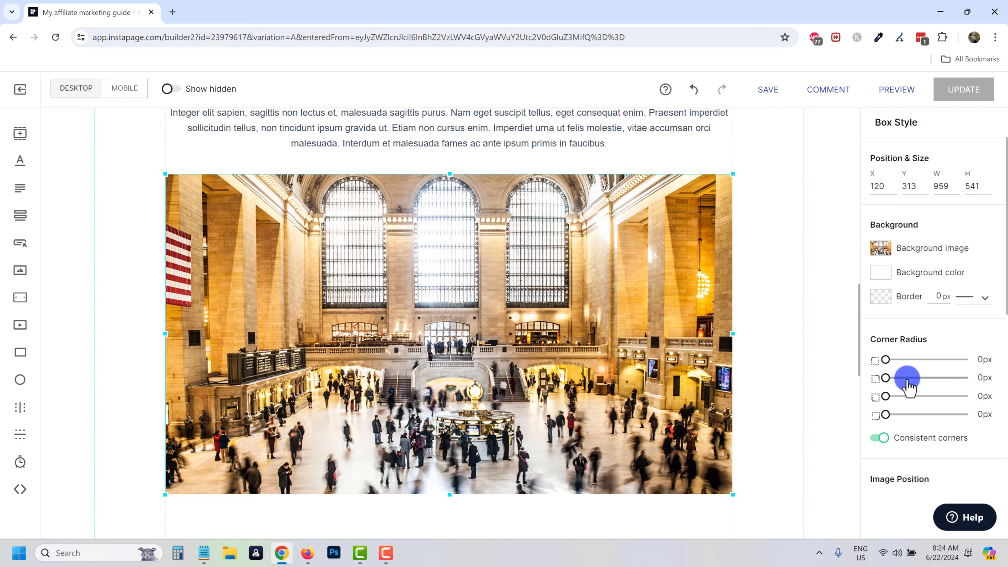
drag(900, 370, 910, 362)
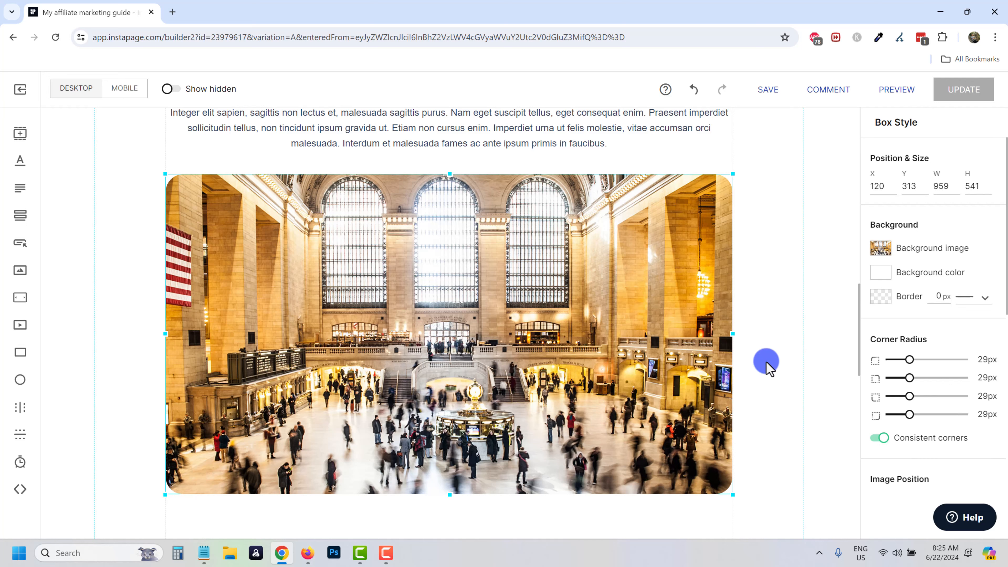
drag(910, 360, 925, 360)
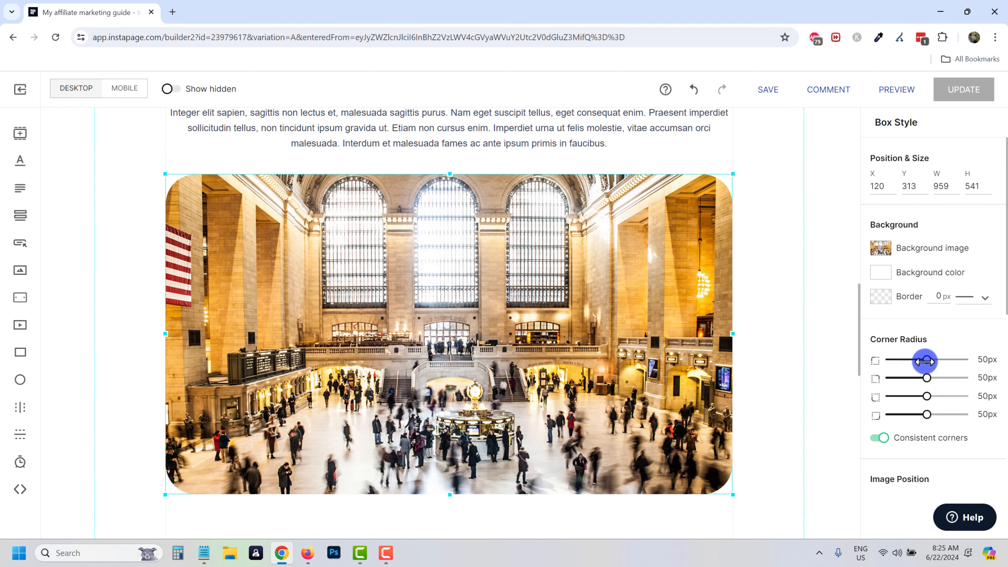
click(735, 308)
Insert an image carousel and delete its placeholder text.
scroll(430, 263, up, 3)
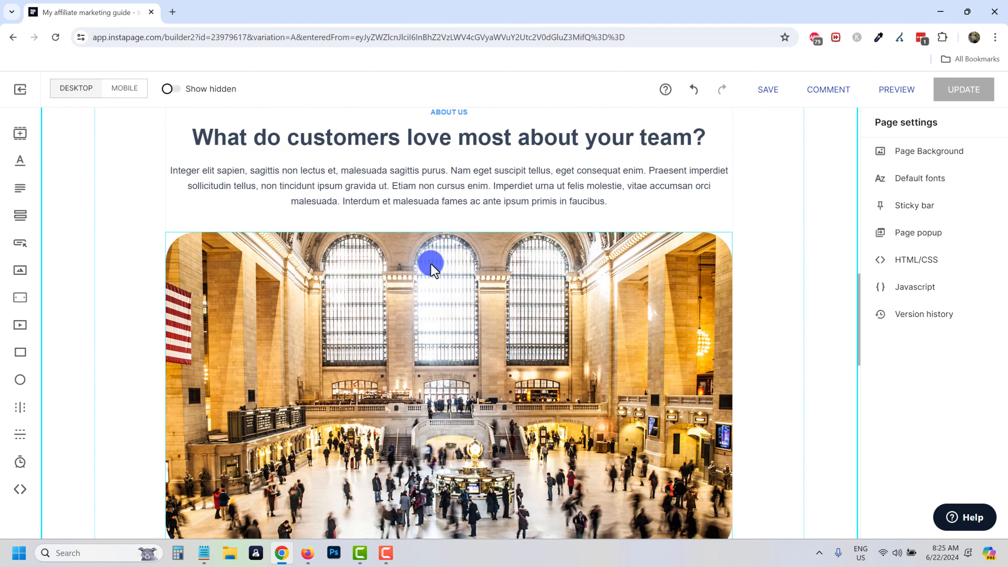
scroll(409, 284, down, 2)
scroll(410, 285, down, 7)
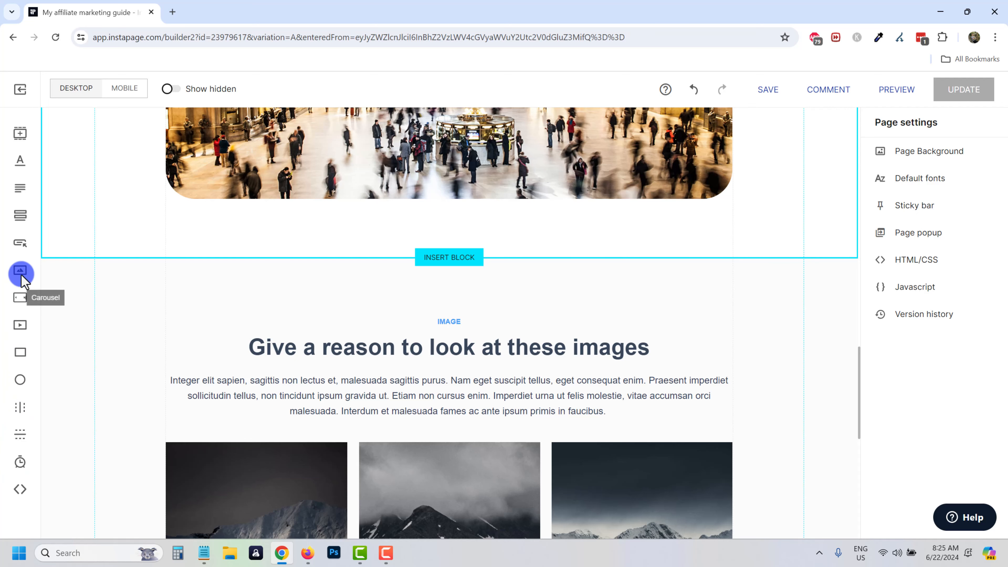
click(21, 298)
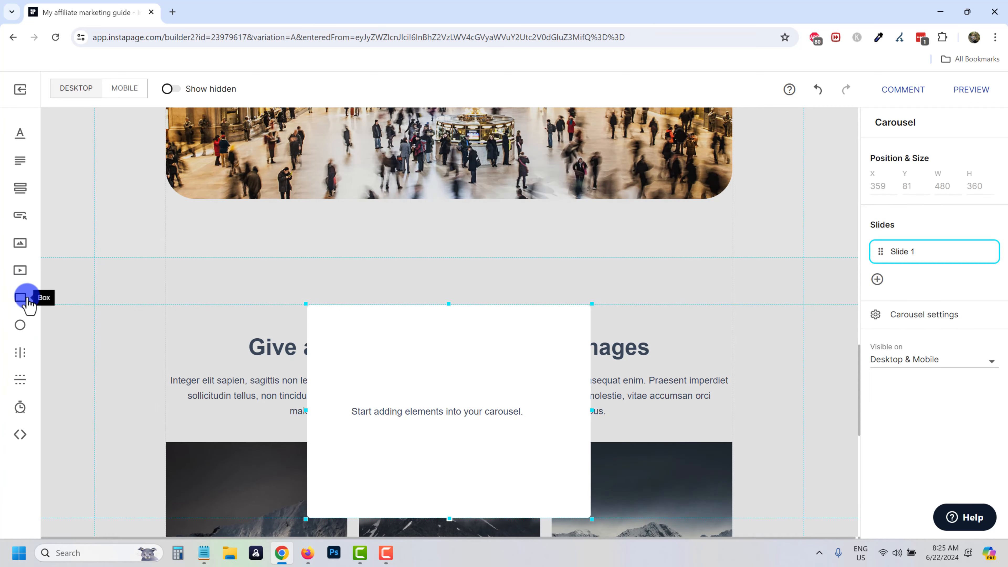
drag(487, 266, 487, 328)
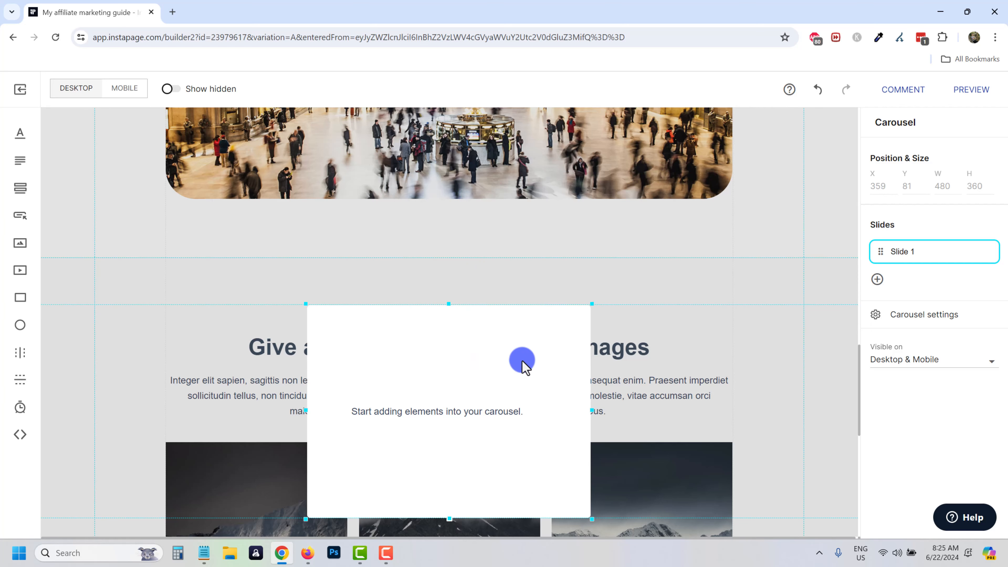
scroll(440, 414, down, 2)
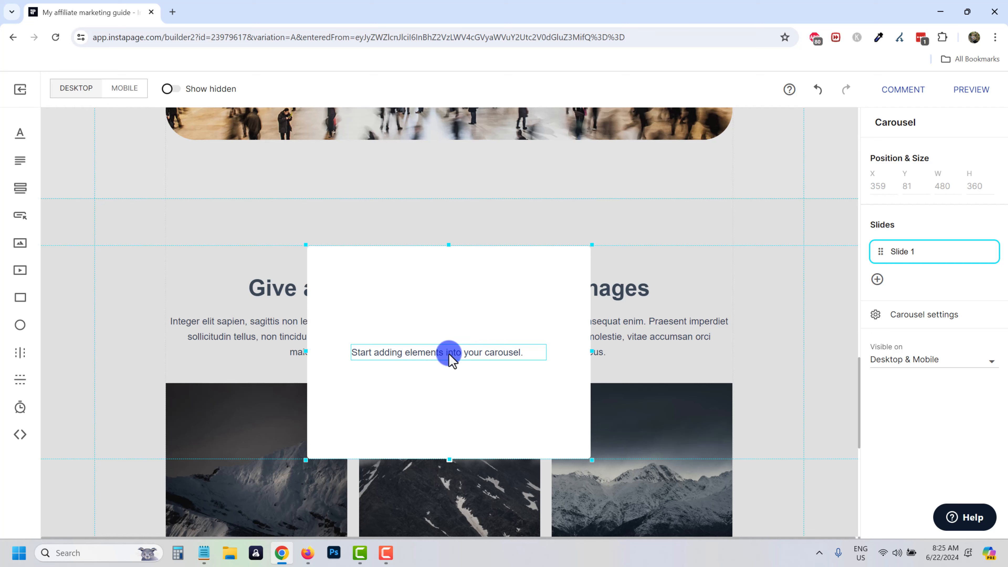
click(460, 356)
key(Delete)
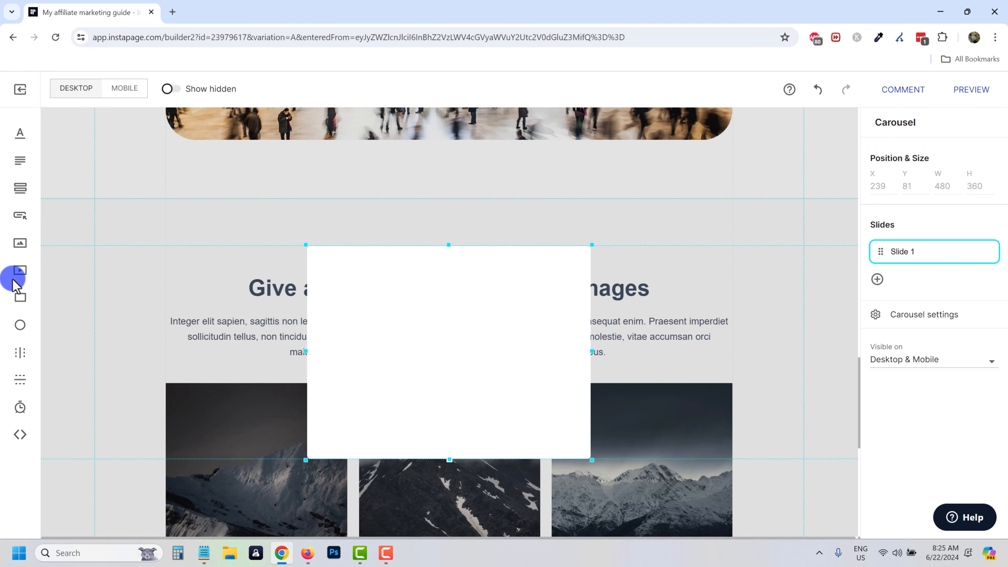
Put the background-99 couch photo in the first slide and trim the carousel to its height.
click(20, 242)
click(467, 283)
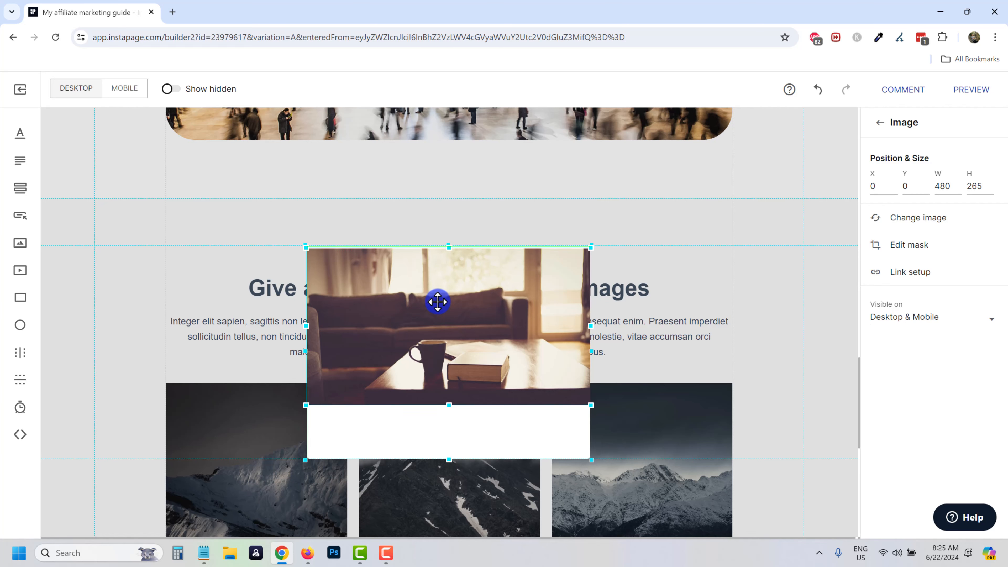
drag(453, 405, 610, 451)
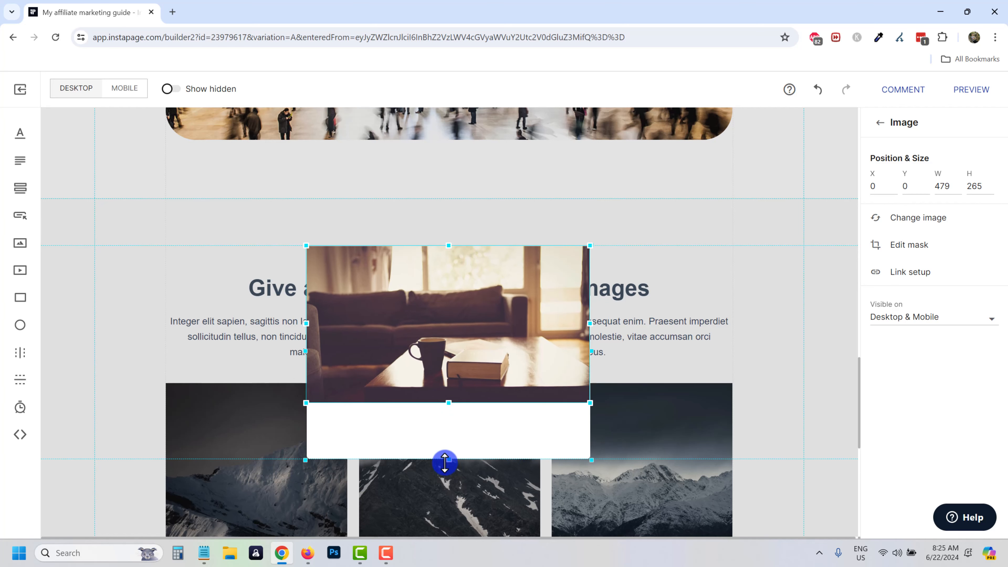
drag(444, 463, 466, 402)
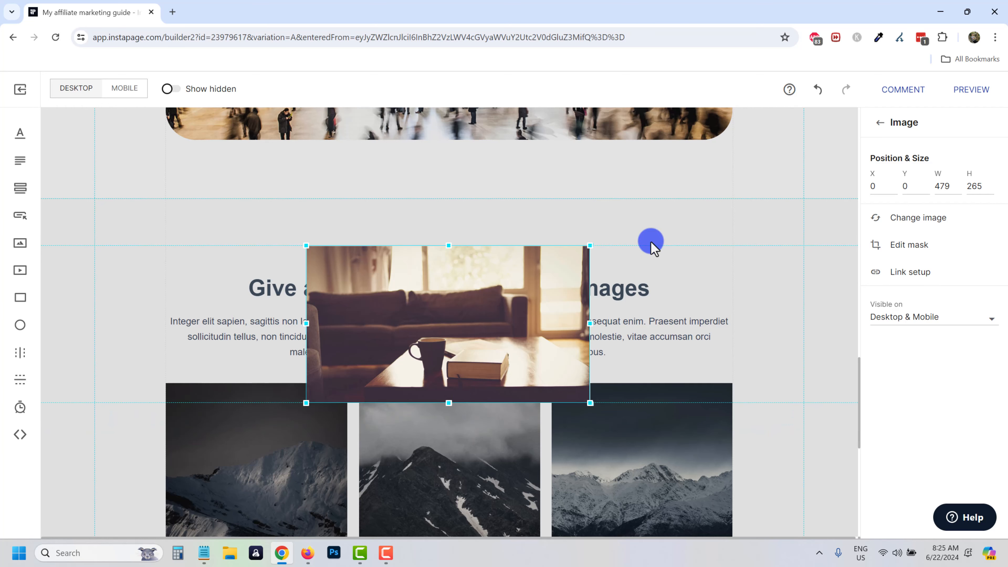
click(879, 124)
Add Slide 2 with the coastal ocean image, centred in the slide.
click(877, 278)
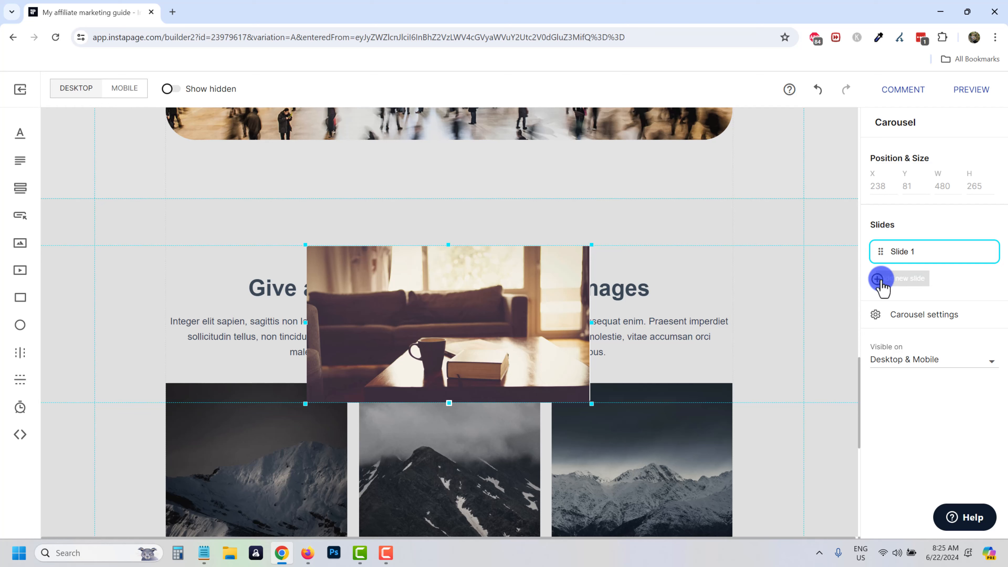
click(924, 278)
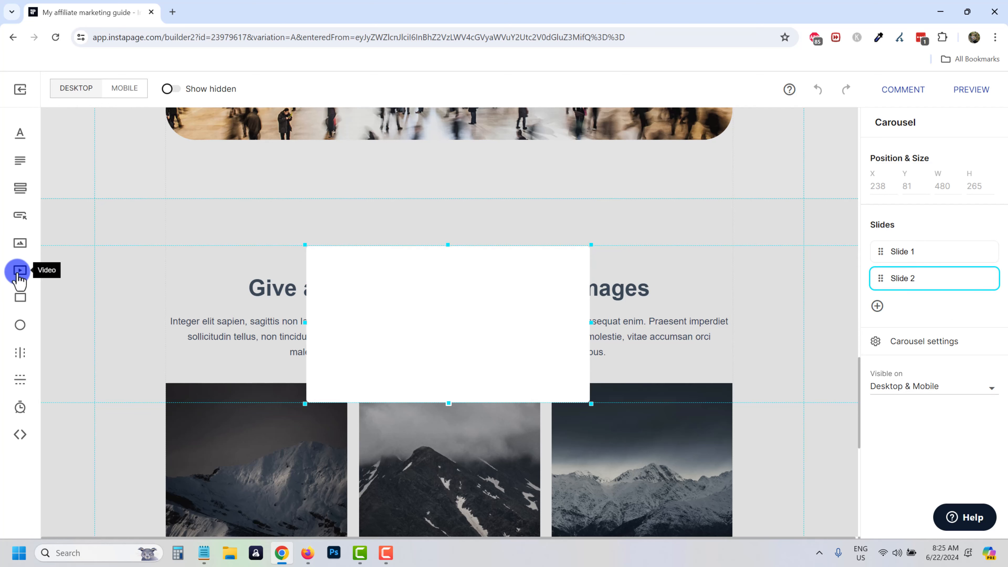
click(20, 242)
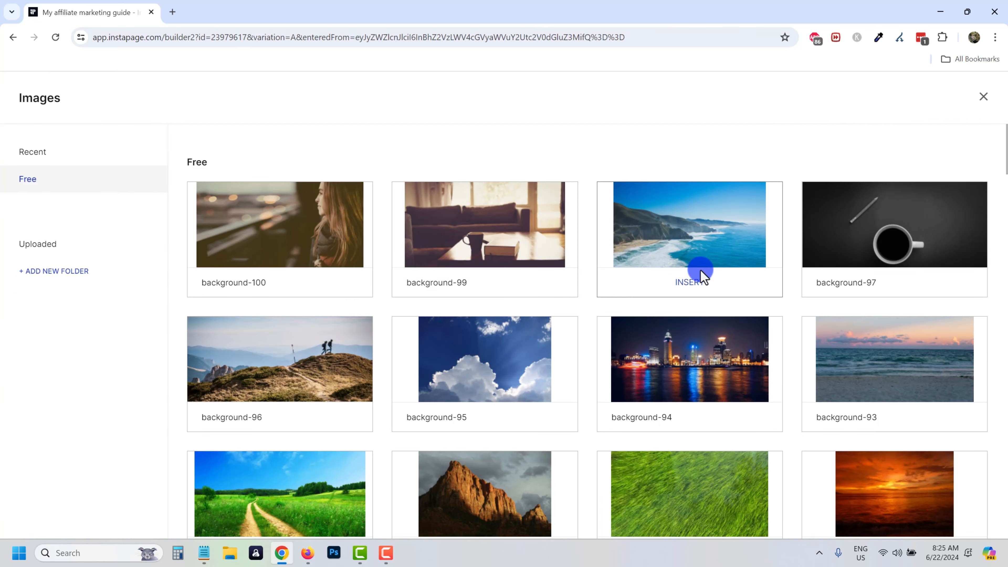
click(691, 282)
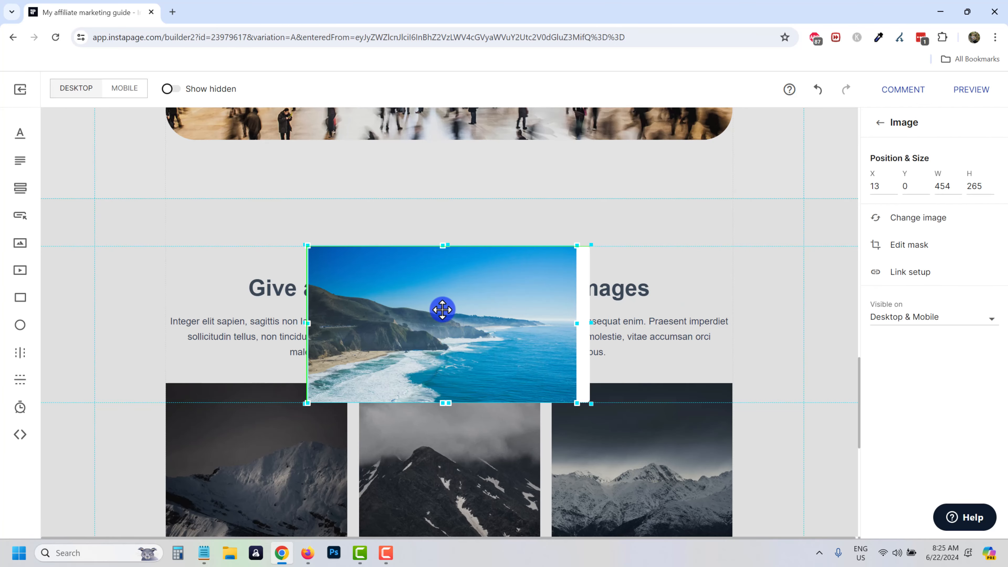
drag(442, 309, 441, 310)
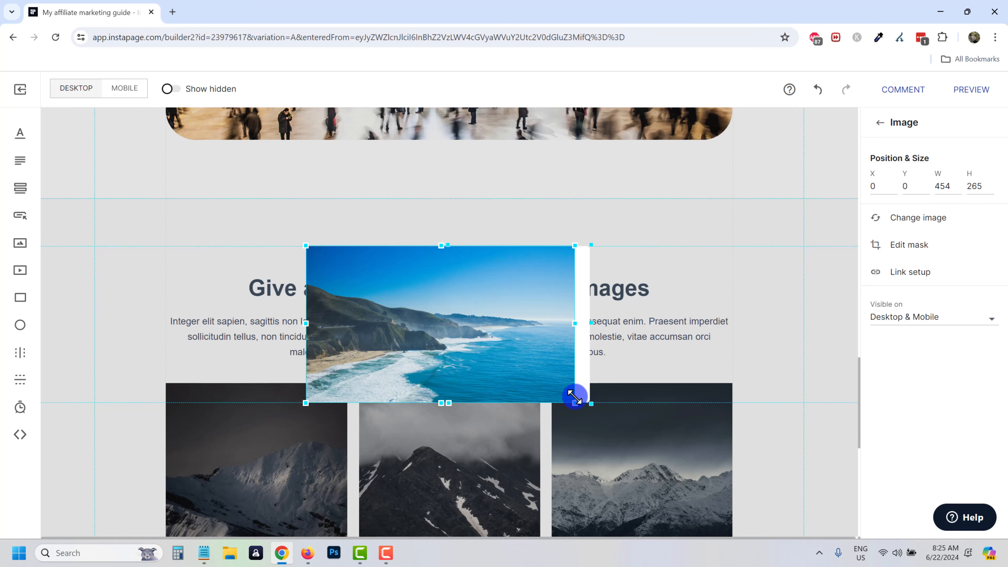
drag(440, 310, 342, 356)
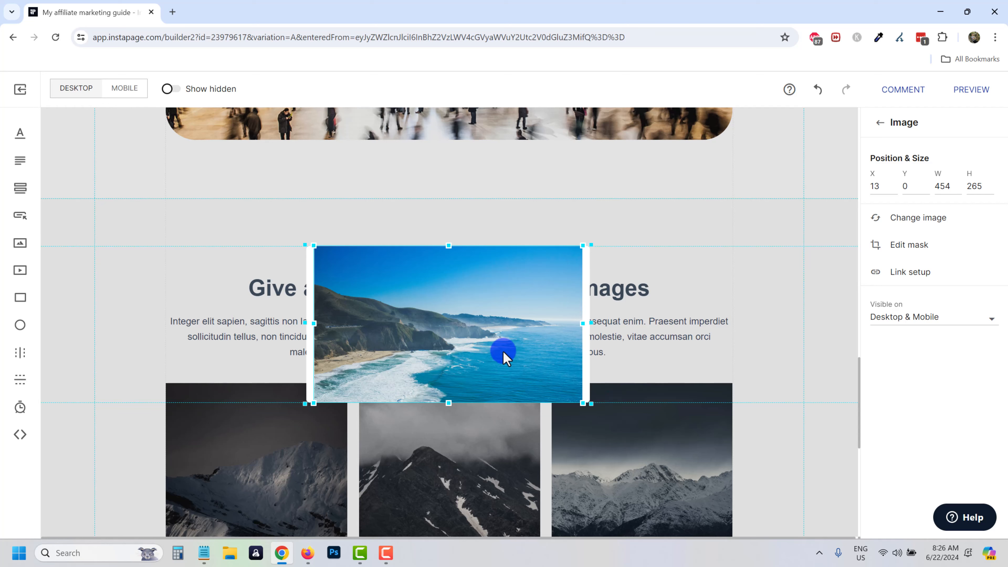
Switch between Slide 1 and Slide 2 to check the couch and ocean images.
click(352, 377)
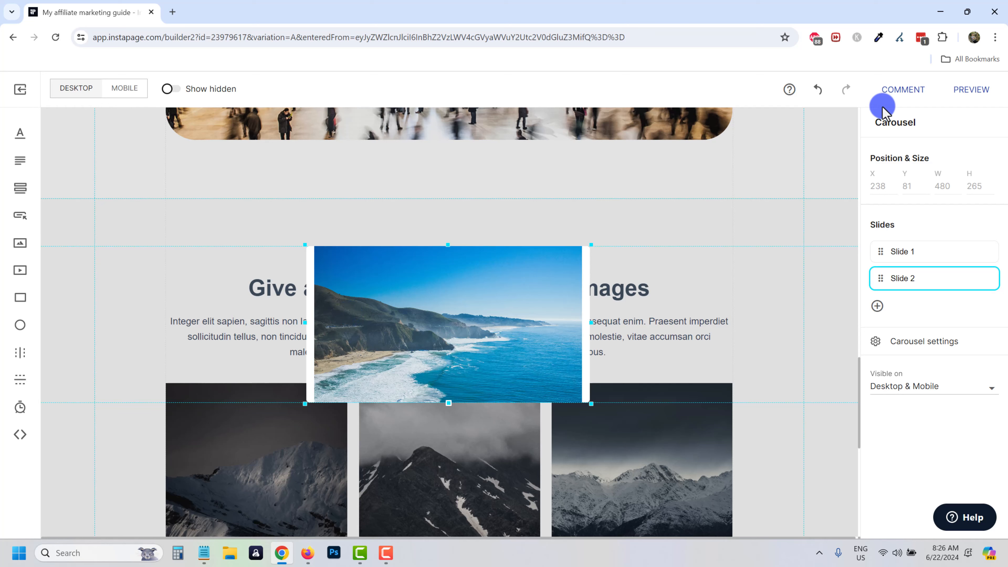
click(899, 253)
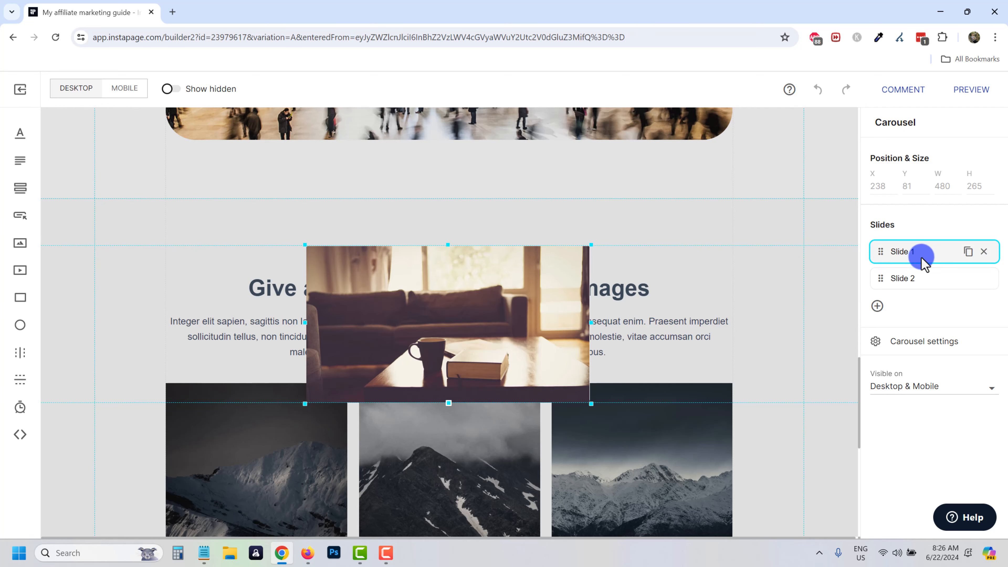
click(913, 279)
click(689, 209)
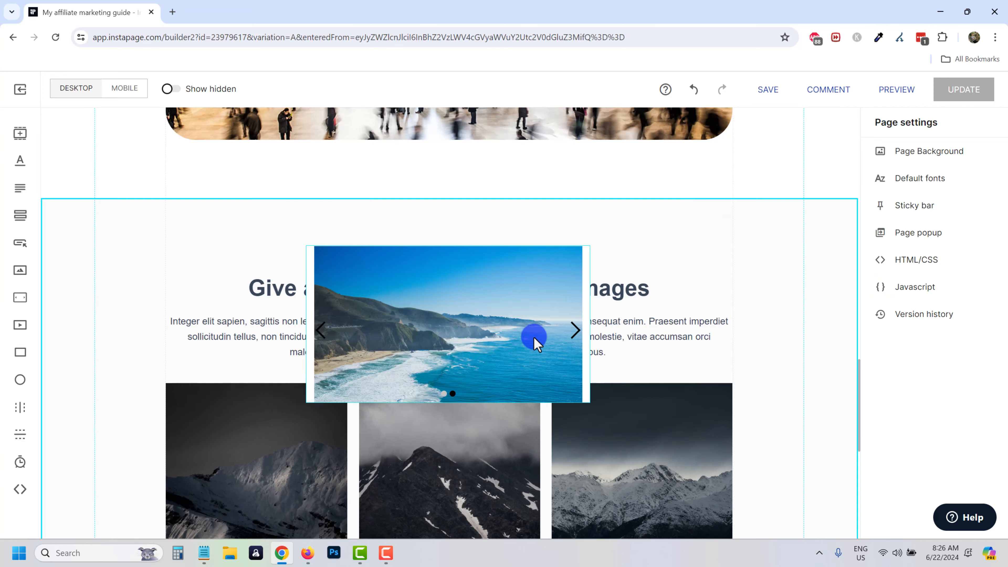
click(273, 294)
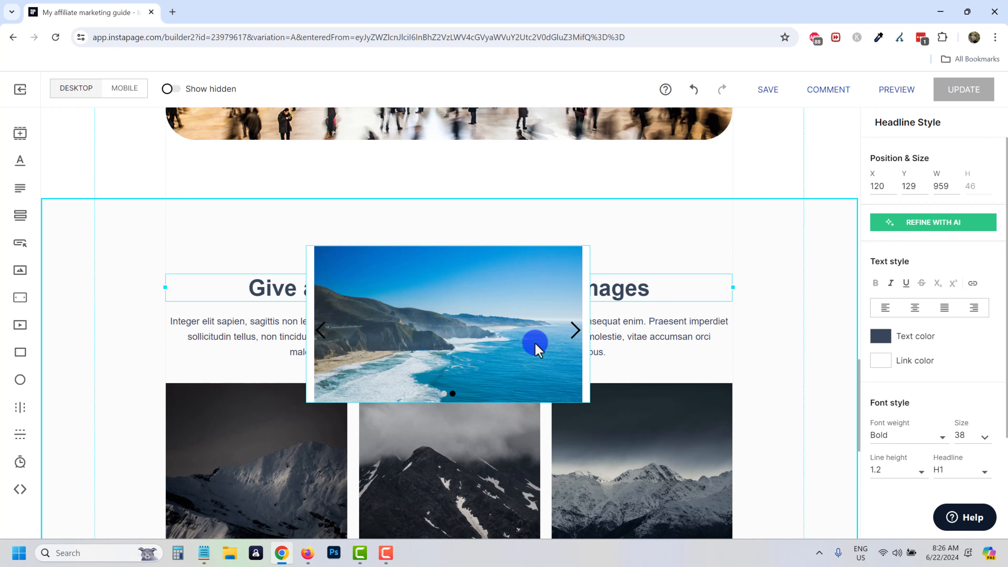
click(577, 334)
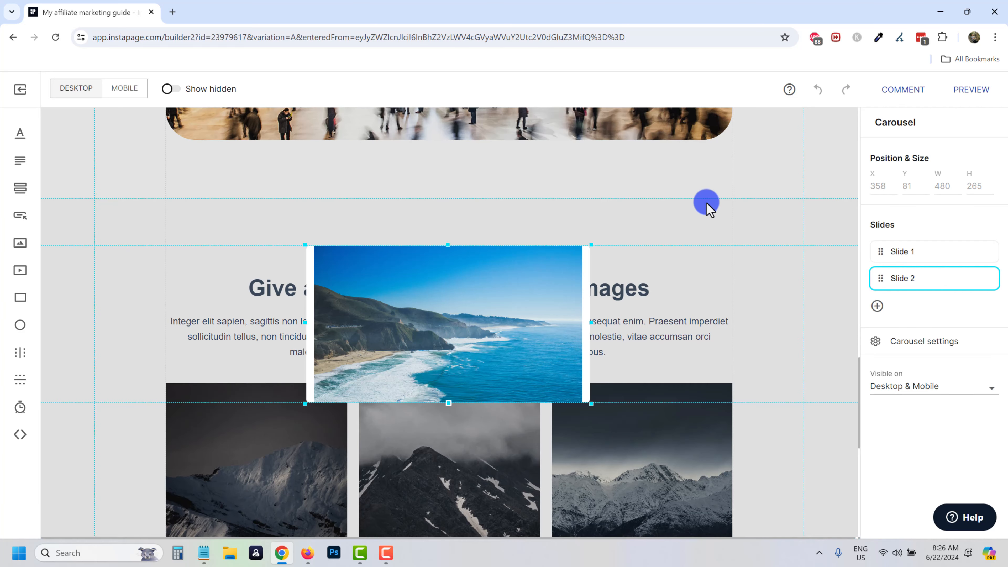
click(707, 204)
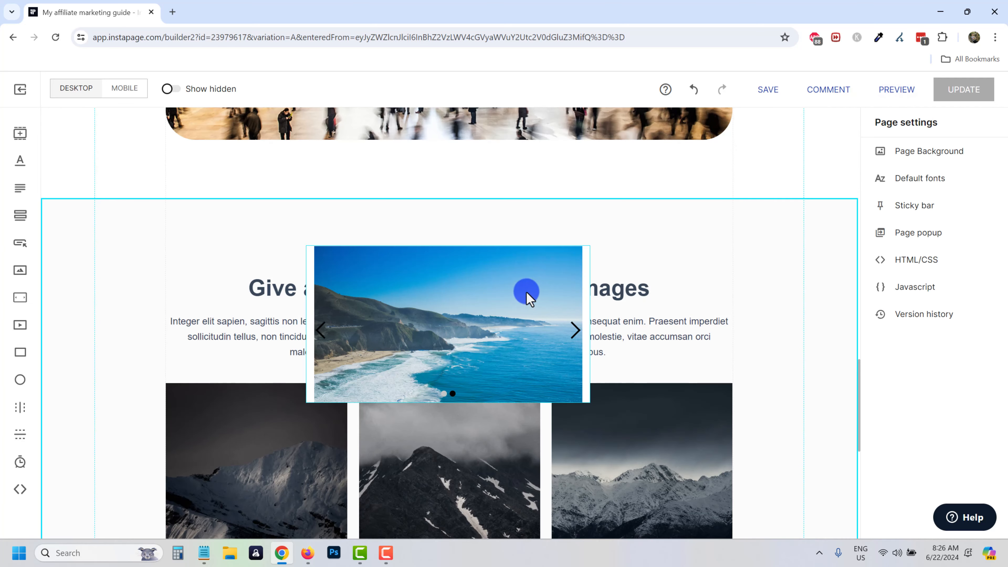
Move the carousel up and shrink the Grand Central photo to about 536×326, centred.
drag(408, 340, 404, 237)
scroll(453, 383, up, 10)
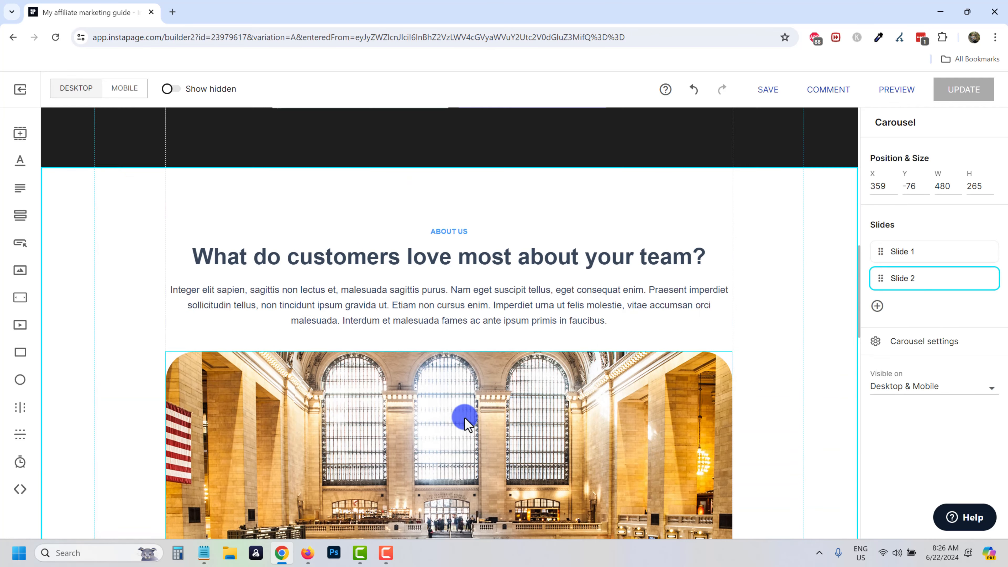
scroll(465, 423, down, 5)
click(711, 391)
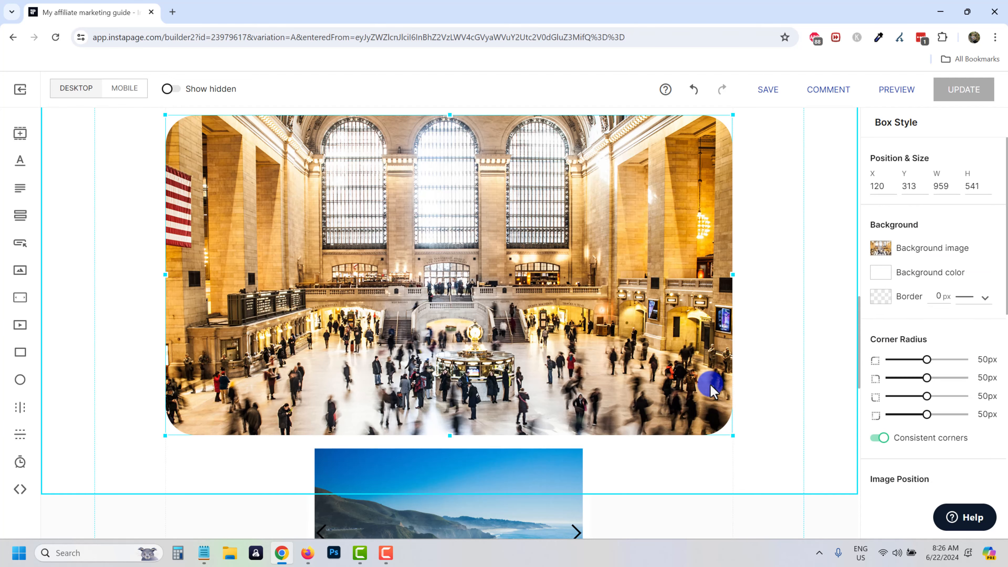
drag(733, 436, 474, 288)
scroll(363, 255, up, 3)
drag(363, 255, 424, 309)
Position the carousel directly beneath the resized station photo.
scroll(578, 338, down, 5)
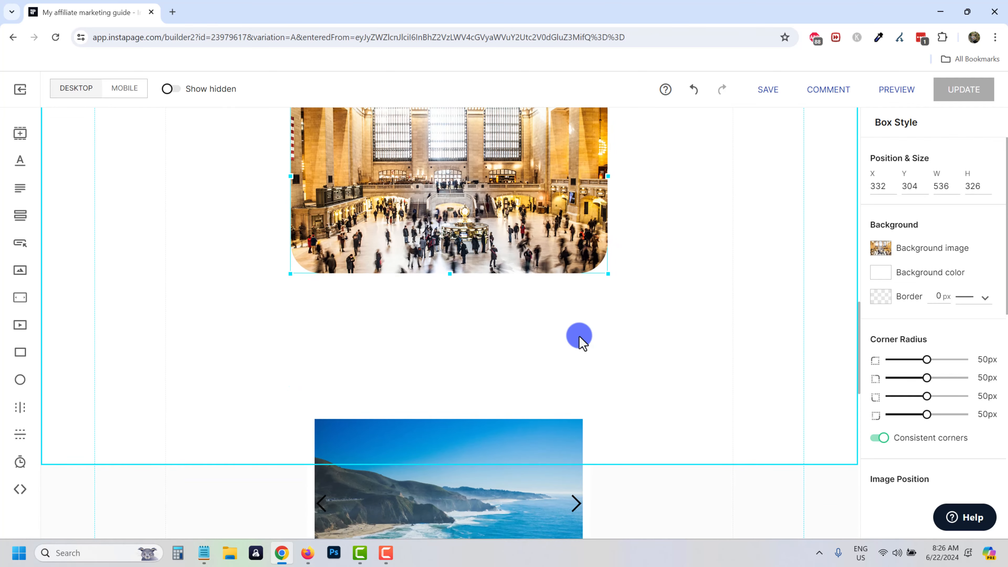
drag(435, 428, 428, 311)
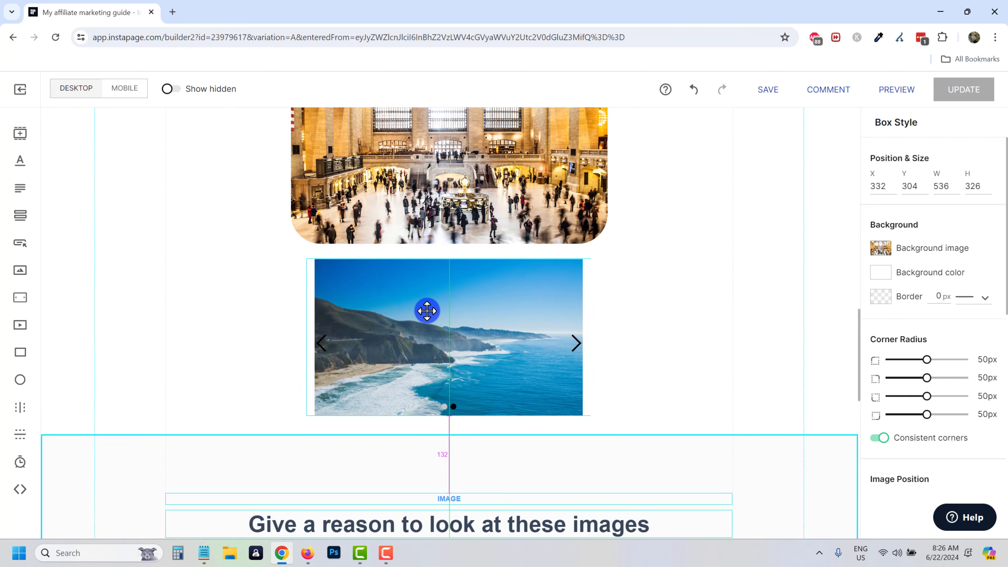
scroll(651, 356, up, 3)
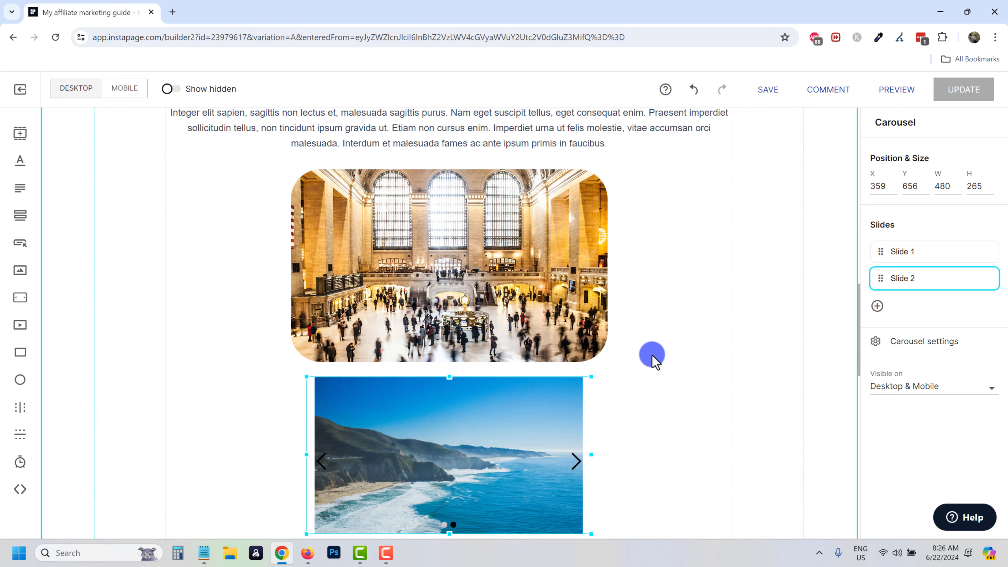
scroll(635, 340, down, 3)
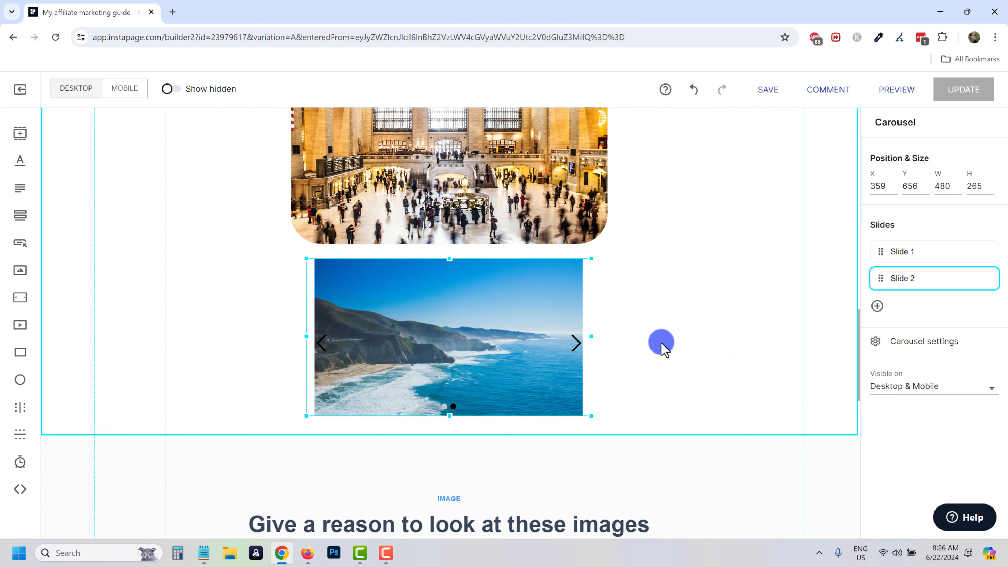
click(662, 350)
scroll(650, 350, up, 3)
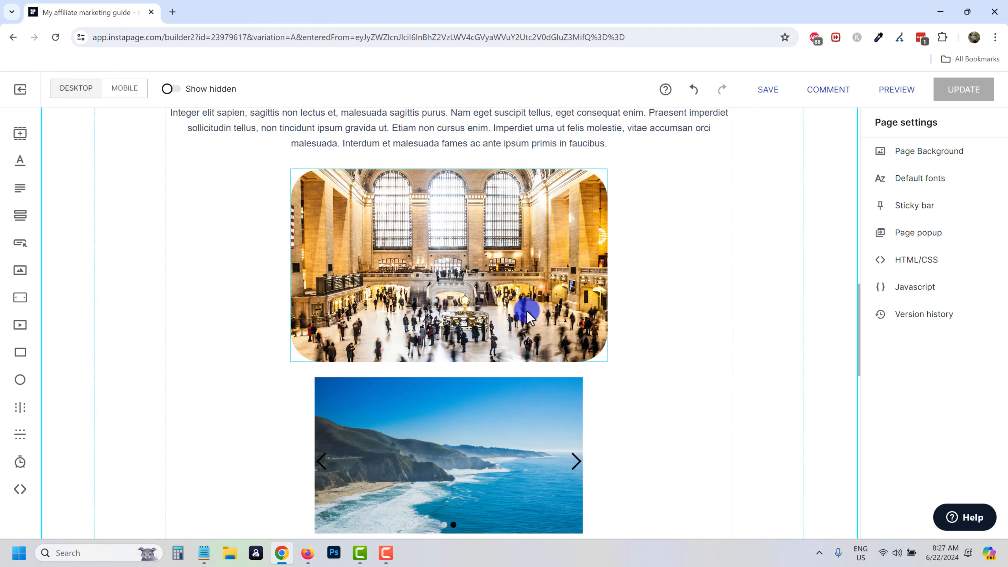
Keep the Grand Central photo at Stretch position and fade it to 38% opacity.
click(453, 278)
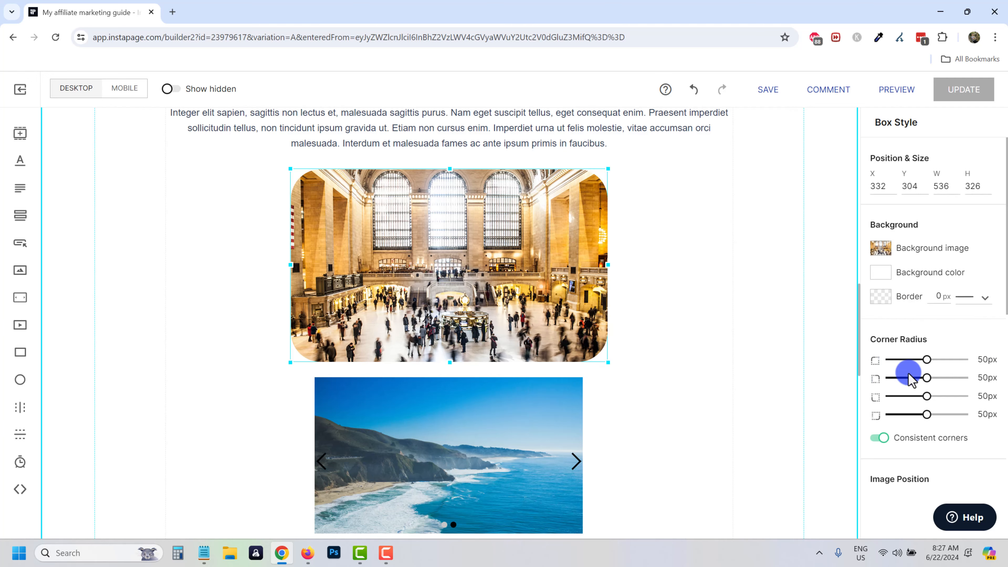
scroll(941, 399, down, 6)
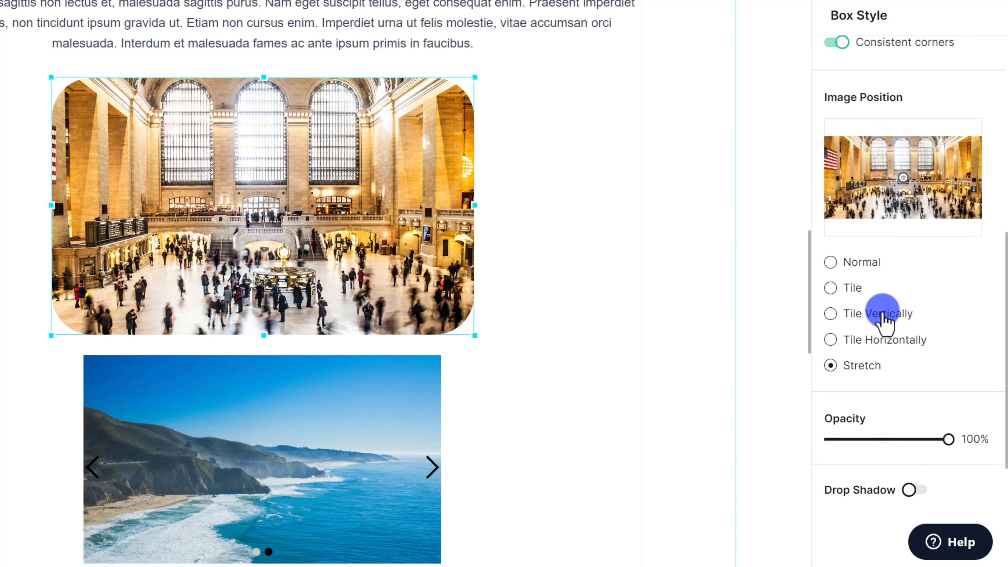
scroll(884, 318, down, 2)
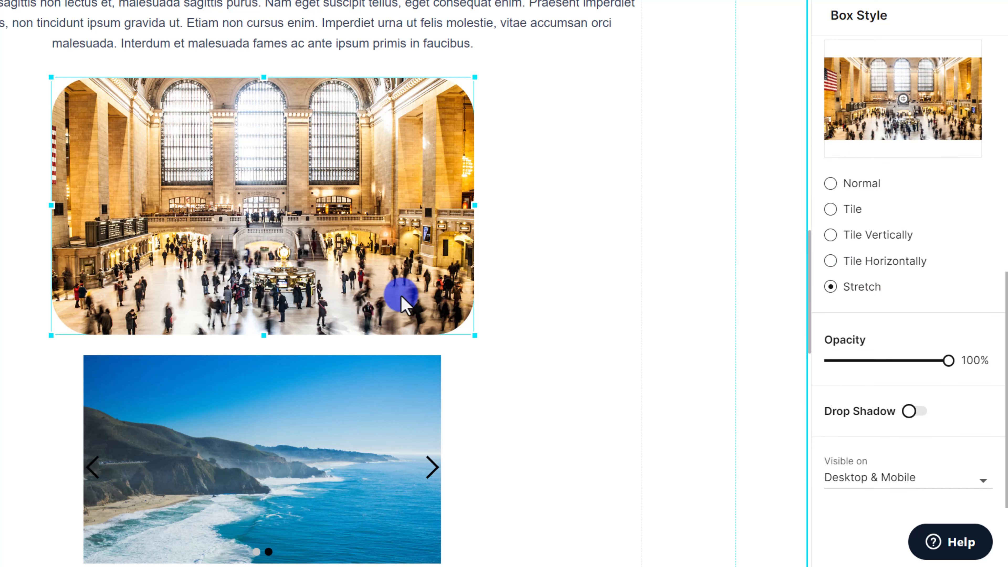
click(831, 183)
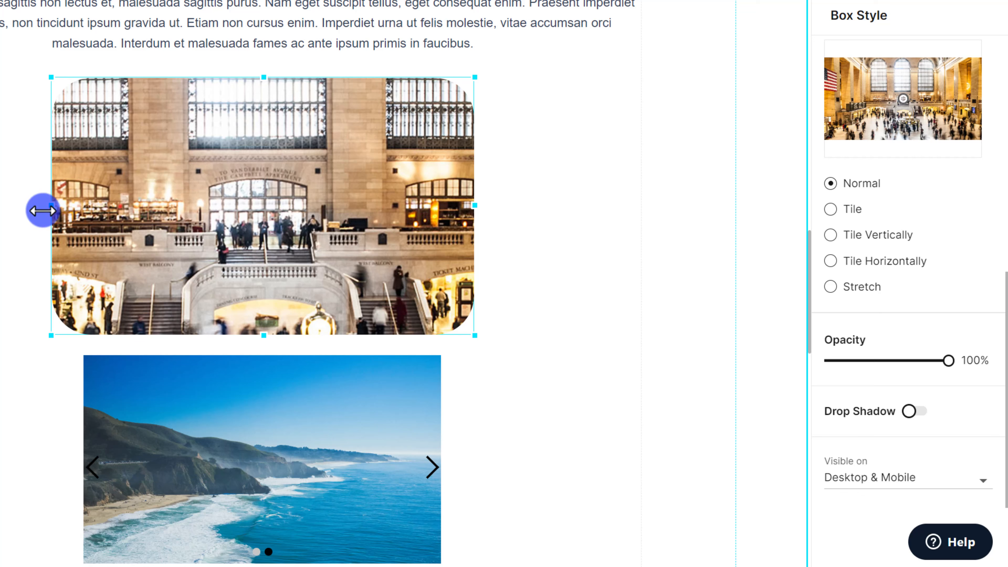
click(835, 287)
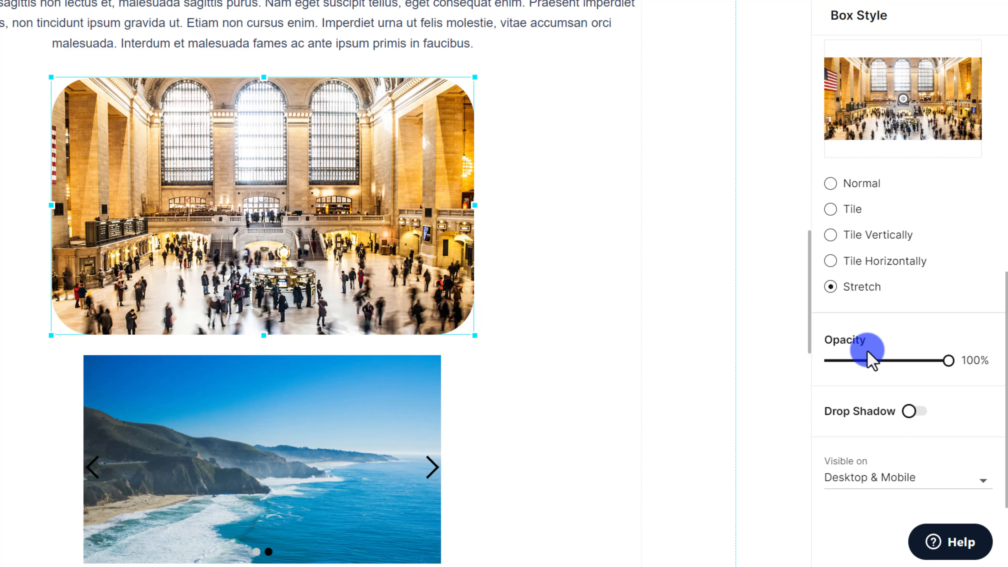
drag(948, 360, 873, 361)
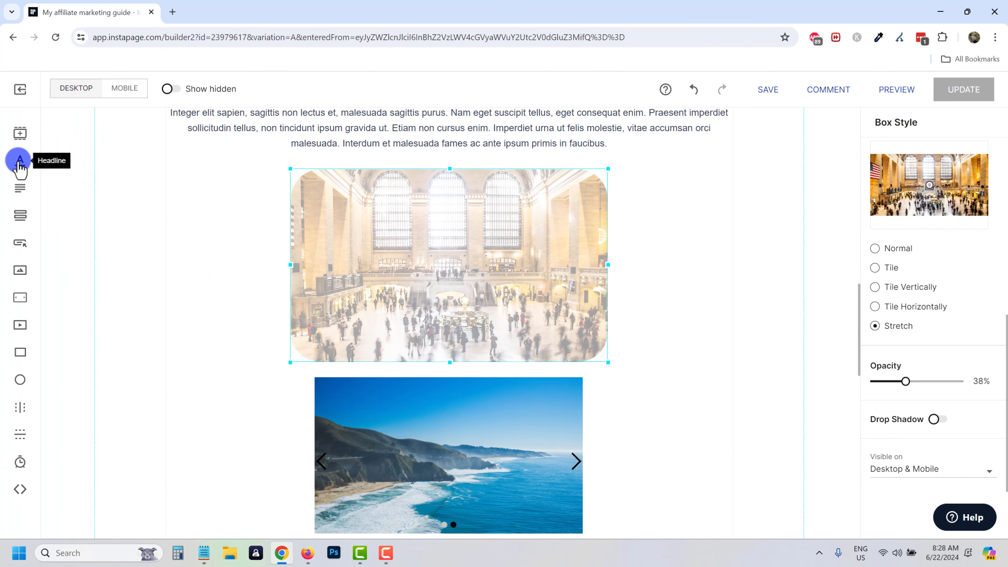
Overlay a 'Your headline' title on the photo and lower the photo's opacity to about 30%.
drag(18, 163, 454, 243)
click(489, 312)
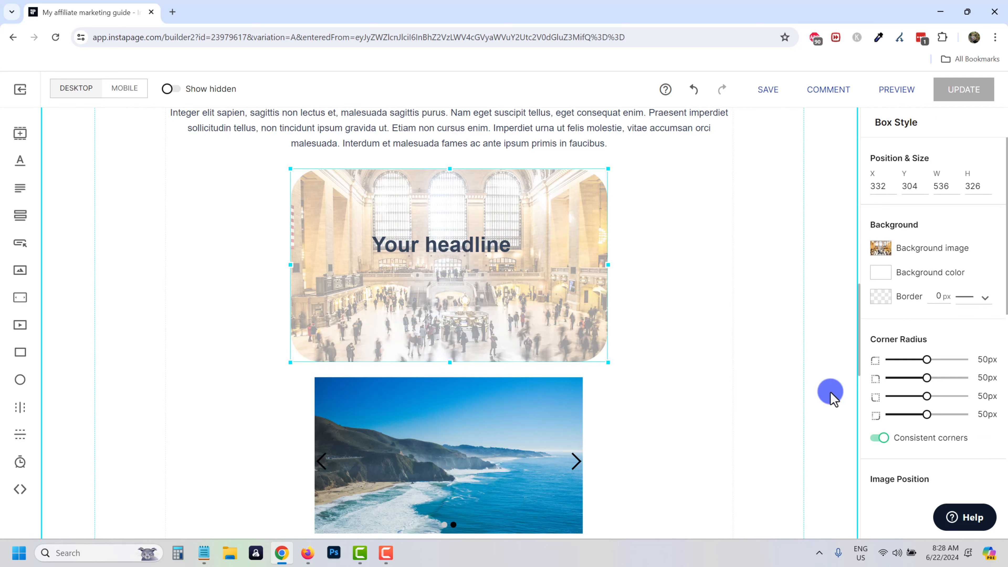
scroll(925, 413, down, 8)
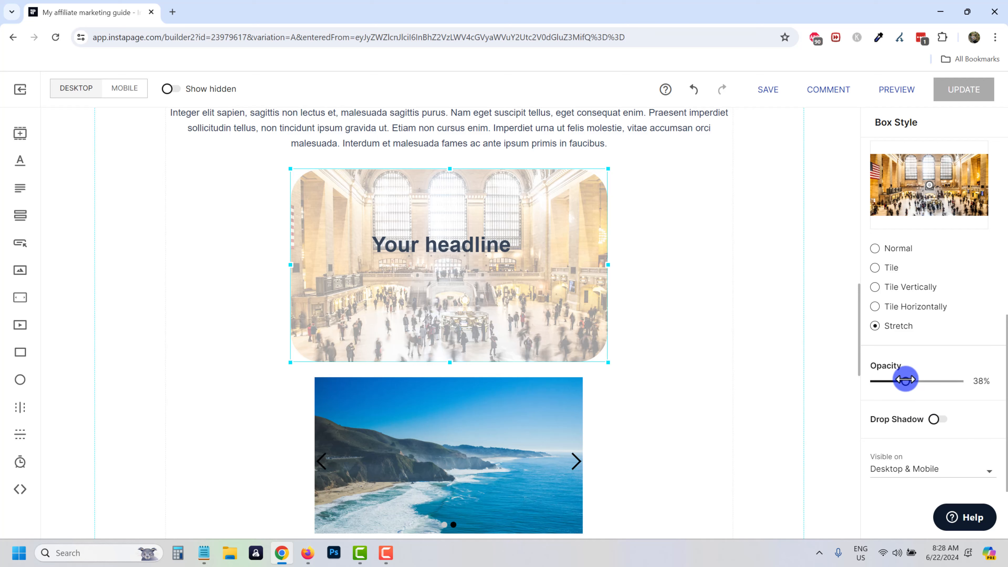
drag(906, 381, 899, 381)
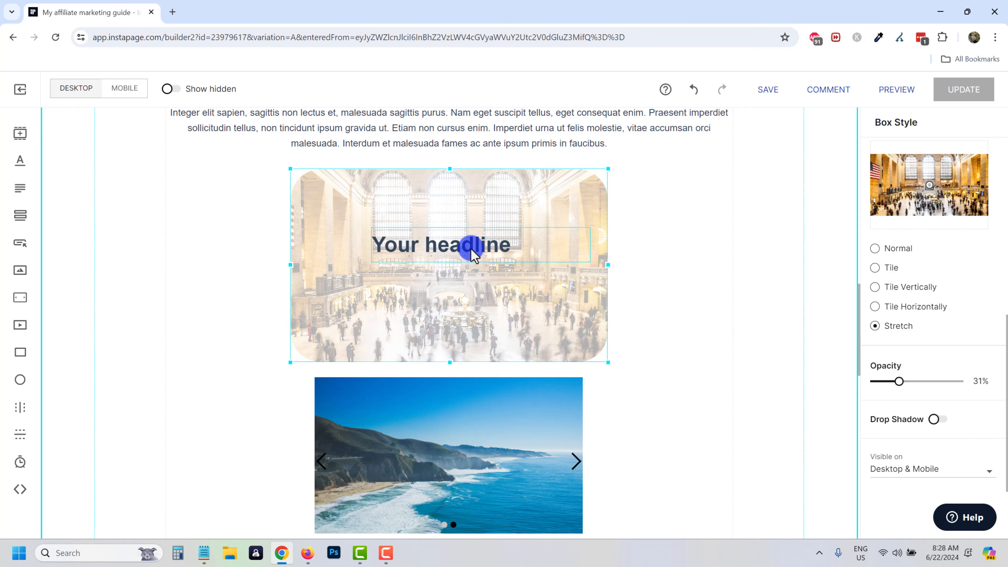
drag(467, 258, 490, 268)
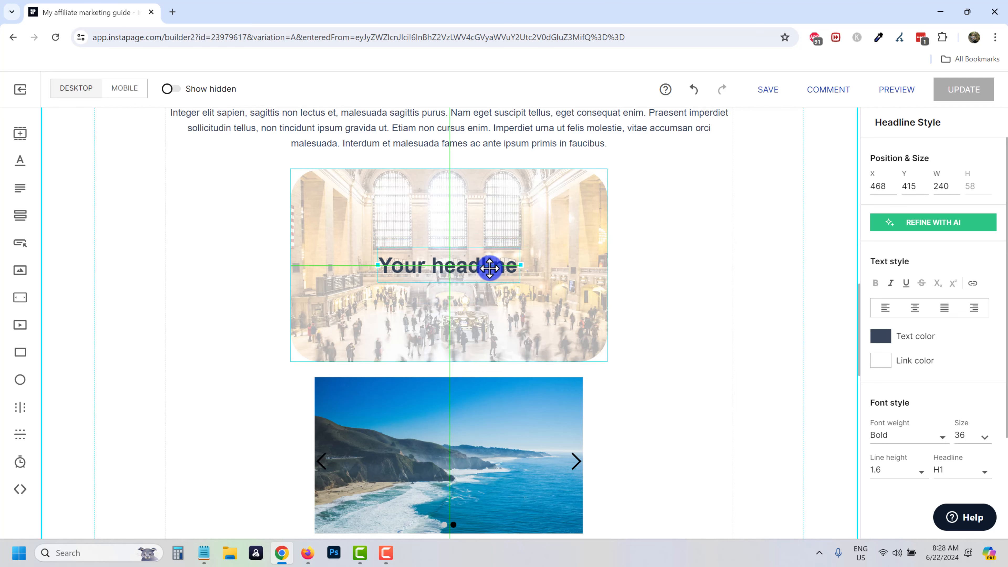
click(651, 280)
Extend the carousel section's bottom edge downward to make it taller.
scroll(558, 396, up, 2)
scroll(610, 344, down, 2)
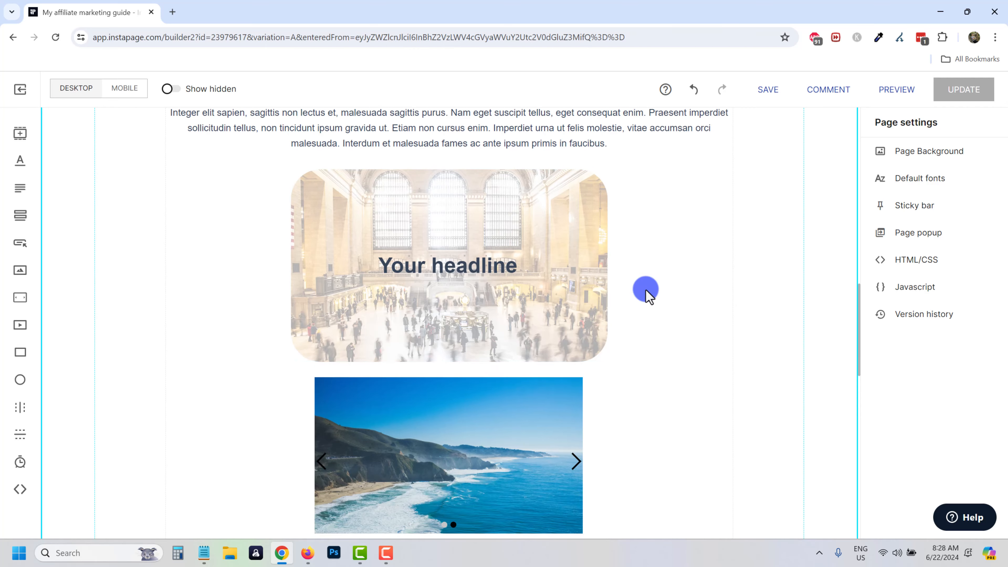
scroll(101, 274, down, 2)
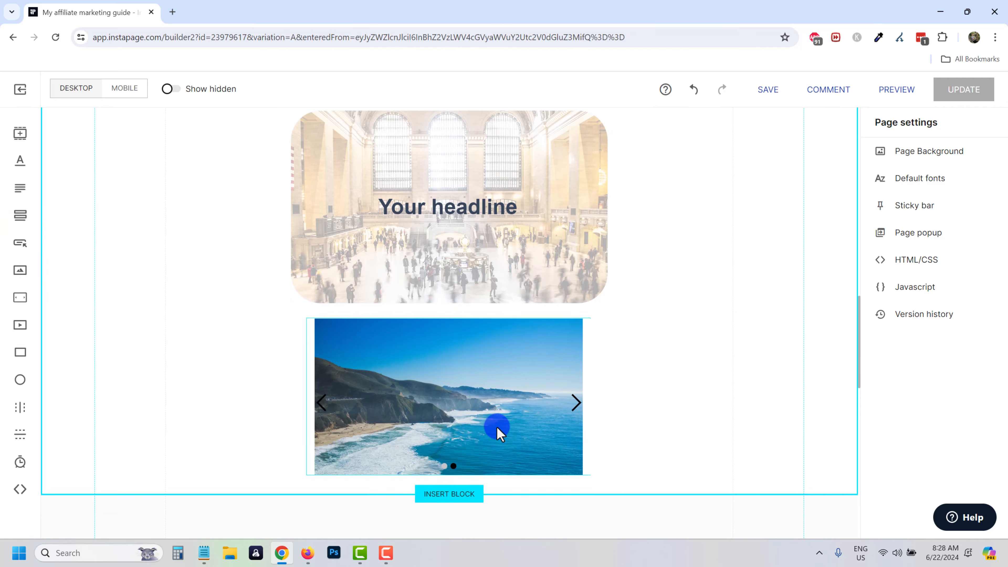
scroll(500, 328, up, 12)
scroll(520, 345, down, 3)
scroll(430, 388, down, 3)
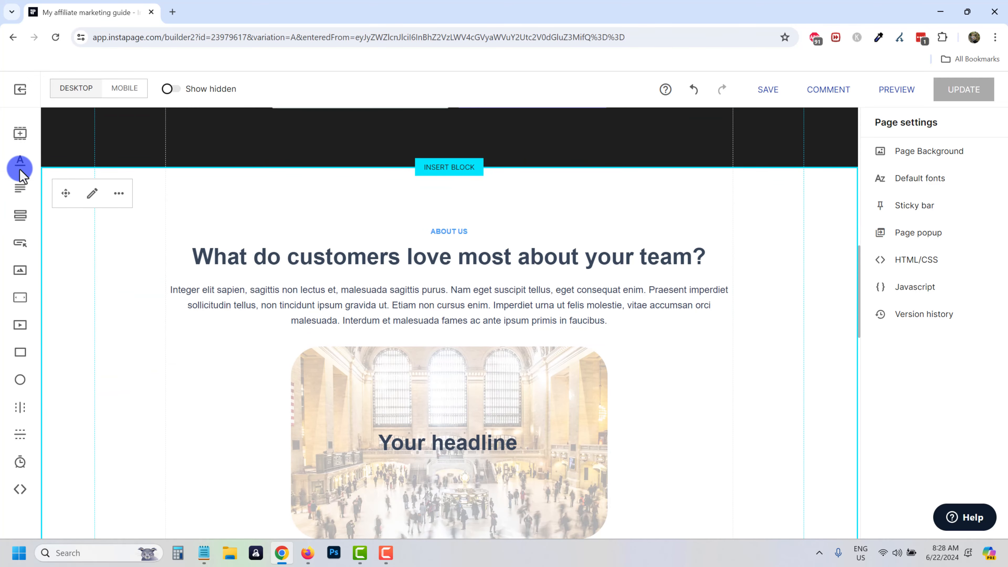
scroll(267, 320, down, 10)
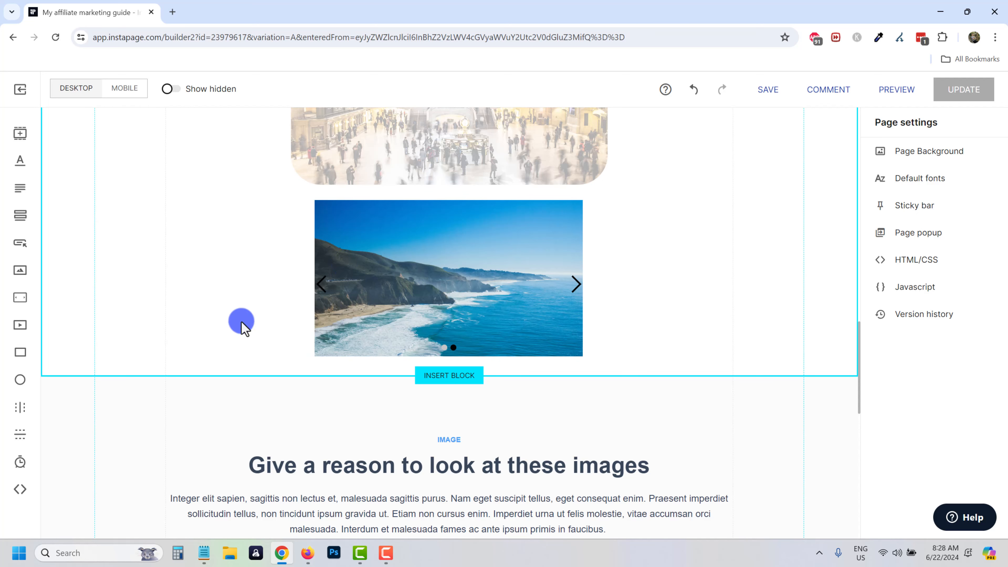
click(289, 468)
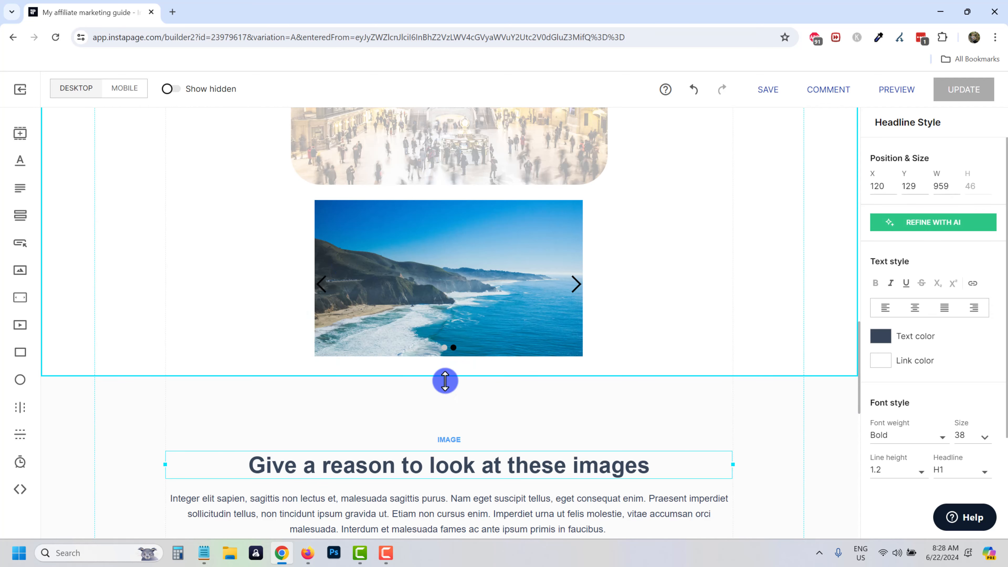
drag(443, 376, 445, 467)
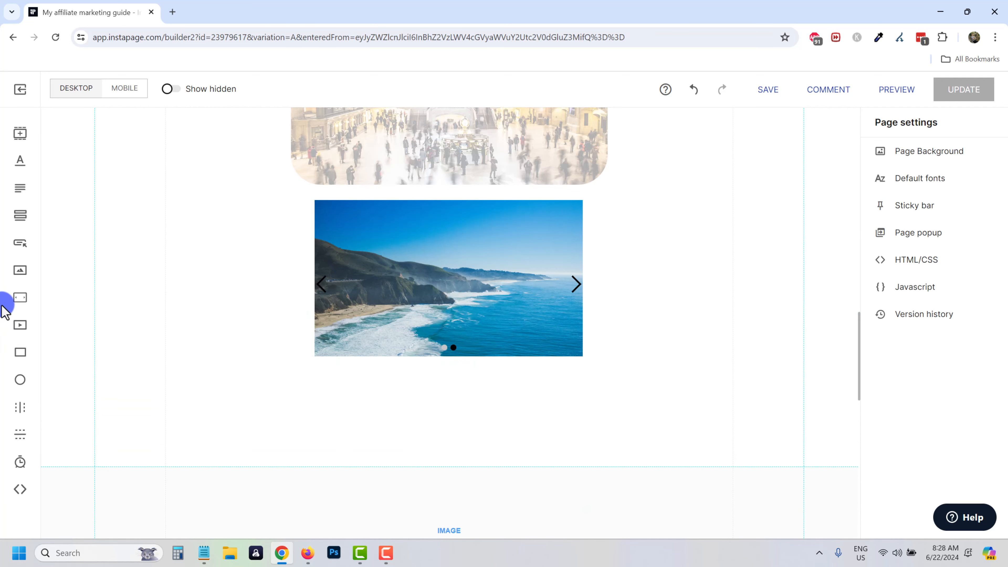
click(22, 253)
Place a button below the carousel labelled 'Check out my site!' and list its link types.
drag(482, 311, 464, 395)
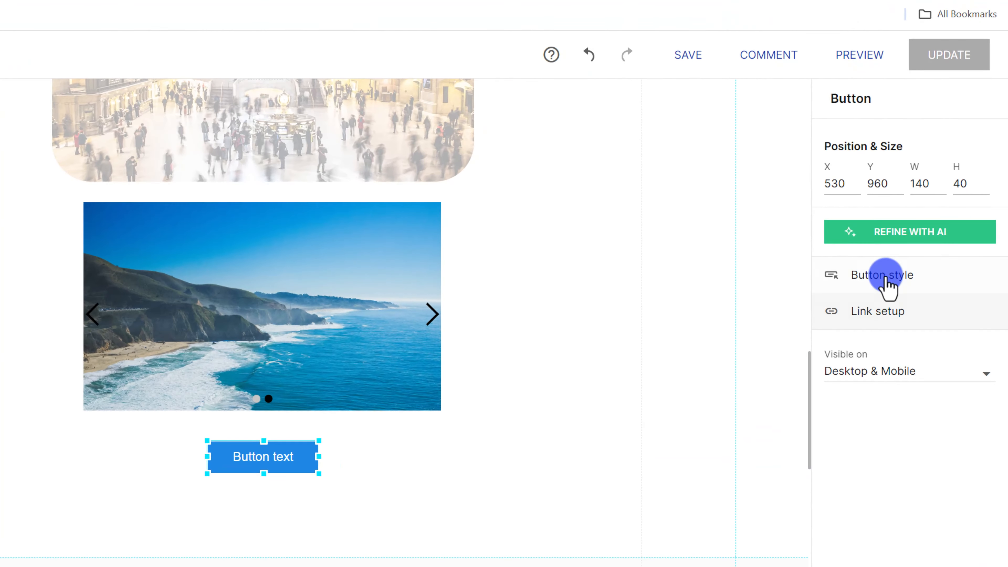
click(917, 257)
click(859, 375)
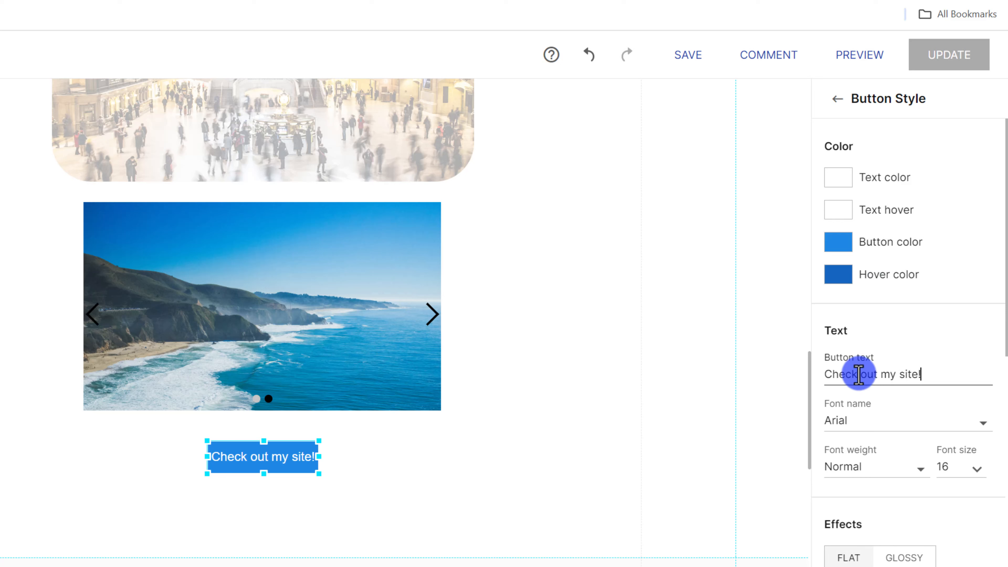
click(833, 113)
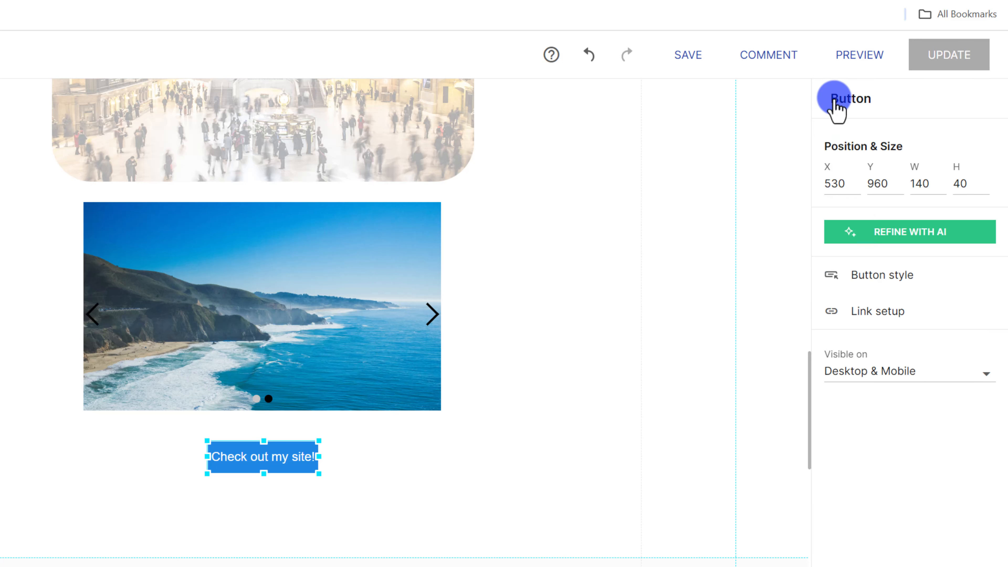
click(881, 317)
click(878, 153)
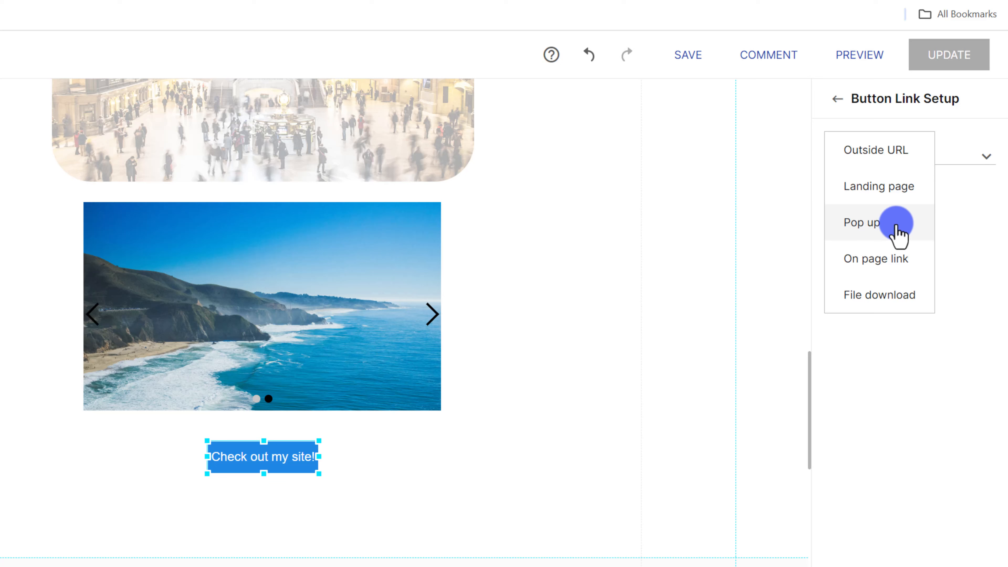
Try an on-page link, then set the button's link type to Outside URL.
click(881, 259)
scroll(349, 466, down, 8)
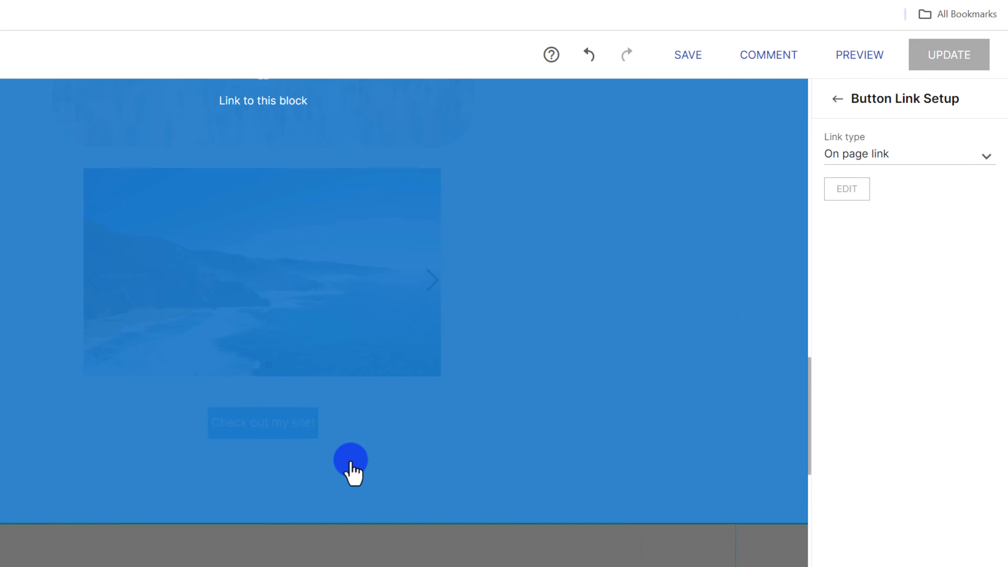
scroll(294, 504, down, 16)
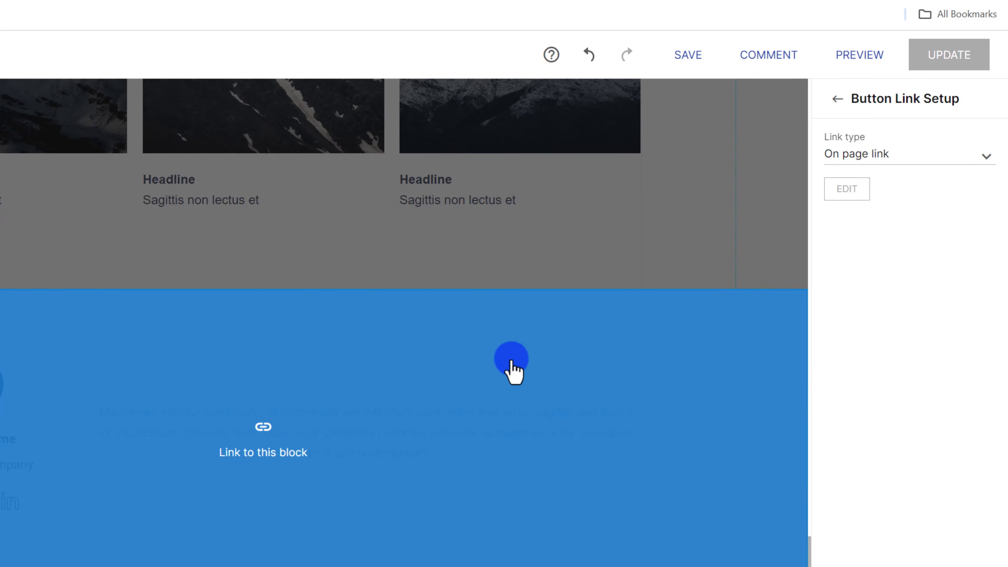
click(256, 403)
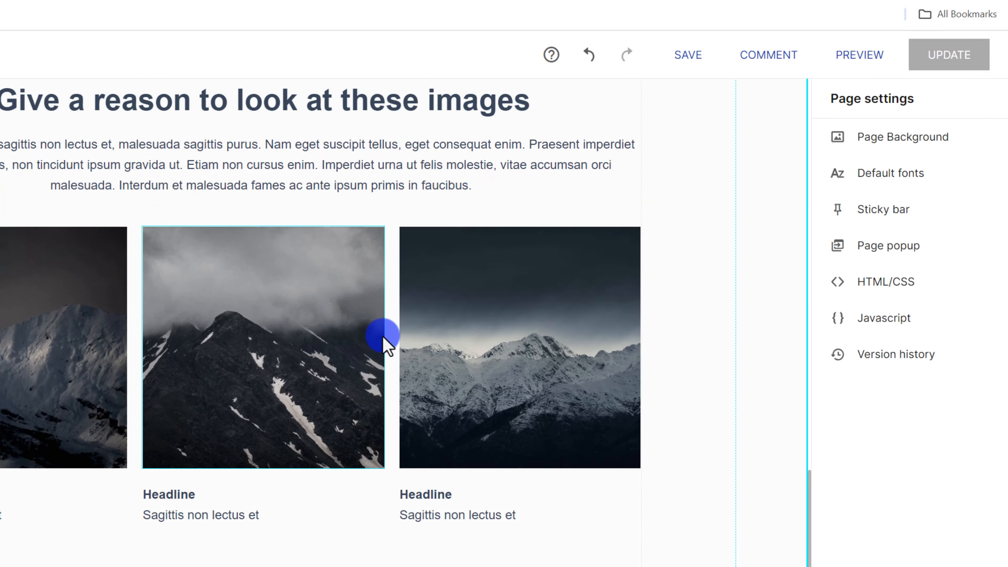
scroll(292, 342, down, 20)
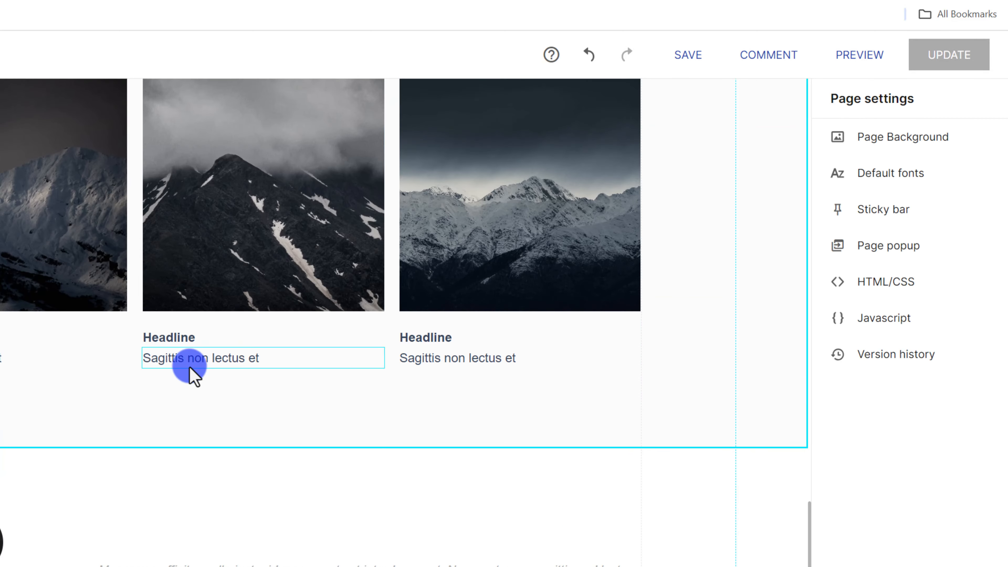
scroll(473, 401, up, 20)
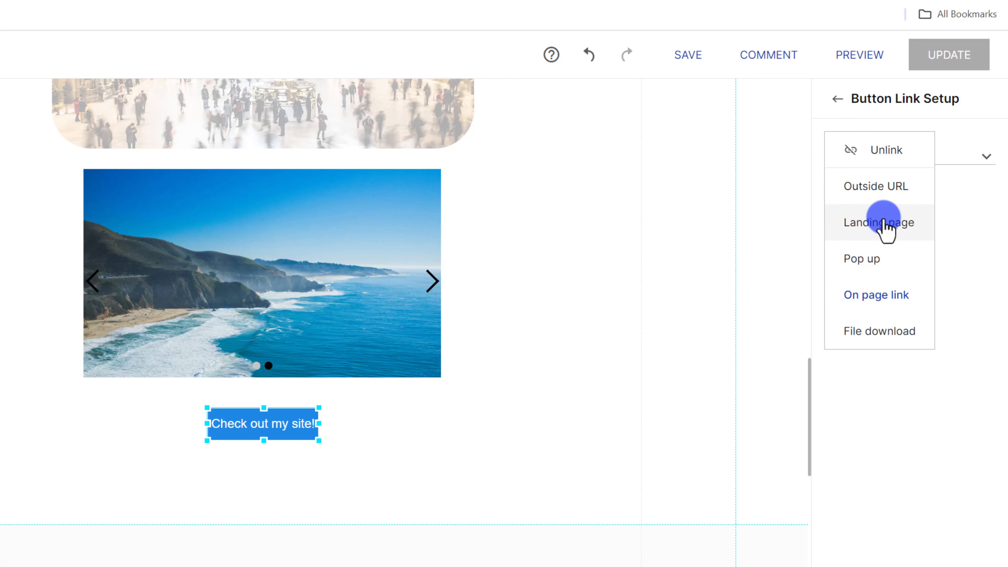
click(892, 187)
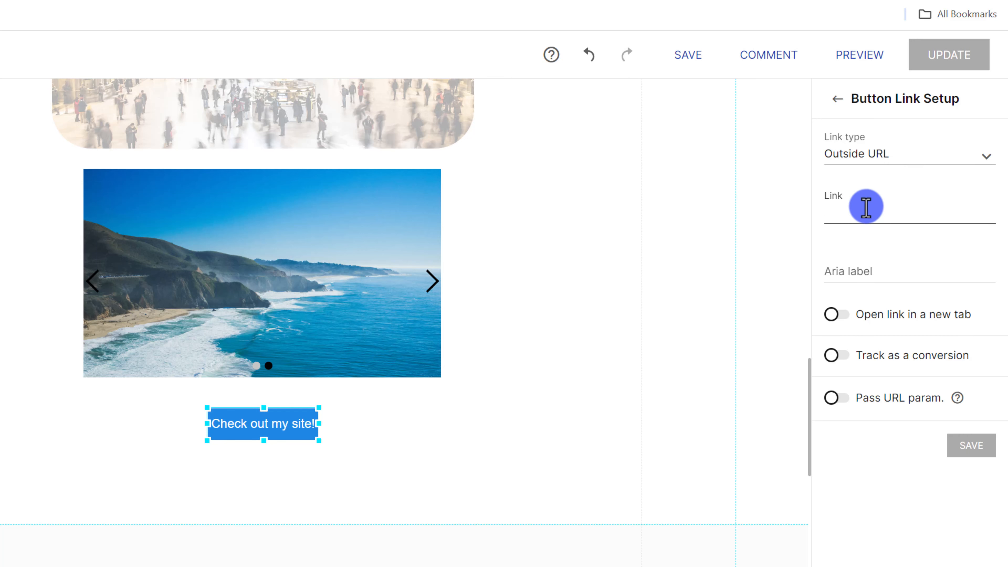
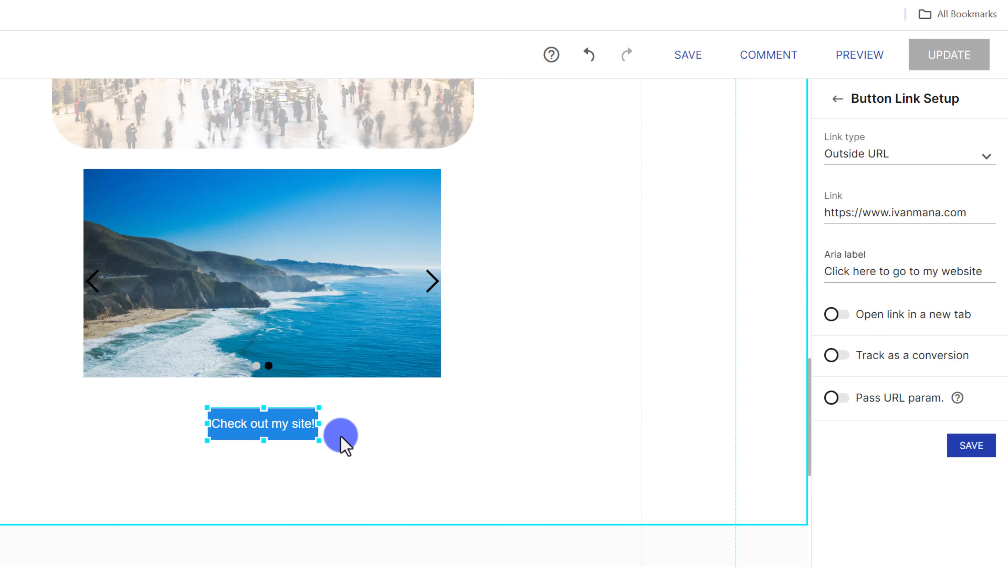
Enlarge the 'Check out my site!' button, reposition it under the carousel, and scroll back up to the signup form.
drag(315, 443, 388, 452)
drag(338, 426, 310, 417)
click(503, 376)
scroll(489, 379, up, 10)
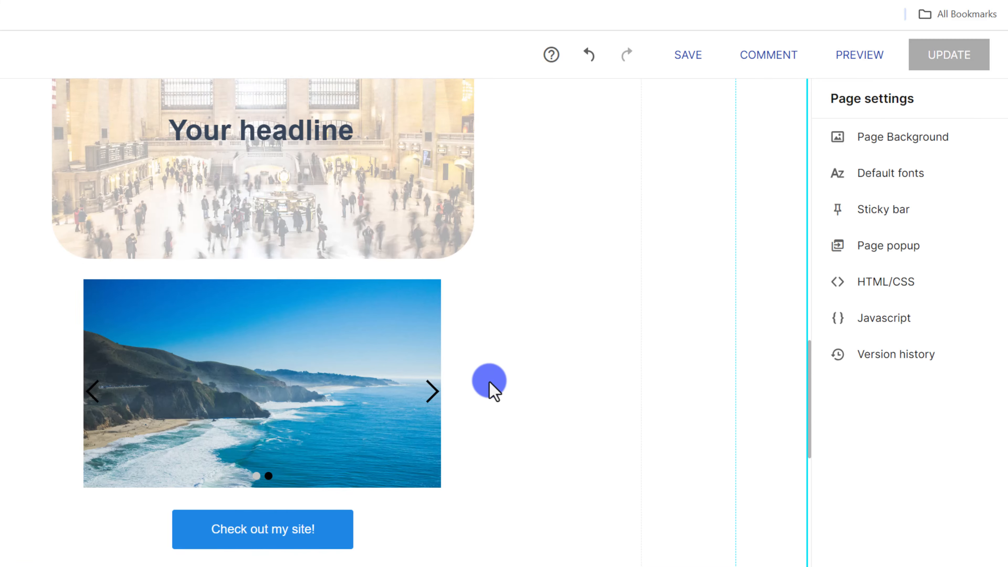
scroll(490, 384, up, 10)
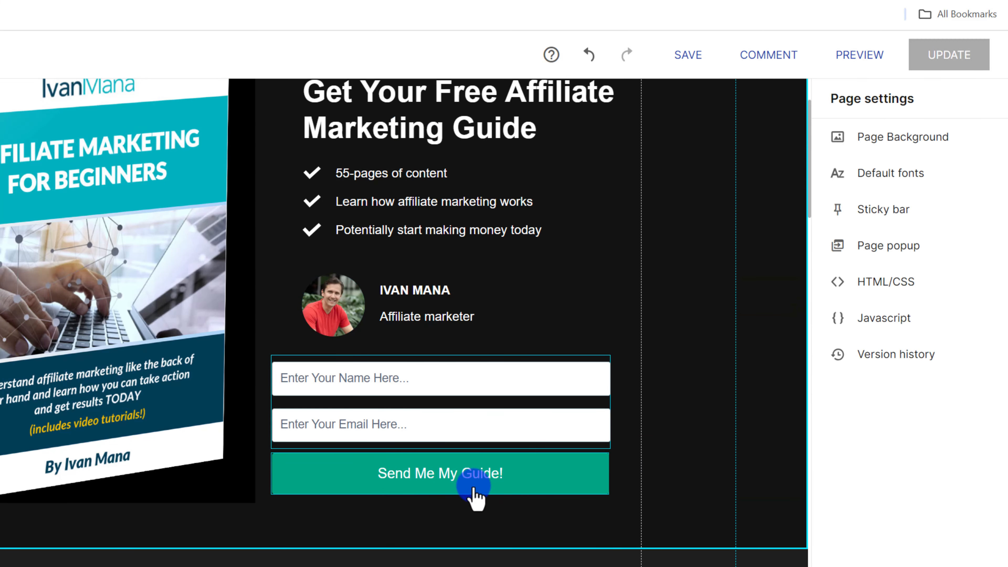
Set the signup form's submission to download the Affiliate Marketing for Beginners Guide PDF, and save.
click(467, 479)
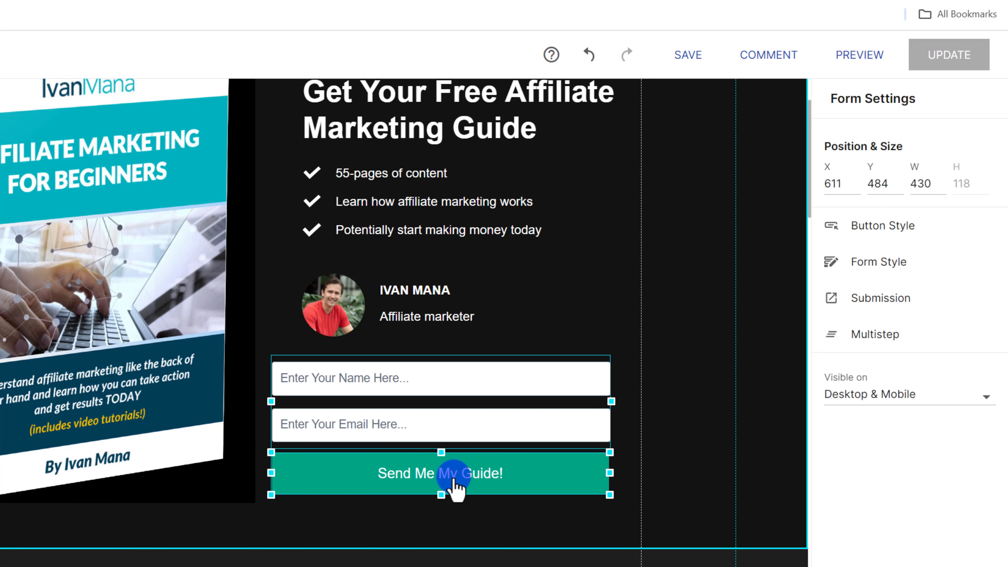
click(880, 301)
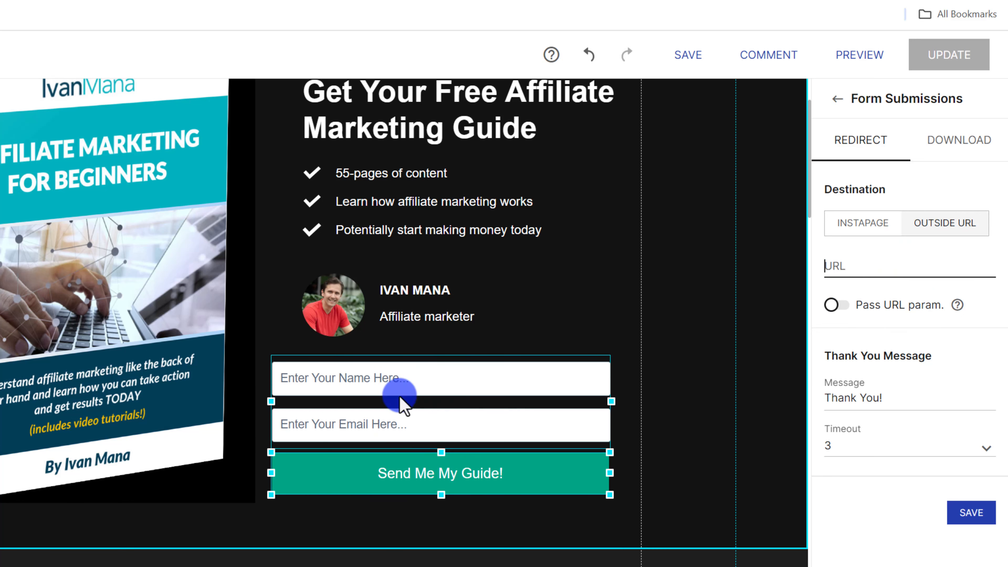
click(964, 143)
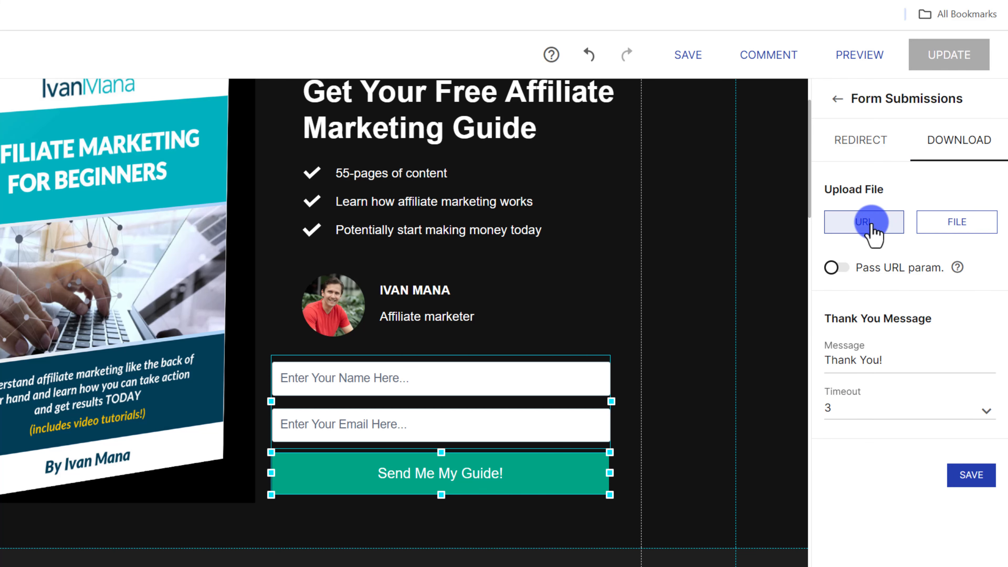
click(959, 222)
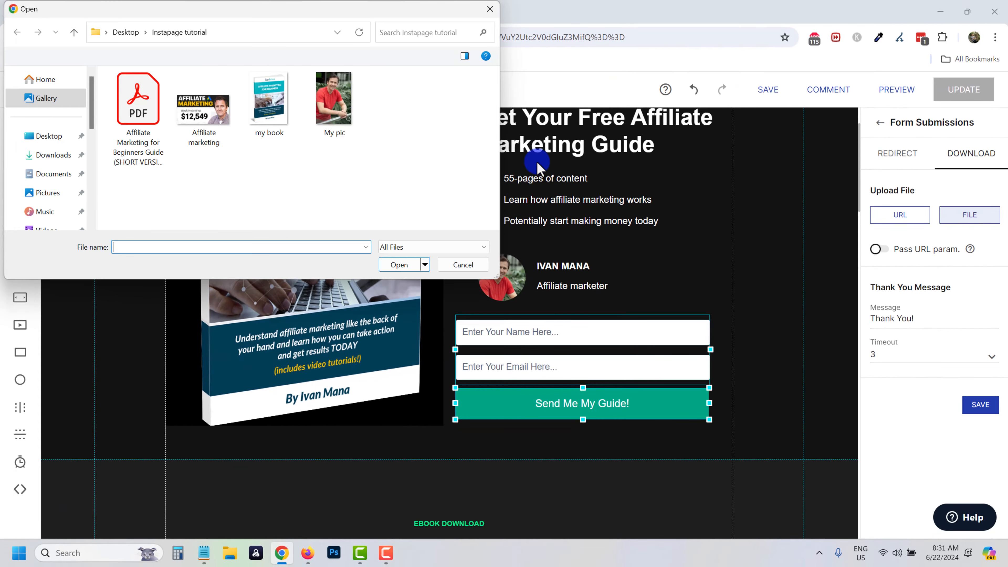
double_click(138, 99)
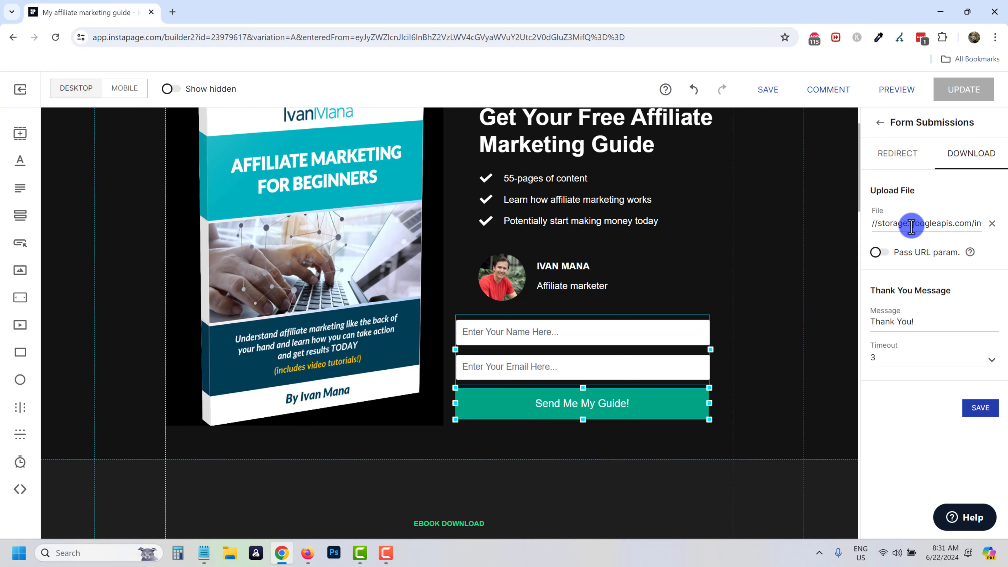
click(980, 408)
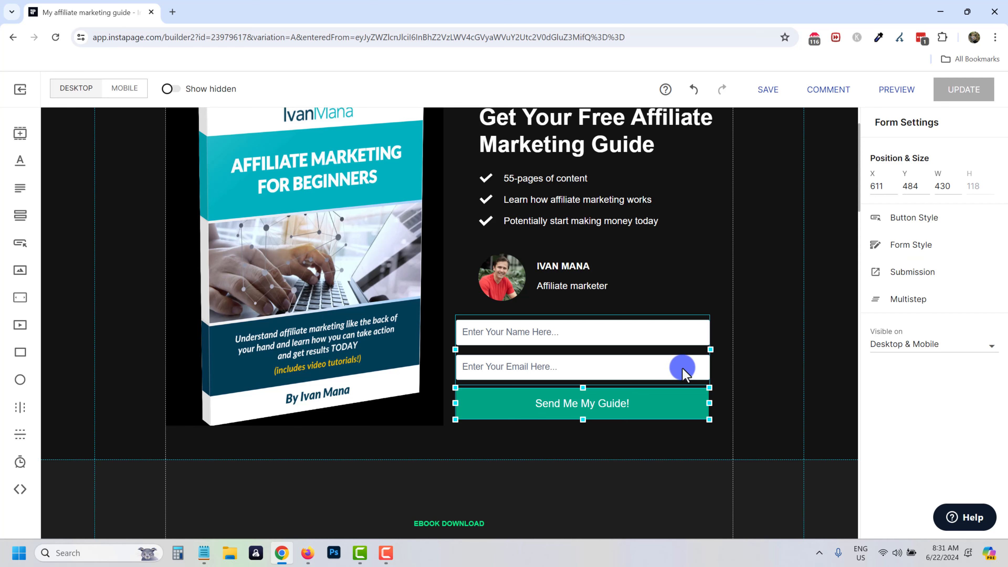
Scroll down to the image gallery and select the first mountain image.
scroll(662, 387, down, 8)
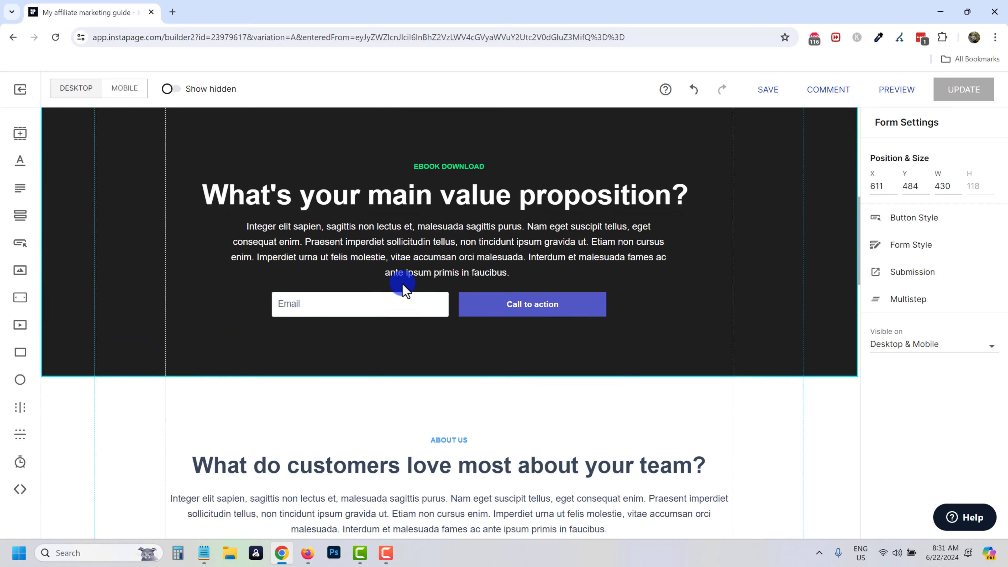
scroll(403, 290, down, 10)
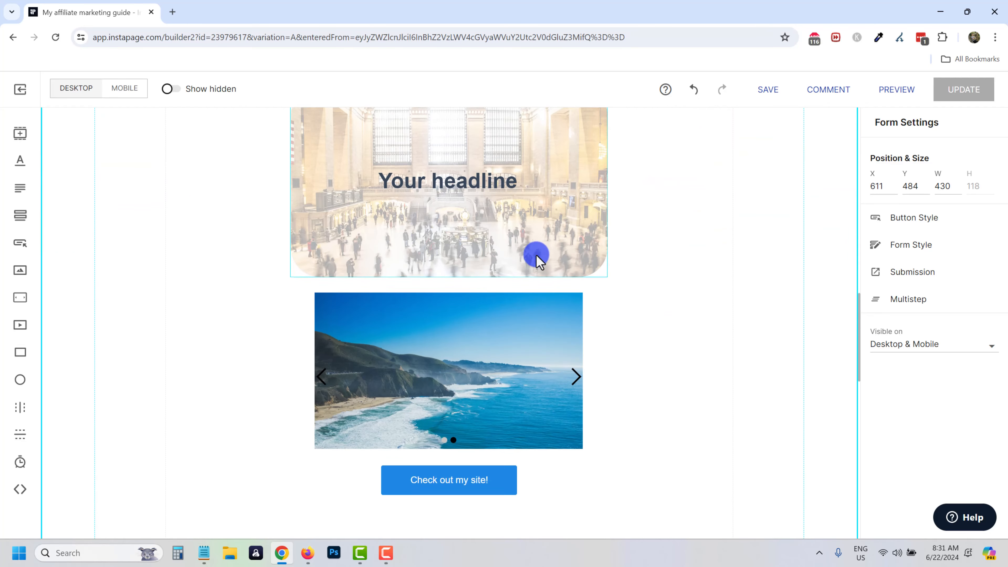
scroll(536, 260, down, 6)
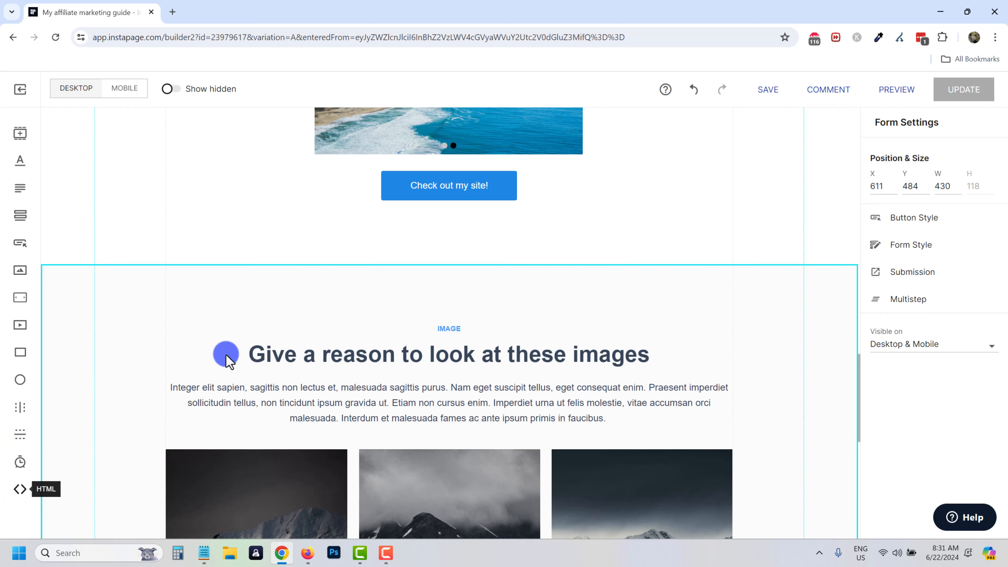
scroll(488, 268, up, 1)
scroll(397, 332, up, 4)
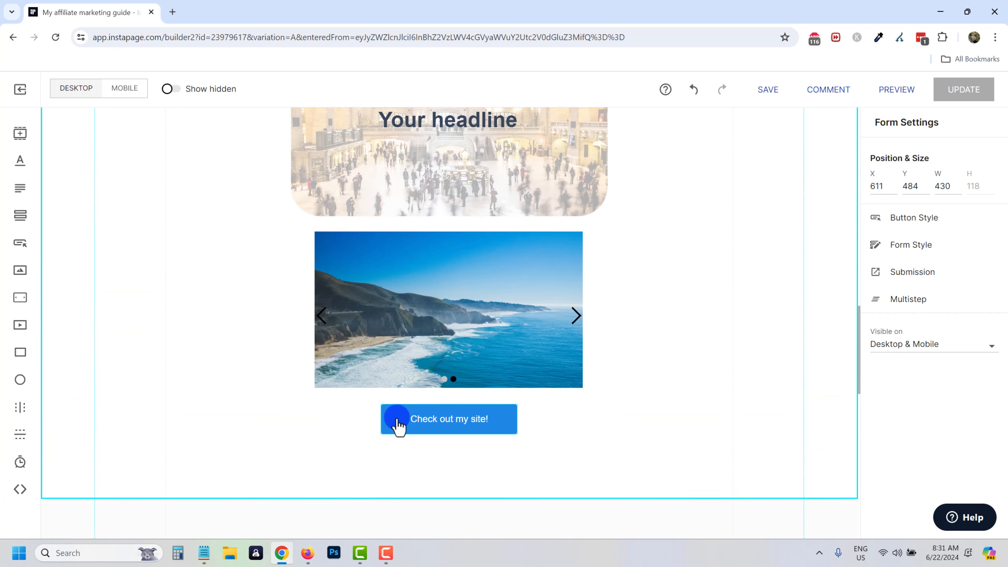
scroll(396, 424, down, 3)
scroll(467, 391, down, 9)
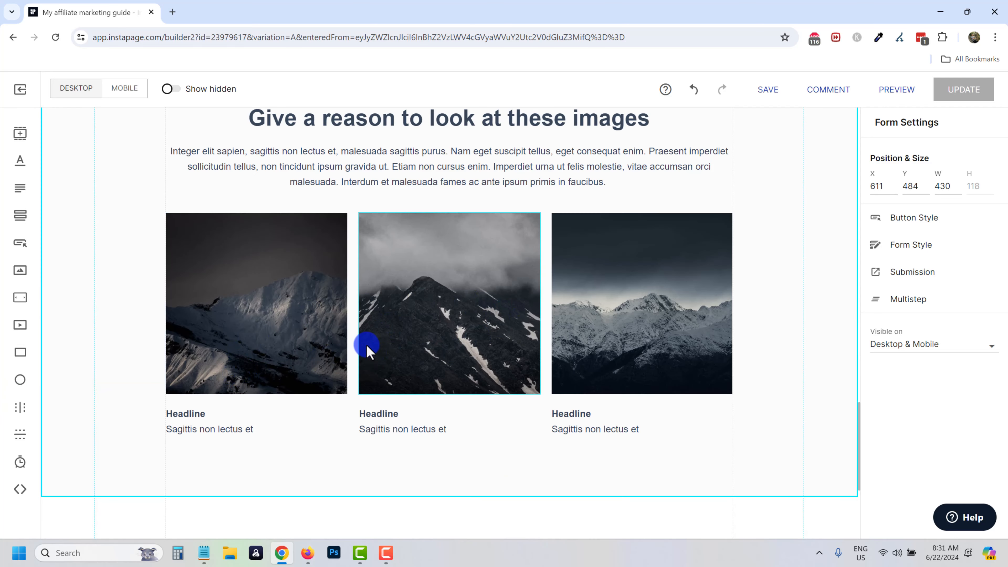
click(241, 315)
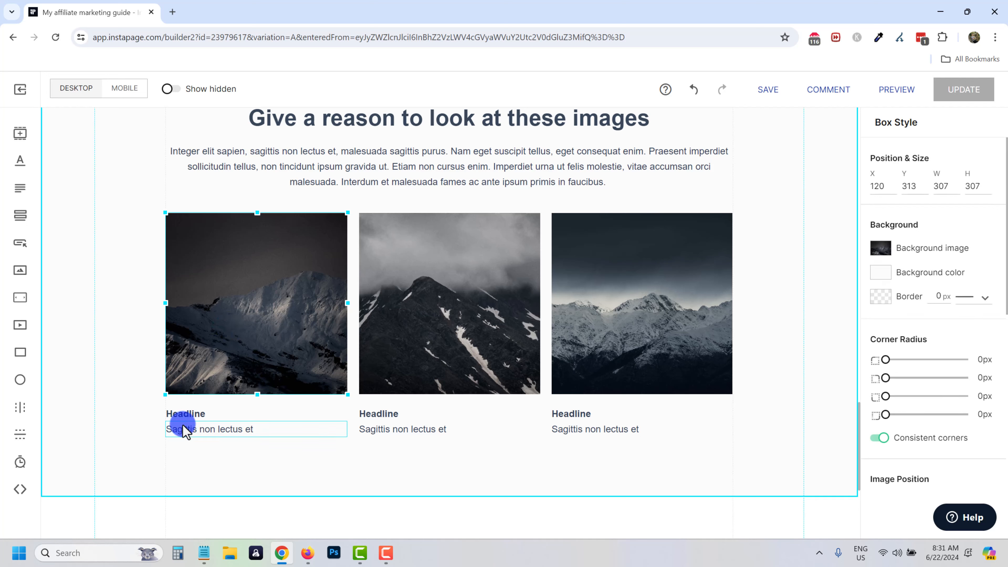
Group the first mountain image with its Headline and caption, then drag the group to test it.
shift+click(186, 414)
shift+click(192, 430)
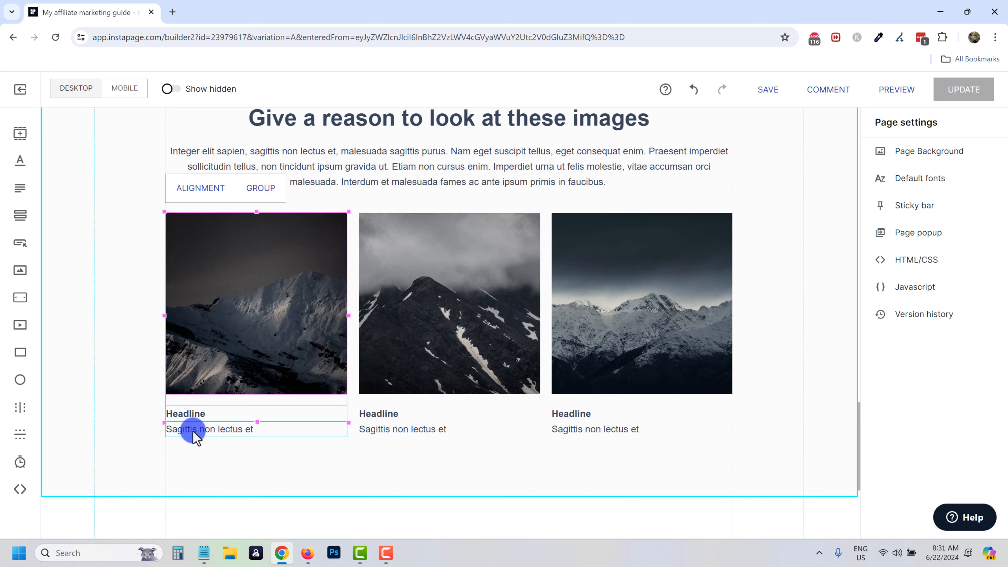
shift+click(193, 430)
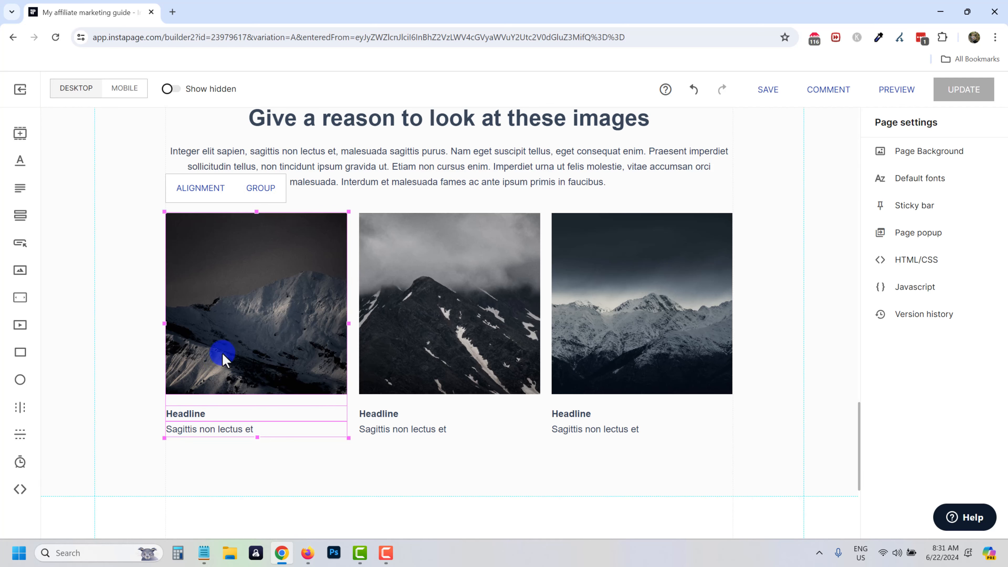
click(261, 189)
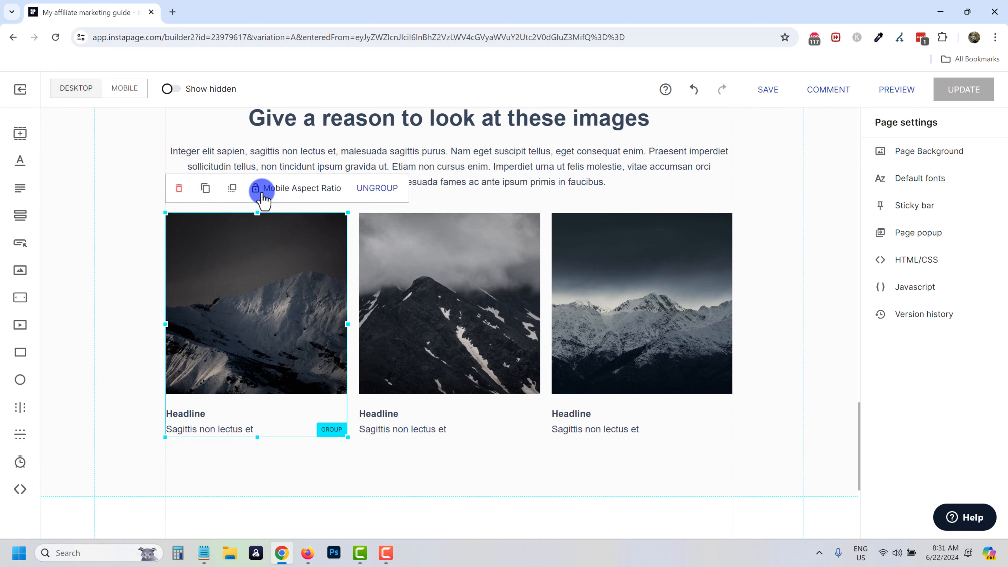
click(412, 468)
mouse_move(284, 327)
mouse_down()
mouse_move(388, 314)
mouse_move(452, 354)
mouse_move(274, 328)
mouse_move(283, 330)
mouse_up()
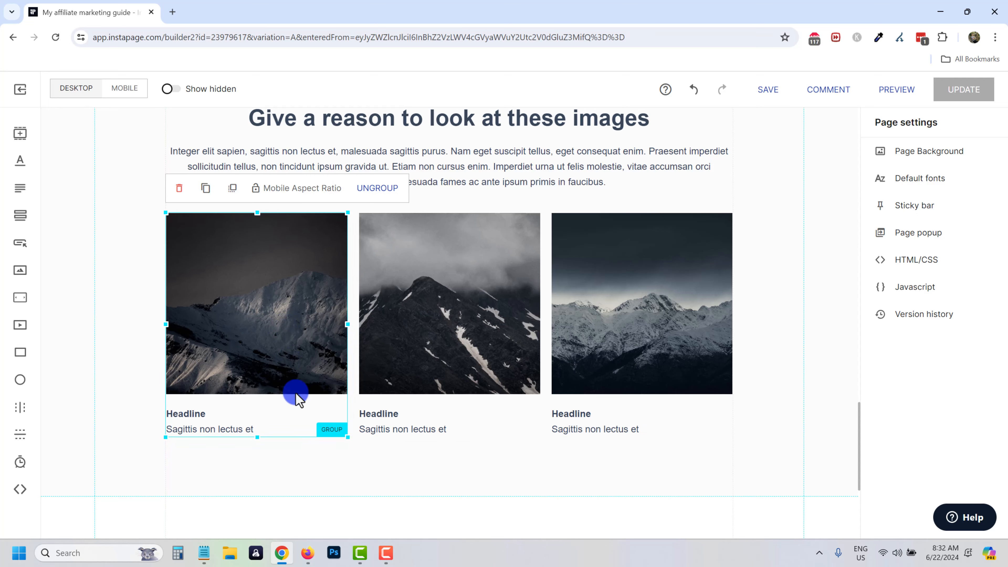
Select the first image on its own and open its Headline text for editing.
click(250, 359)
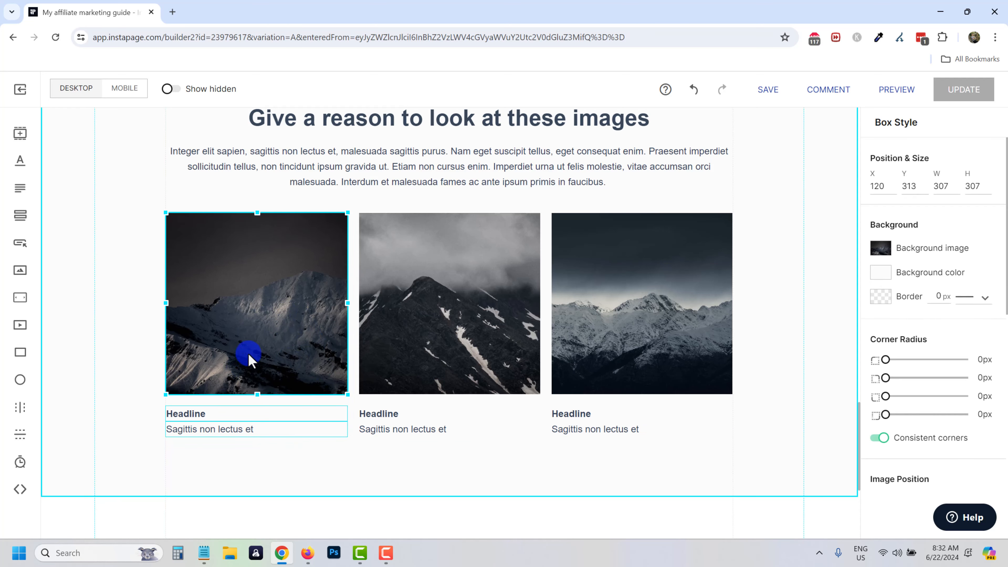
double_click(183, 416)
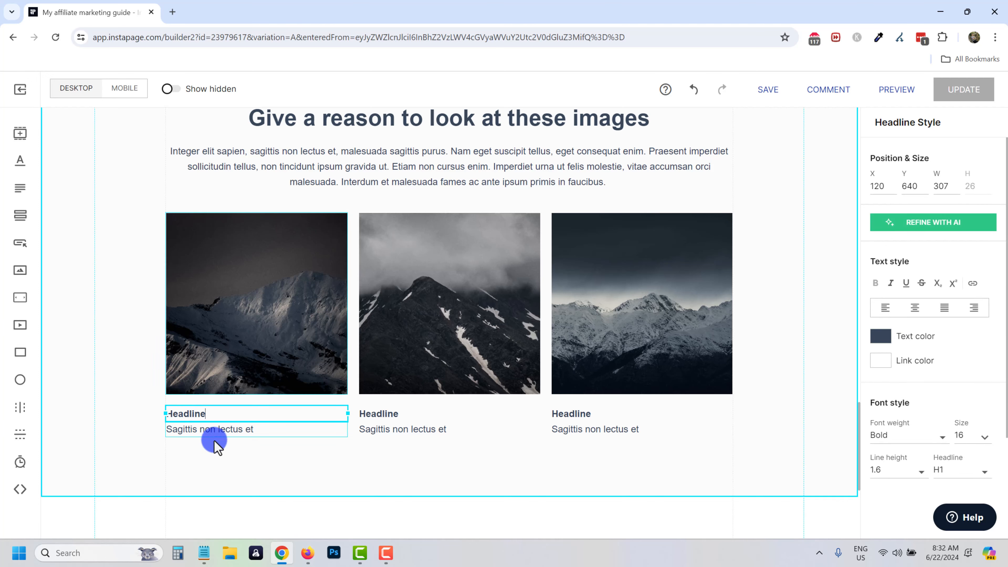
click(266, 471)
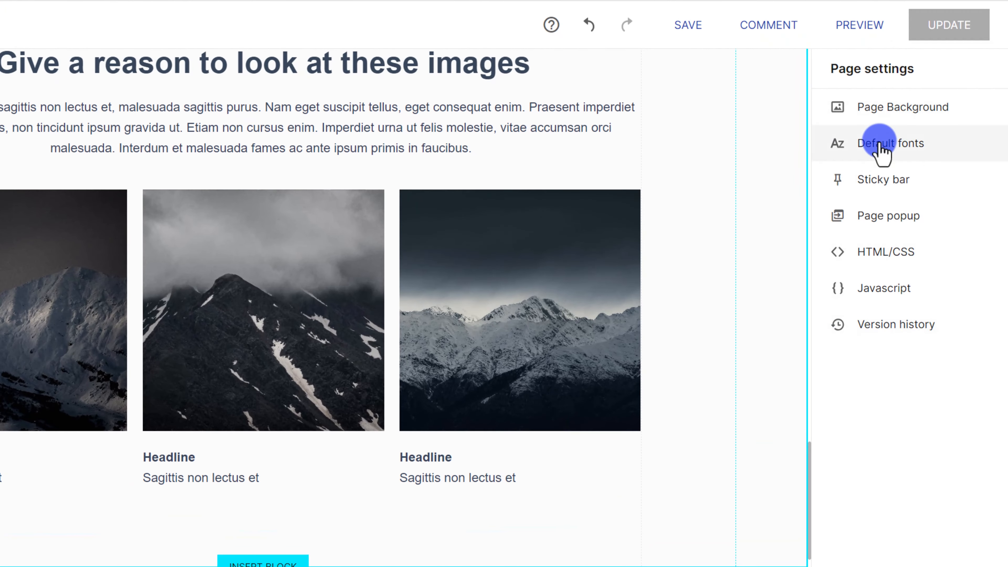
Review the page's default font settings and Page Background settings.
click(883, 148)
click(837, 68)
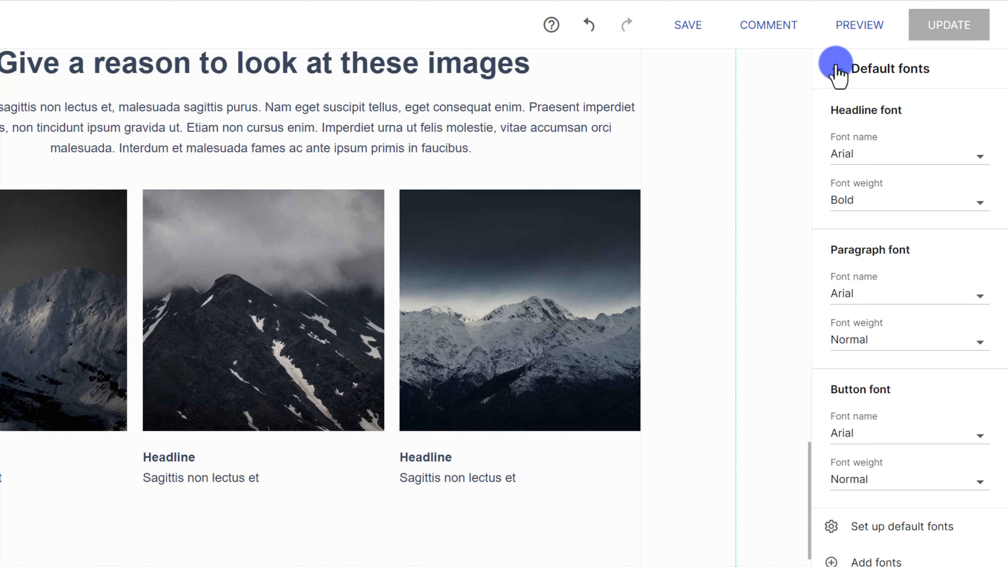
click(902, 74)
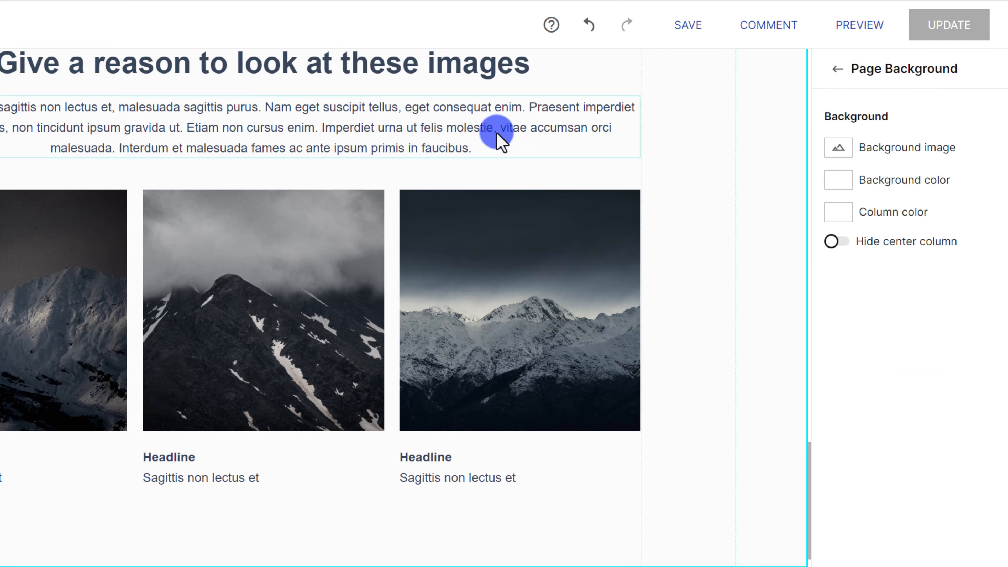
scroll(241, 334, up, 10)
scroll(196, 463, up, 15)
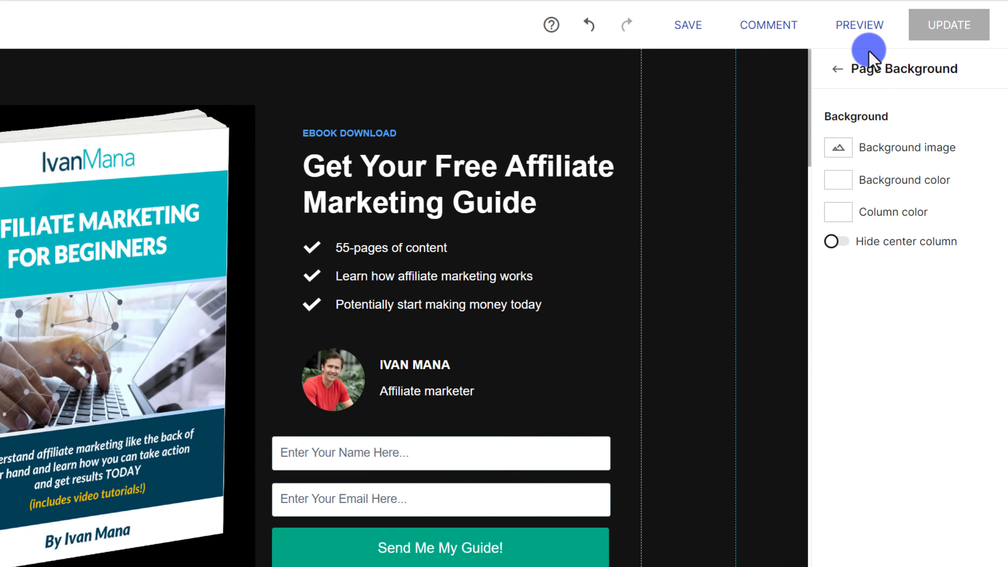
click(837, 67)
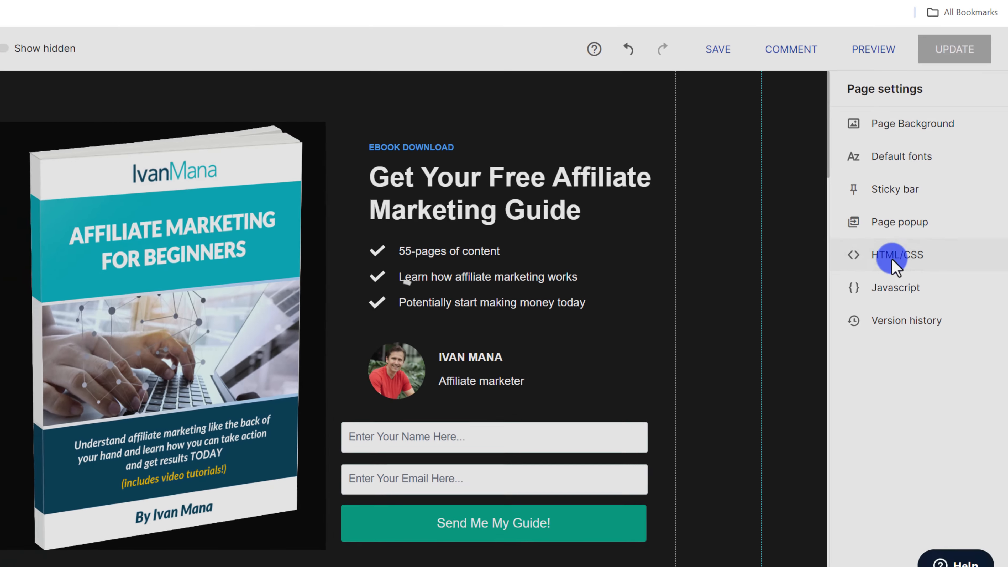
Inspect the custom HTML/CSS body and footer code and the Javascript editor, then open version history.
click(893, 263)
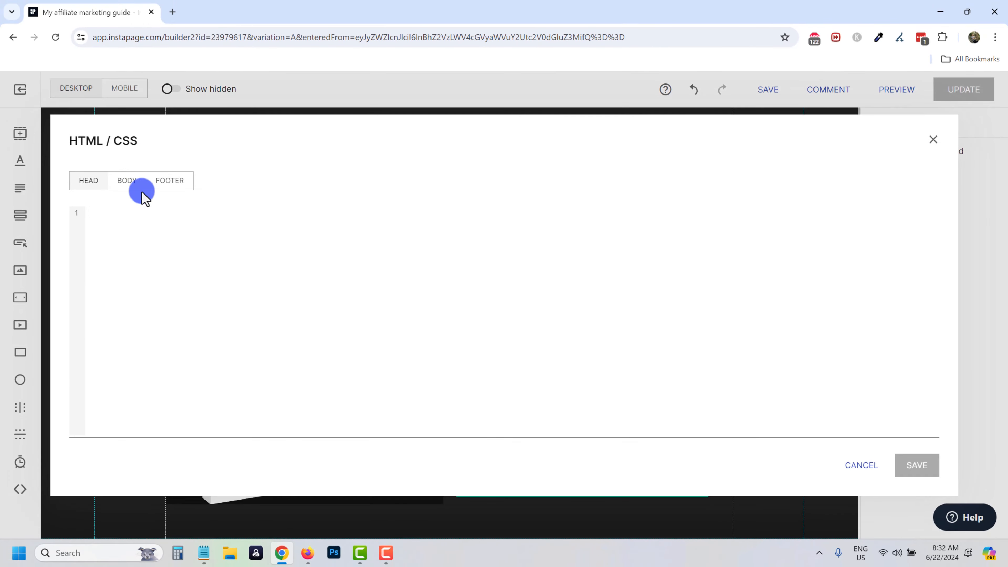
click(127, 193)
click(170, 187)
click(131, 249)
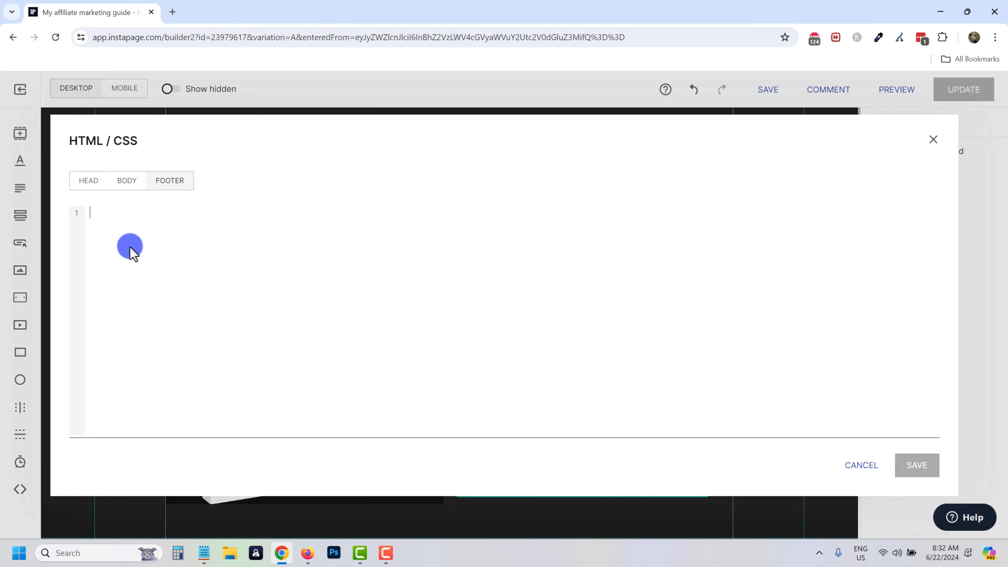
click(934, 139)
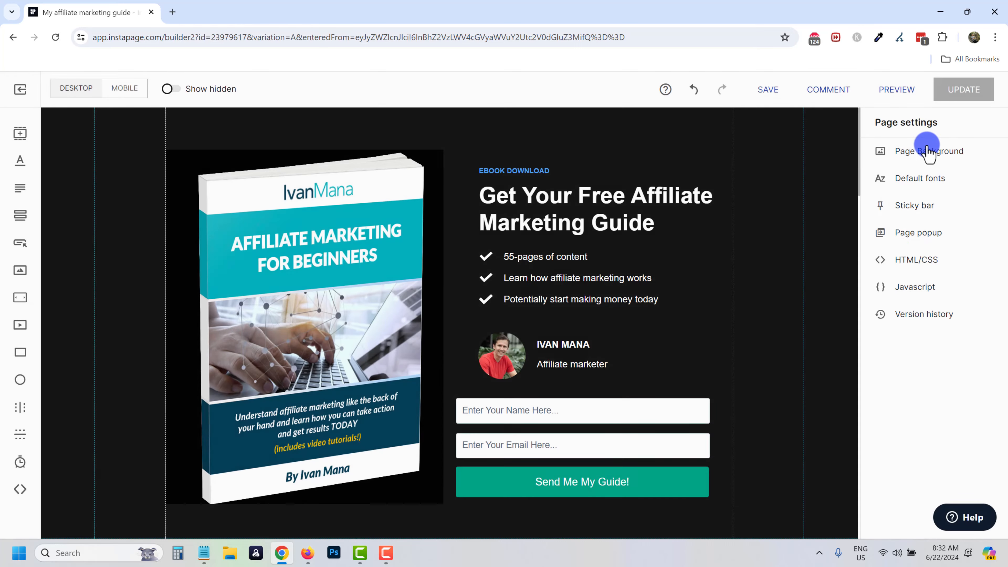
click(913, 286)
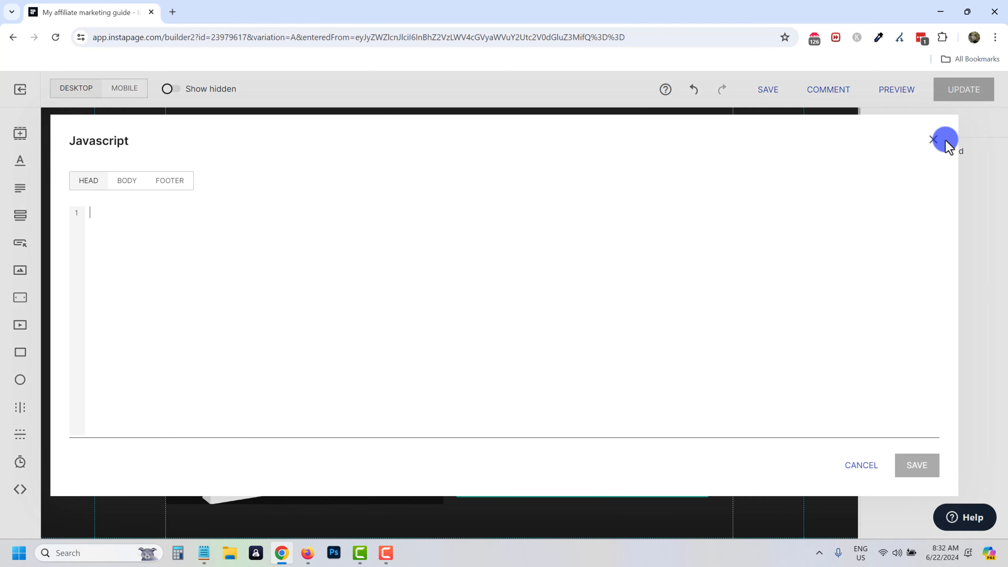
click(946, 140)
click(887, 315)
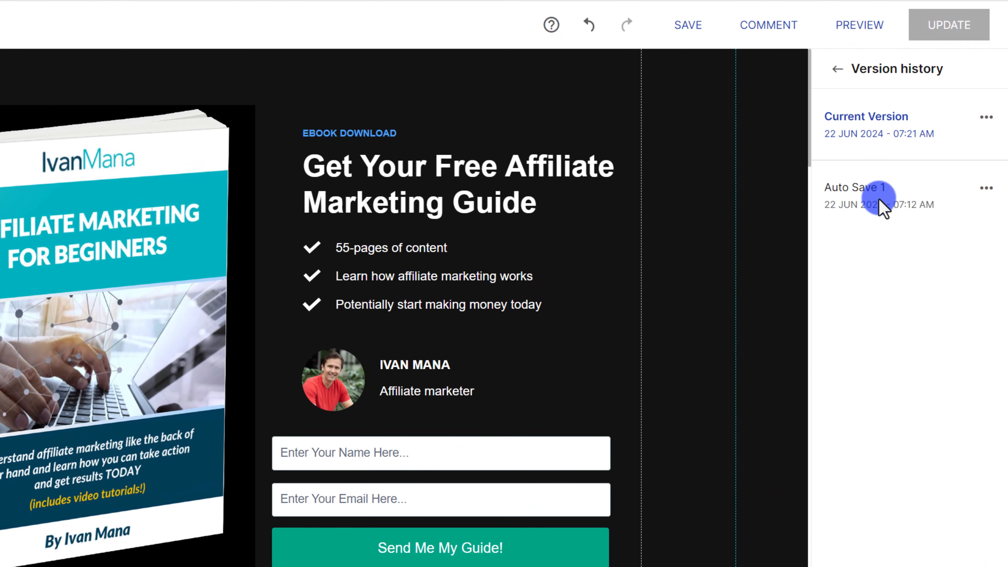
Restore the page to the Auto Save 1 version.
click(987, 188)
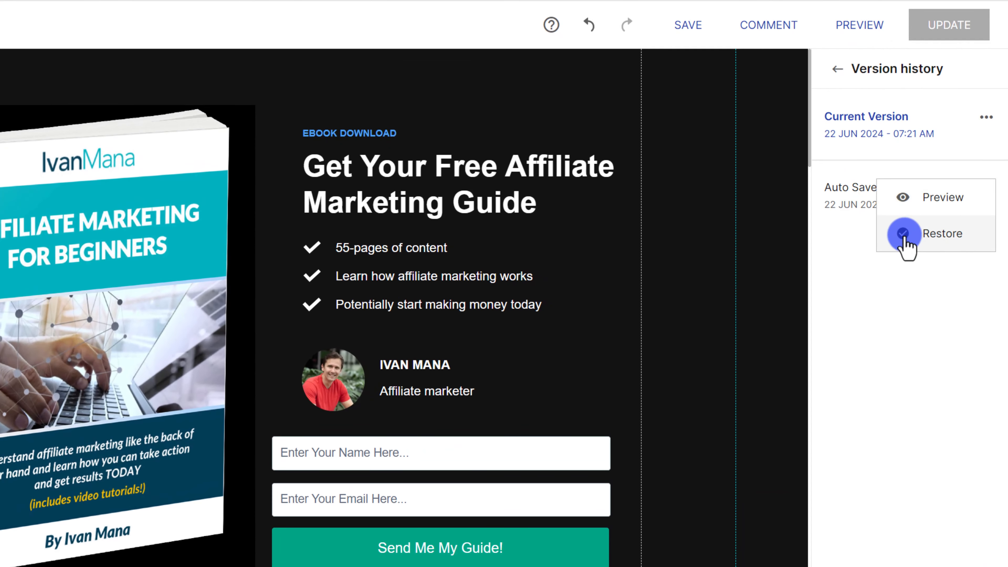
click(905, 237)
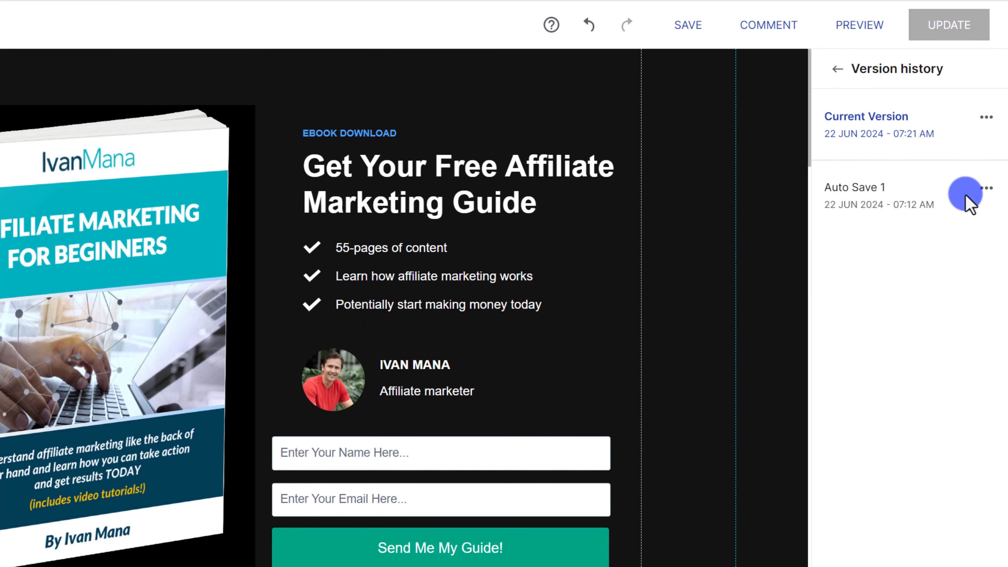
click(838, 71)
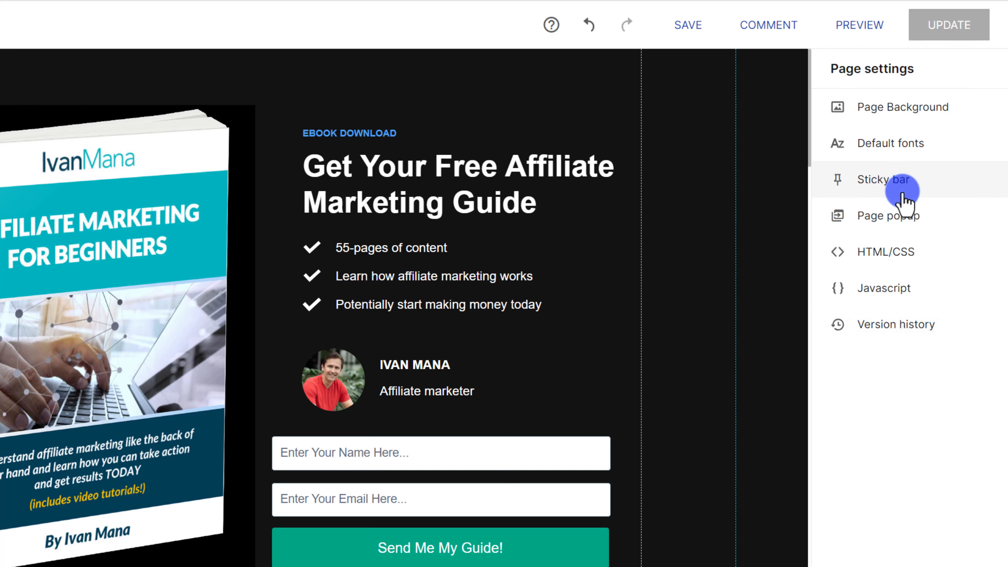
Enable the sticky header and sticky footer, both visible on Desktop & Mobile.
click(885, 187)
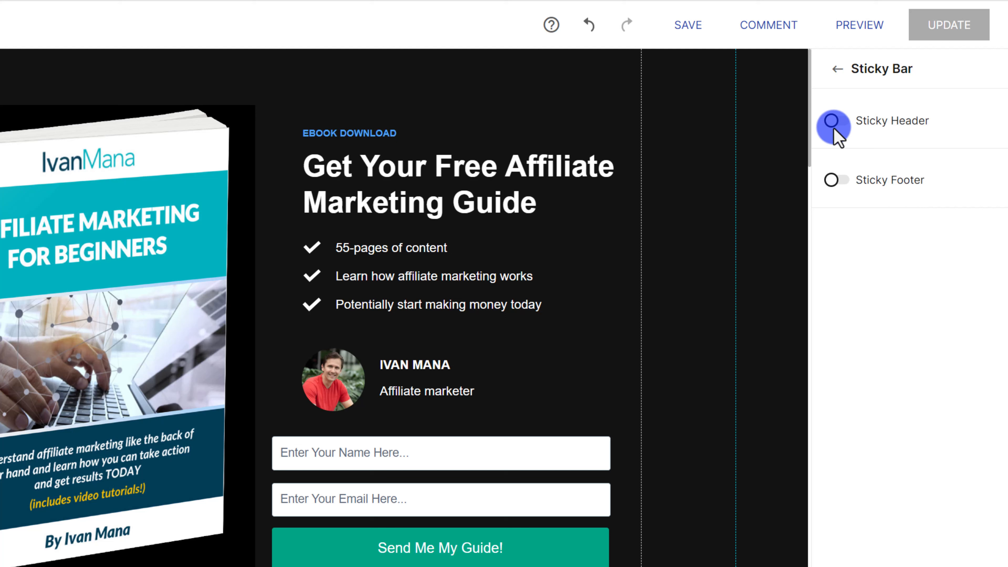
click(845, 124)
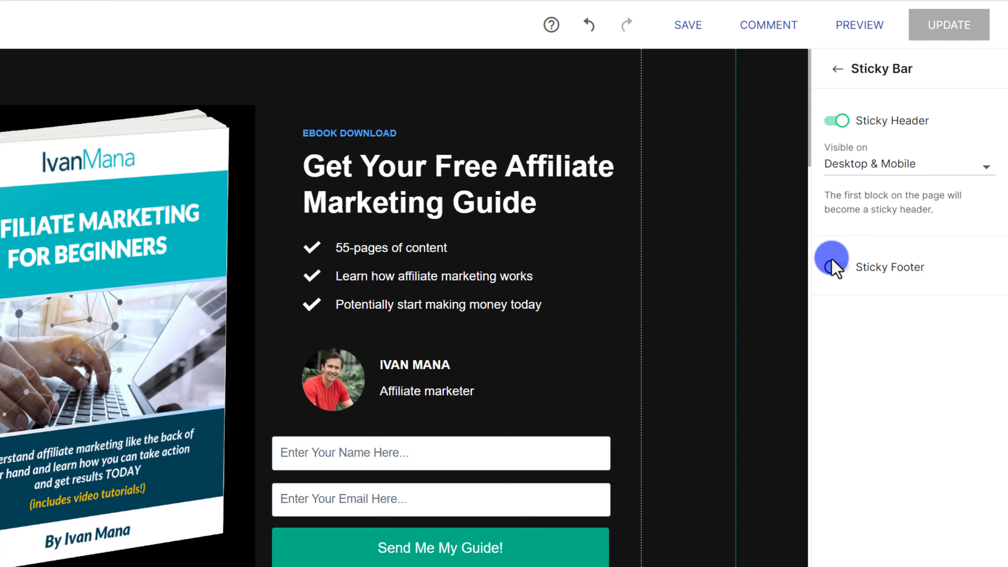
click(834, 266)
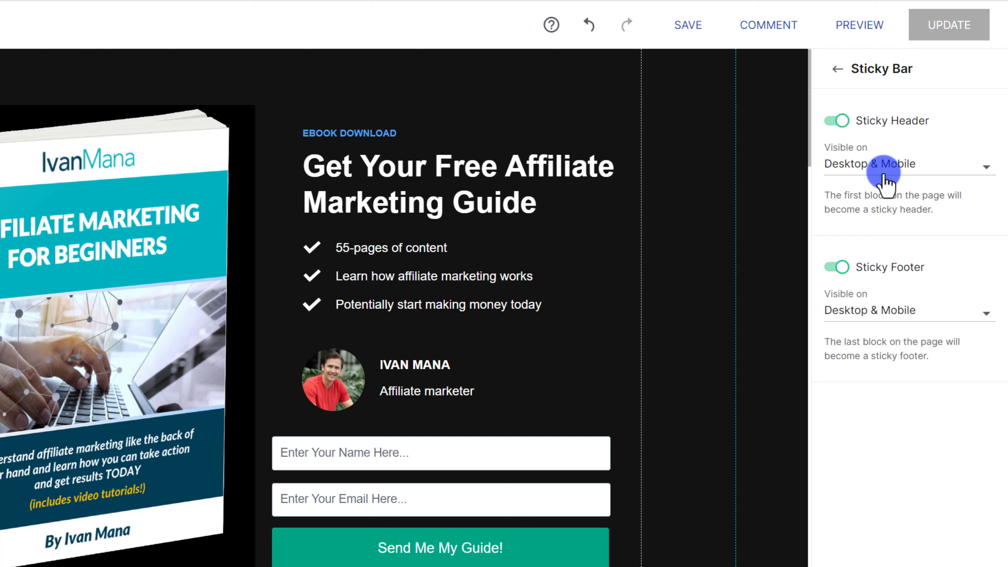
click(864, 176)
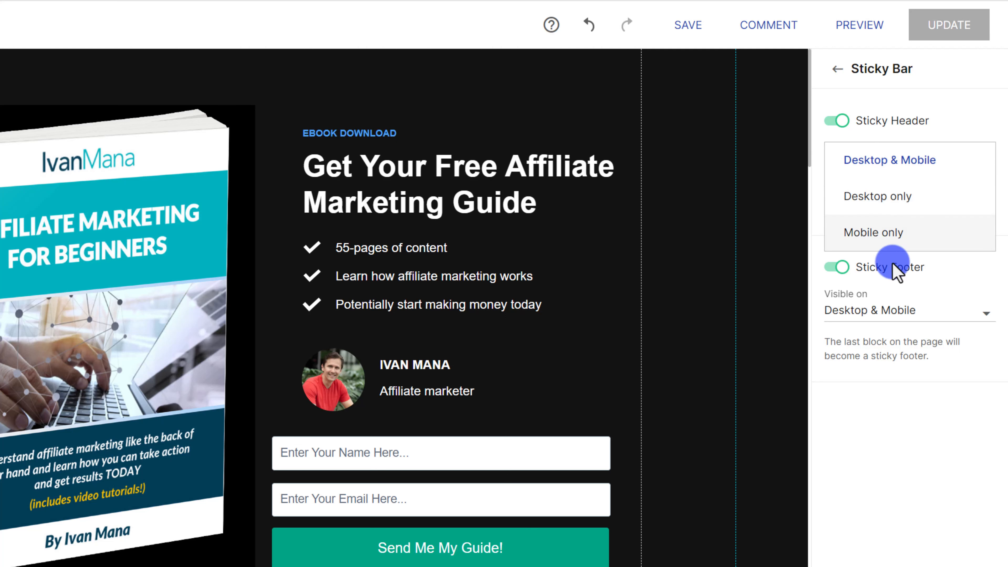
click(925, 423)
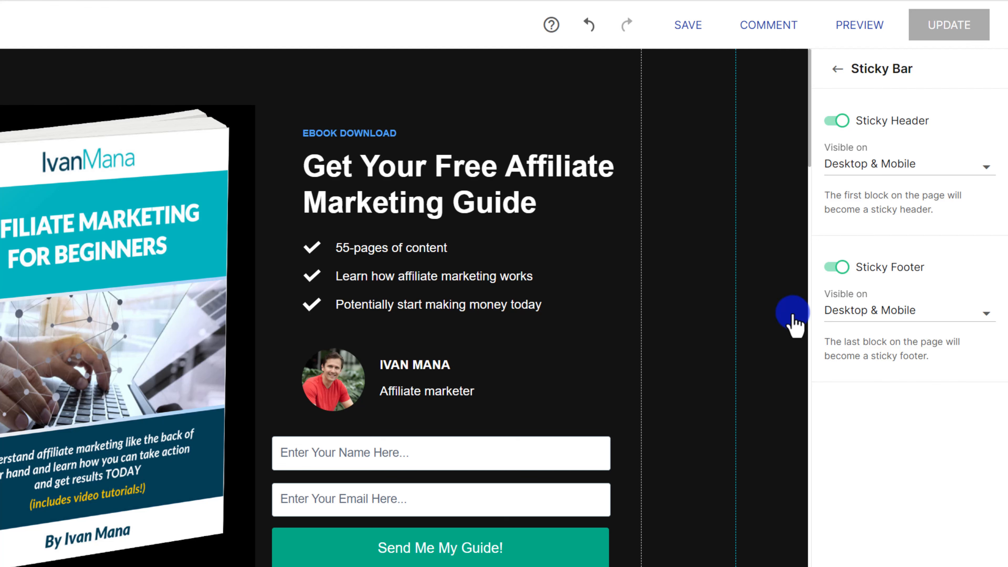
scroll(513, 259, down, 3)
scroll(540, 258, up, 3)
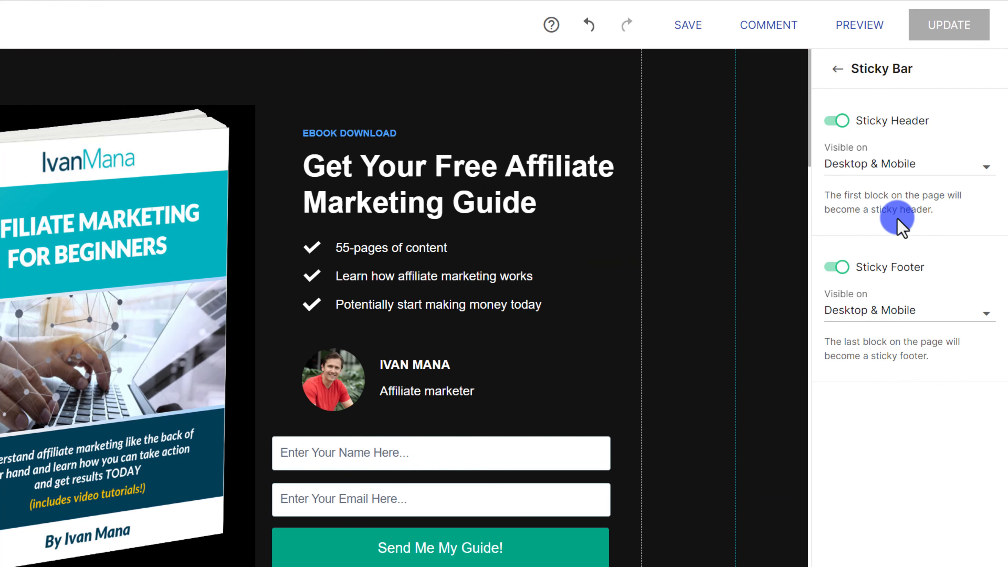
scroll(277, 363, down, 5)
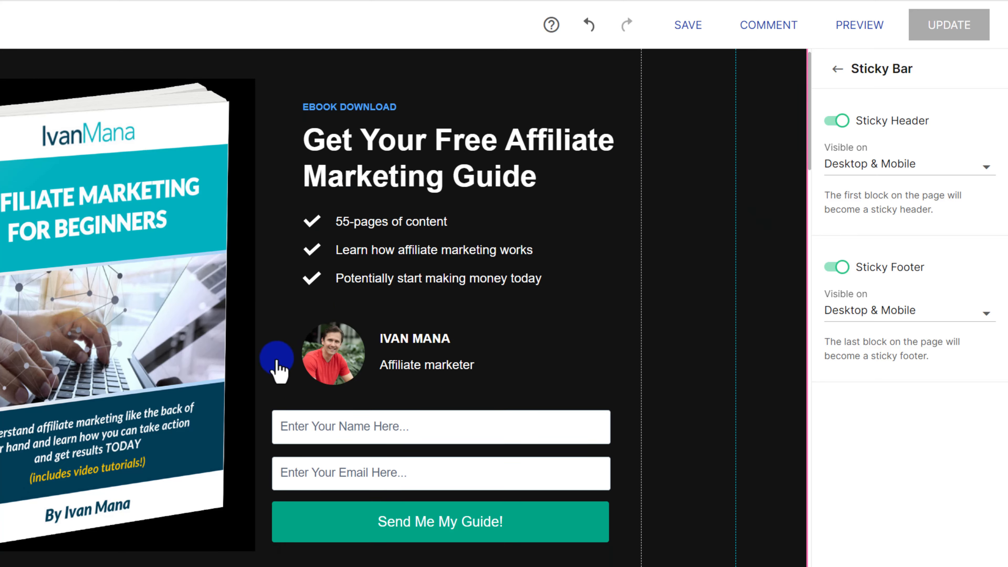
scroll(278, 238, up, 5)
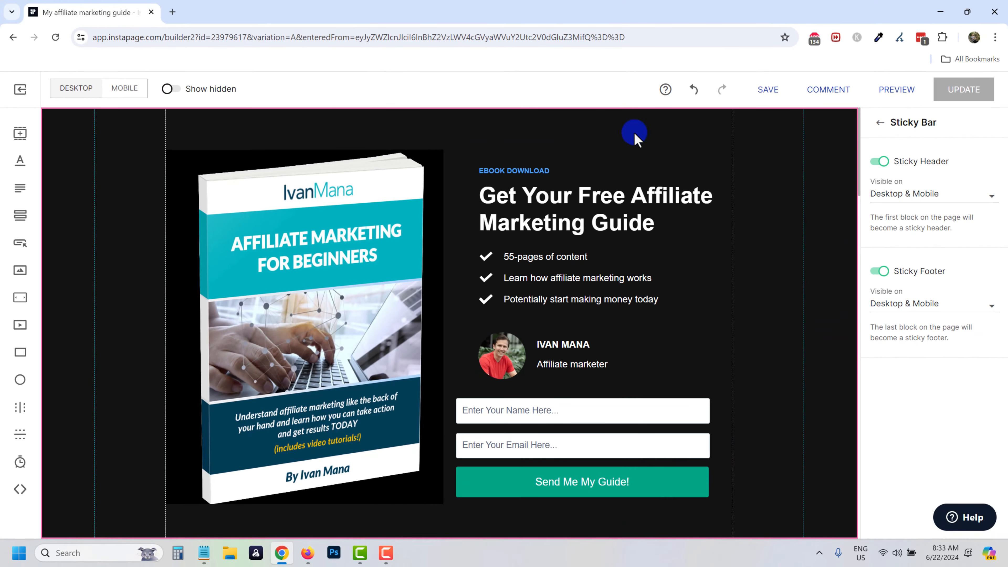
Insert a new empty block from My Blocks at the top of the page and shrink it to a thin strip.
click(492, 134)
click(440, 116)
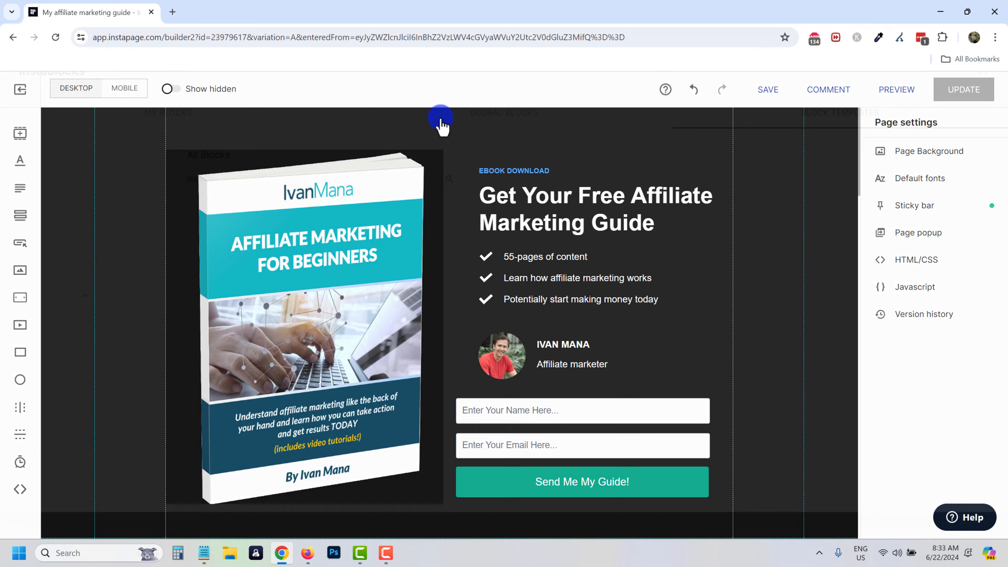
click(168, 141)
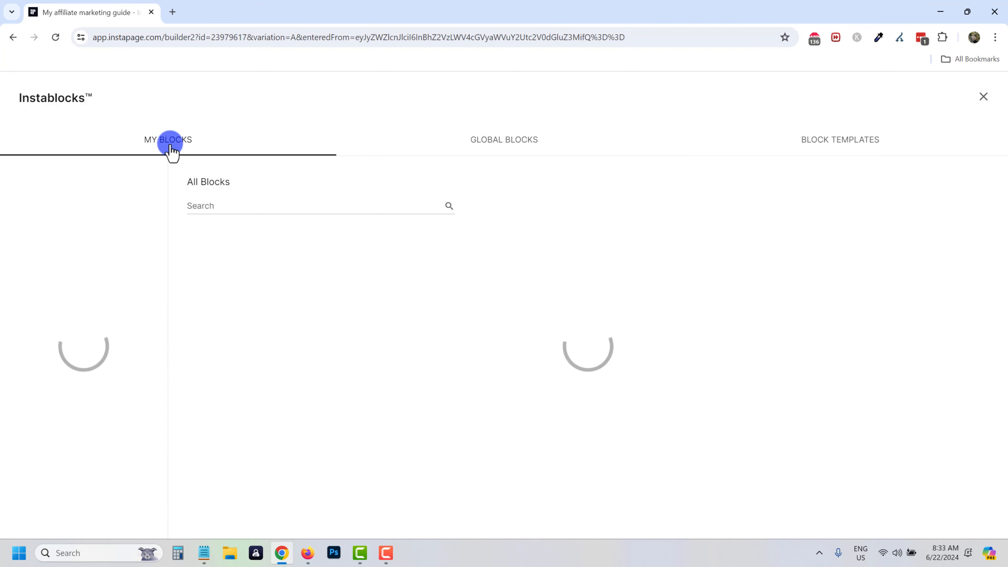
click(314, 343)
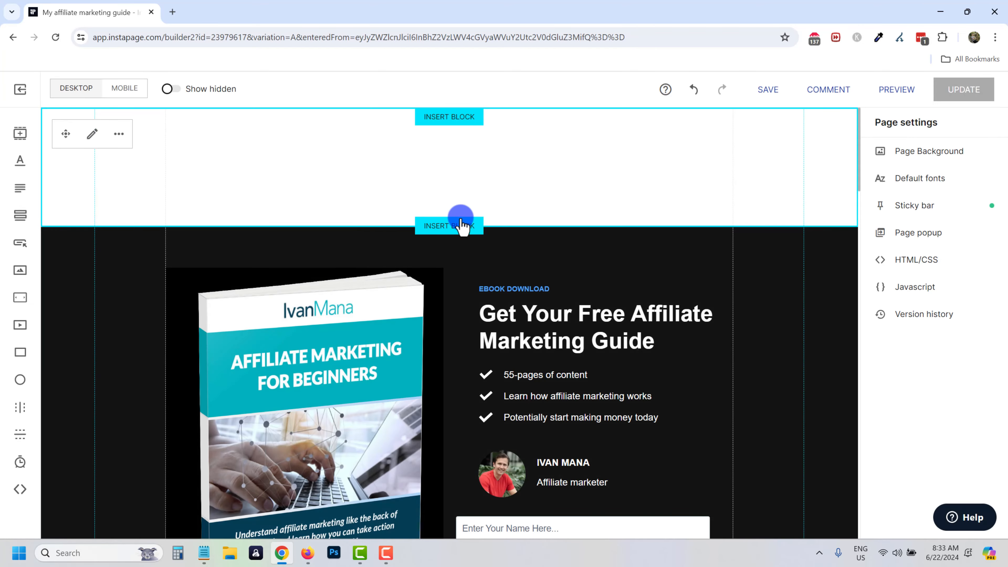
drag(553, 225, 587, 145)
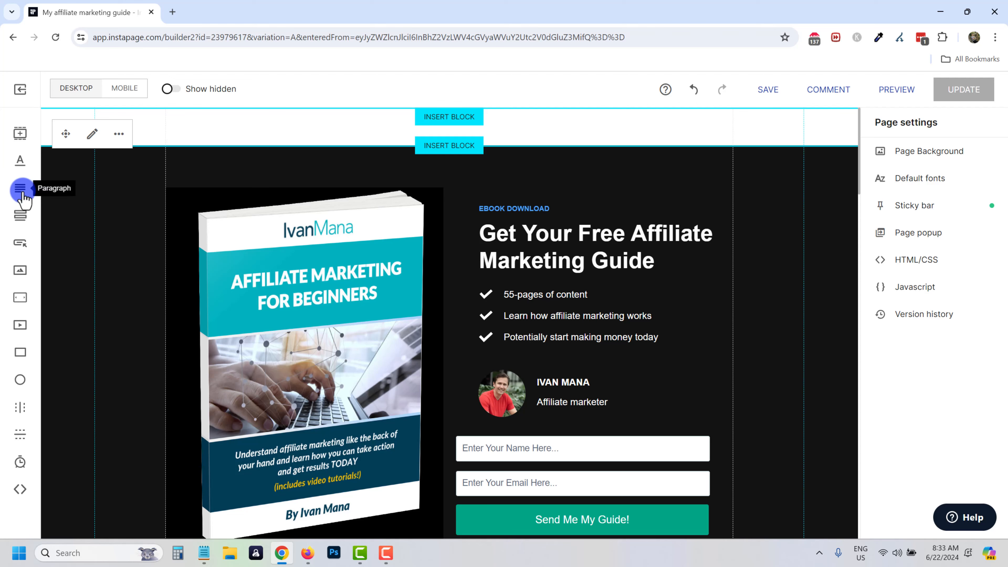
Add a paragraph reading 'Limited time offer discount. Click here to get 20% off on your first course.'.
drag(23, 195, 767, 127)
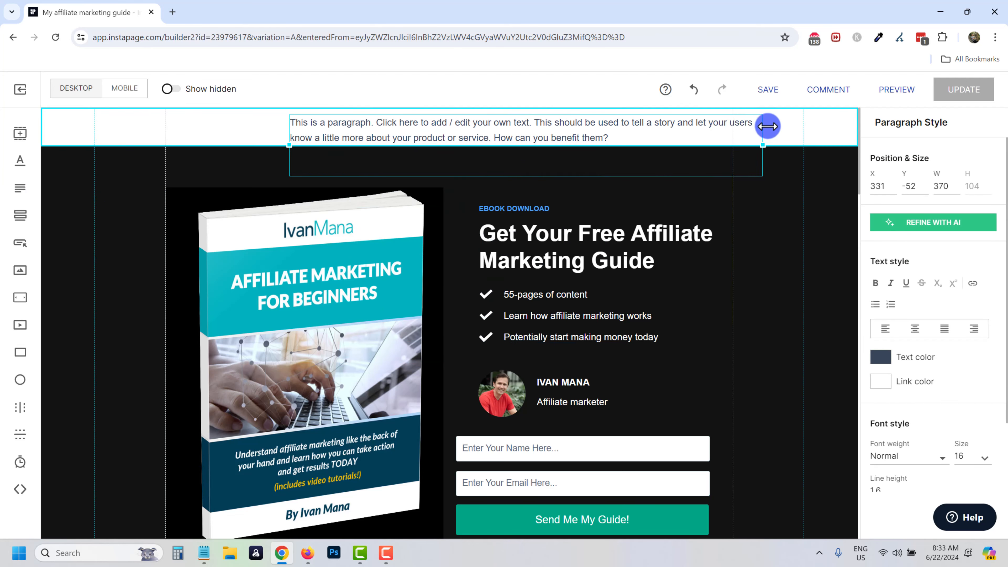
drag(668, 131, 590, 129)
double_click(446, 131)
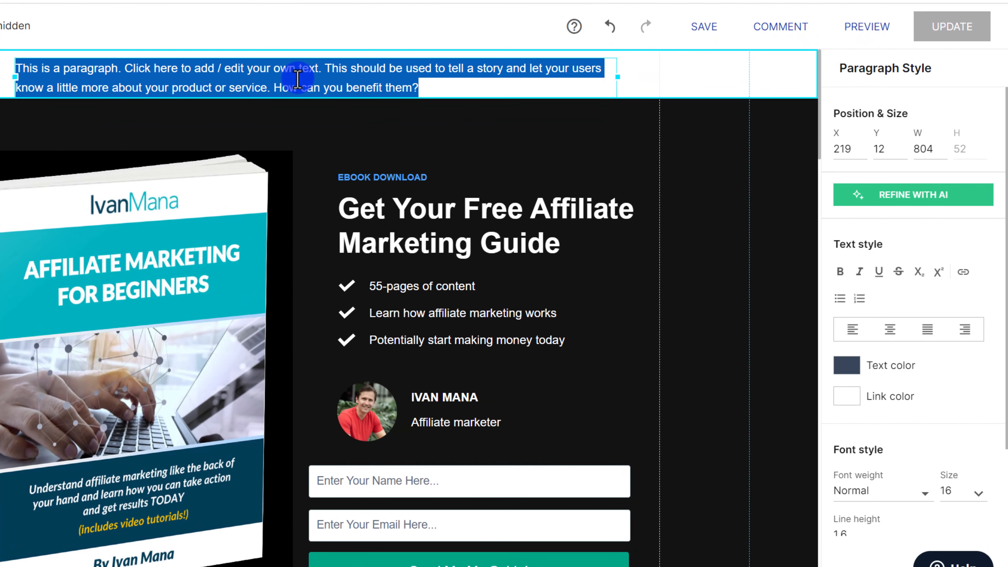
key(BackSpace)
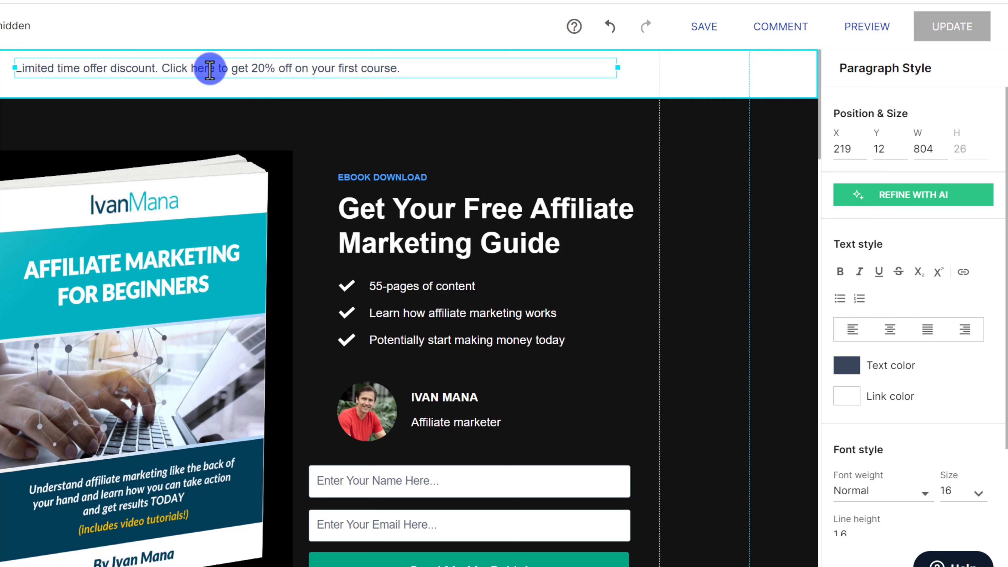
drag(162, 68, 214, 68)
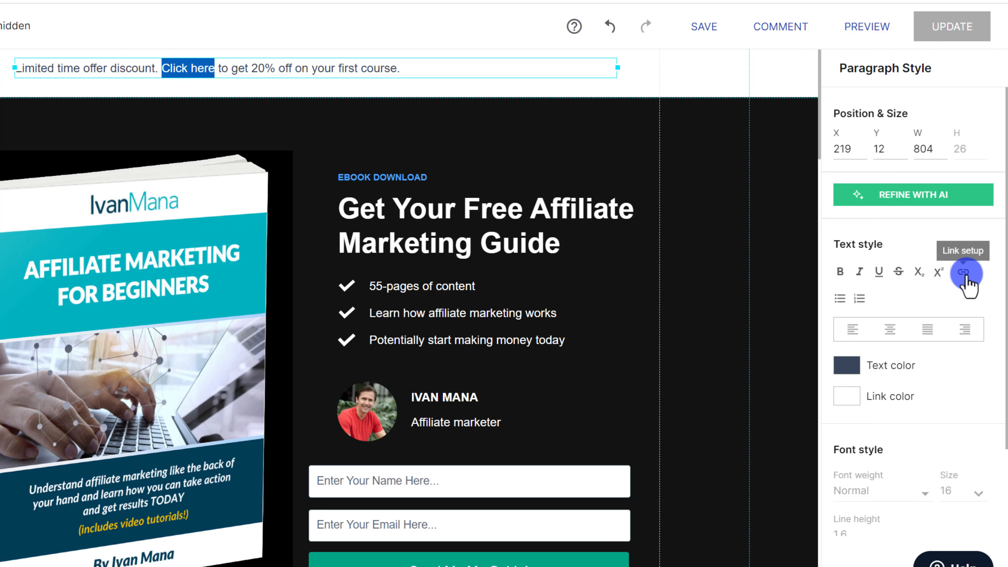
Link the words 'Click here' to an outside URL pointing to the personal website.
click(964, 272)
click(875, 131)
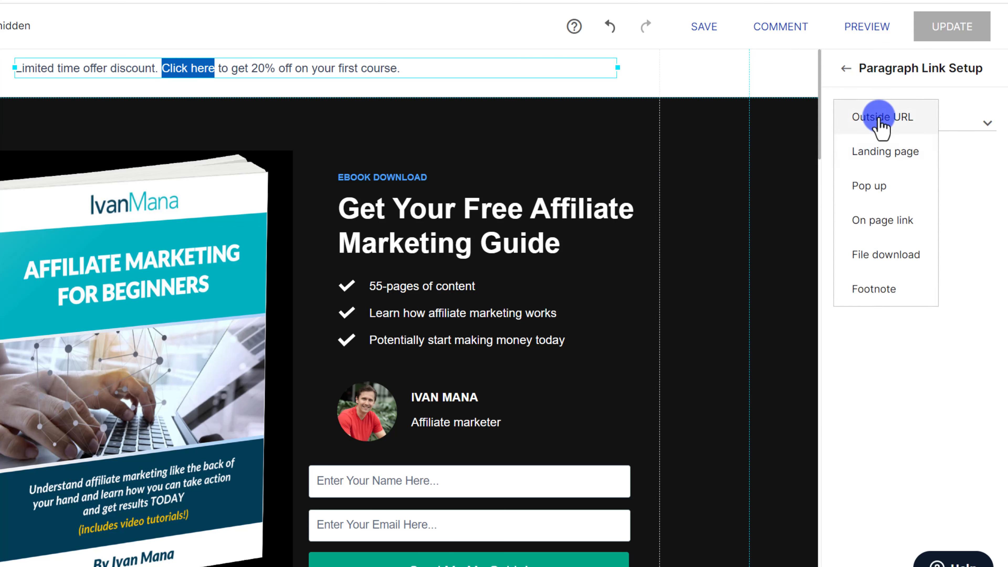
click(882, 126)
click(860, 182)
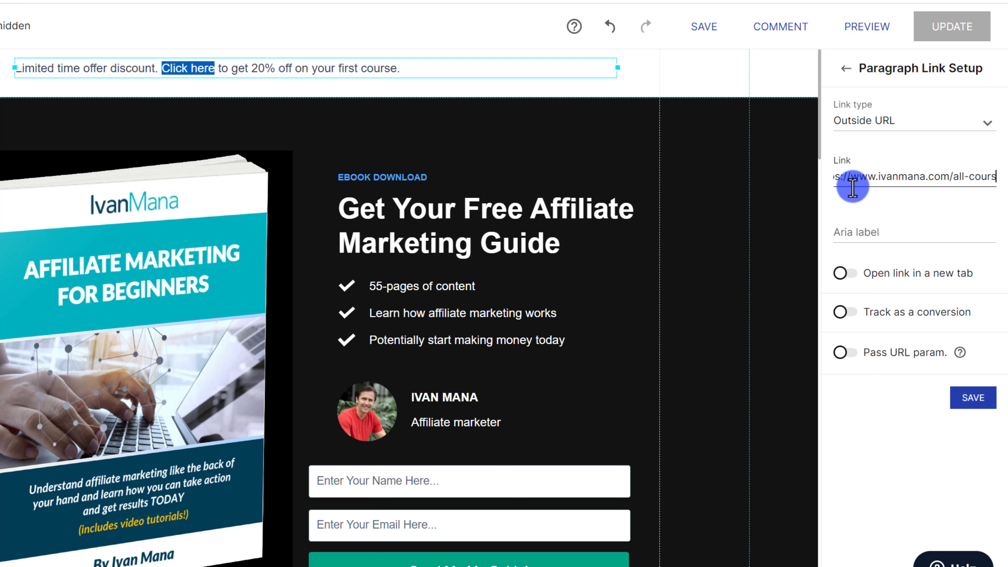
click(973, 397)
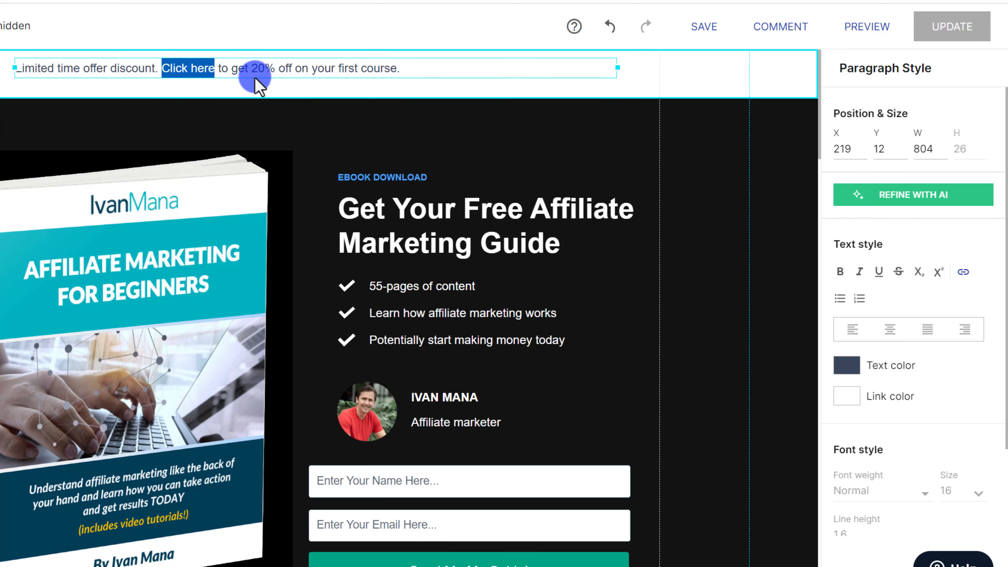
Move the banner text further to the right.
click(252, 70)
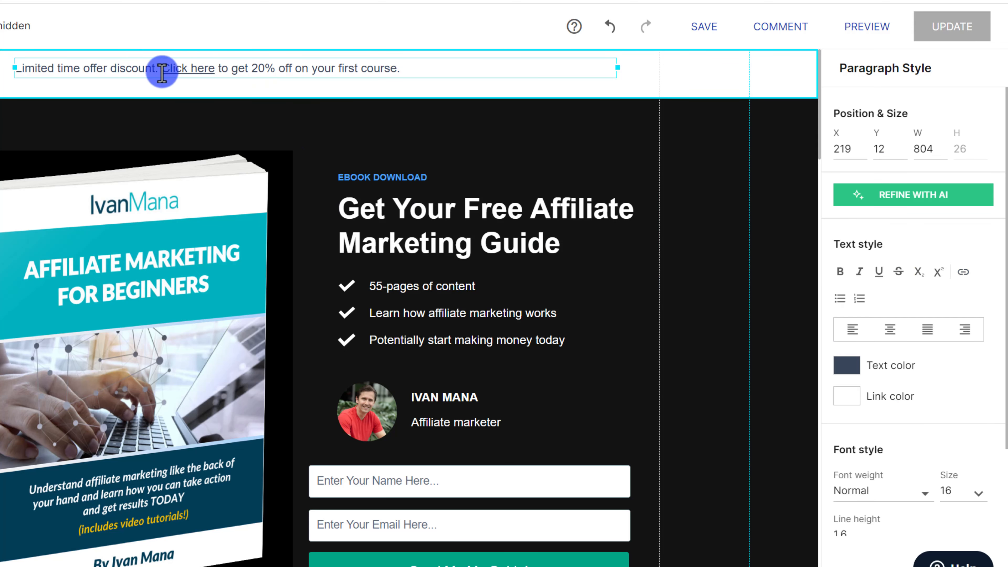
click(286, 118)
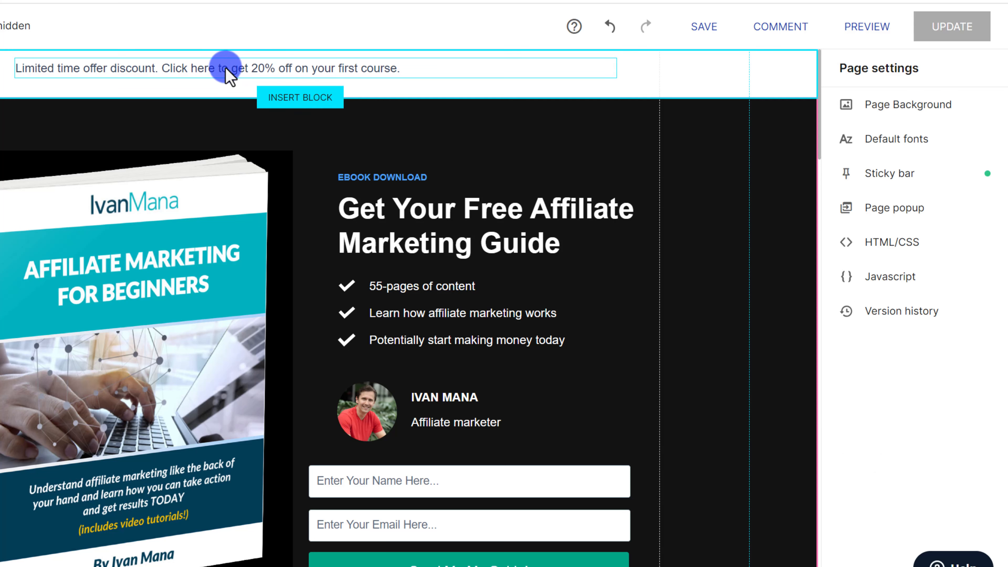
click(233, 68)
drag(215, 68, 265, 68)
double_click(248, 68)
click(213, 68)
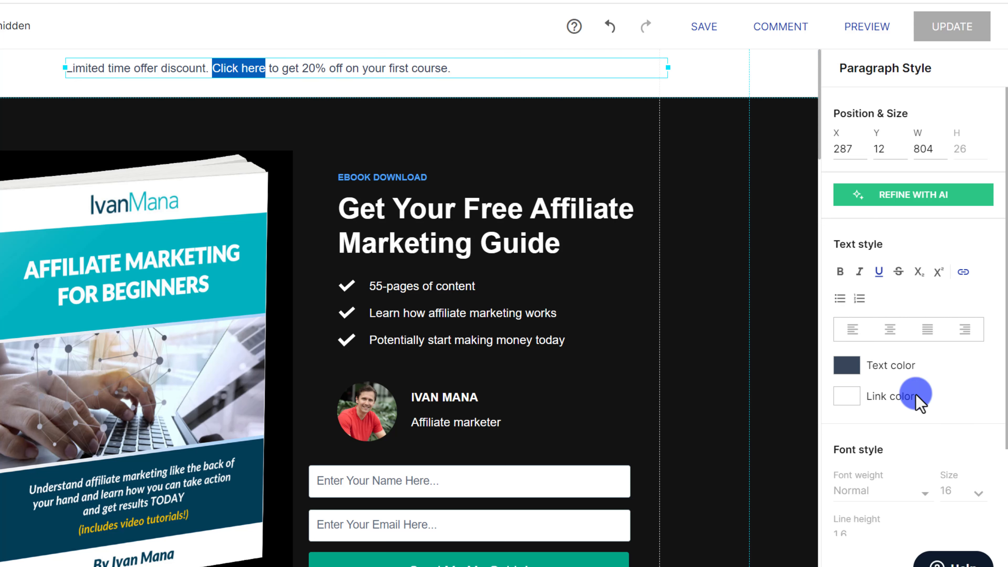
Change the 'Click here' link colour to a deep blue.
click(847, 366)
click(858, 393)
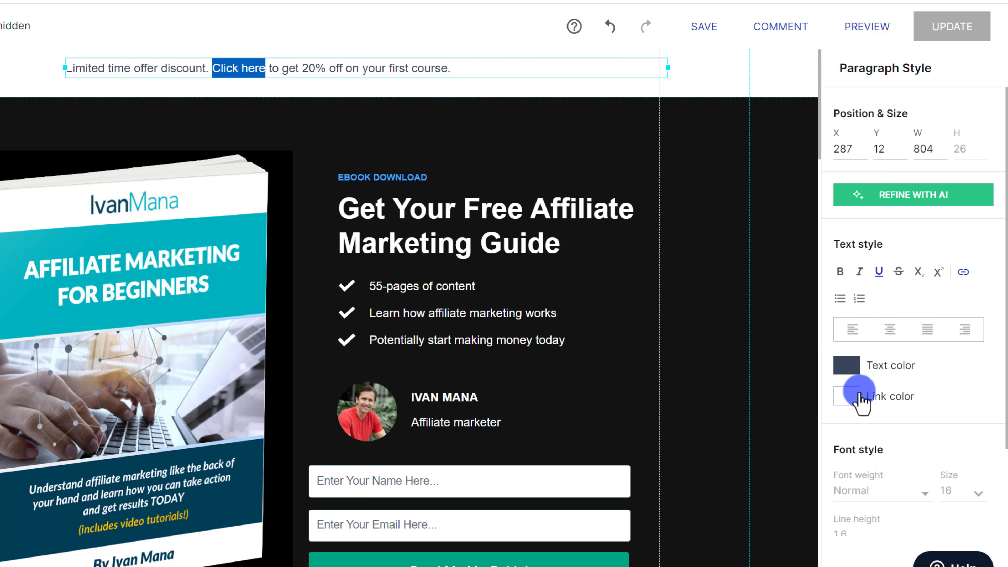
click(848, 397)
click(909, 234)
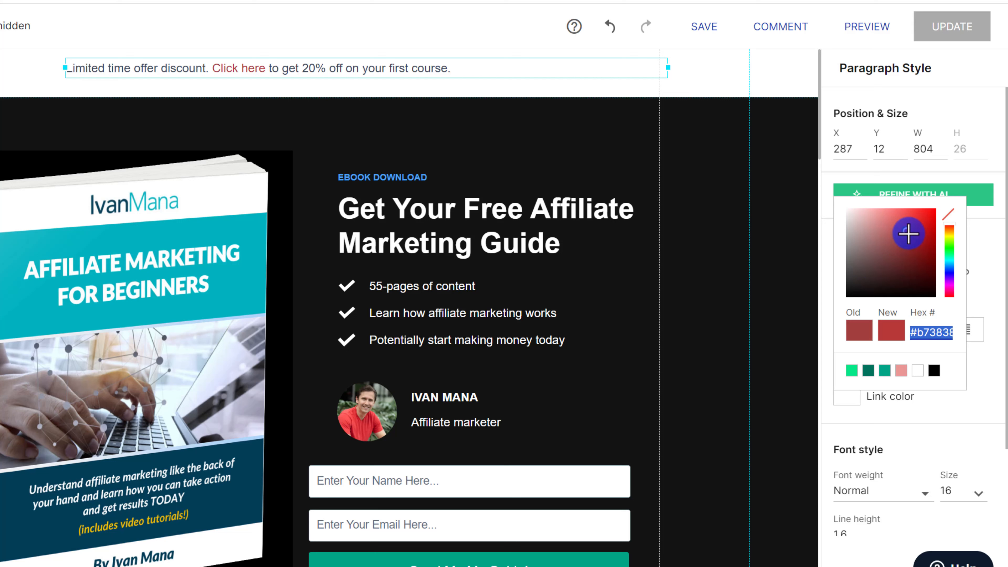
click(896, 242)
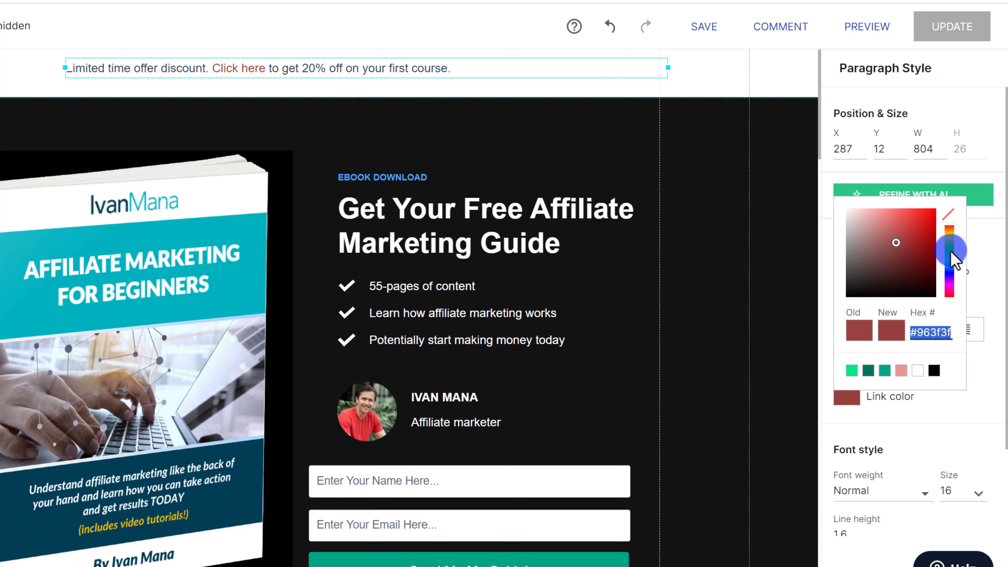
drag(948, 225, 949, 273)
mouse_move(912, 225)
mouse_down()
mouse_move(900, 225)
mouse_move(929, 250)
mouse_up()
click(682, 209)
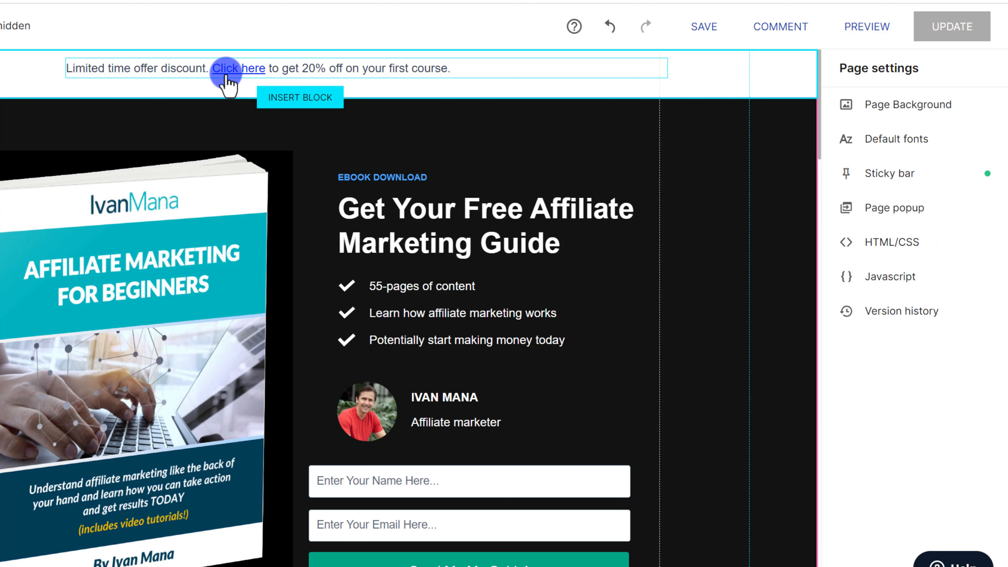
Narrow the discount text box, move it toward the bar's centre, and centre-align the text.
drag(379, 68, 404, 72)
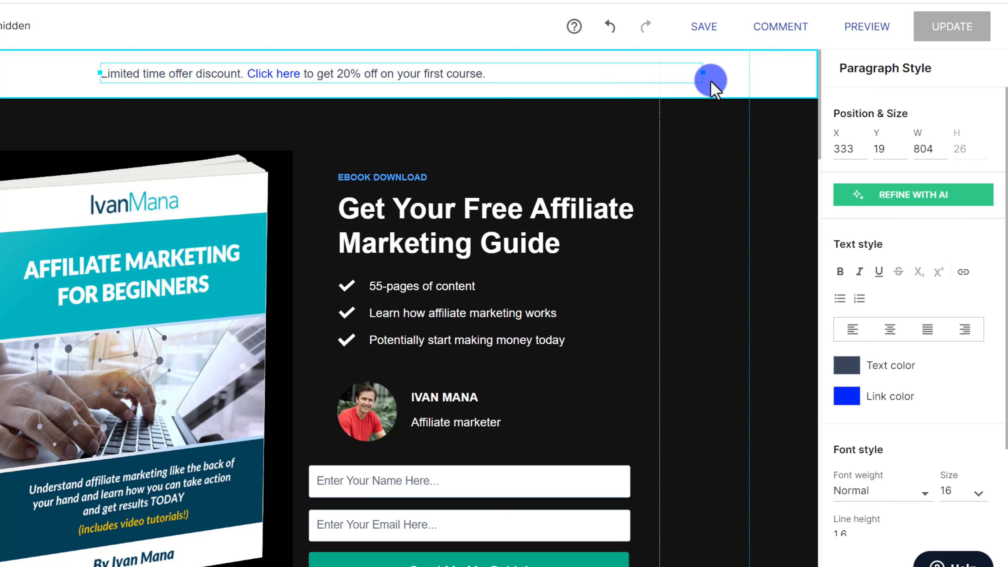
drag(702, 73, 490, 76)
drag(407, 74, 432, 71)
click(890, 330)
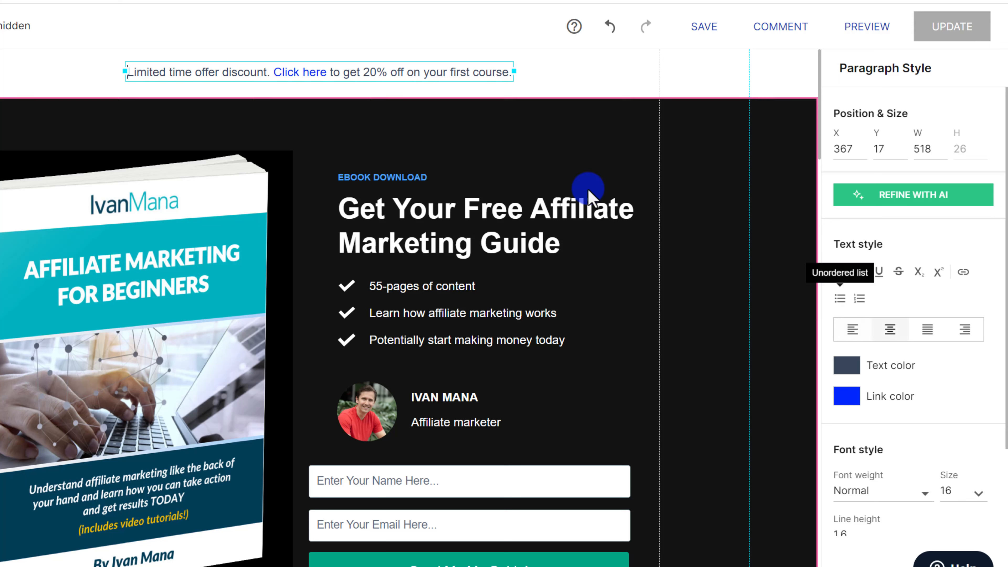
Fine-tune the text box position with small drags and arrow nudges, then bring up Sticky bar settings.
click(391, 74)
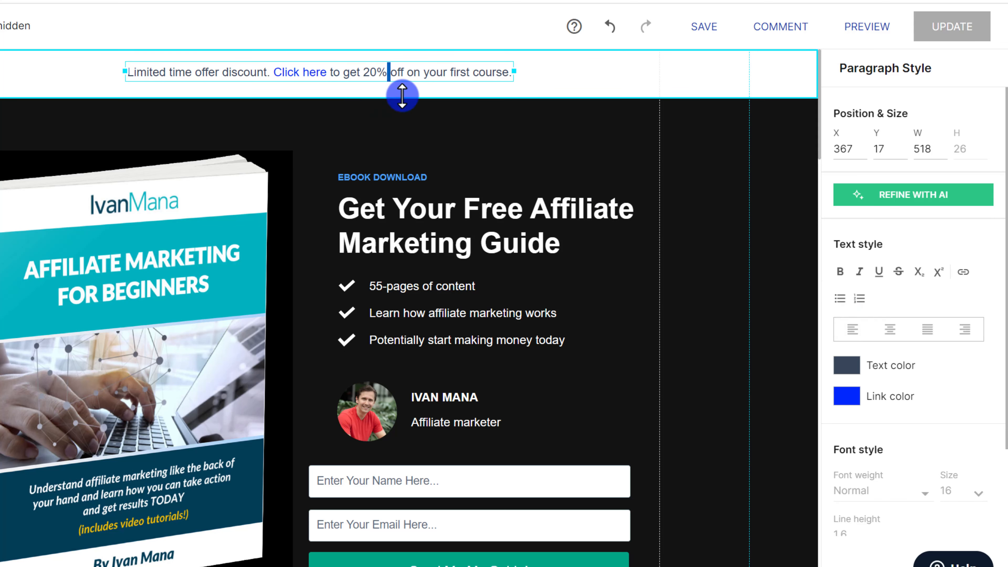
click(404, 163)
mouse_move(402, 76)
mouse_down()
mouse_move(346, 71)
mouse_move(410, 76)
mouse_up()
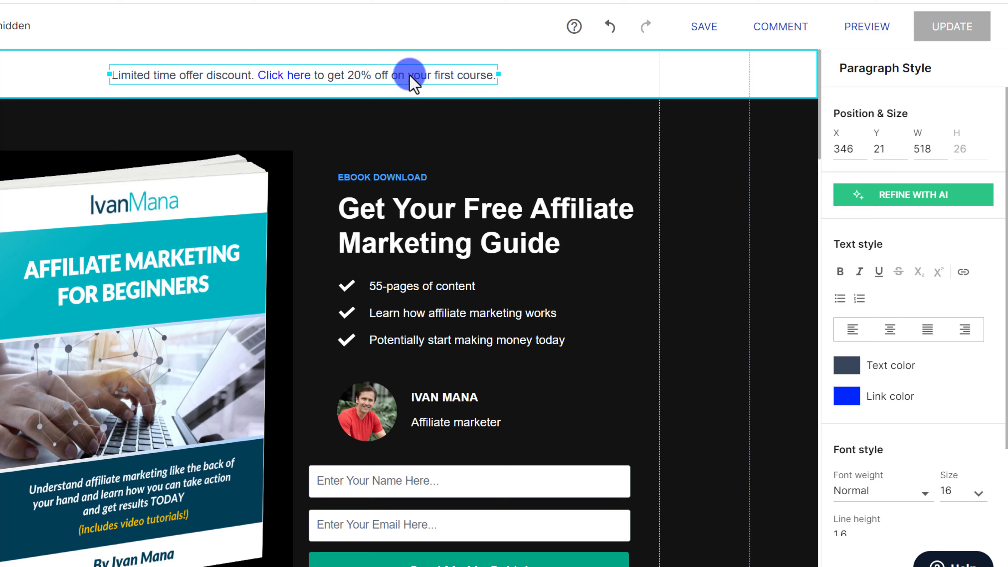
key(Down)
key(Up)
click(350, 130)
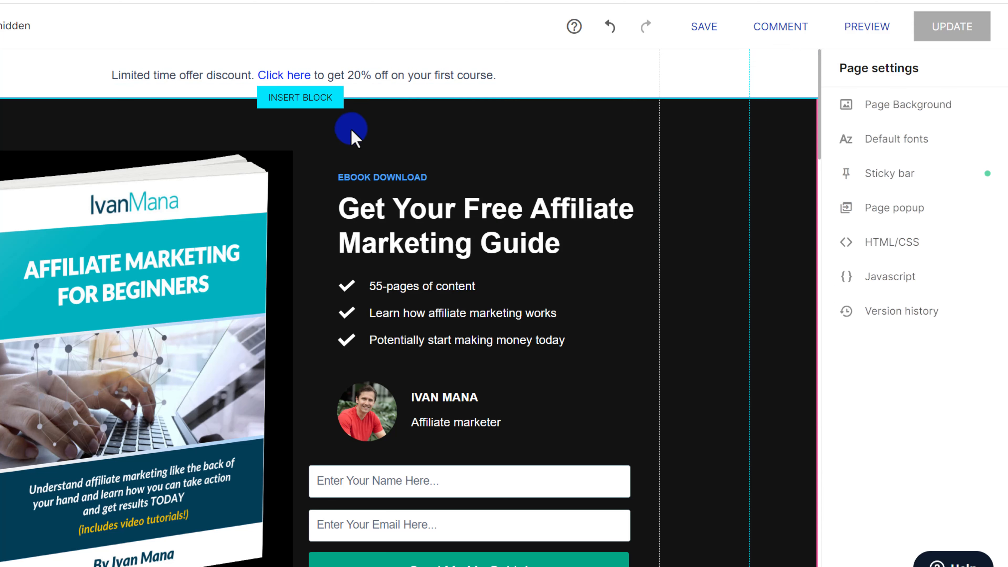
scroll(462, 177, down, 3)
scroll(462, 179, up, 3)
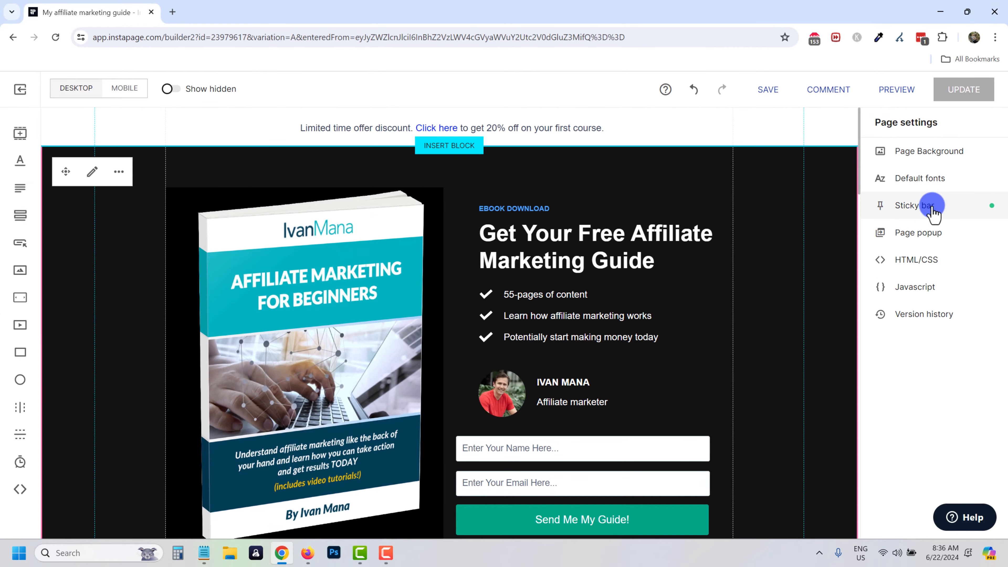
click(933, 207)
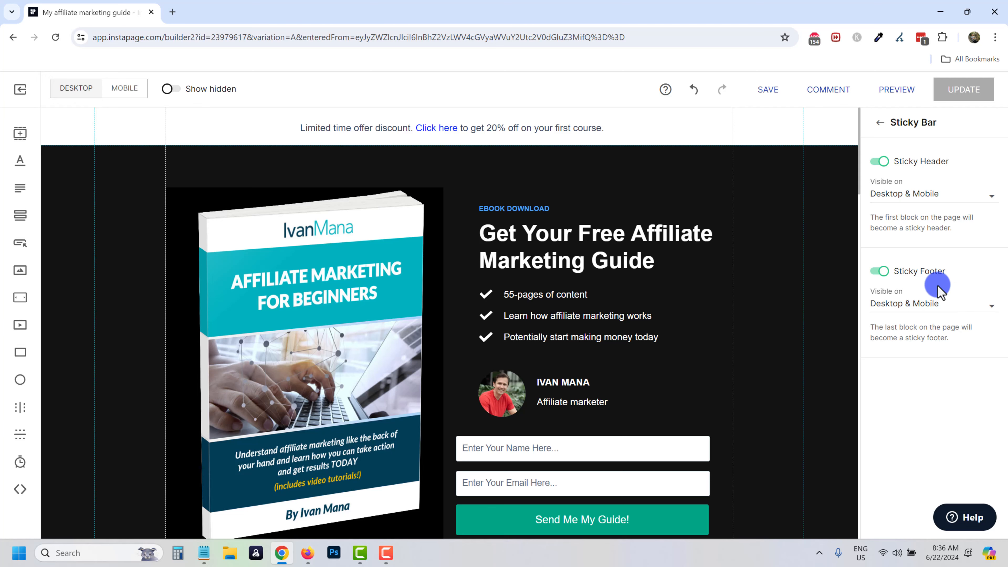
Scroll down to check the sticky footer at the page bottom, then back up.
scroll(693, 332, down, 20)
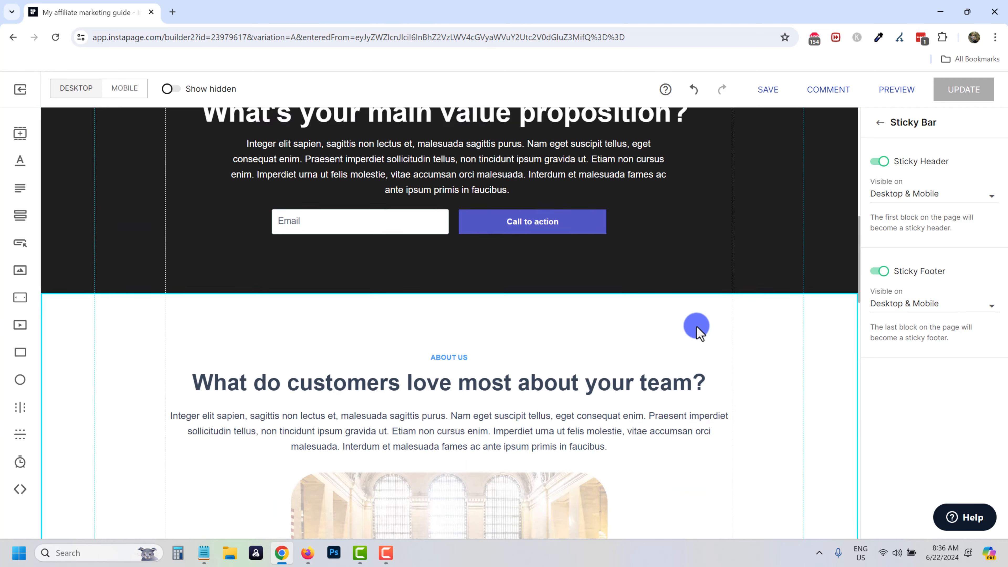
scroll(696, 329, down, 12)
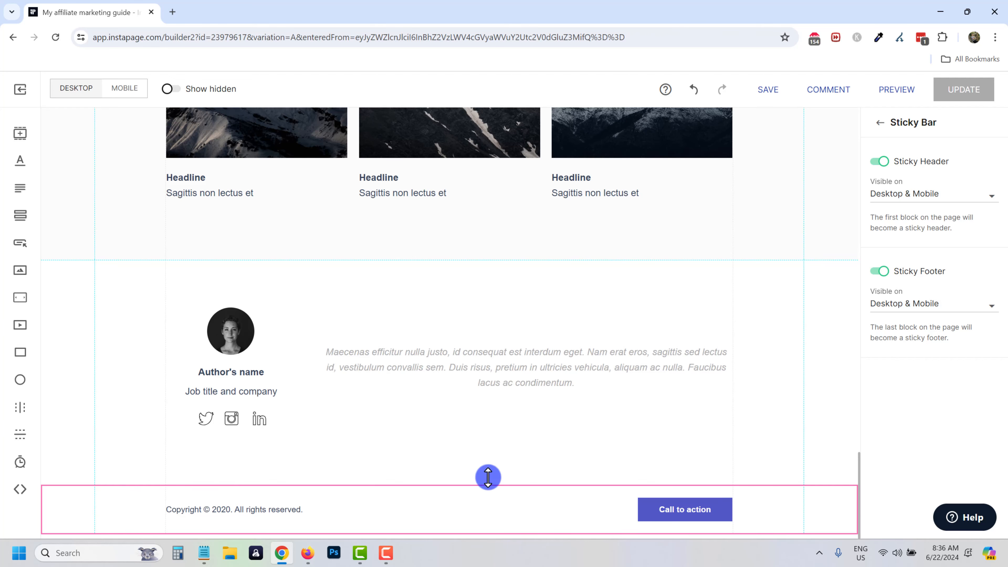
scroll(709, 286, up, 15)
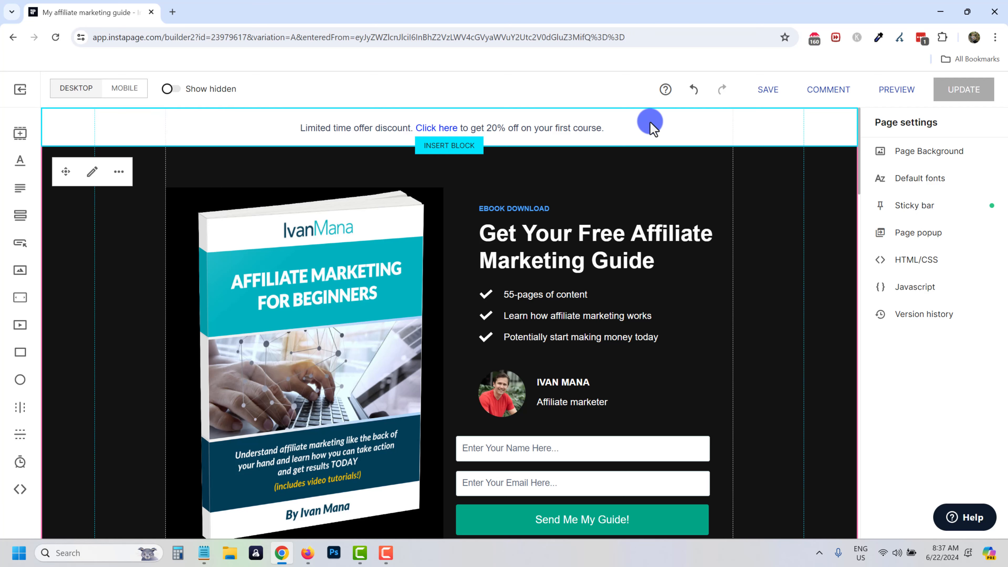
Set the sticky header bar's background colour to white (#ffffff).
click(93, 136)
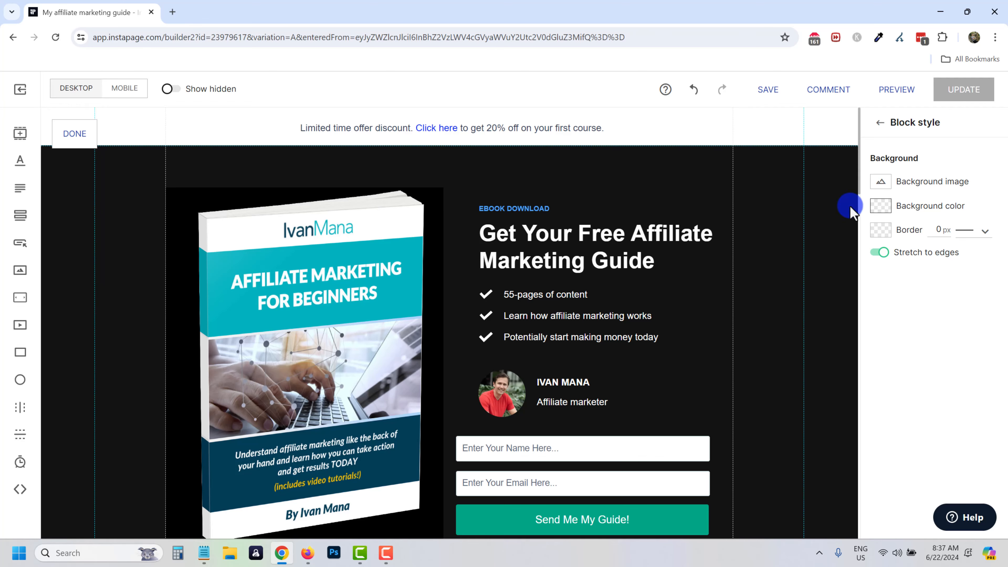
click(410, 129)
click(591, 115)
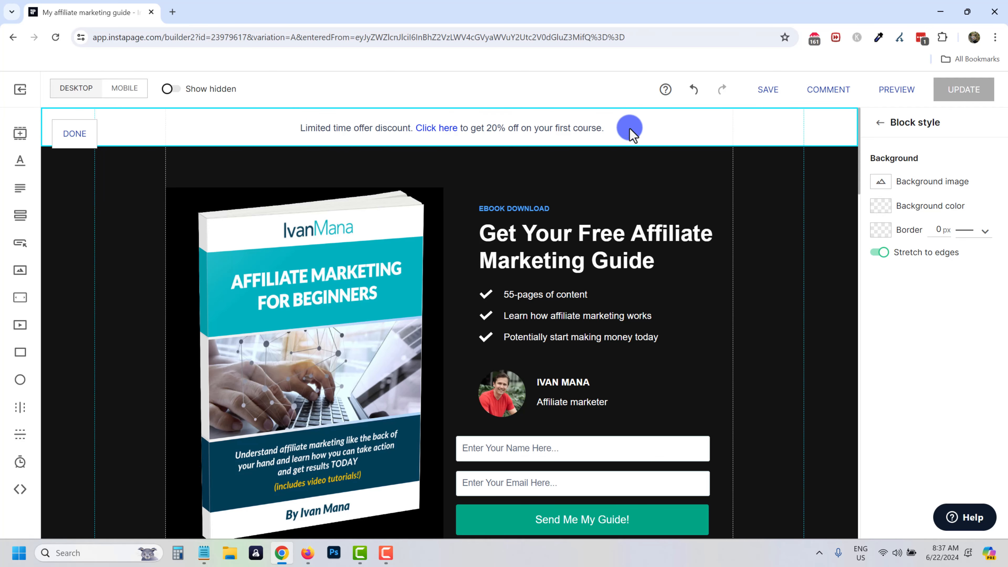
scroll(564, 198, down, 3)
scroll(555, 179, up, 3)
click(723, 135)
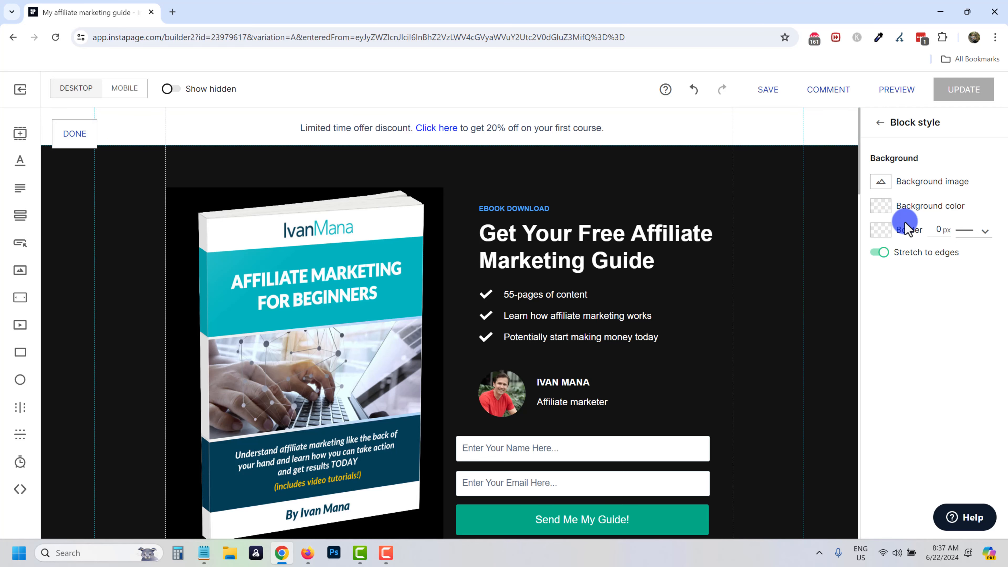
click(881, 209)
drag(899, 248, 866, 212)
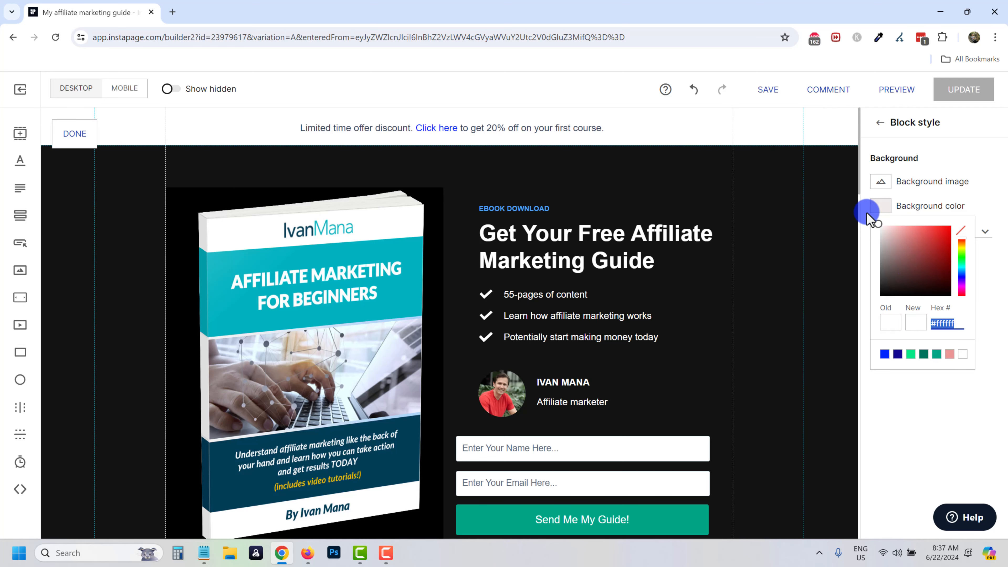
click(974, 150)
Review the page with the white bar and save it.
scroll(604, 190, down, 2)
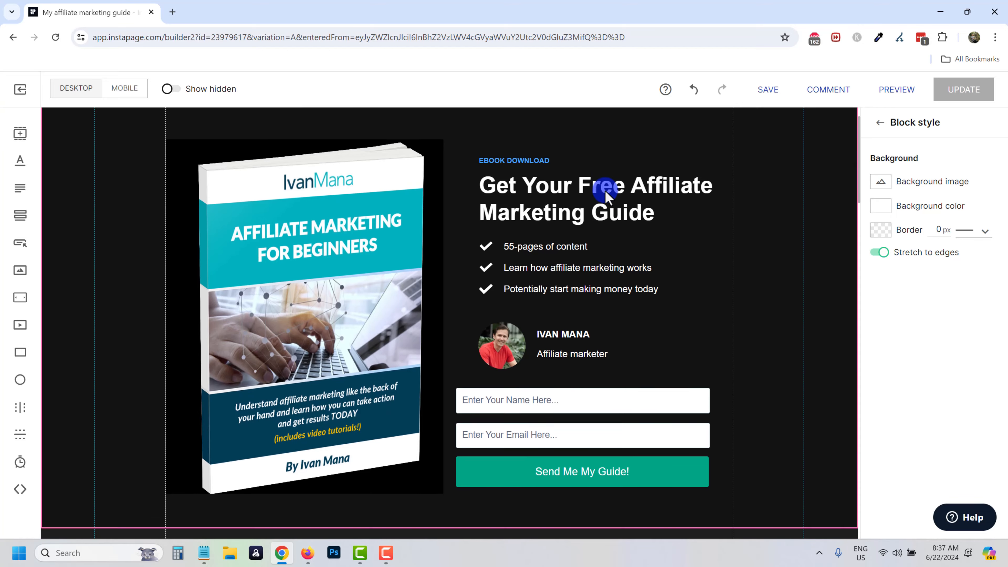
scroll(604, 190, up, 1)
scroll(605, 189, up, 1)
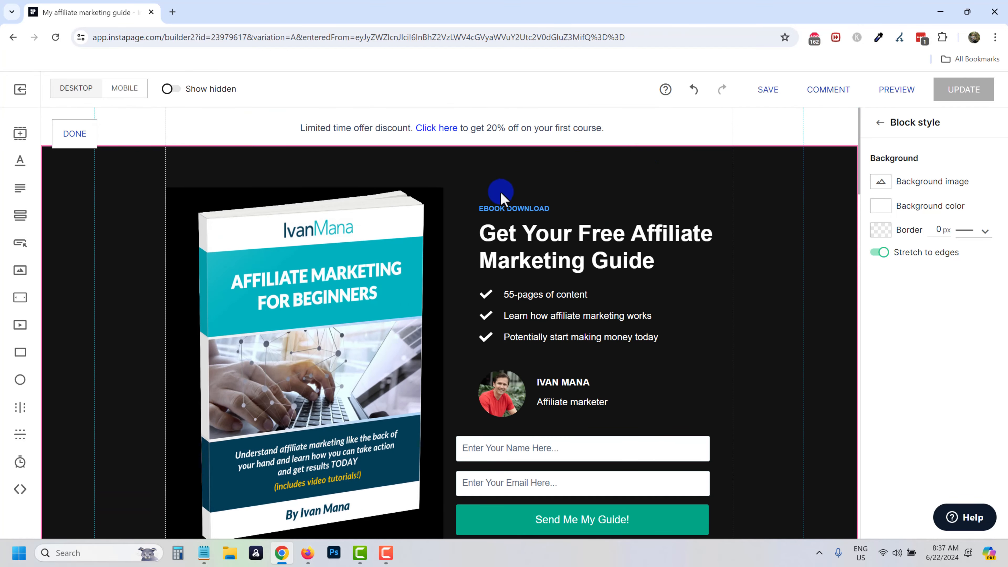
scroll(499, 199, down, 5)
scroll(502, 198, down, 8)
scroll(518, 227, up, 12)
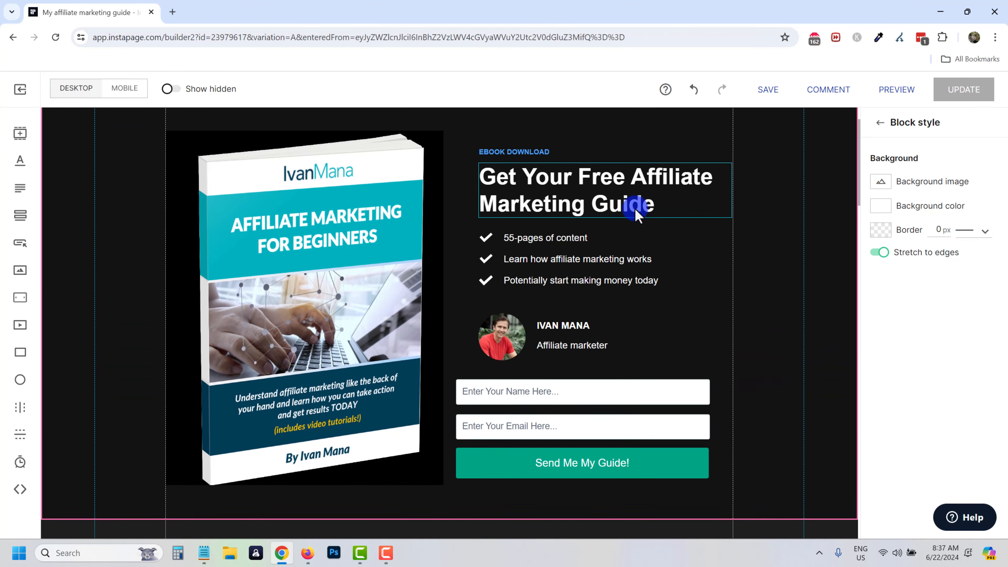
click(769, 90)
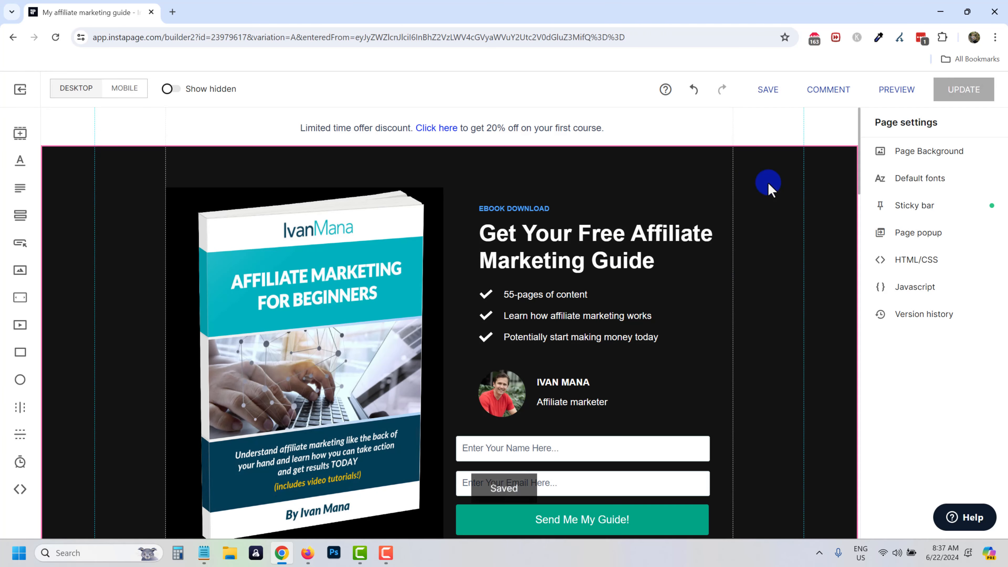
Open the live preview and test the carousel images and the 'Check out my site!' button.
click(882, 91)
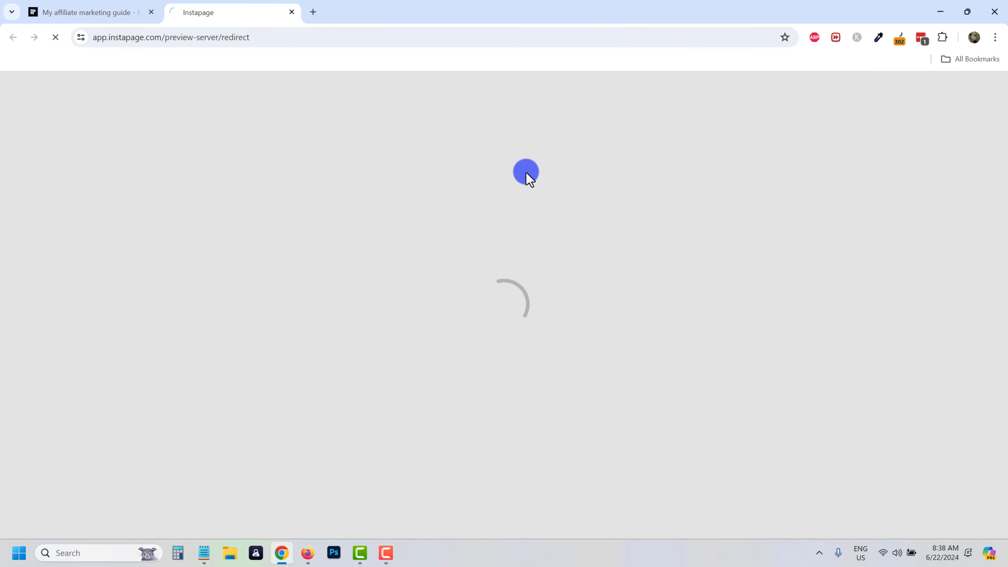
scroll(527, 173, down, 5)
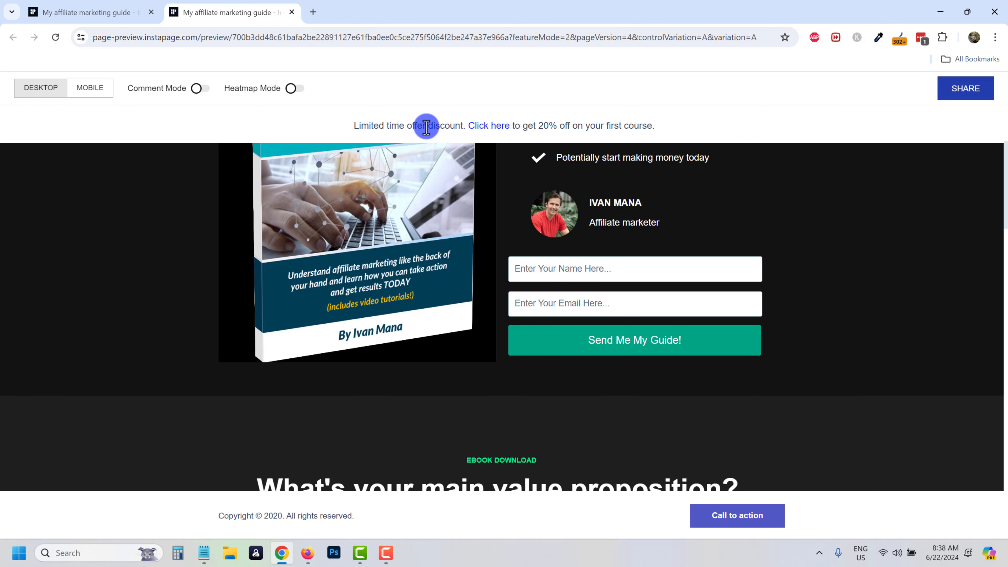
scroll(468, 207, down, 15)
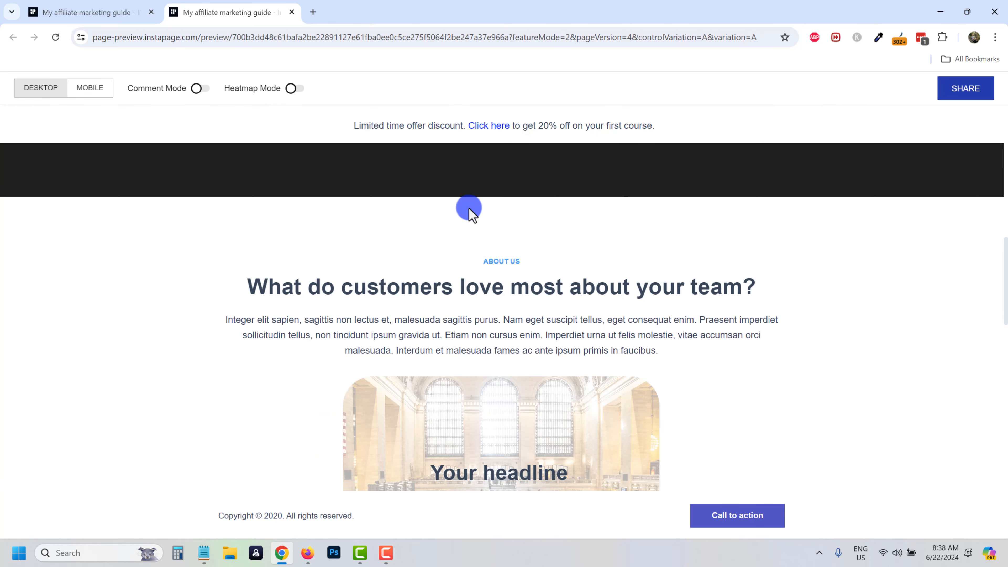
scroll(471, 213, down, 6)
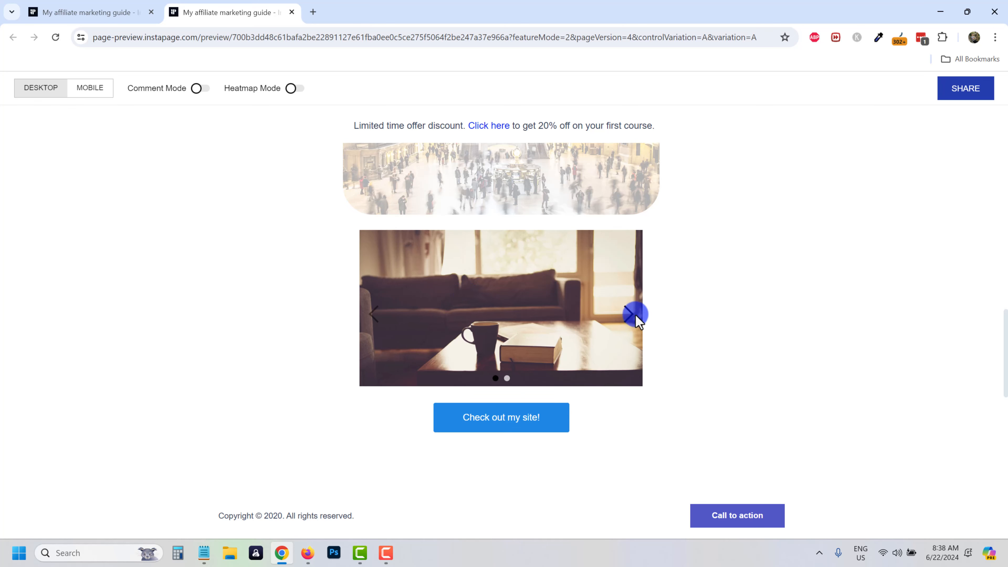
click(631, 315)
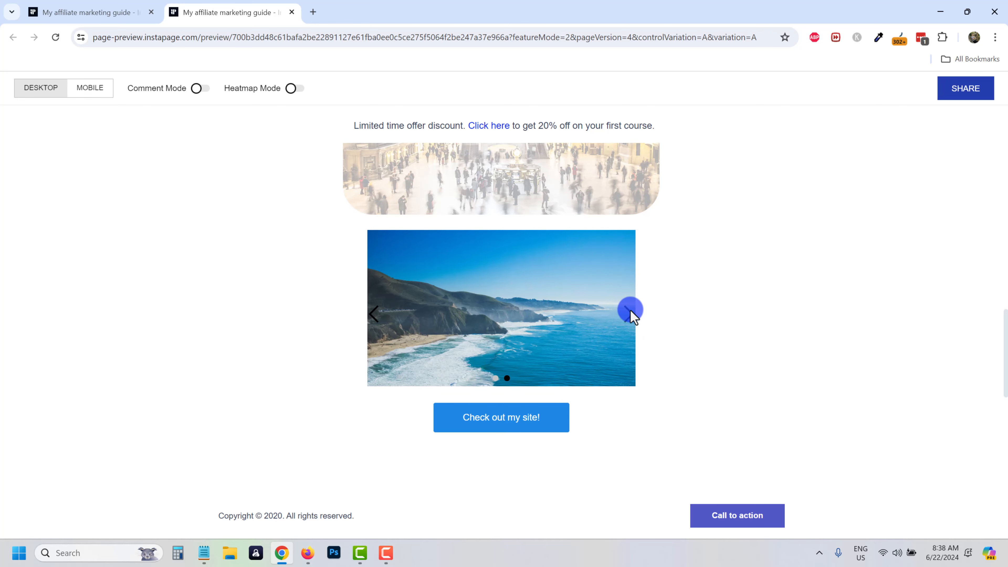
click(374, 316)
click(513, 366)
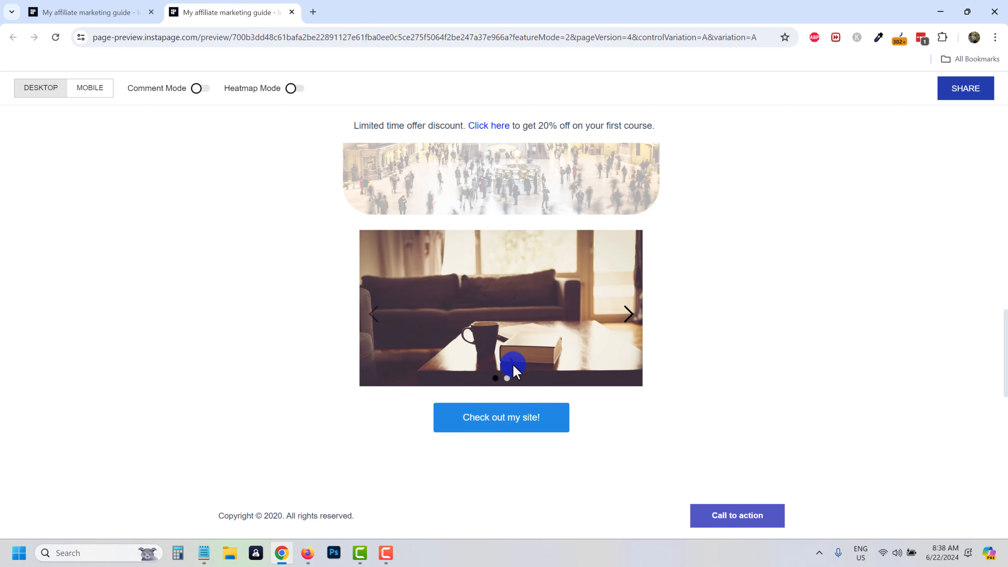
click(507, 378)
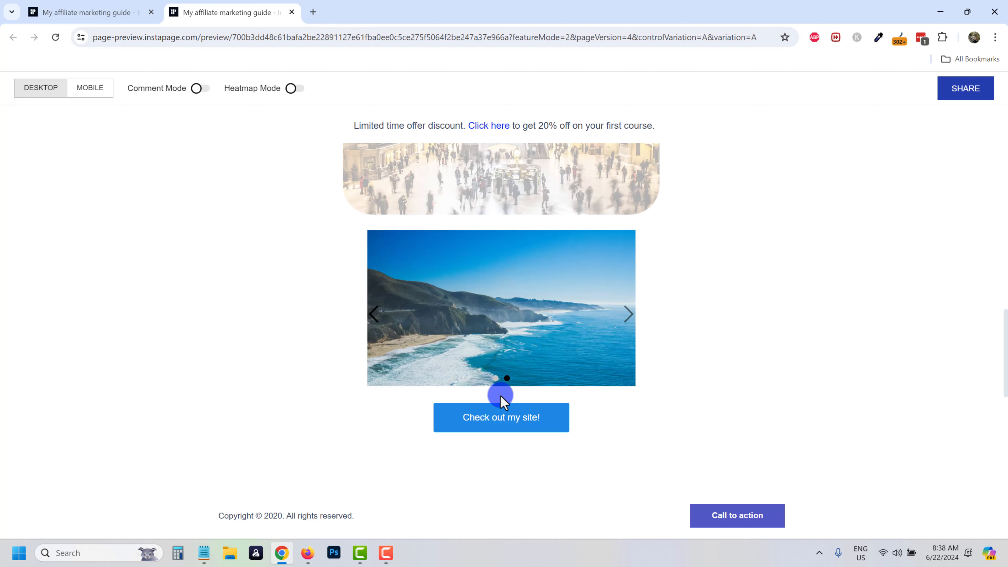
click(512, 424)
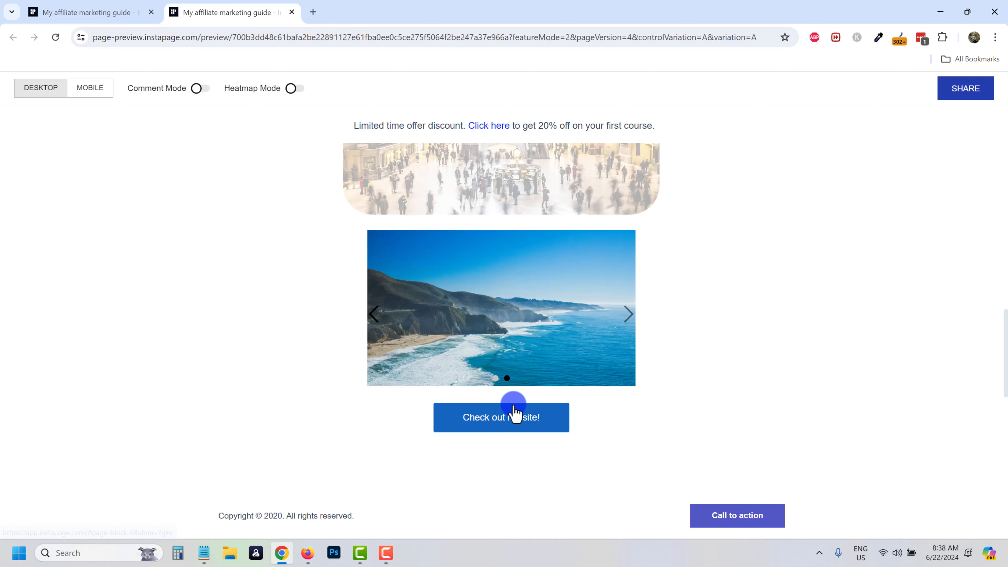
click(515, 414)
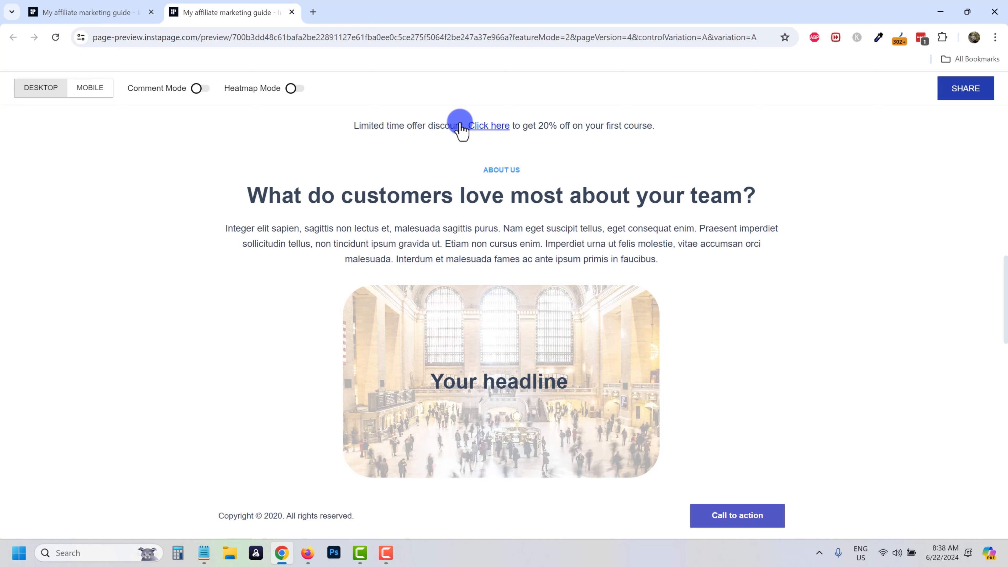
Fill the guide form with a test name and an email ending in .com, and submit it.
scroll(512, 300, down, 3)
scroll(509, 300, up, 3)
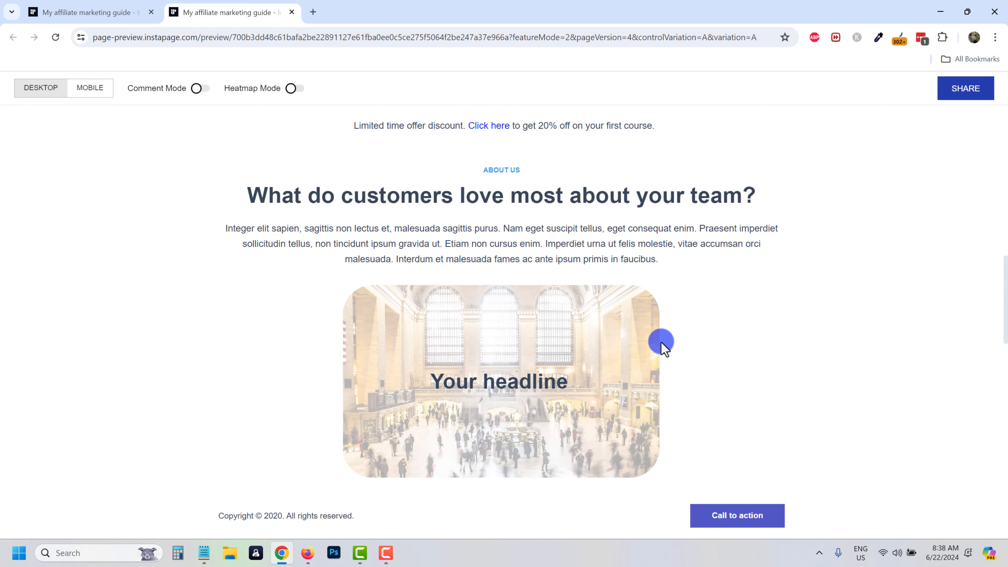
scroll(522, 363, down, 10)
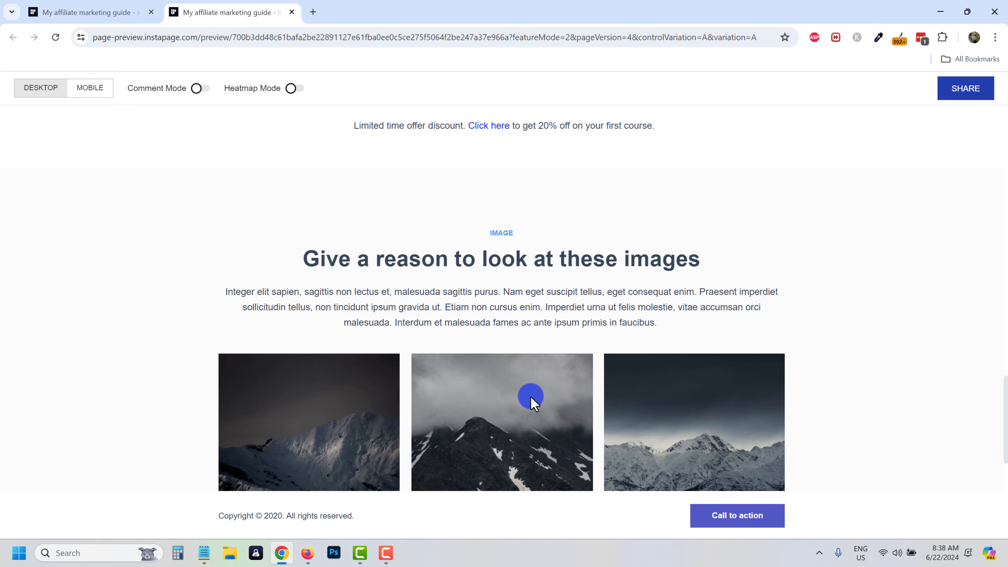
scroll(530, 399, down, 8)
scroll(556, 411, up, 20)
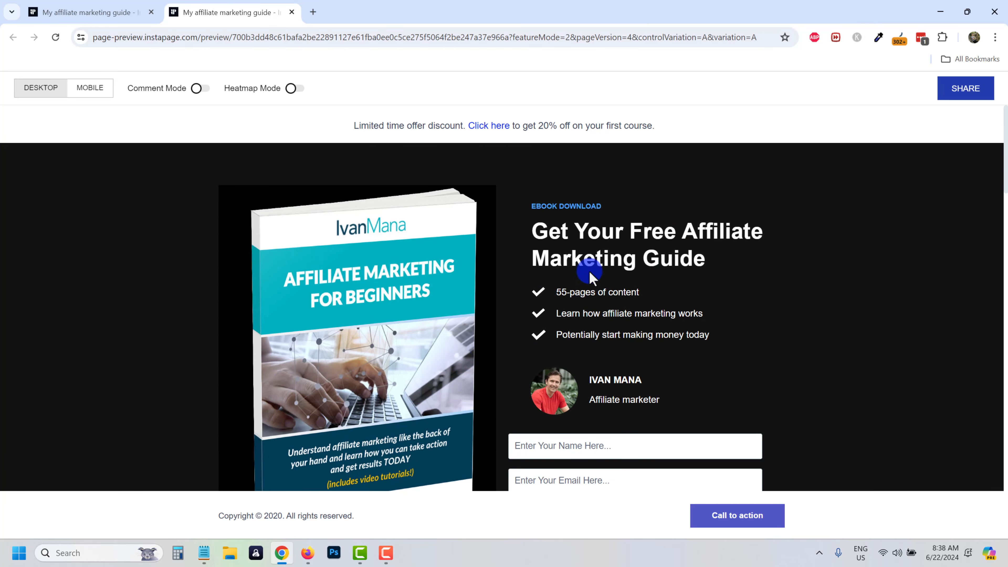
scroll(563, 297, down, 3)
click(551, 319)
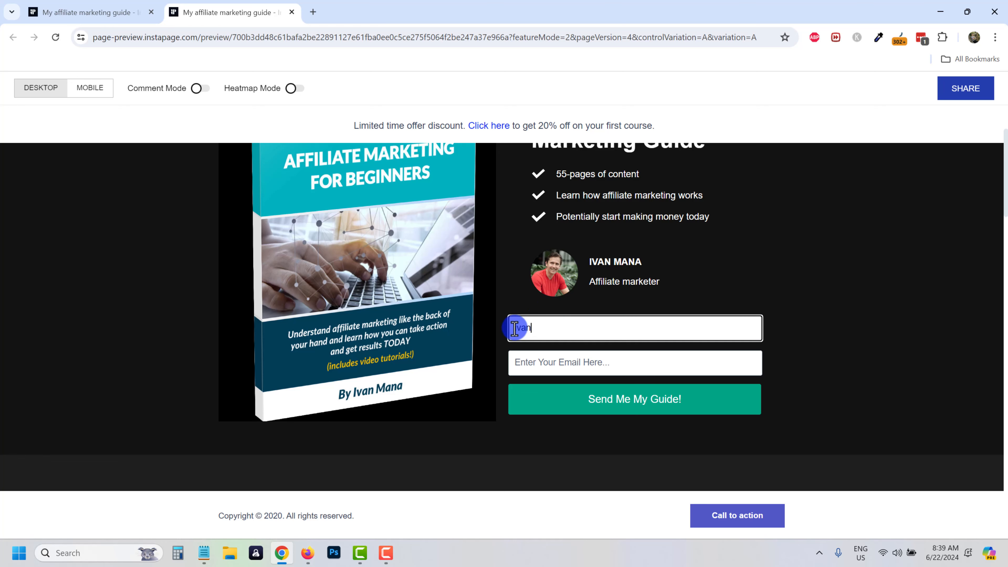
key(Tab)
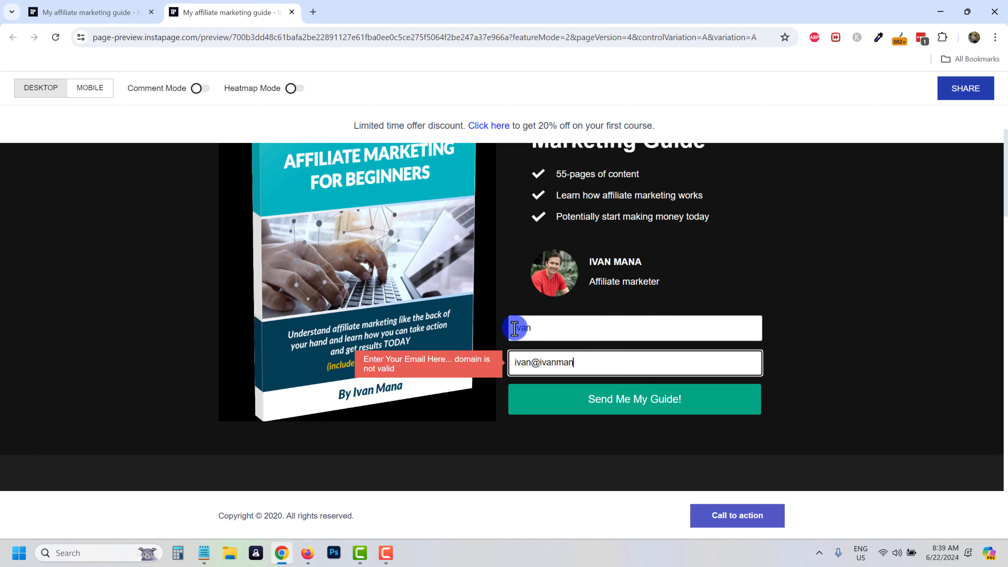
click(540, 408)
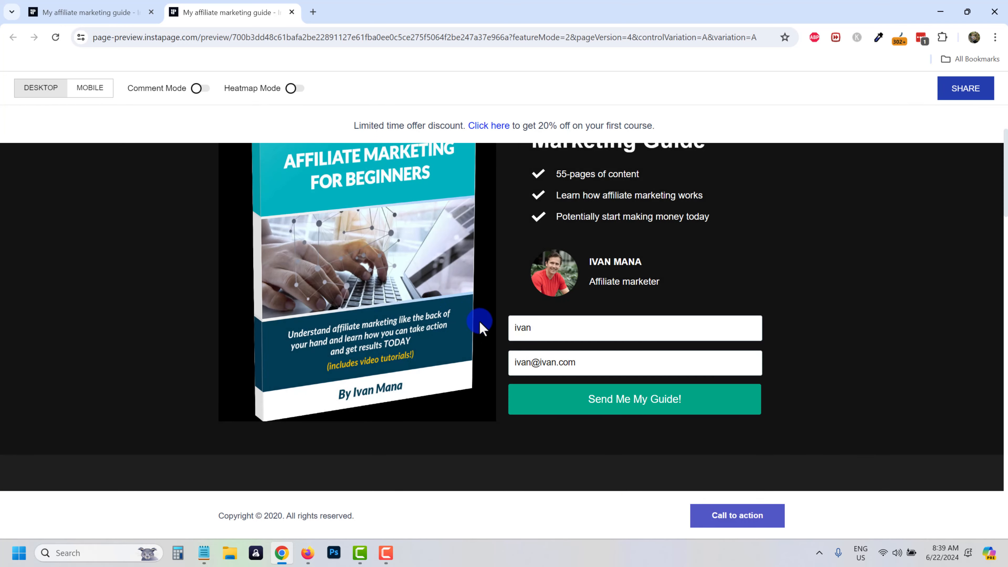
scroll(479, 323, down, 3)
scroll(503, 386, up, 6)
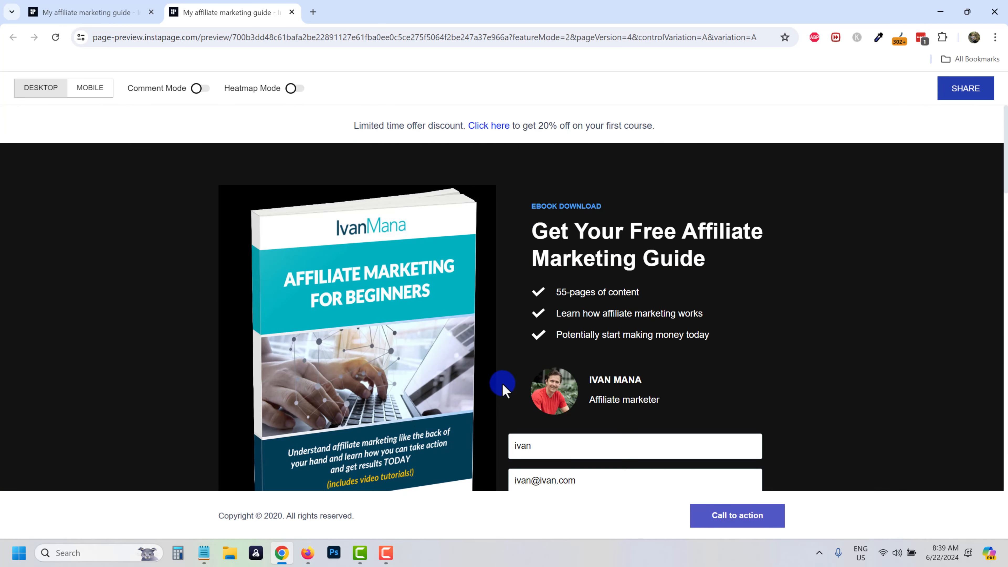
scroll(503, 383, down, 3)
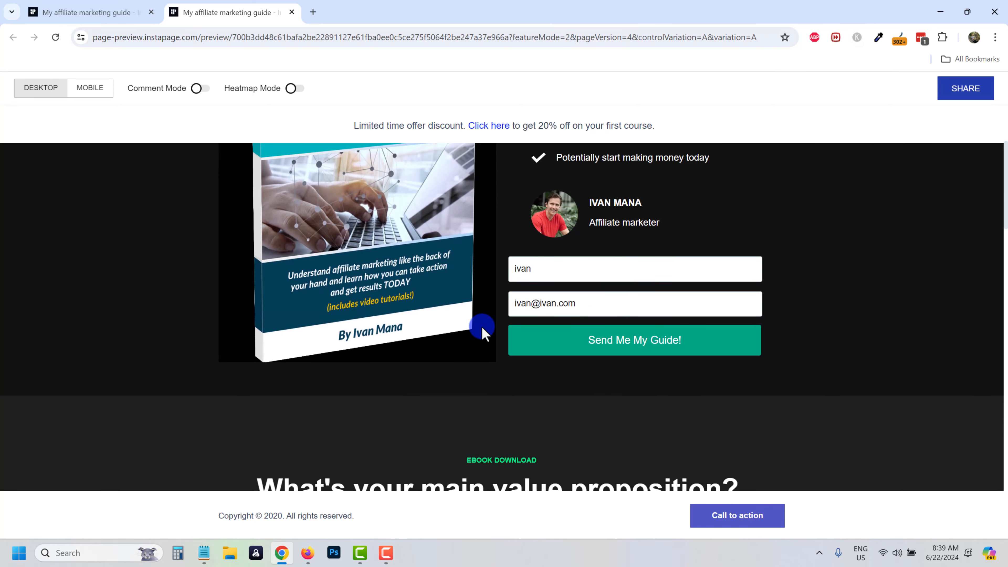
scroll(397, 280, up, 3)
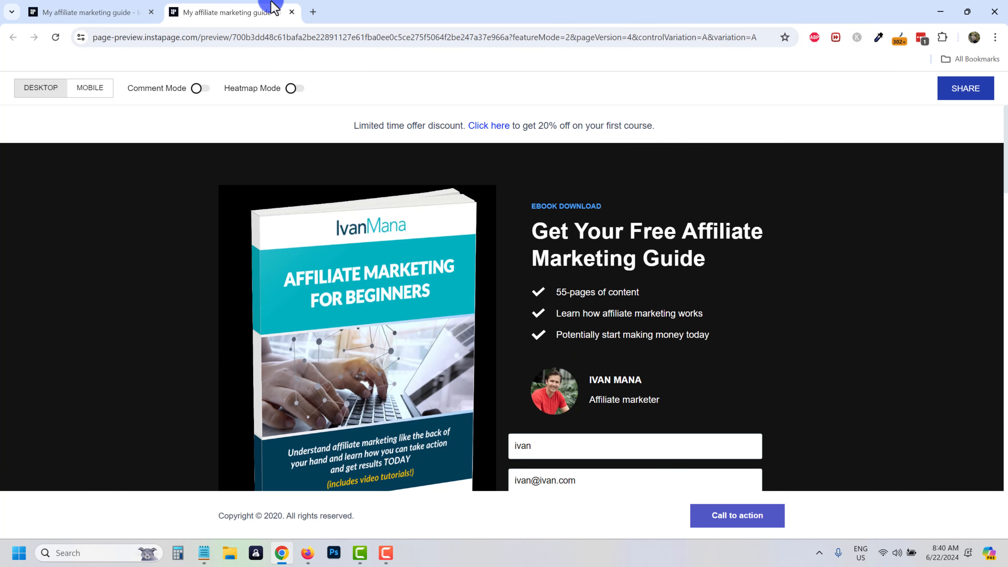
Back in the builder, turn off the Sticky Footer in the Sticky bar settings.
click(292, 12)
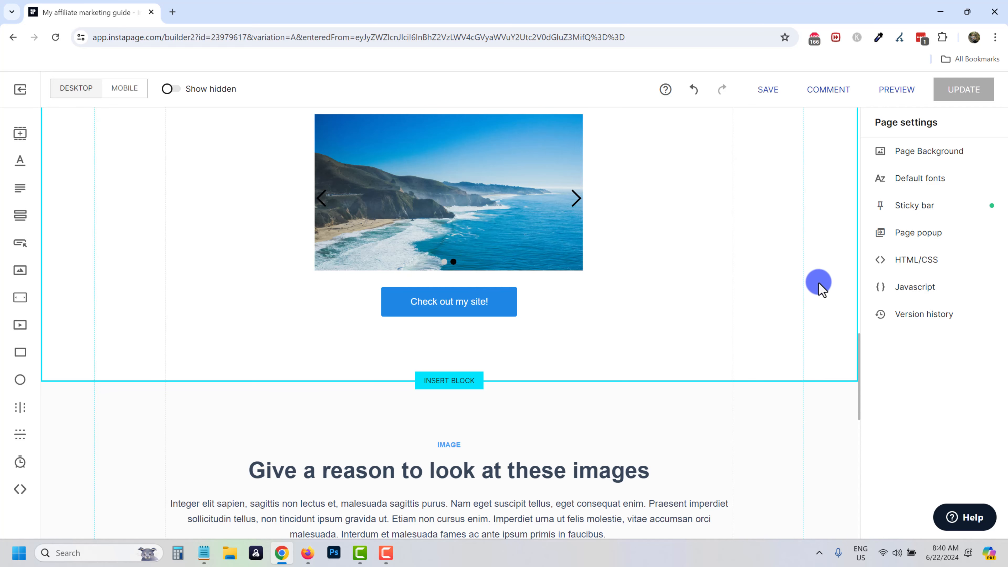
click(915, 207)
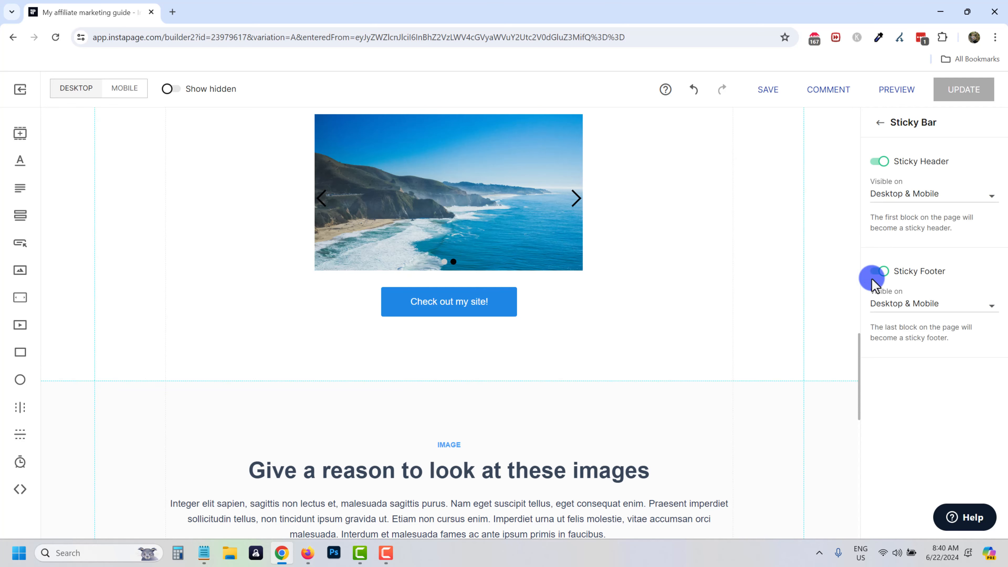
click(896, 305)
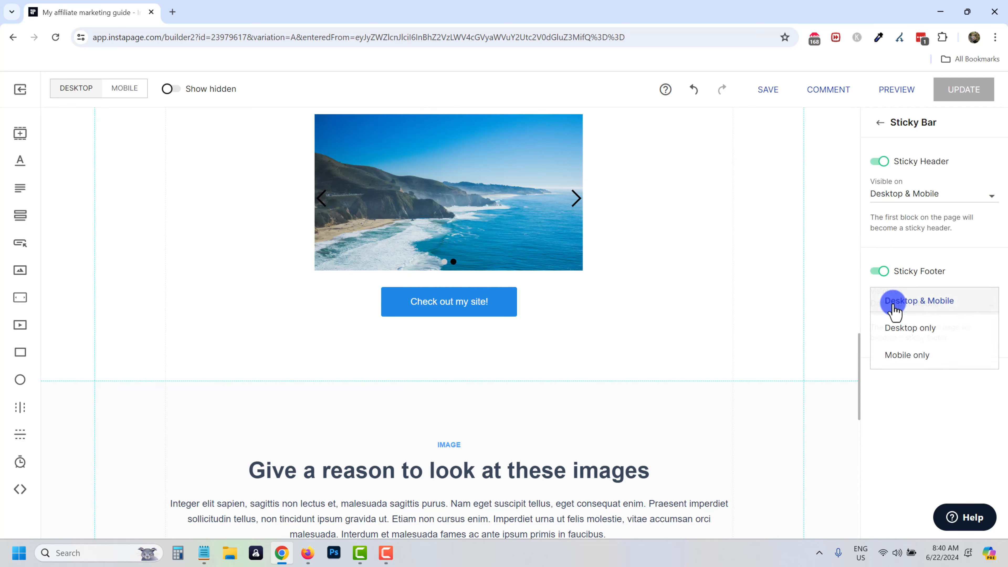
click(878, 274)
Enable an exit-intent popup in the Page popup settings.
click(881, 125)
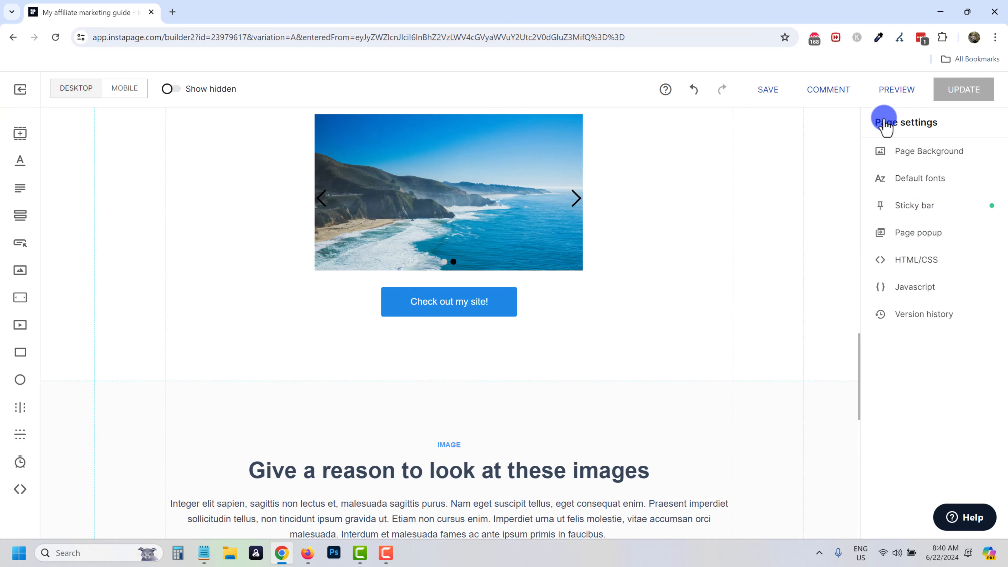
scroll(695, 278, up, 5)
click(916, 233)
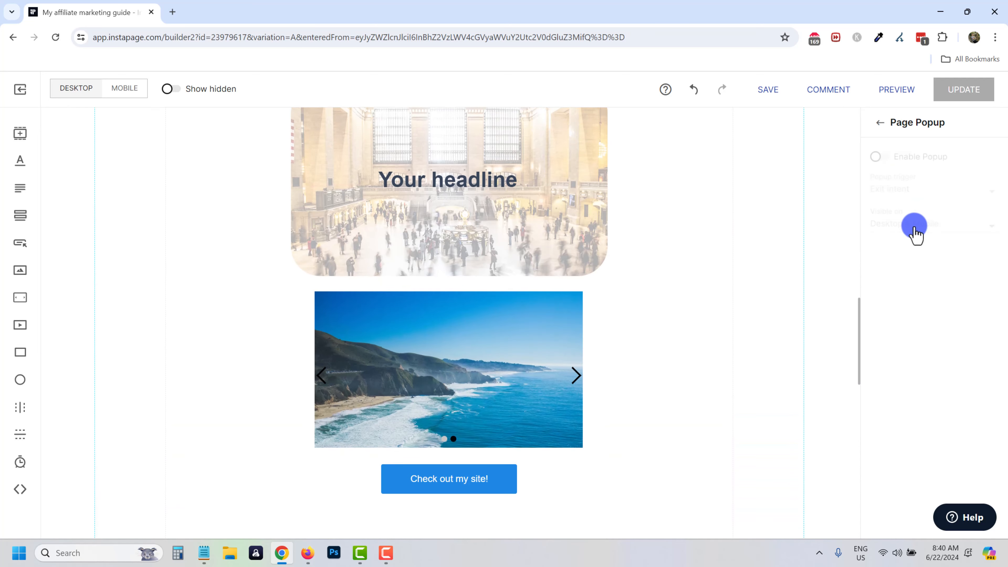
click(878, 156)
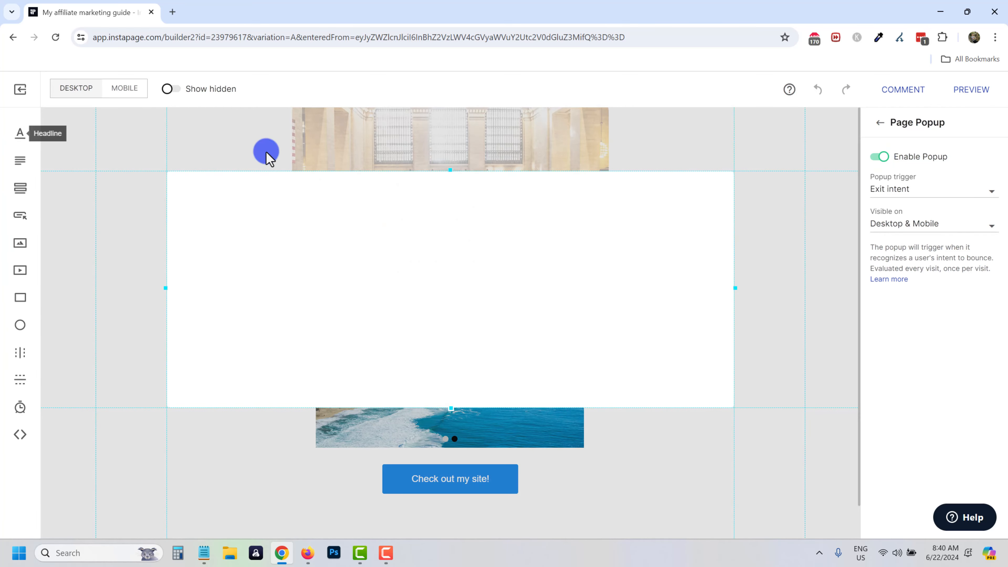
Add a widened button and a 20% discount offer paragraph to the popup.
click(21, 216)
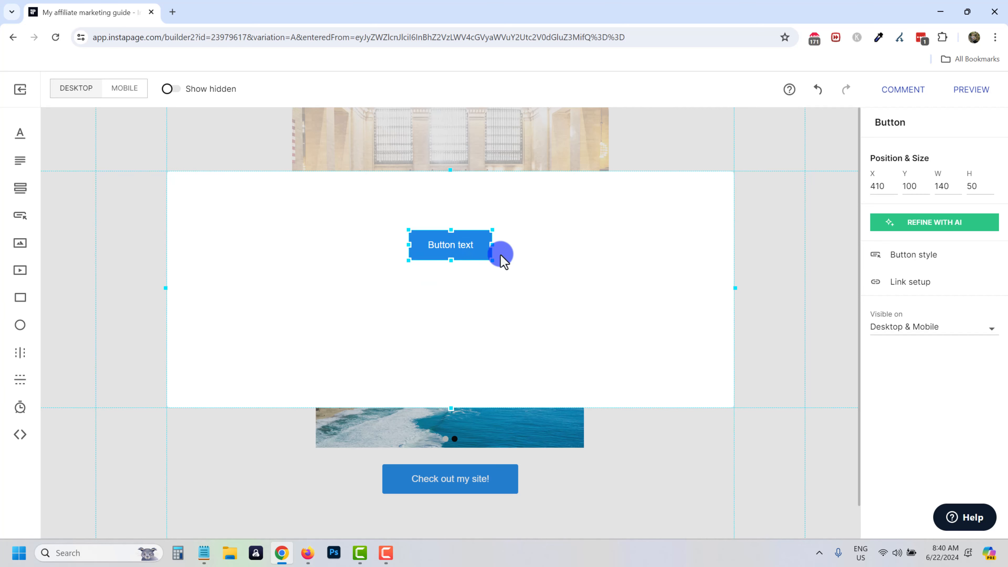
drag(495, 260, 534, 263)
click(20, 160)
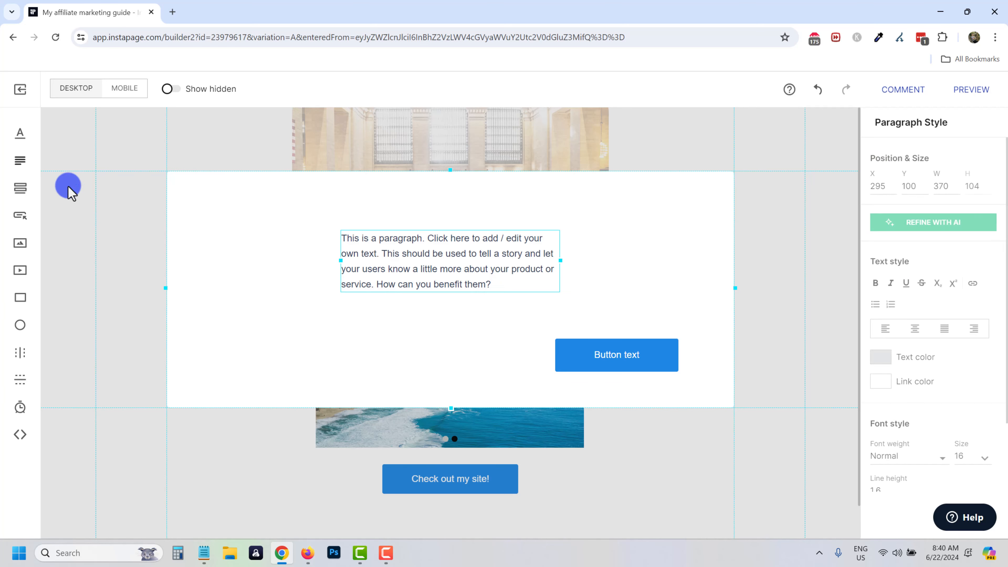
drag(446, 274, 310, 231)
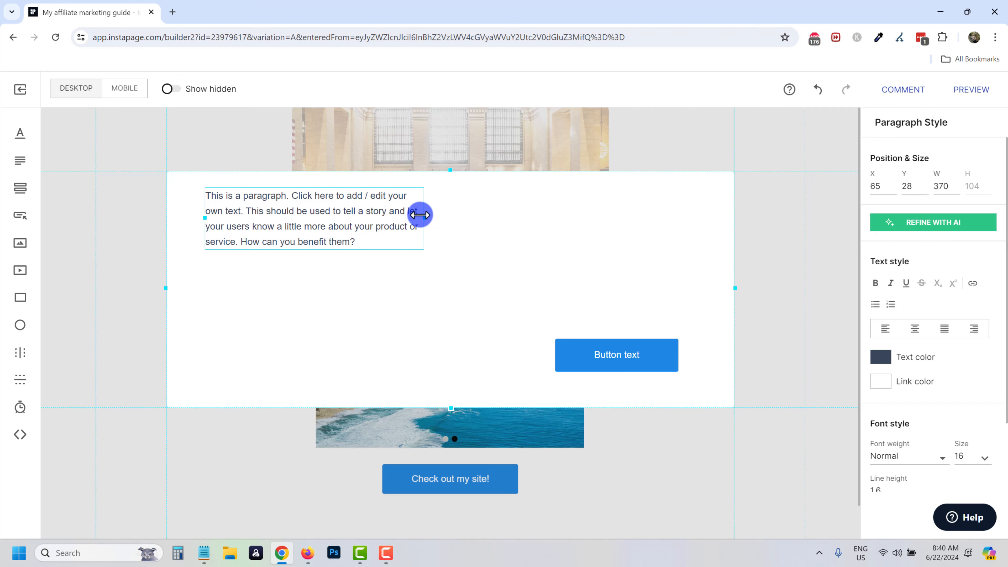
triple_click(323, 223)
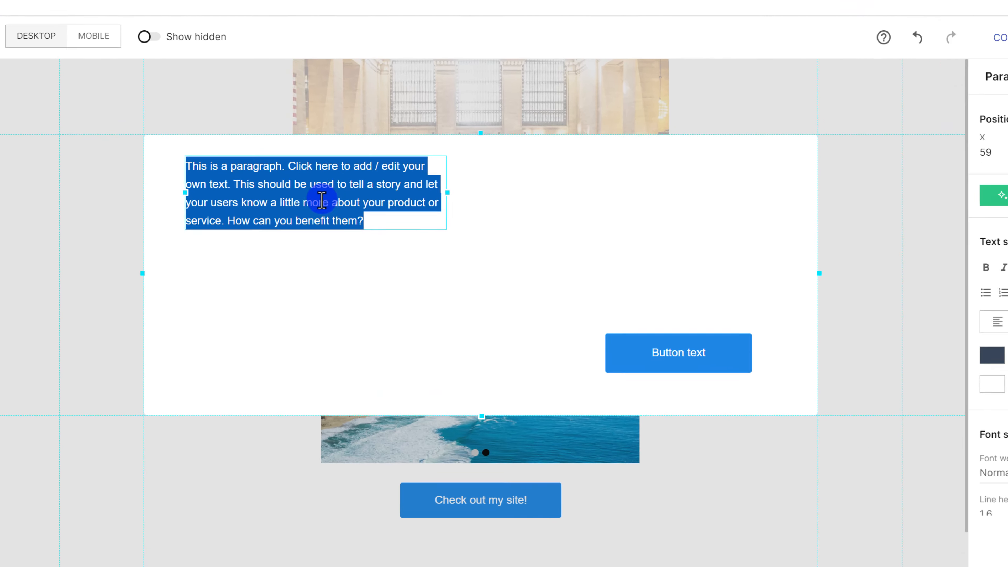
text(Do)
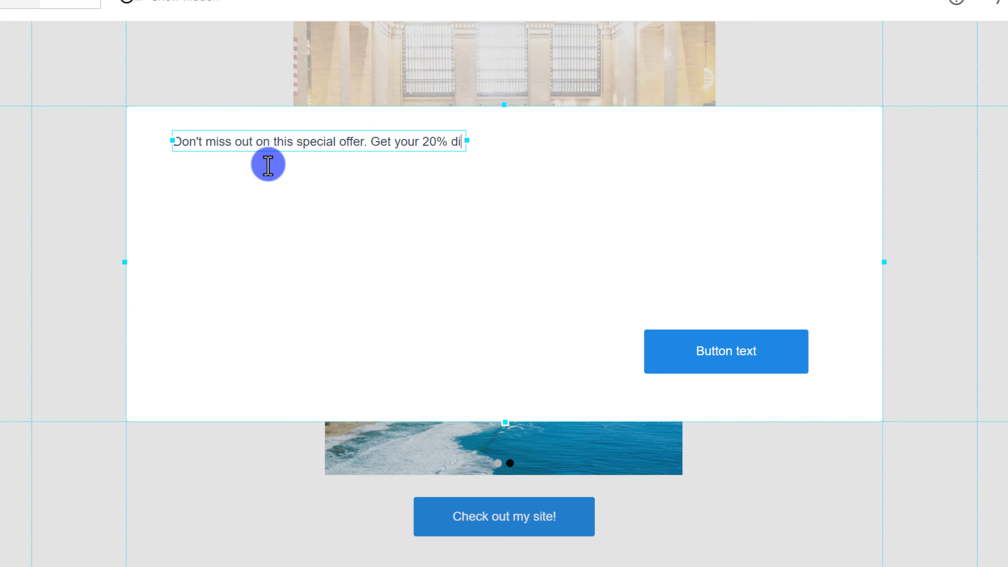
text(scount now.)
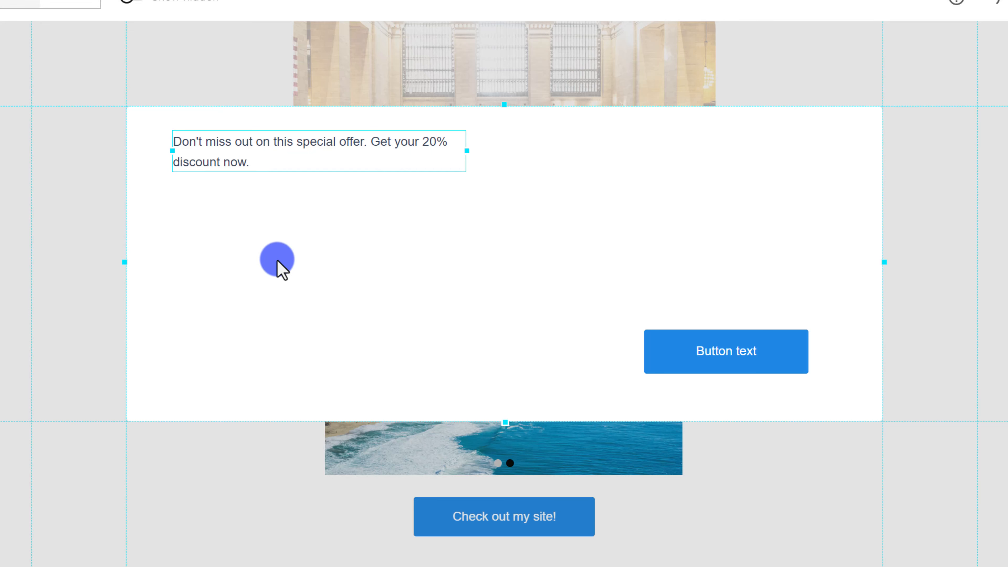
drag(235, 142, 252, 290)
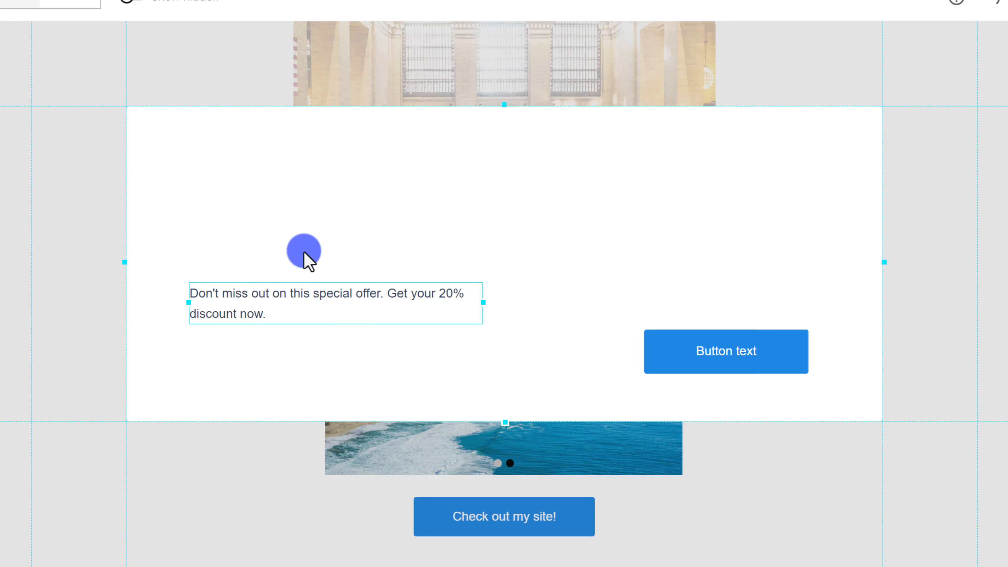
Add a headline reading 'STOP! Don't Miss This Promotion'.
click(451, 221)
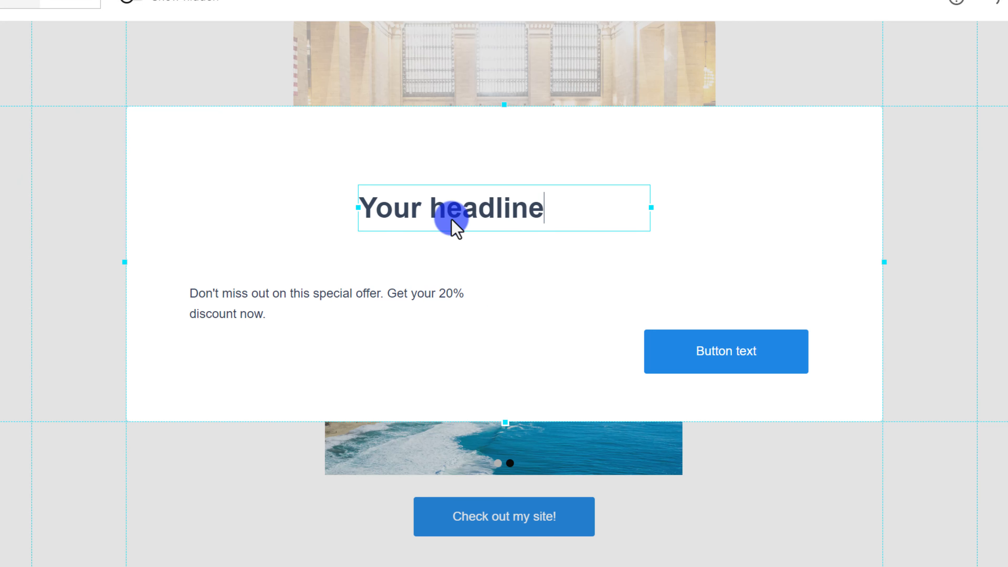
triple_click(451, 220)
text(STOP!)
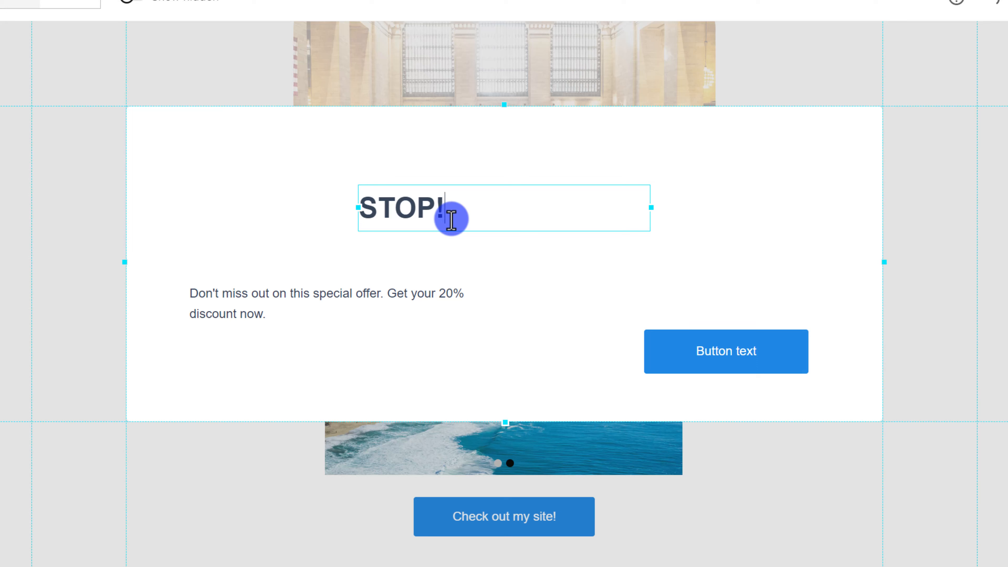
text( Don't Miss )
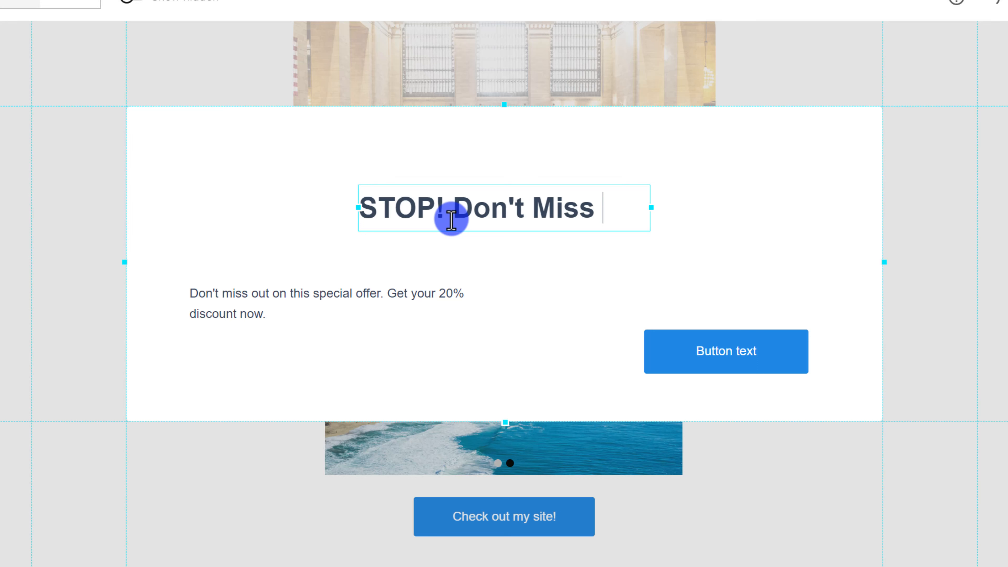
text(This Promotion...)
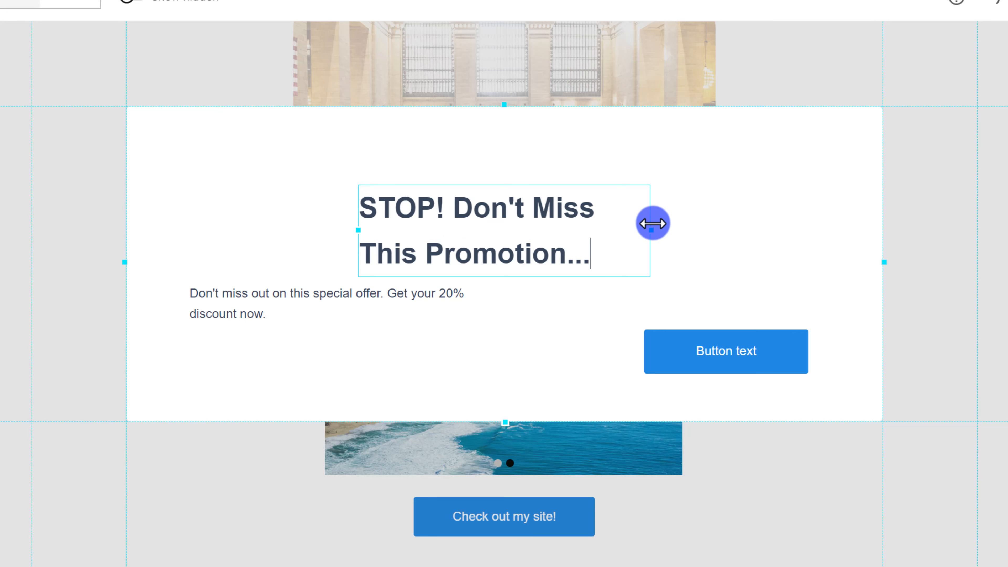
Widen the headline to one line, centre it at the popup's top, and make it black.
drag(651, 222, 842, 222)
double_click(560, 208)
drag(580, 207, 510, 158)
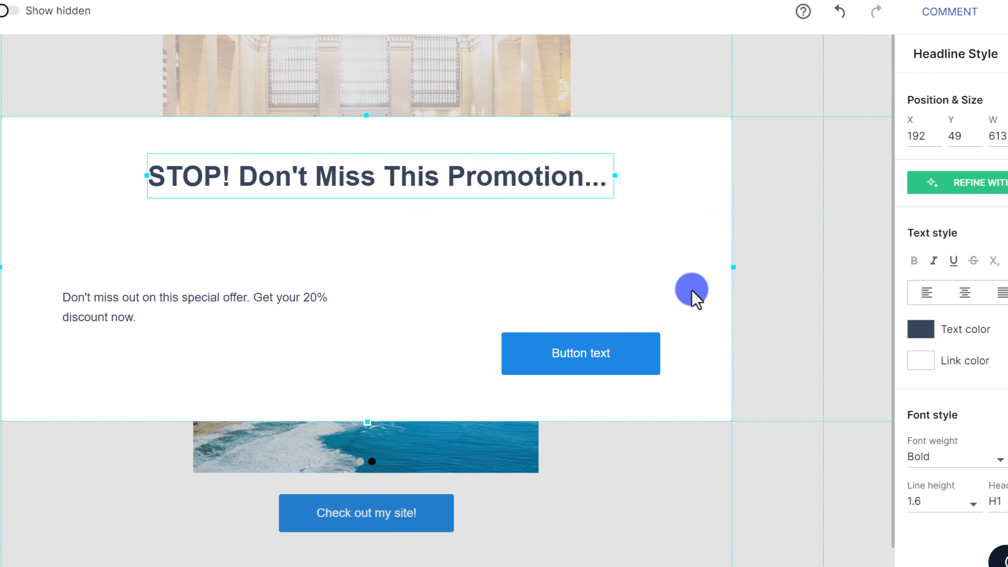
click(930, 329)
drag(925, 389, 915, 454)
click(464, 310)
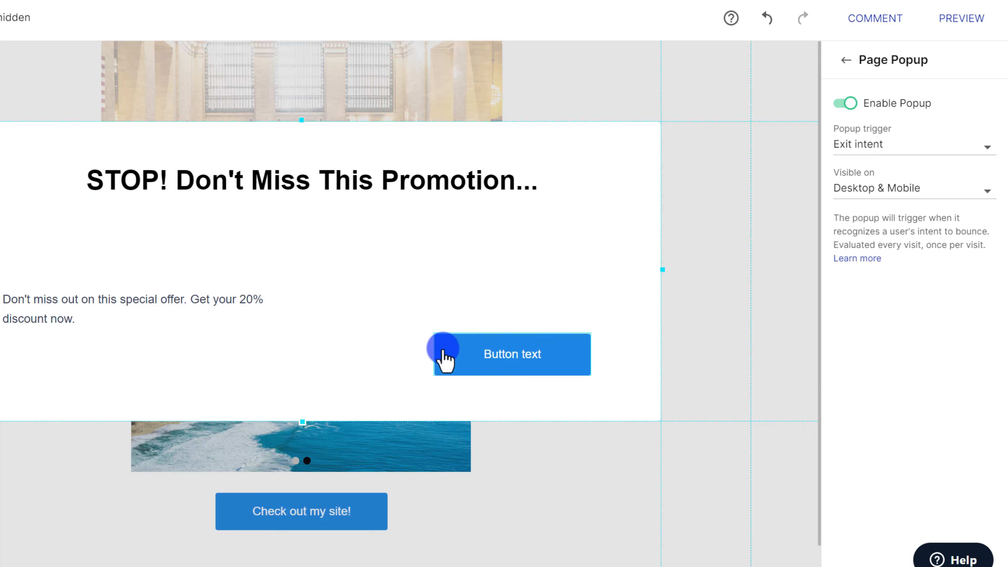
Place the offer paragraph and button side by side under the headline and shorten the popup.
drag(131, 314, 129, 244)
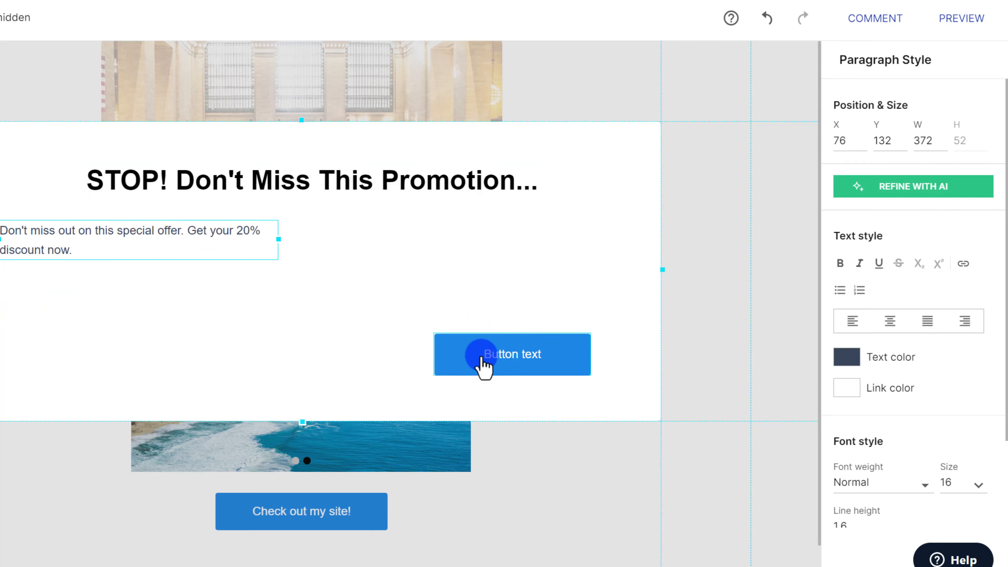
drag(480, 362, 454, 243)
click(384, 336)
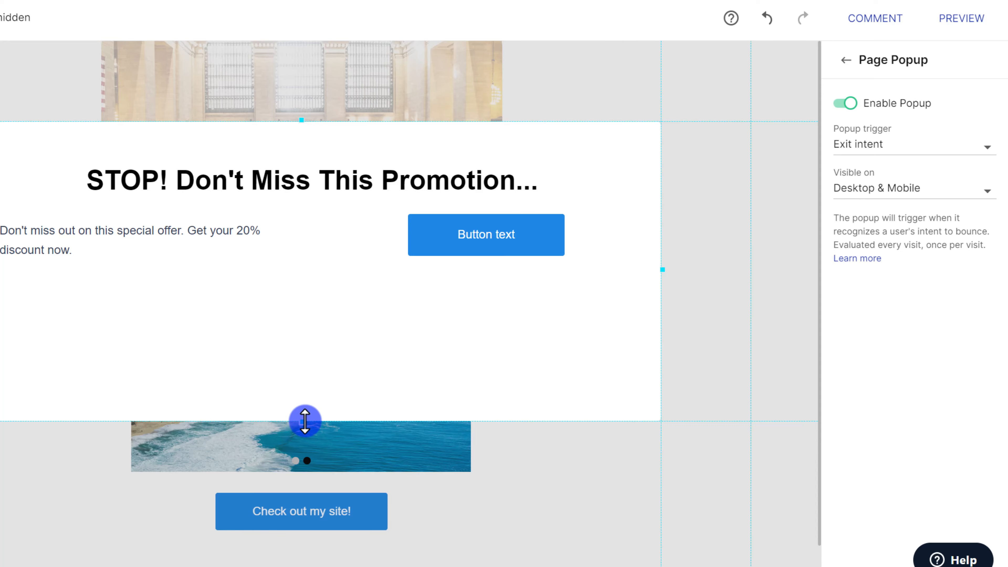
drag(304, 421, 353, 320)
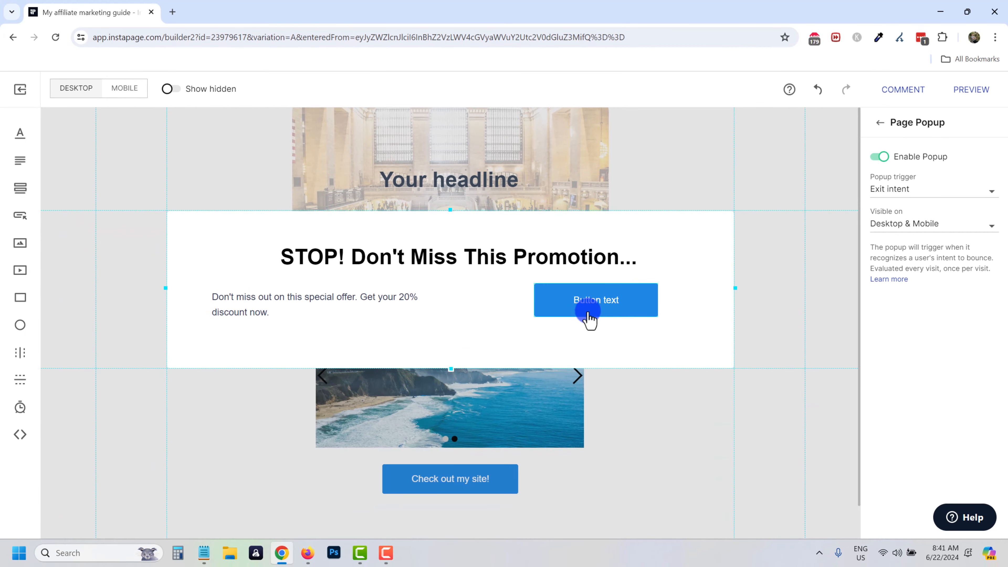
drag(470, 301, 467, 304)
drag(574, 323, 590, 320)
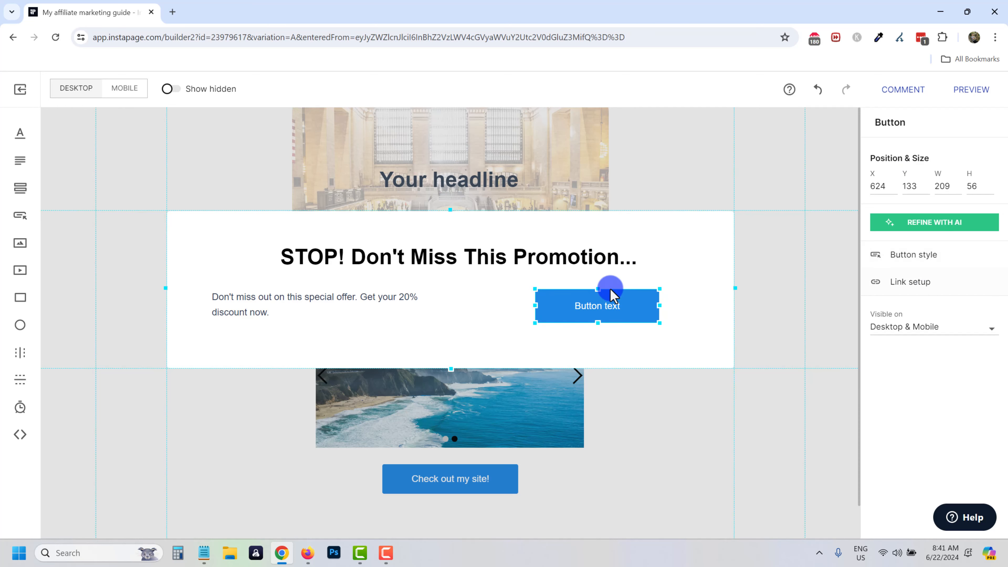
drag(327, 303, 303, 298)
Leave the popup editor, review the landing page, and save it.
click(763, 172)
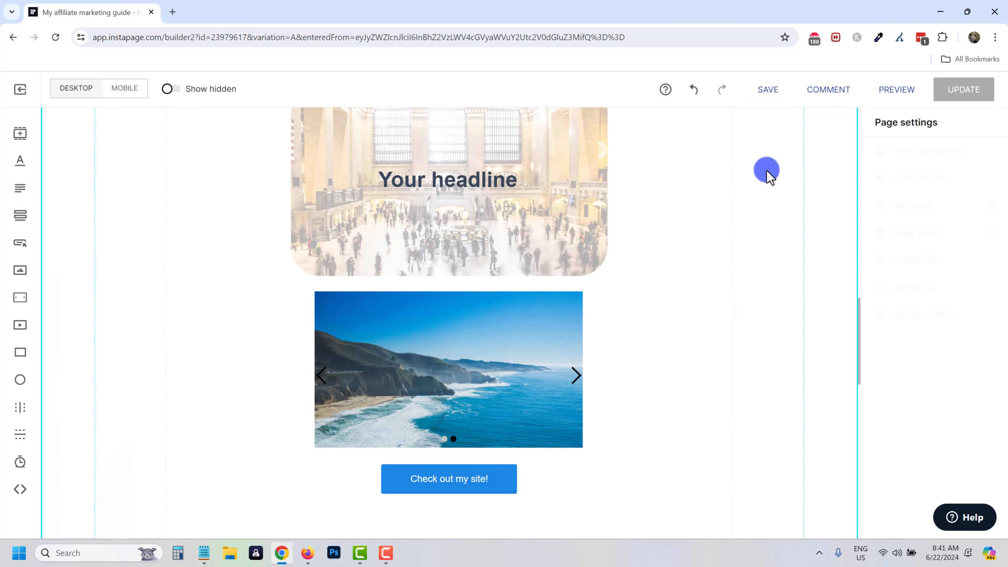
scroll(686, 359, down, 2)
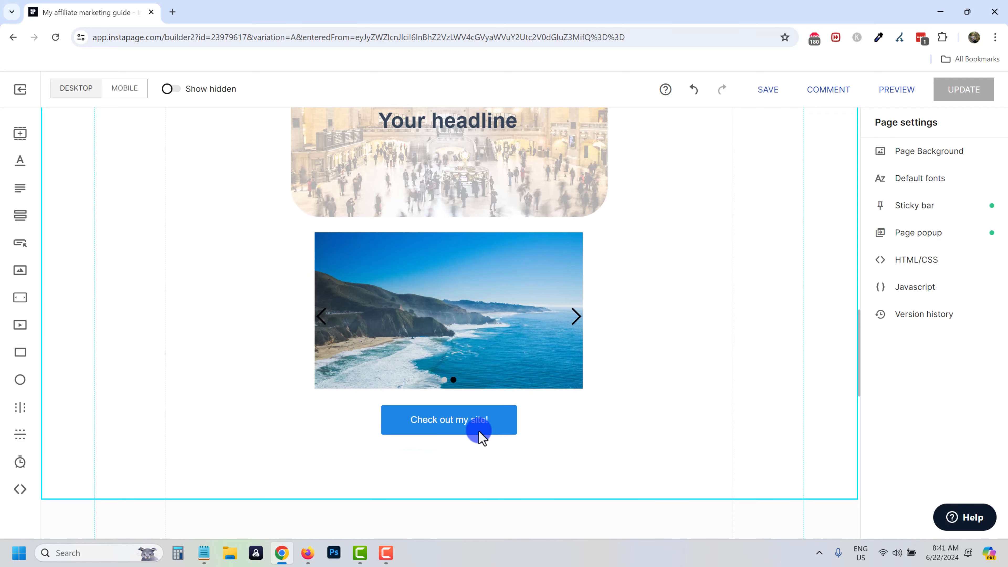
click(930, 234)
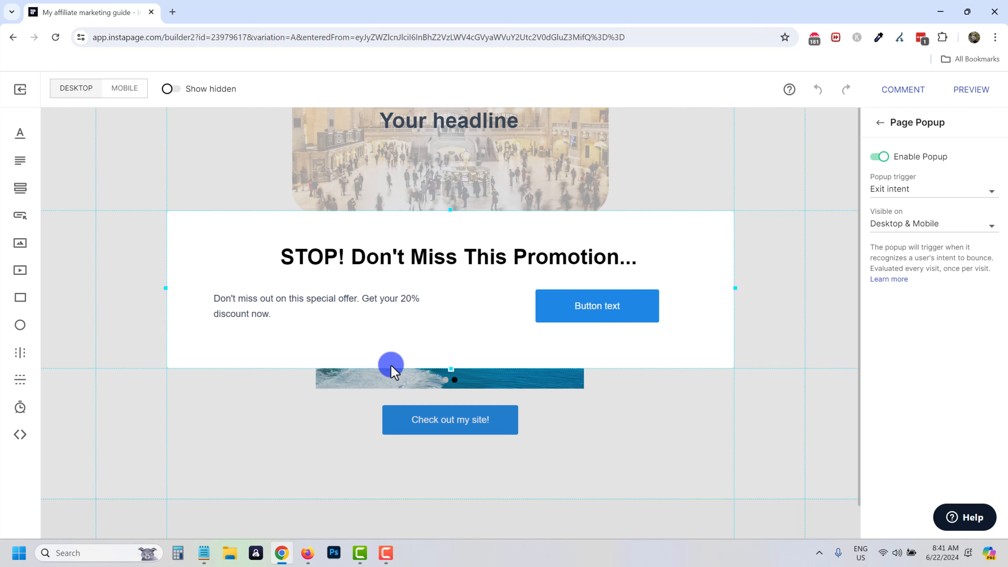
click(666, 405)
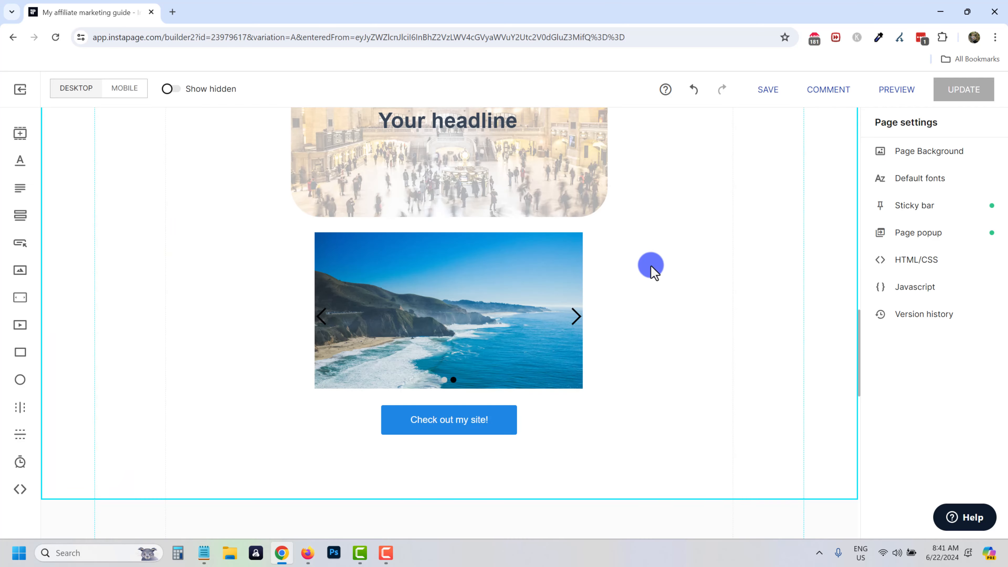
scroll(652, 337, down, 7)
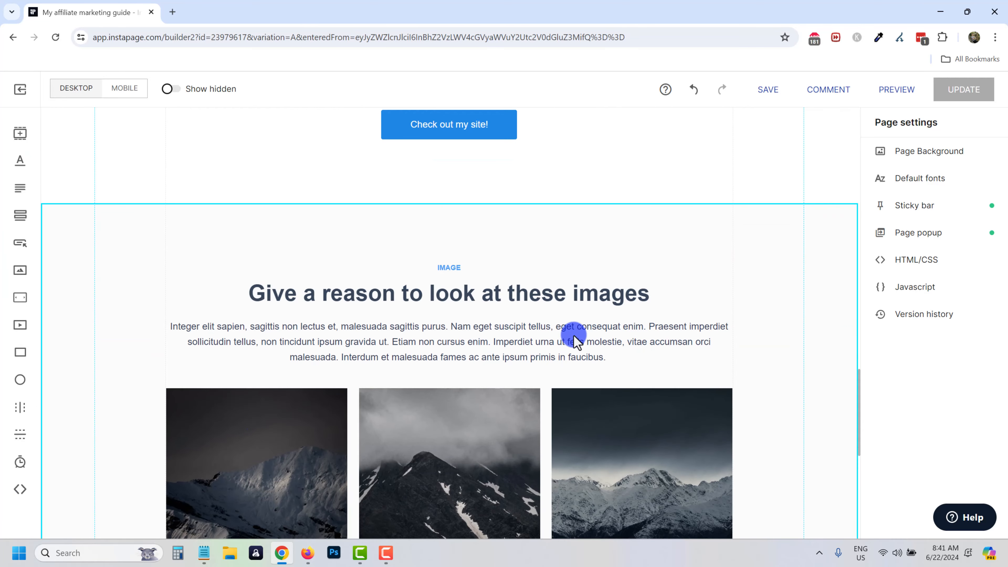
scroll(512, 314, up, 12)
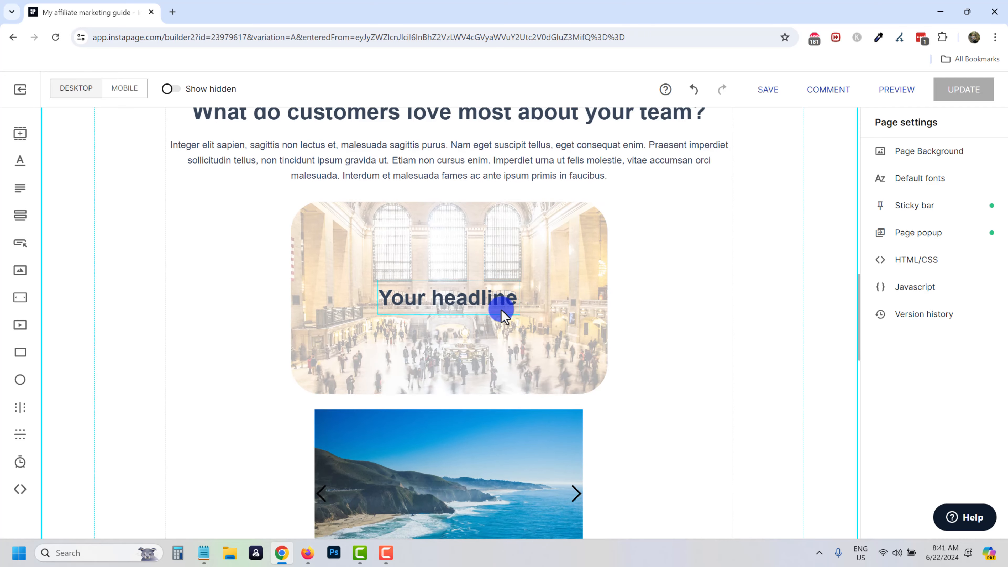
scroll(441, 338, up, 4)
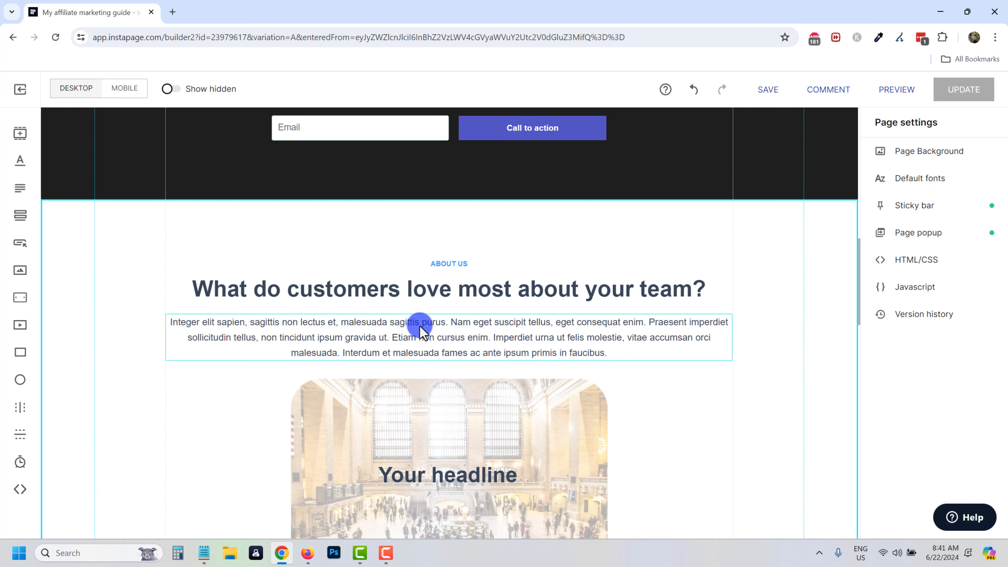
click(763, 99)
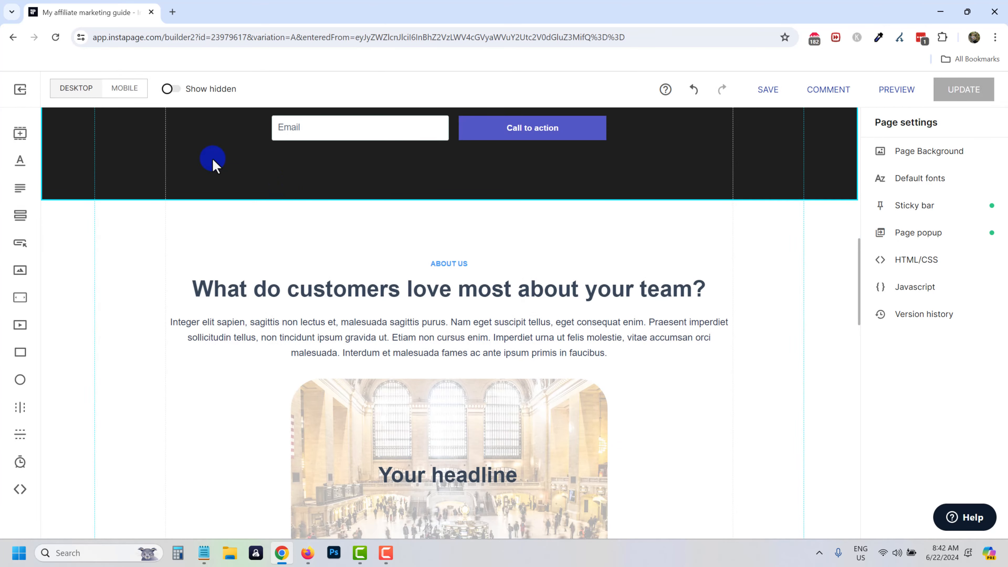
scroll(392, 281, up, 10)
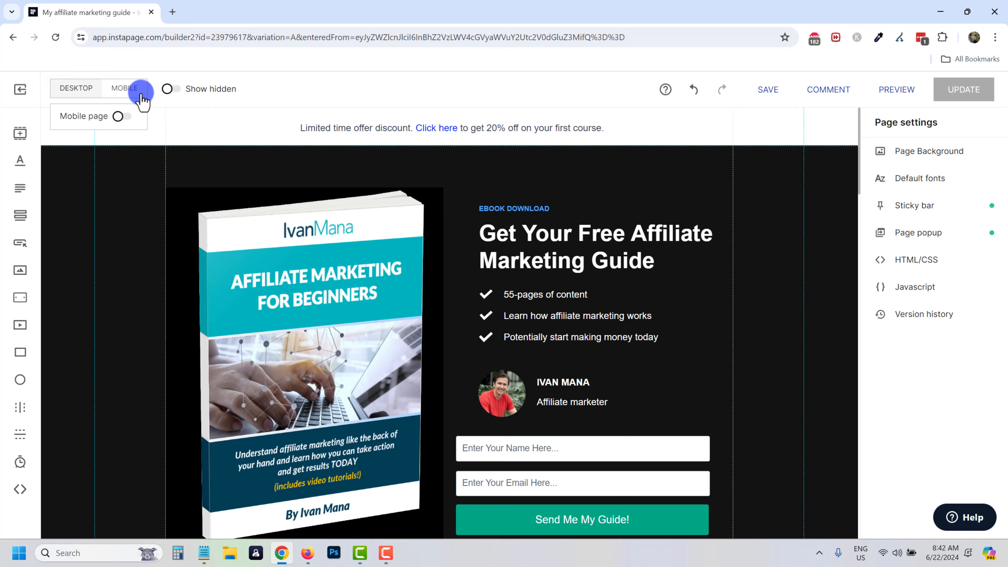
Regenerate the mobile layout from the desktop design, confirming in the Refresh Mobile dialog.
click(131, 89)
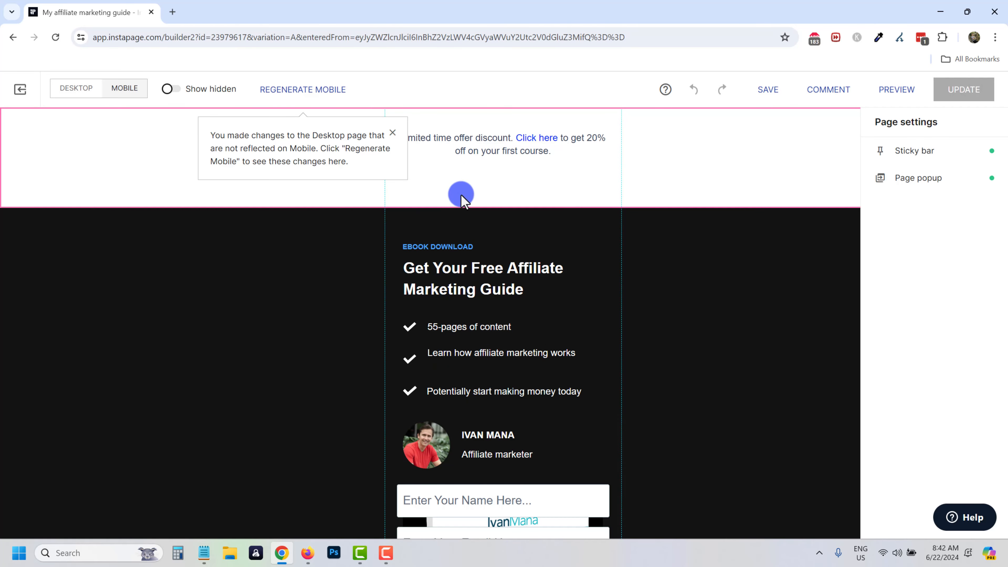
scroll(461, 274, down, 4)
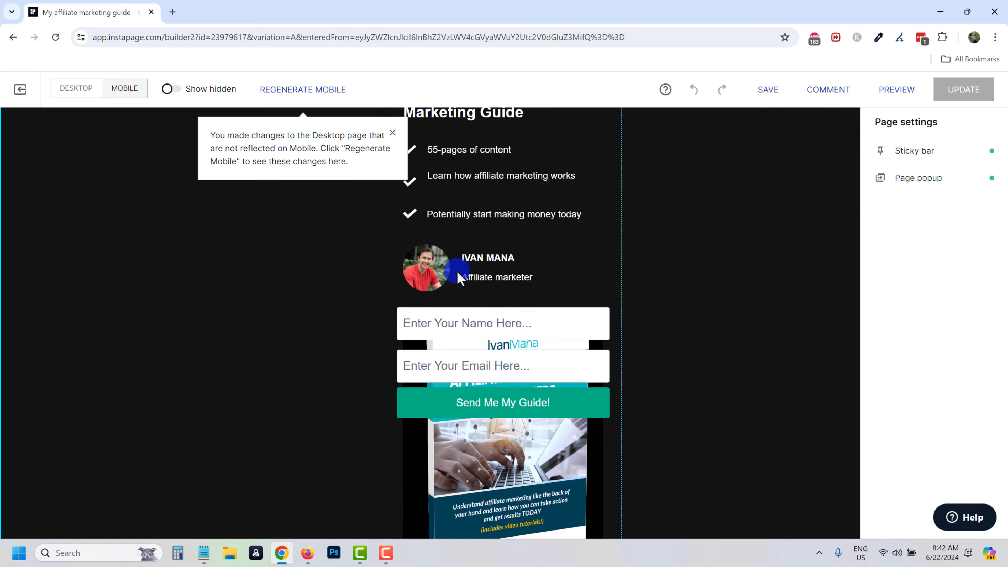
scroll(459, 277, down, 7)
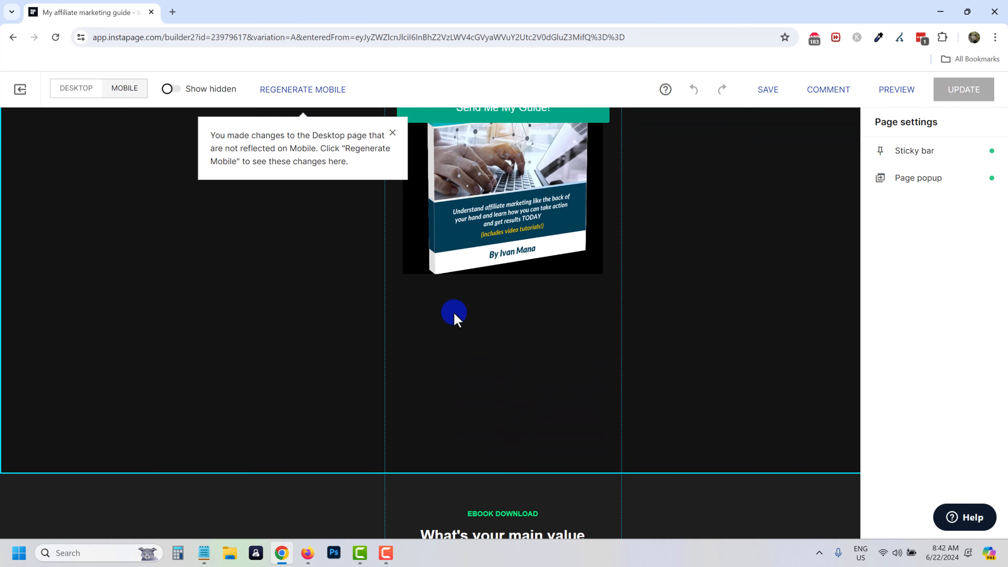
scroll(455, 314, up, 4)
click(300, 91)
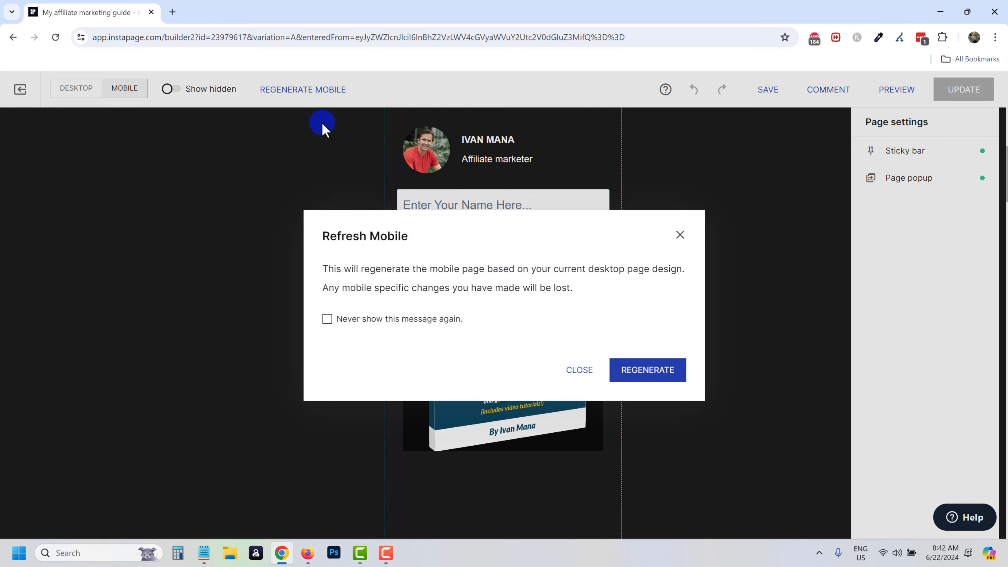
drag(385, 272, 603, 273)
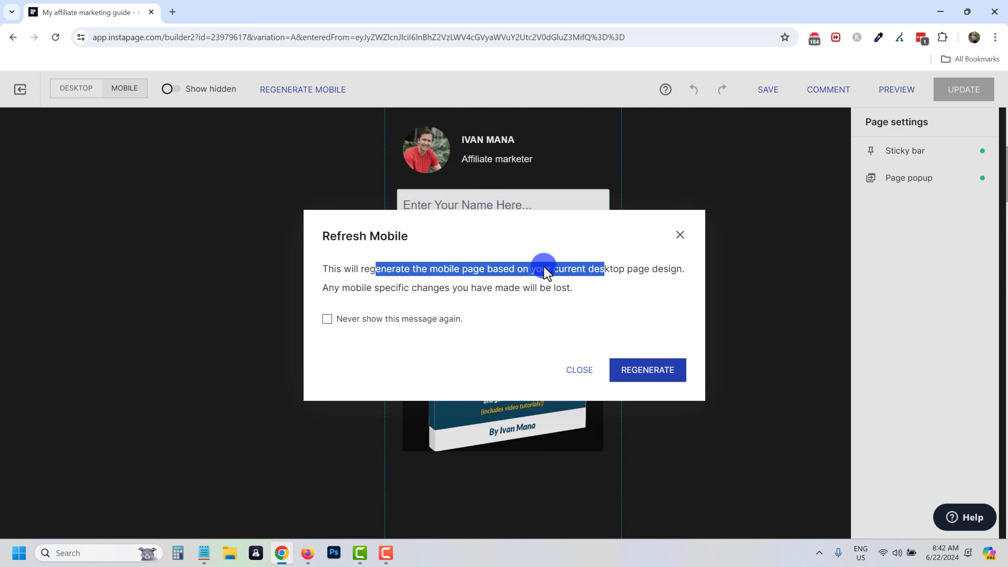
click(637, 375)
Review the regenerated mobile page, then return to the desktop layout.
scroll(528, 323, up, 5)
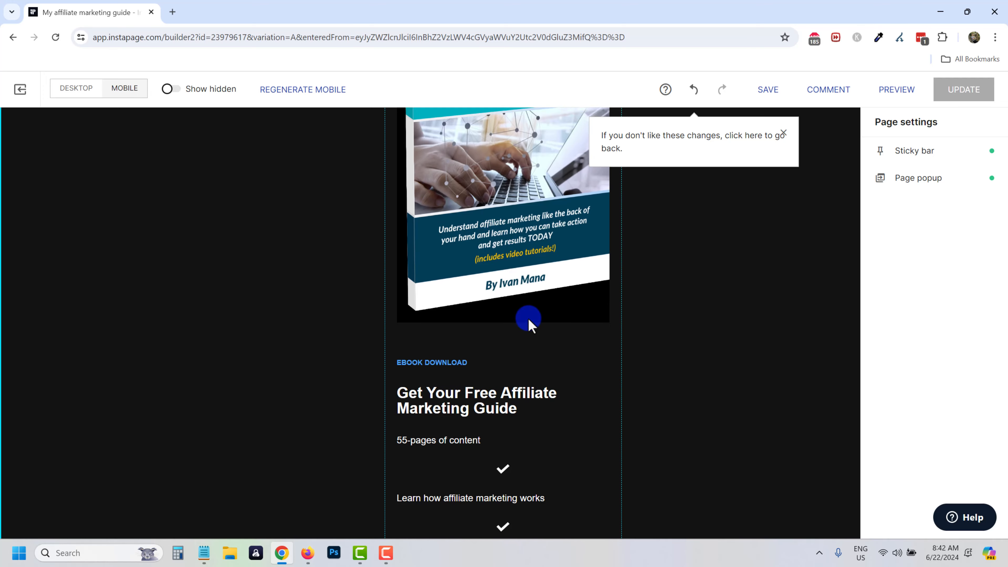
scroll(412, 312, down, 10)
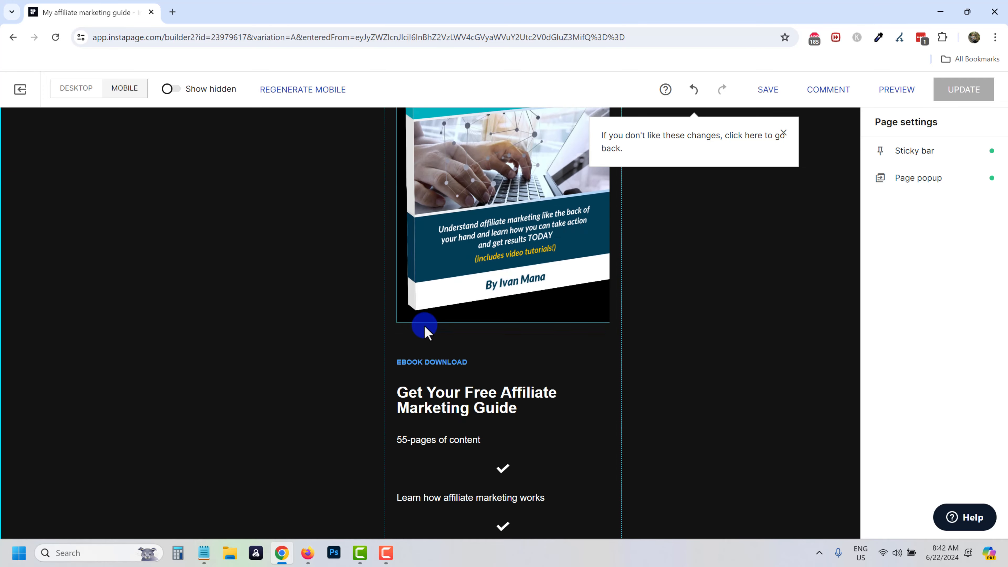
scroll(492, 382, up, 4)
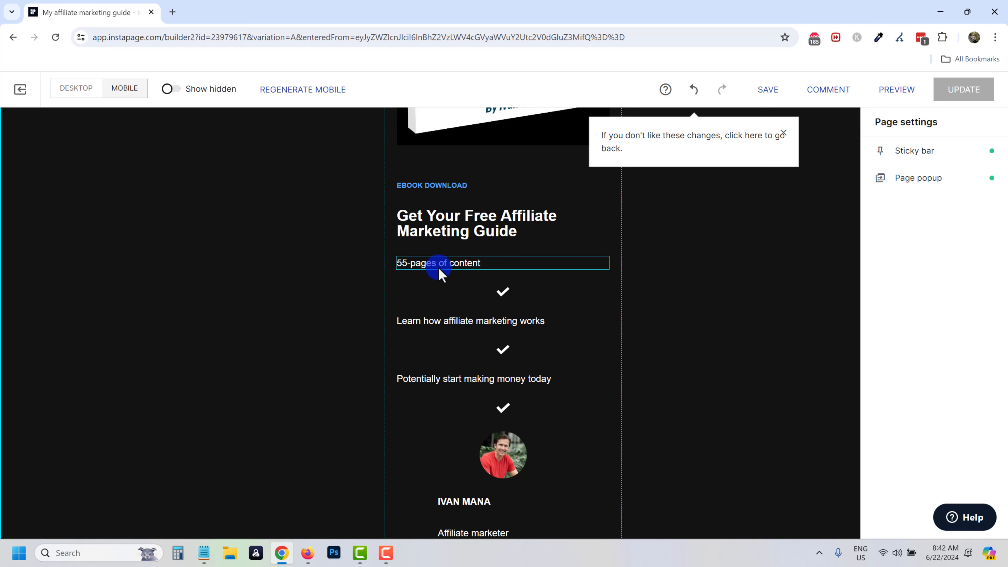
click(77, 88)
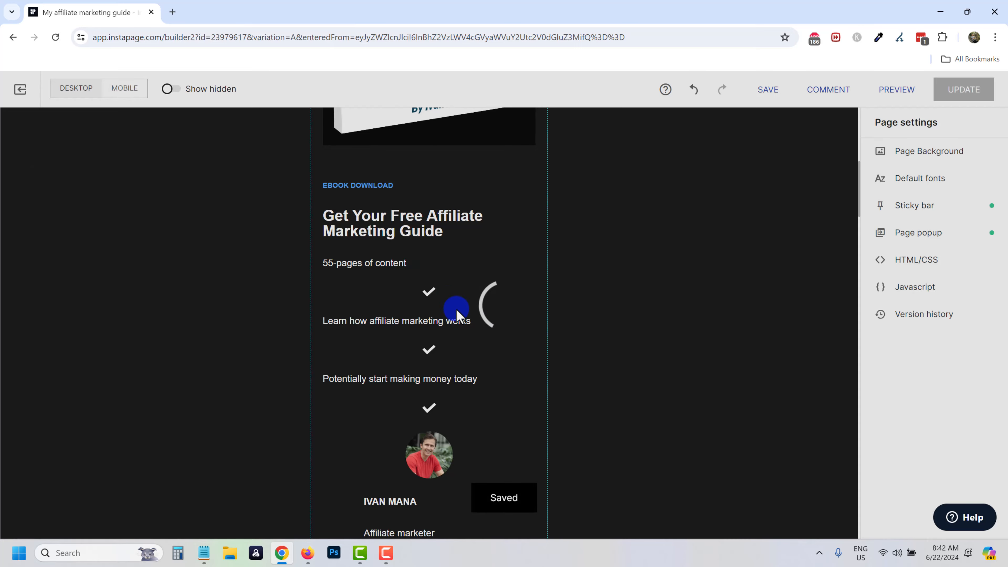
scroll(416, 266, up, 5)
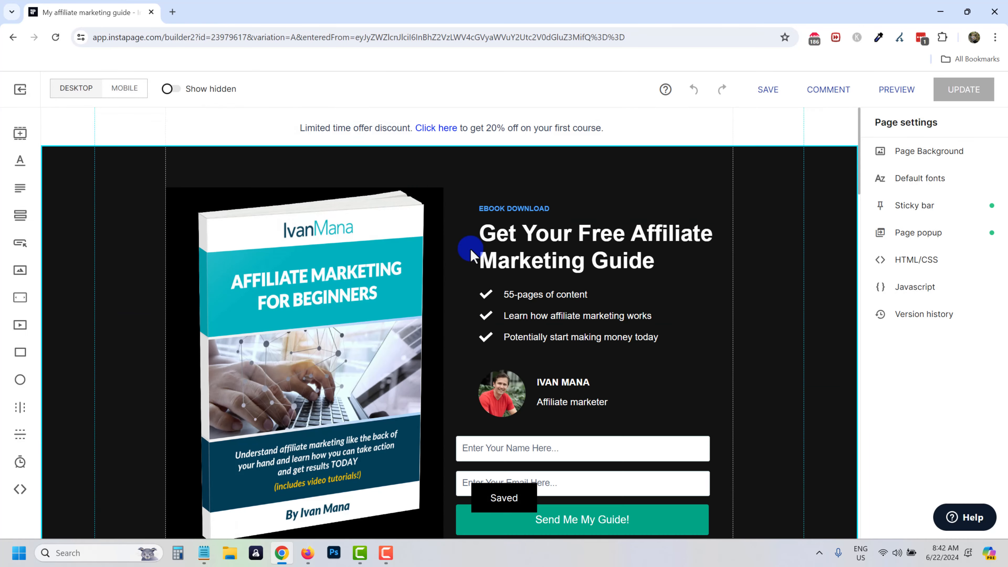
On mobile, narrow '55-pages of content', checkmark it, and raise 'Learn how affiliate marketing works' beneath.
click(483, 296)
click(129, 89)
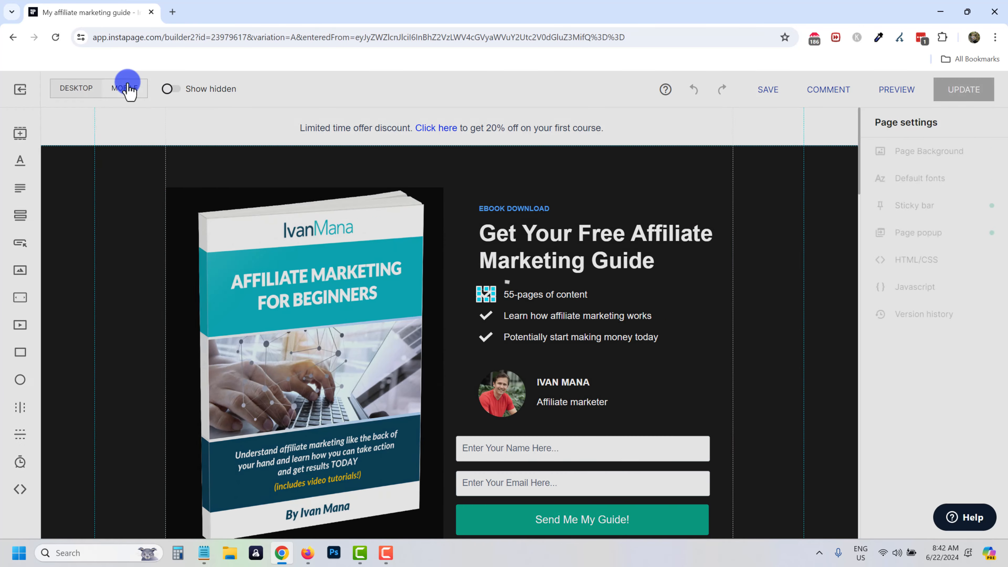
scroll(516, 323, down, 10)
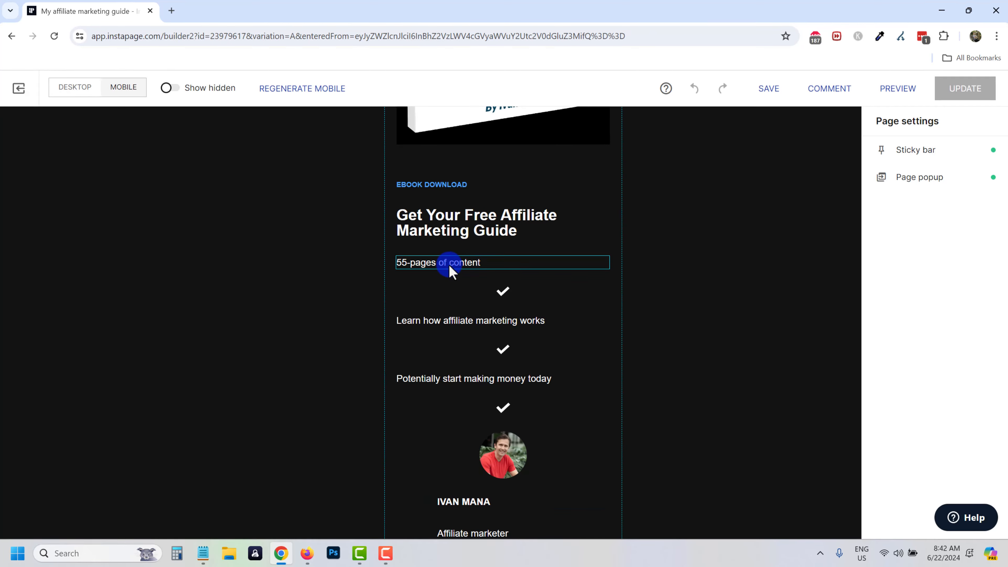
click(450, 266)
drag(611, 264, 551, 264)
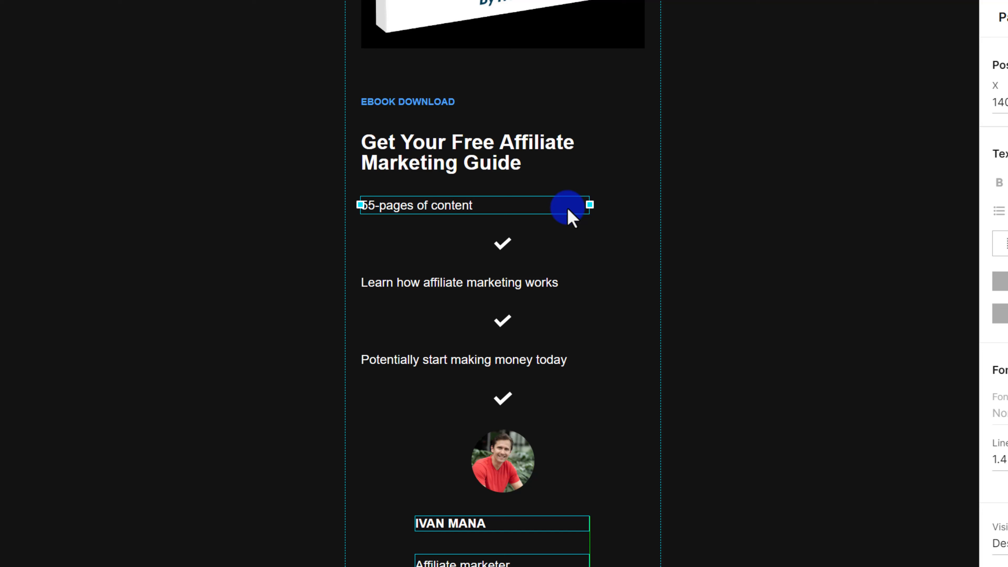
drag(590, 205, 468, 205)
drag(501, 265, 388, 210)
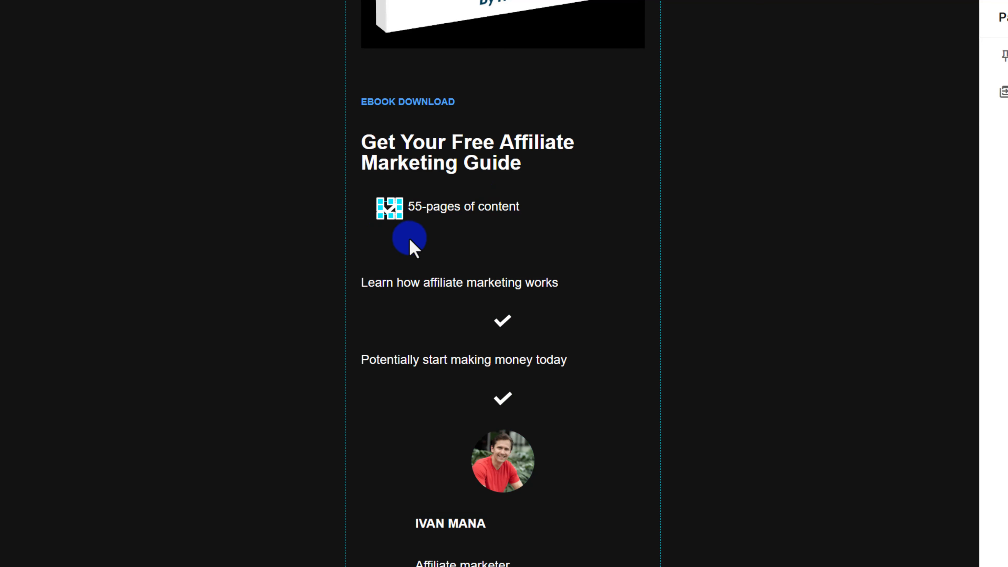
click(412, 281)
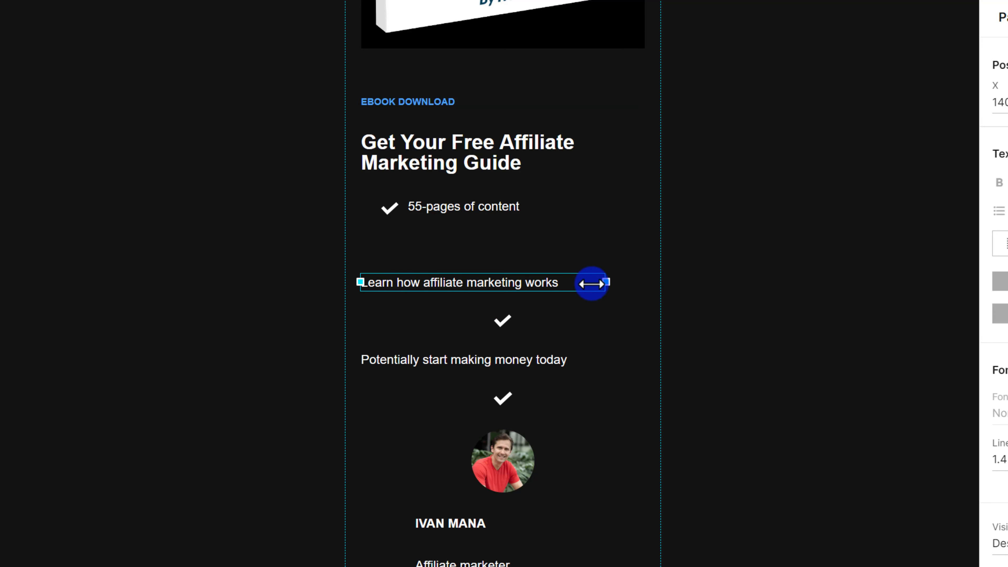
drag(486, 284, 531, 239)
Place a checkmark beside 'Learn how affiliate marketing works' on mobile, then return to desktop.
drag(501, 317, 389, 234)
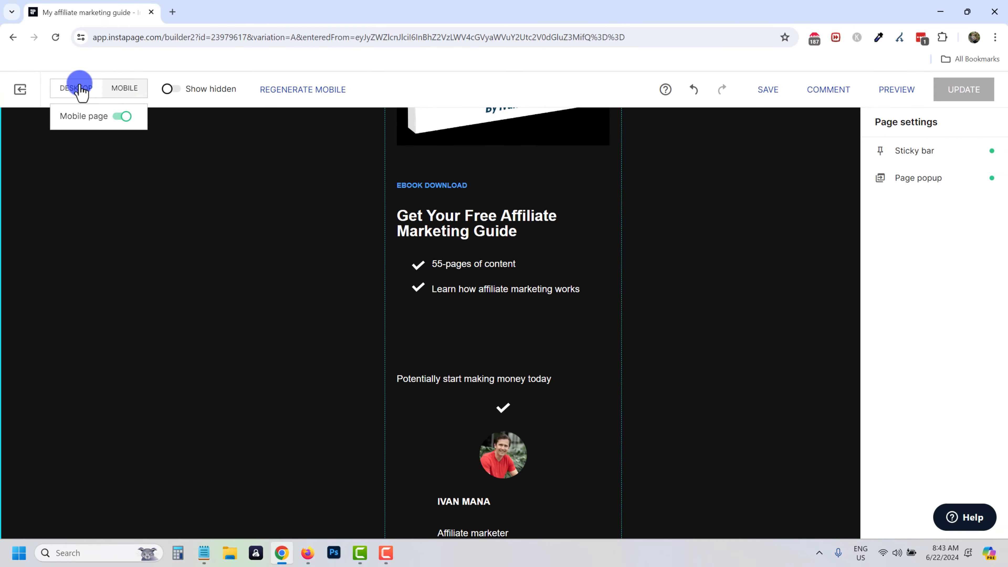
click(76, 81)
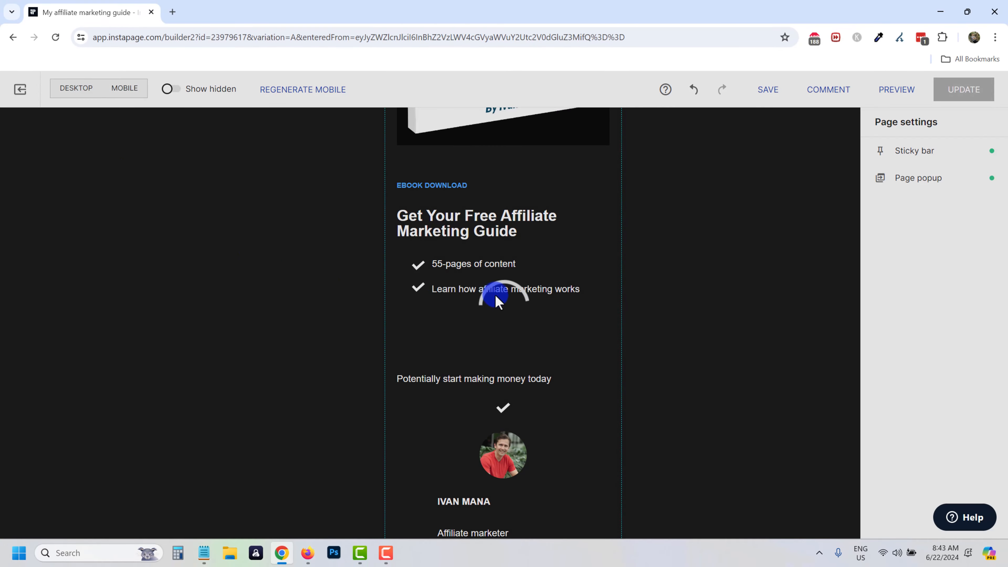
scroll(436, 253, up, 6)
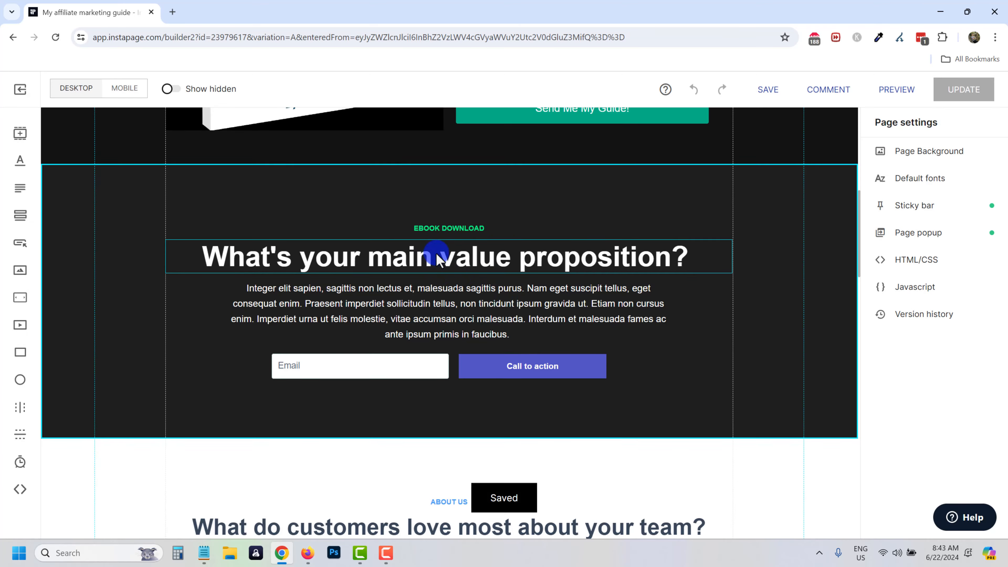
scroll(435, 254, up, 1)
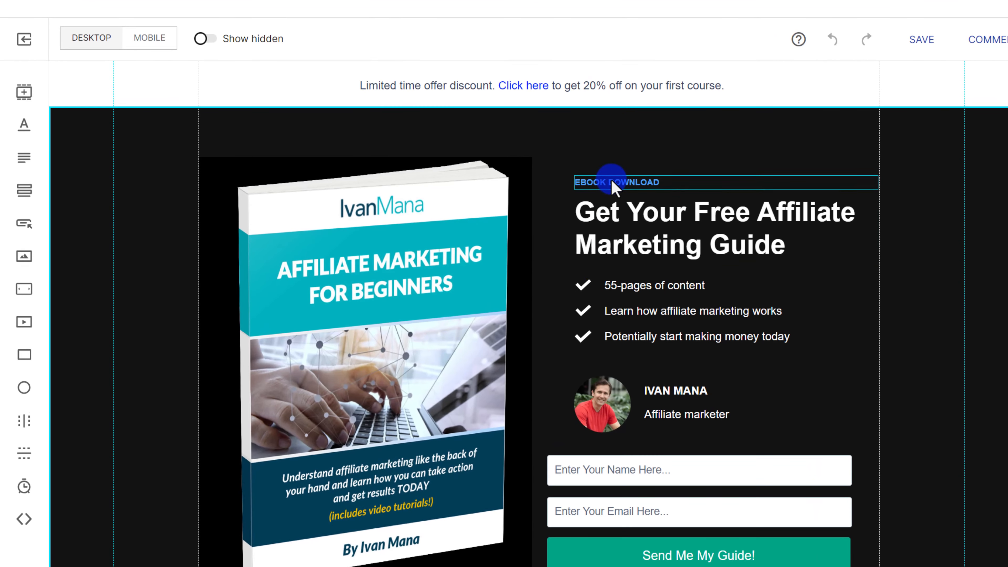
Group the hero's right-column text elements and shift the group slightly left.
drag(561, 159, 817, 437)
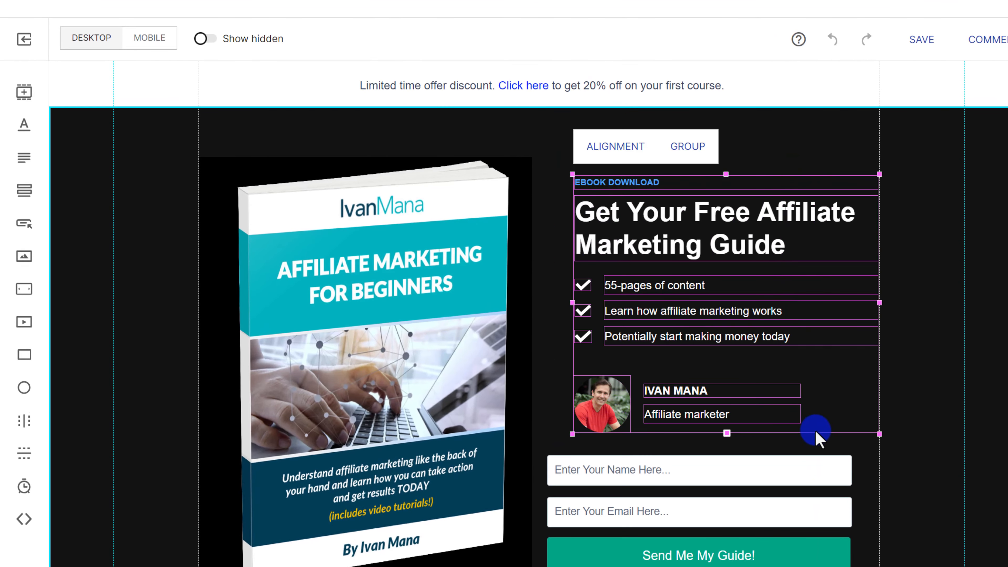
click(693, 145)
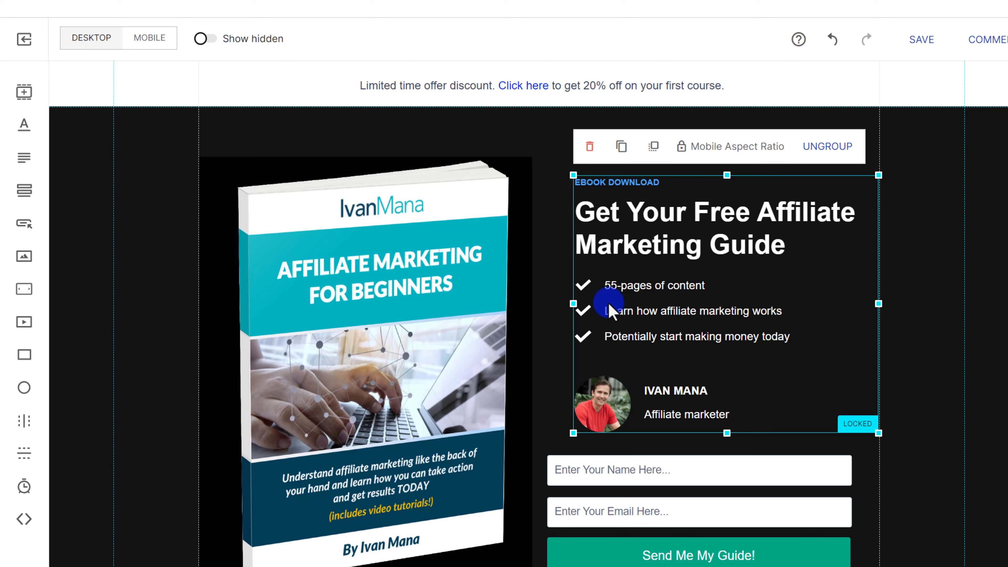
click(540, 134)
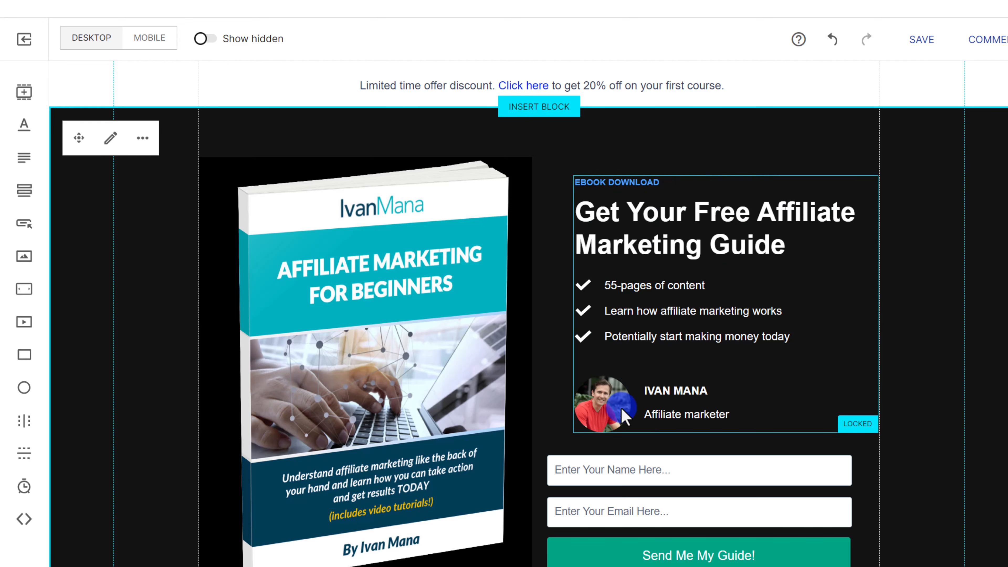
drag(649, 310, 626, 312)
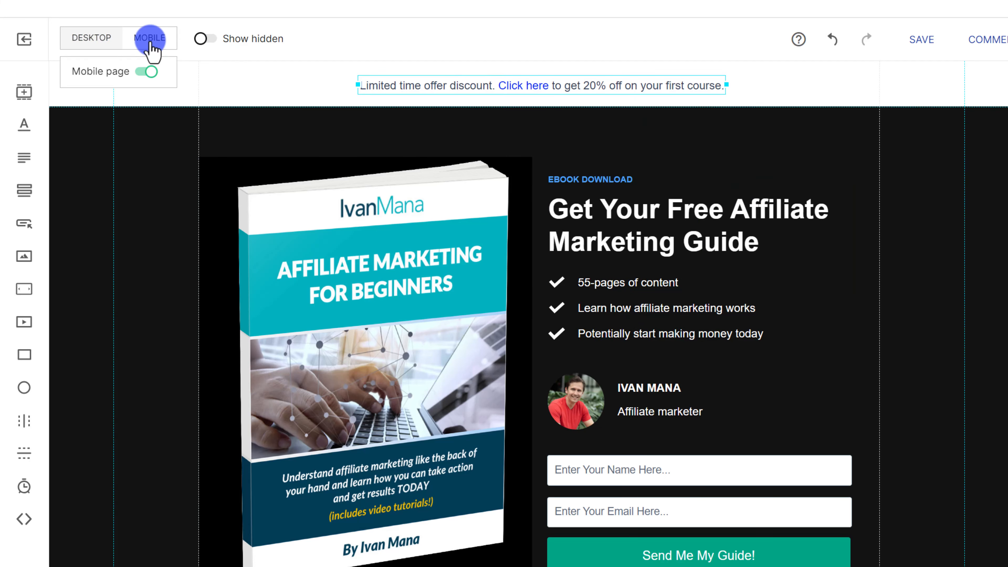
On mobile, regenerate the dark ebook download section's layout from its block toolbar.
click(149, 38)
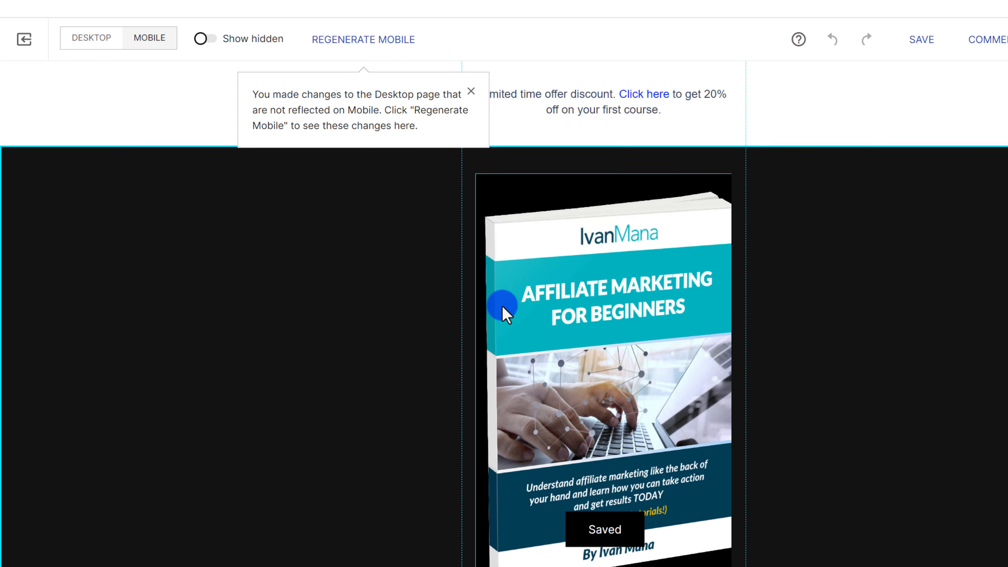
scroll(477, 306, down, 5)
scroll(446, 315, down, 1)
scroll(446, 315, down, 2)
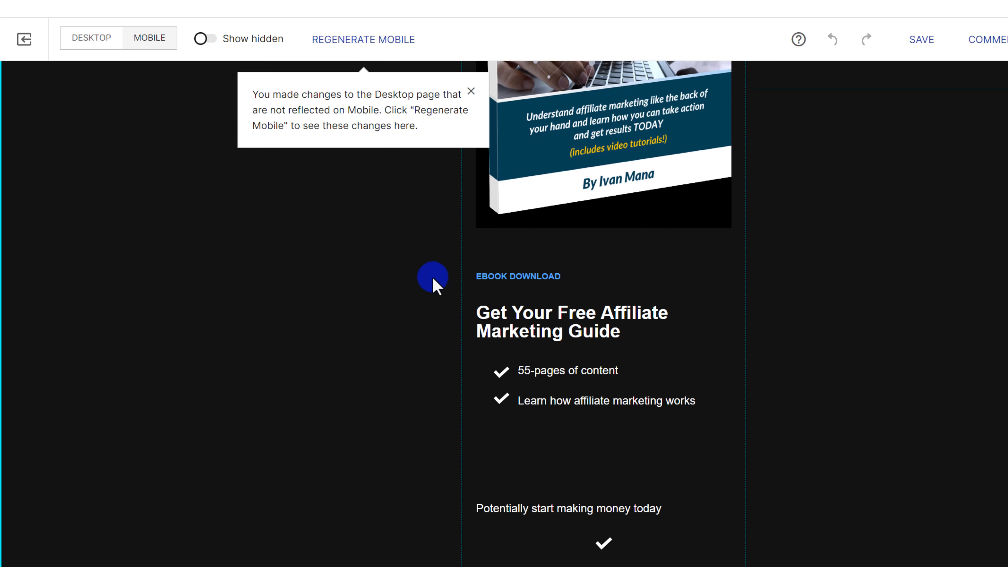
scroll(425, 266, up, 7)
scroll(425, 265, up, 2)
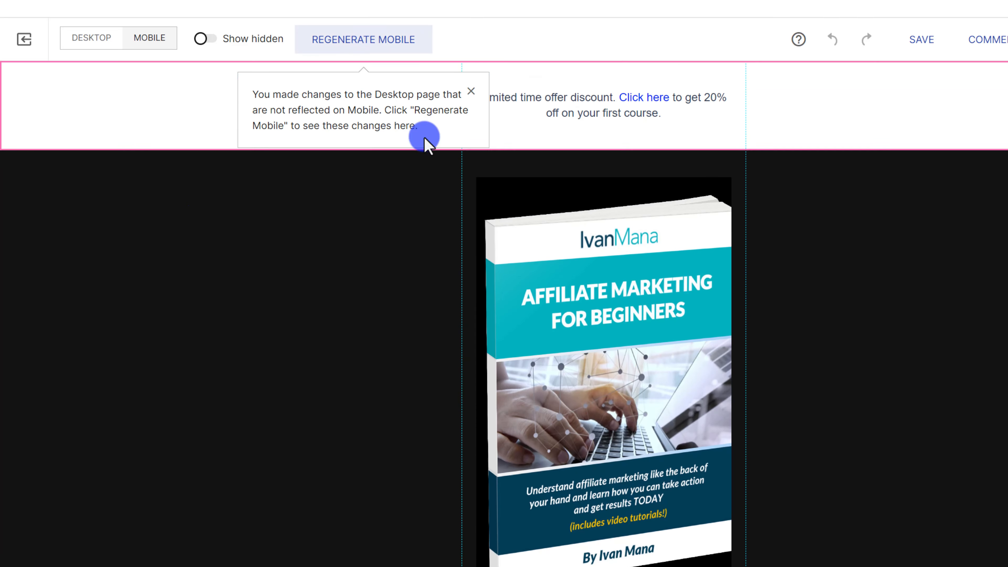
click(350, 238)
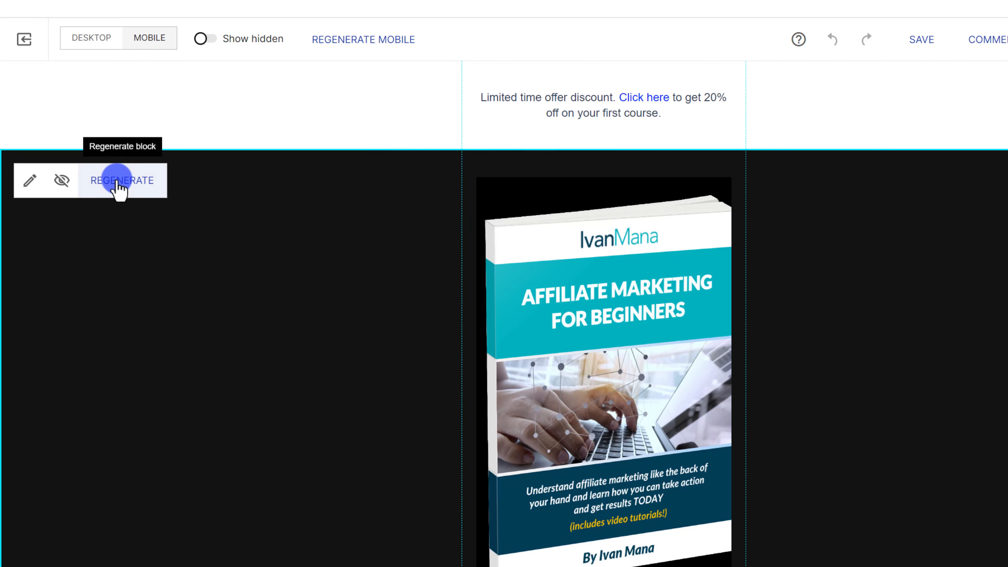
click(120, 183)
Review the regenerated section and select the signup fields and Send Me My Guide! button.
scroll(612, 348, down, 10)
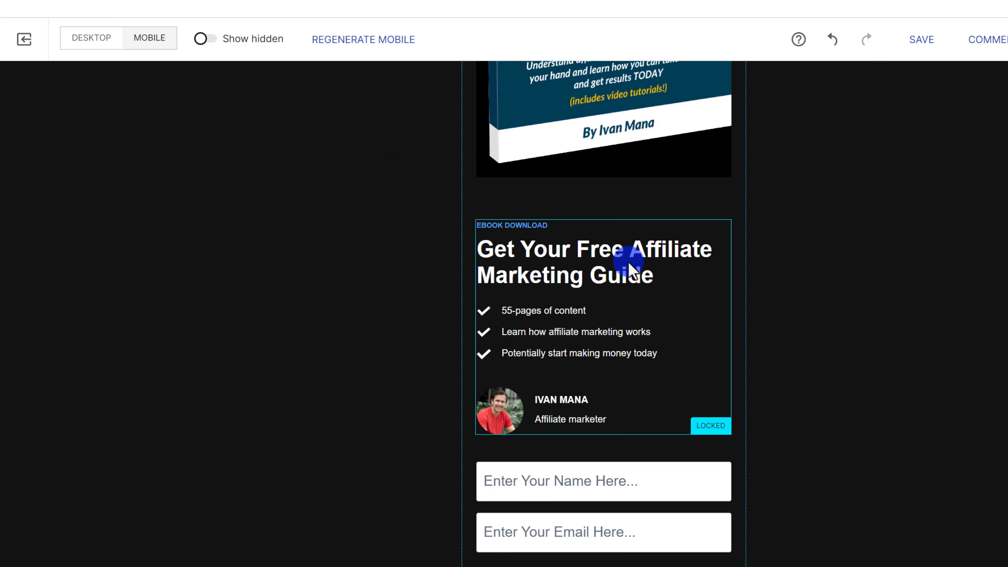
scroll(614, 401, down, 3)
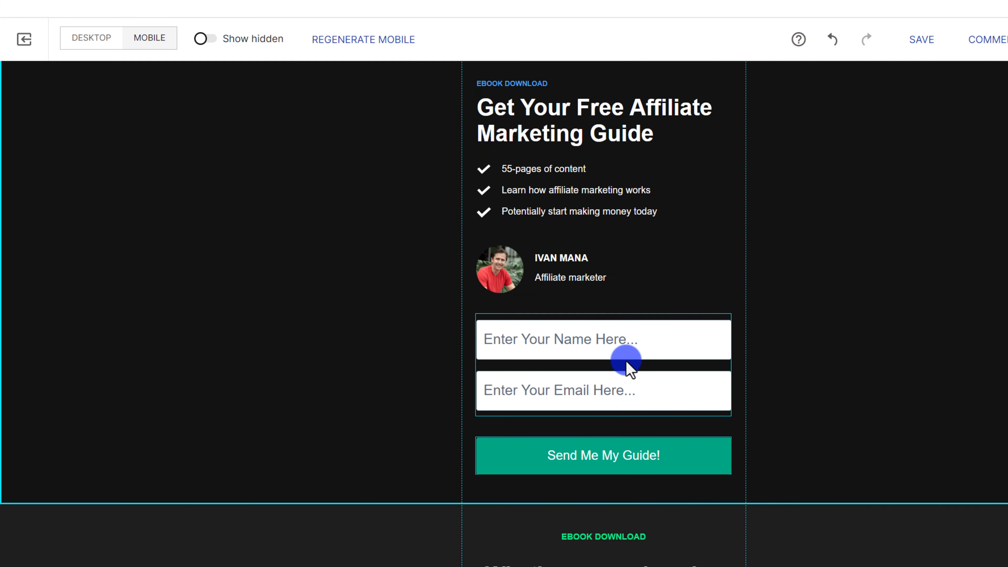
scroll(625, 361, up, 3)
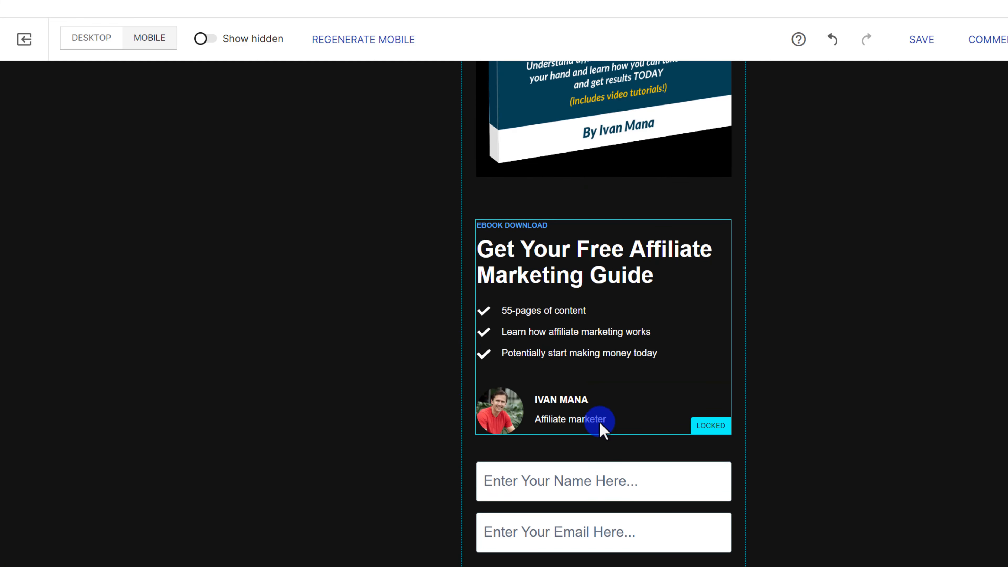
scroll(609, 423, down, 3)
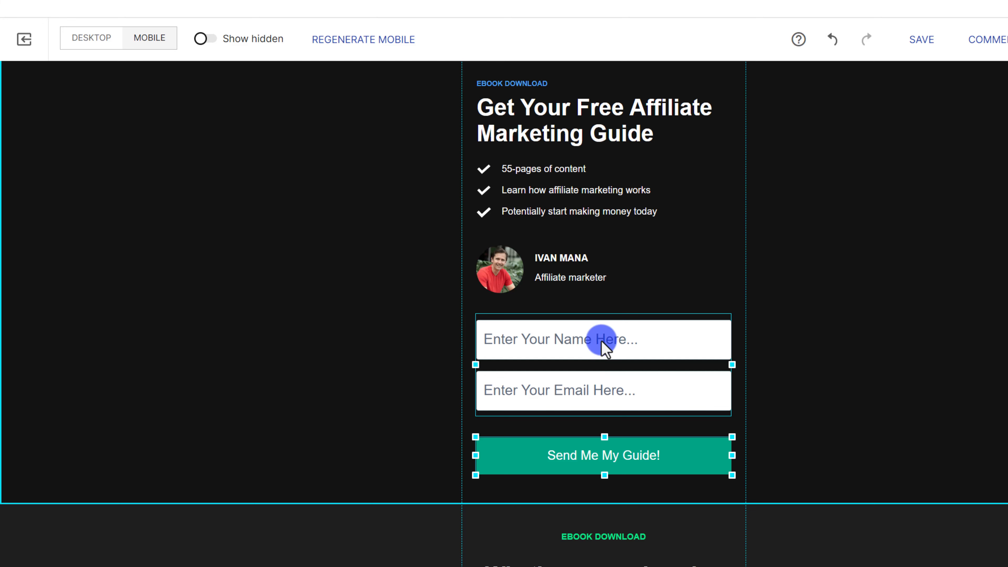
click(548, 351)
click(632, 357)
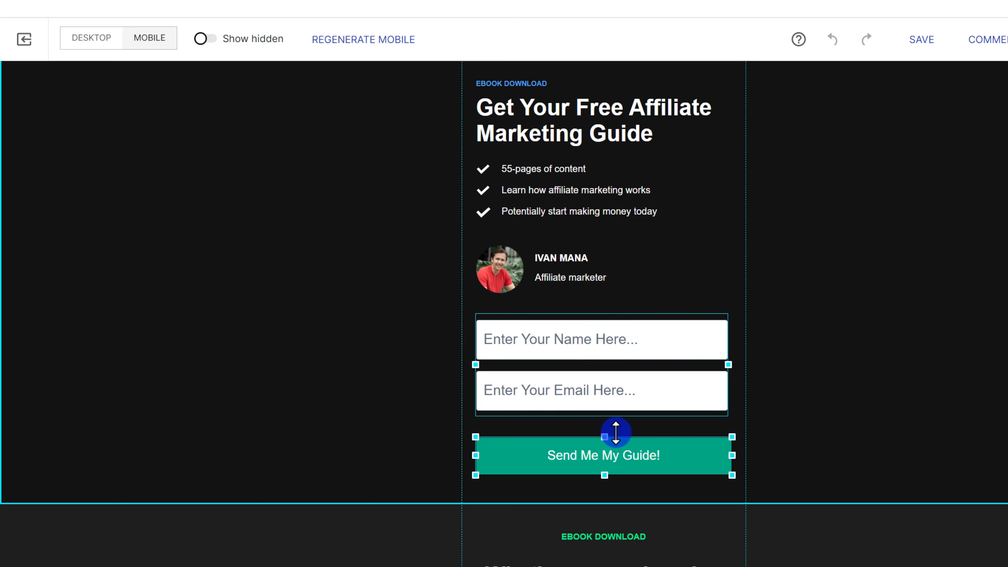
Move the Call to action button up under the Email field.
scroll(738, 349, down, 10)
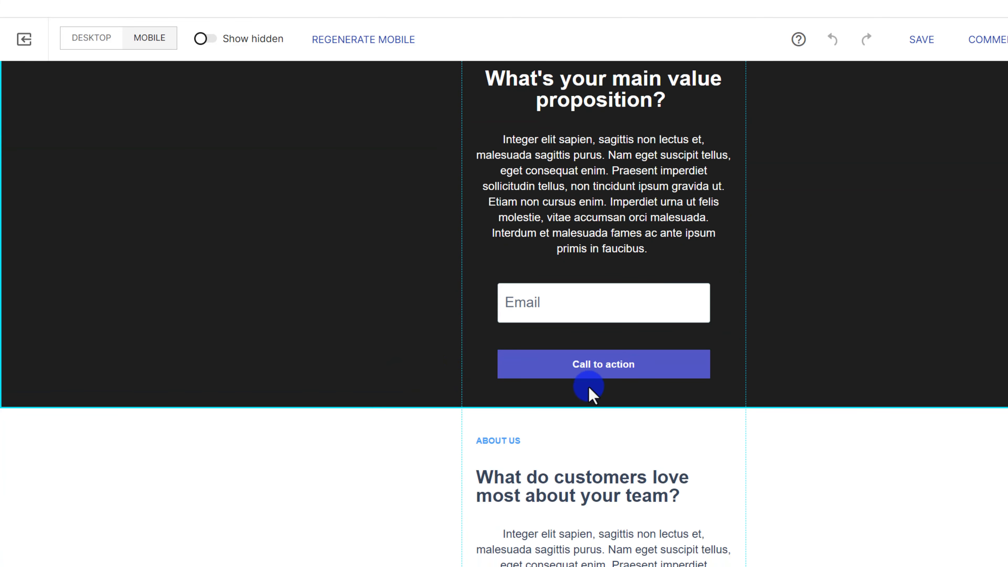
drag(614, 367, 614, 342)
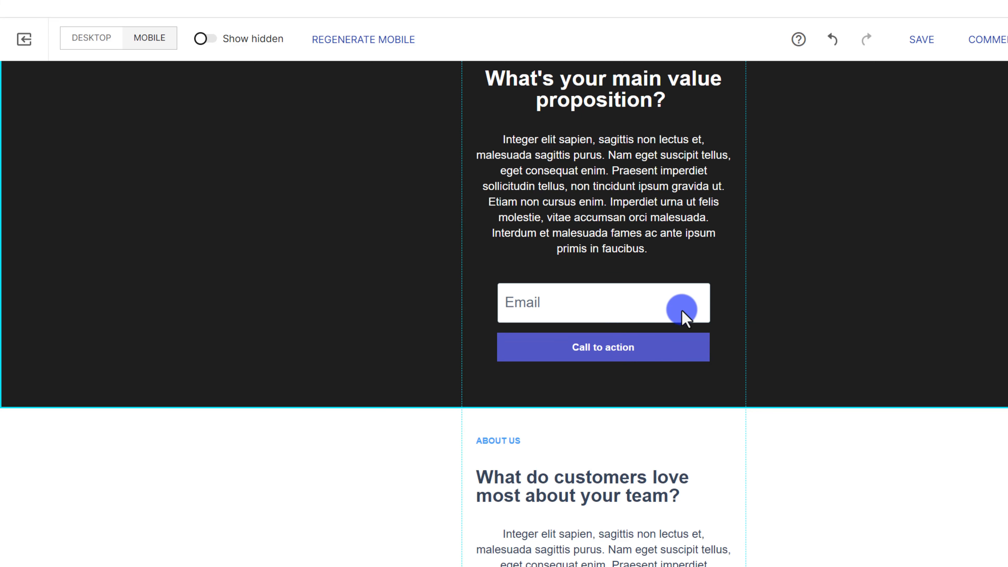
drag(653, 308, 650, 303)
Narrow the ABOUT US label and centre-align the 'What do customers love' heading.
scroll(699, 359, down, 5)
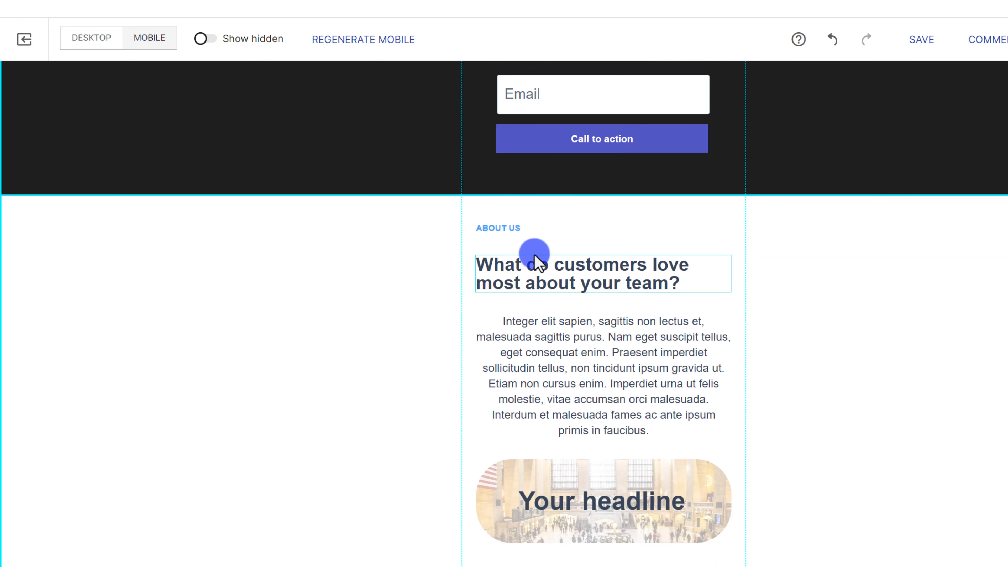
drag(504, 230, 630, 229)
drag(753, 230, 715, 278)
click(671, 251)
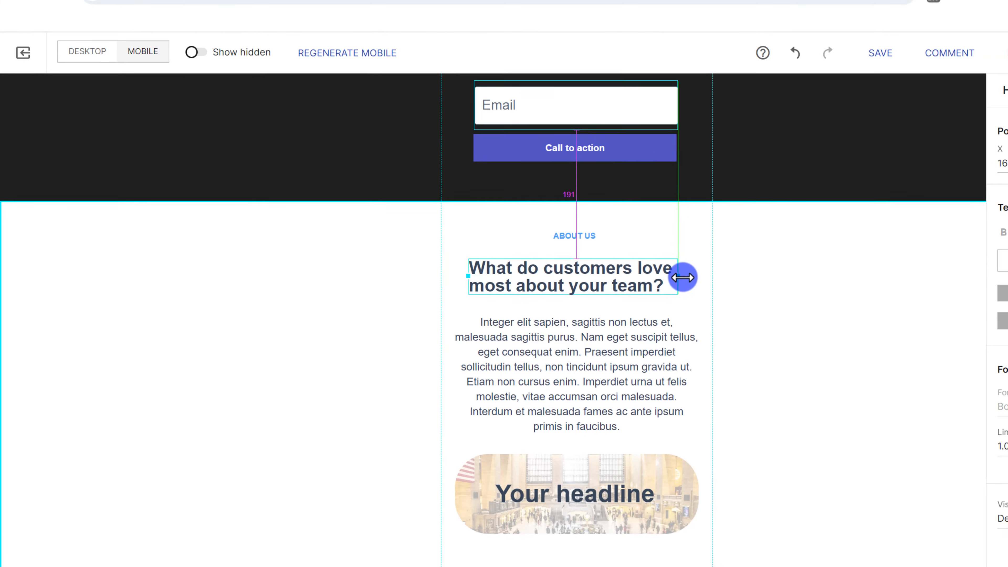
click(915, 271)
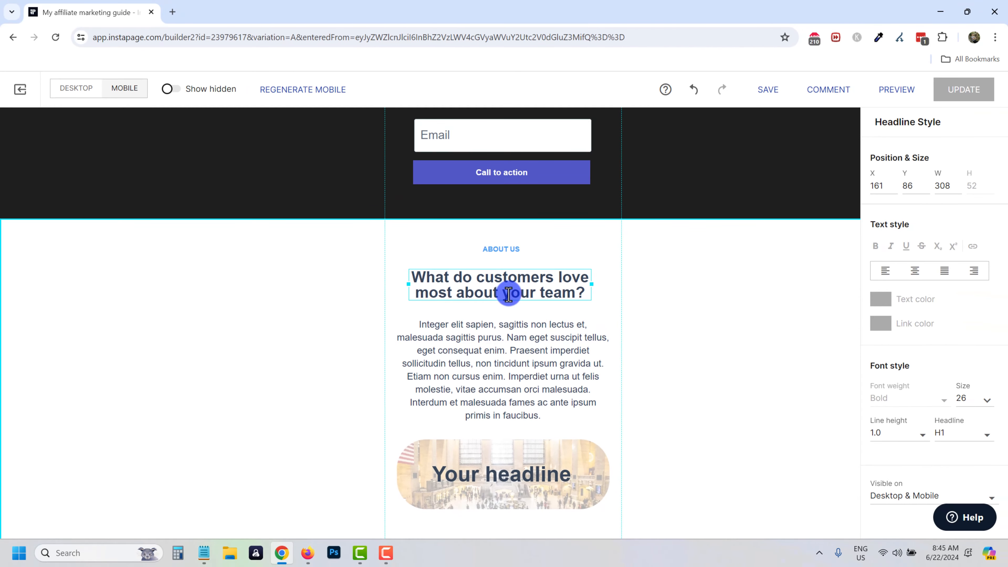
drag(509, 294, 508, 283)
Raise the carousel and the 'Check out my site!' button.
scroll(614, 340, down, 6)
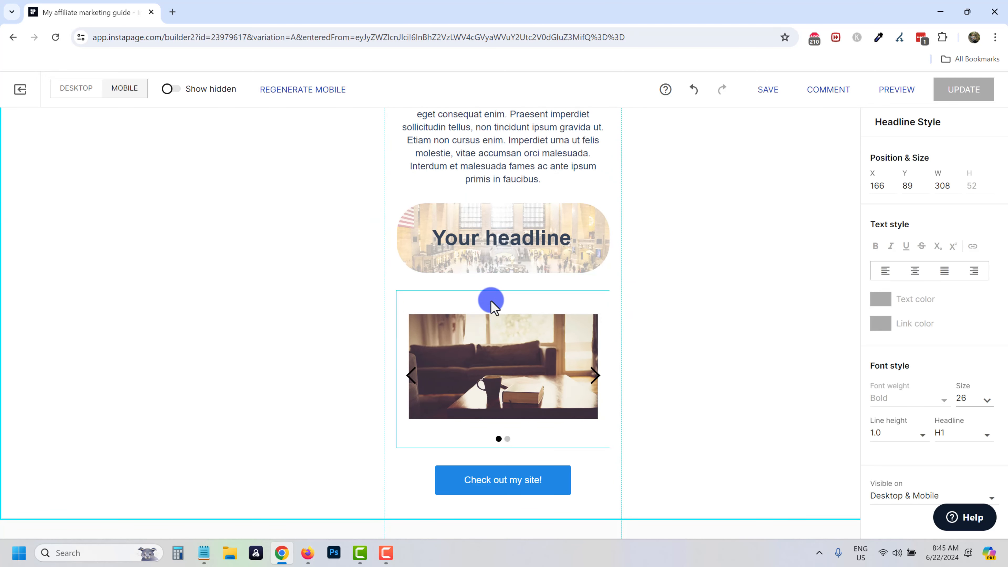
scroll(564, 353, down, 1)
drag(522, 329, 521, 314)
drag(517, 428, 518, 415)
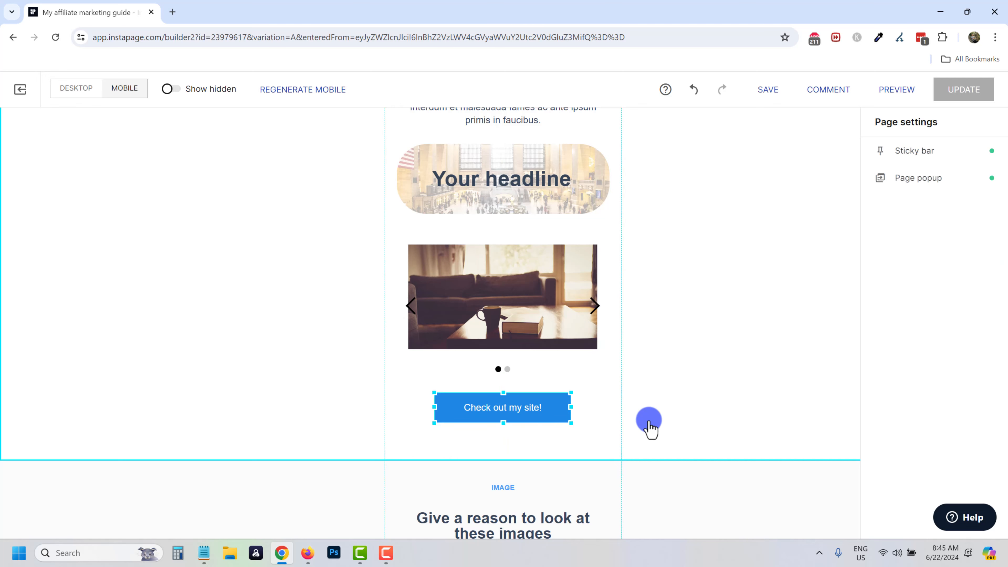
Narrow the mobile footer copyright line to 241 px wide and centre it at X 199 below Call to action.
scroll(650, 425, down, 20)
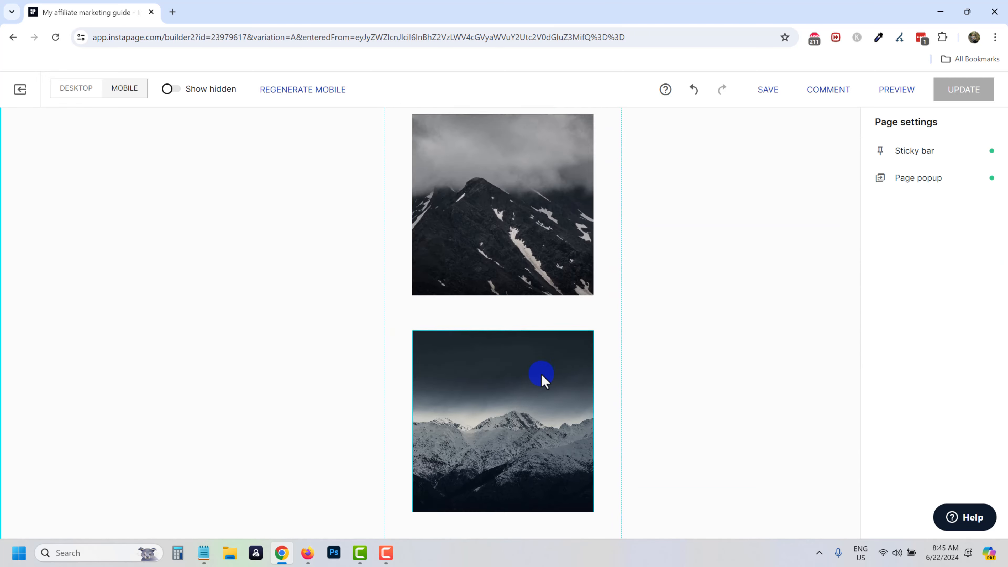
scroll(542, 380, down, 10)
scroll(480, 363, down, 2)
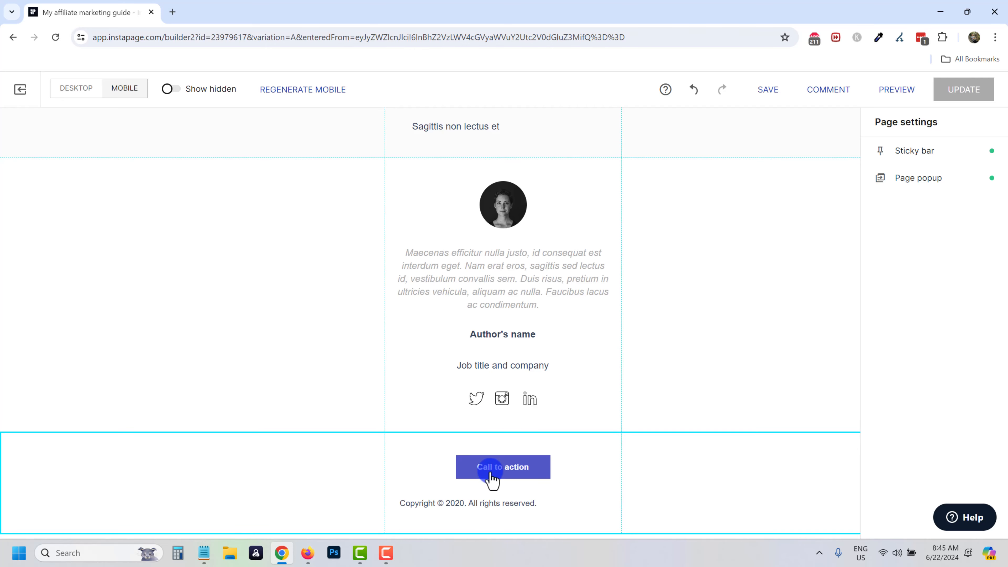
click(444, 505)
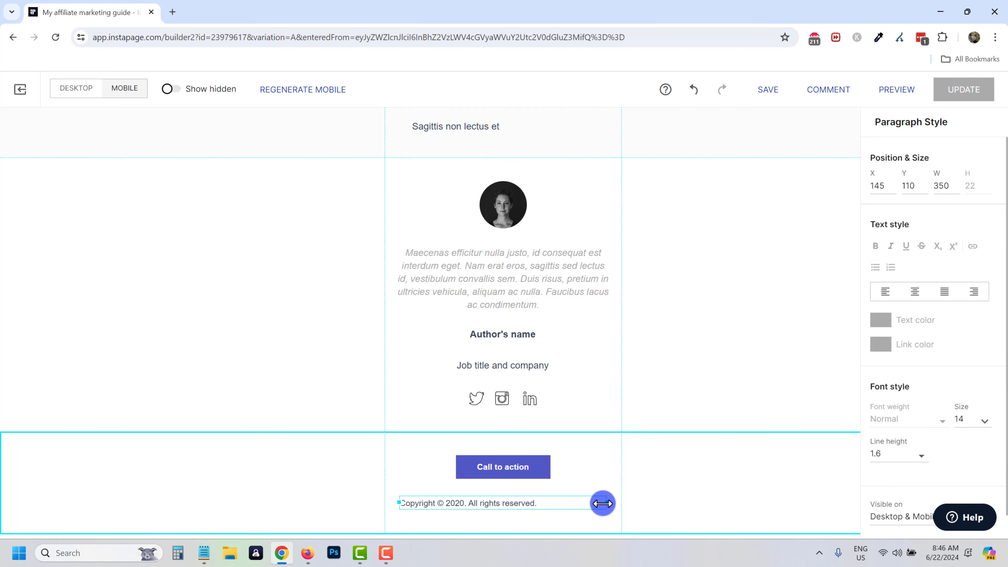
drag(578, 502, 547, 505)
scroll(524, 333, up, 6)
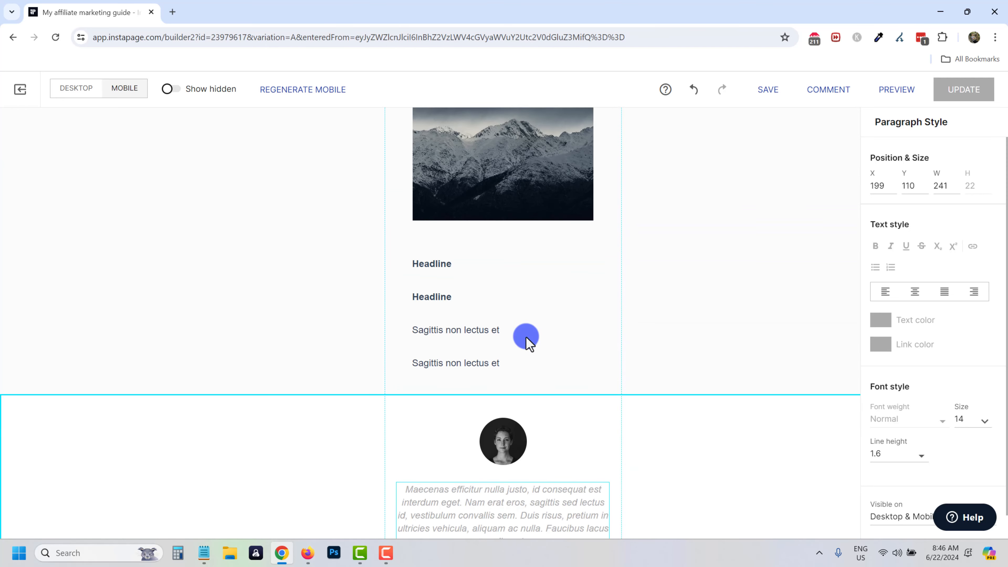
scroll(526, 337, up, 10)
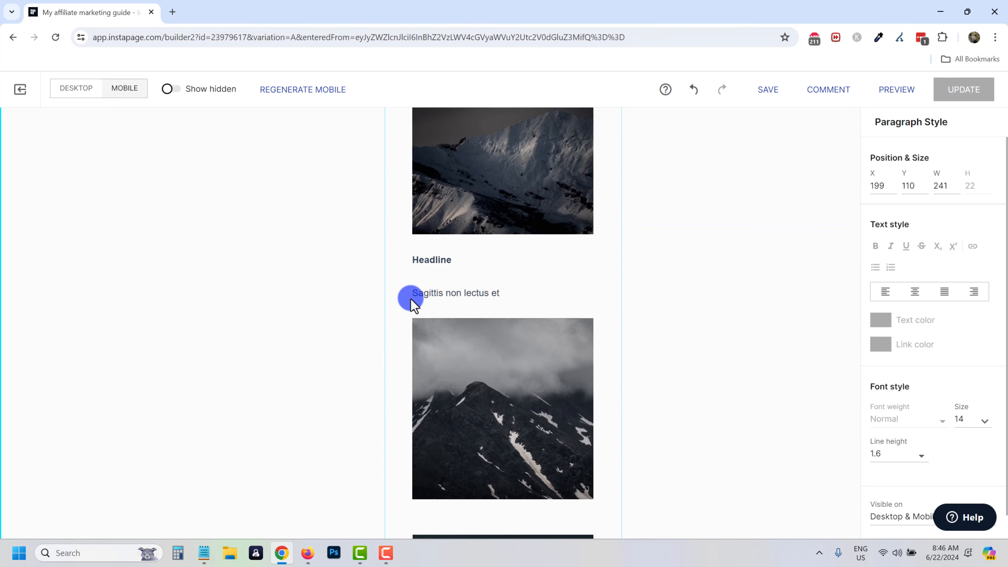
scroll(411, 298, up, 2)
scroll(488, 302, up, 3)
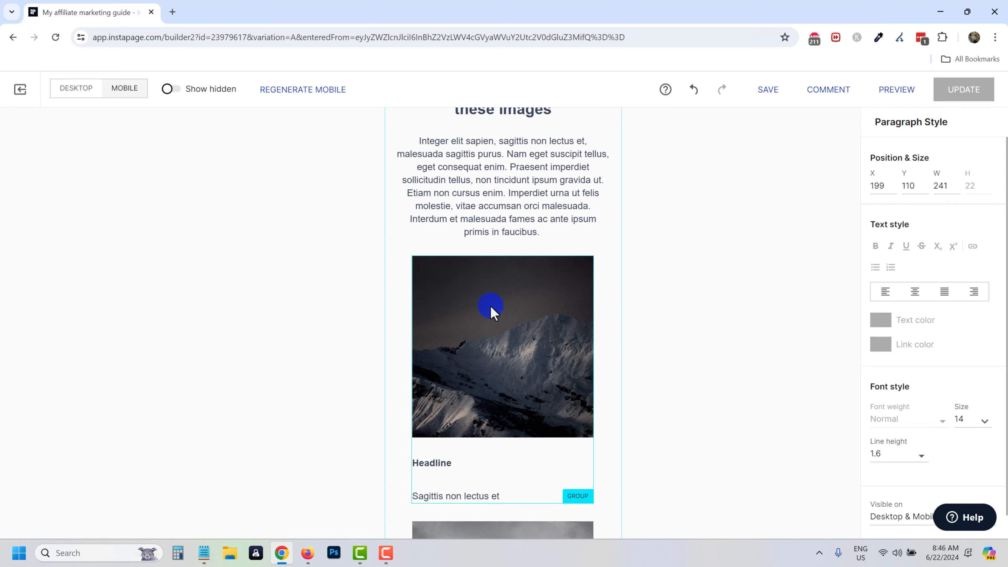
scroll(491, 310, down, 6)
scroll(491, 310, down, 5)
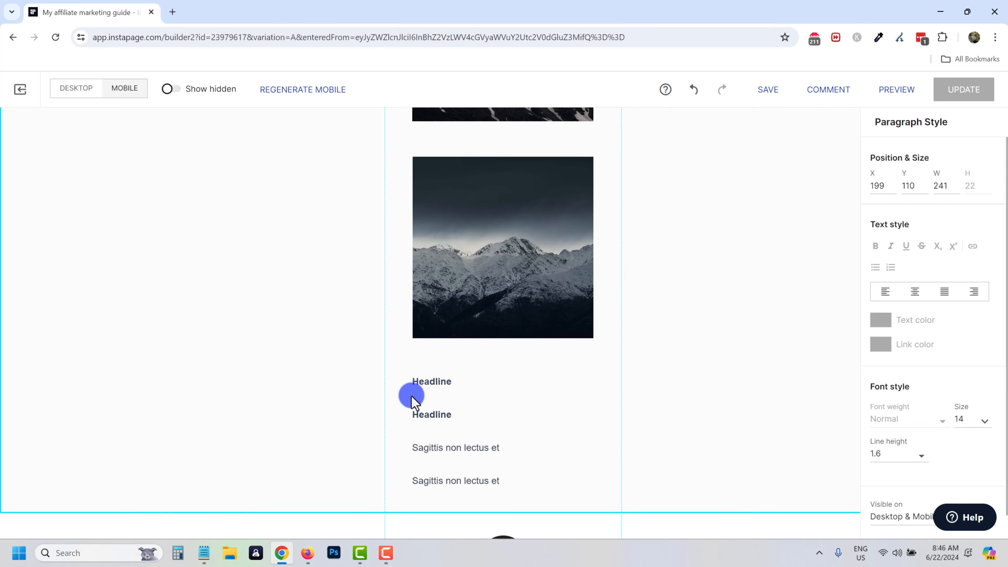
scroll(456, 441, up, 2)
scroll(455, 413, down, 3)
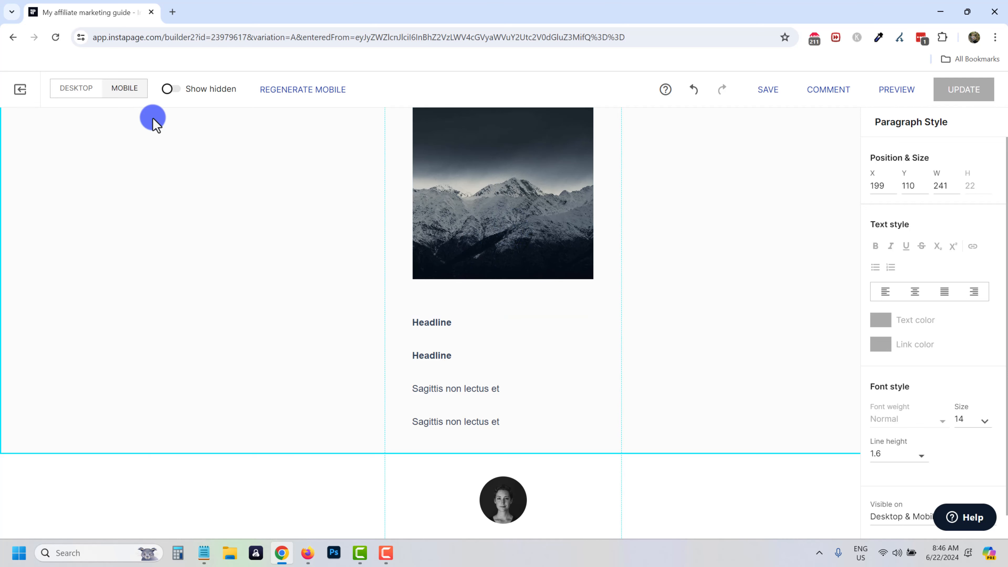
On desktop, group the second and third mountain images each with their headline and caption.
click(83, 89)
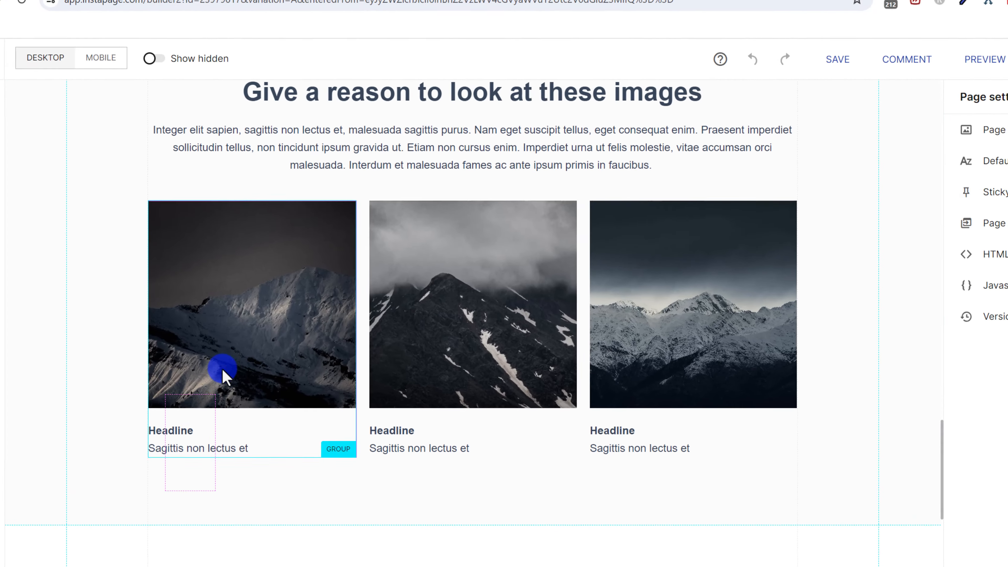
click(225, 375)
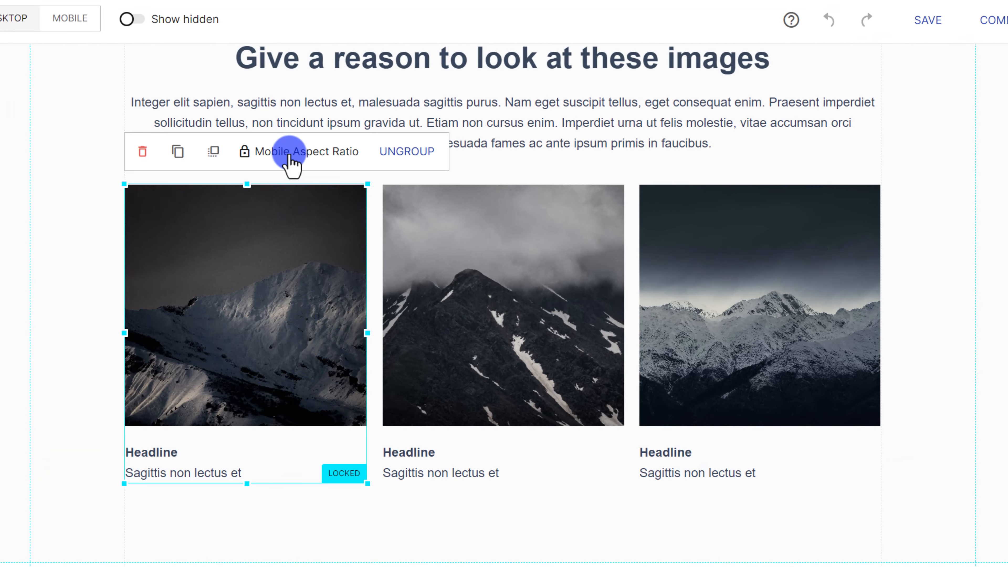
drag(472, 518, 619, 202)
click(508, 153)
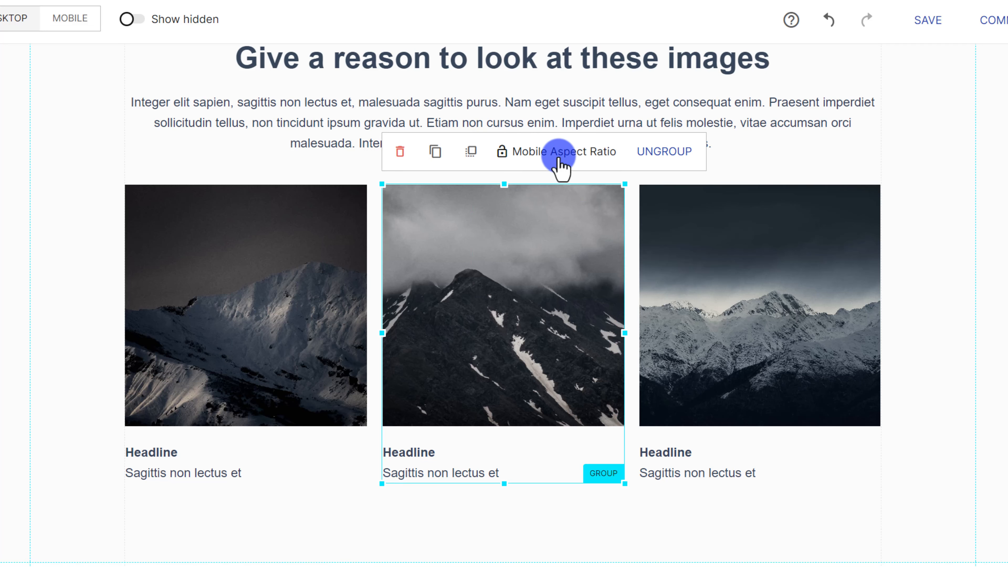
drag(698, 514, 835, 236)
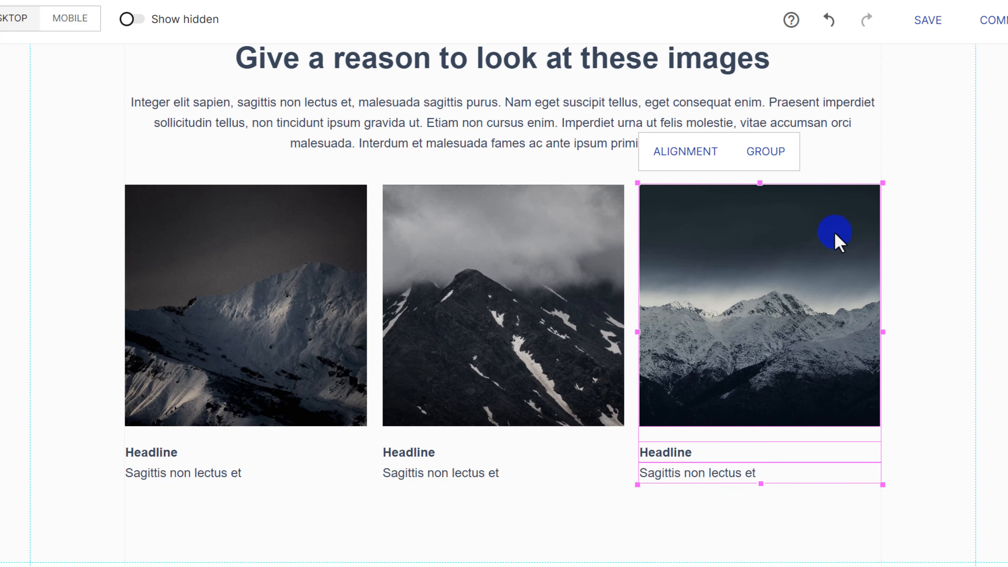
click(766, 157)
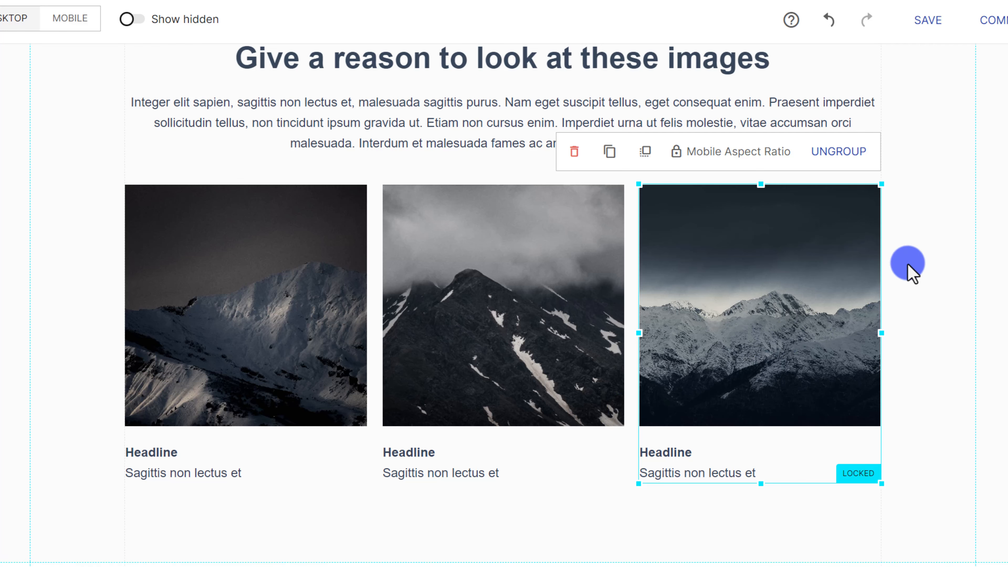
click(897, 247)
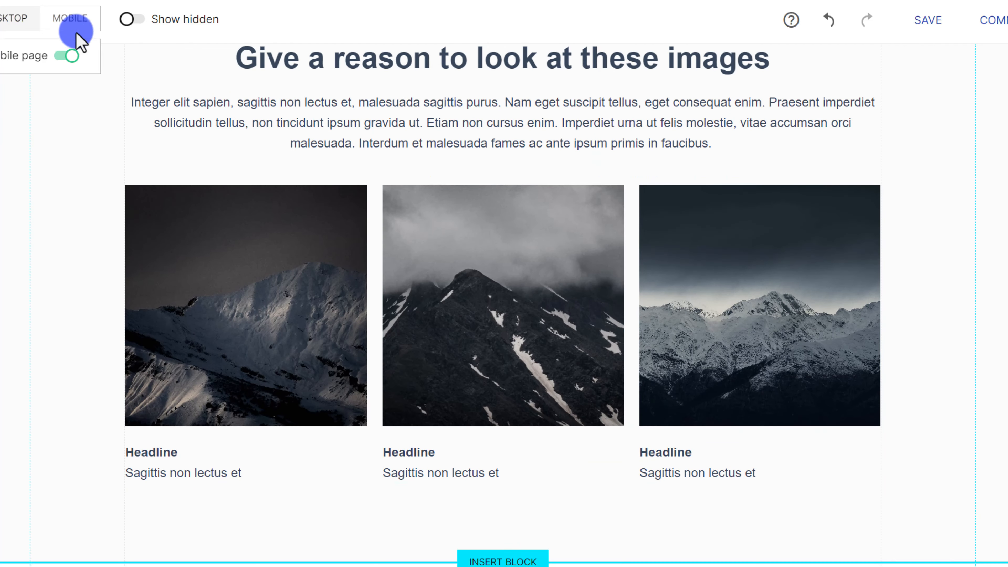
Regenerate the mobile 'Give a reason to look at these images' block so each photo stacks with its caption.
click(69, 24)
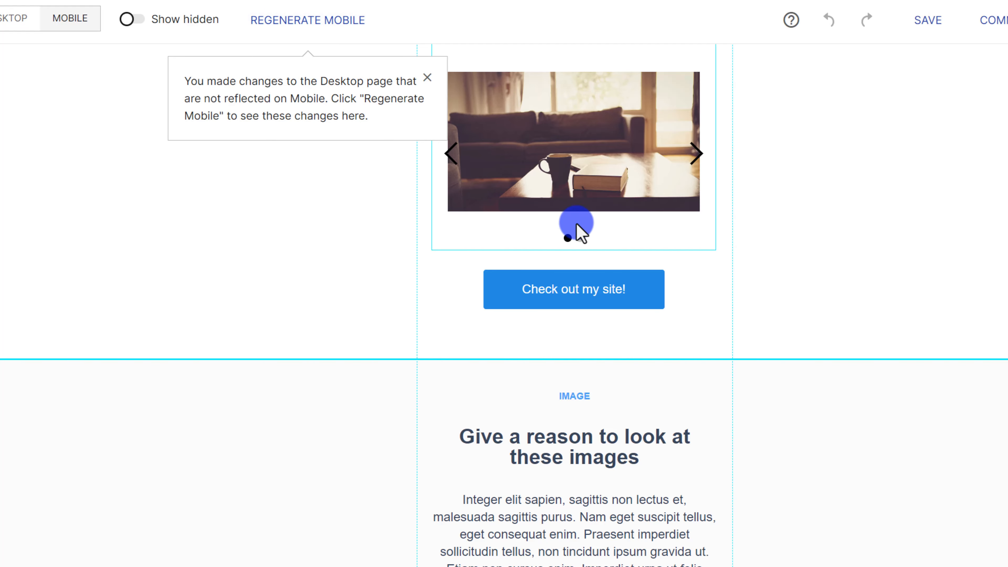
scroll(517, 239, down, 10)
scroll(436, 326, down, 5)
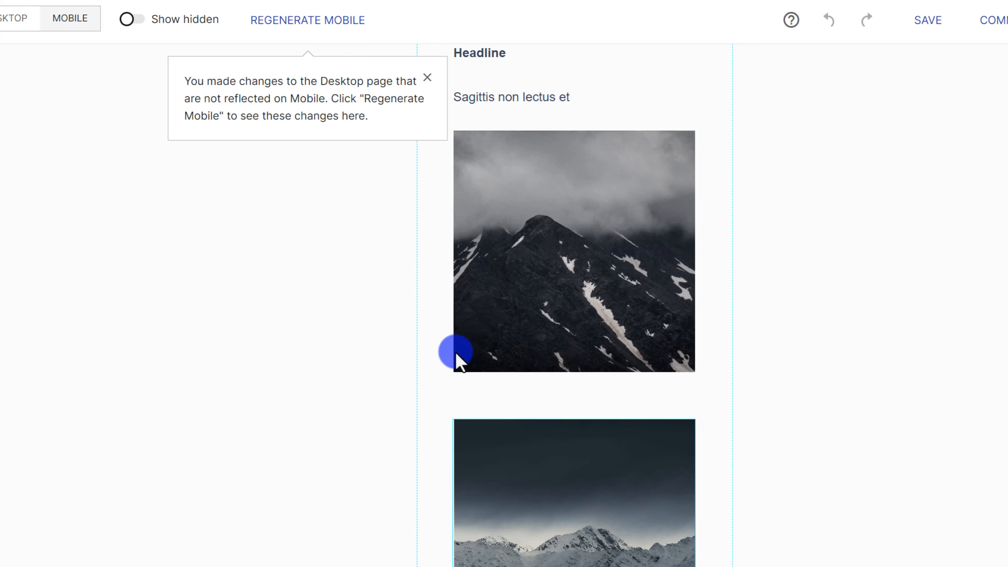
scroll(434, 326, up, 7)
scroll(467, 306, up, 7)
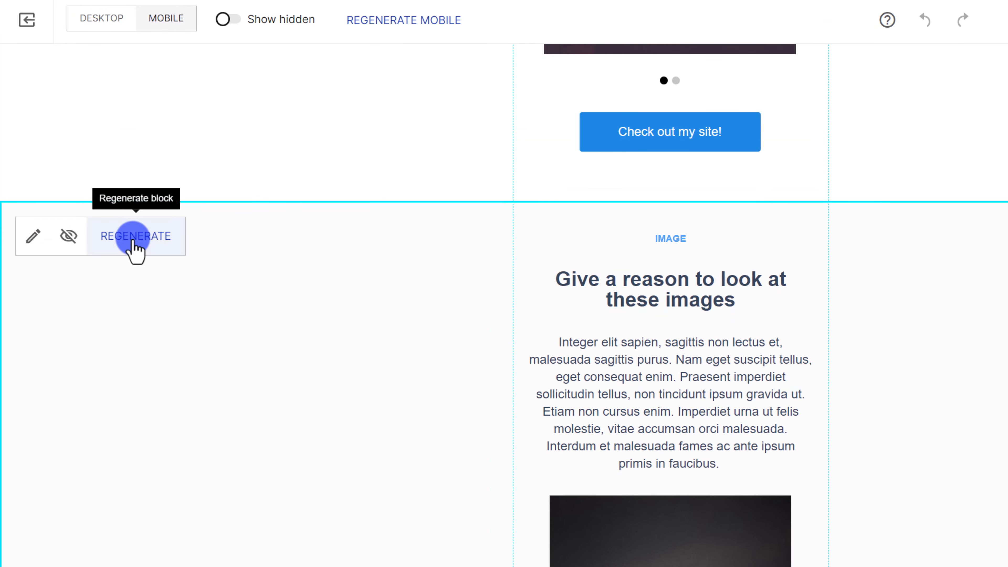
click(133, 242)
scroll(685, 374, down, 6)
scroll(681, 363, down, 15)
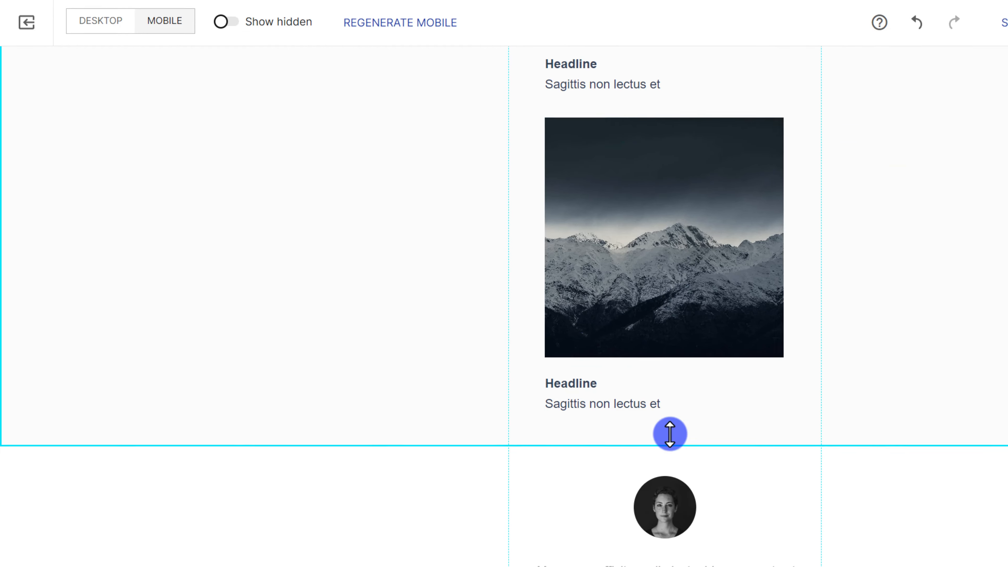
scroll(571, 413, up, 10)
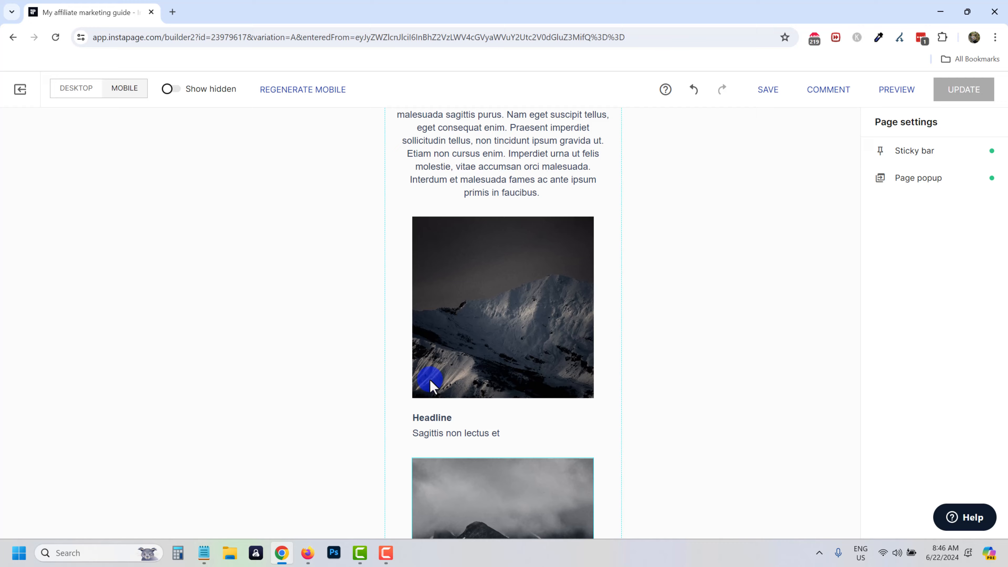
scroll(433, 384, up, 15)
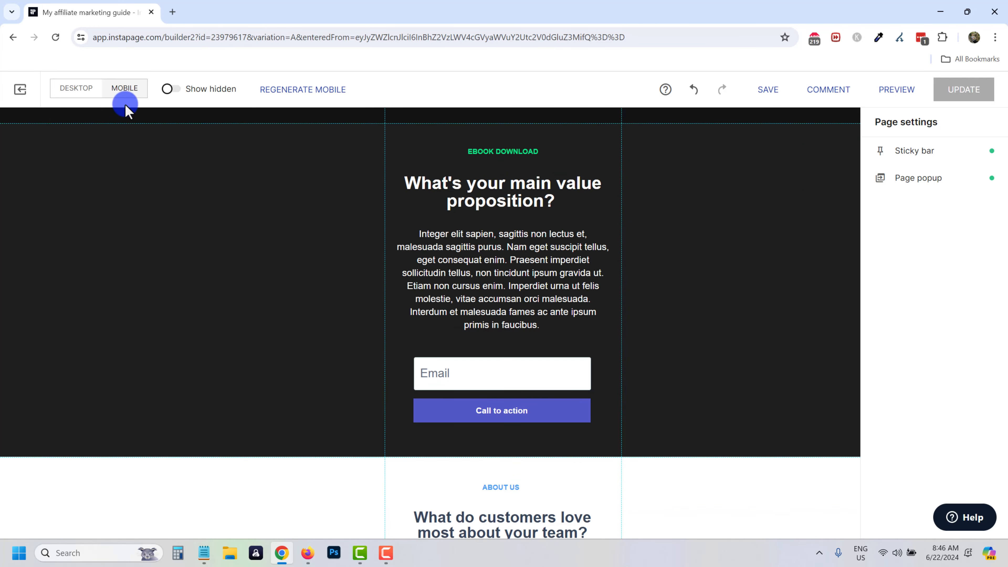
On desktop, set the About Us paragraph's visibility to Mobile only.
click(87, 92)
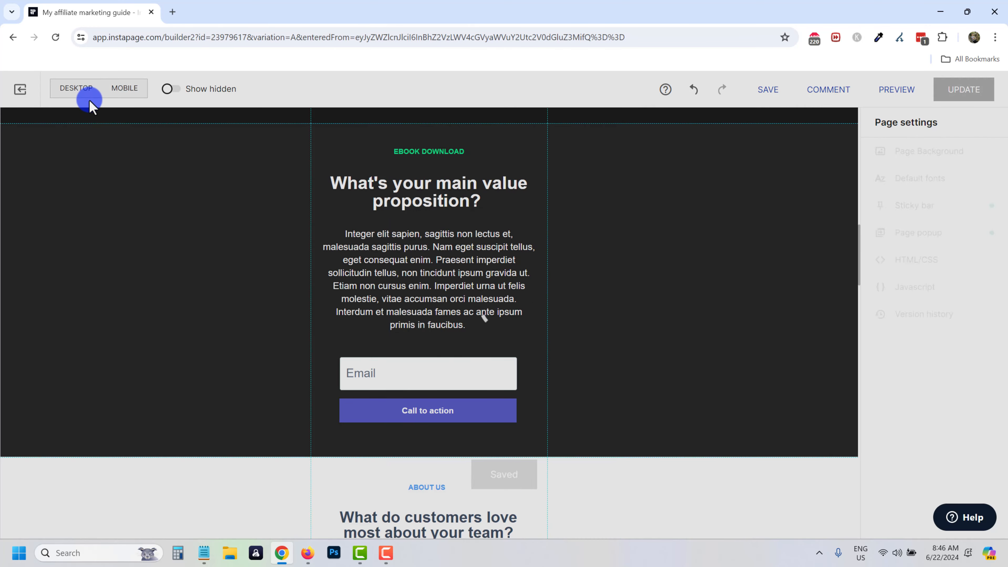
mouse_move(132, 92)
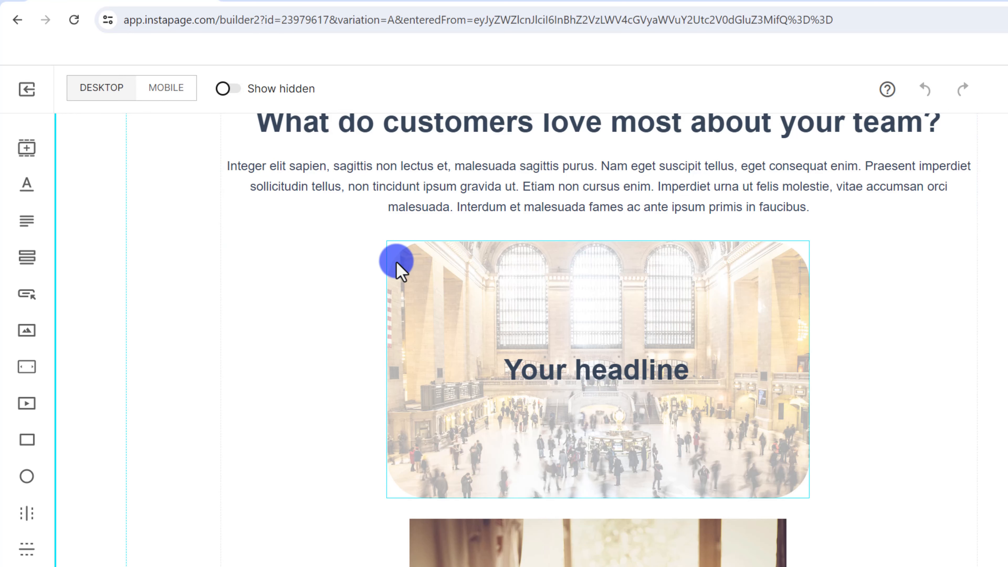
scroll(398, 264, up, 4)
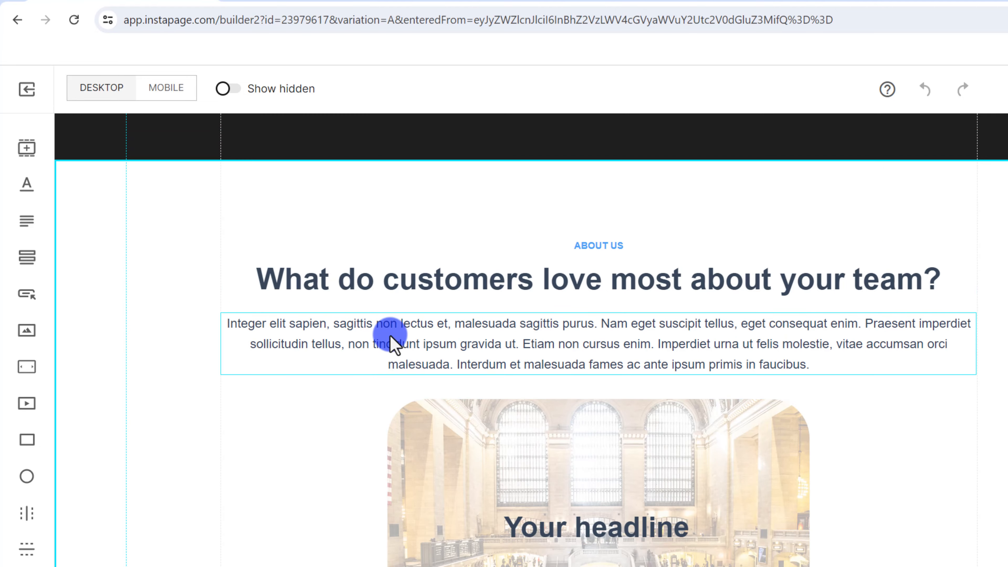
click(584, 348)
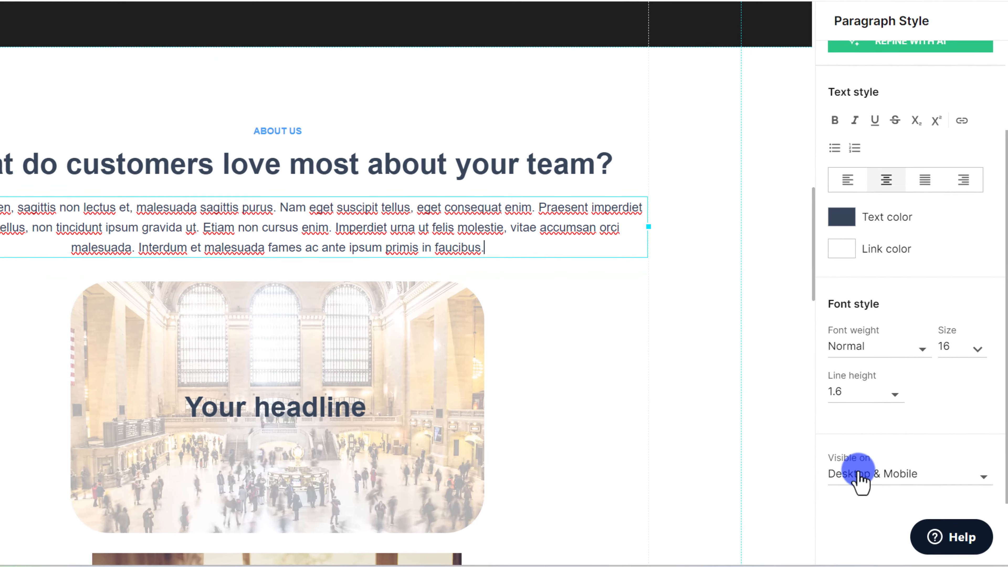
click(876, 474)
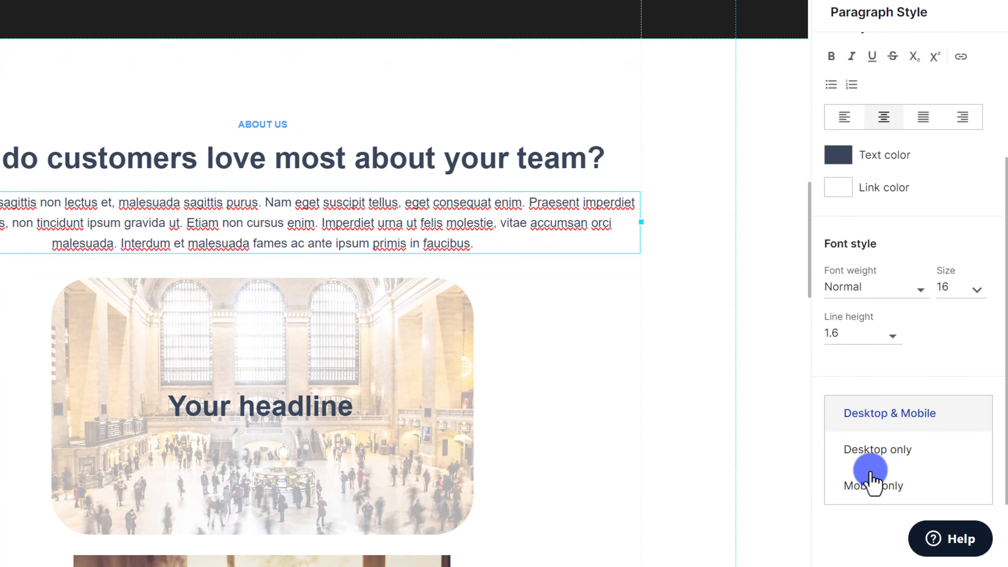
click(875, 485)
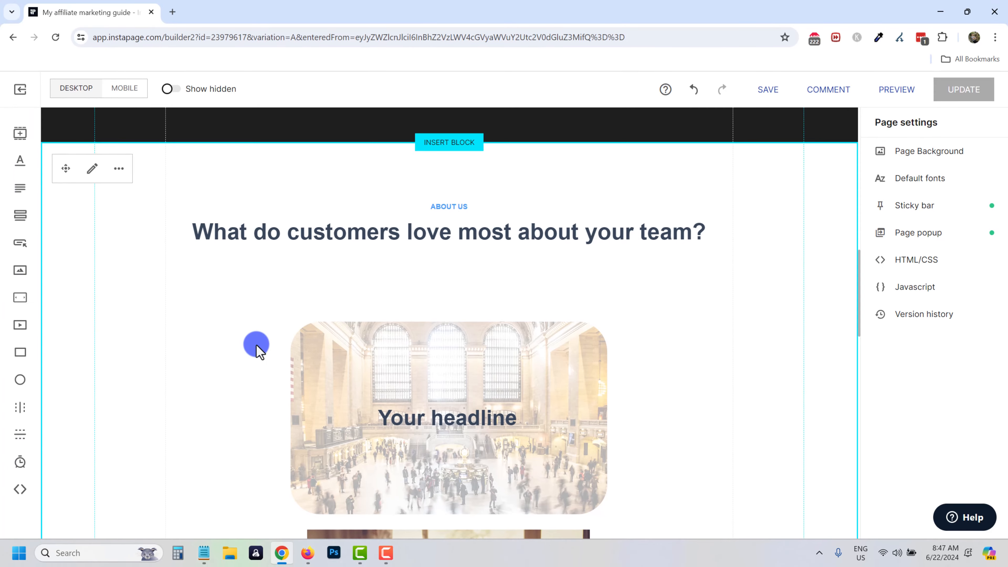
Show hidden elements, unhide the About Us paragraph, then stop showing hidden elements.
scroll(256, 349, up, 3)
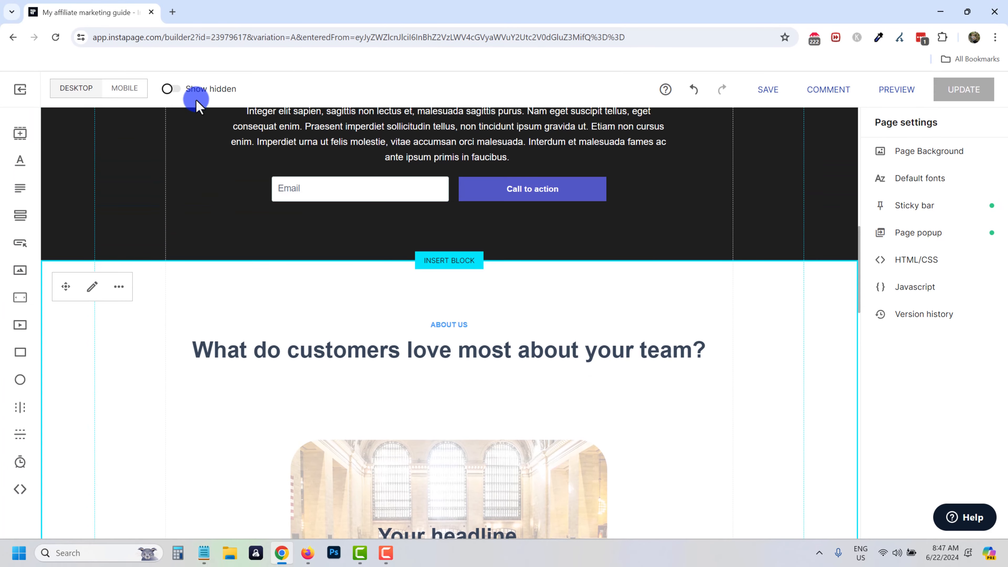
click(171, 89)
scroll(439, 408, down, 3)
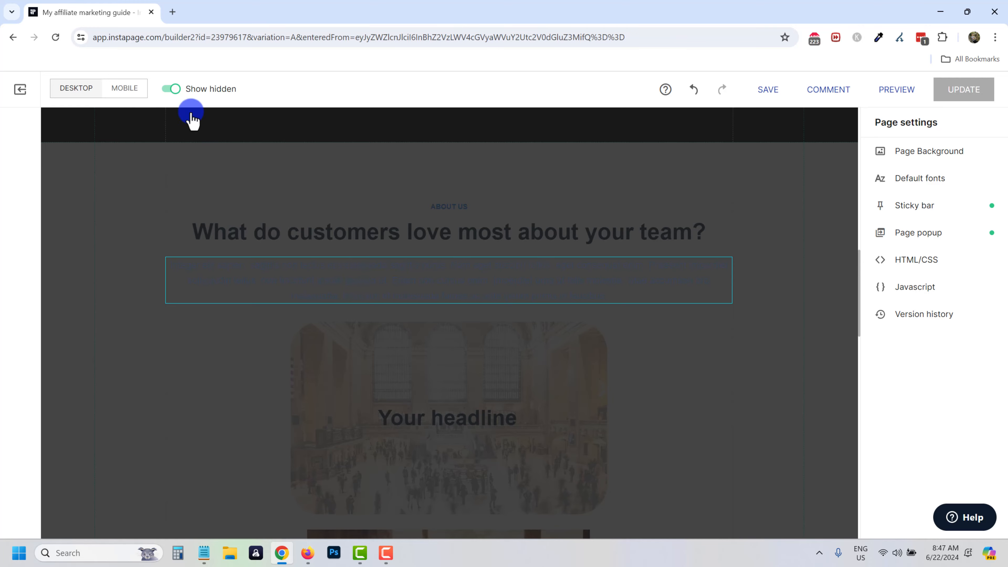
scroll(237, 355, up, 4)
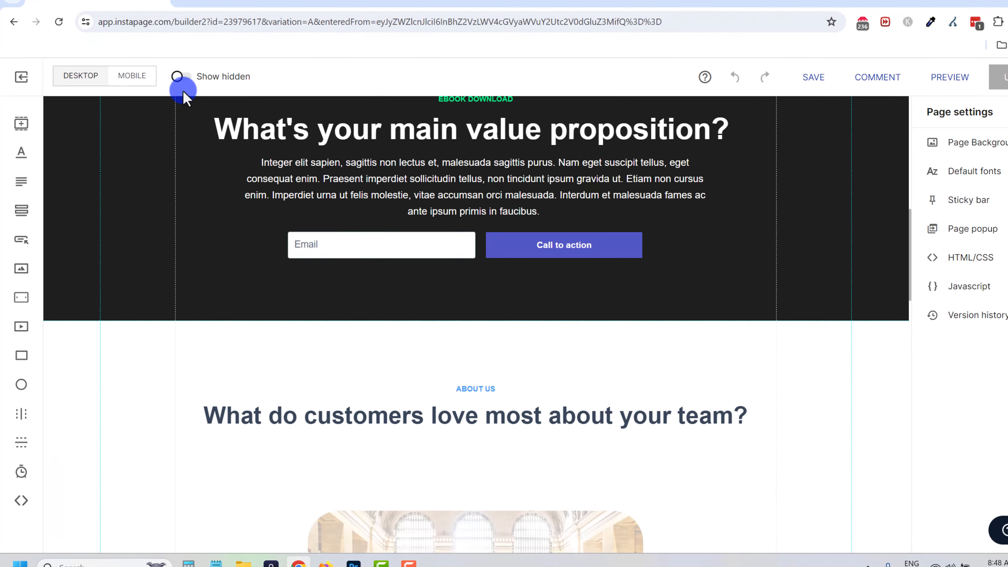
click(173, 89)
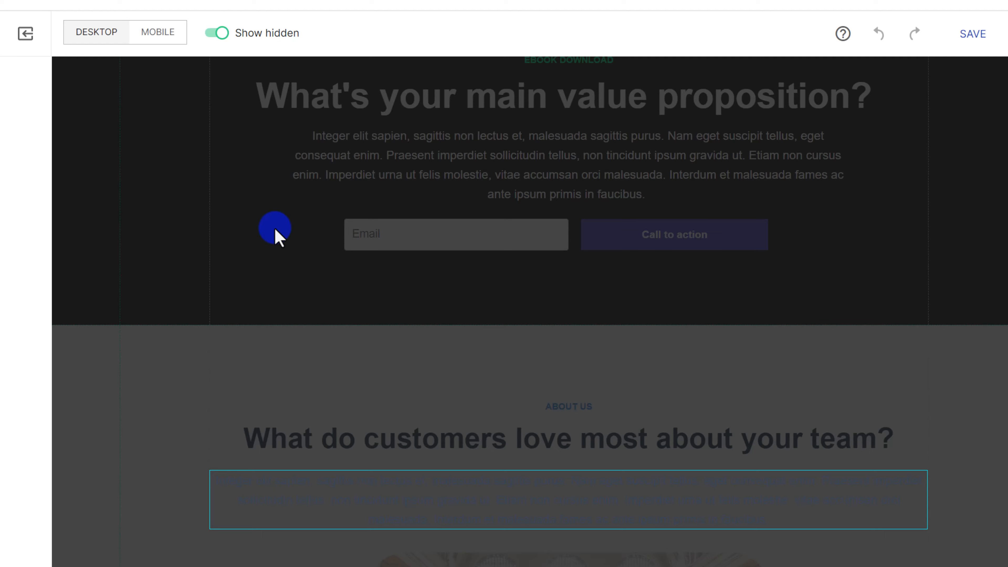
scroll(344, 353, down, 3)
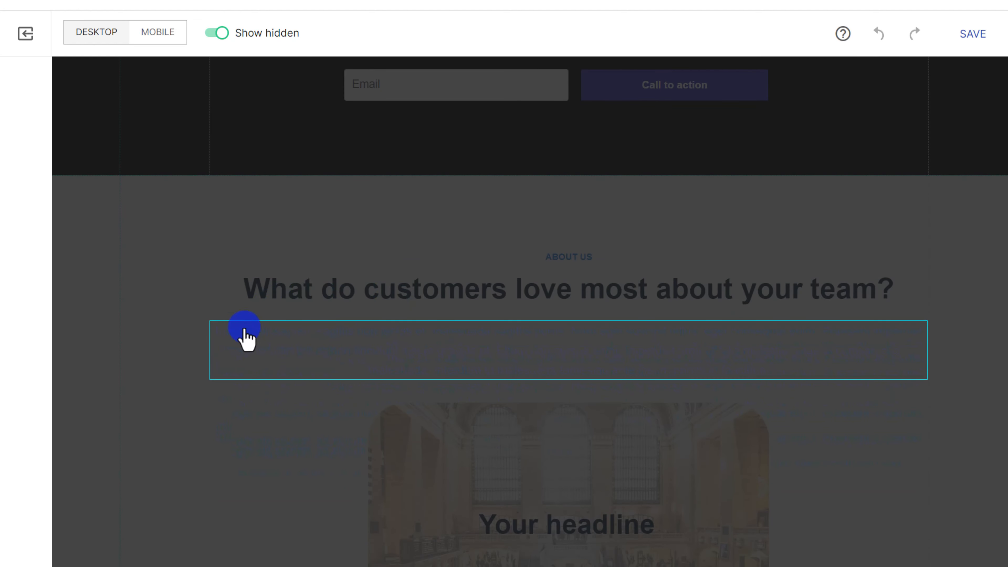
click(312, 348)
click(369, 370)
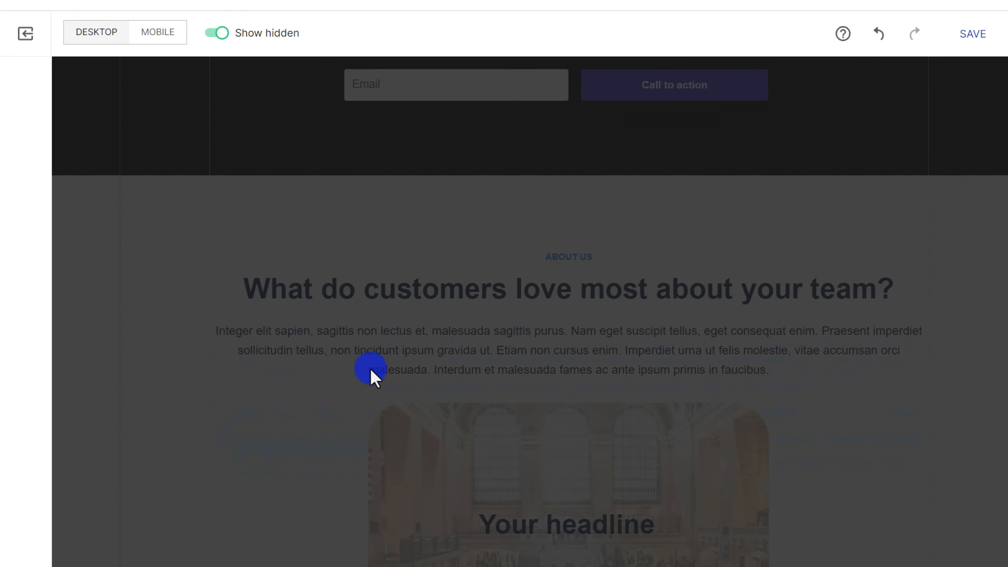
click(220, 35)
scroll(808, 387, down, 4)
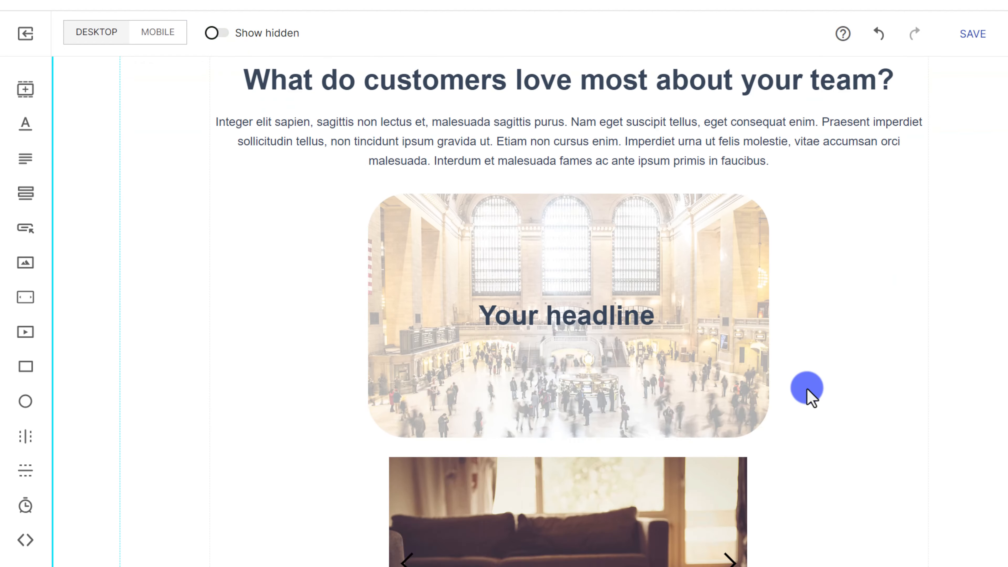
scroll(808, 391, down, 10)
scroll(564, 437, up, 6)
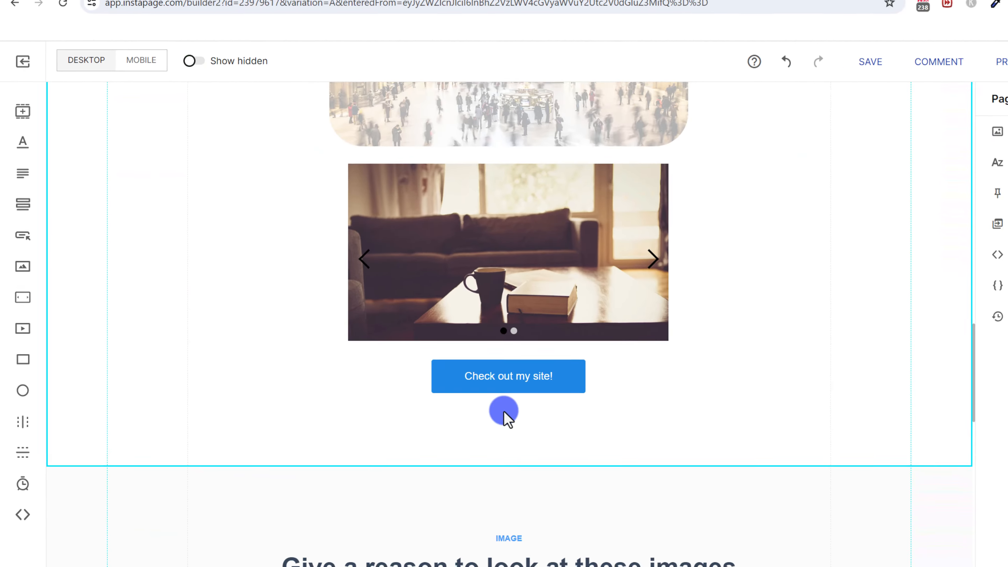
scroll(504, 413, up, 5)
scroll(518, 396, up, 4)
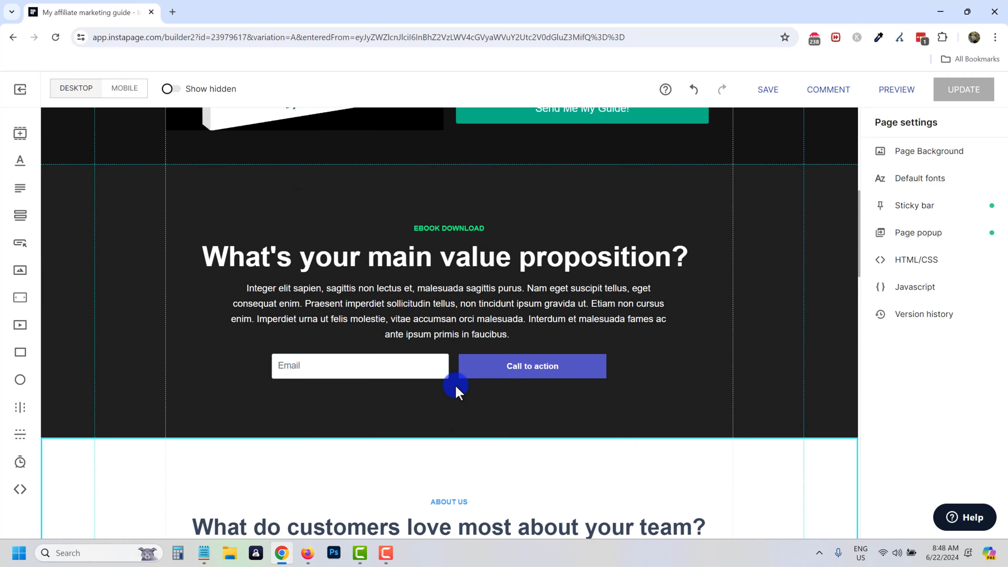
scroll(456, 386, up, 6)
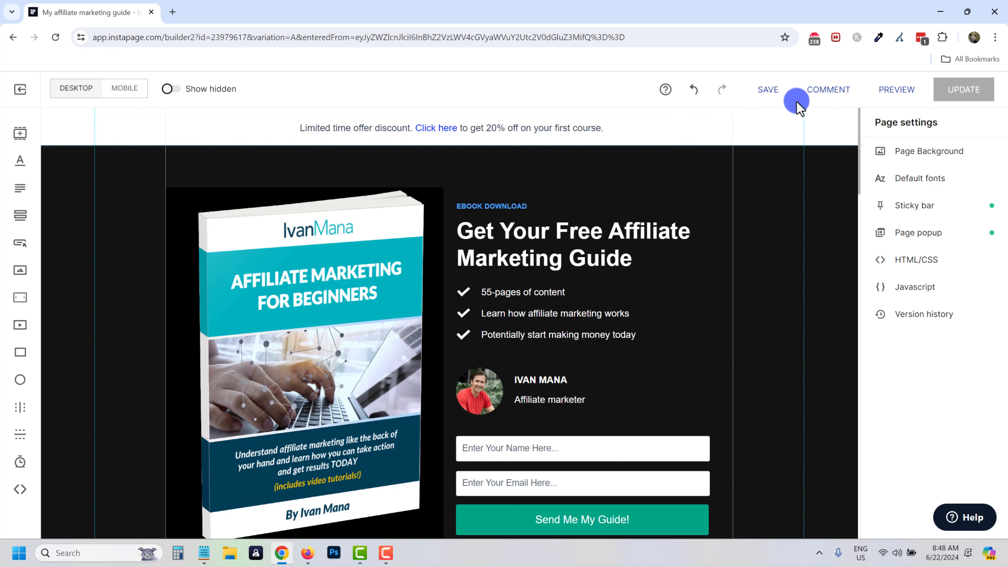
click(817, 100)
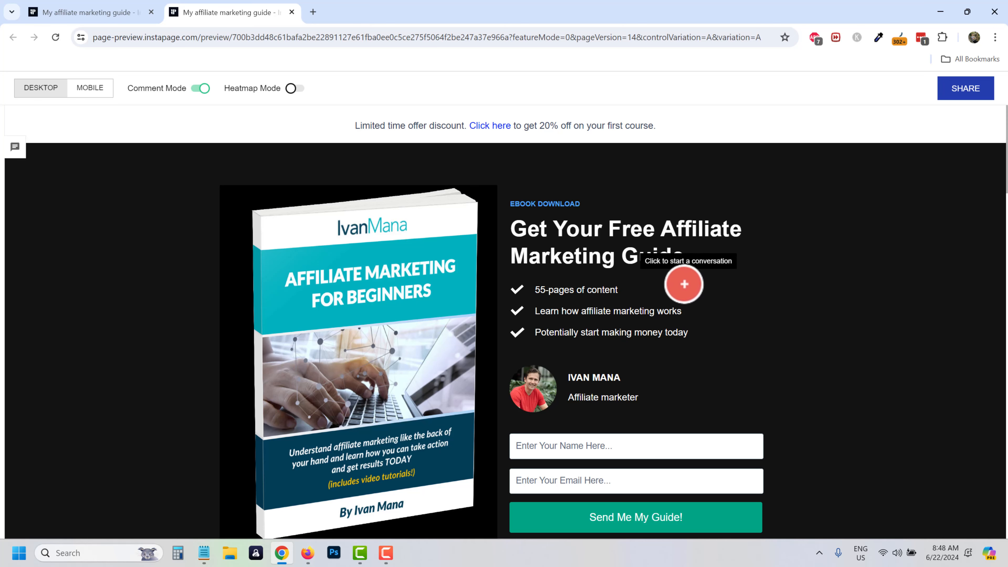
click(676, 284)
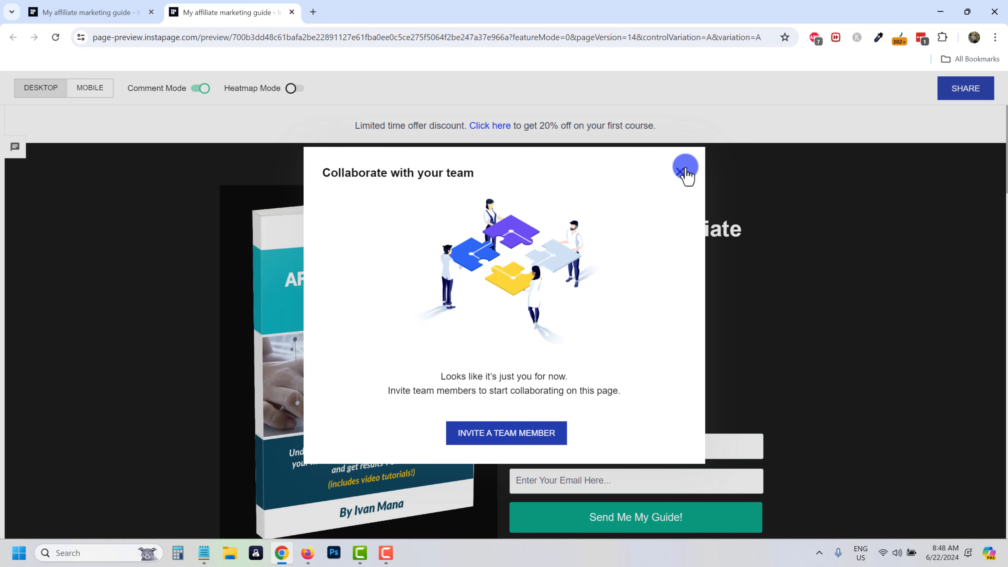
click(681, 174)
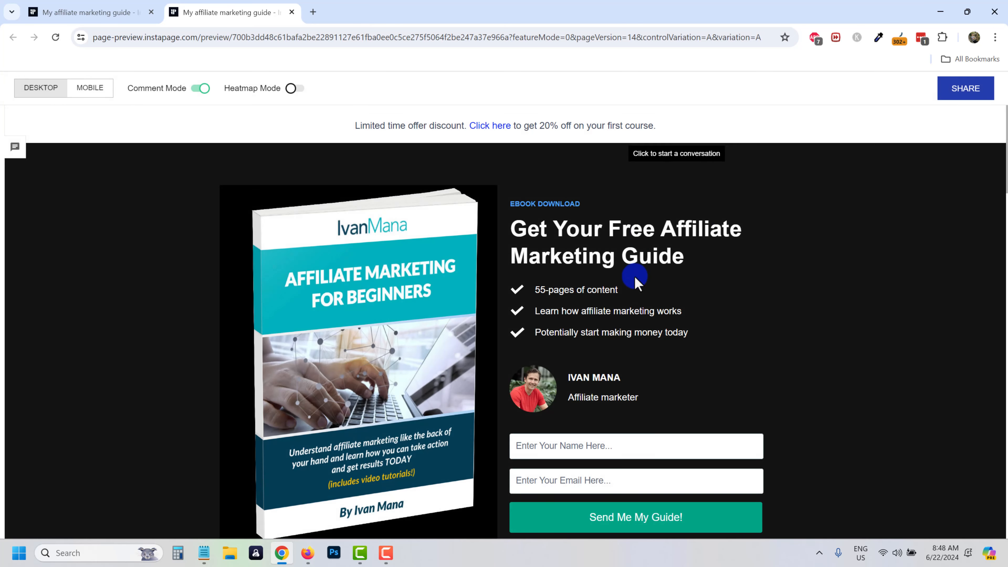
scroll(216, 340, down, 3)
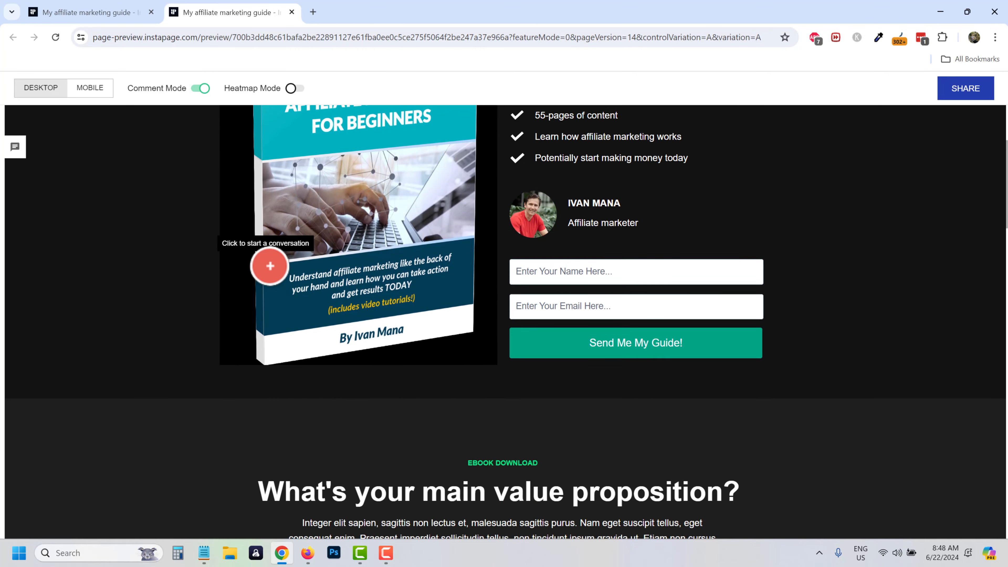
scroll(267, 263, up, 3)
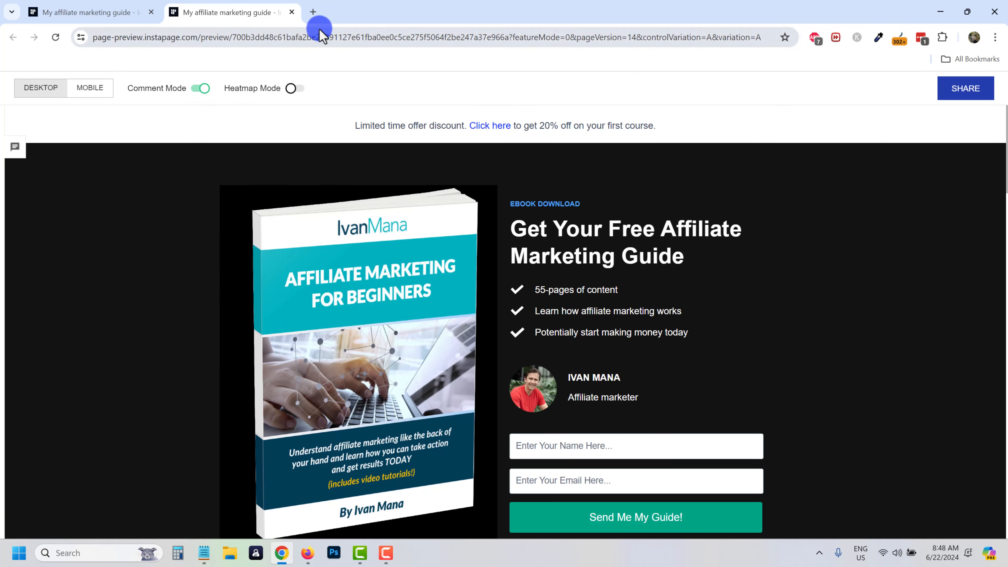
click(291, 12)
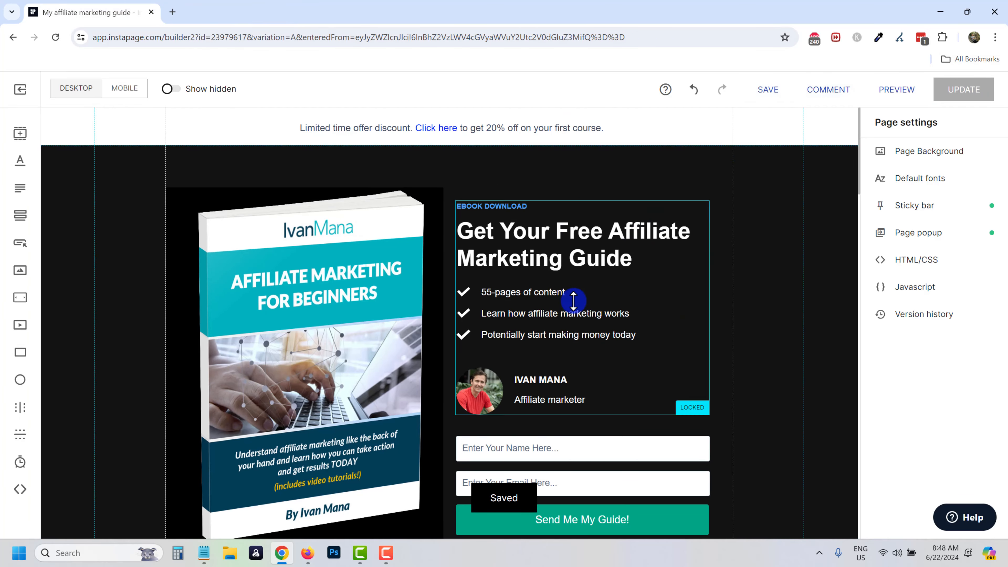
scroll(259, 407, down, 5)
Open the publishing options and look at the WordPress option before returning to the list.
scroll(293, 303, up, 5)
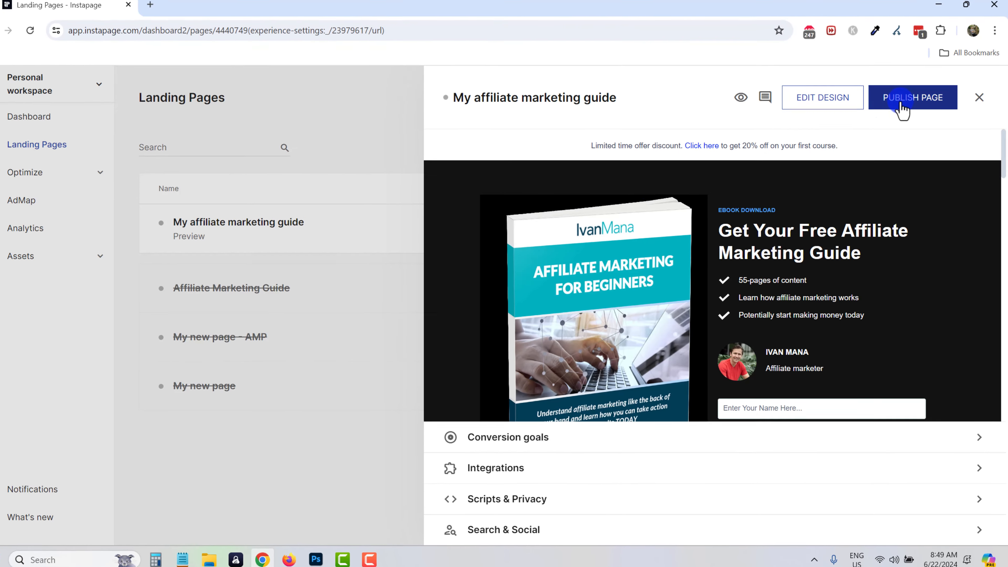
click(901, 102)
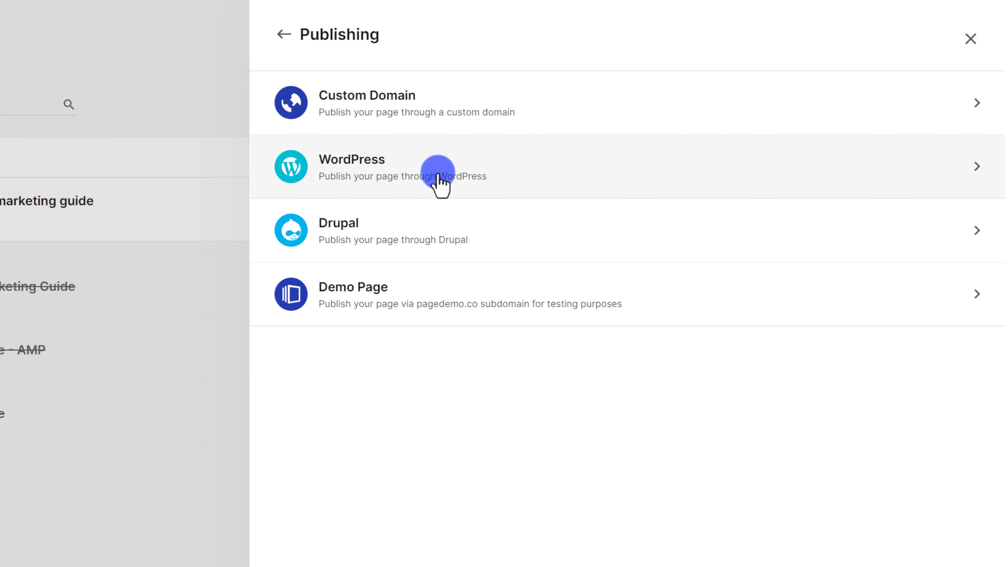
click(451, 178)
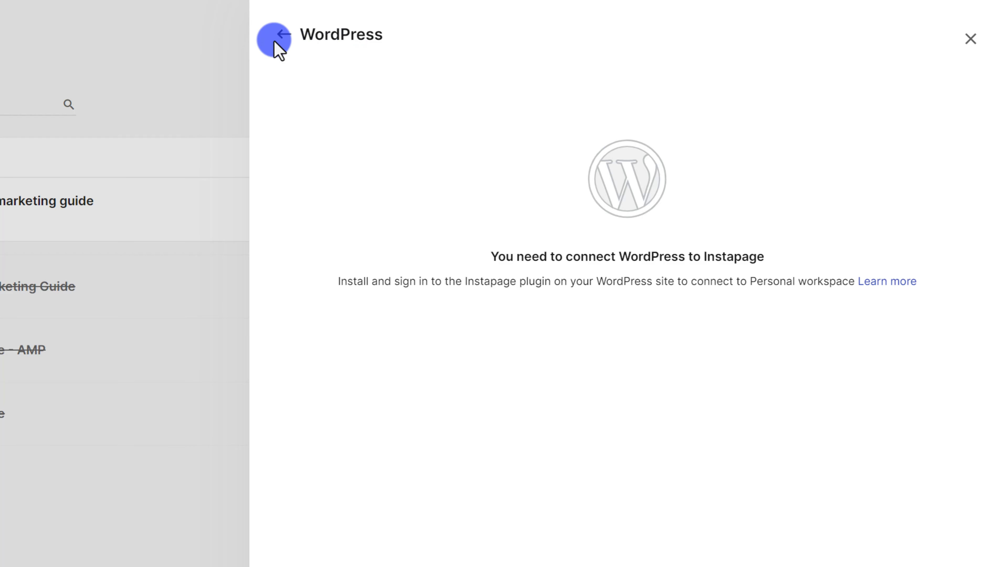
click(285, 35)
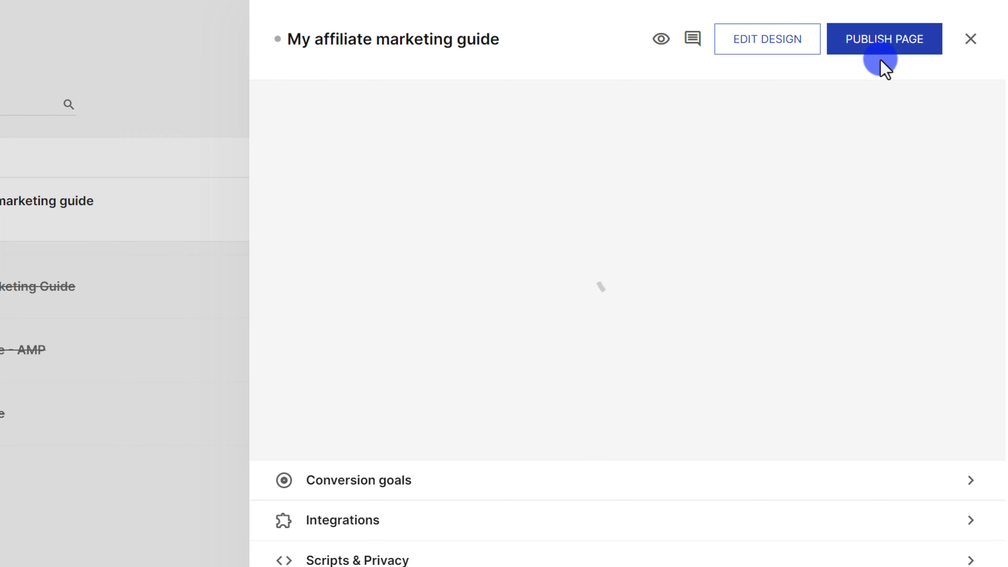
click(875, 35)
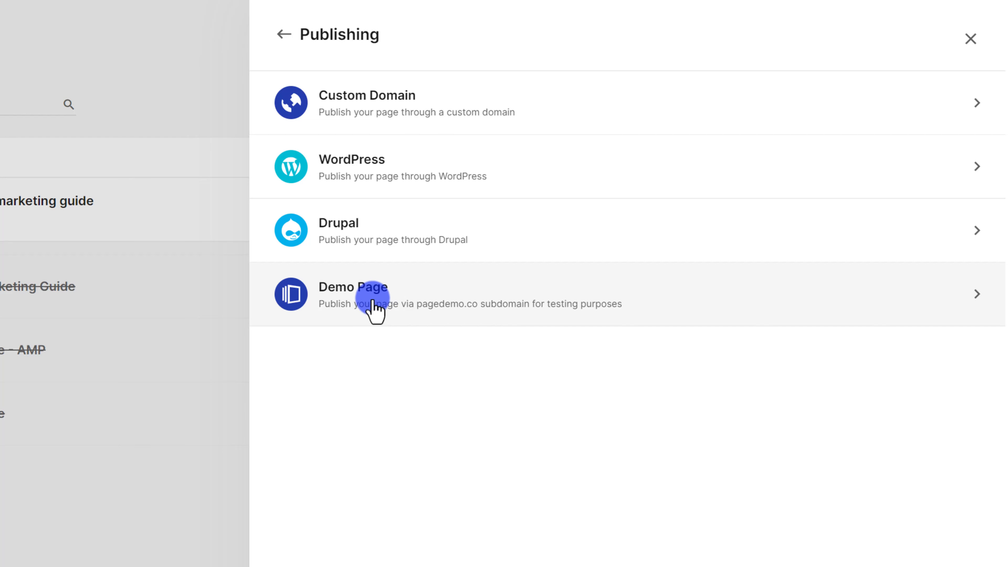
Publish immediately as a Demo Page on a pagedemo.co subdomain.
click(365, 302)
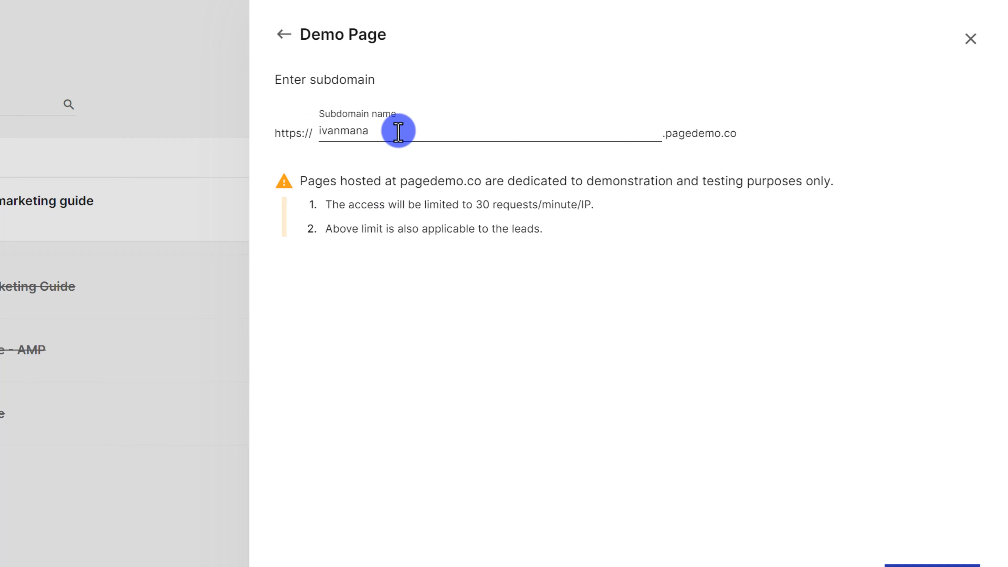
click(917, 565)
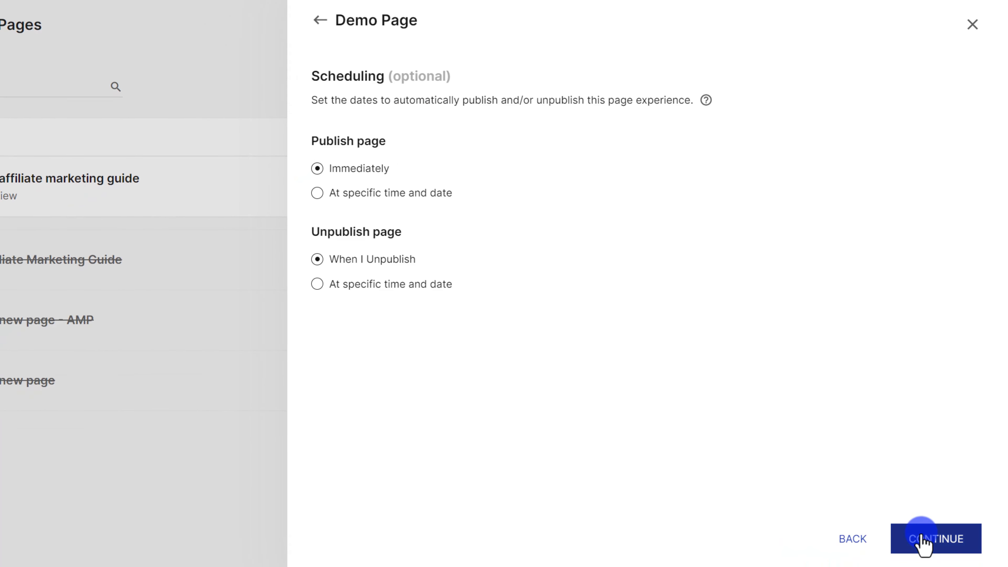
click(922, 542)
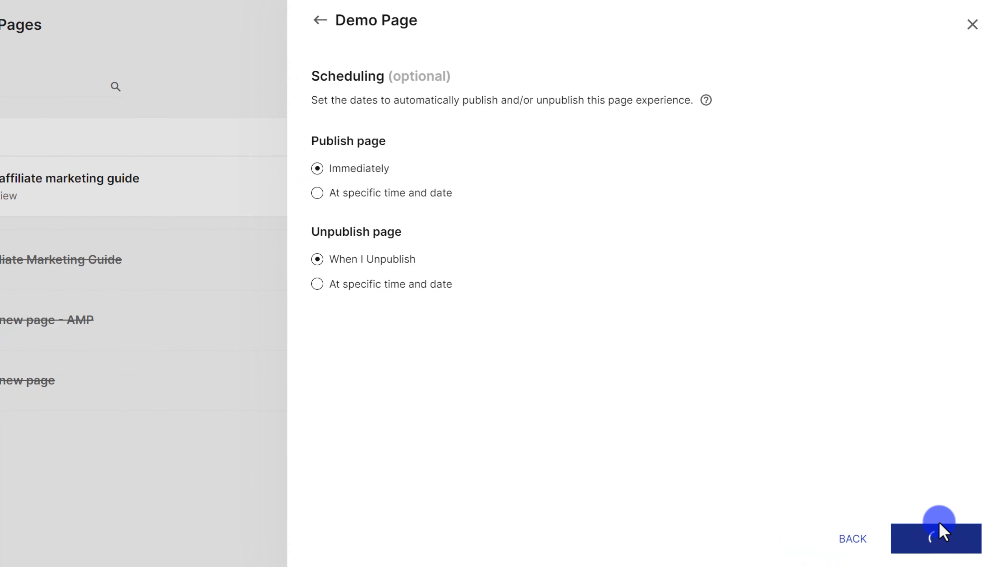
click(909, 539)
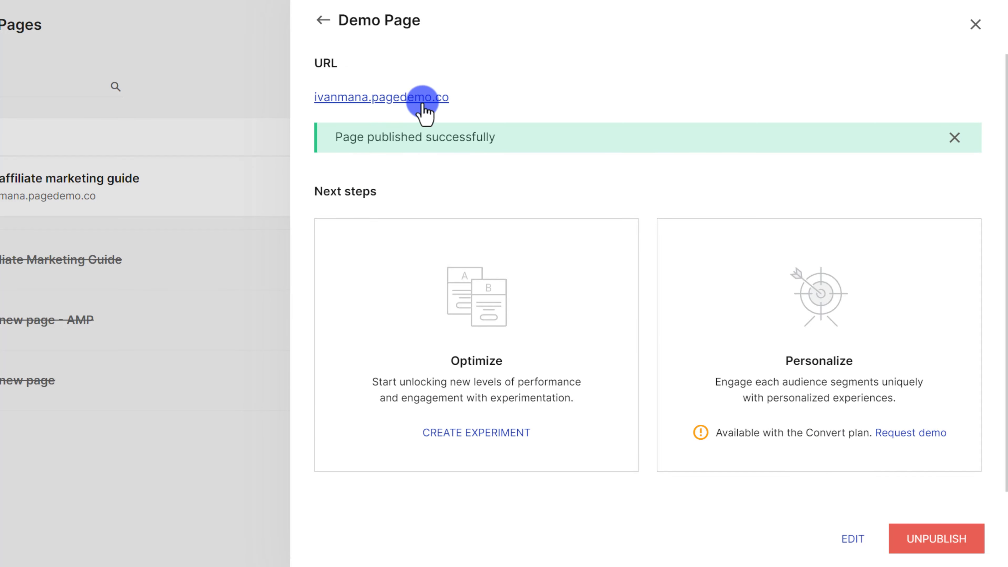
Open the live page and submit its signup form with a test name and e-mail.
click(399, 99)
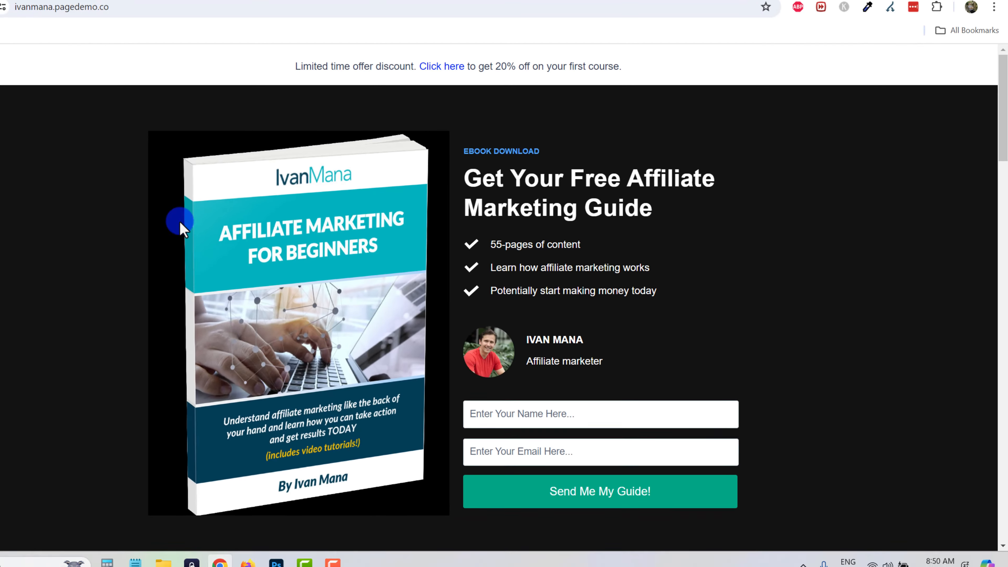
scroll(452, 223, down, 12)
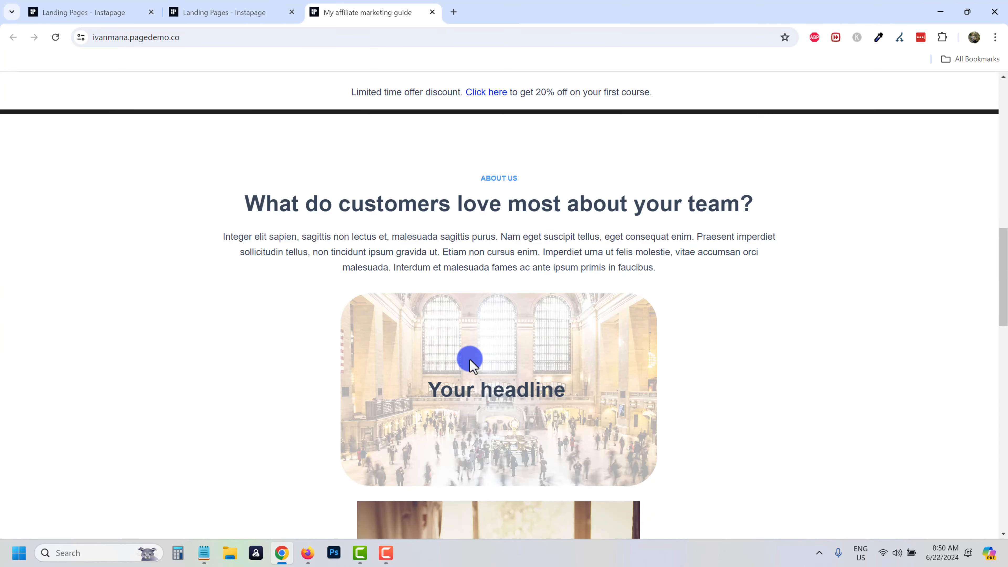
scroll(467, 360, up, 6)
scroll(473, 354, up, 5)
click(542, 350)
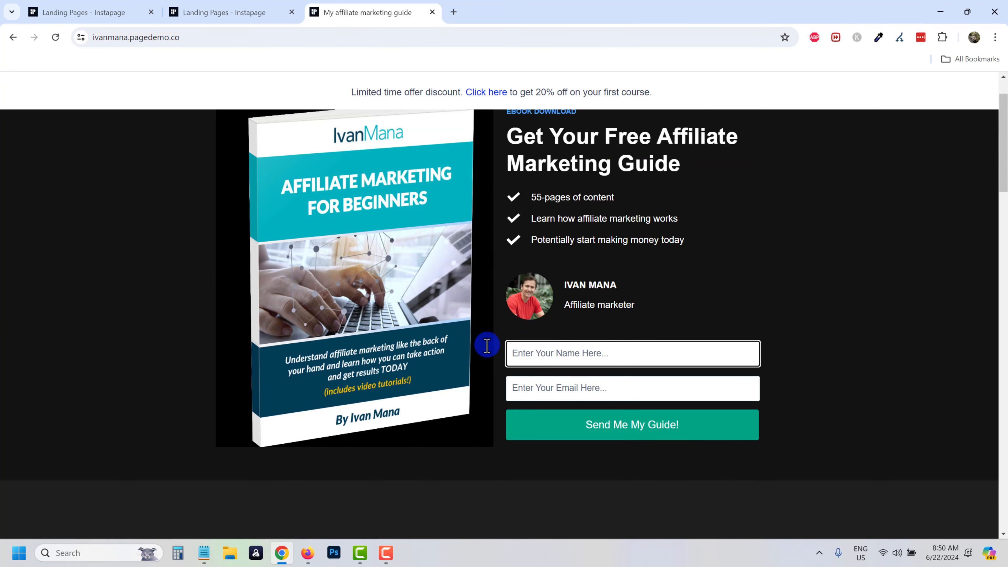
text(ivan)
key(Tab)
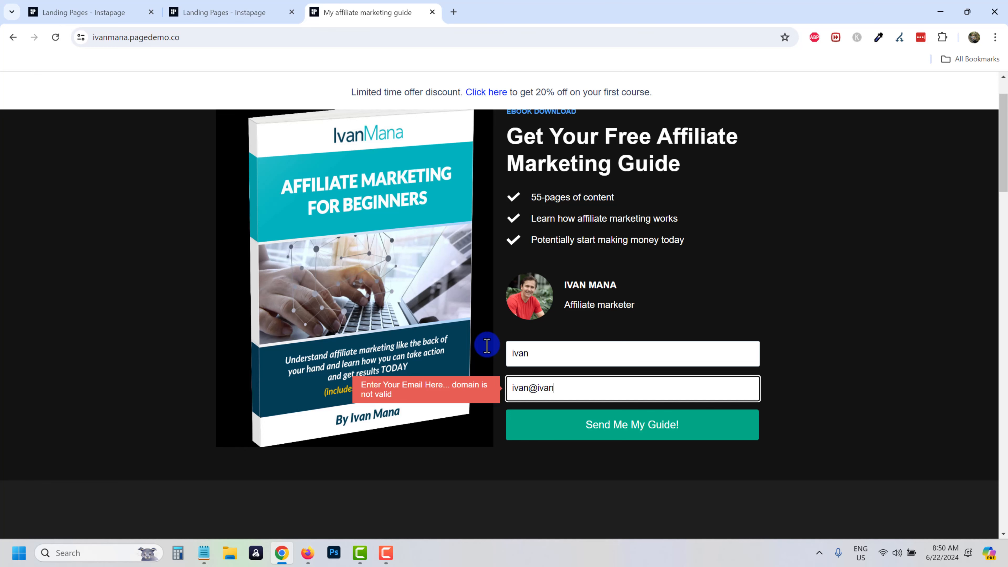
click(541, 419)
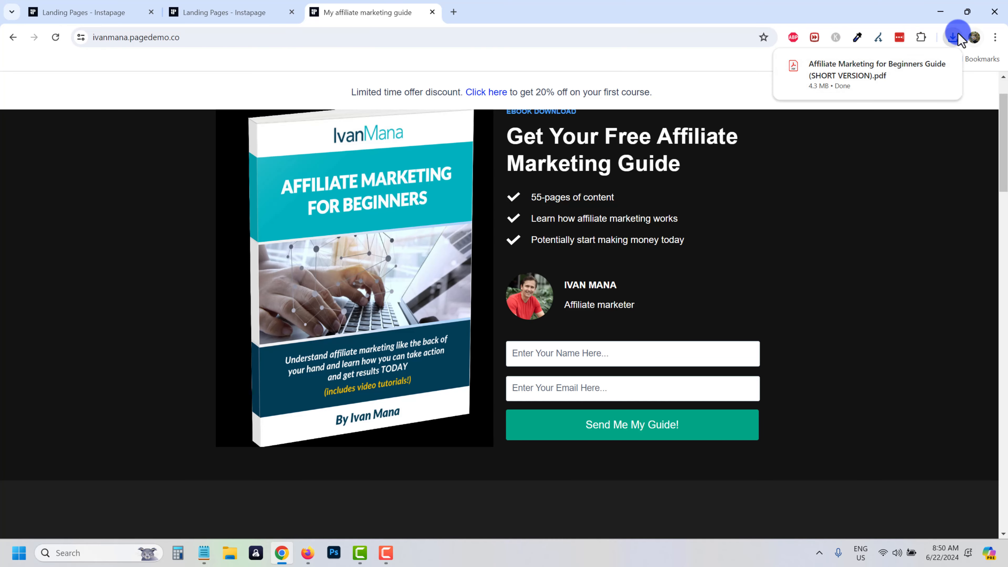
Open and scroll through the downloaded ebook PDF, then close the test tabs back to Instapage.
click(859, 69)
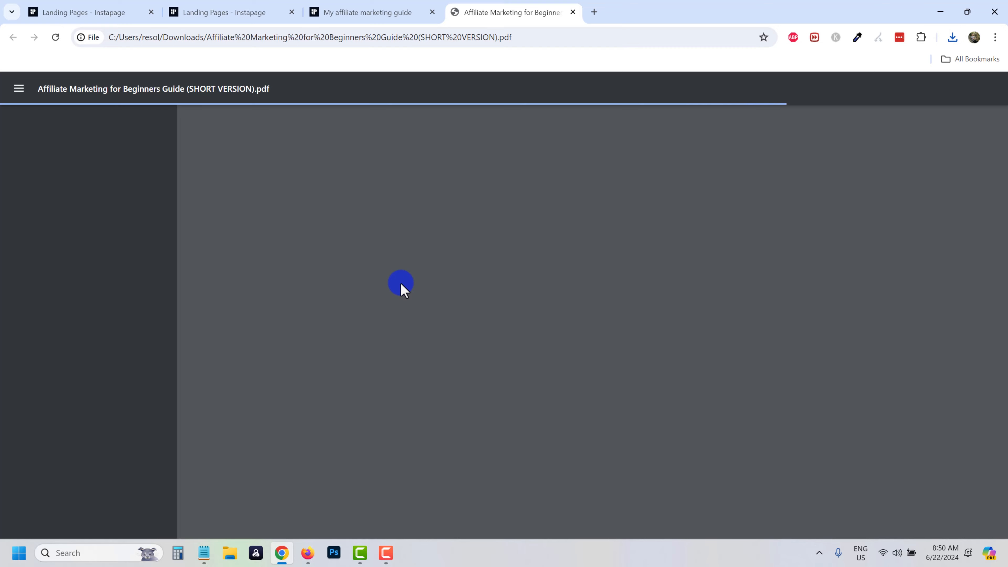
scroll(457, 258, down, 15)
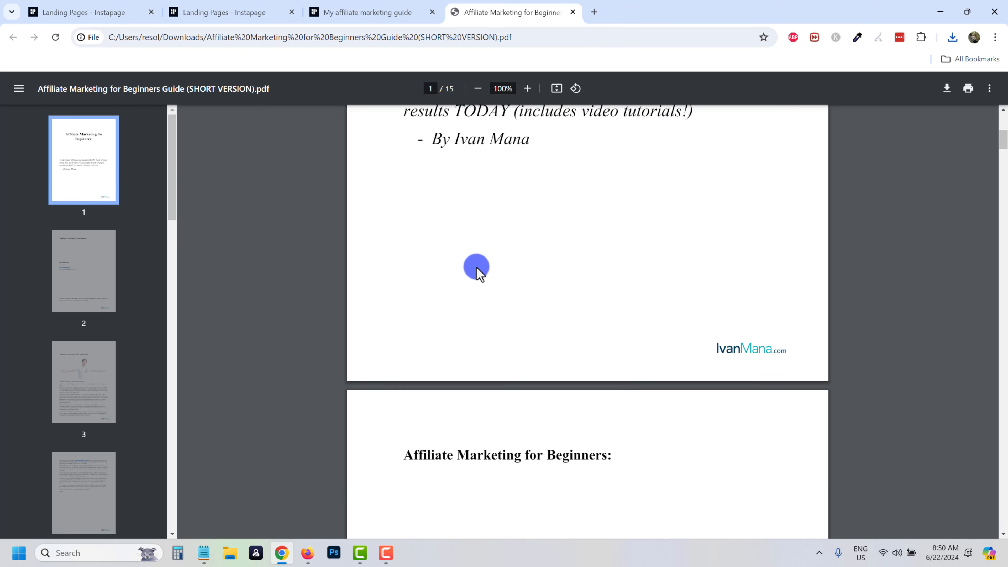
scroll(473, 267, down, 20)
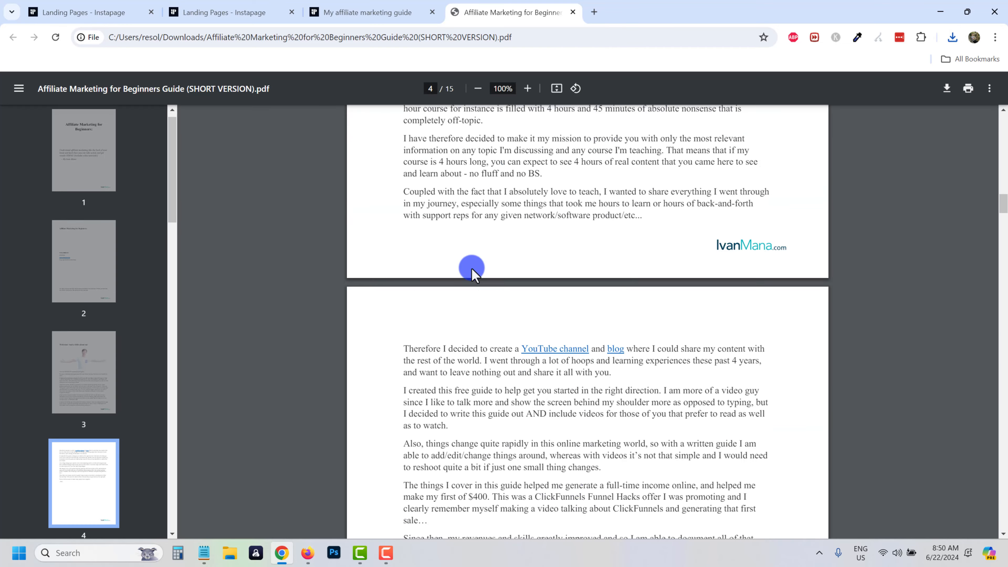
scroll(463, 313, down, 20)
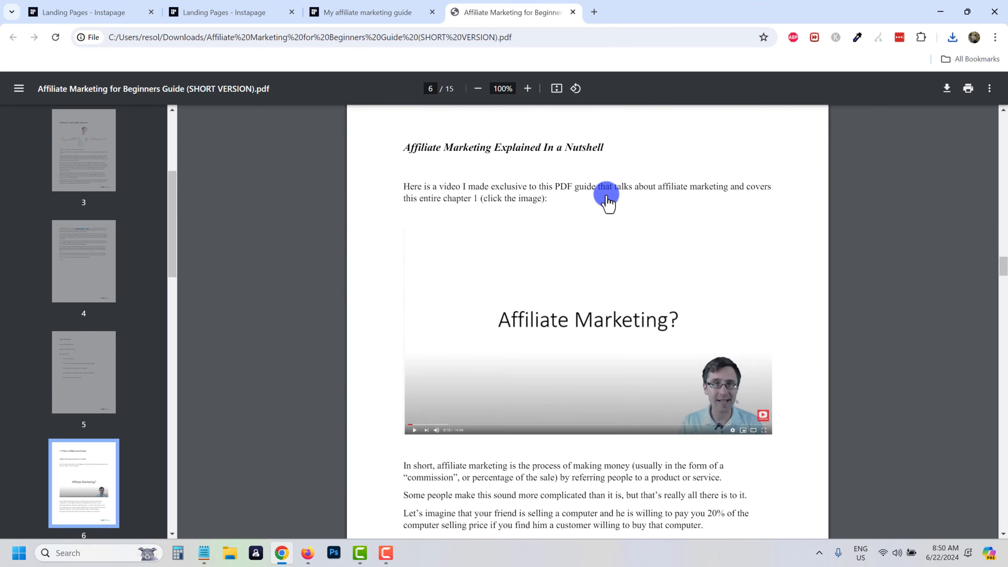
click(573, 13)
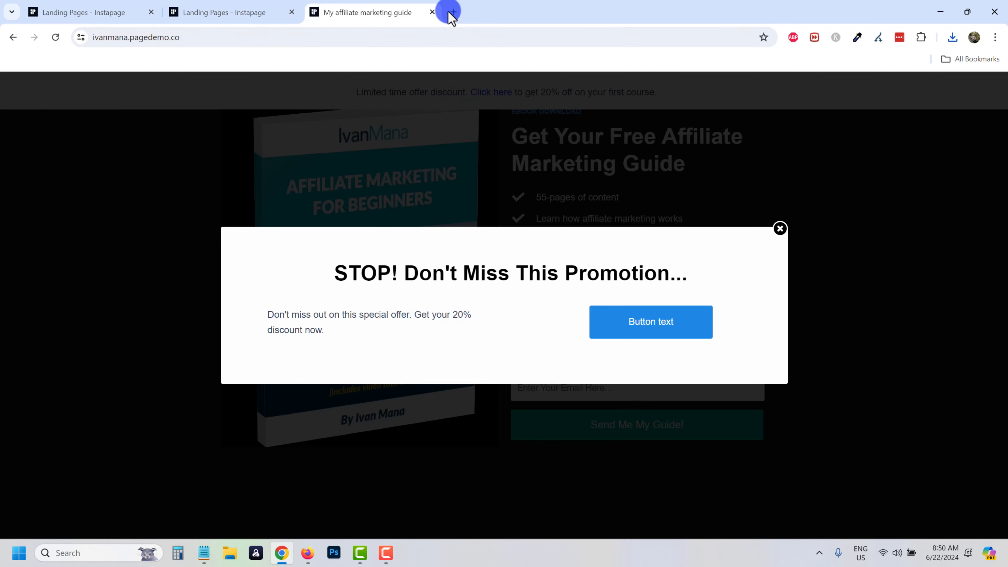
click(779, 230)
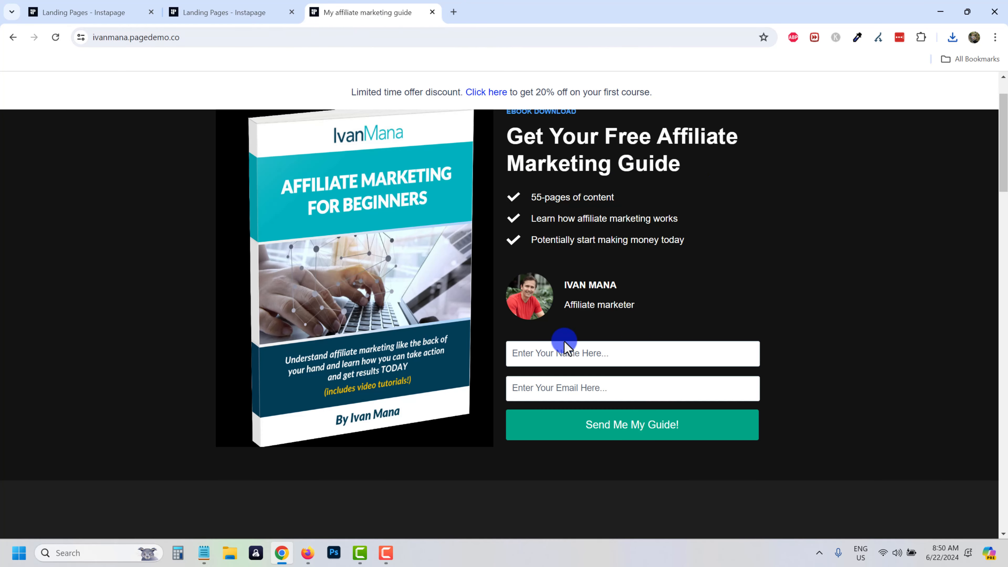
scroll(563, 342, up, 1)
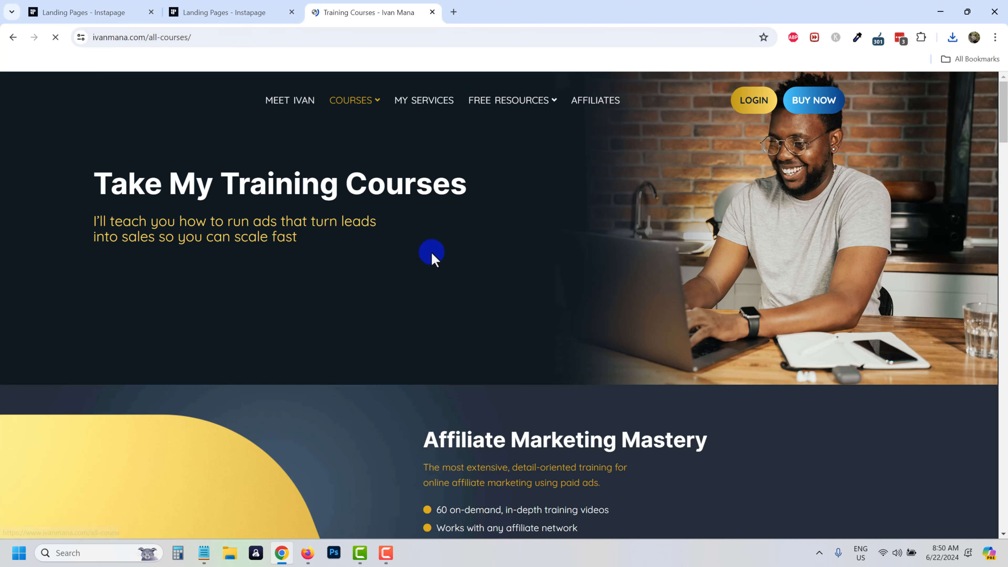
click(432, 12)
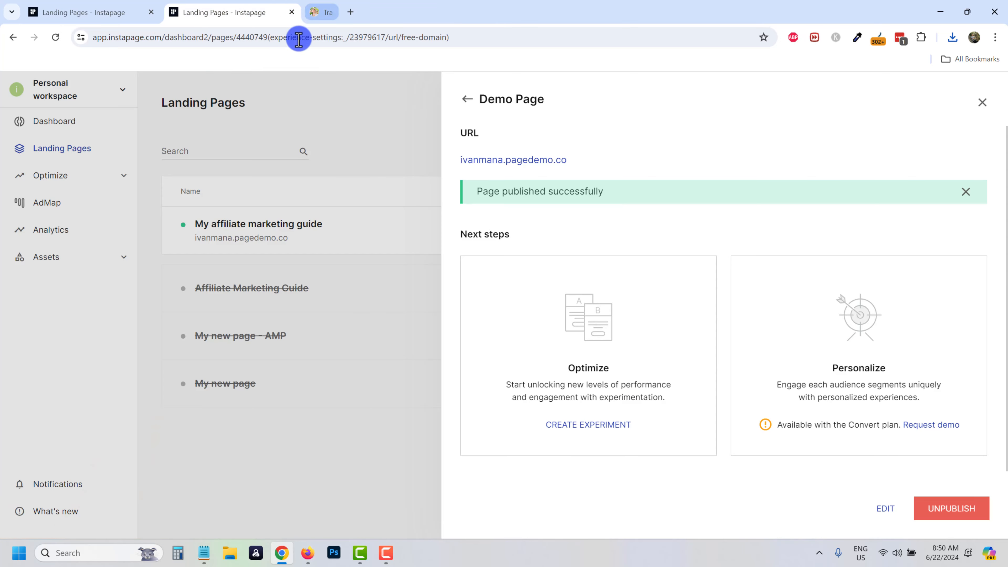
In Conversion Goals, re-enable form submissions, tick the all-courses link, and switch on External Page.
click(468, 99)
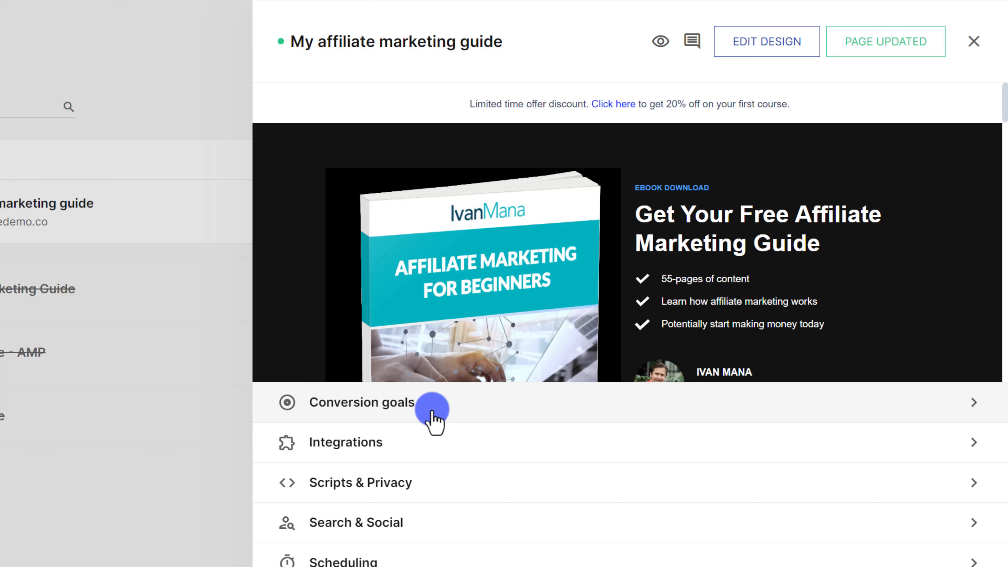
click(413, 413)
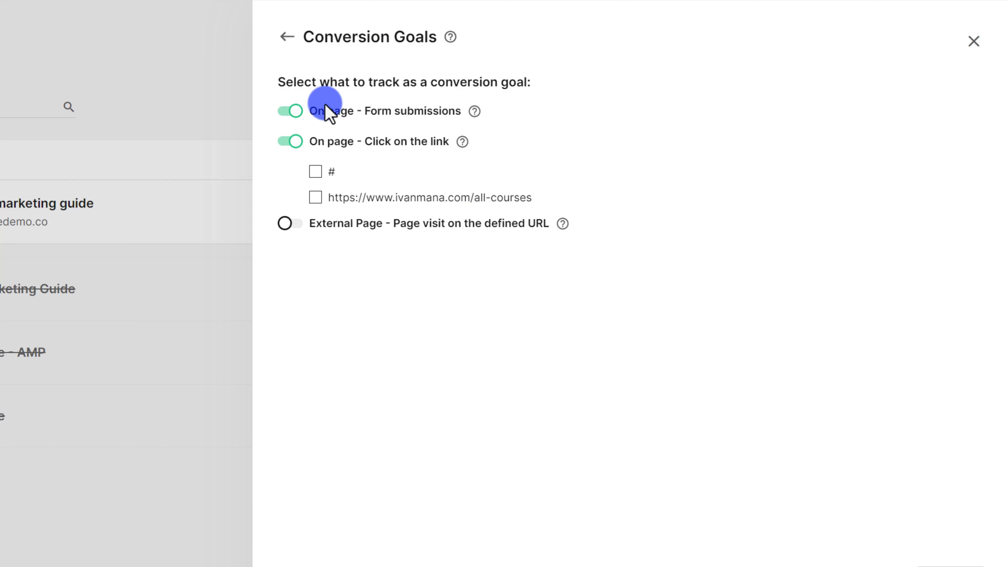
drag(326, 115, 450, 115)
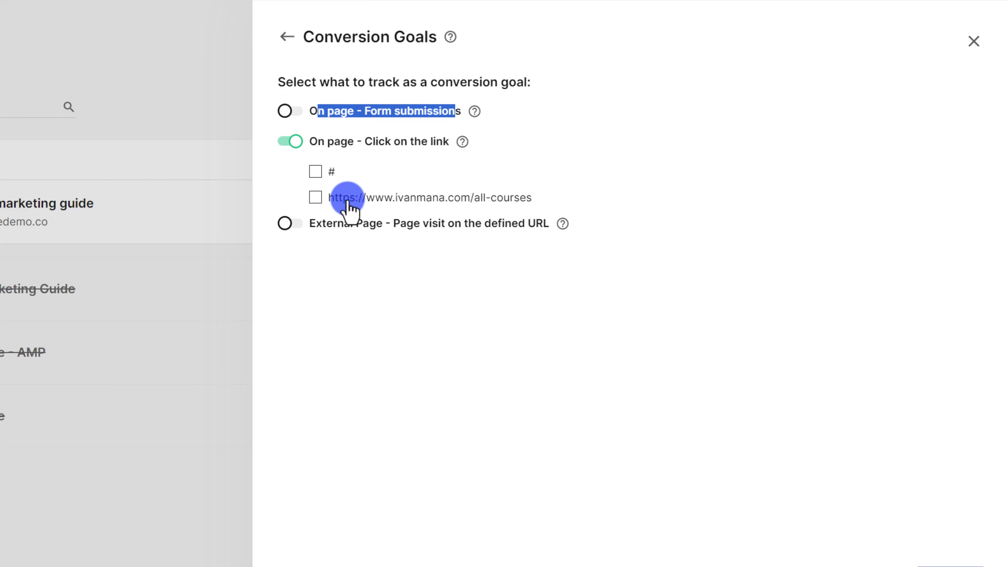
click(294, 110)
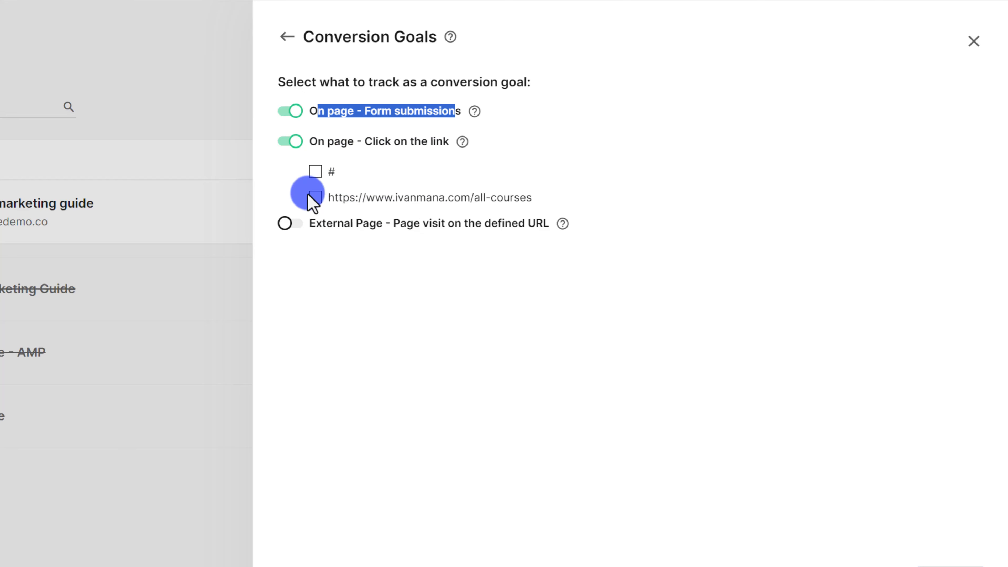
click(315, 198)
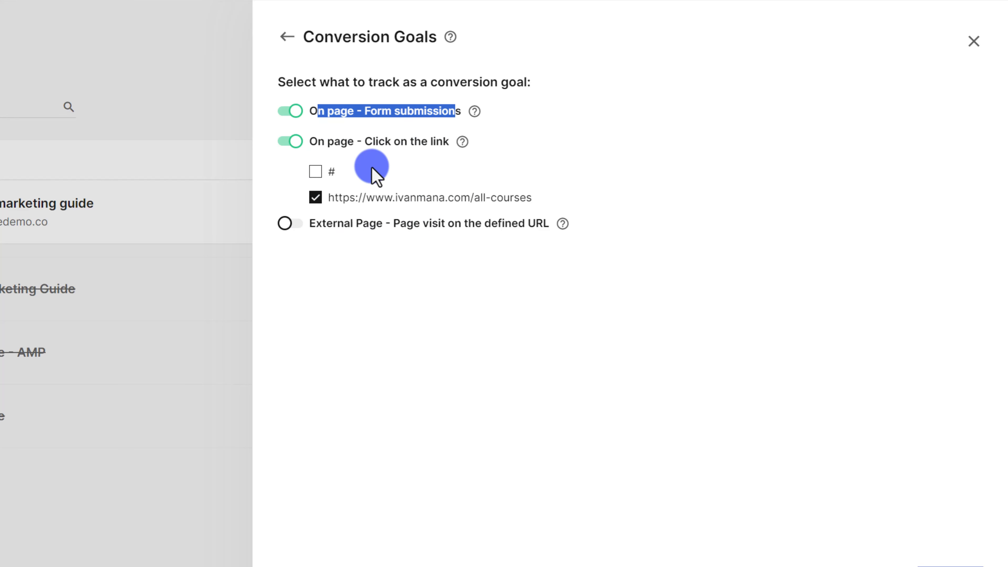
click(284, 224)
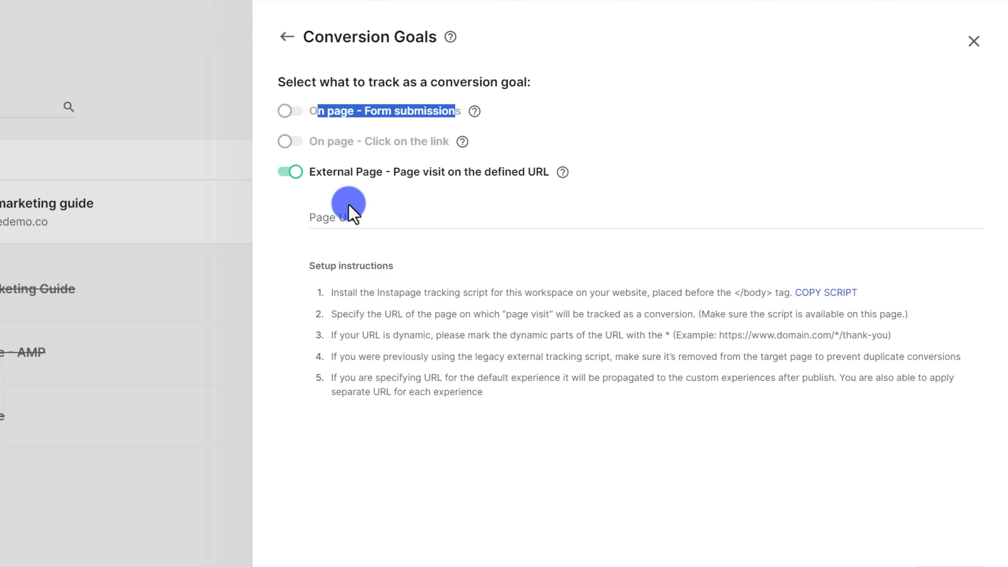
click(329, 220)
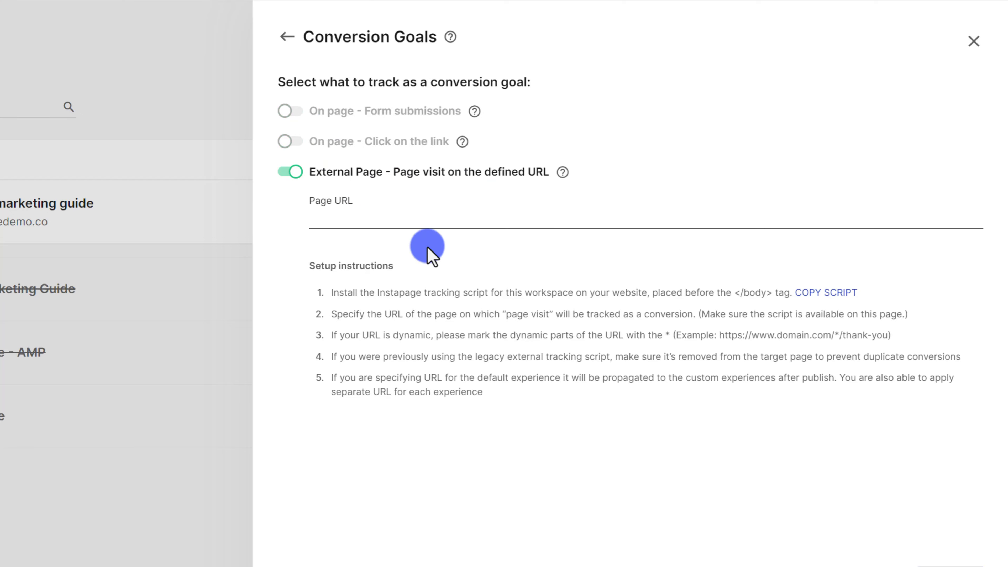
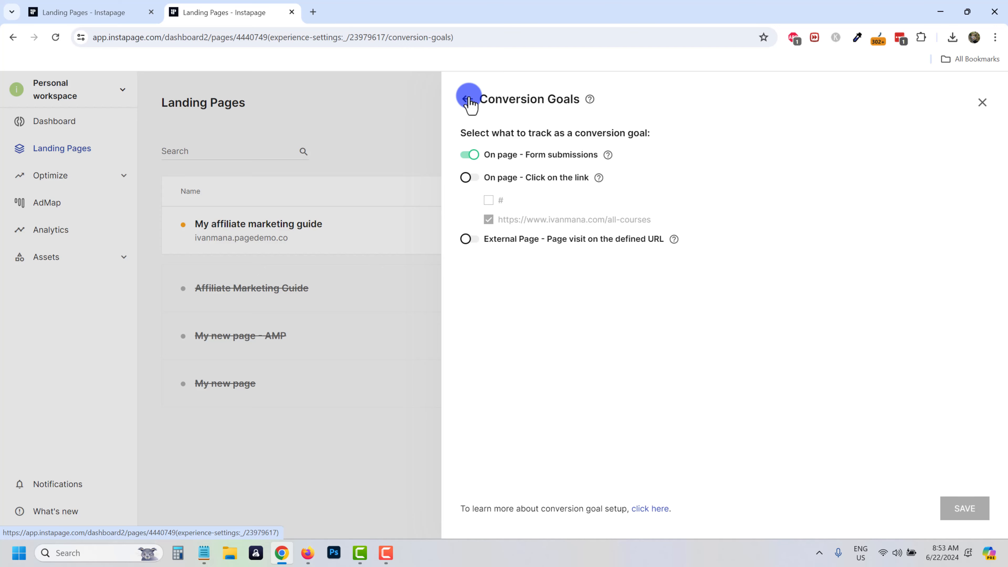
Return from Conversion Goals to the ebook page's settings overview, keeping form submissions as the goal.
click(468, 100)
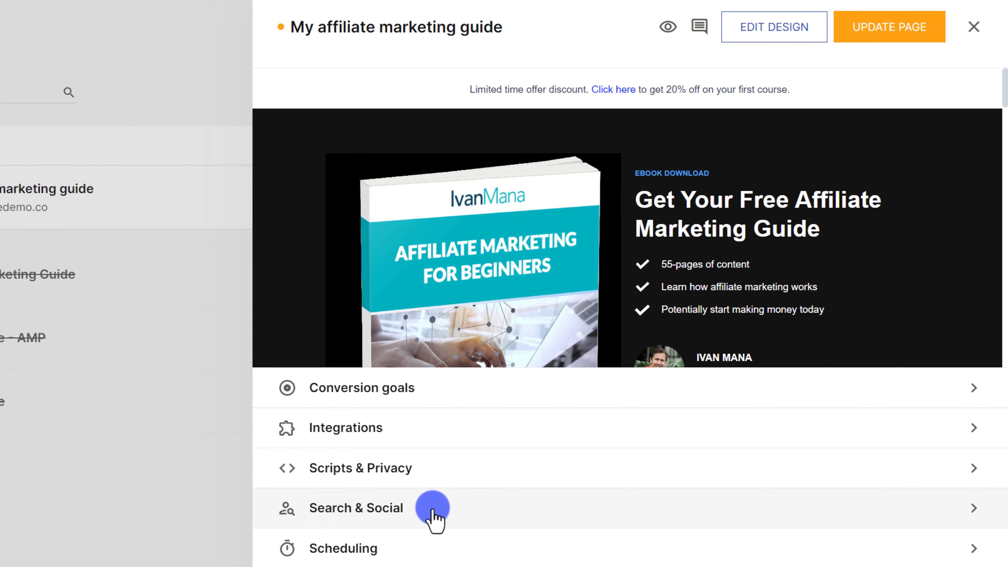
Turn off 'Hide from search engines' in Search & Social, save, and return to the overview.
click(429, 510)
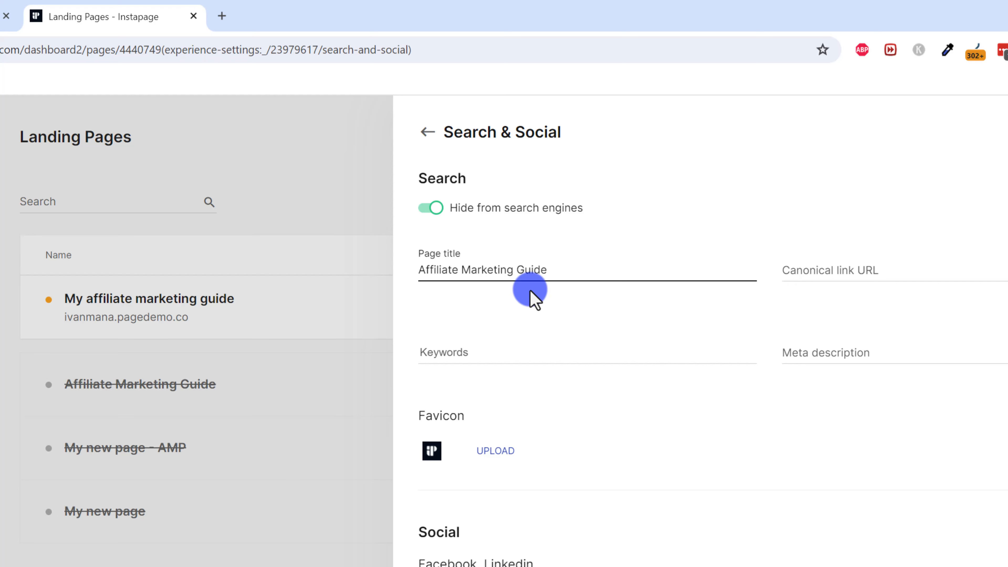
scroll(567, 421, down, 10)
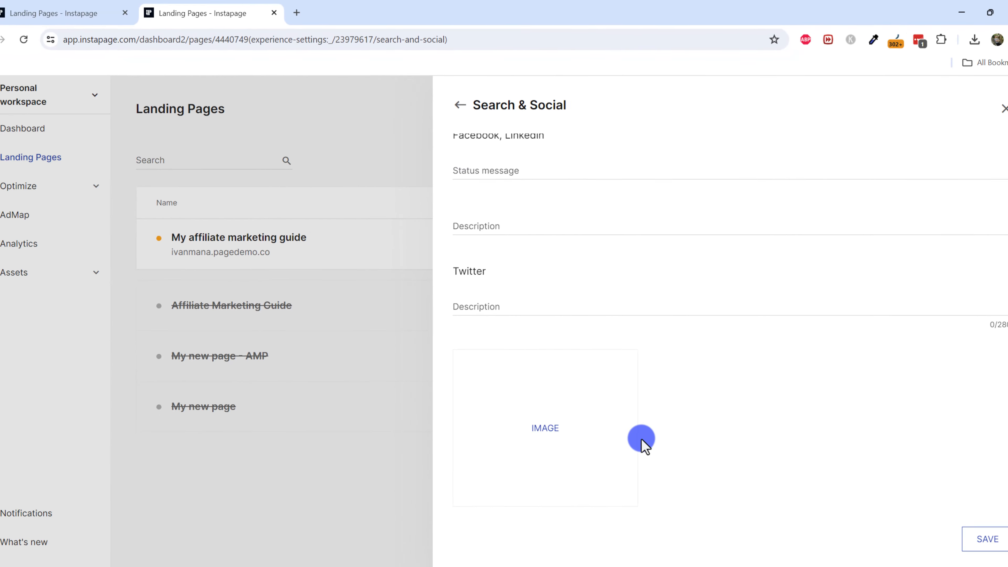
scroll(516, 357, up, 3)
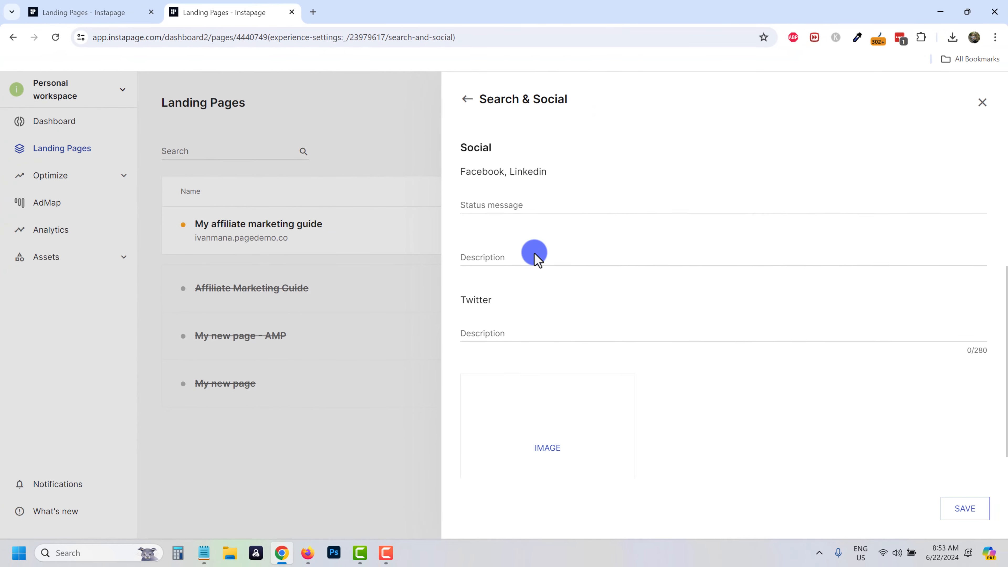
scroll(655, 334, up, 5)
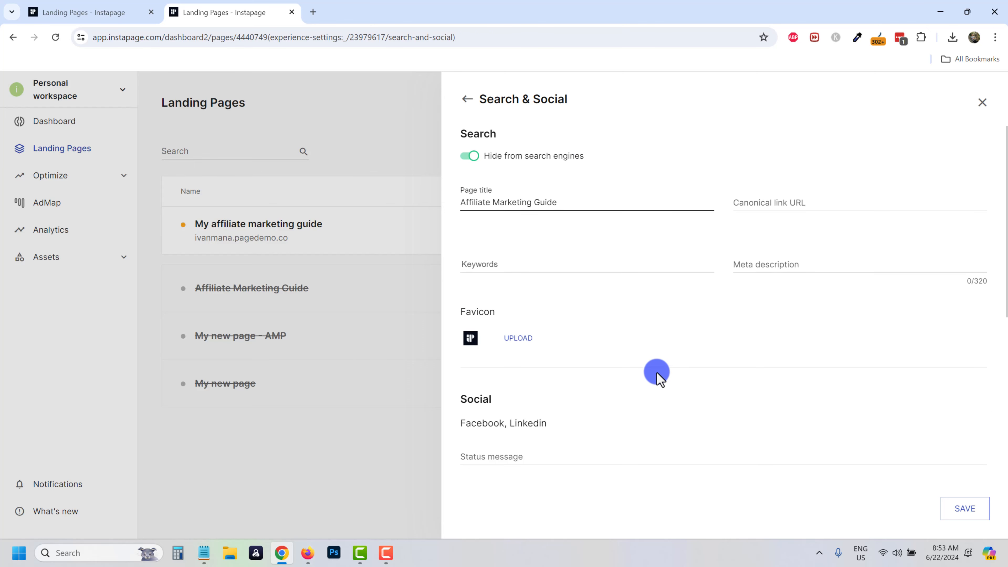
click(473, 156)
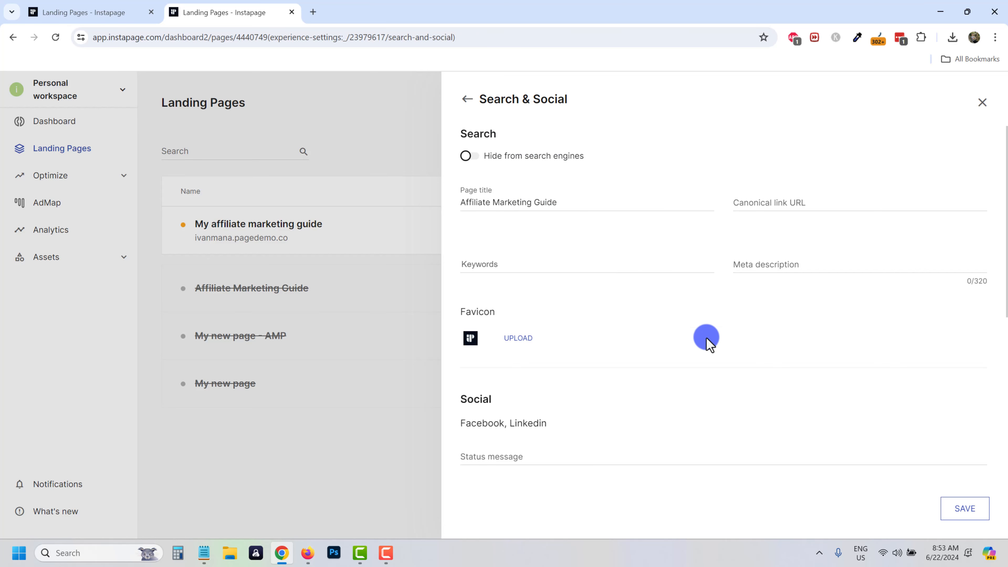
click(960, 516)
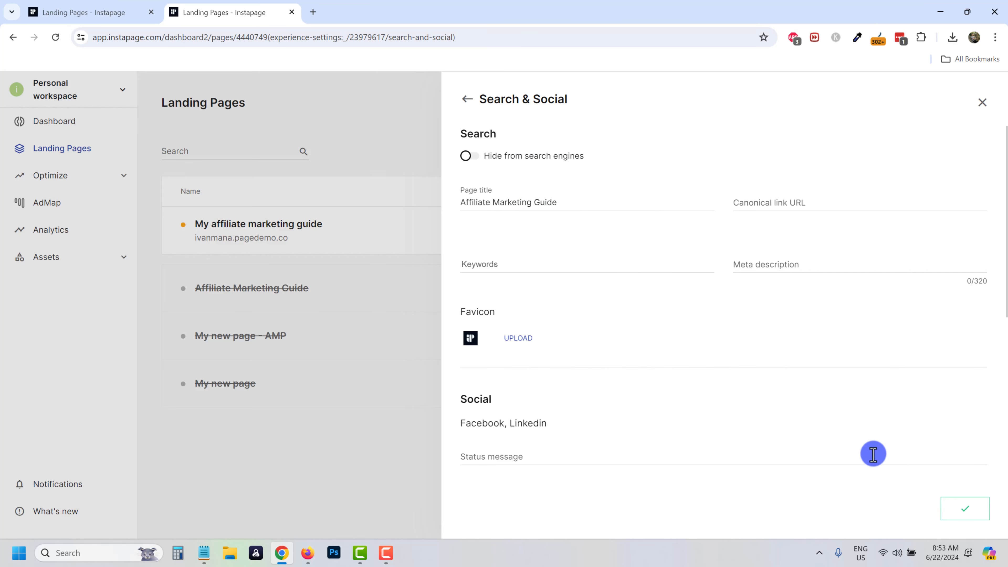
click(466, 99)
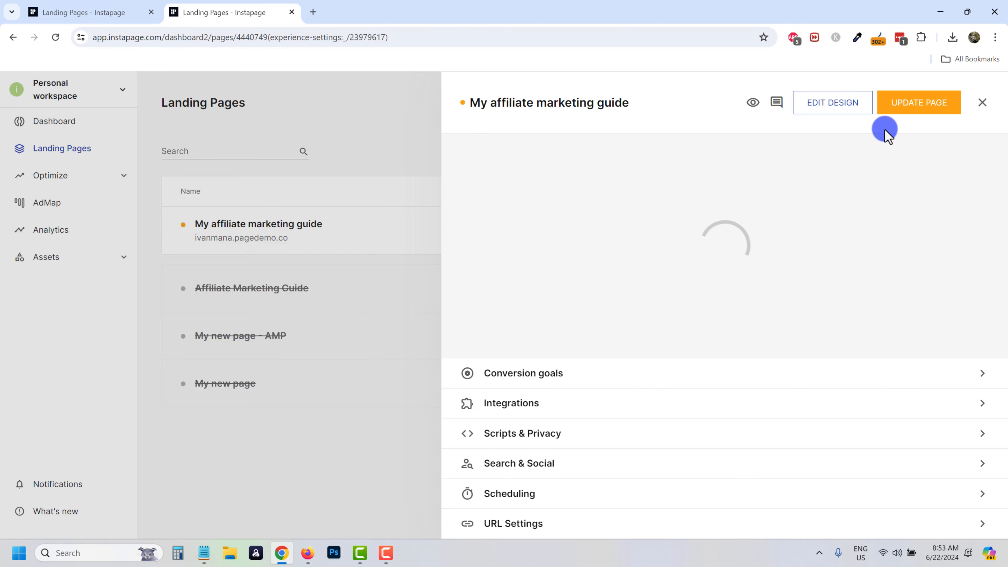
Publish the page update and view it live at ivanmana.pagedemo.co, dismissing the popup.
click(902, 113)
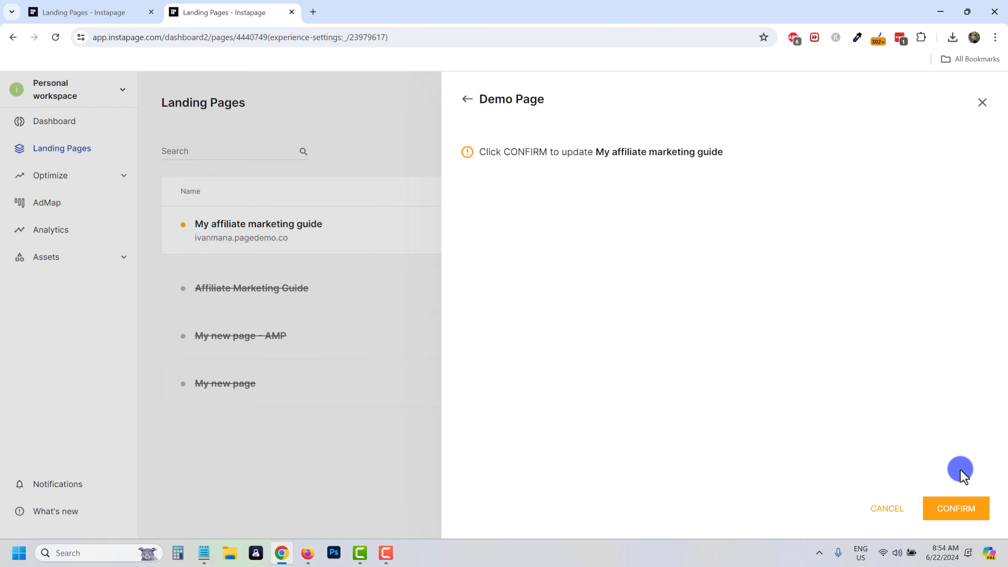
click(961, 512)
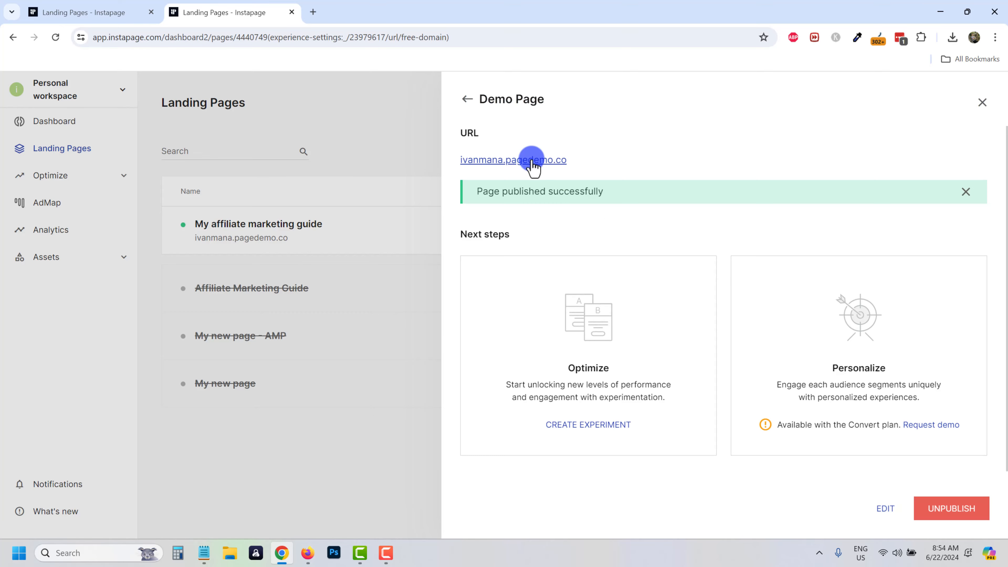
click(533, 161)
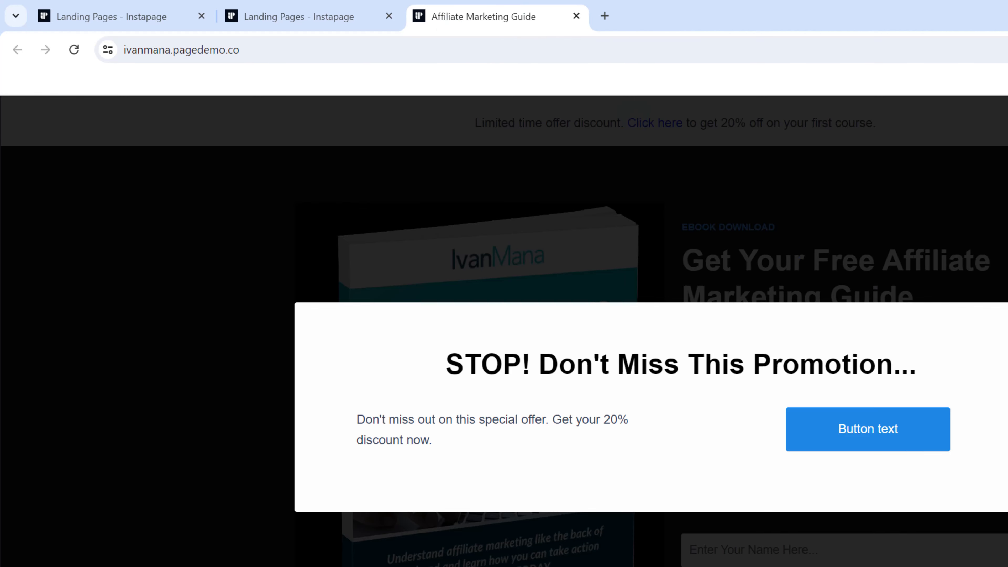
key(Escape)
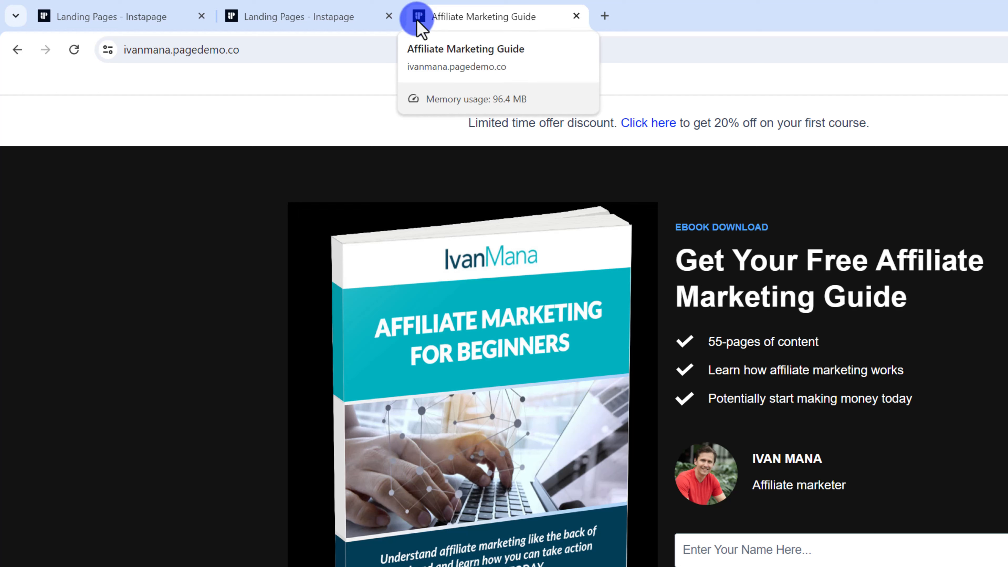
Close the live page tab and briefly revisit the Search & Social settings.
click(576, 16)
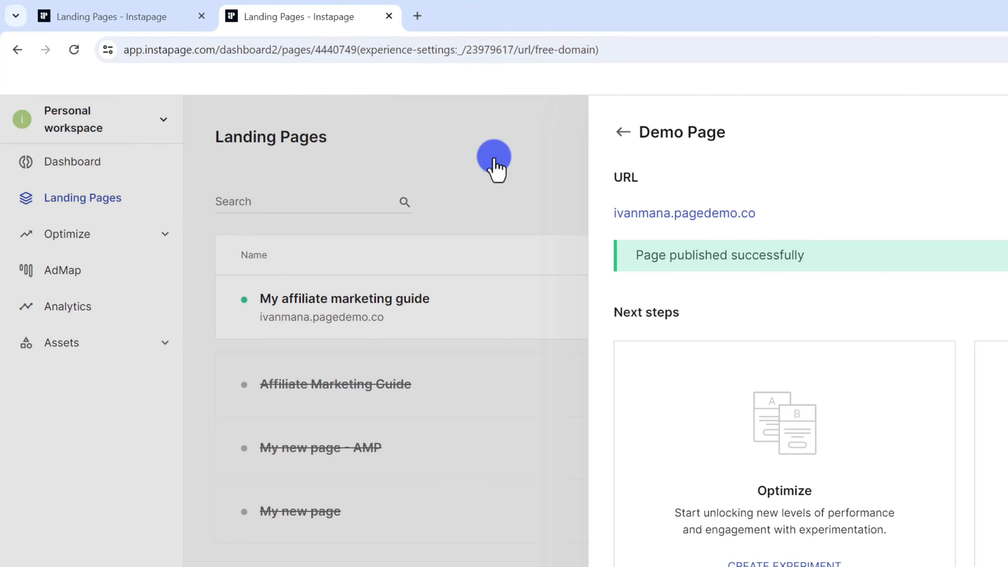
click(623, 132)
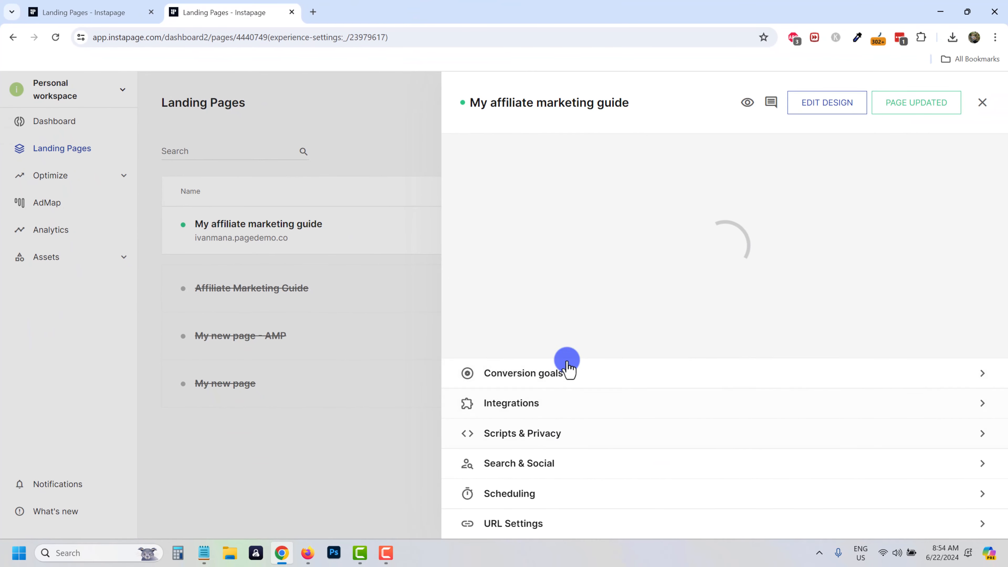
click(540, 465)
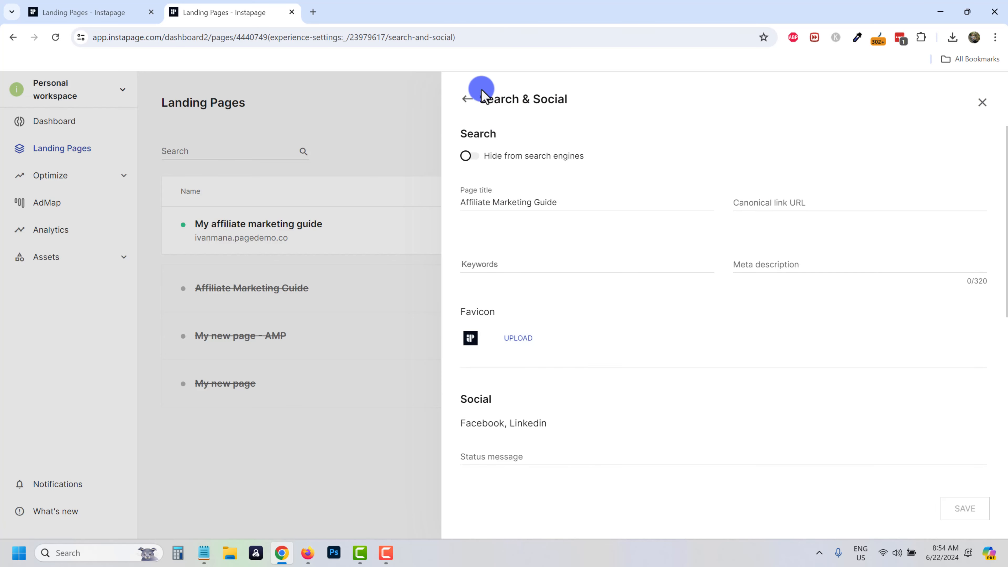
click(470, 101)
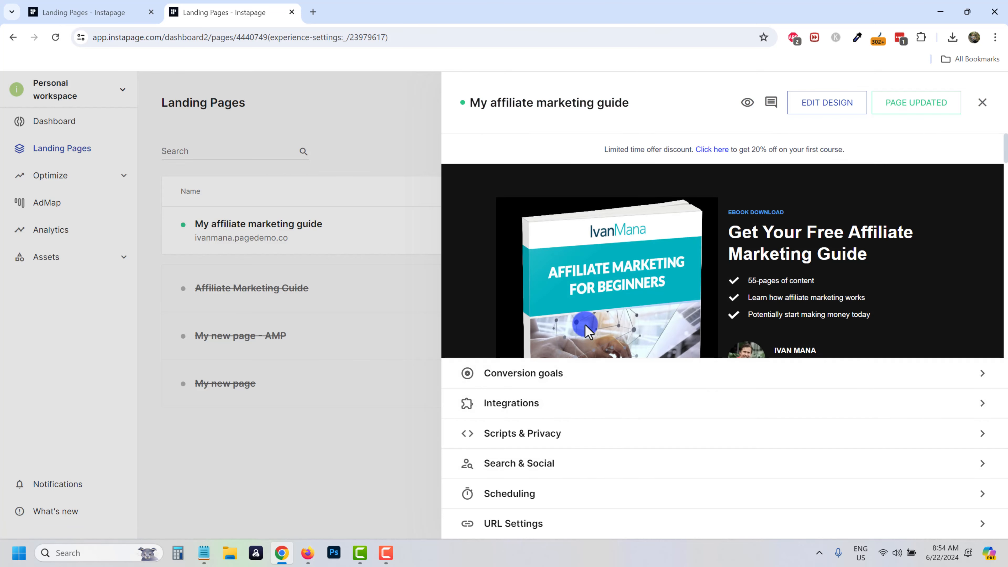
Try a scheduled unpublish at a specific date without saving, then view Scripts & Privacy.
click(549, 486)
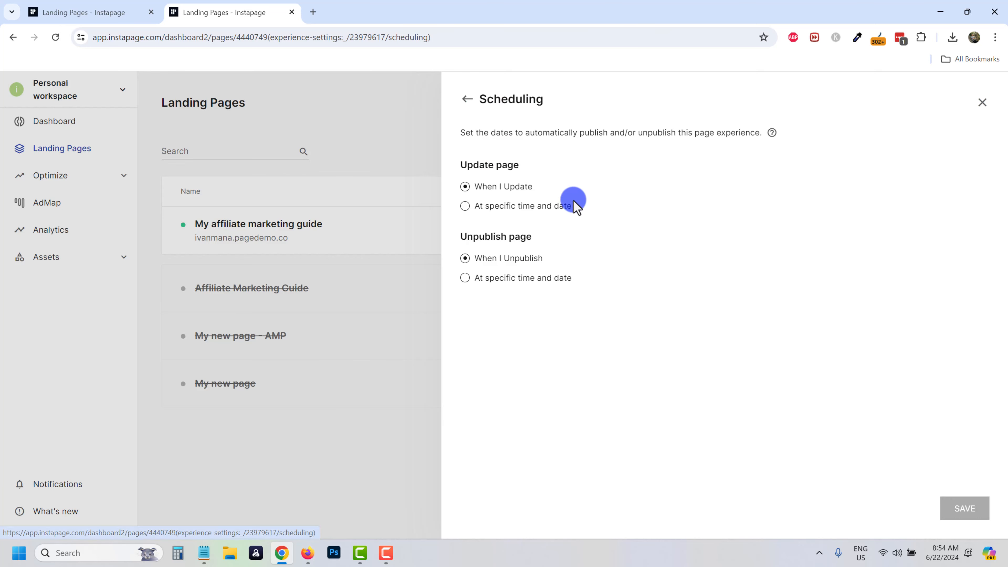
drag(472, 164, 518, 164)
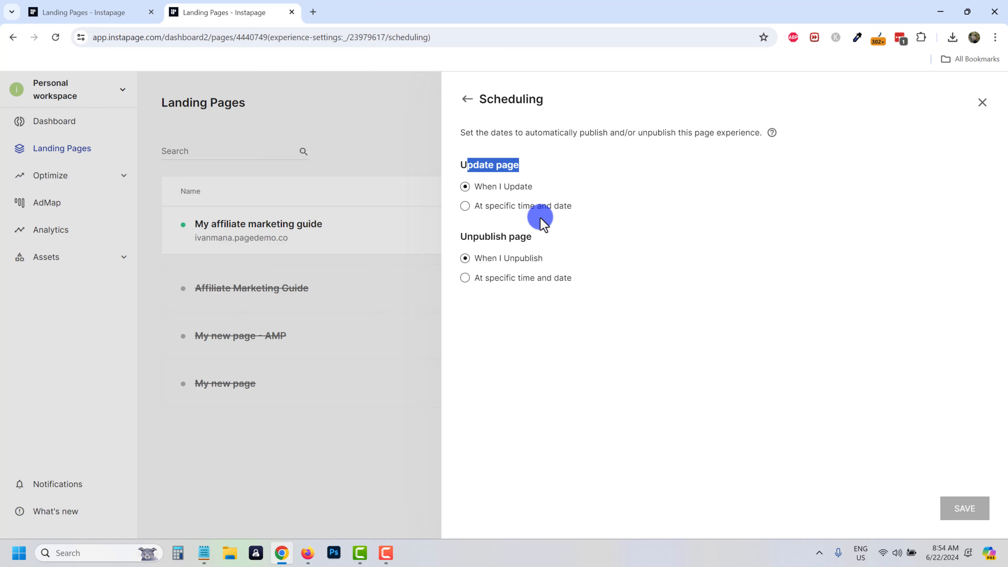
click(481, 279)
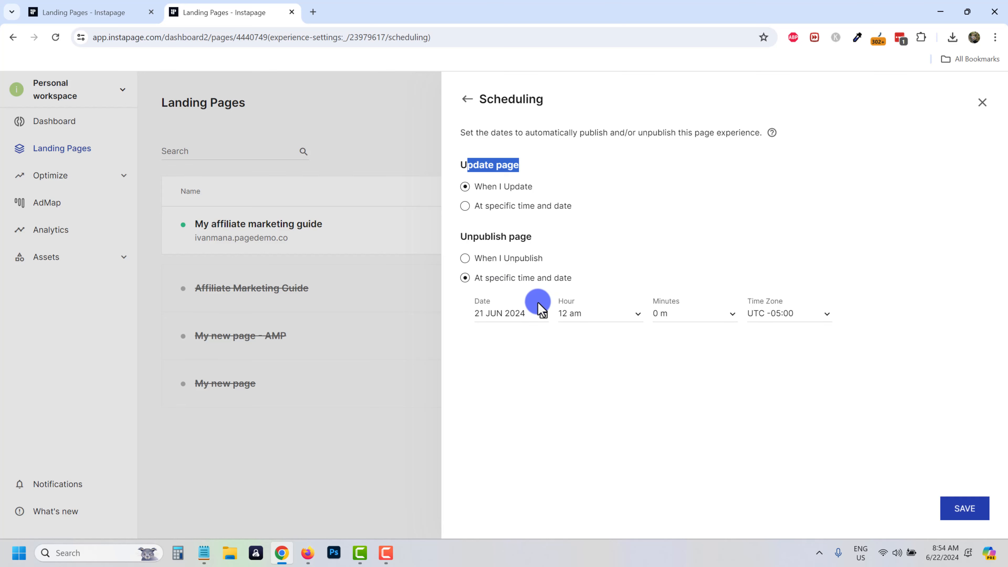
click(467, 99)
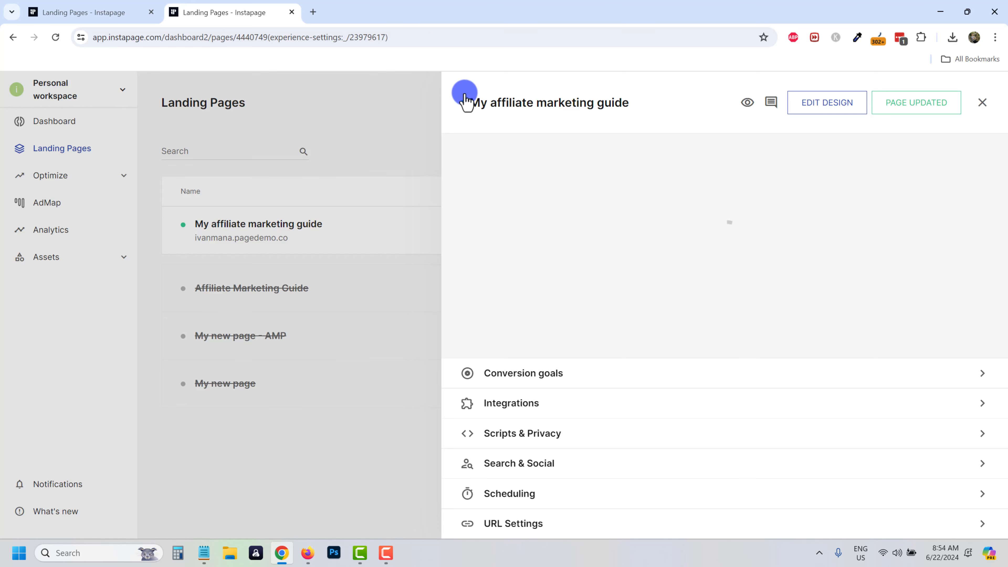
click(515, 434)
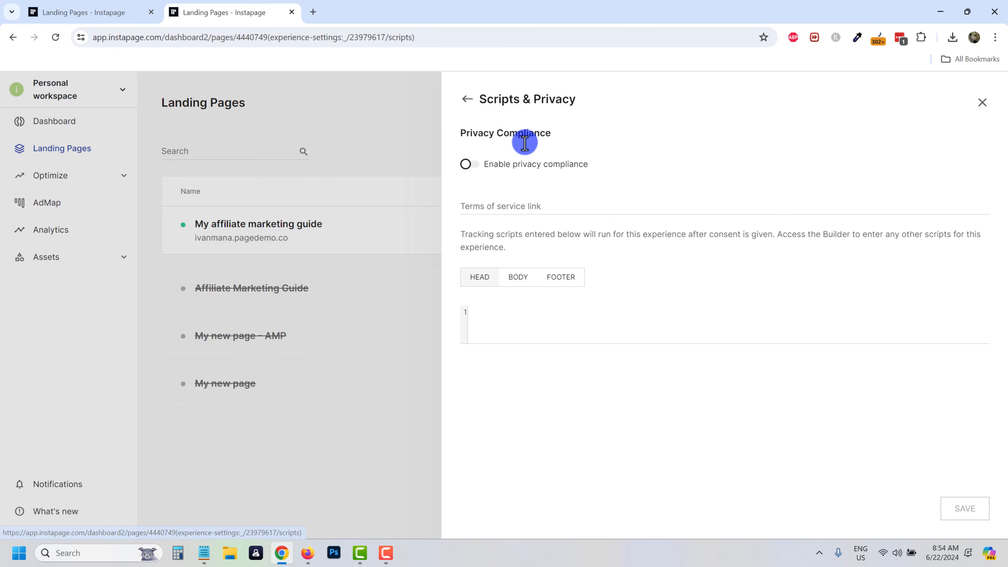
Try enabling privacy compliance, dismiss its notice leaving it off, and return to the overview.
click(467, 165)
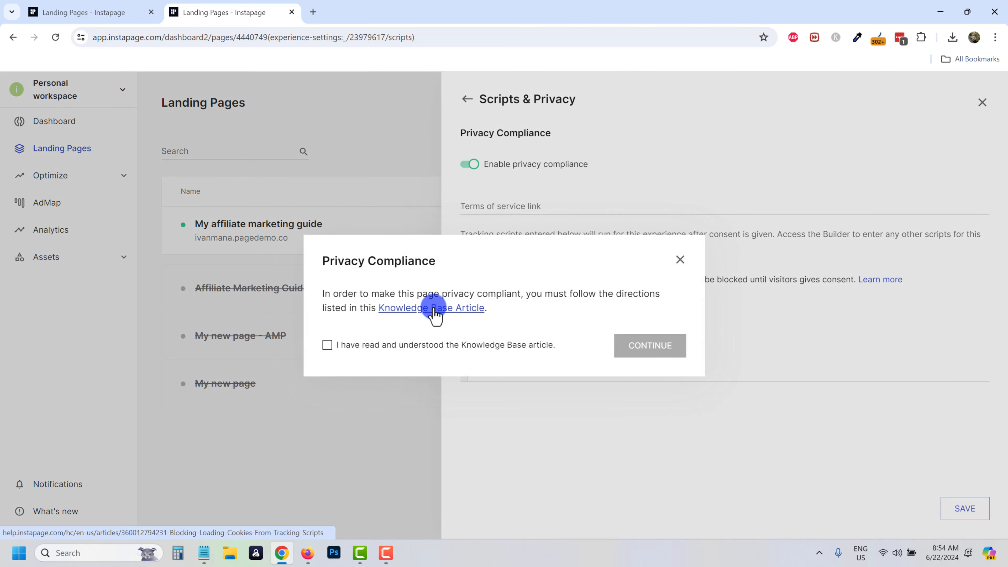
click(330, 345)
click(682, 263)
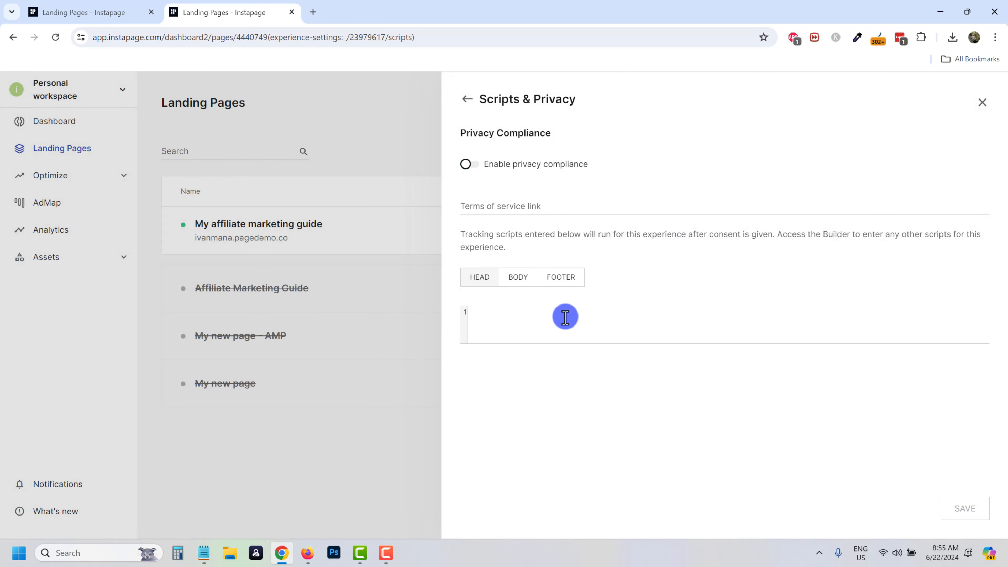
click(462, 100)
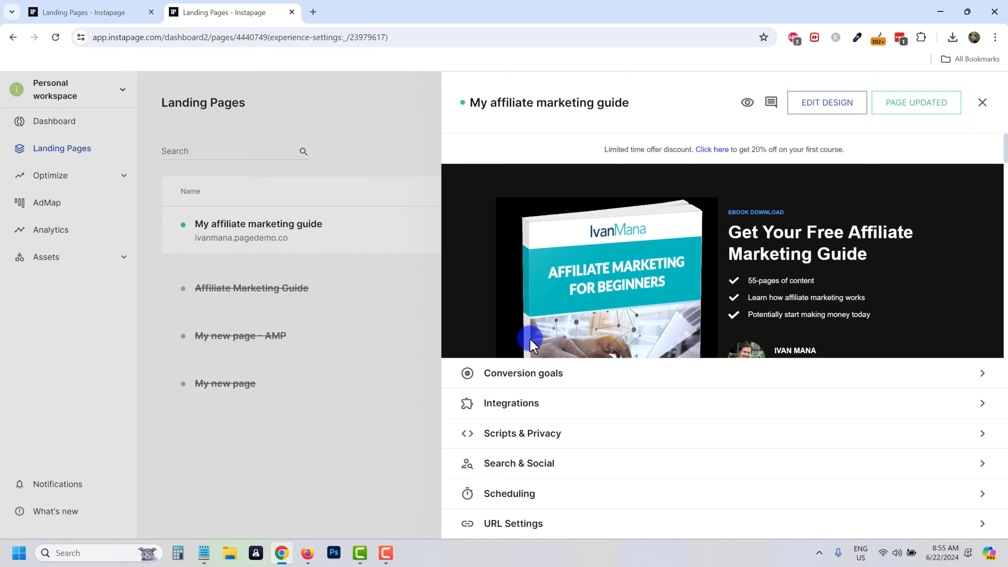
From the page's Form Integrations, open the workspace Integrations page and browse the integrations list.
click(531, 413)
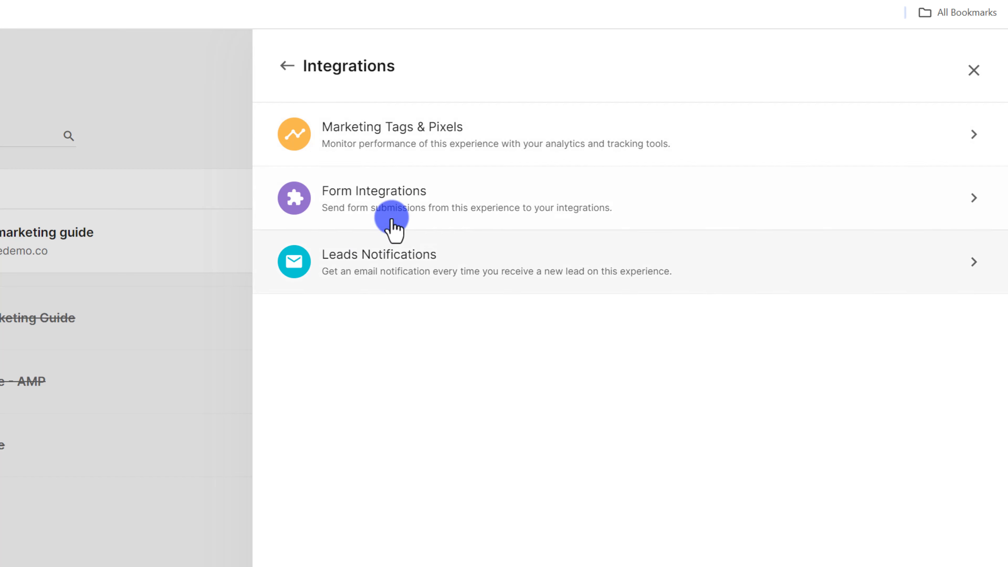
click(403, 210)
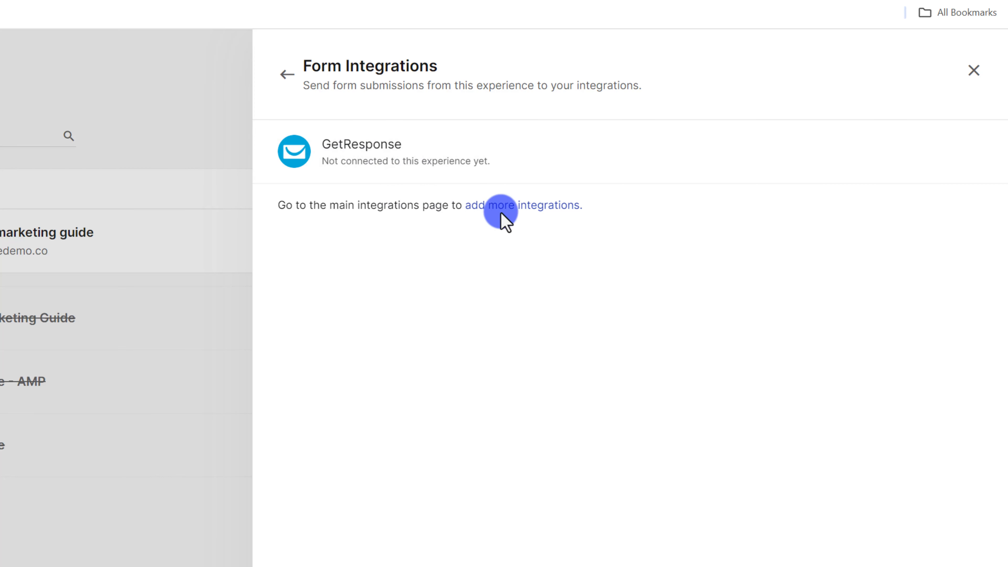
click(492, 206)
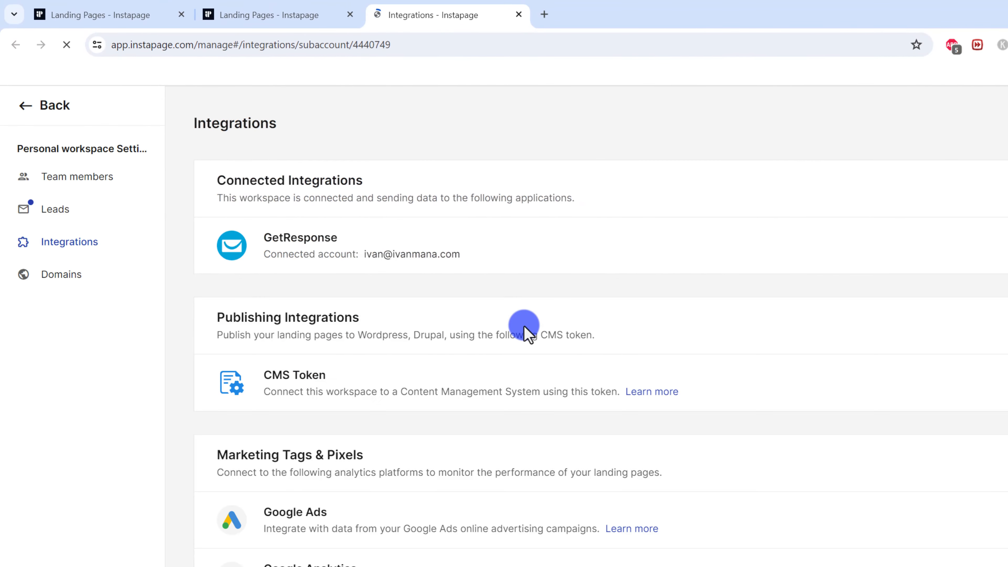
scroll(434, 367, down, 5)
scroll(418, 411, down, 8)
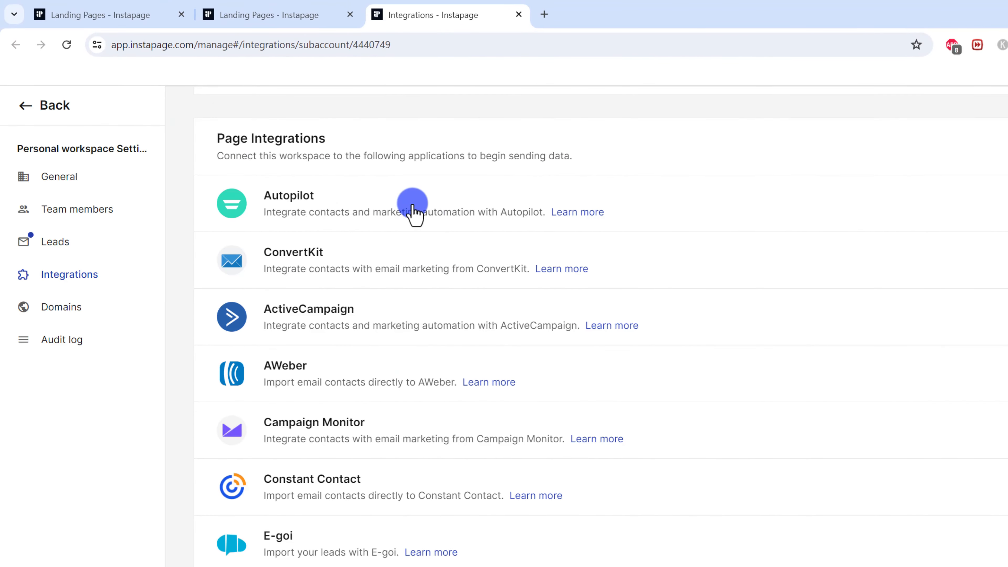
scroll(339, 395, down, 8)
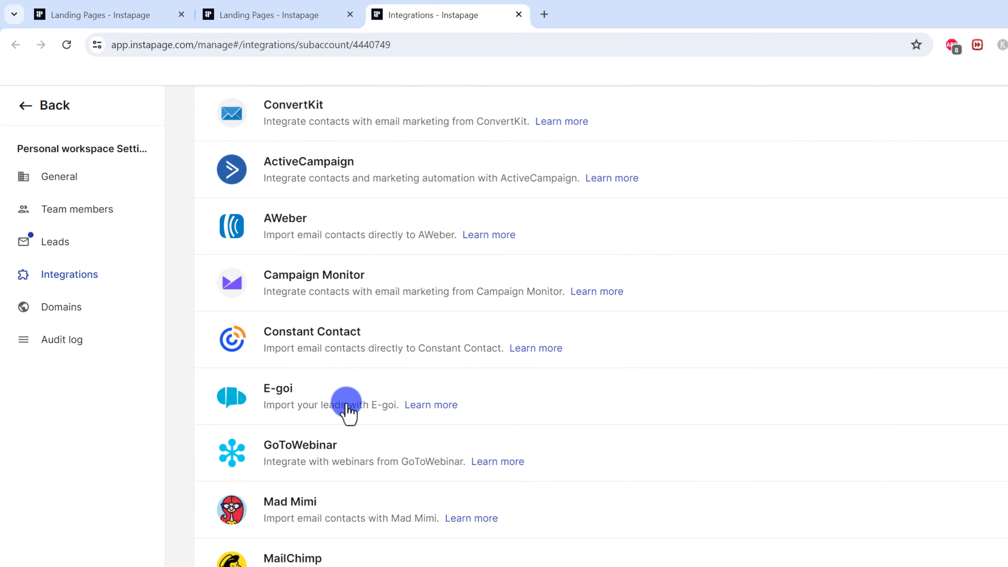
scroll(450, 424, down, 7)
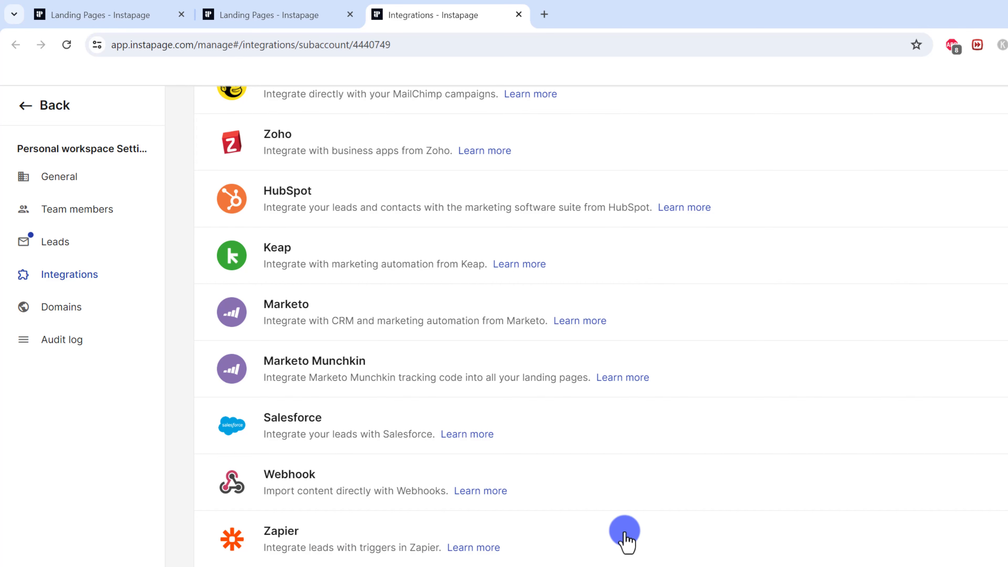
scroll(448, 528, up, 6)
scroll(462, 452, up, 2)
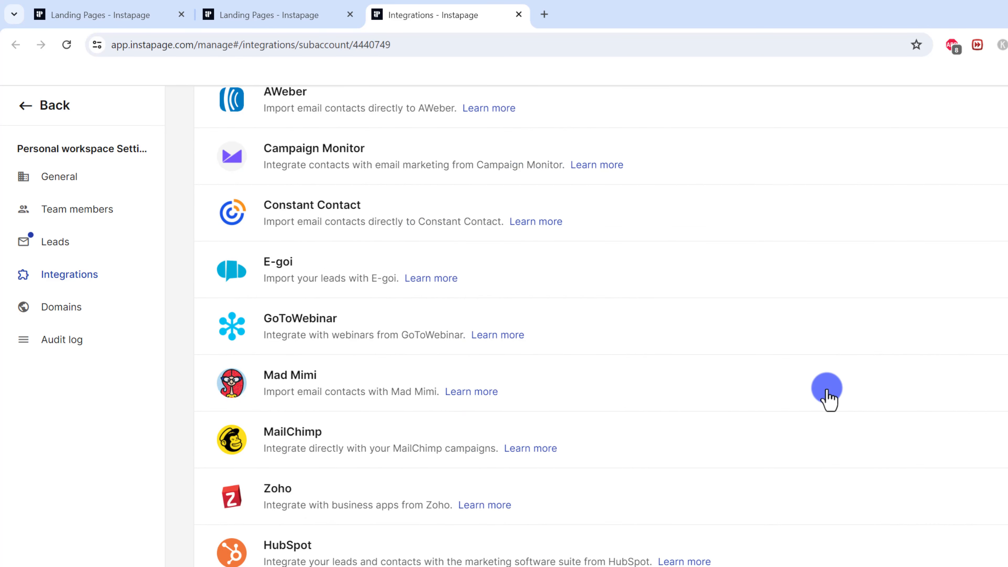
scroll(377, 470, up, 4)
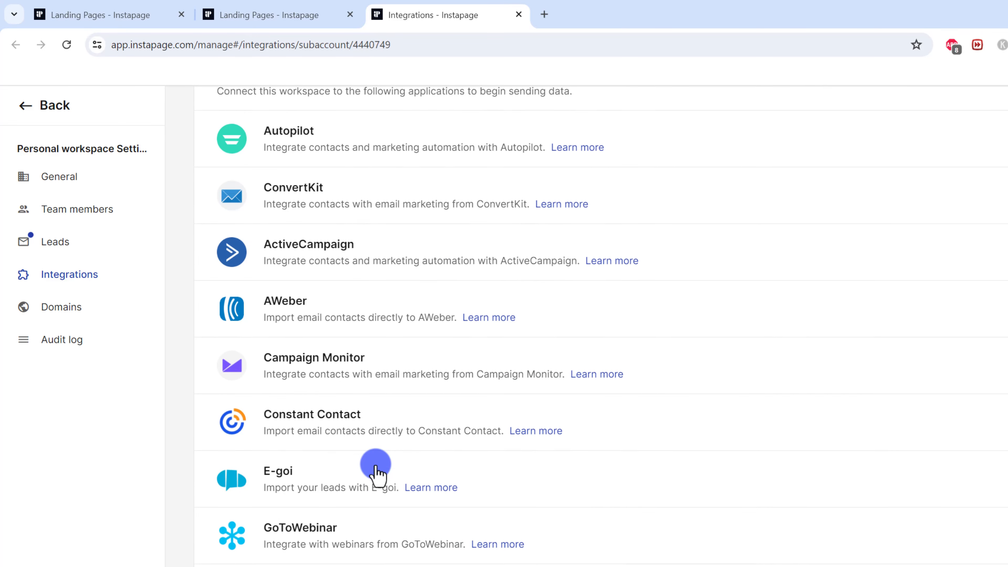
scroll(377, 470, up, 2)
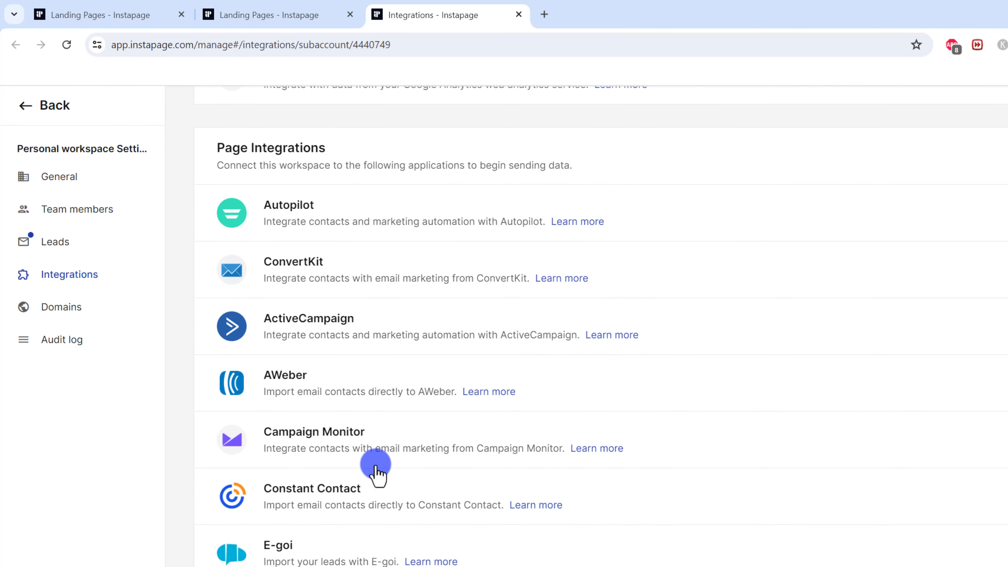
Scroll back up the Integrations page to the connected GetResponse entry.
scroll(377, 472, down, 12)
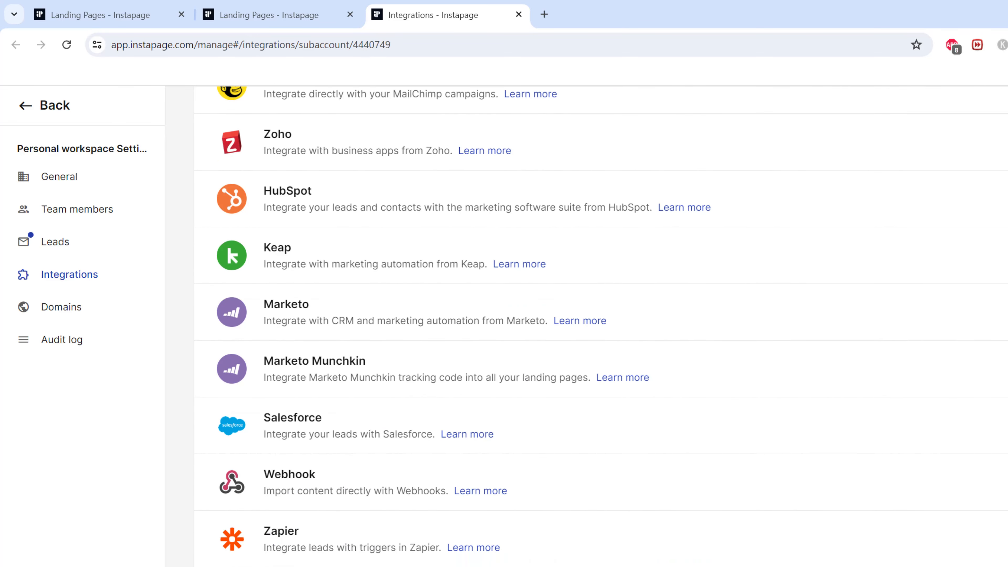
scroll(400, 377, up, 7)
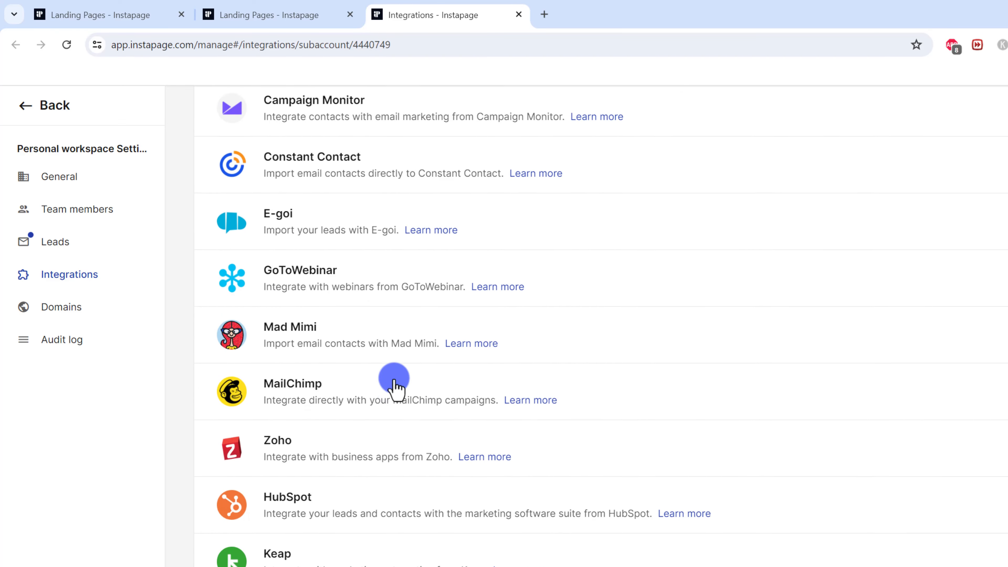
scroll(391, 380, up, 6)
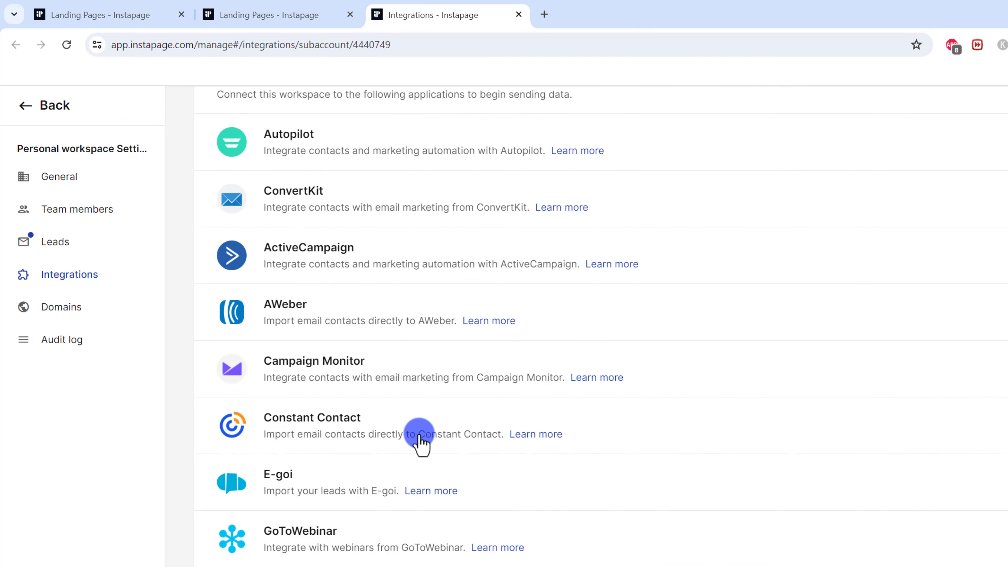
scroll(362, 537, up, 13)
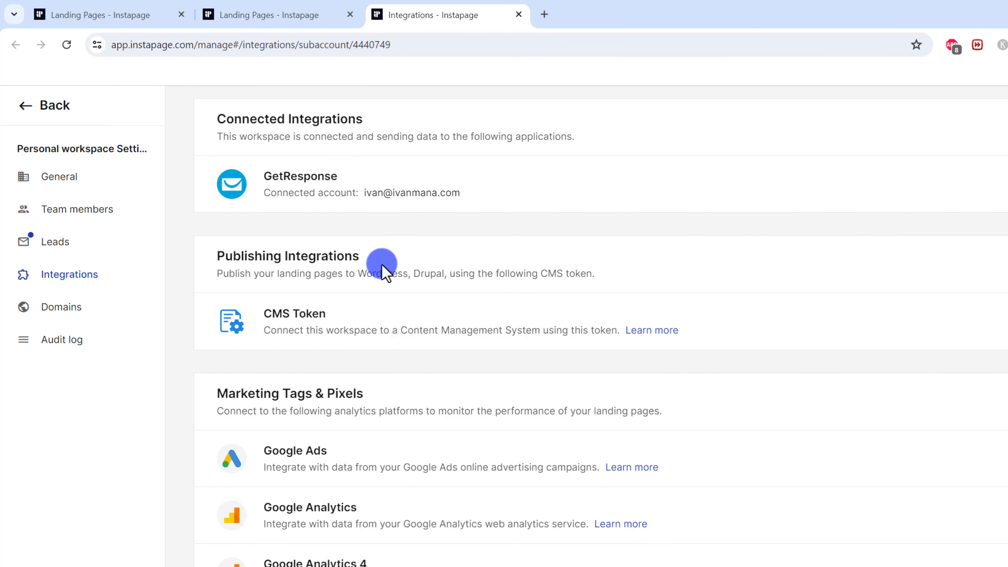
scroll(369, 254, up, 2)
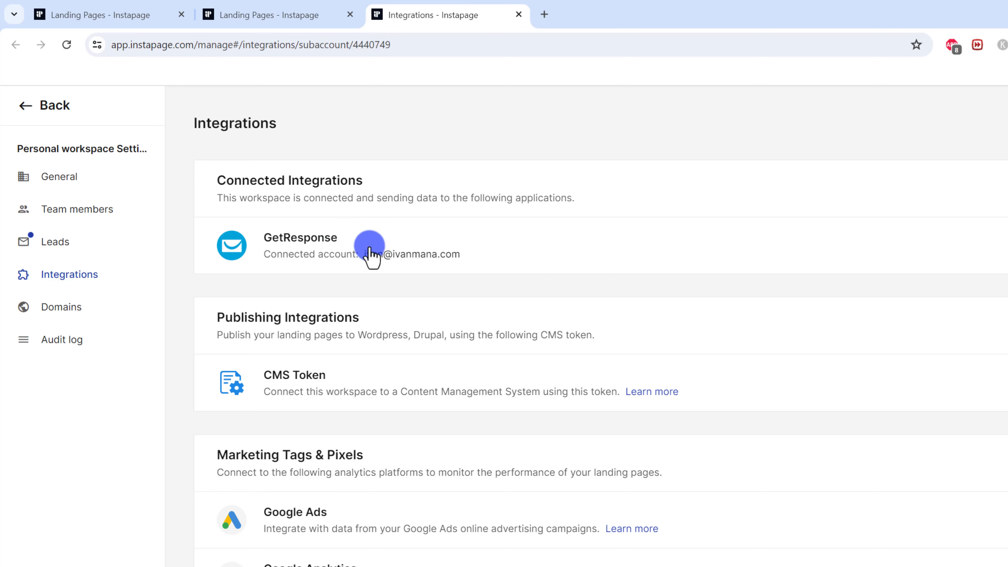
Disconnect the GetResponse account and expand GetResponse under Page Integrations to enter a new API key.
click(421, 257)
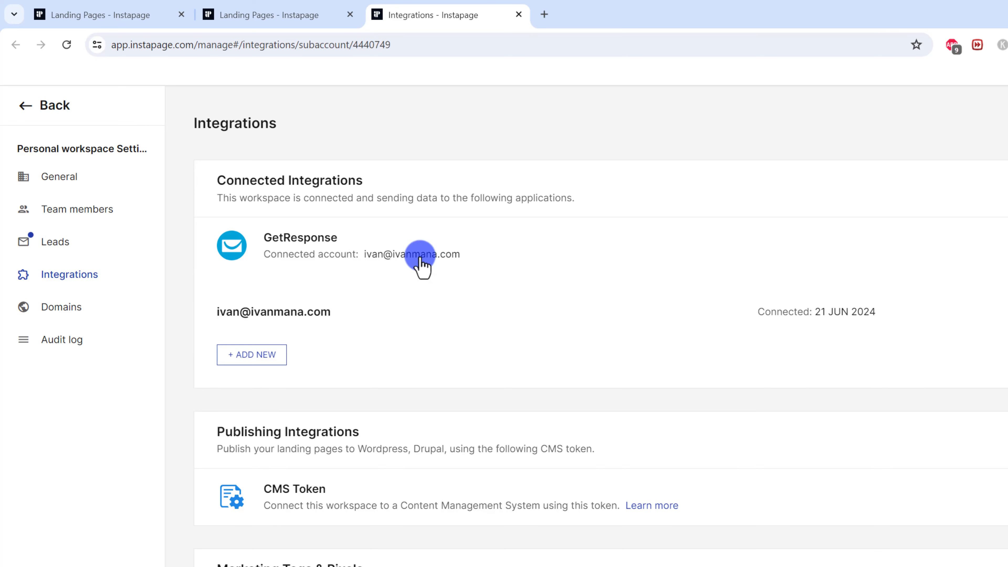
click(1006, 312)
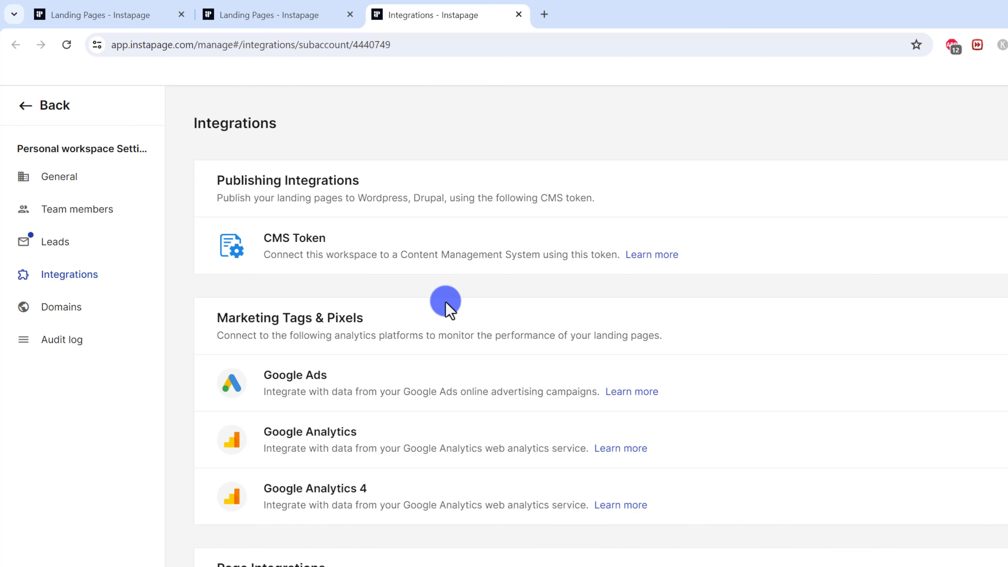
scroll(447, 304, down, 4)
scroll(447, 311, down, 7)
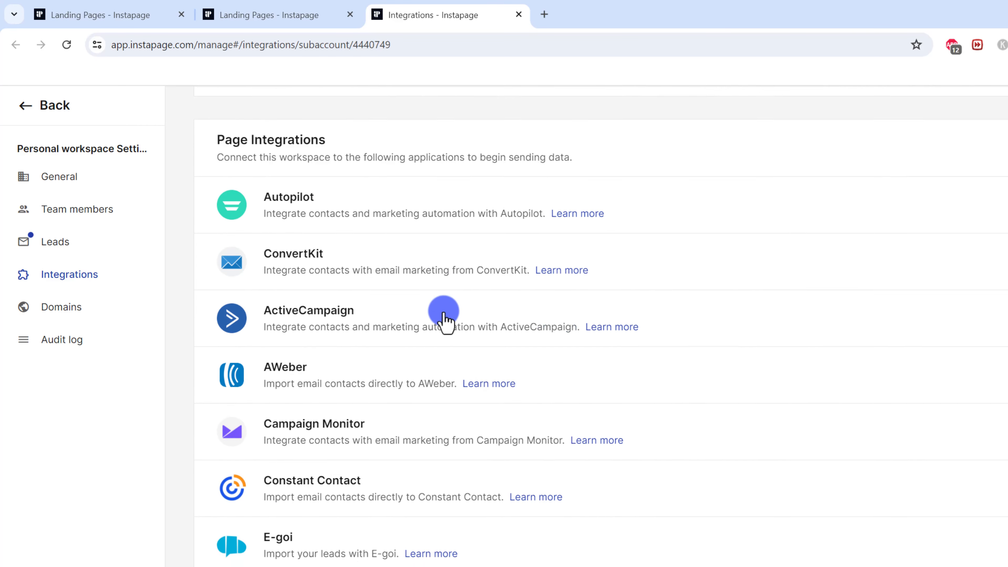
click(419, 474)
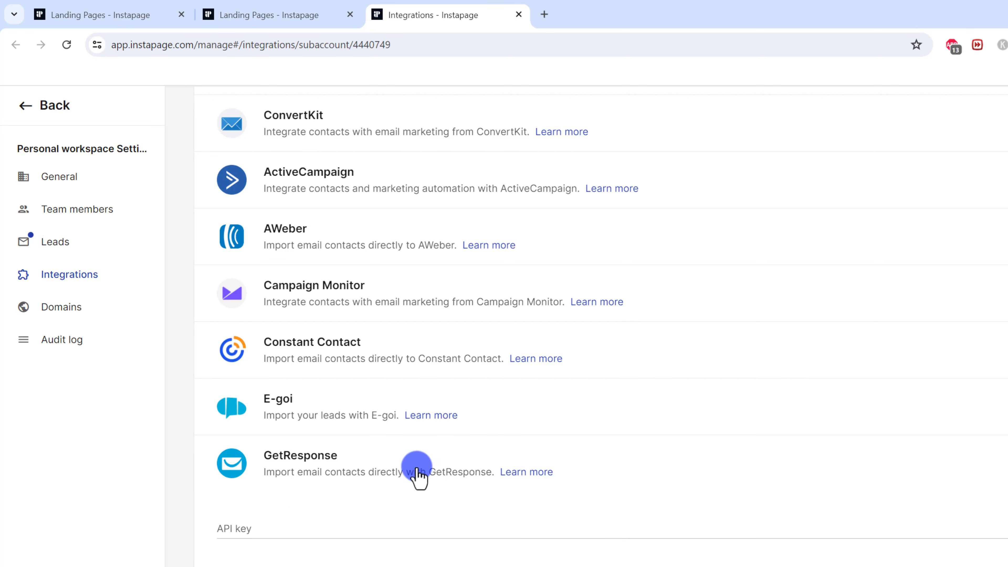
scroll(385, 506, down, 3)
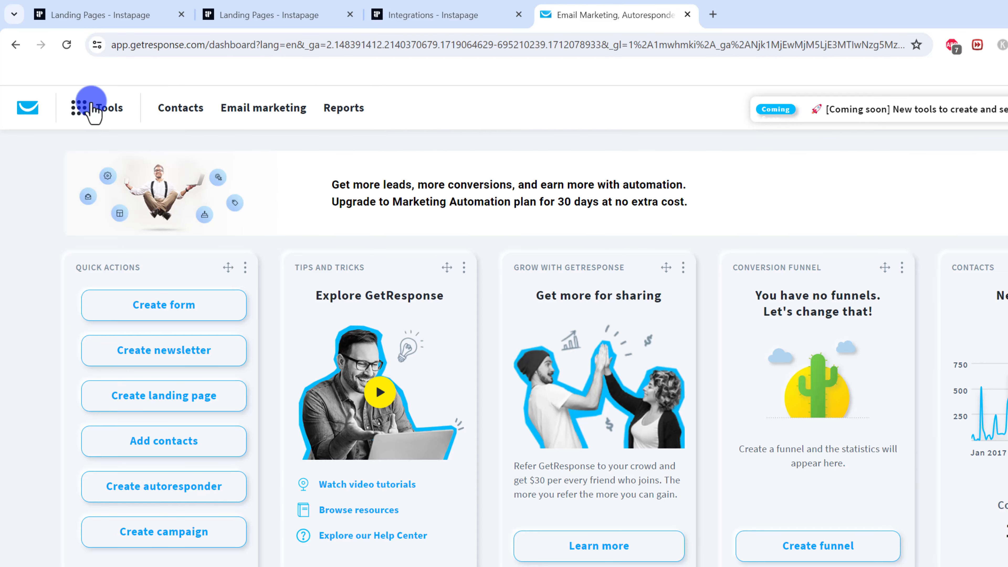
In GetResponse, go to Tools > Integrations and API and show the API tab.
click(92, 110)
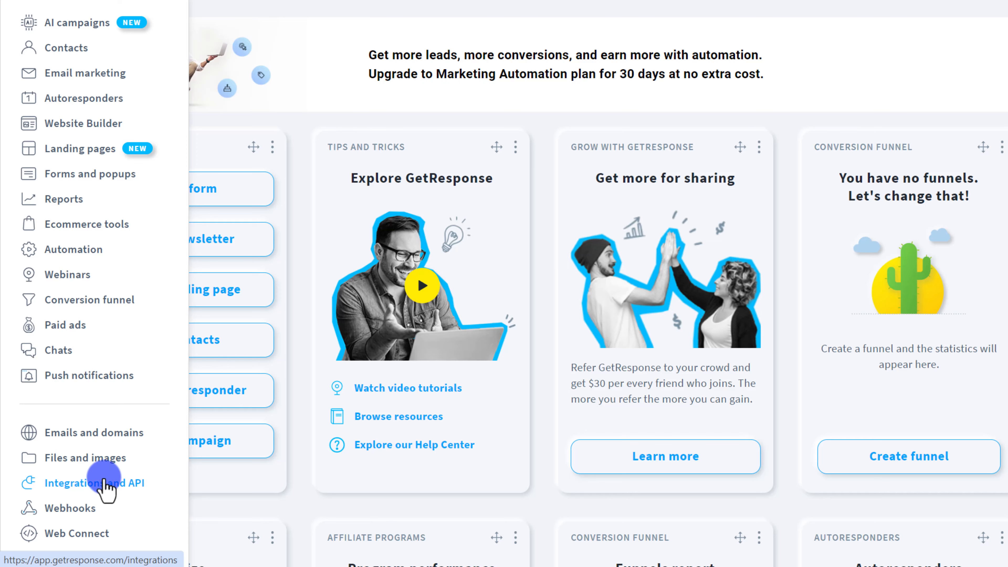
click(105, 487)
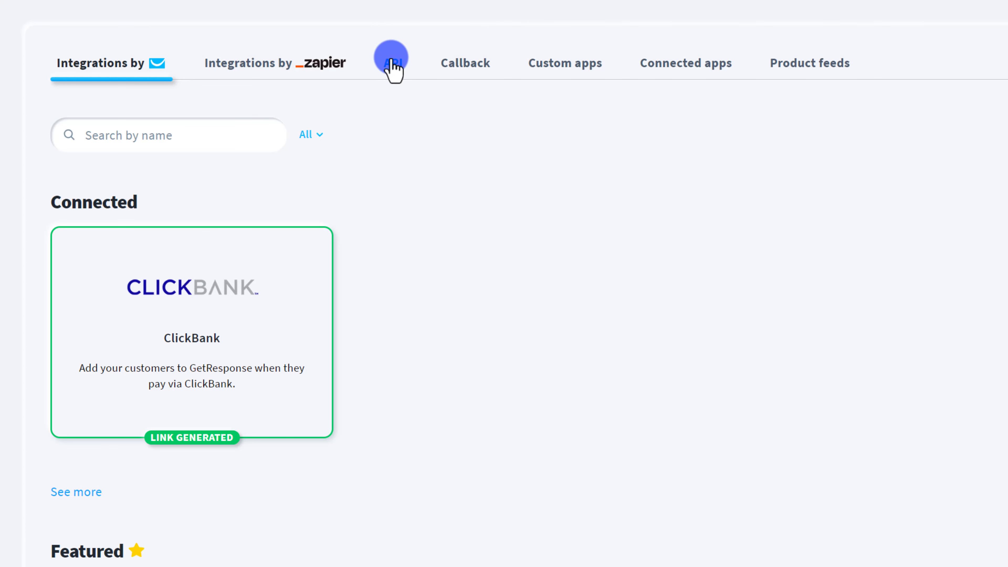
click(391, 65)
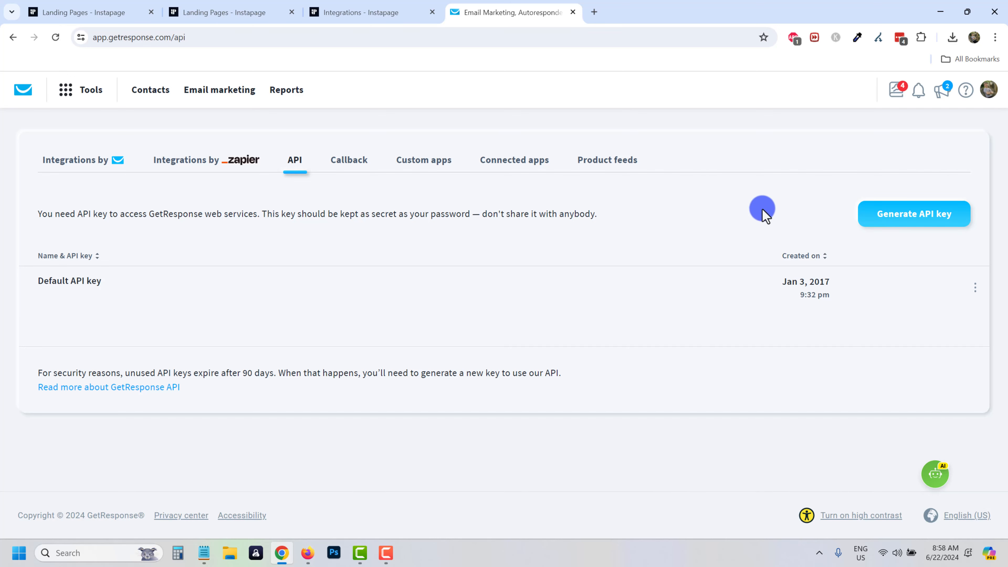
Generate a GetResponse API key named 'Instapage intergration' and copy it.
click(901, 223)
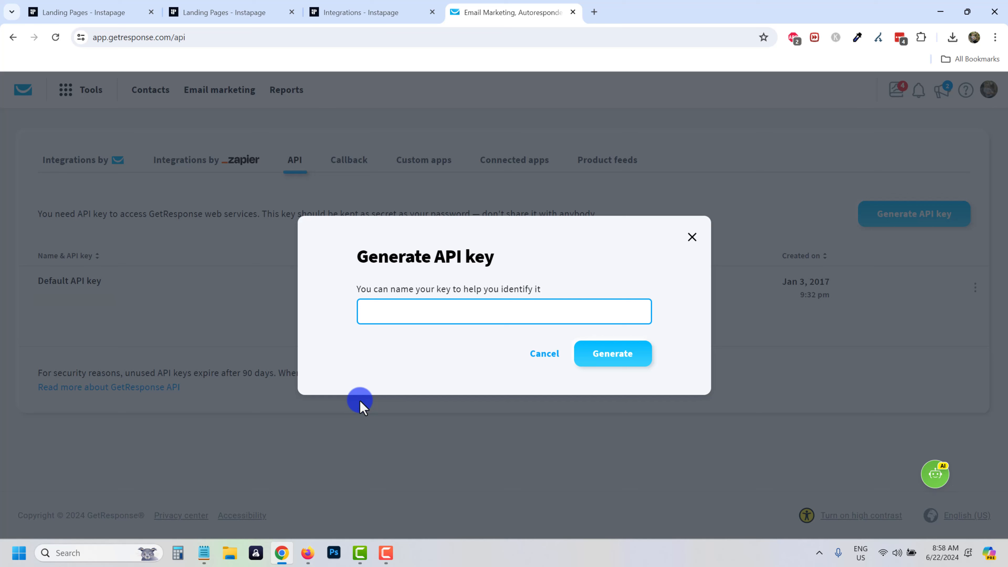
text(Instapage intergration)
click(629, 356)
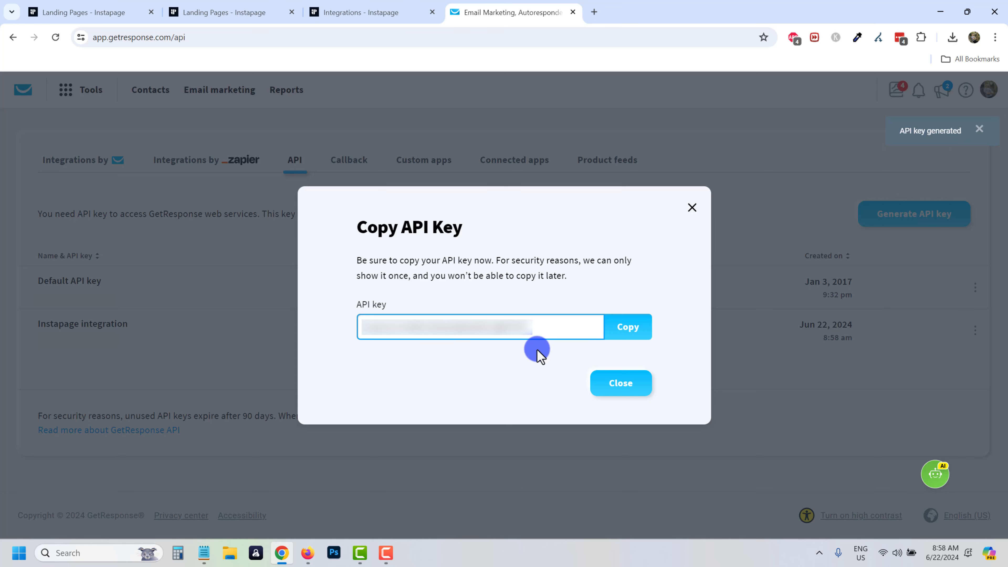
click(630, 329)
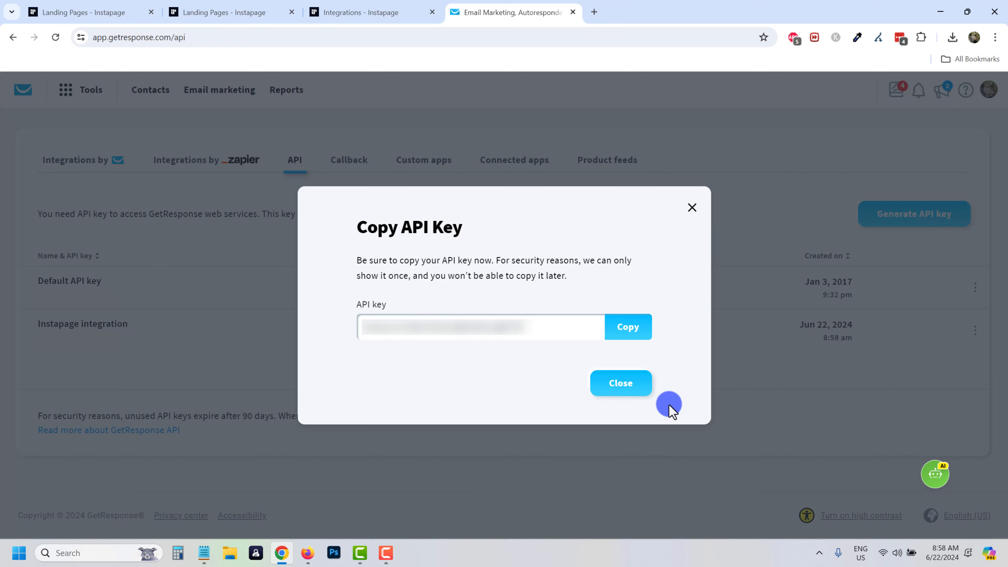
click(621, 383)
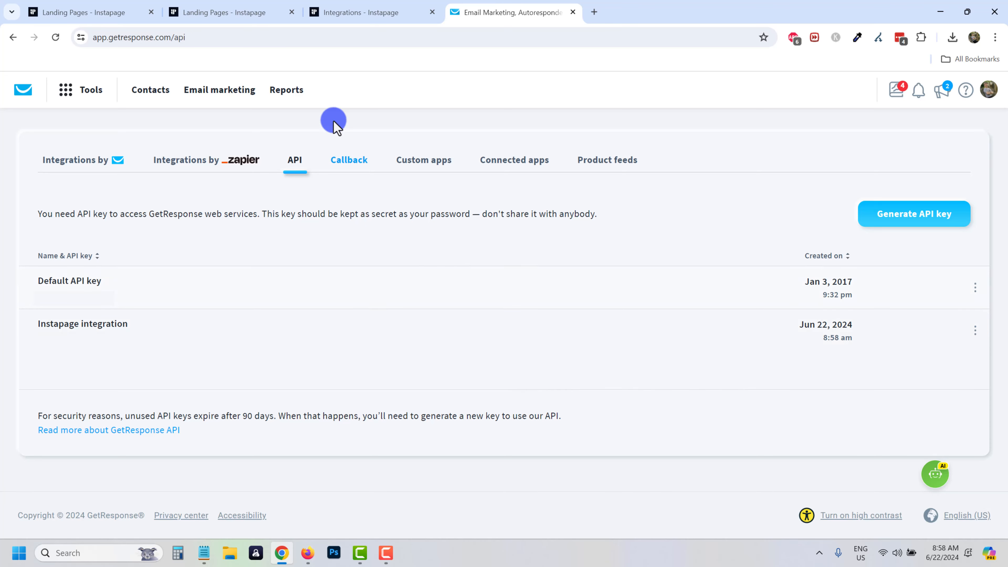
Reconnect GetResponse with the pasted API key, then return to the Instapage dashboard.
click(389, 10)
click(245, 322)
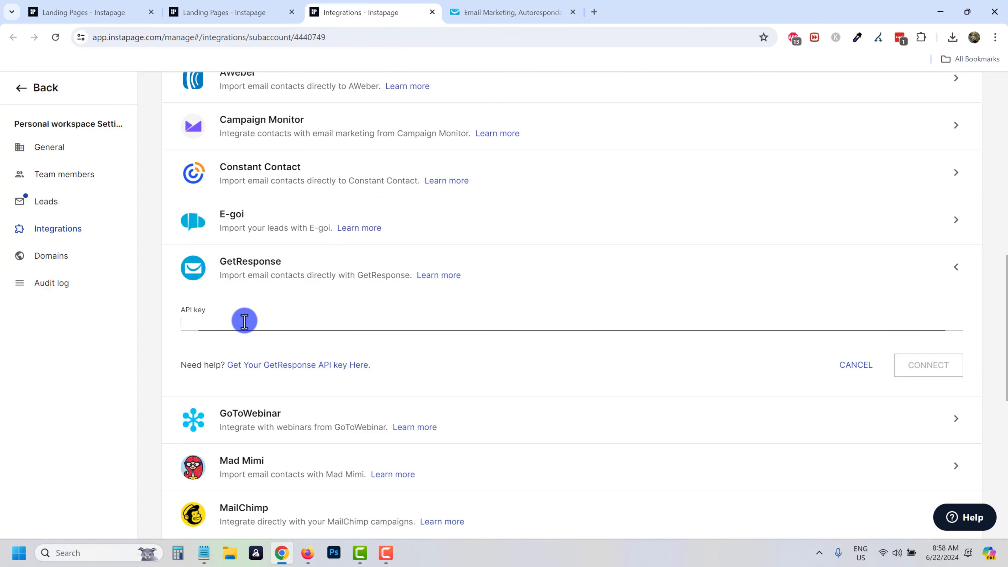
key(ctrl+v)
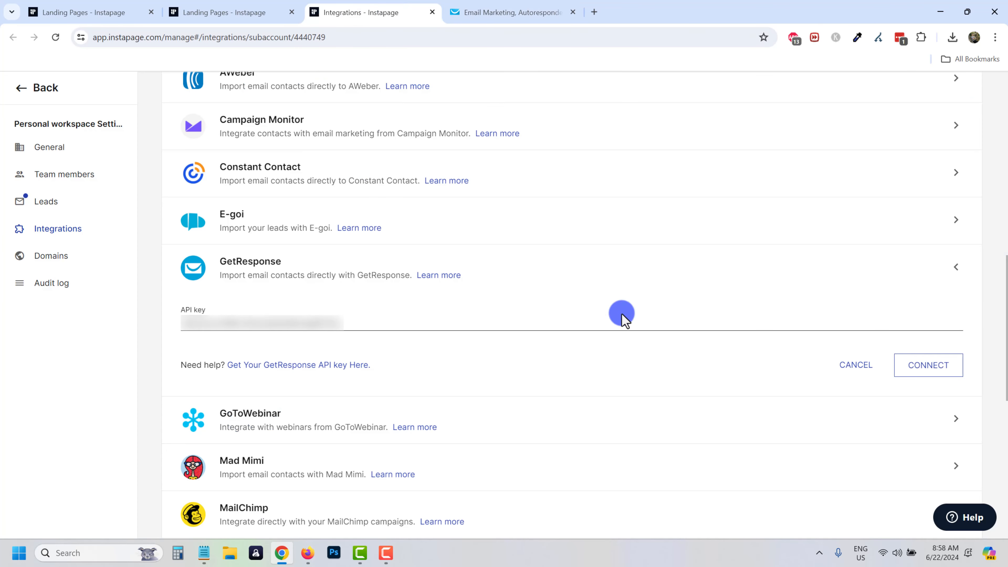
click(934, 368)
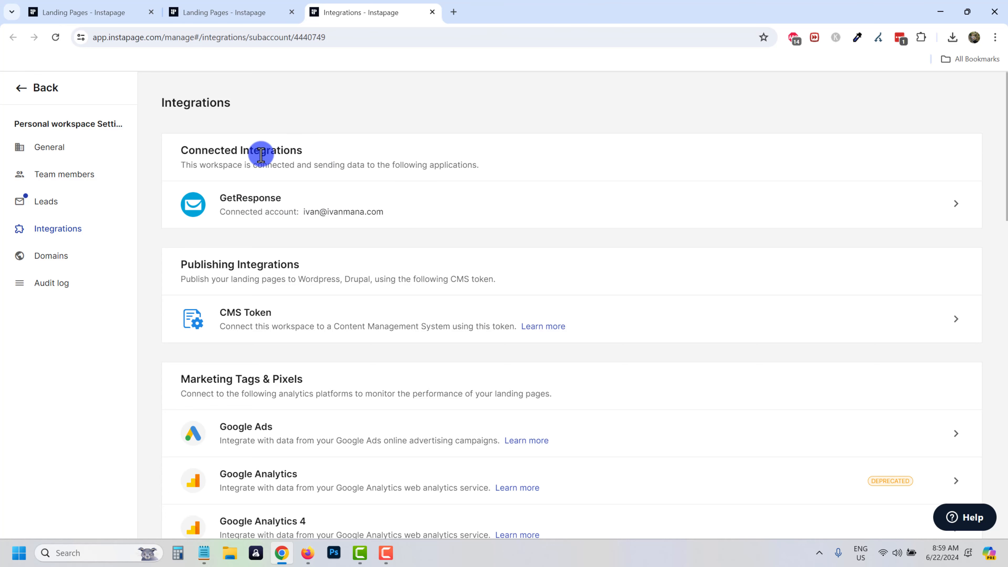
click(24, 89)
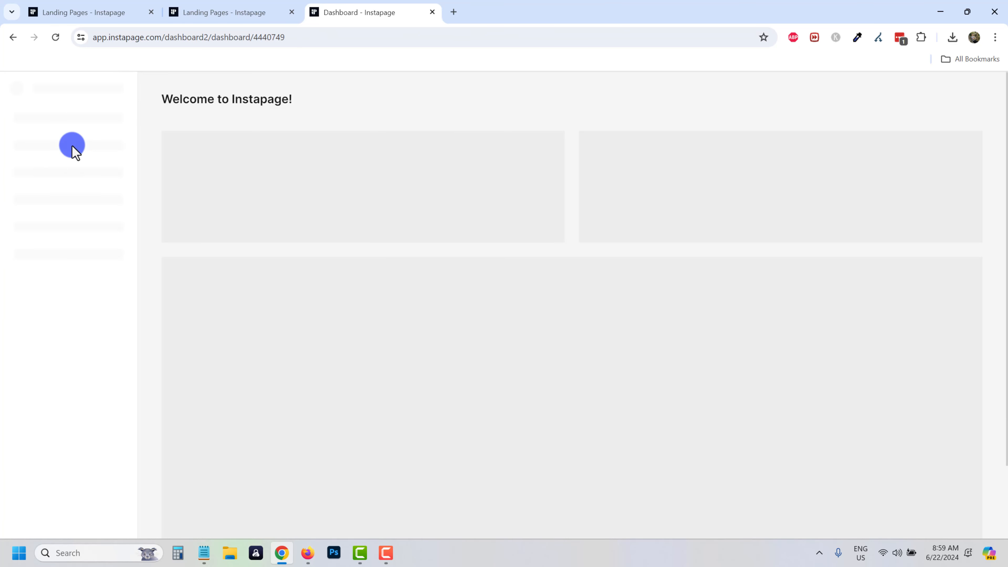
Start a GetResponse form integration for My affiliate marketing guide and confirm the account.
click(68, 149)
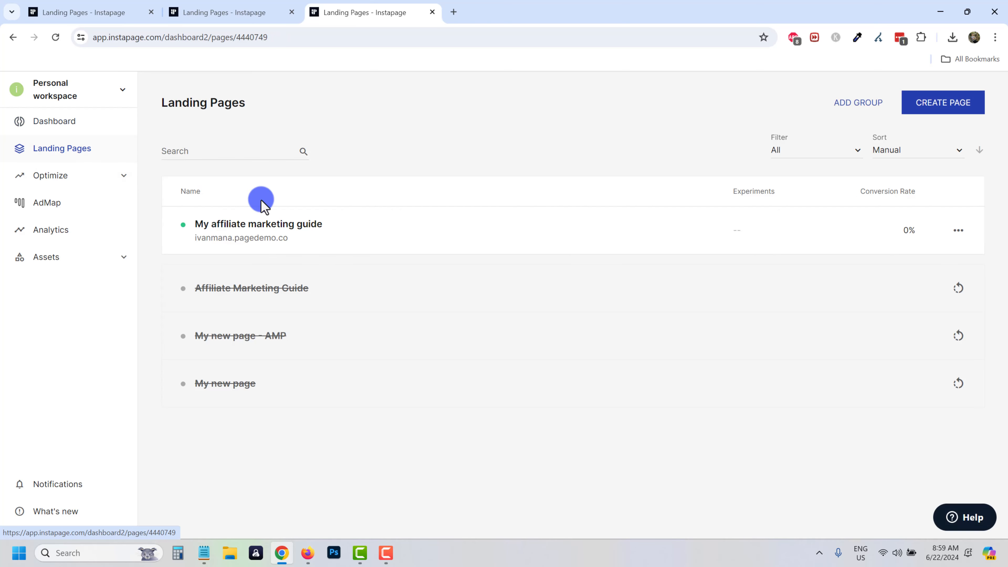
click(304, 225)
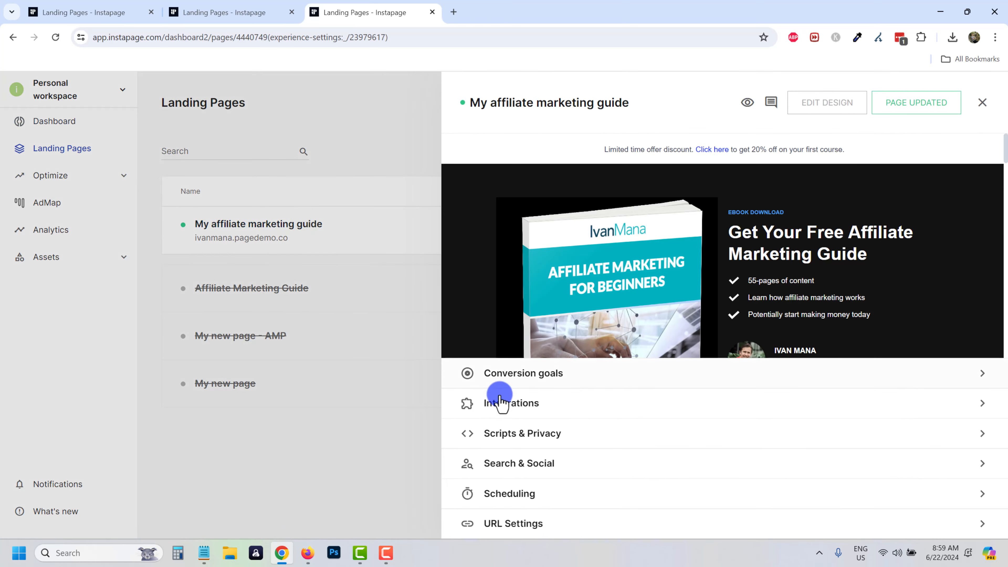
click(501, 402)
click(545, 207)
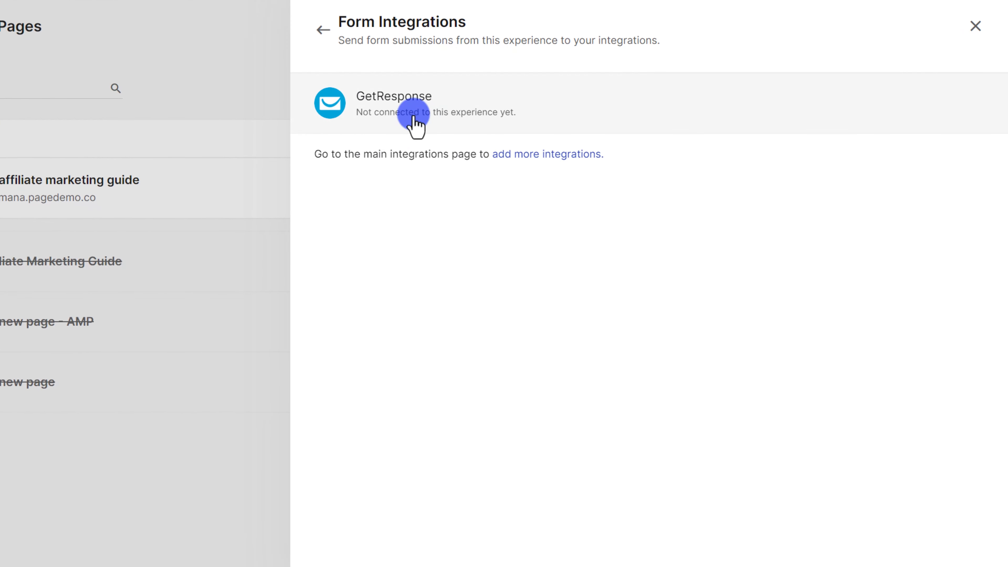
click(413, 119)
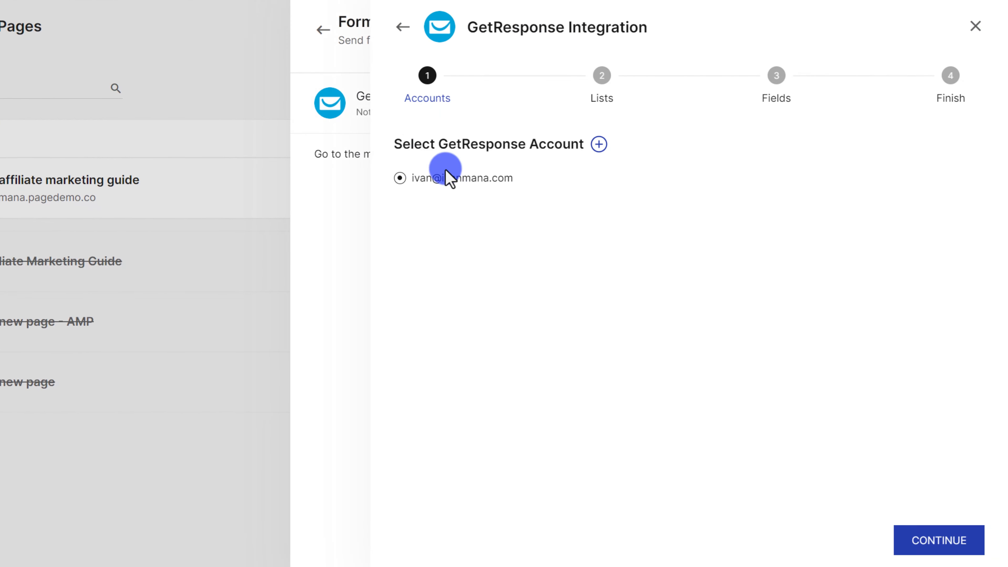
click(929, 548)
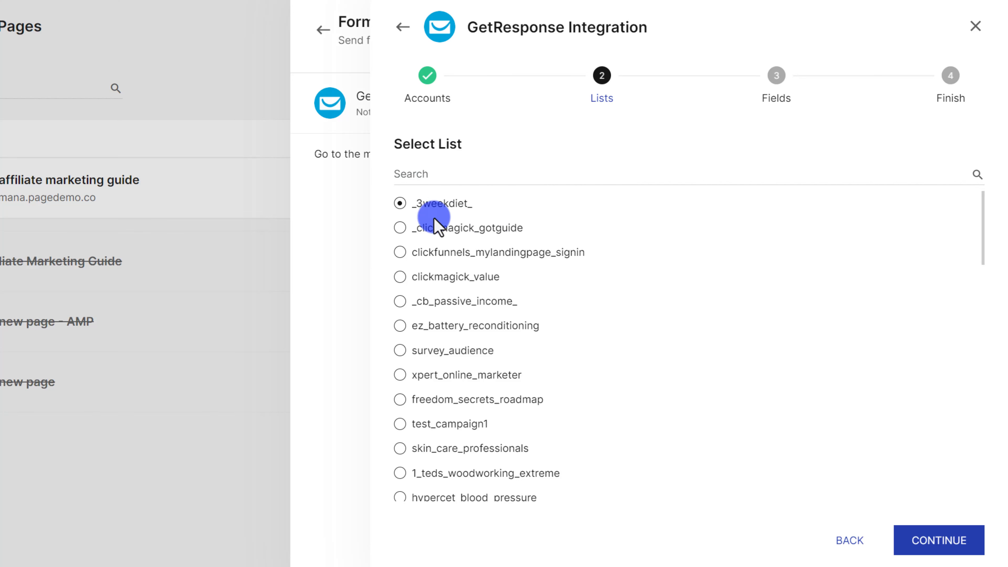
Accept the GetResponse list, map the name field to firstname1, and finish the setup.
click(950, 545)
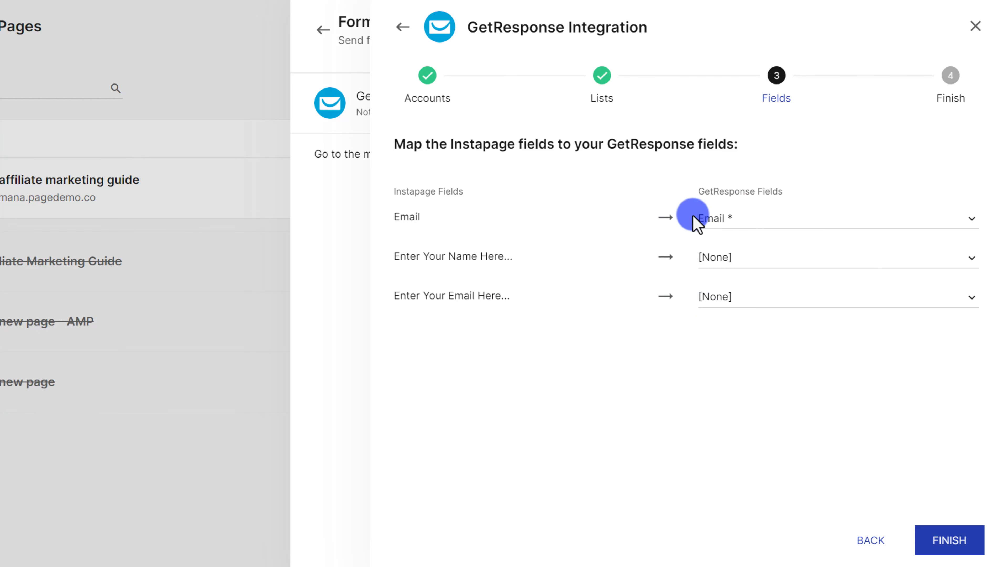
drag(399, 256, 547, 263)
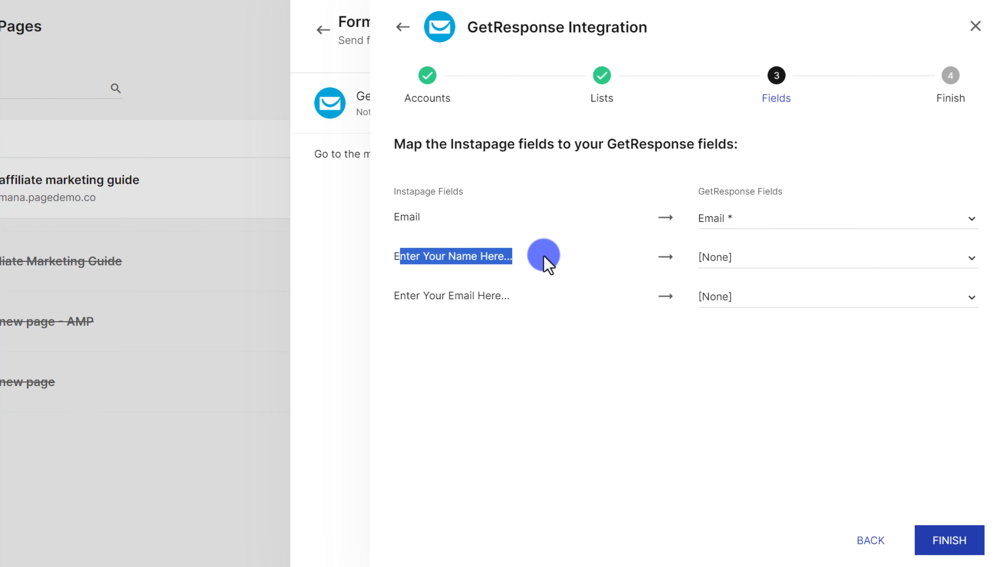
click(736, 257)
scroll(808, 395, down, 2)
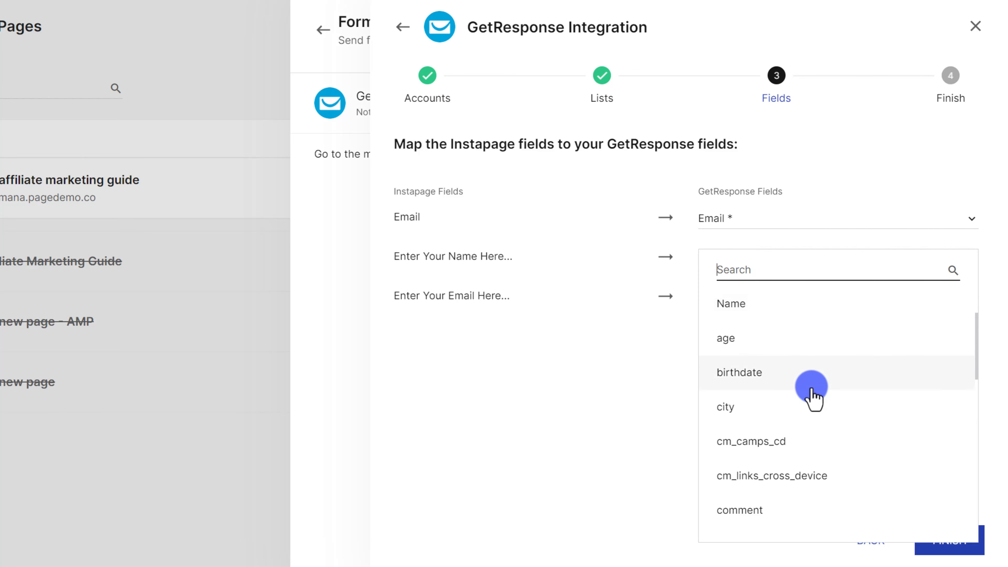
scroll(811, 397, down, 5)
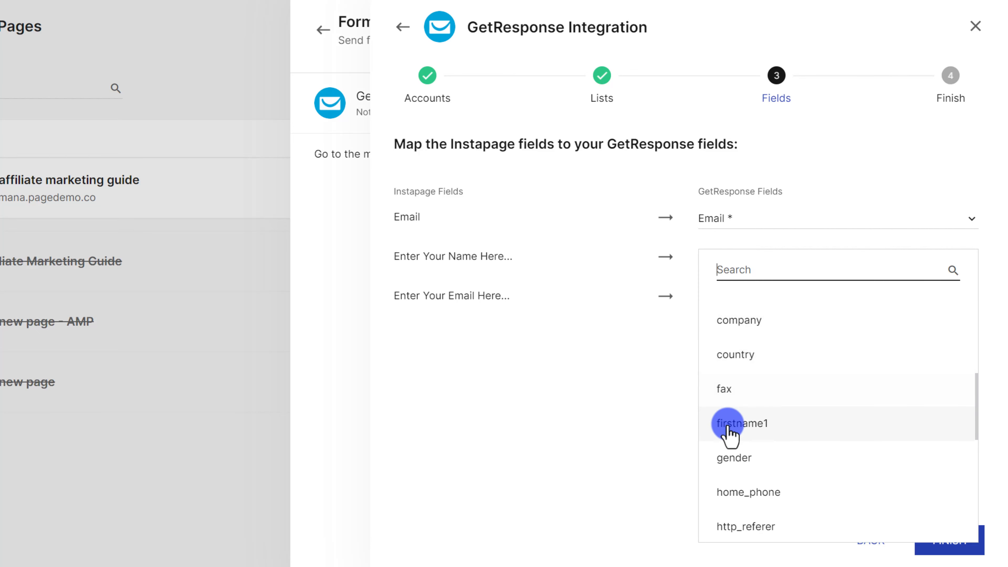
scroll(746, 431, down, 3)
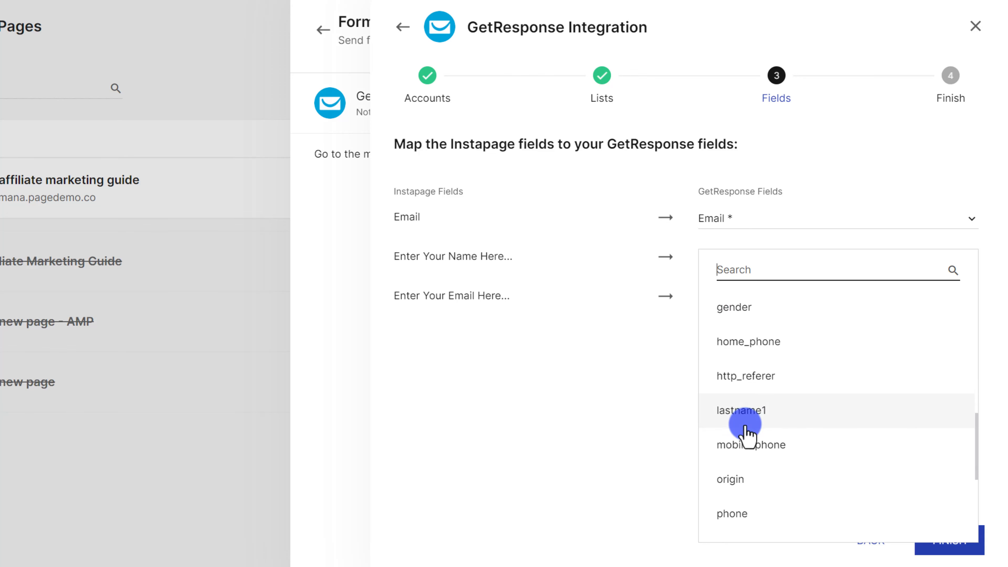
scroll(747, 434, down, 5)
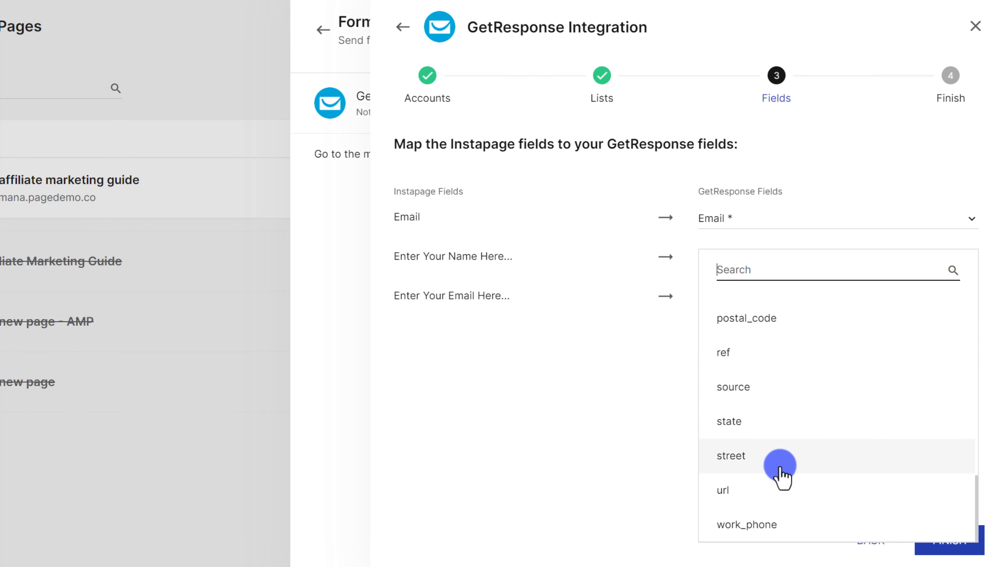
scroll(780, 467, up, 6)
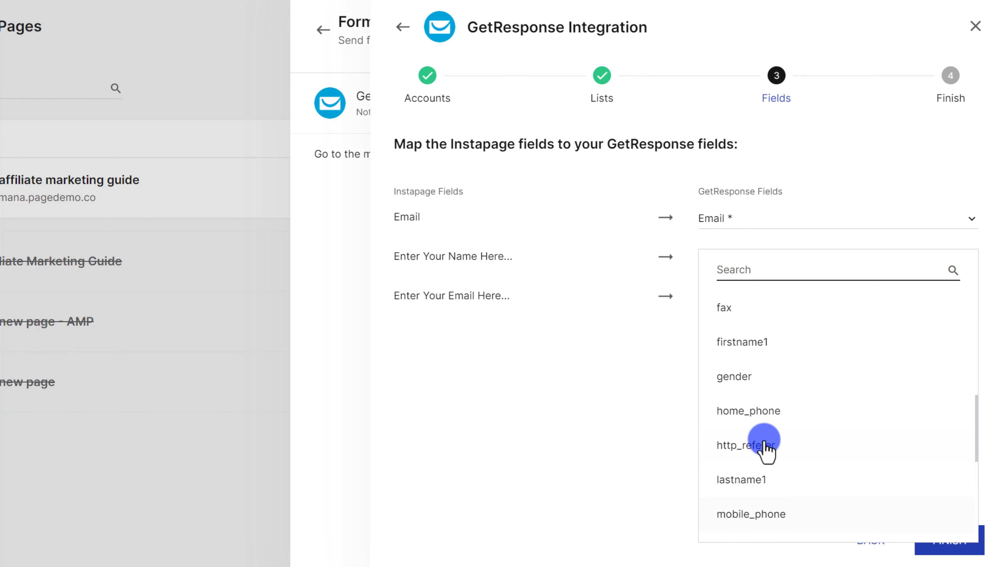
scroll(750, 417, up, 2)
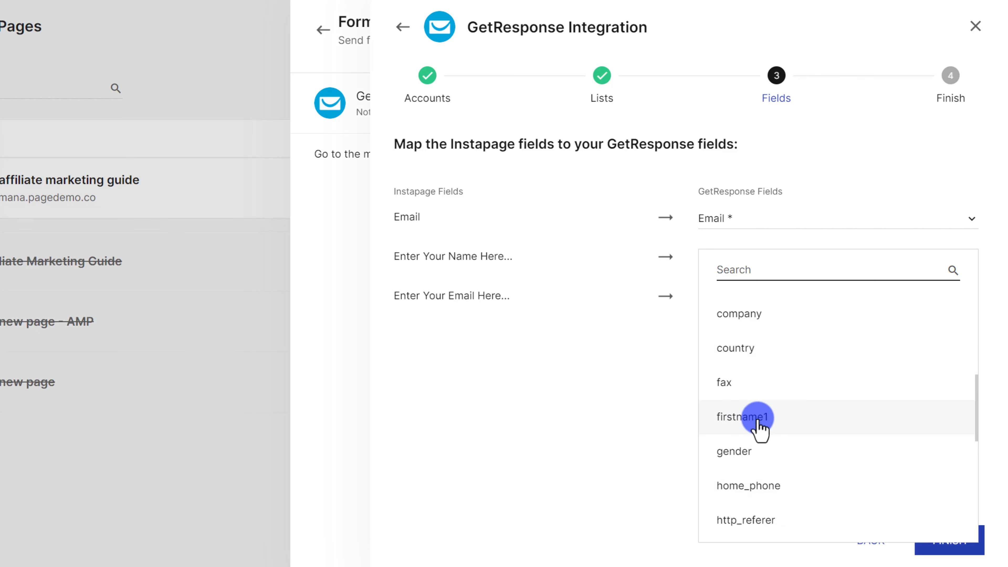
click(750, 419)
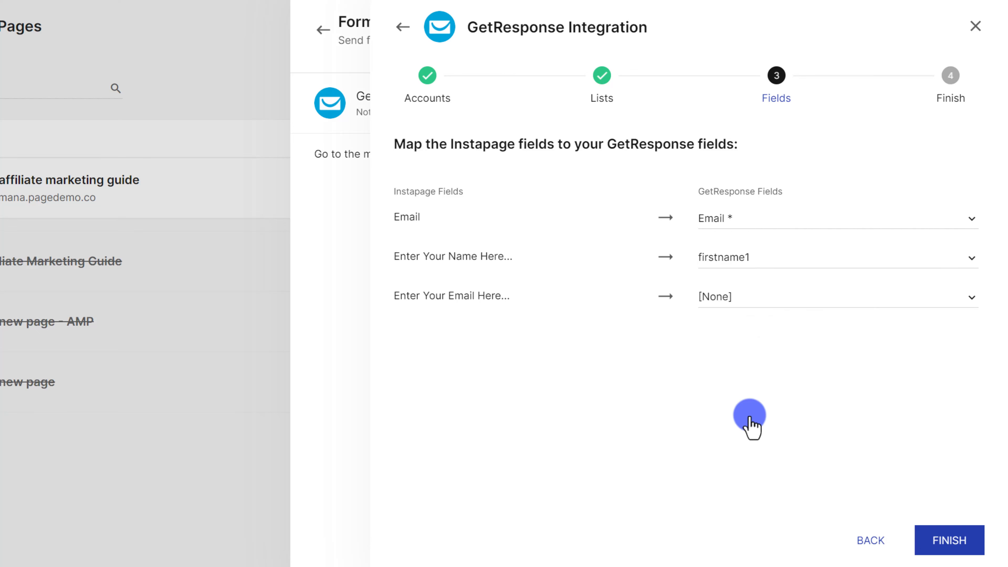
click(946, 544)
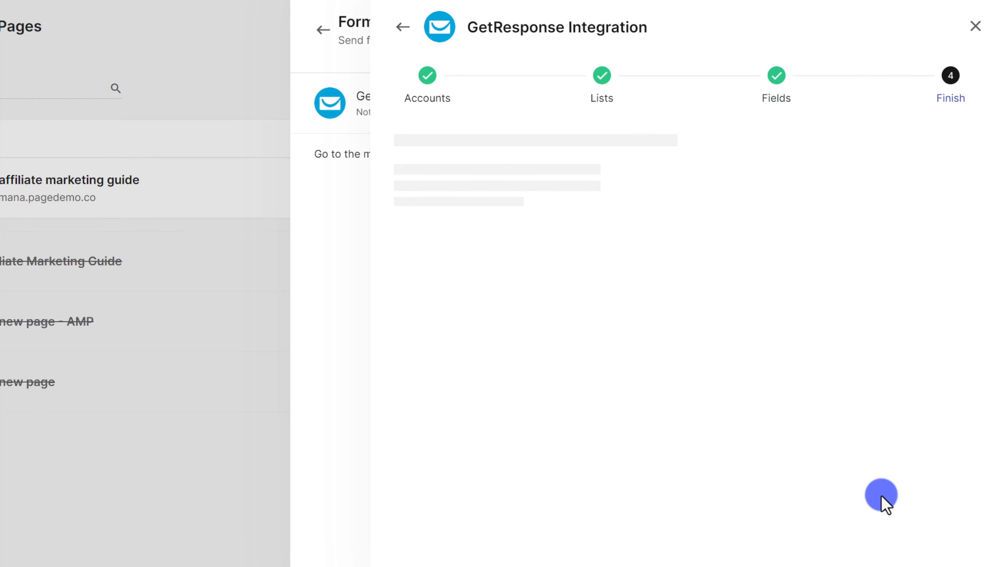
Close the completed GetResponse setup and back out of the affiliate guide's page settings.
click(956, 543)
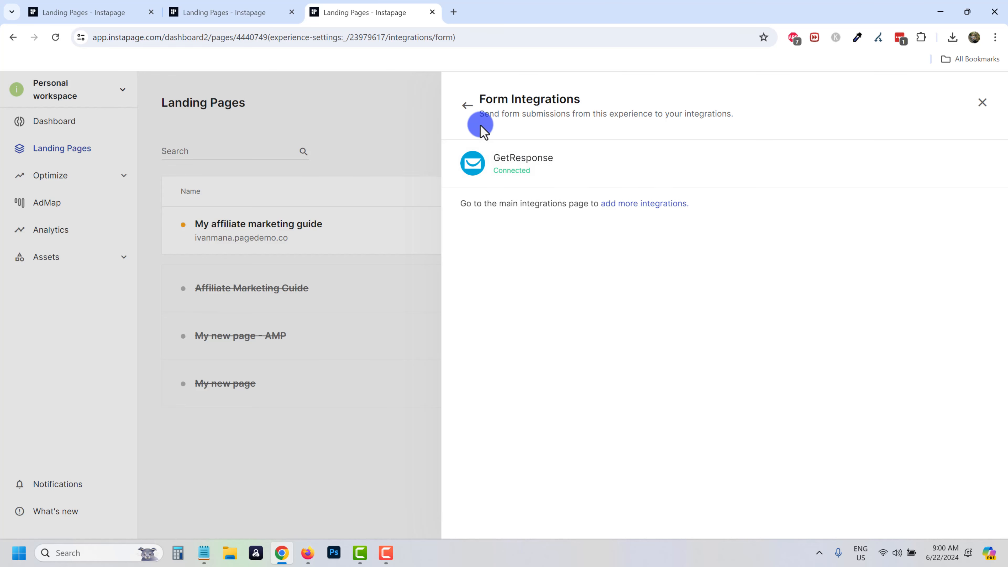
click(466, 104)
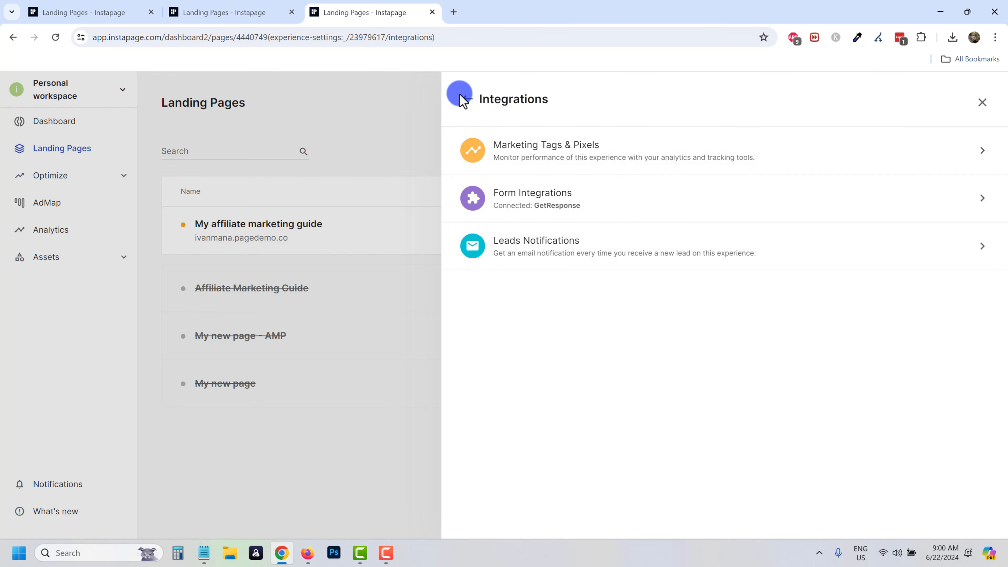
click(468, 101)
click(441, 310)
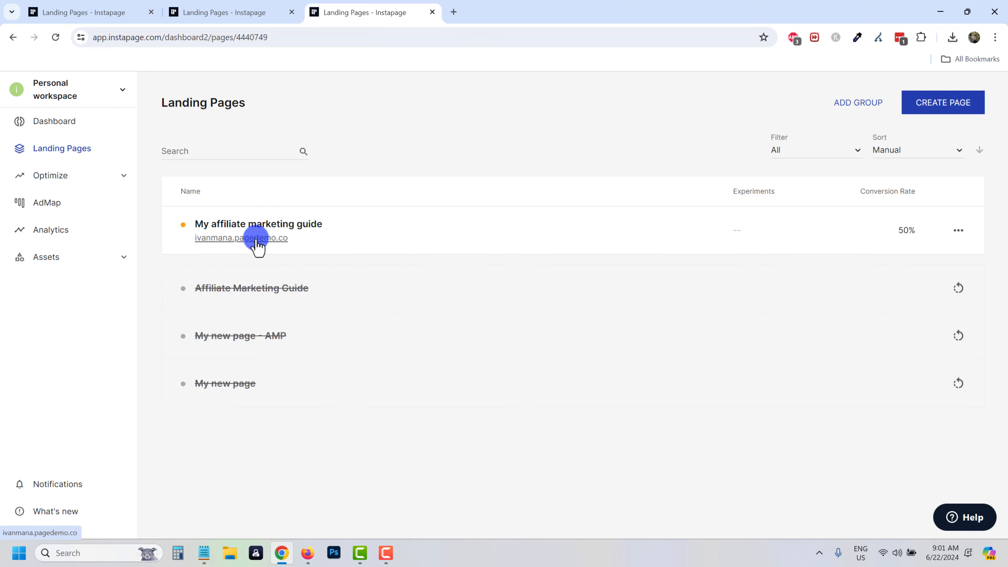
Unpublish My affiliate marketing guide from its URL settings and close the panel.
click(262, 225)
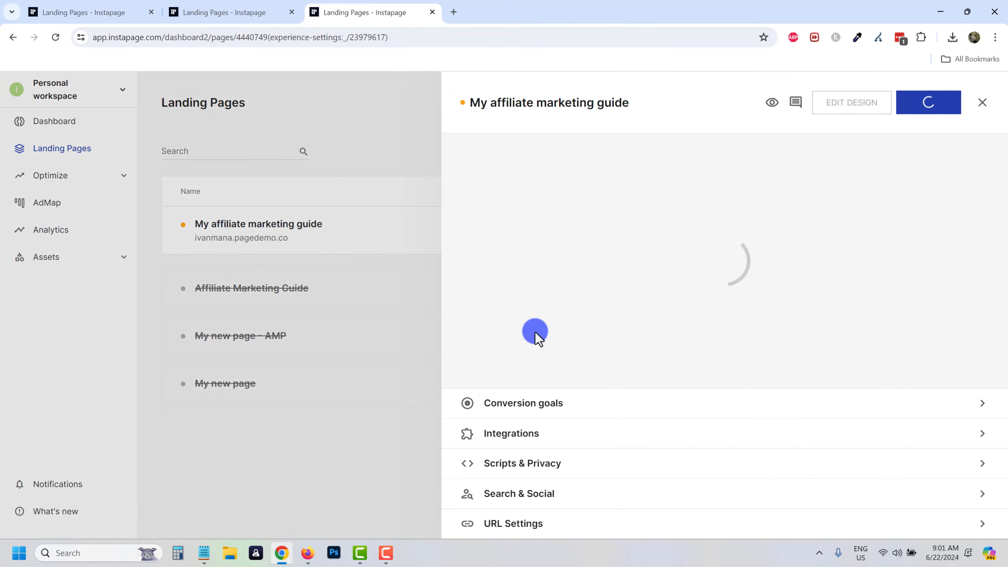
click(542, 525)
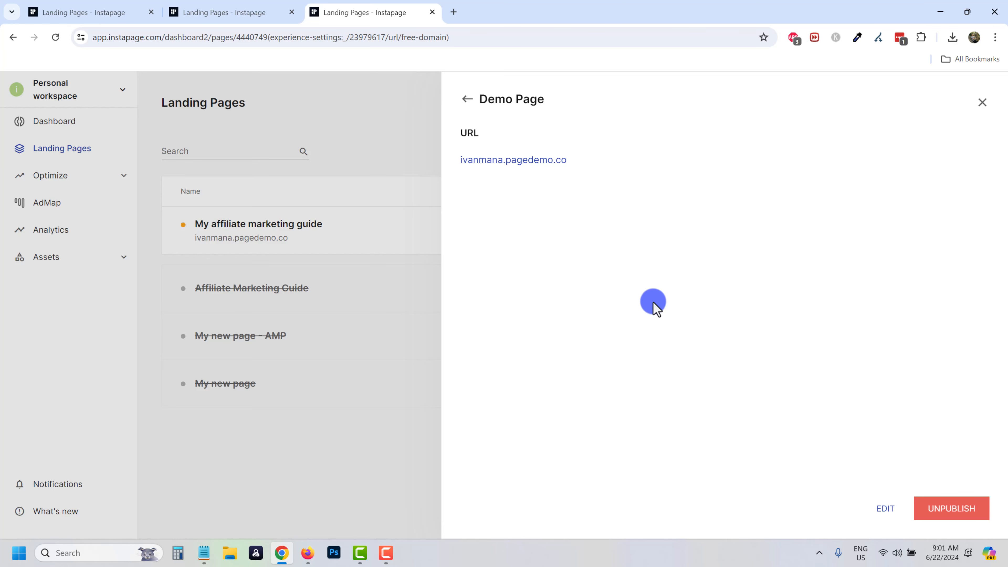
click(944, 510)
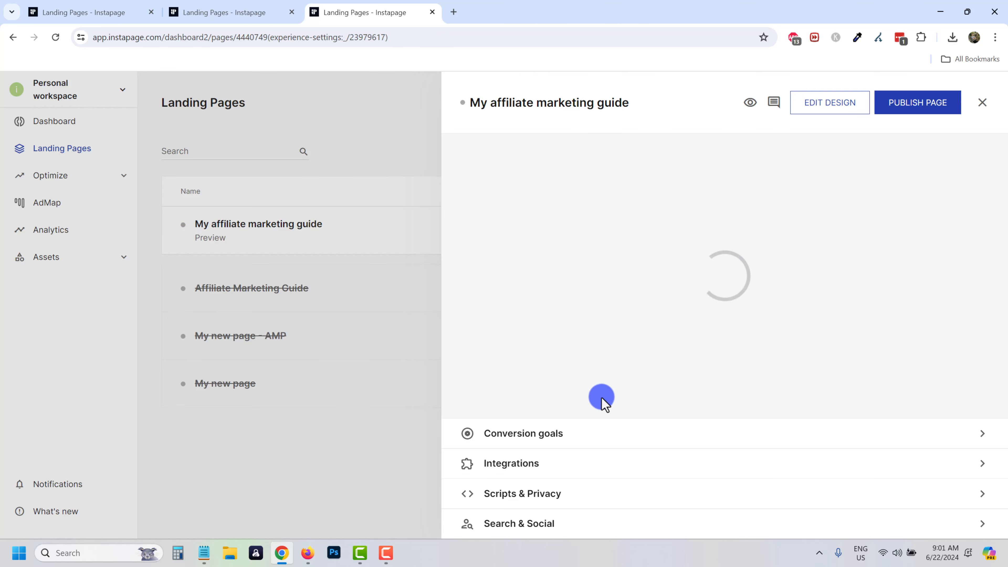
click(405, 147)
Go to the workspace Domains settings and start connecting a custom domain.
click(73, 98)
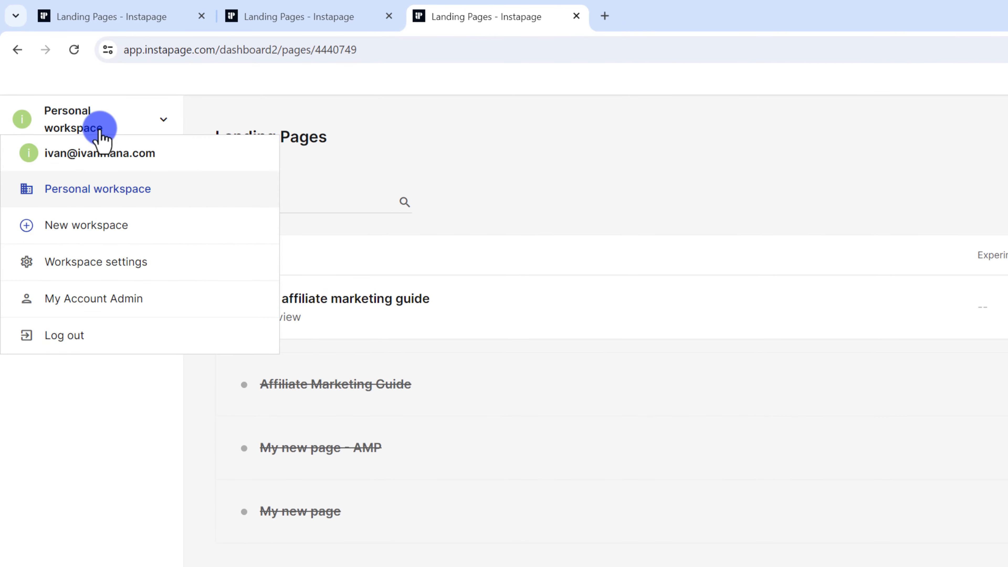
click(127, 263)
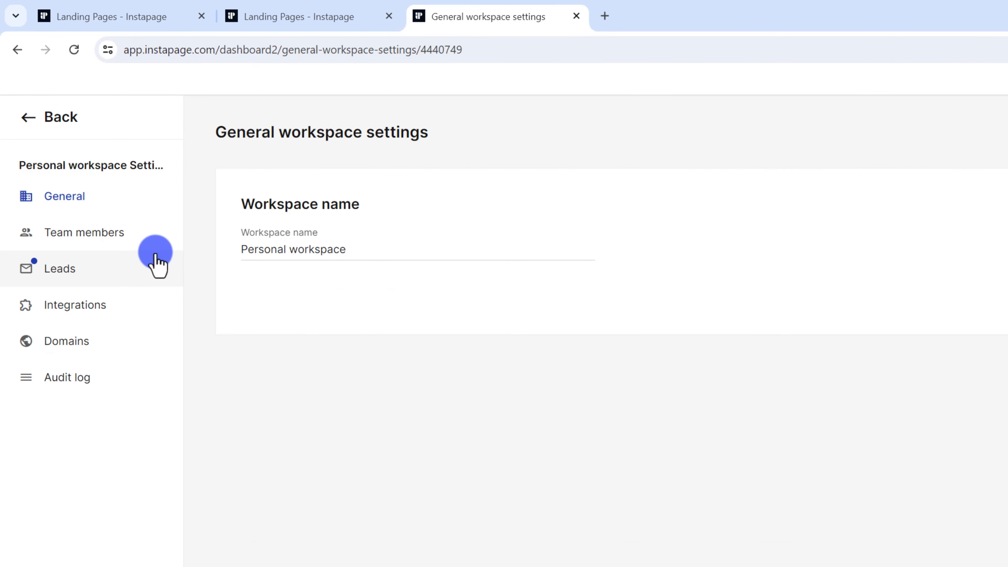
click(71, 344)
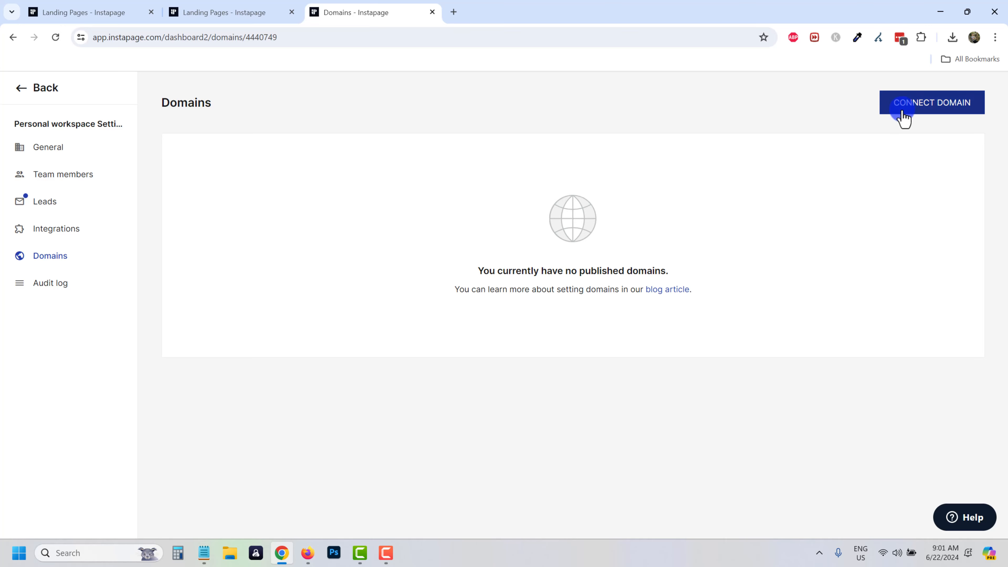
click(904, 116)
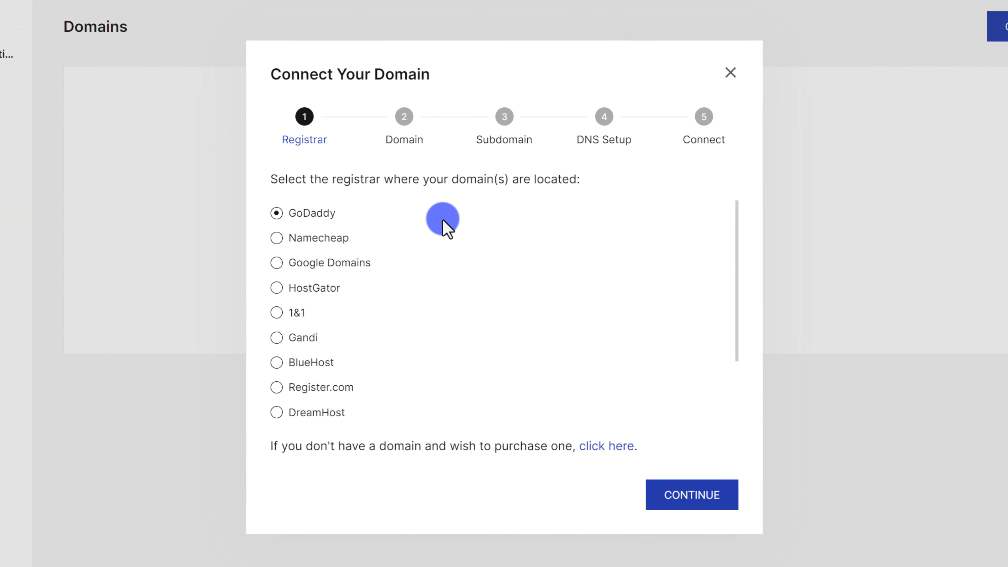
Choose Namecheap as the domain registrar and continue to domain entry.
drag(277, 172, 618, 159)
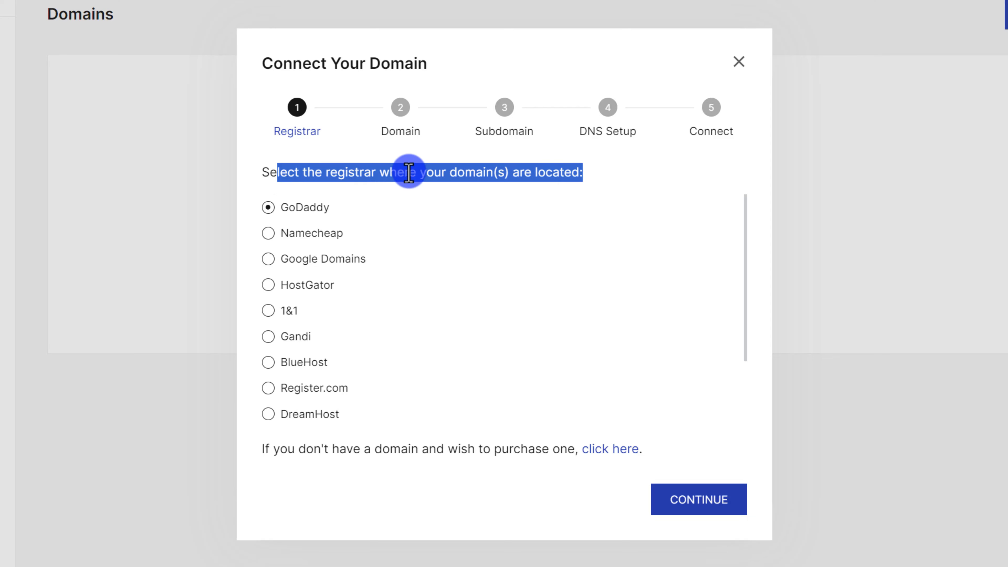
scroll(423, 223, down, 3)
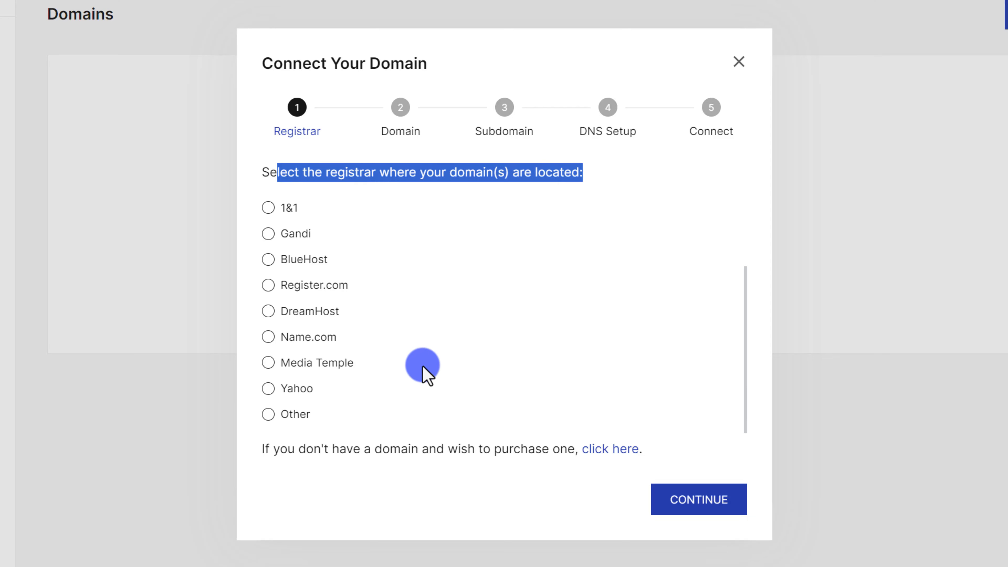
scroll(423, 365, up, 3)
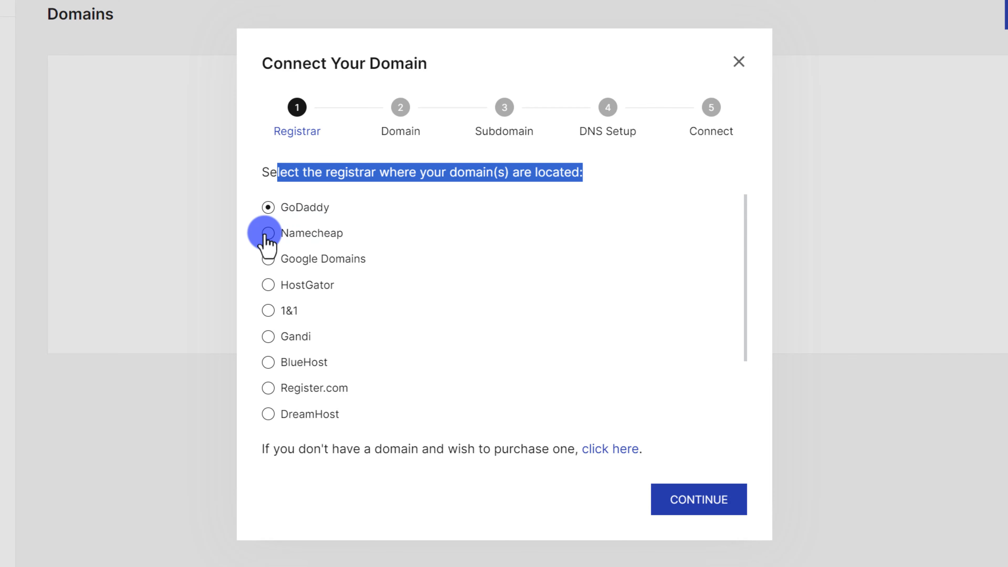
scroll(313, 222, down, 3)
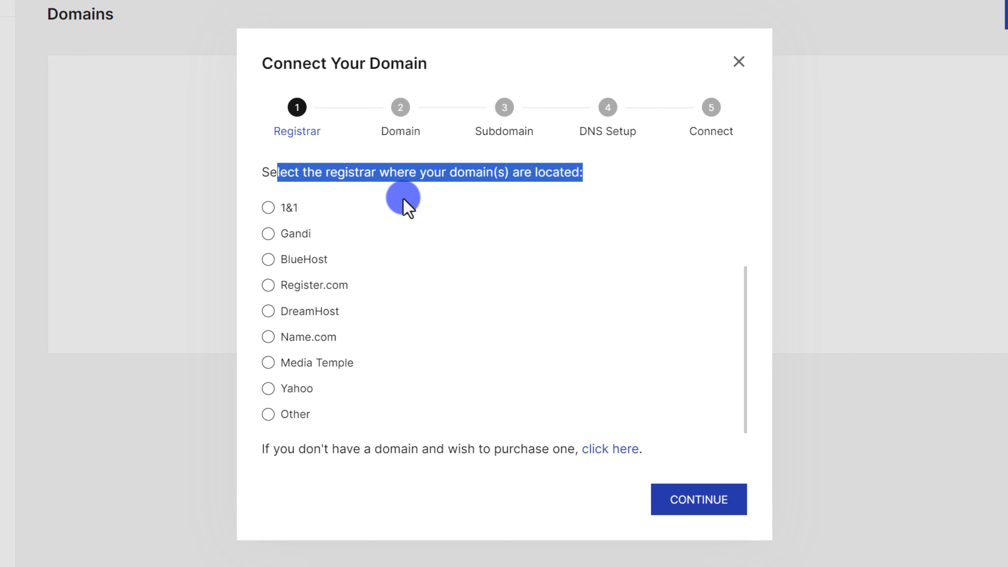
click(270, 415)
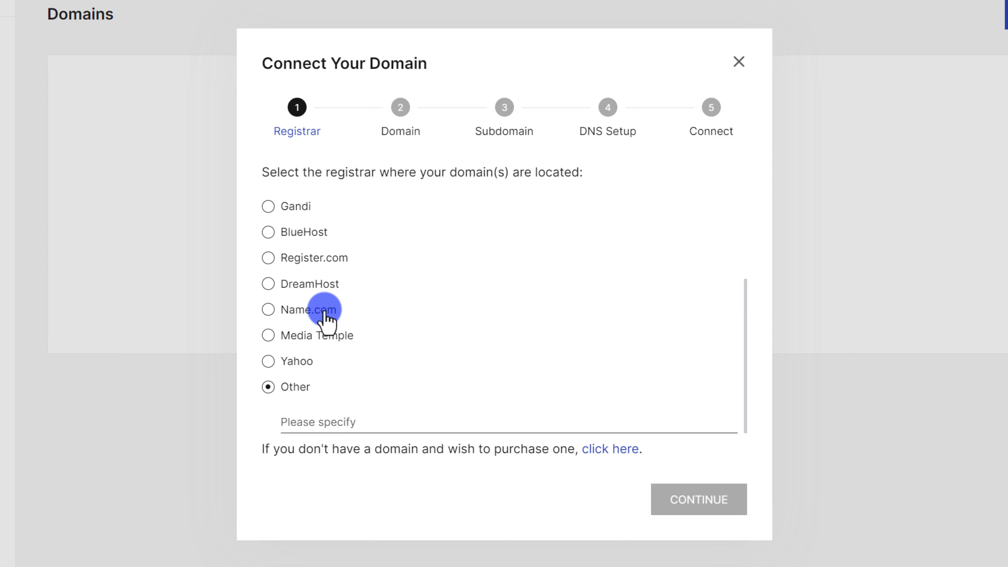
drag(371, 451, 535, 452)
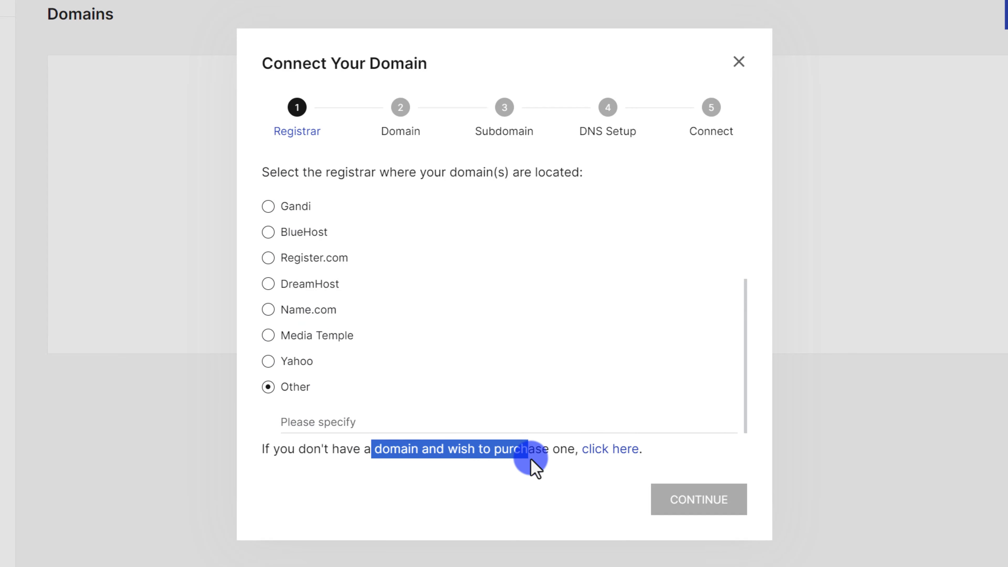
scroll(412, 397, up, 5)
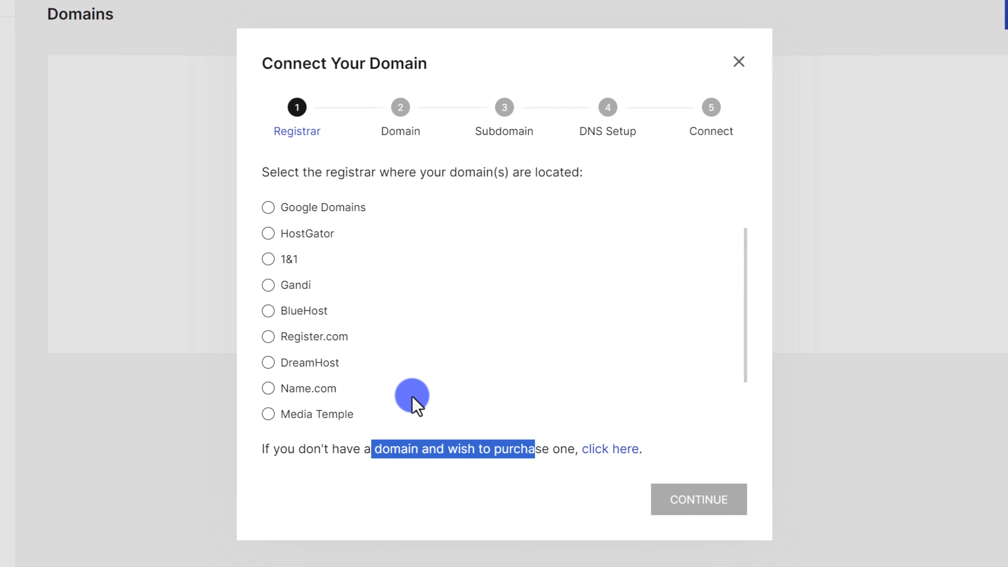
click(266, 234)
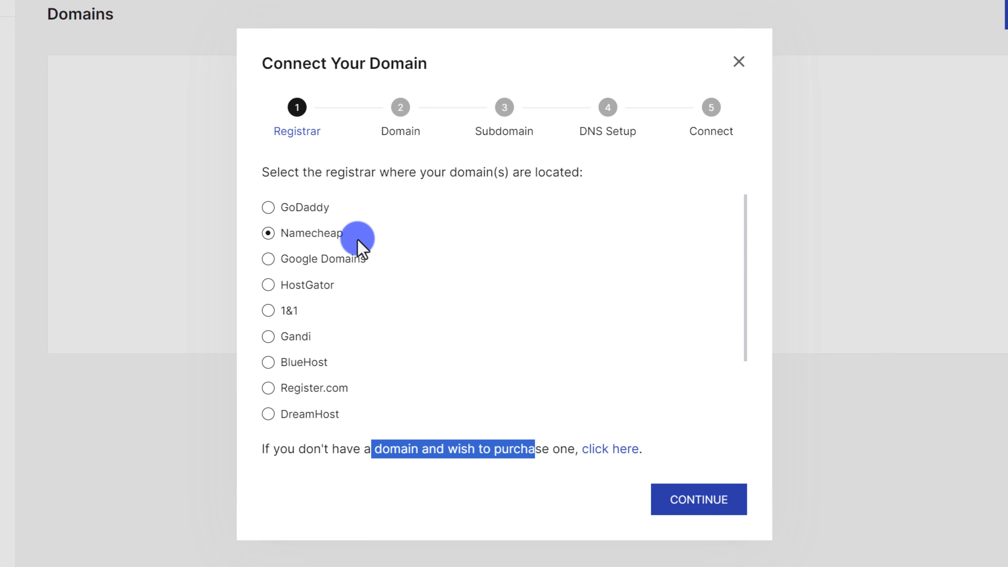
click(678, 510)
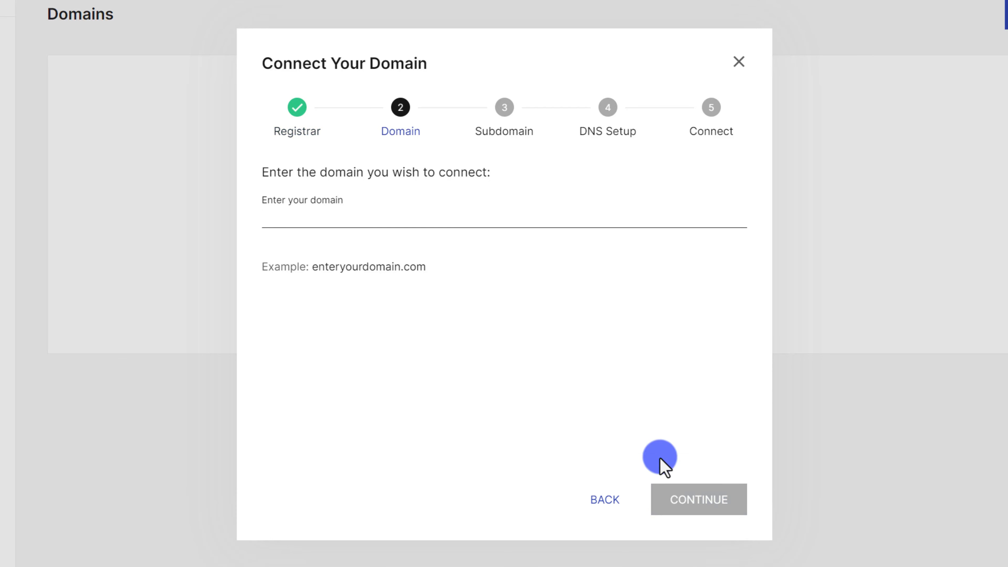
Paste adnetworkexpert.com into the domain field and continue.
click(403, 222)
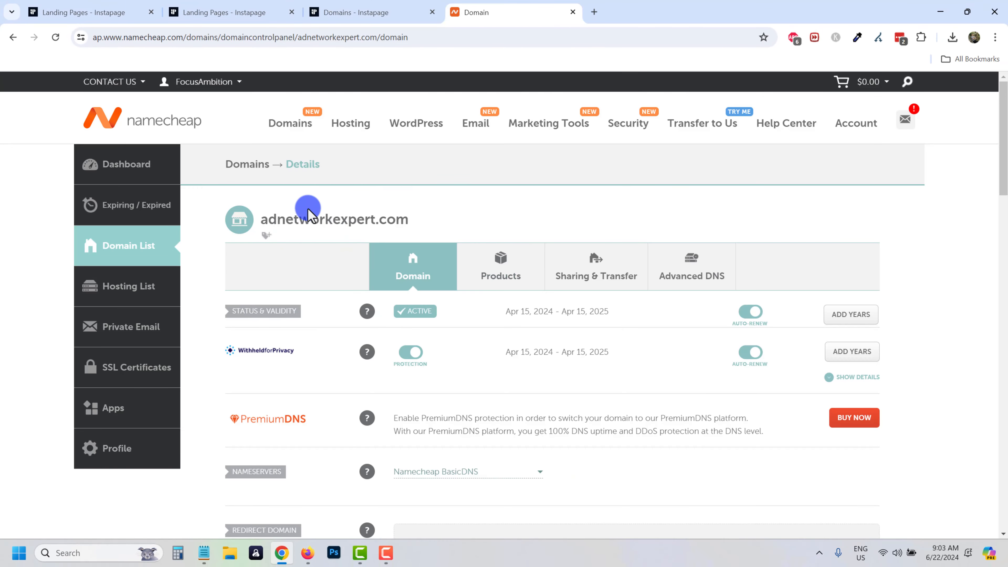
drag(260, 218, 179, 187)
key(ctrl+c)
click(329, 214)
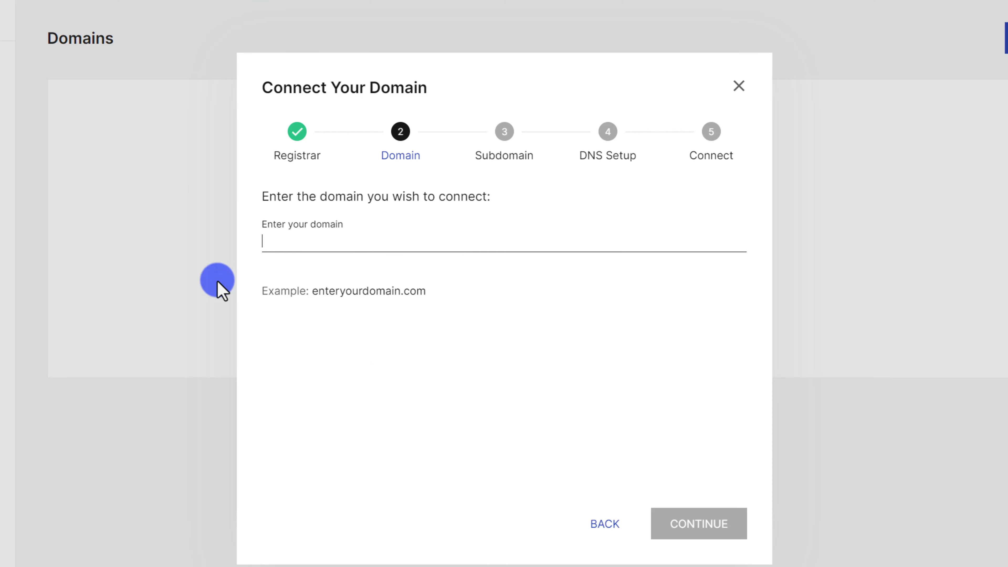
click(293, 240)
key(ctrl+v)
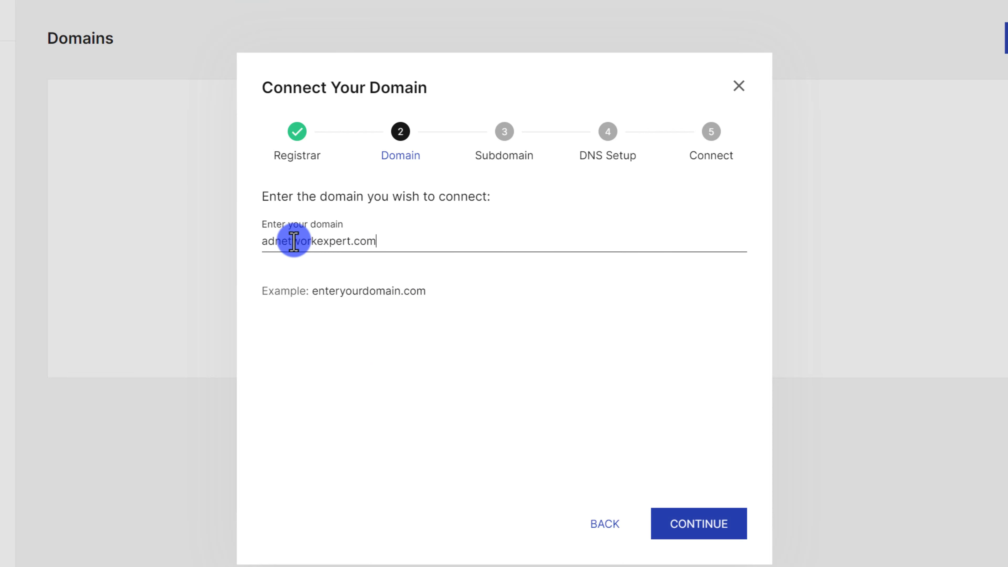
click(689, 524)
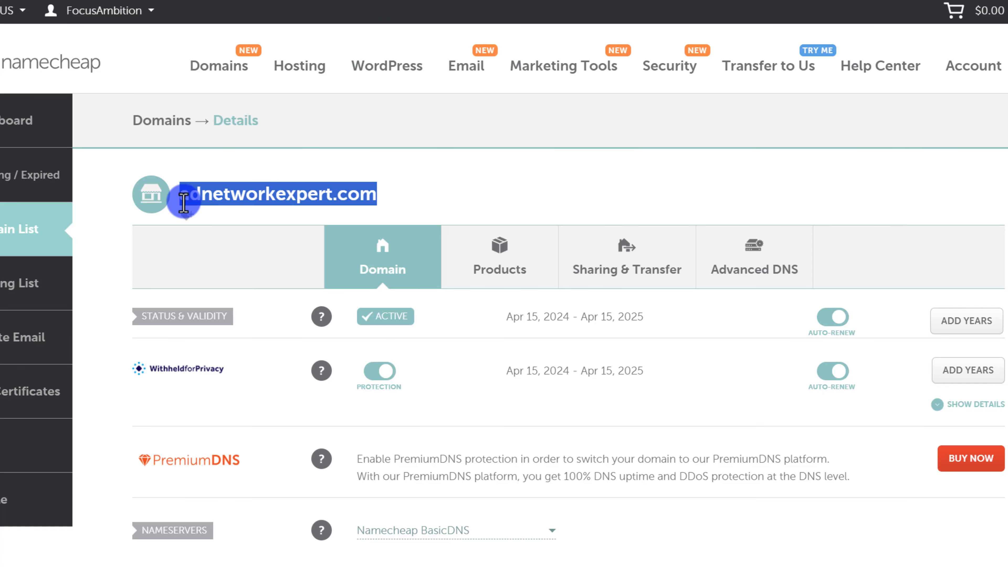
Highlight adnetworkexpert and the example subdomain on the Subdomain step.
click(183, 203)
drag(181, 193, 332, 188)
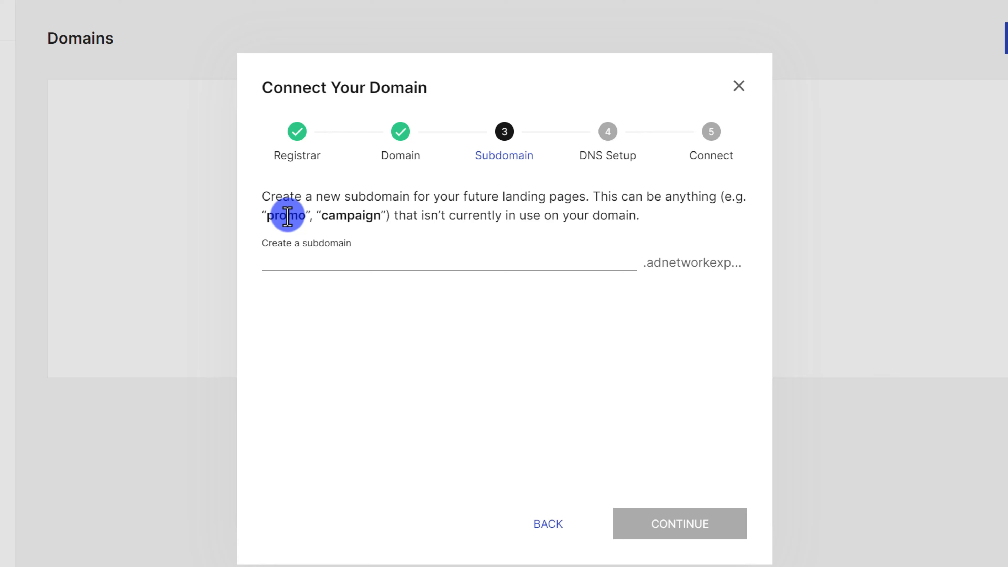
double_click(287, 215)
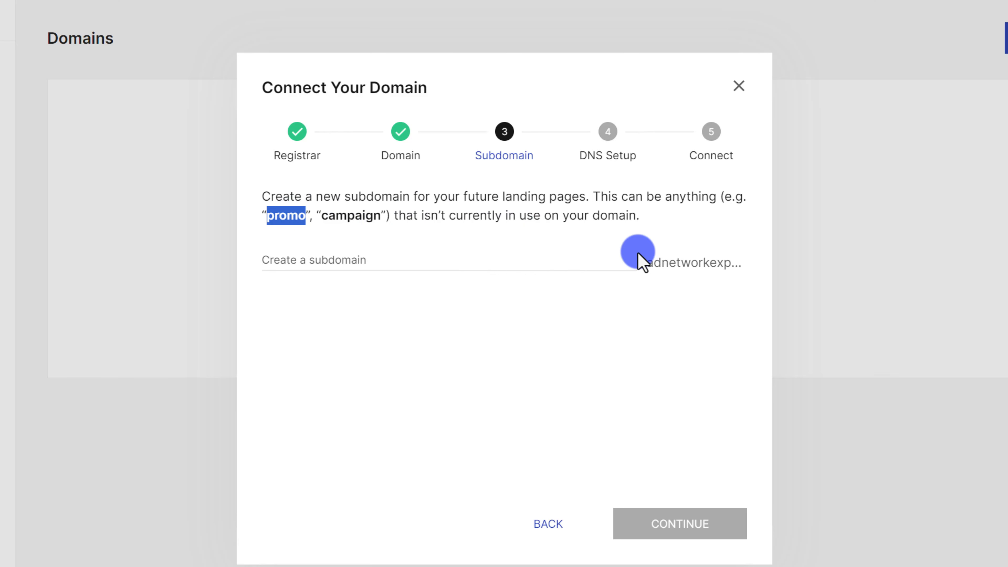
Enter www as the subdomain for adnetworkexpert.com.
click(480, 256)
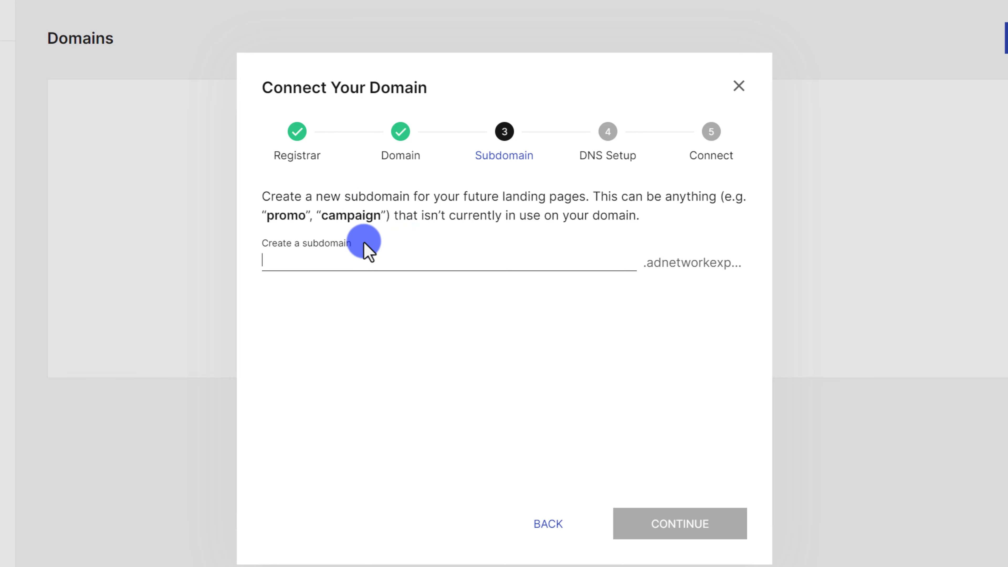
text(www)
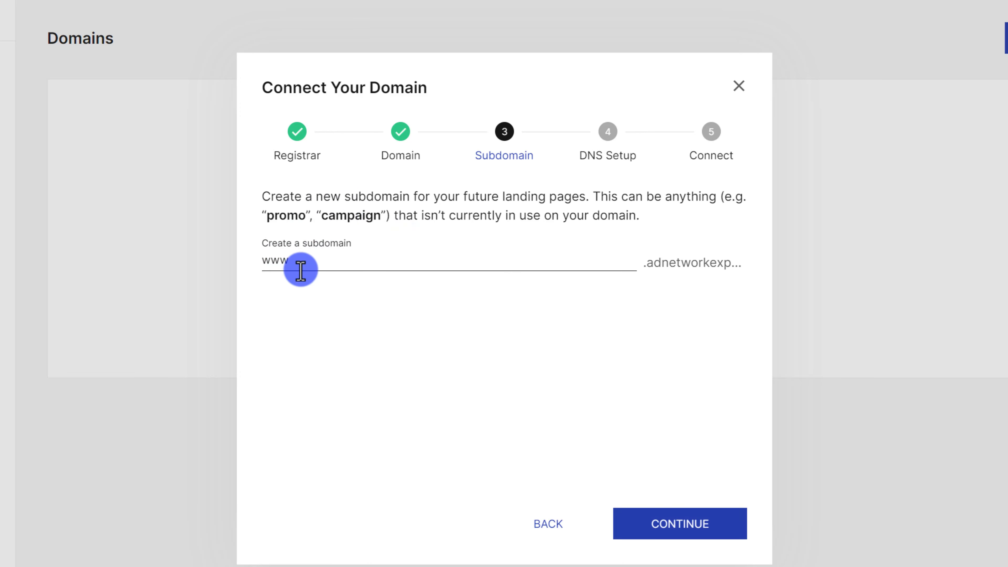
drag(316, 264, 255, 261)
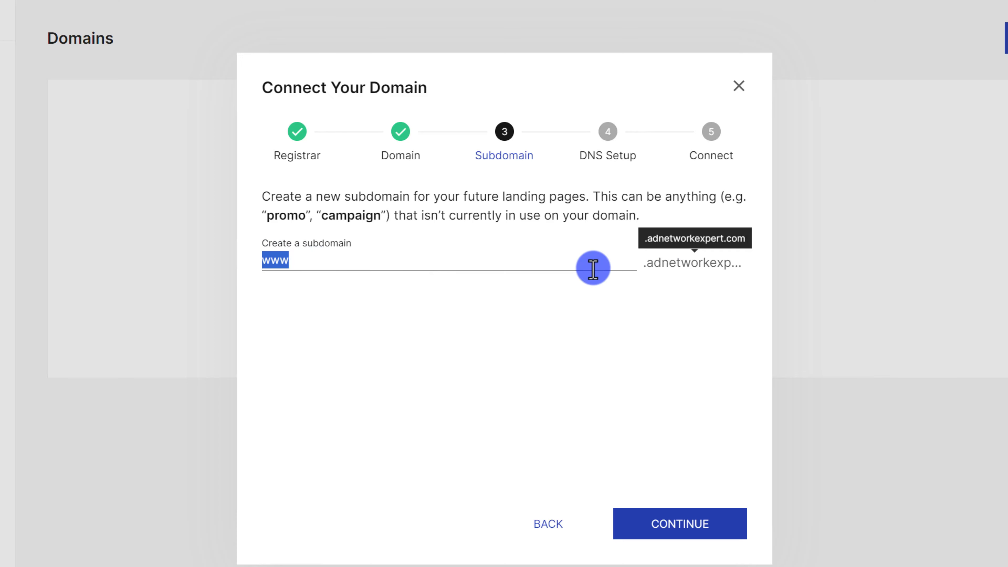
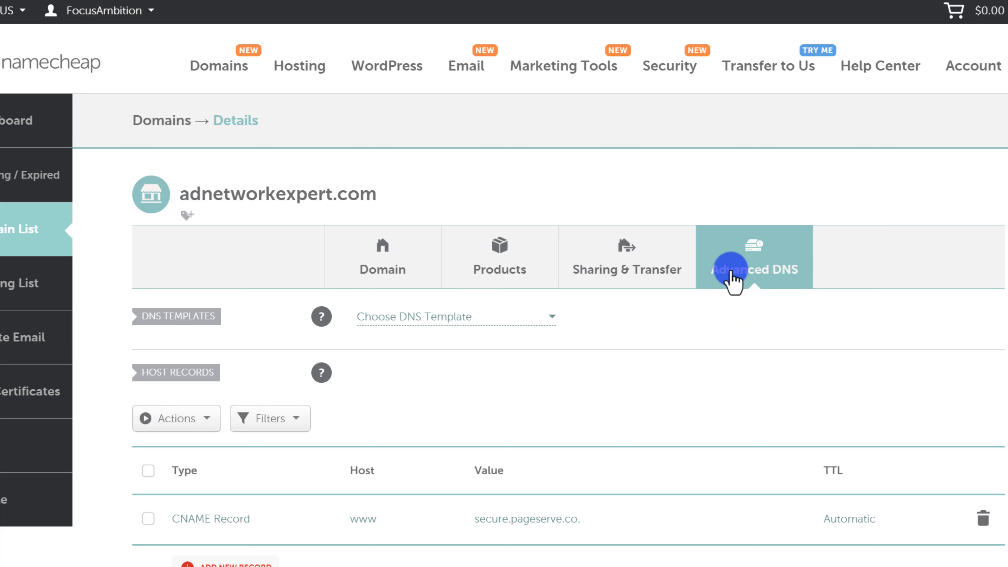
Copy the secure.pageserve.co target address from Instapage's DNS instructions.
scroll(649, 287, down, 2)
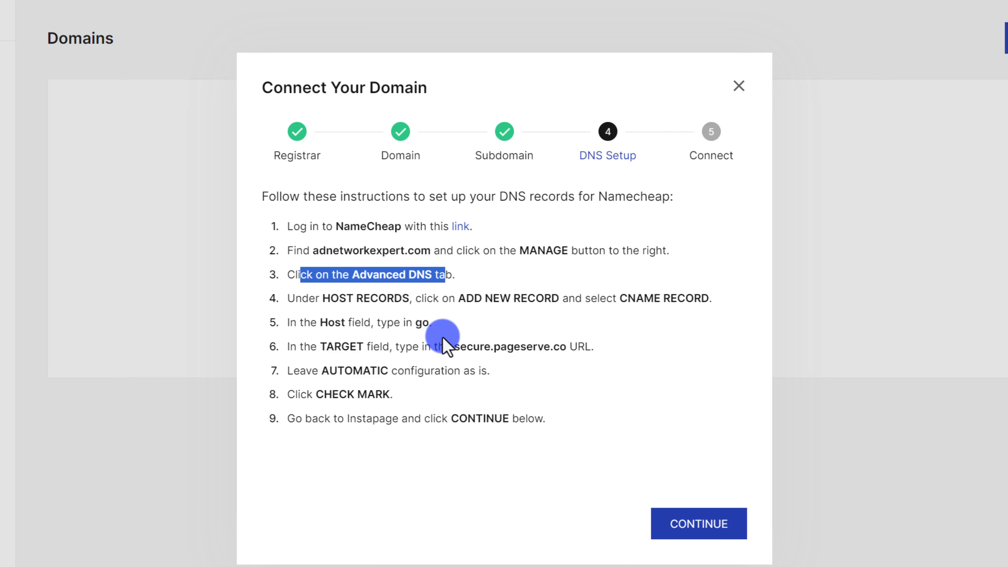
drag(290, 322, 431, 322)
drag(290, 346, 520, 368)
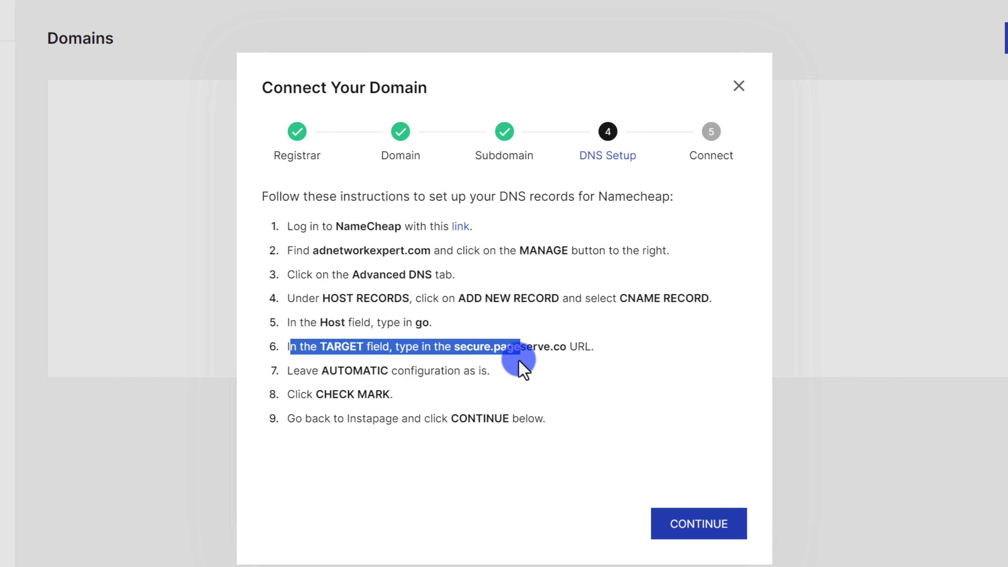
click(556, 353)
drag(565, 342, 456, 344)
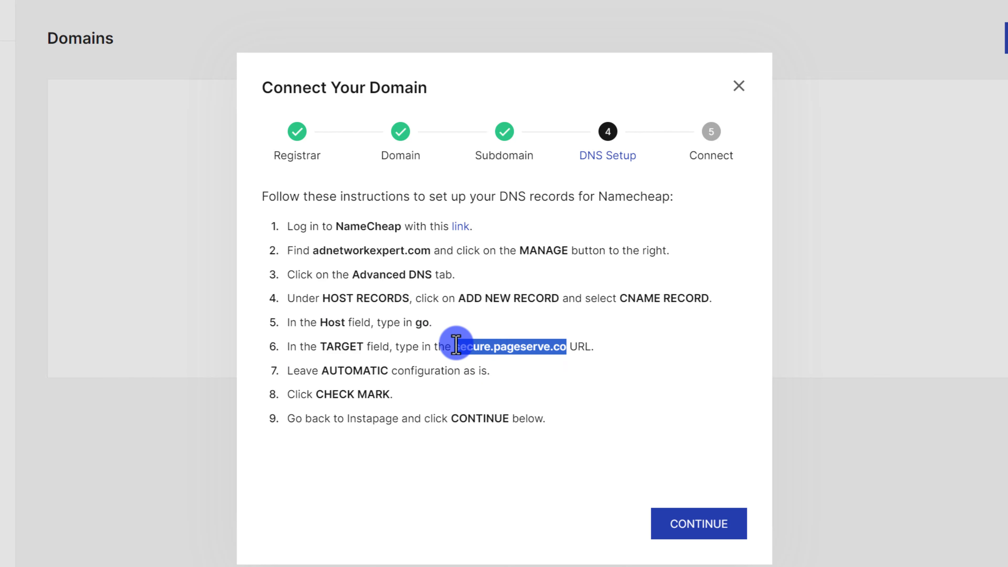
right_click(460, 346)
click(524, 361)
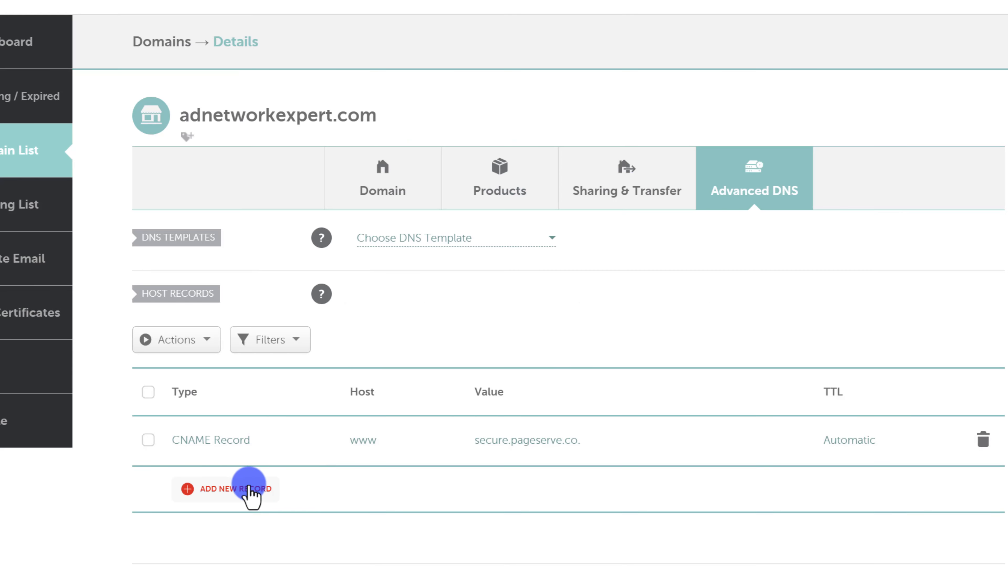
Replace Namecheap's www record with a CNAME for host go pointing to secure.pageserve.co.
click(983, 439)
click(913, 511)
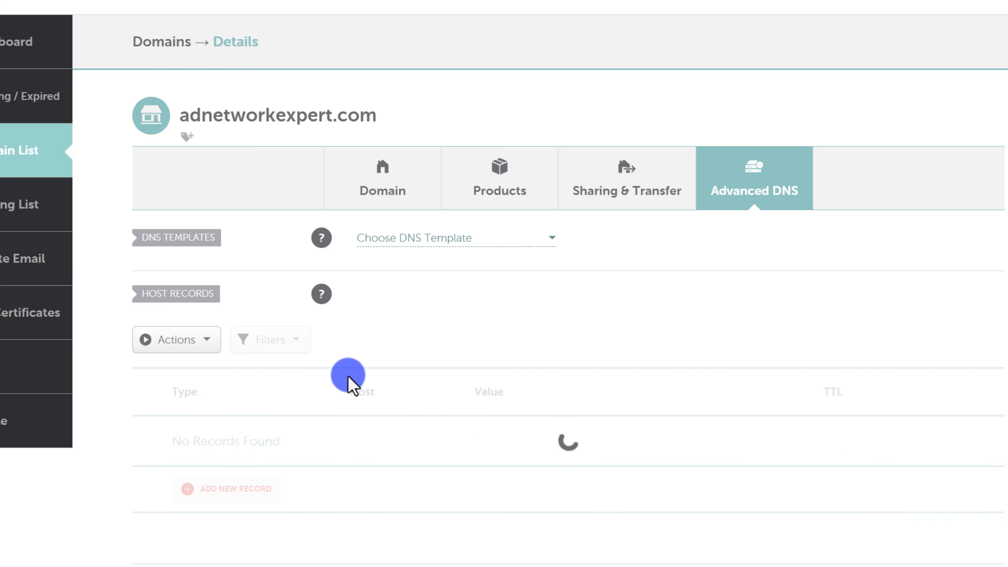
click(229, 489)
scroll(243, 261, down, 3)
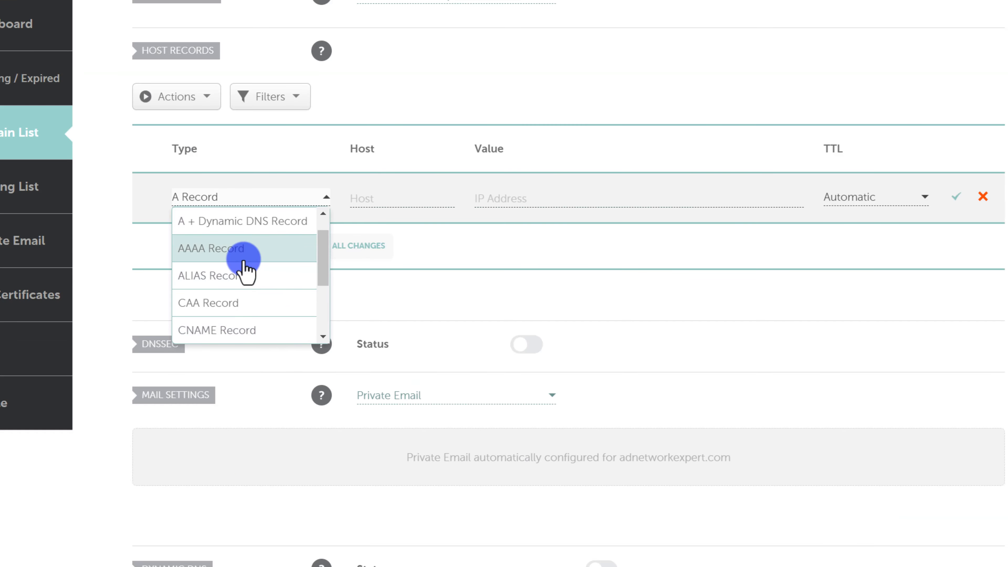
click(229, 251)
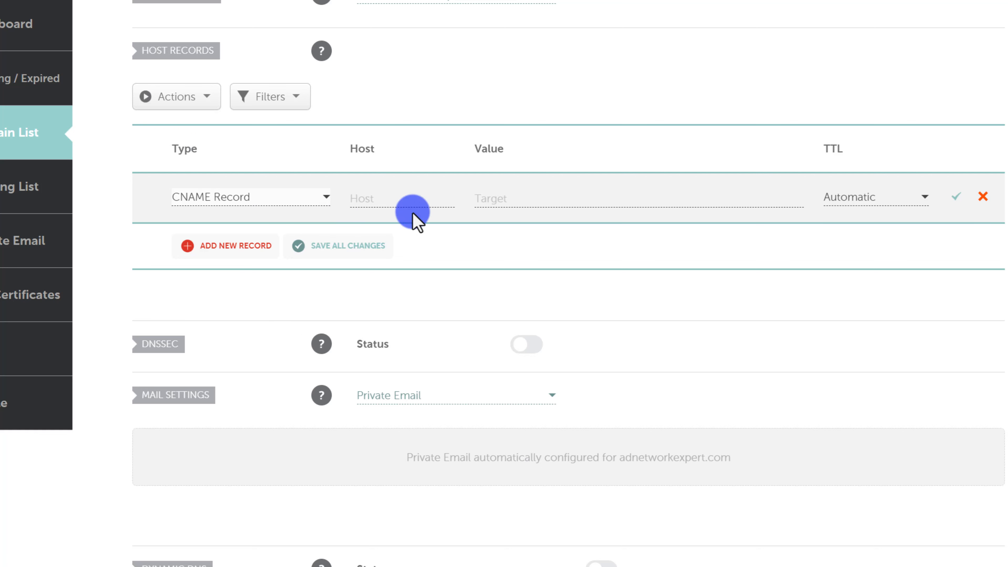
click(409, 197)
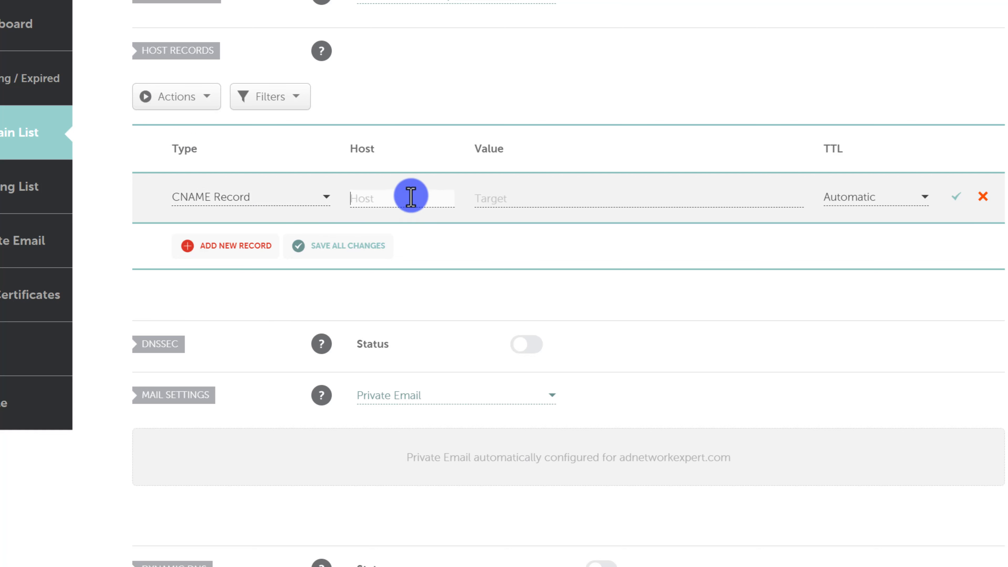
click(480, 197)
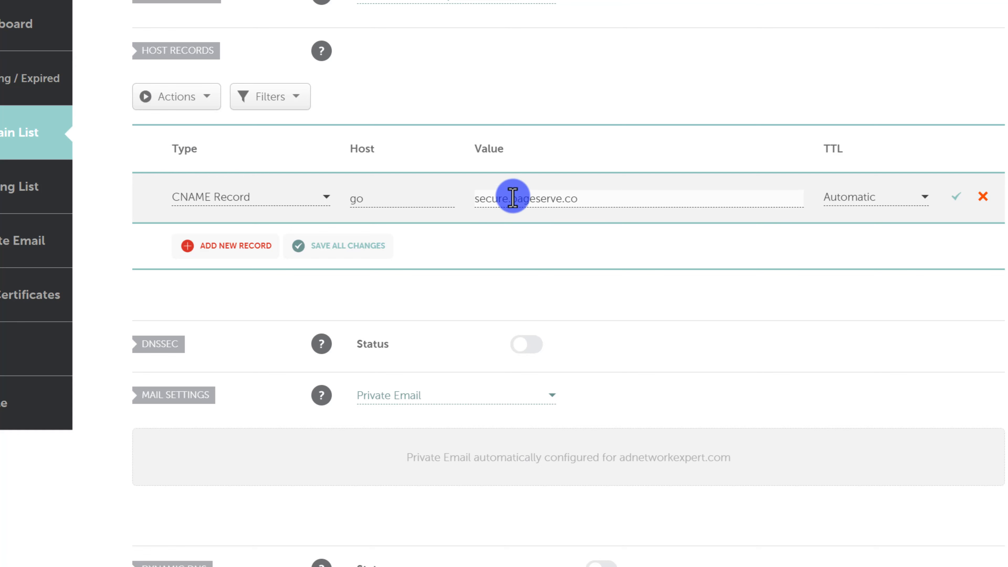
click(957, 195)
click(317, 1)
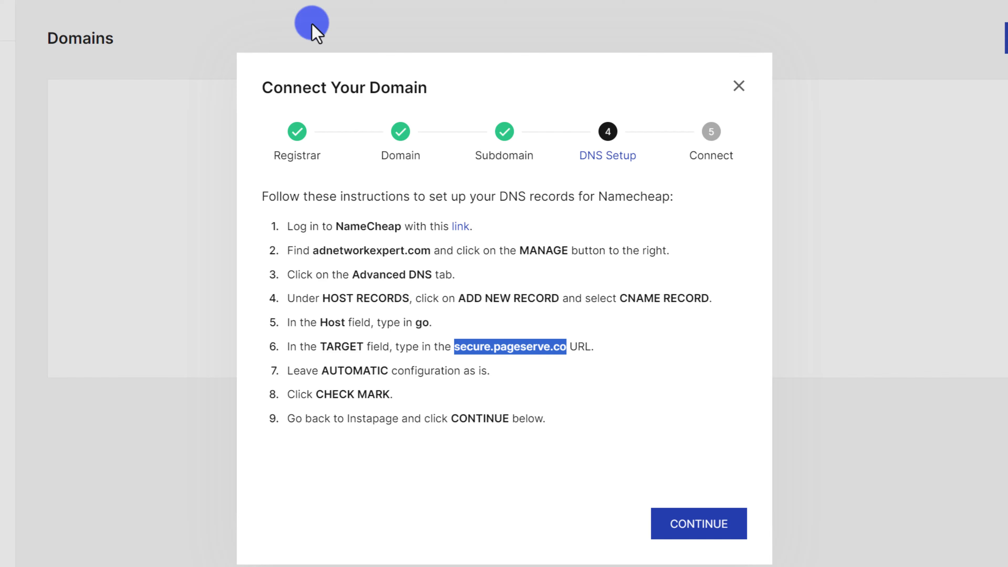
Finish connecting go.adnetworkexpert.com and refresh the Domains page status.
click(722, 532)
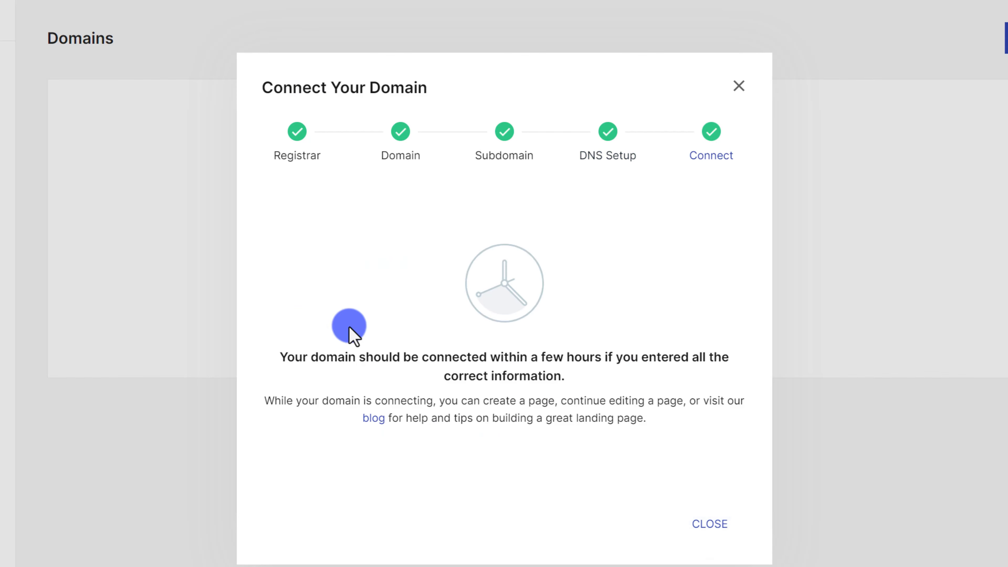
click(710, 523)
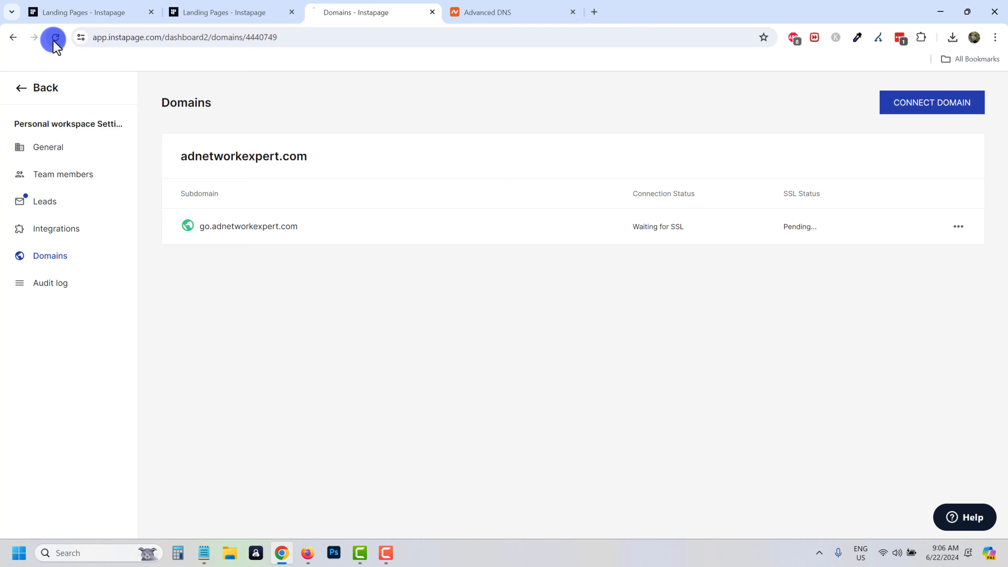
click(56, 39)
click(515, 269)
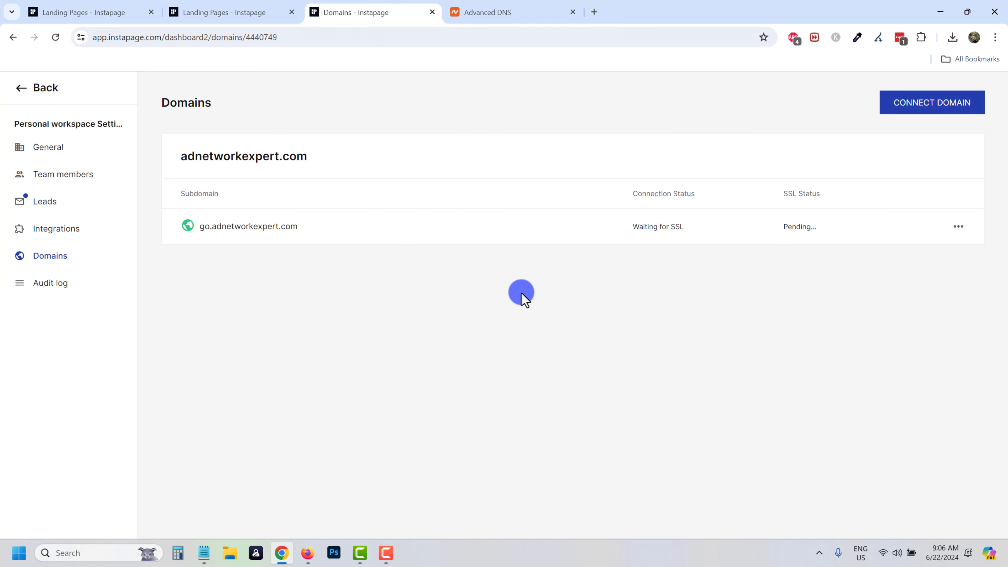
Publish My affiliate marketing guide via custom domain at go.adnetworkexpert.com/affiliate-guide.
click(25, 90)
click(45, 153)
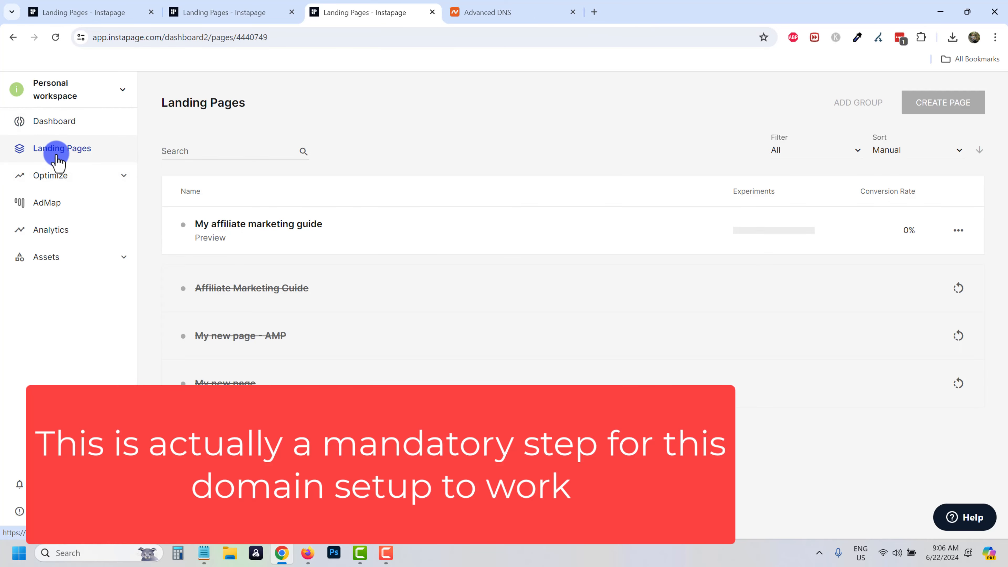
click(274, 225)
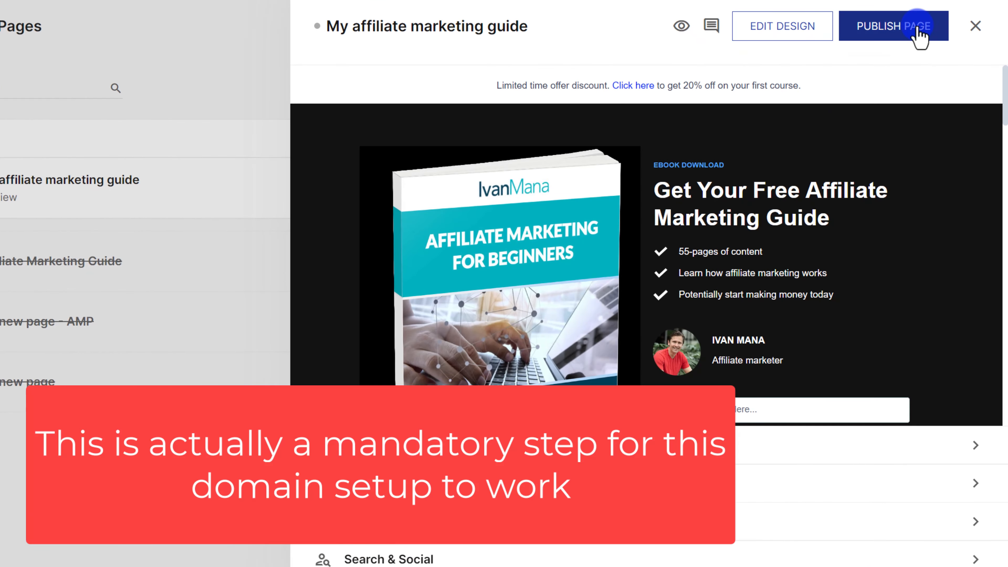
click(941, 104)
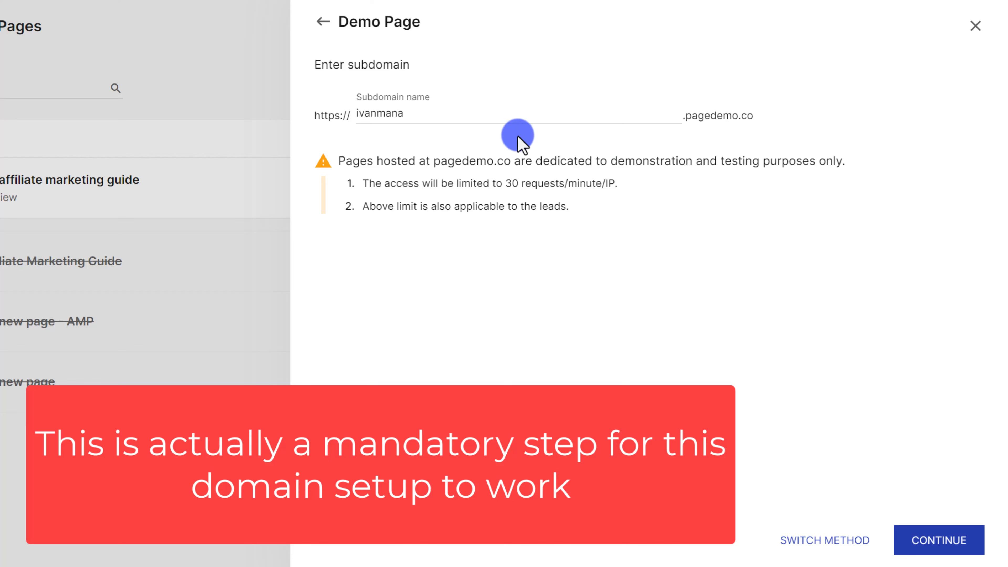
click(827, 542)
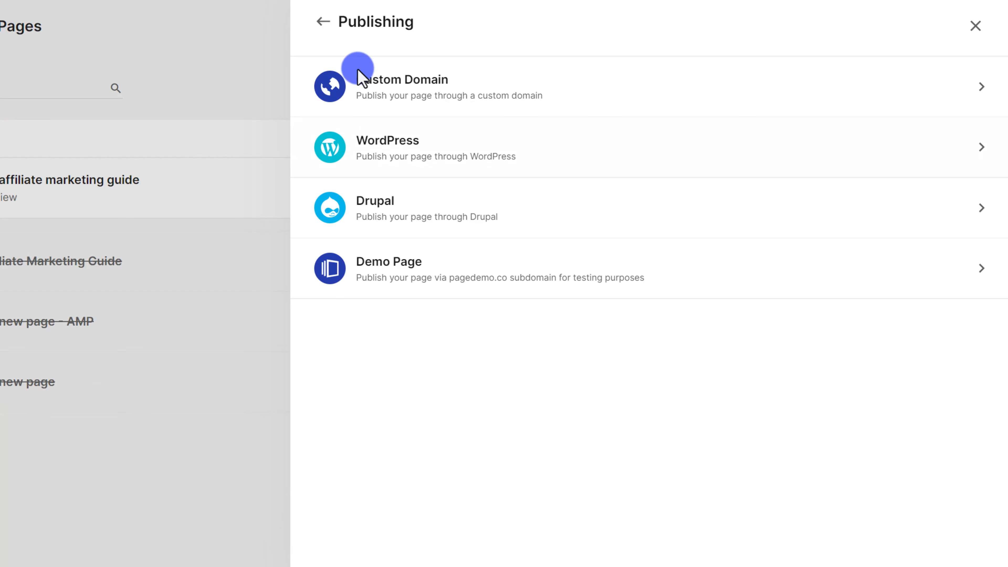
click(412, 104)
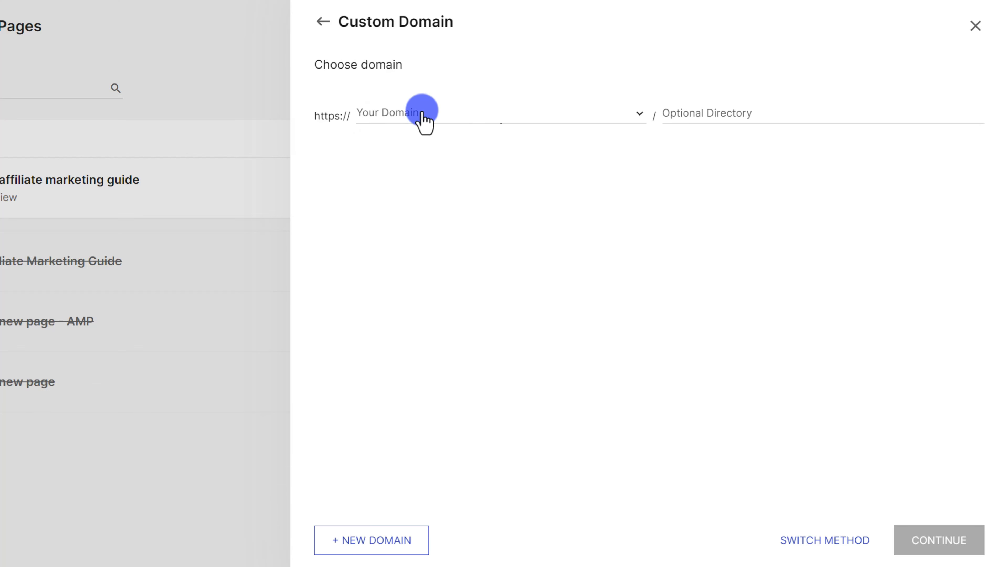
click(421, 115)
click(414, 153)
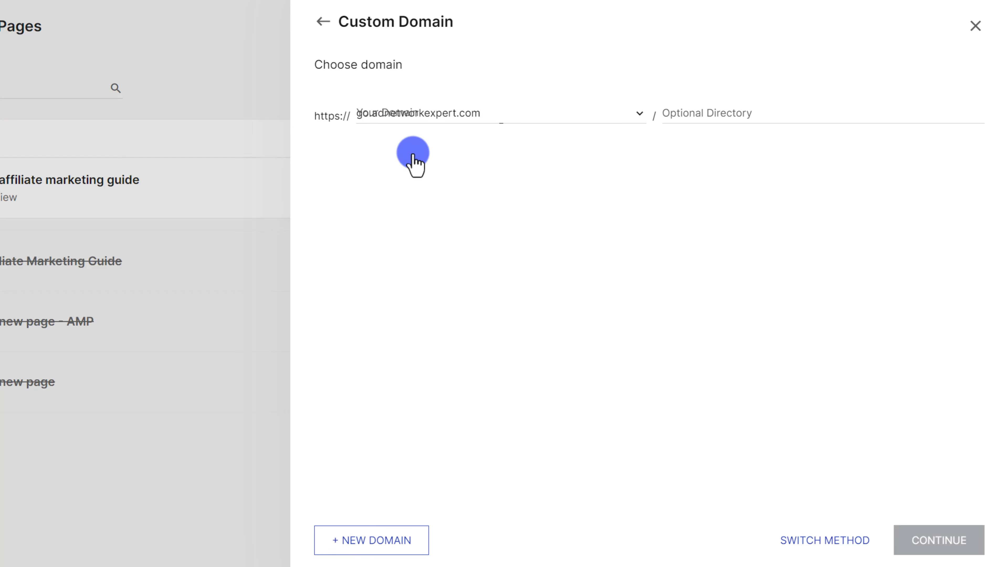
click(711, 113)
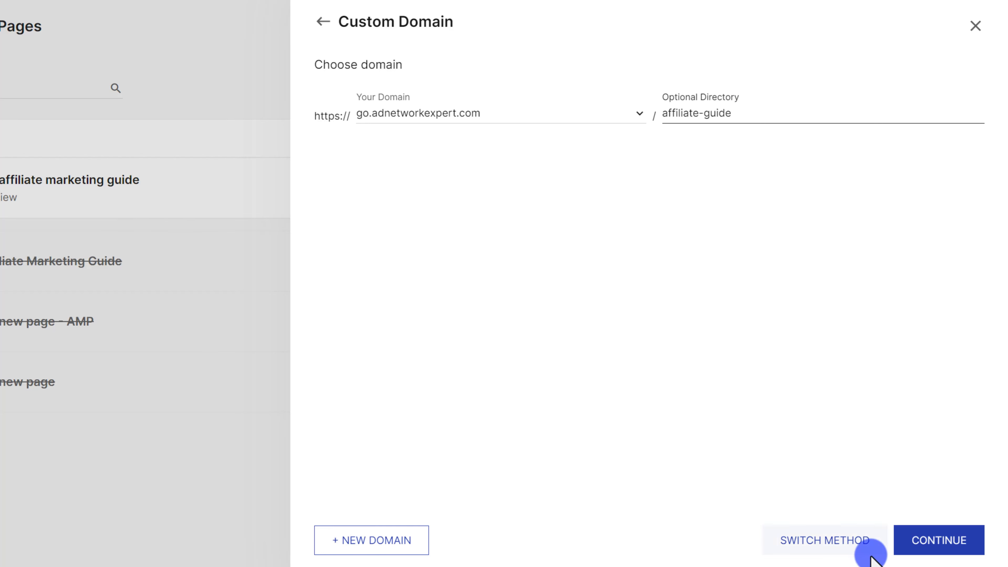
click(935, 540)
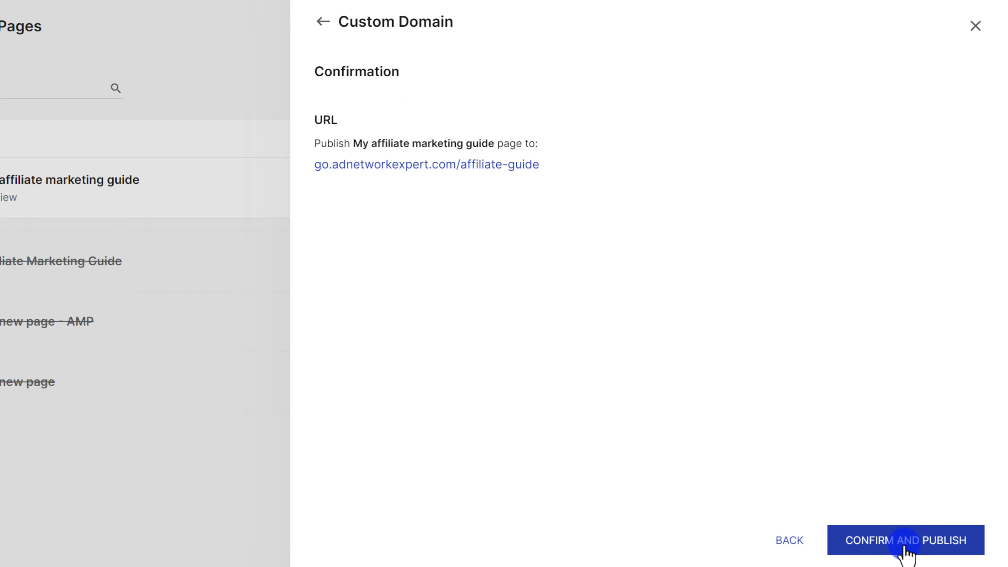
click(904, 545)
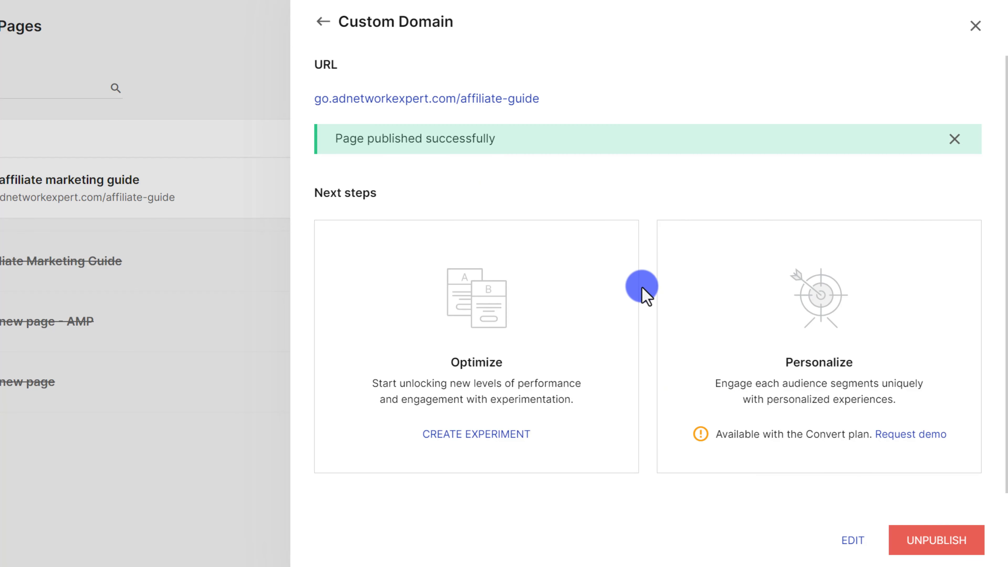
click(447, 99)
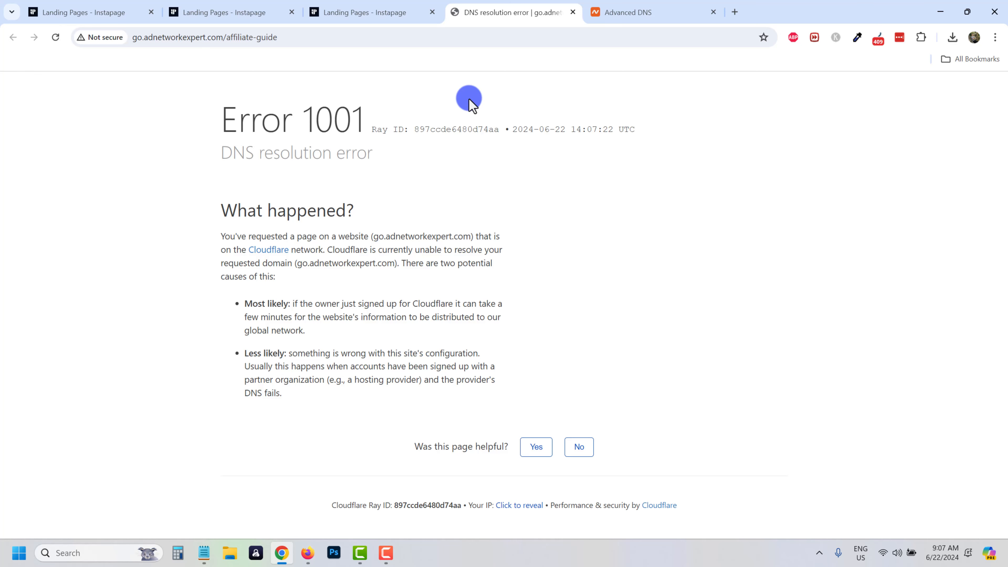
Close the Cloudflare Error 1001 tab and the Custom Domain publishing panel.
click(573, 12)
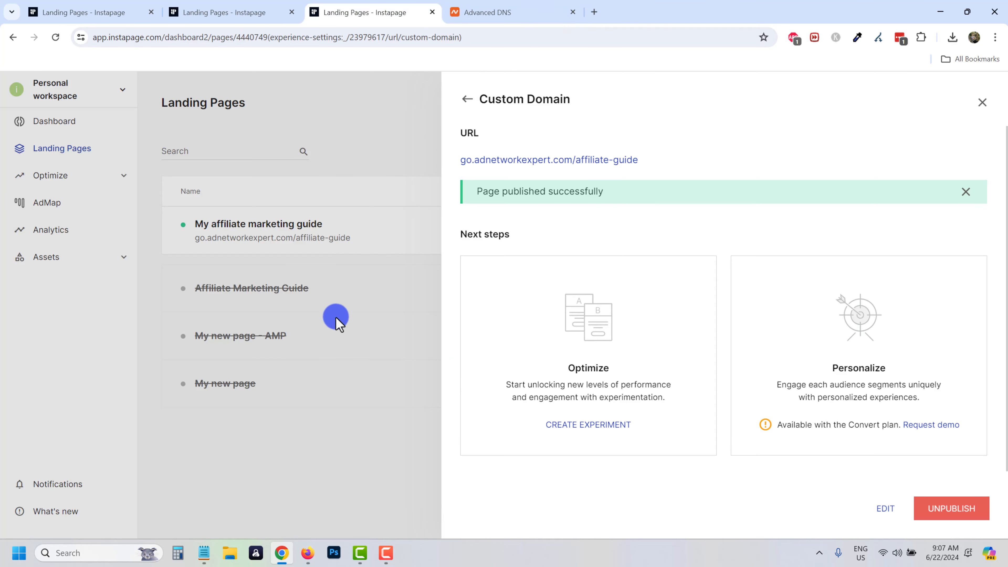
click(375, 292)
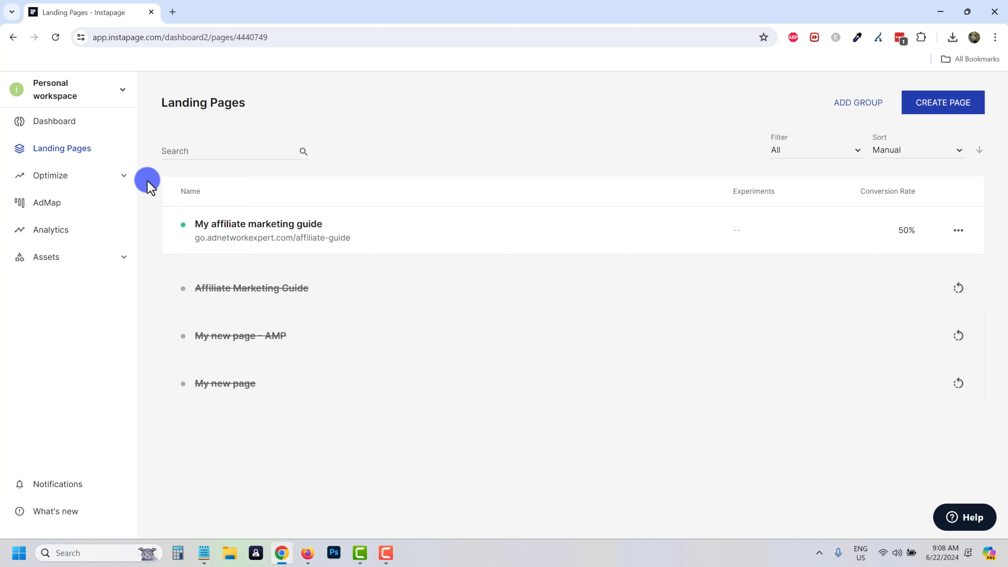
Create a manual A/B experiment, Headline test, using My affiliate marketing guide's Default Experience as control.
click(112, 184)
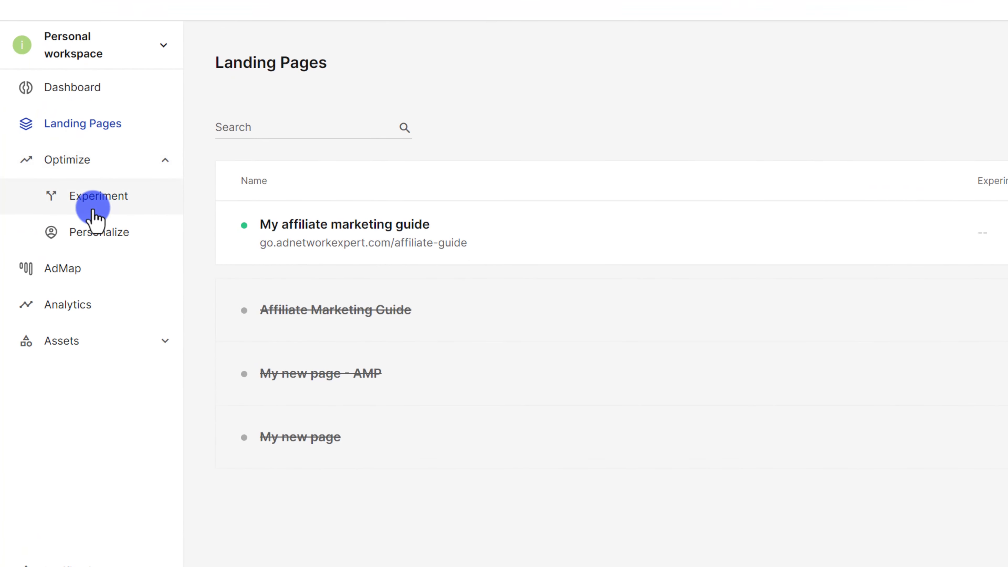
click(92, 211)
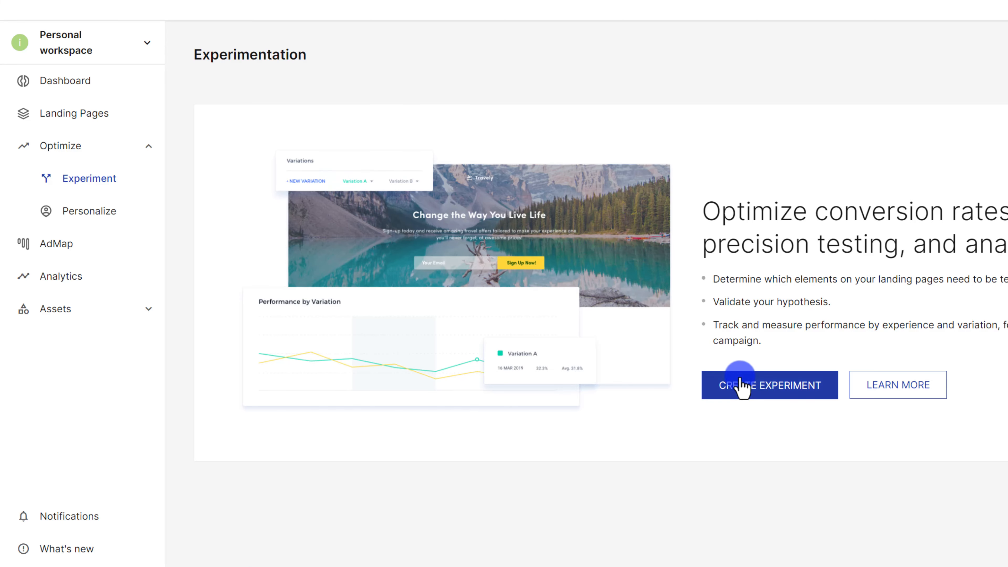
click(743, 386)
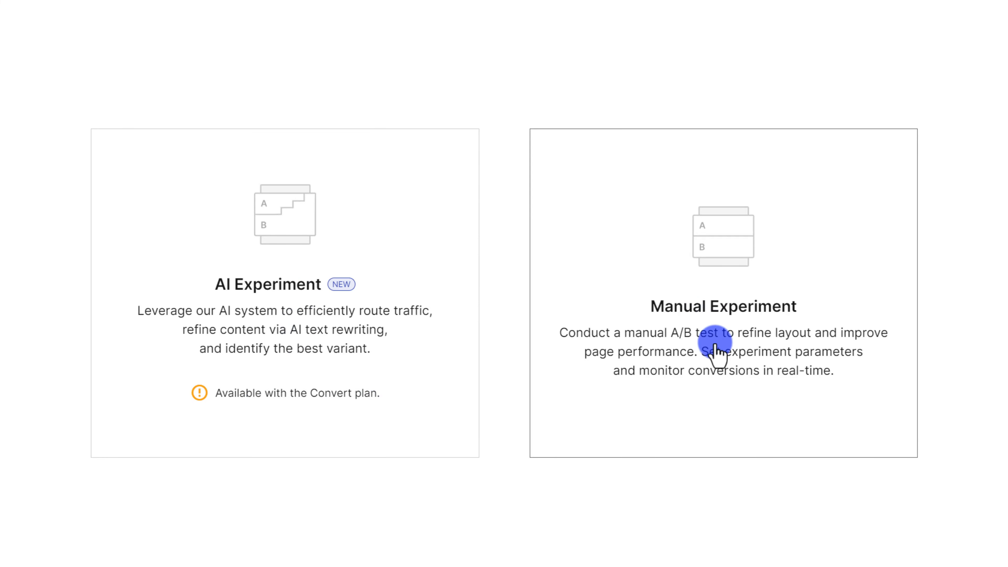
click(665, 355)
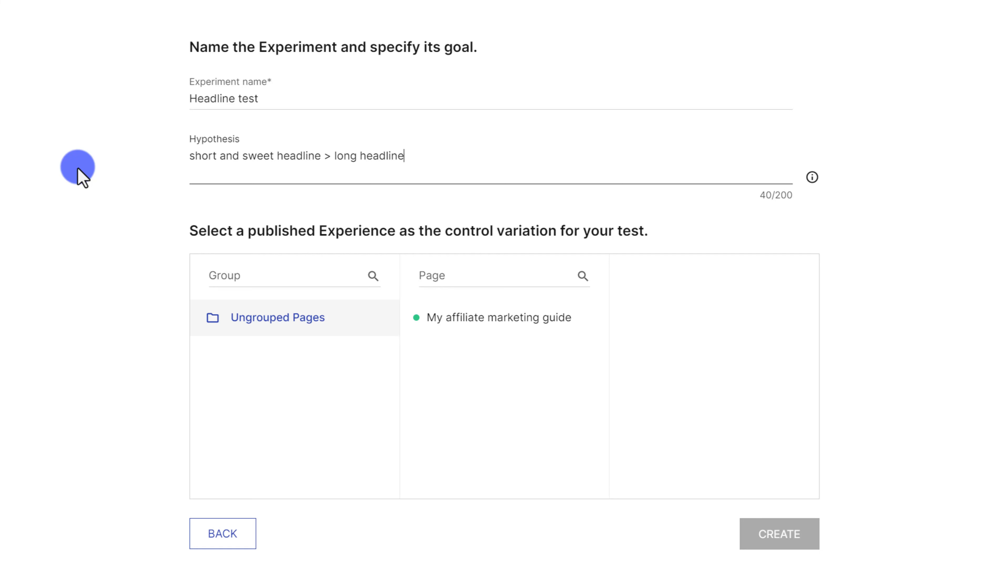
click(492, 320)
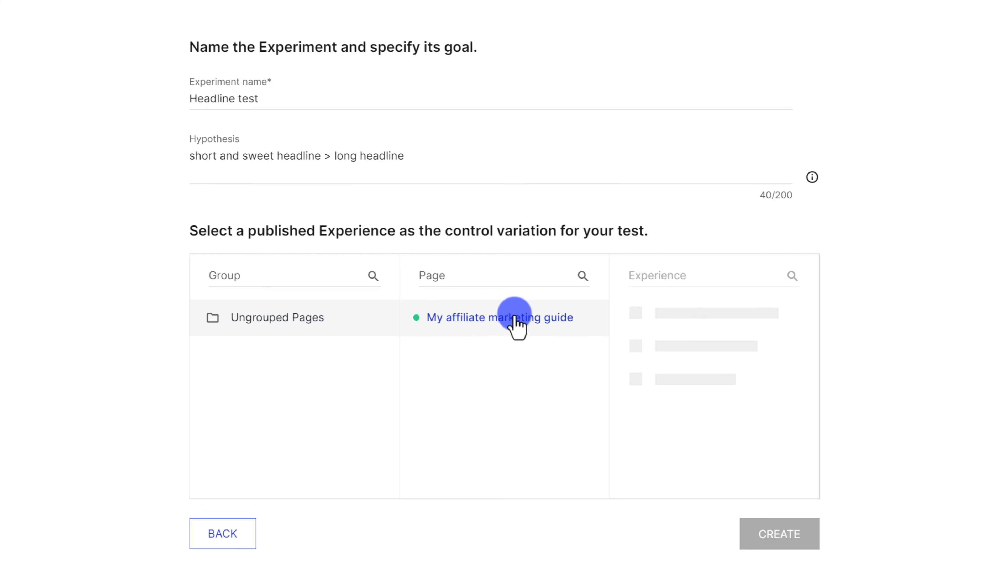
click(685, 318)
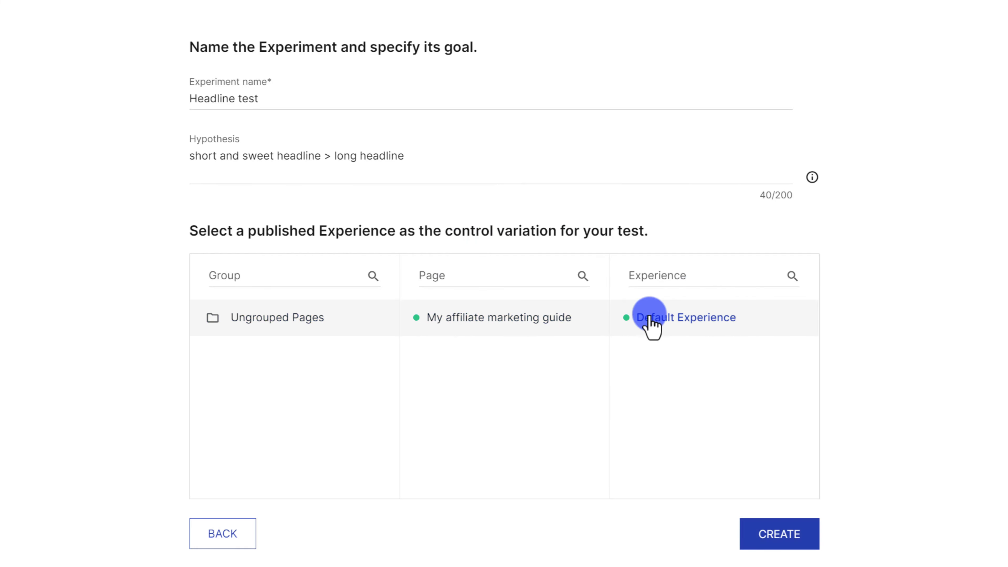
click(776, 534)
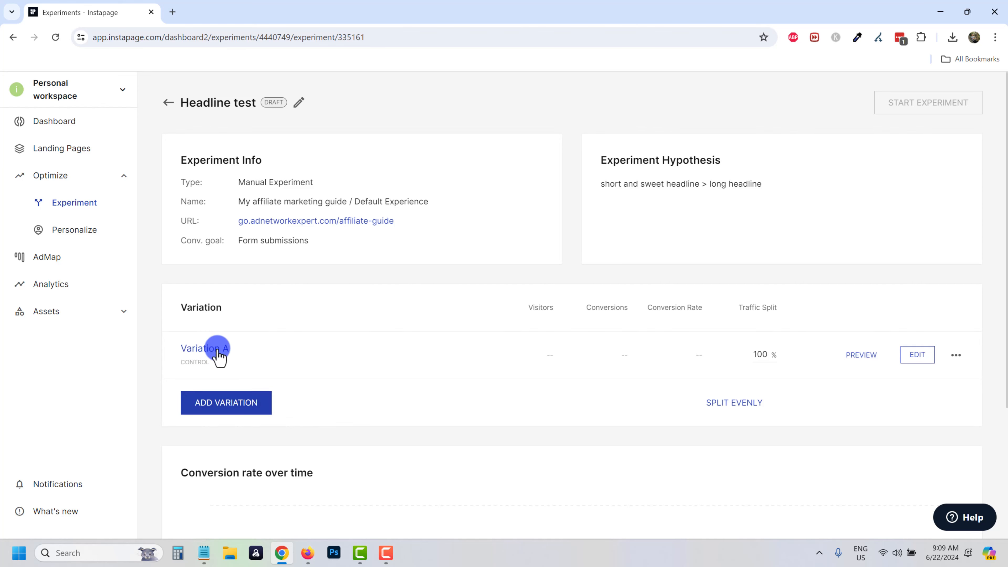
Rename control Variation A to Short headline.
click(956, 355)
click(944, 419)
drag(254, 358, 181, 355)
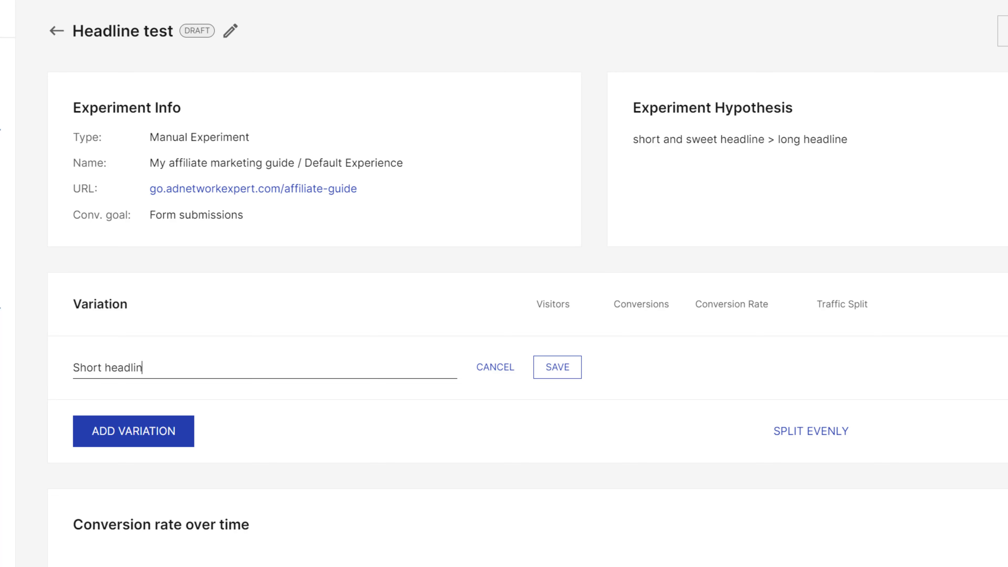
click(576, 365)
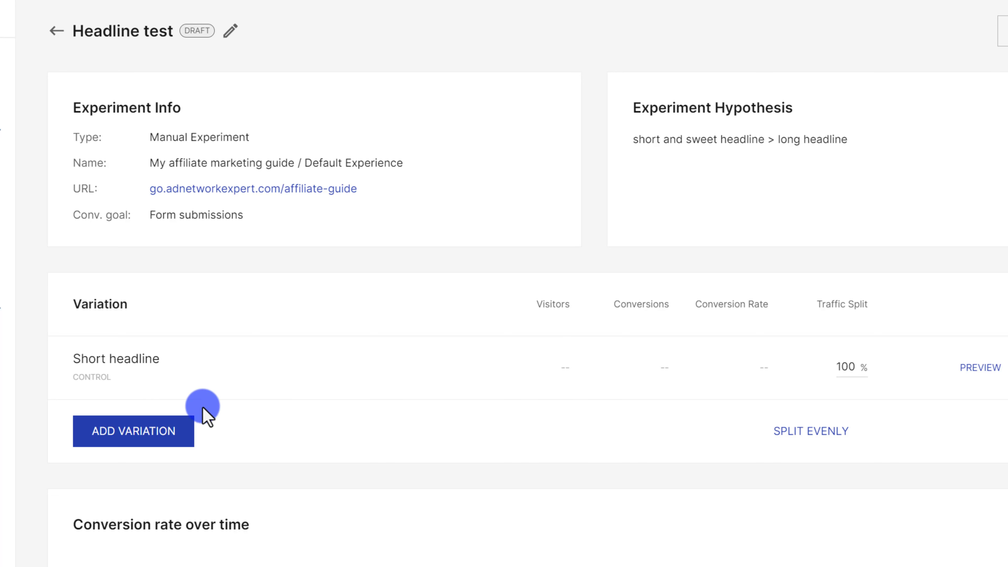
Add a new variation named Long headline.
click(135, 437)
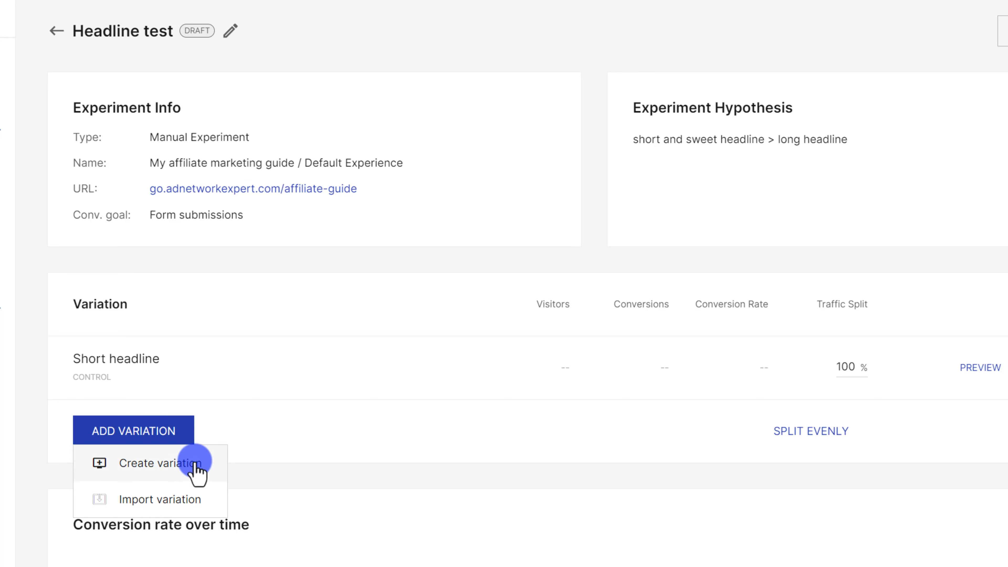
click(160, 463)
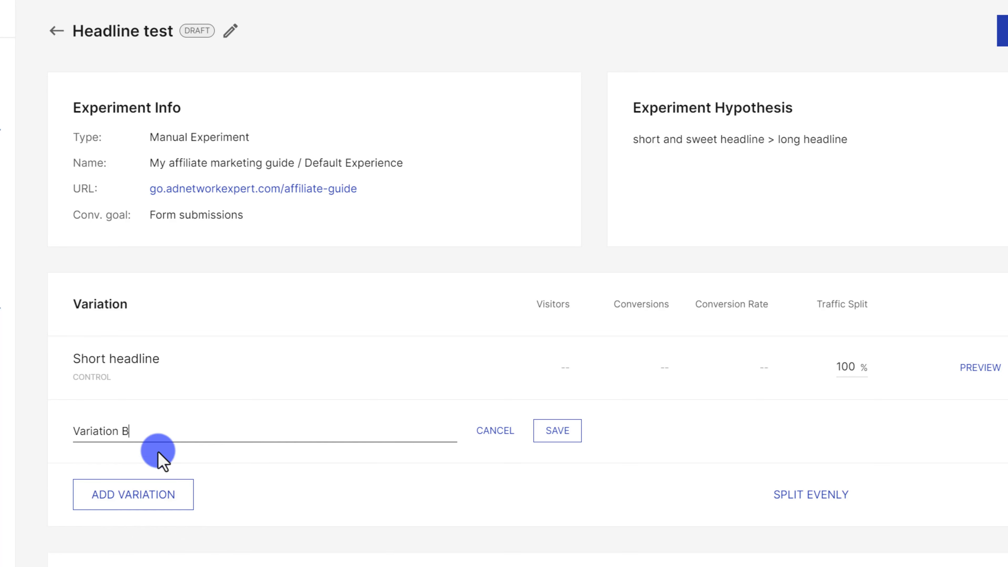
drag(153, 429, 45, 426)
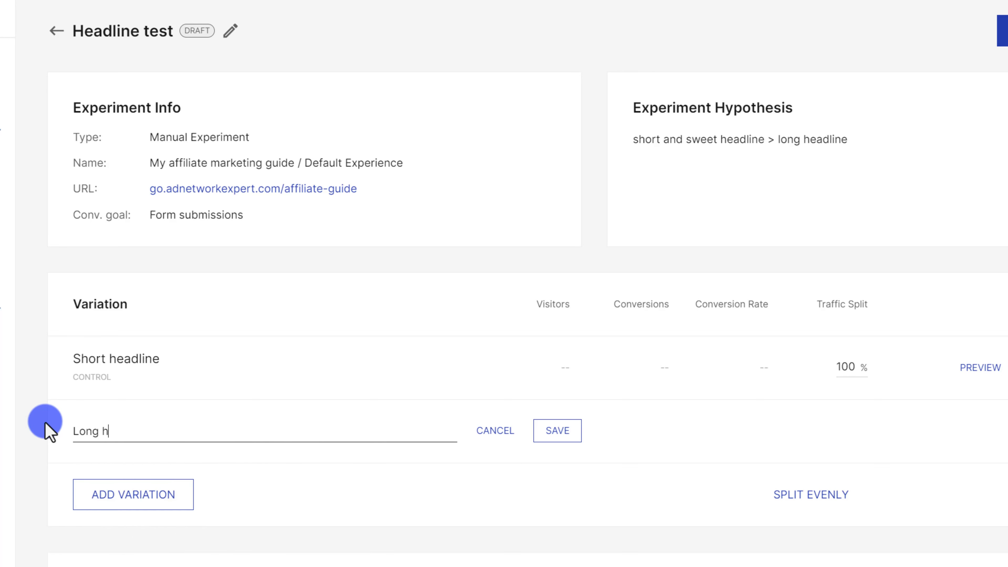
text(Long headline)
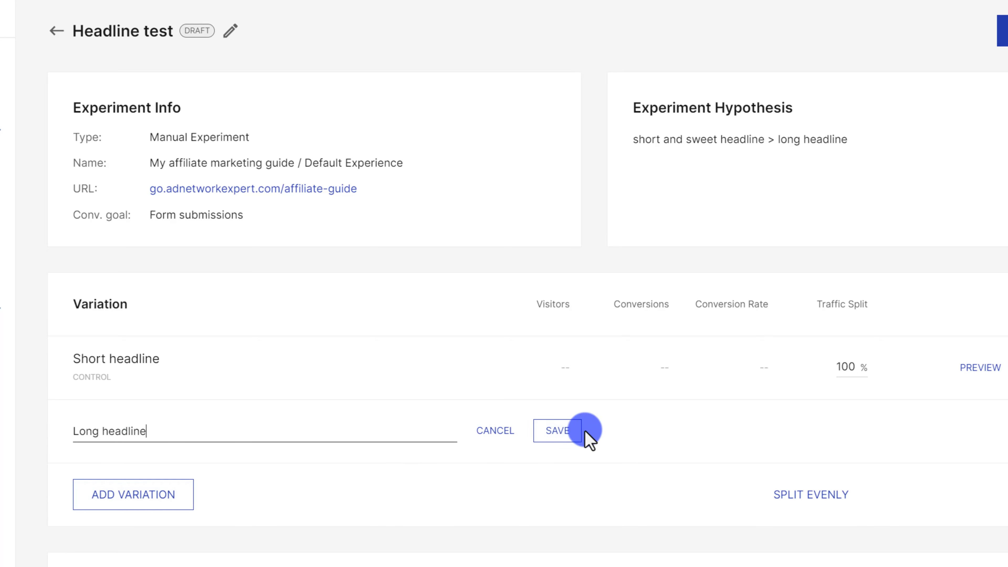
click(575, 433)
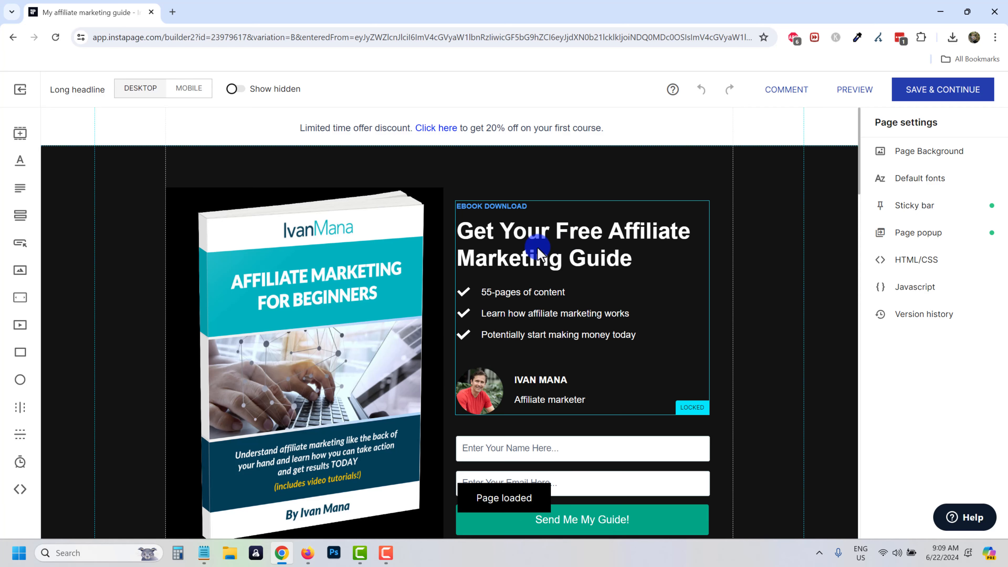
Change the headline to "Get Your Free 55-Page Affiliate Marketing Guide & Make Money Today!".
click(539, 253)
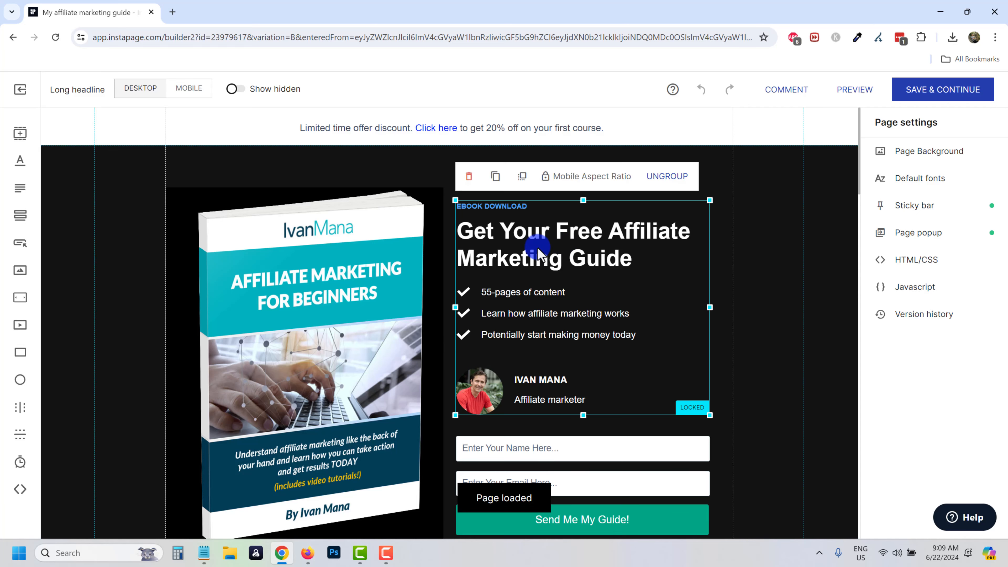
click(519, 262)
triple_click(518, 258)
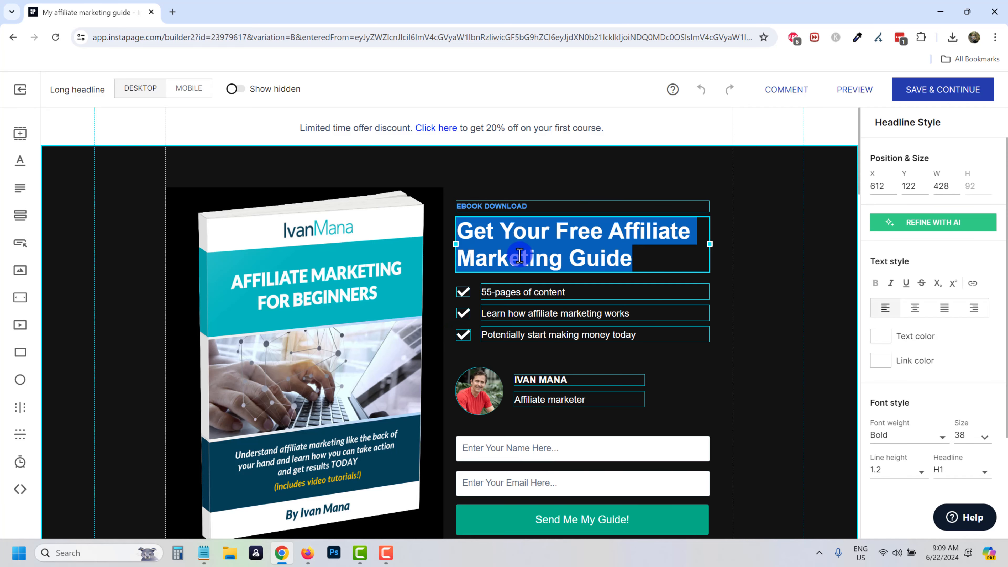
text(Get Your Fre)
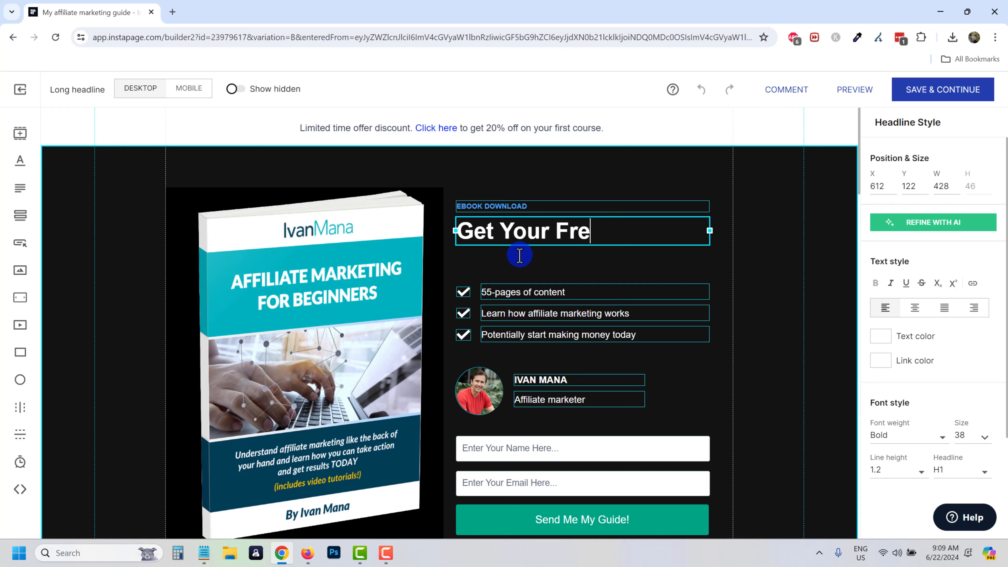
text(e 55-Page Affi)
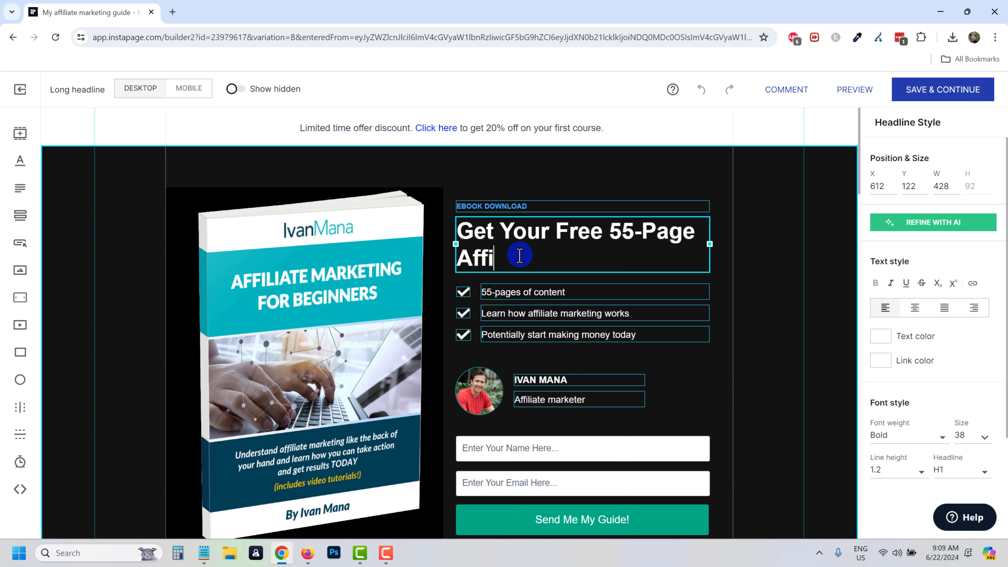
text(liate Marketing G)
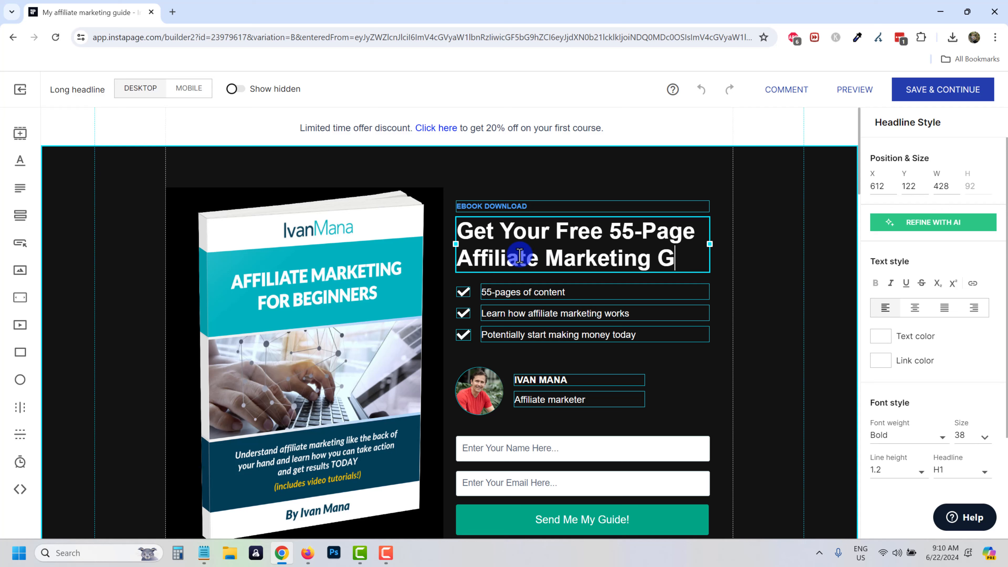
text(uide& Make Money Today!)
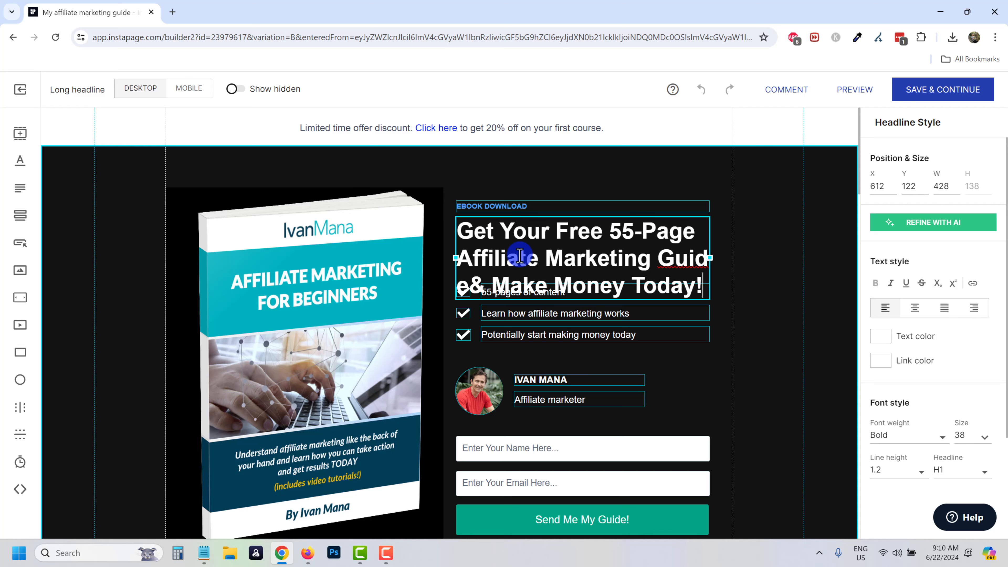
click(724, 238)
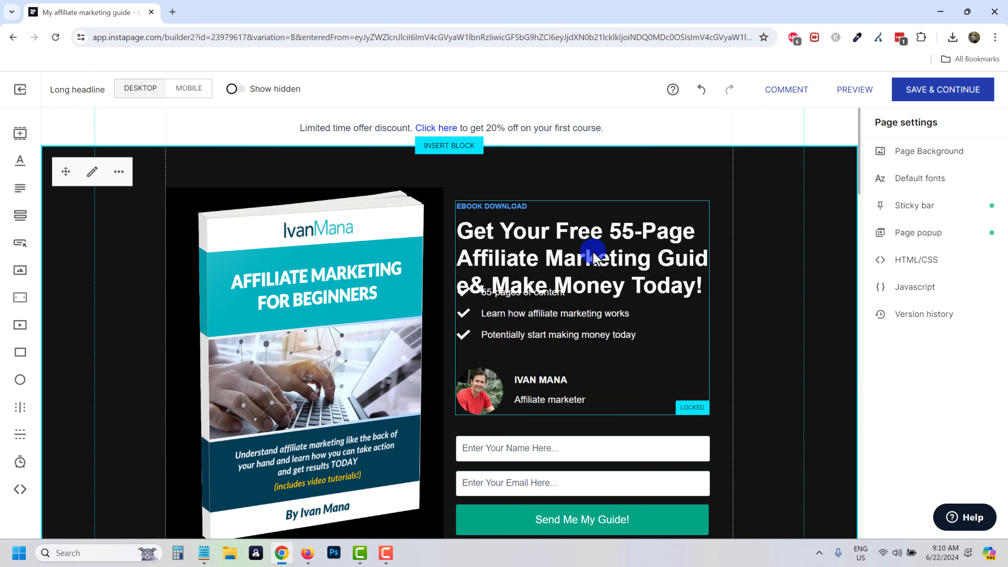
Ungroup the headline block, reposition the headline and EBOOK DOWNLOAD label, and save.
click(583, 266)
click(647, 181)
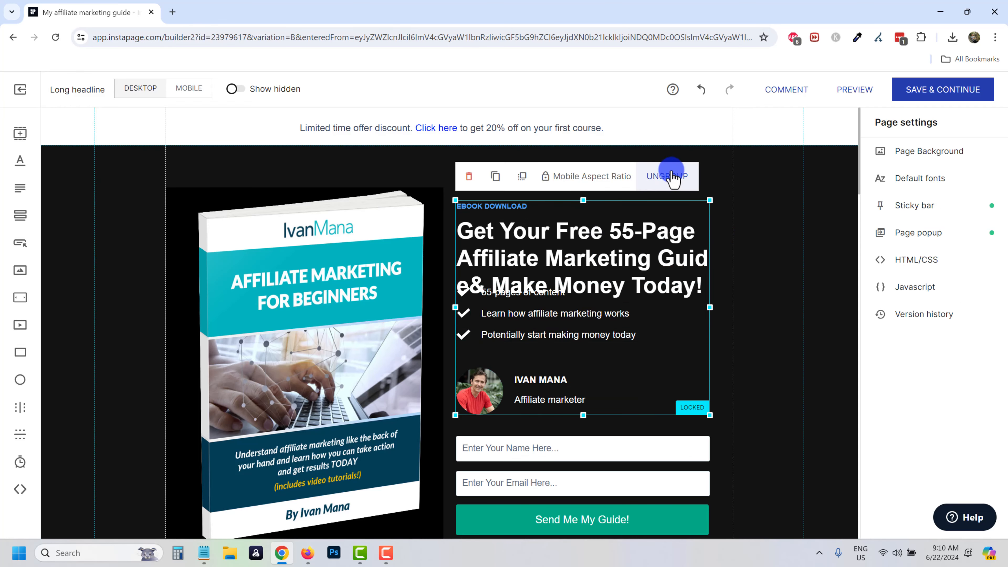
click(739, 331)
scroll(743, 288, down, 1)
click(551, 201)
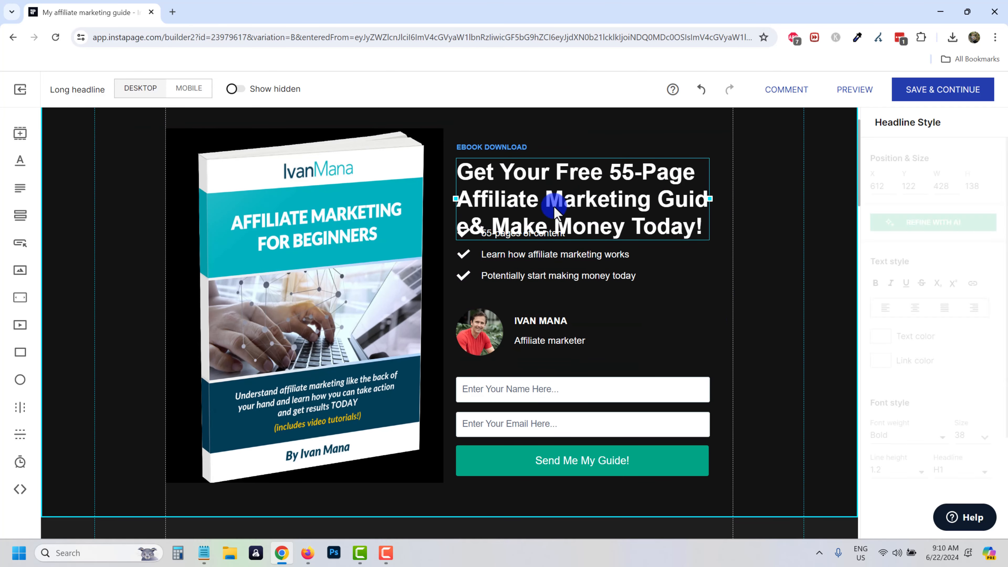
drag(525, 209, 527, 192)
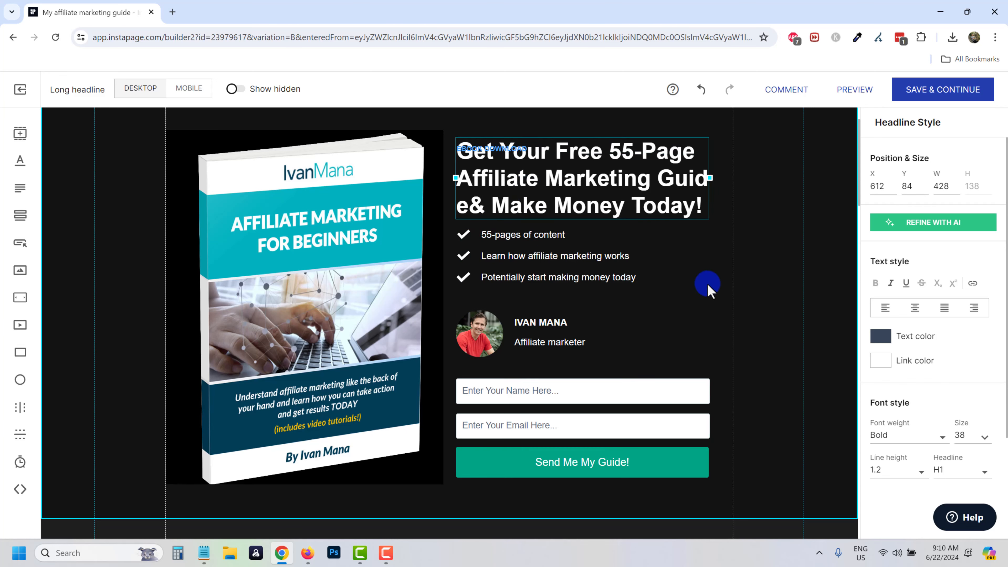
scroll(709, 286, up, 1)
click(752, 219)
drag(467, 208, 468, 183)
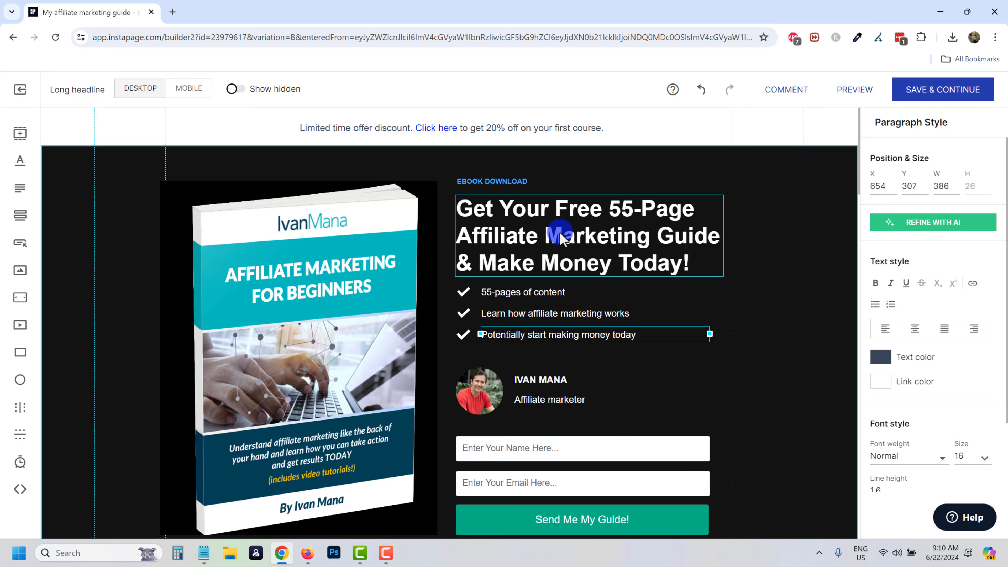
click(957, 97)
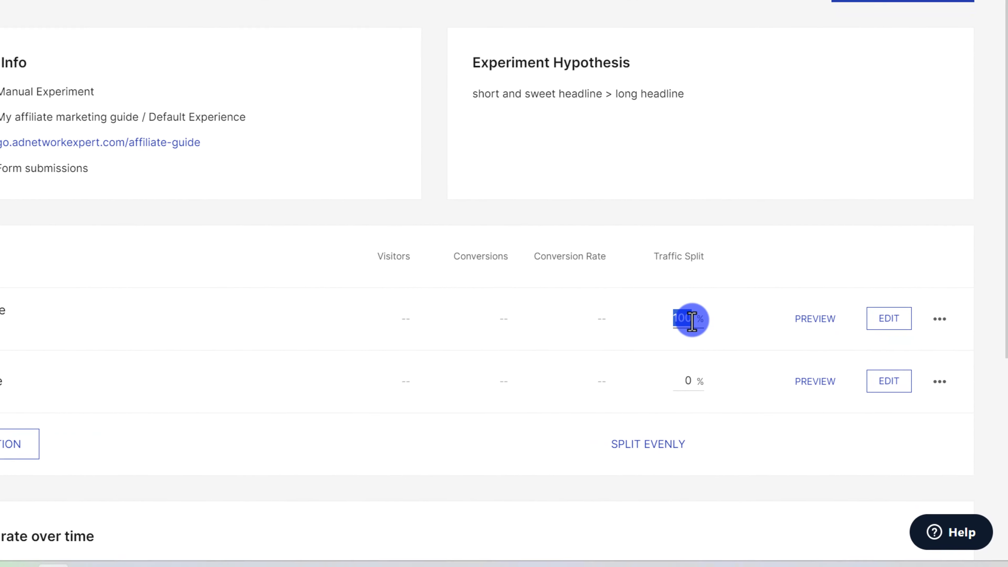
Set Short headline and Long headline traffic to 50% each and start the experiment now.
text(50)
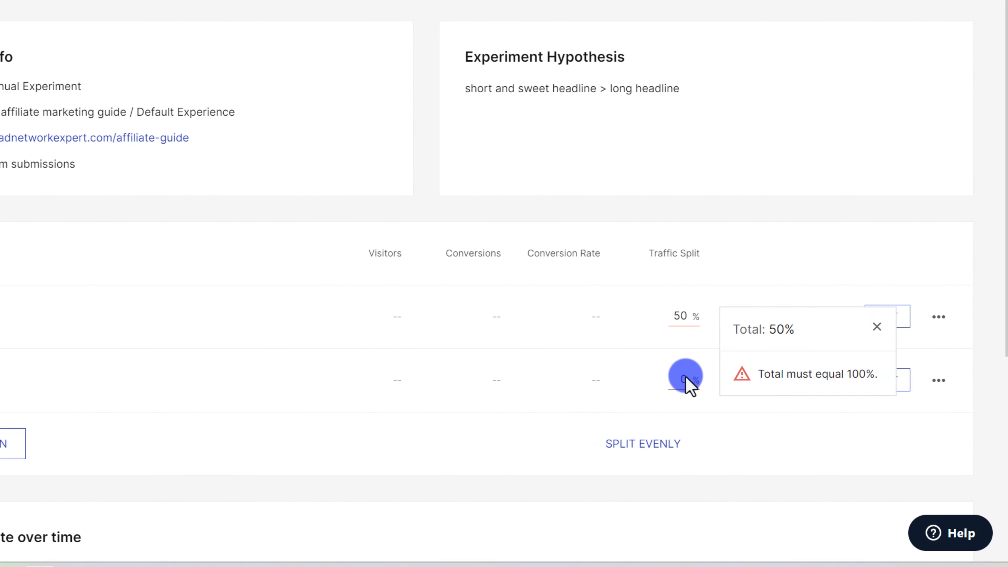
click(688, 381)
text(50)
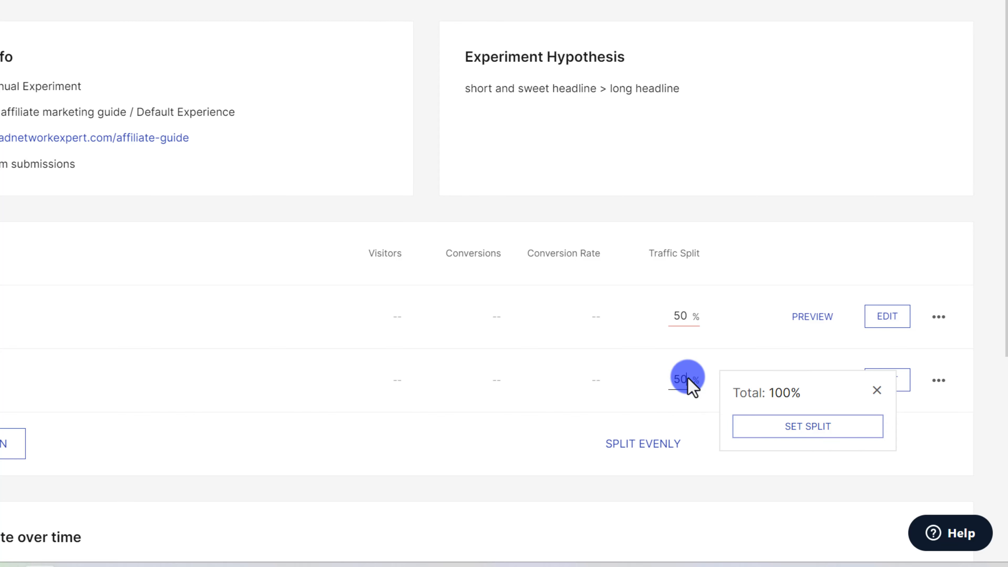
click(790, 426)
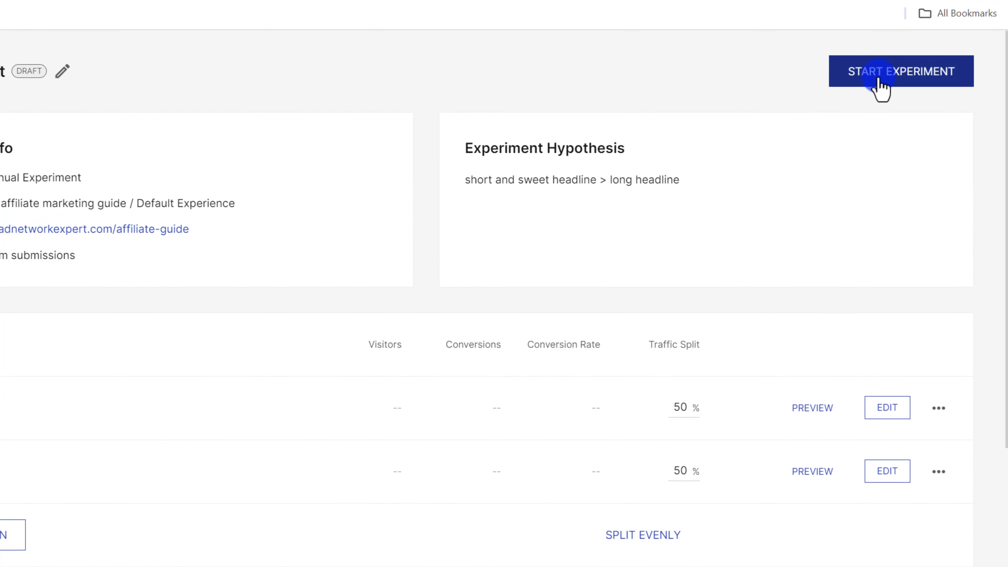
click(878, 80)
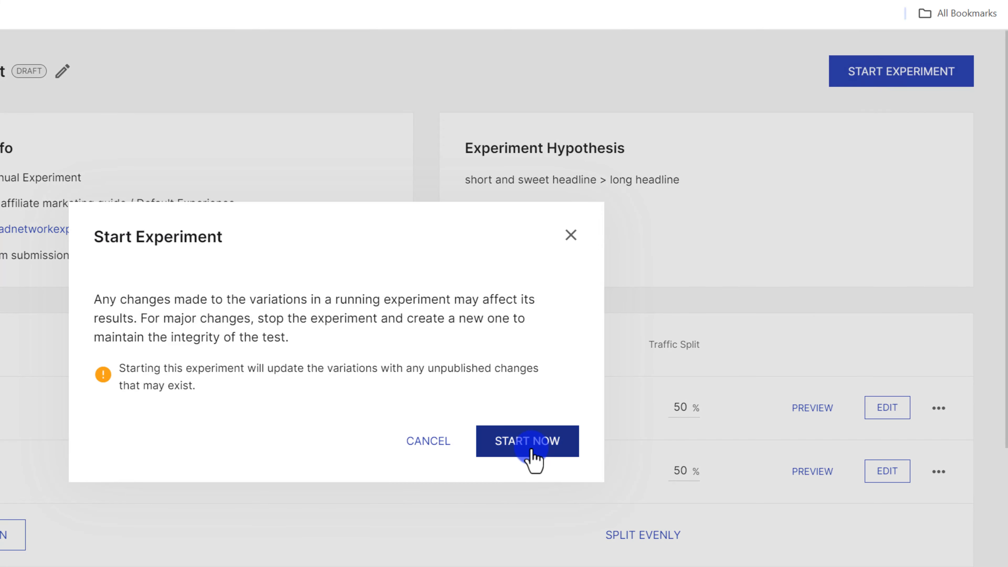
click(532, 448)
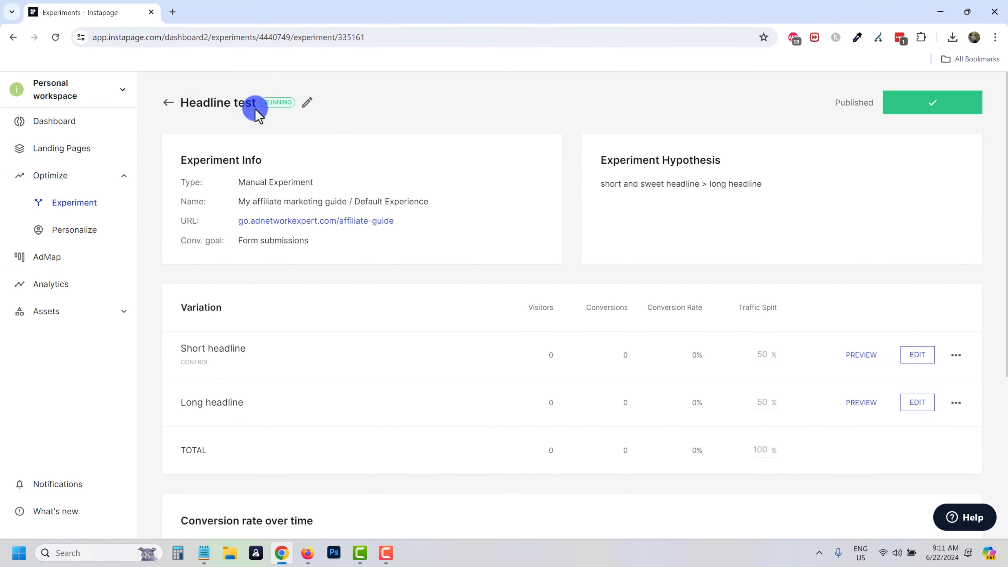
Open the experiment's live page, dismiss its promotion popup, and go back.
click(318, 222)
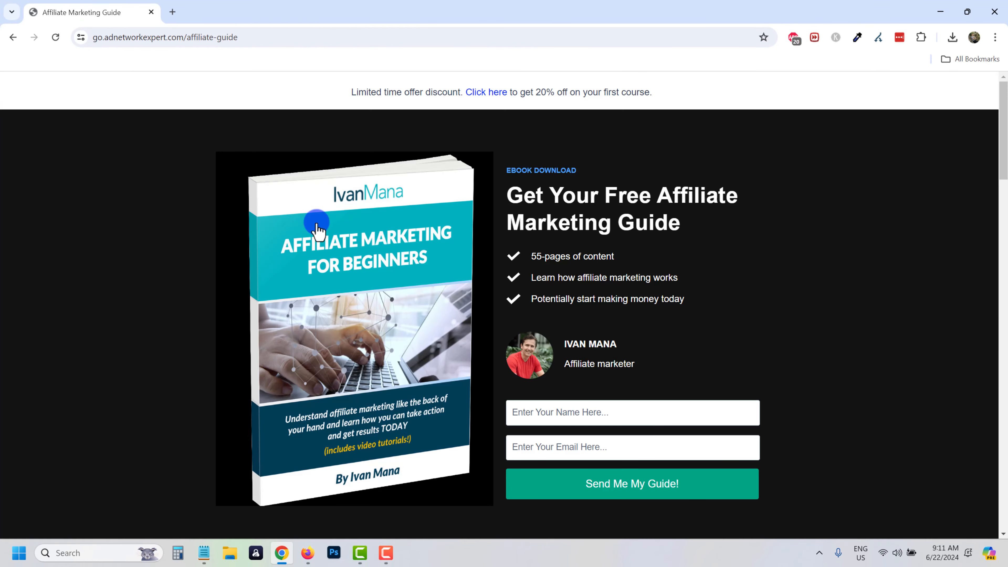
mouse_move(159, 65)
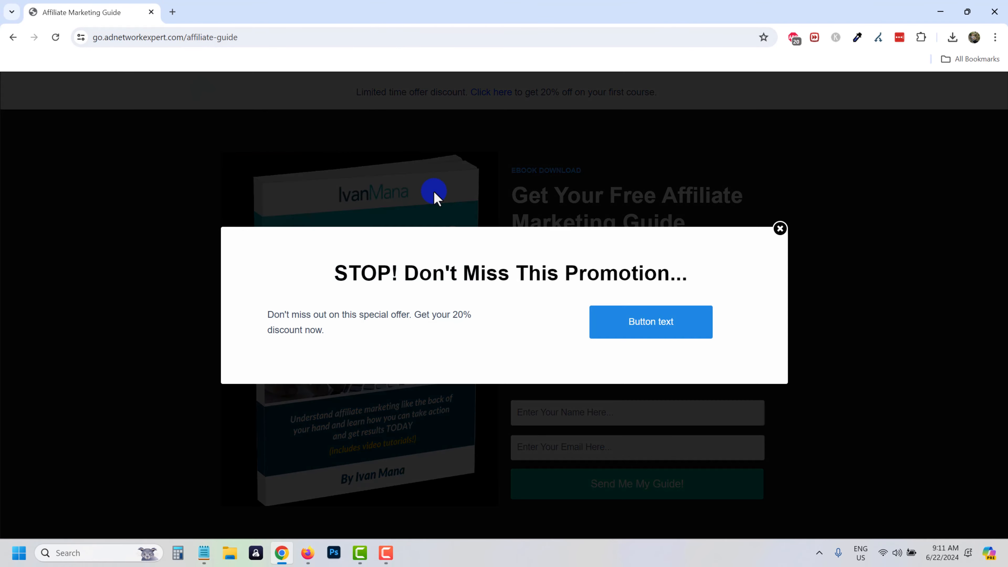
click(781, 228)
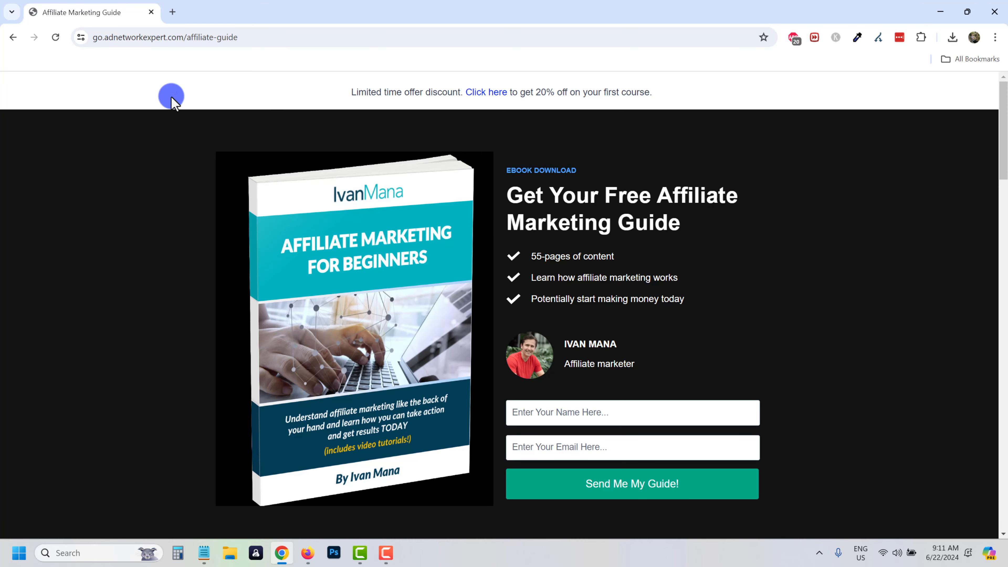
click(16, 37)
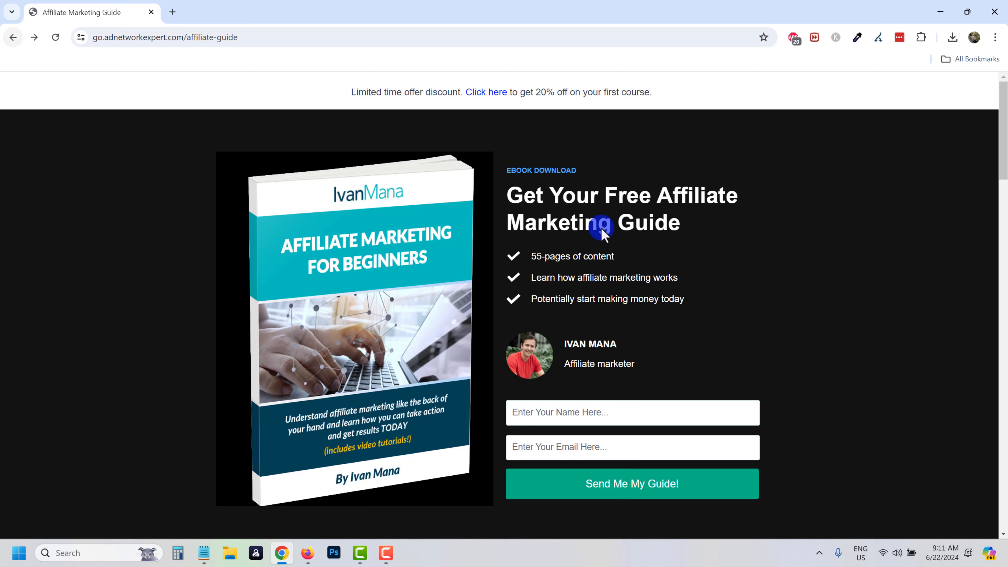
click(14, 39)
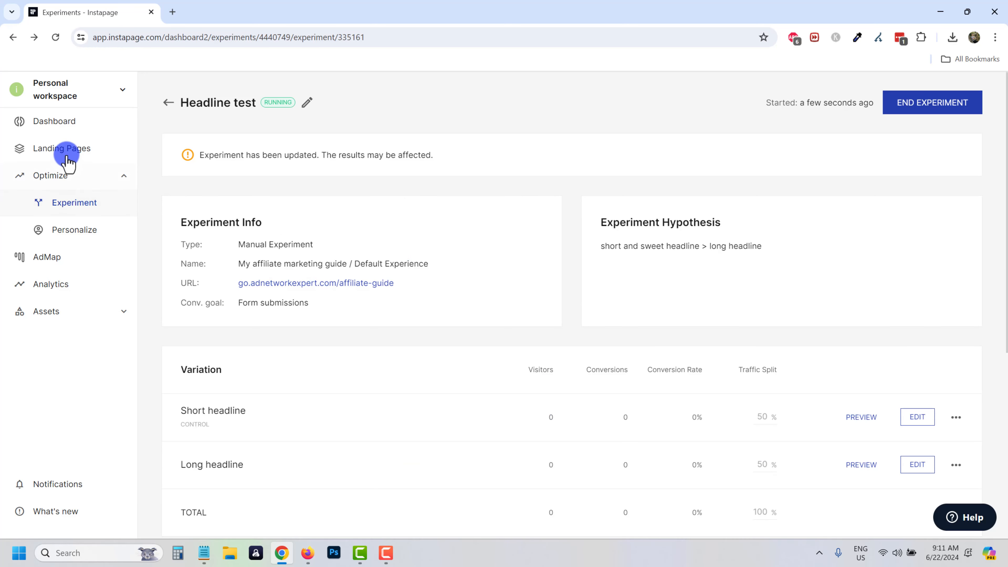
Review the affiliate guide live at go.adnetworkexpert.com from its URL settings, then close that tab.
click(69, 157)
click(269, 224)
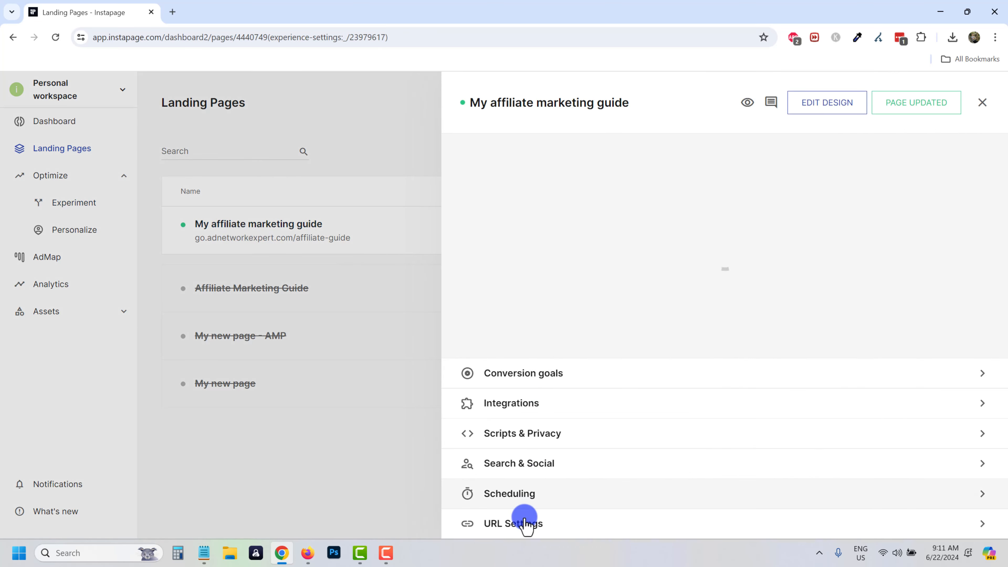
click(523, 523)
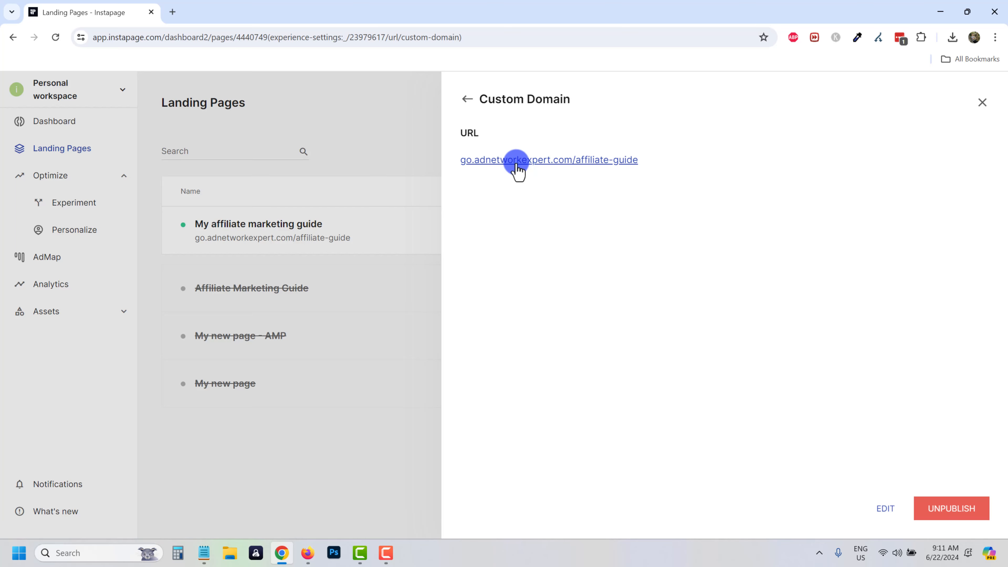
click(515, 161)
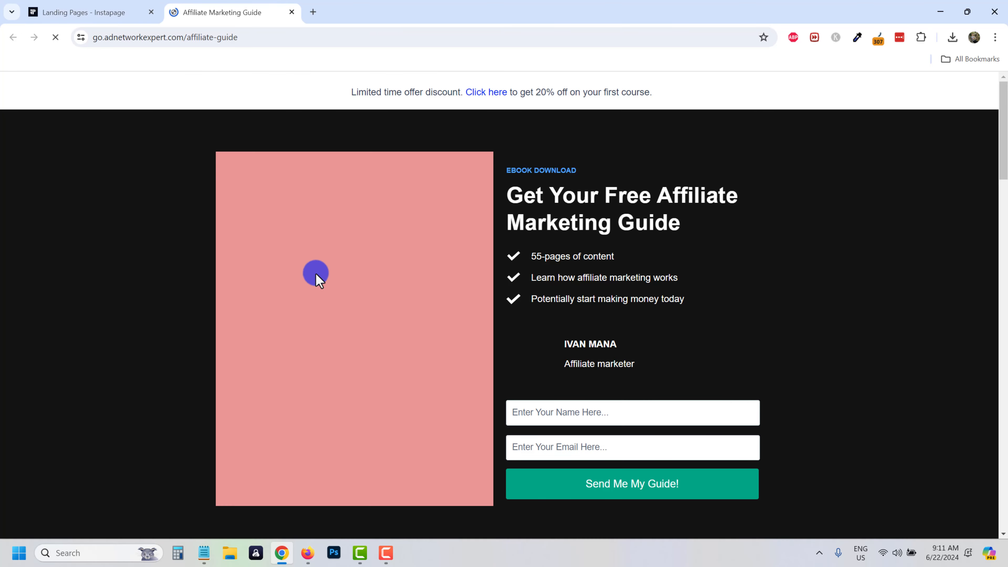
scroll(400, 274, down, 8)
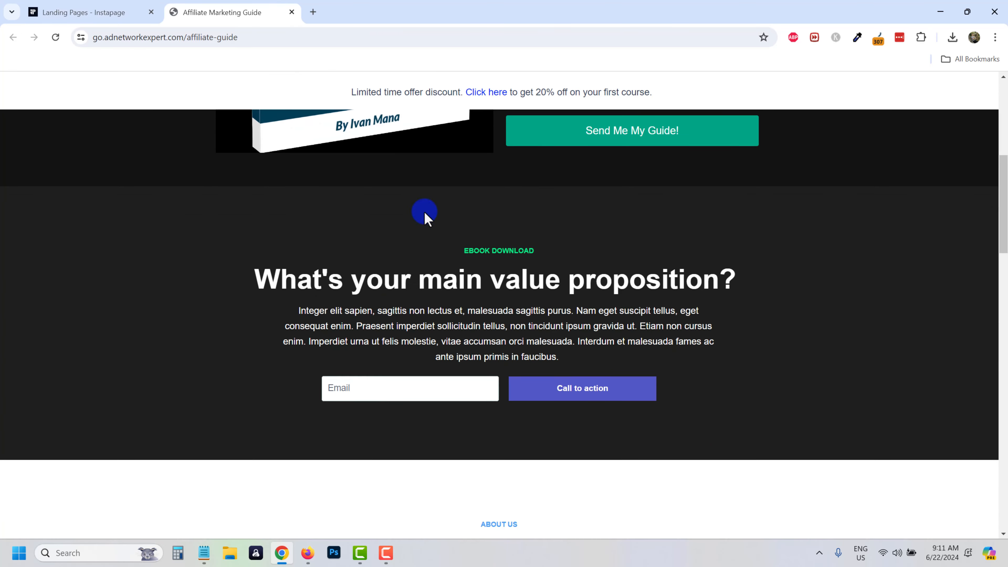
scroll(424, 217, up, 8)
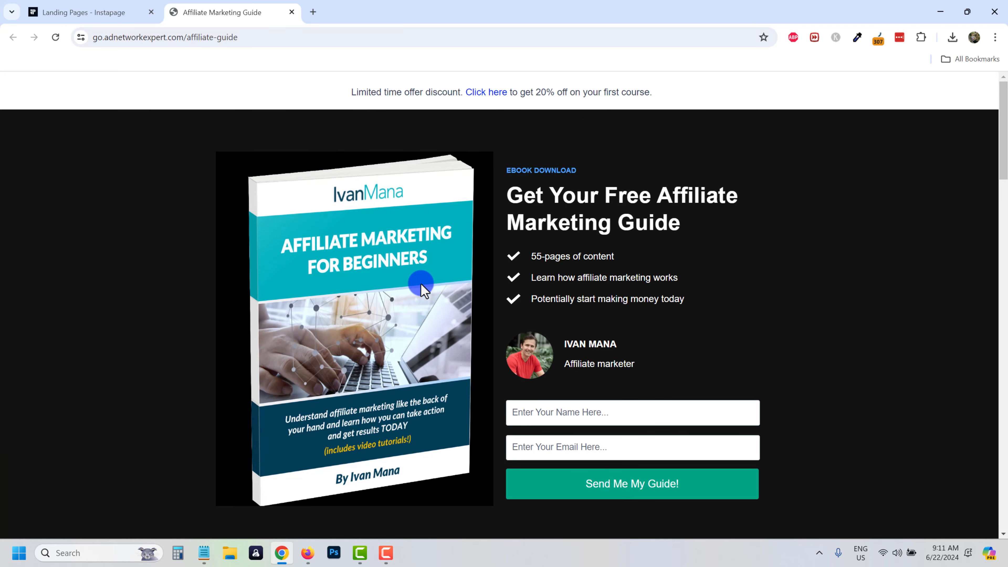
scroll(322, 280, down, 12)
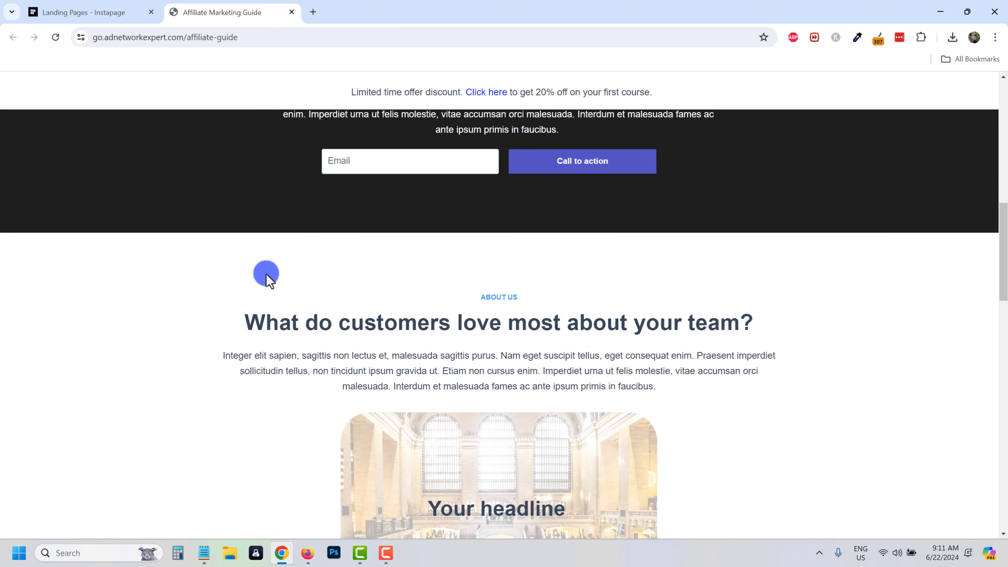
scroll(441, 296, down, 20)
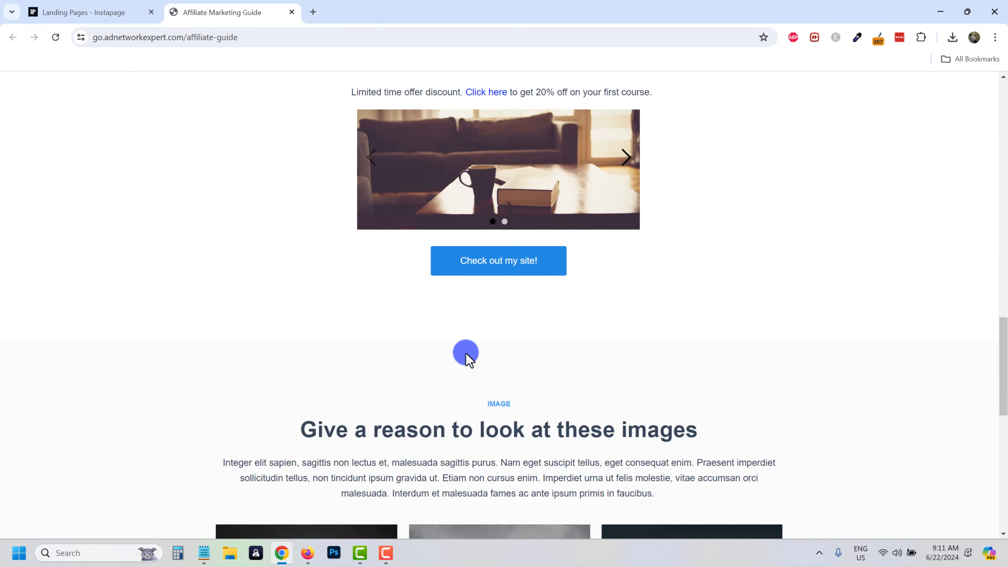
scroll(484, 362, down, 3)
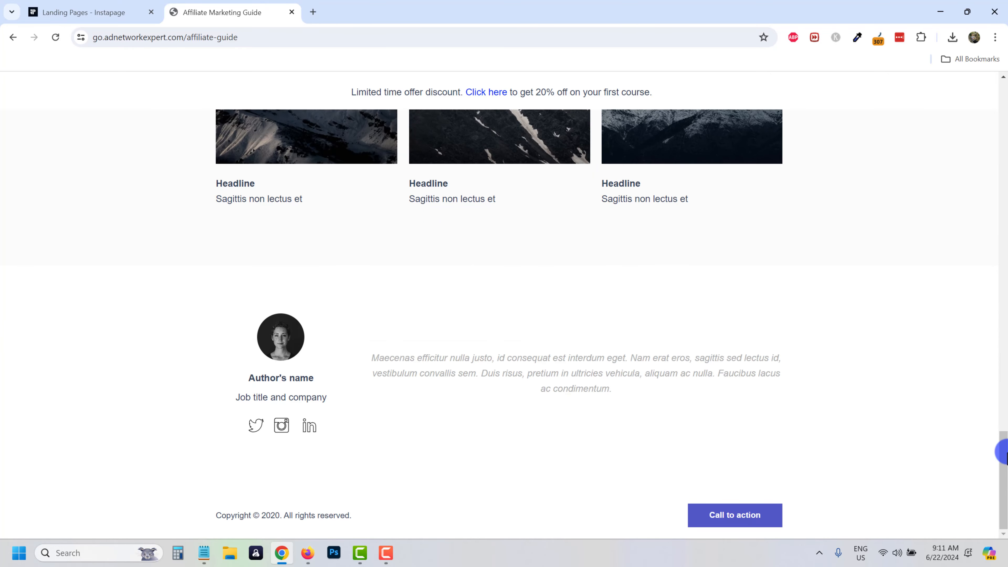
drag(1001, 452, 1002, 68)
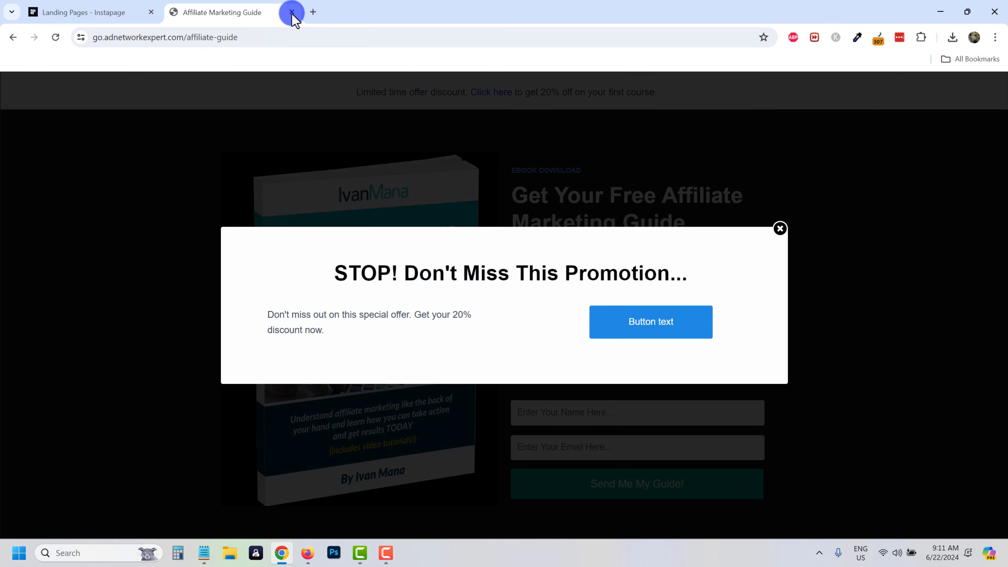
click(292, 12)
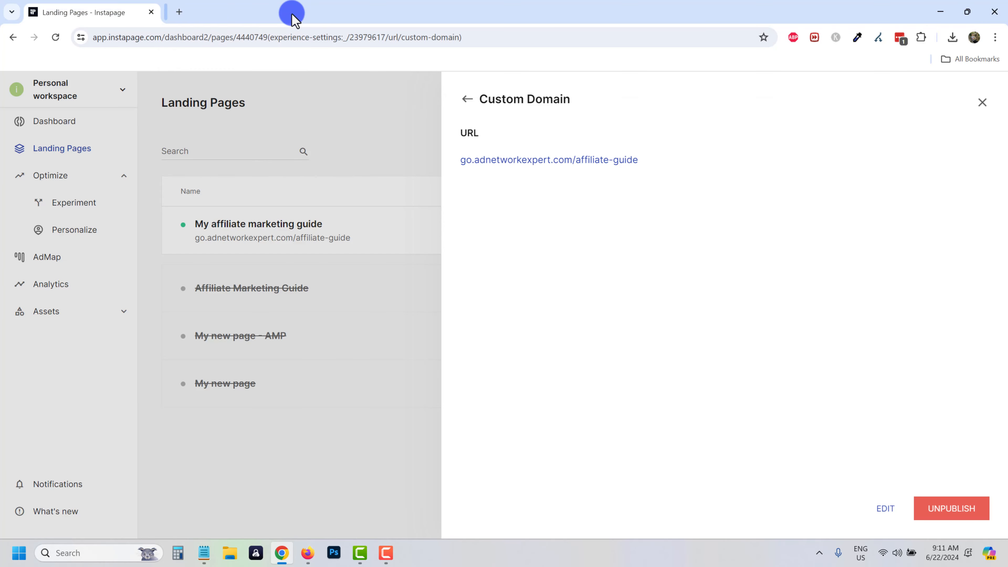
Create a new AMP landing page titled AMP Page.
click(383, 240)
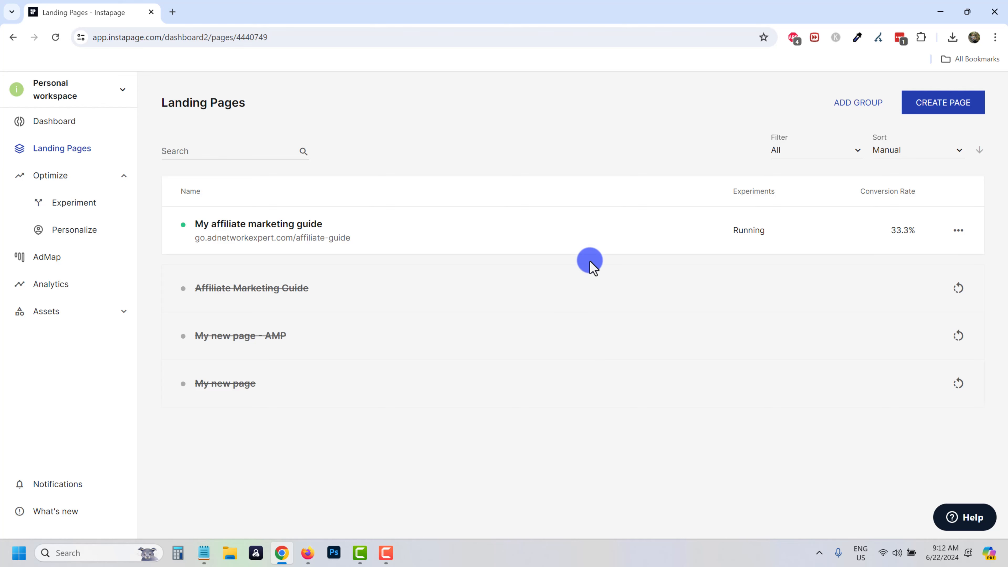
click(934, 104)
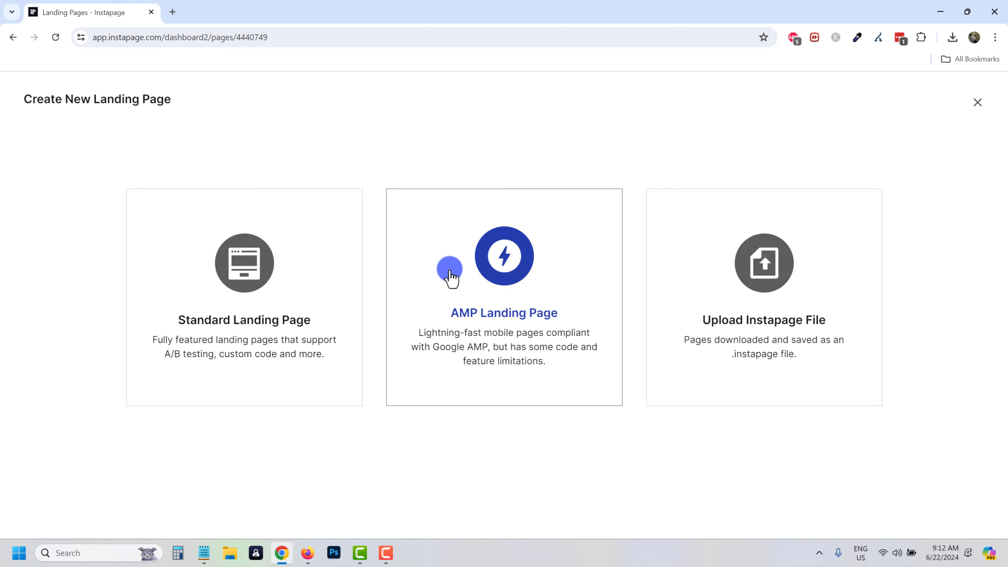
click(488, 352)
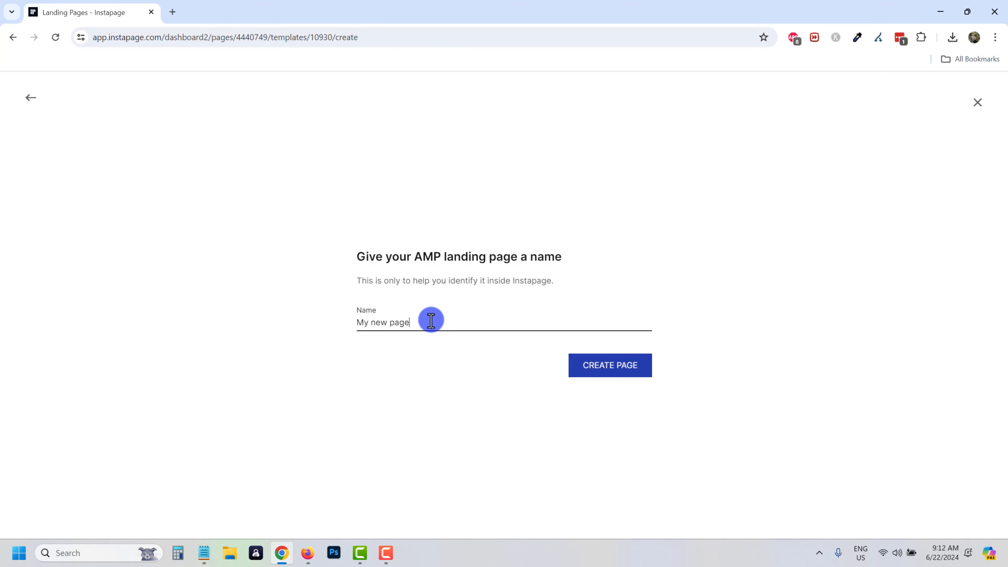
drag(431, 319, 340, 308)
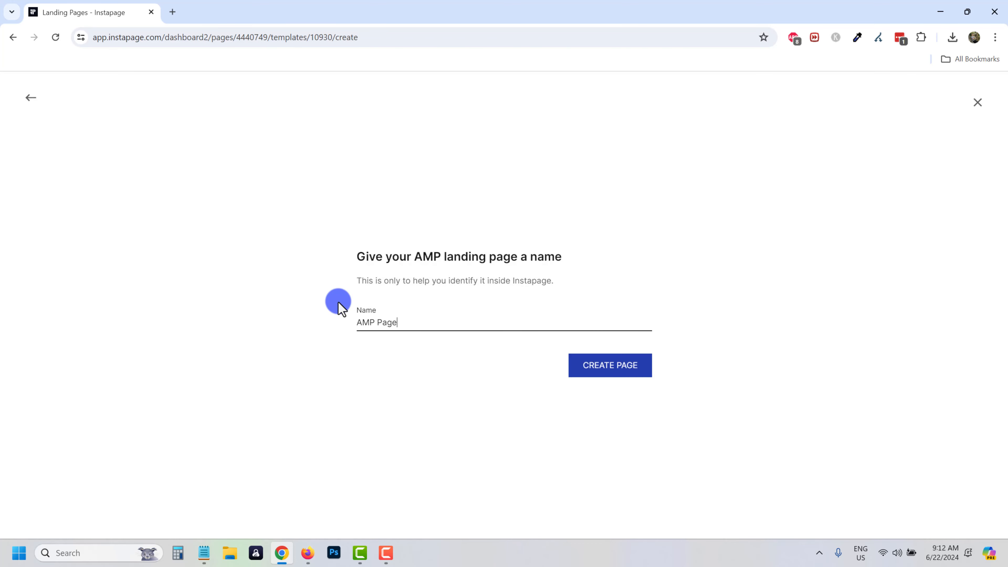
click(604, 366)
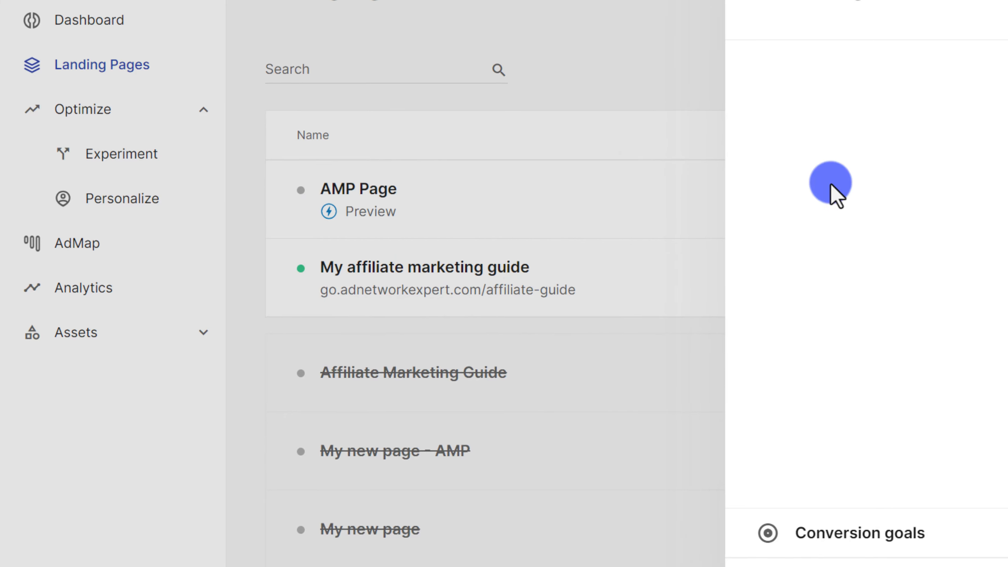
Open AMP Page in the AMP builder and switch to the mobile layout.
click(973, 71)
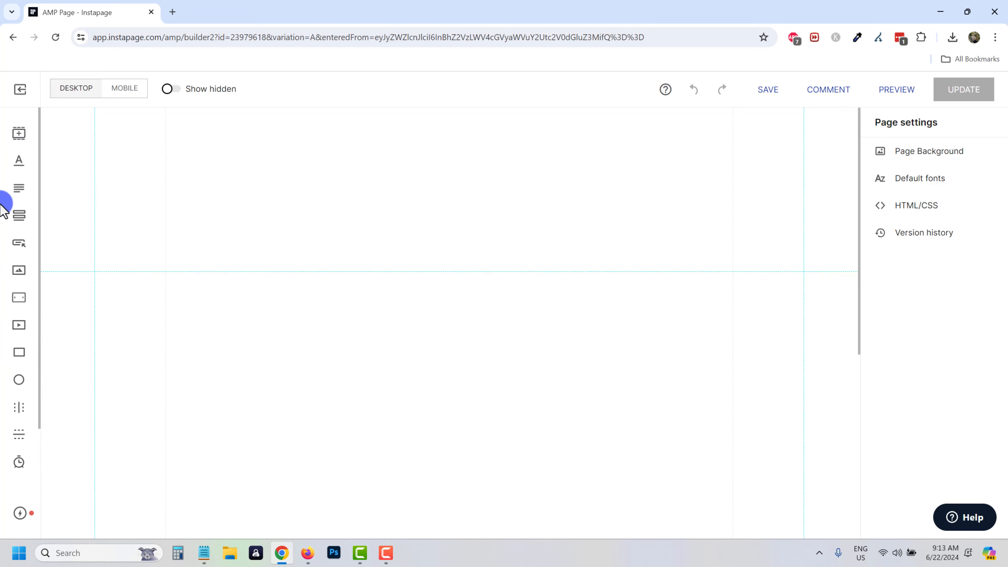
click(123, 90)
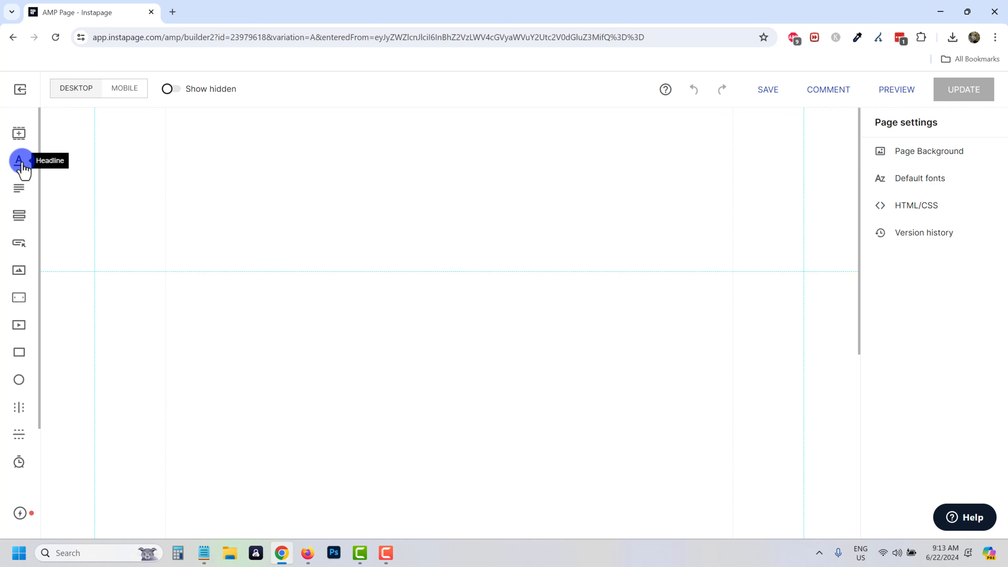
Add a headline, a name-and-email signup form and the red-shirt photo to the AMP page.
drag(18, 161, 392, 164)
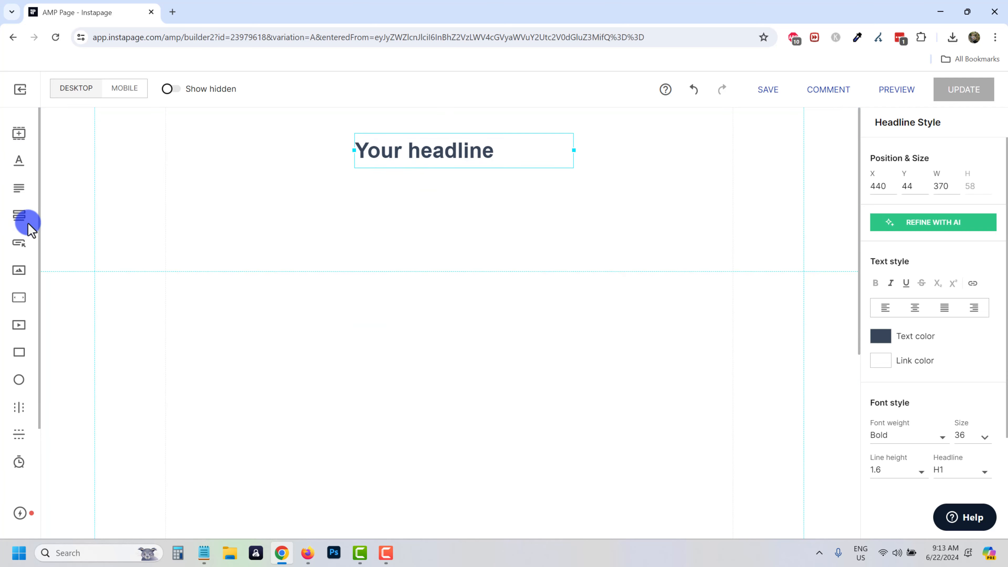
drag(56, 224, 291, 208)
click(18, 272)
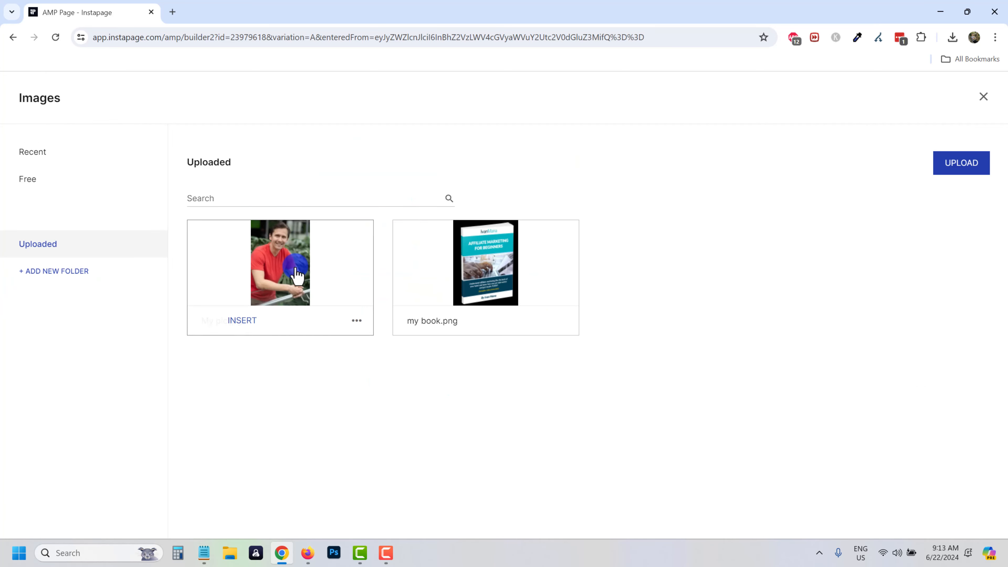
click(228, 320)
Shrink the photo and place it beside the headline and form, then run AMP validation.
drag(412, 382, 517, 159)
drag(389, 124, 597, 261)
drag(630, 361, 570, 233)
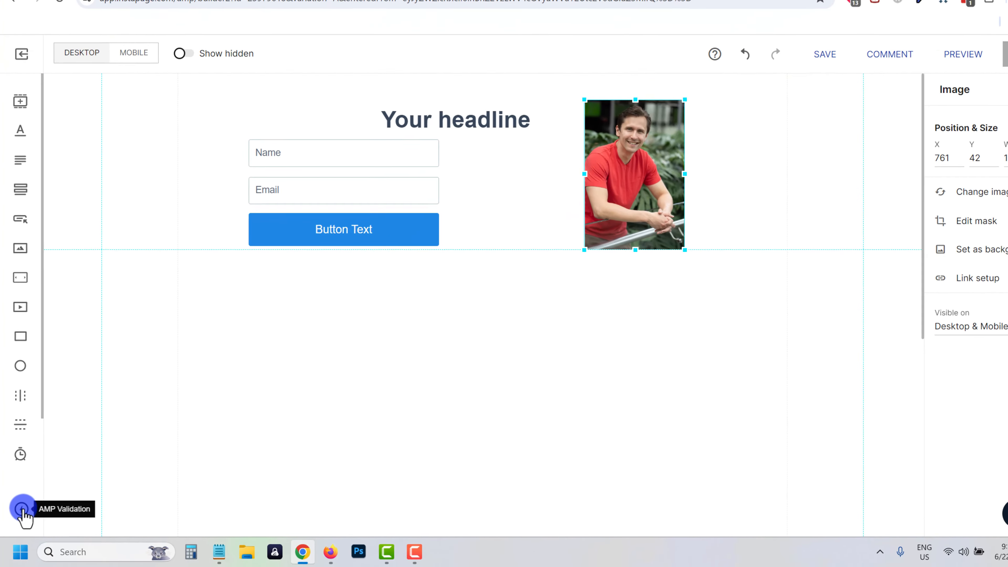
click(27, 495)
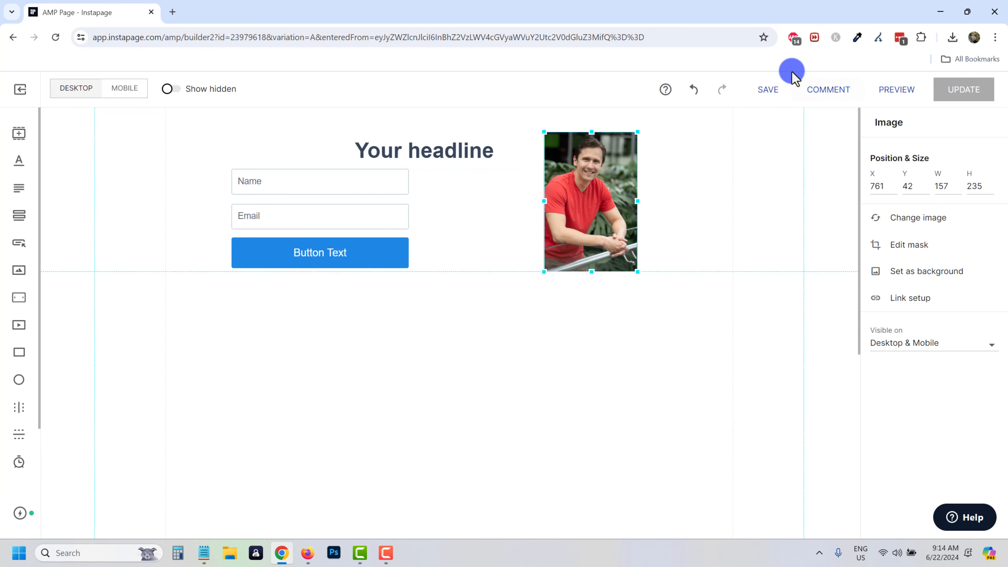
Switch the AMP page builder to its mobile layout.
click(121, 93)
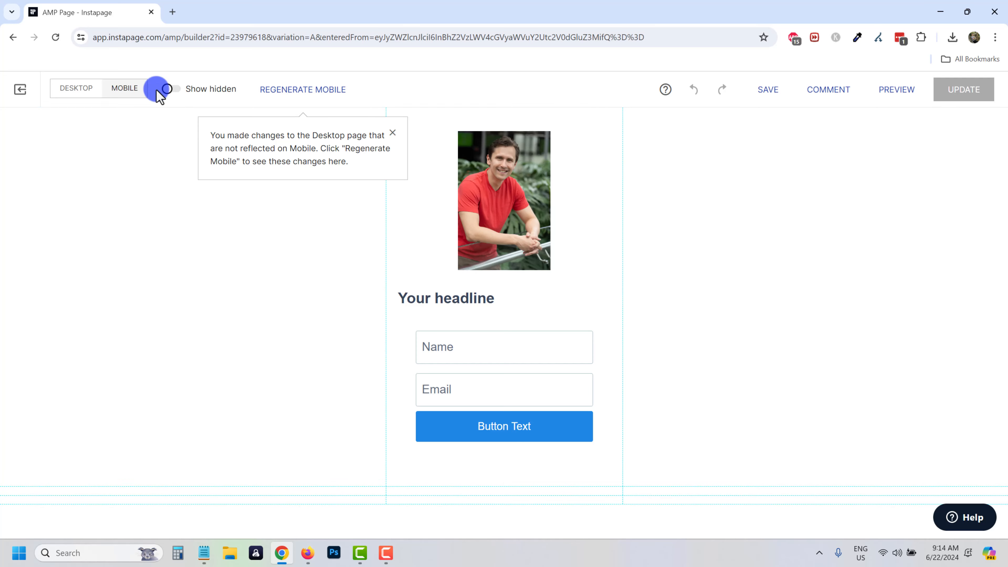
click(91, 93)
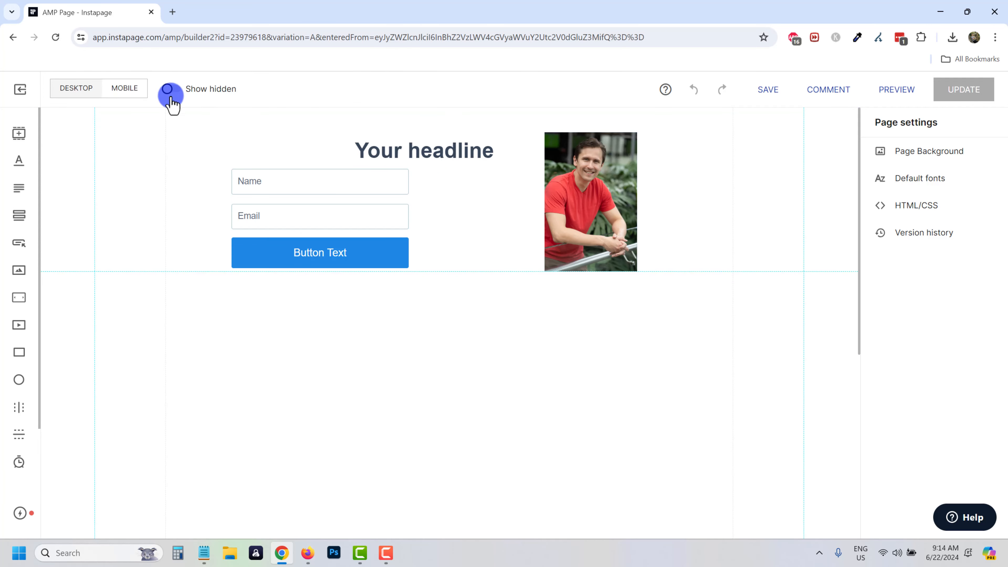
click(131, 92)
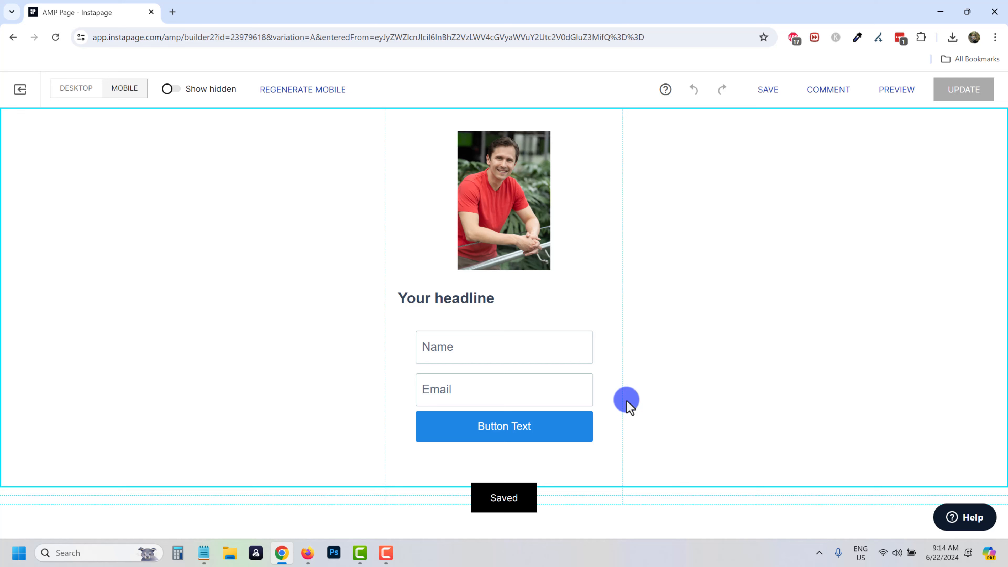
Narrow the headline to width 180, centre it under the photo, and save the page.
click(460, 294)
drag(586, 298, 524, 298)
click(558, 237)
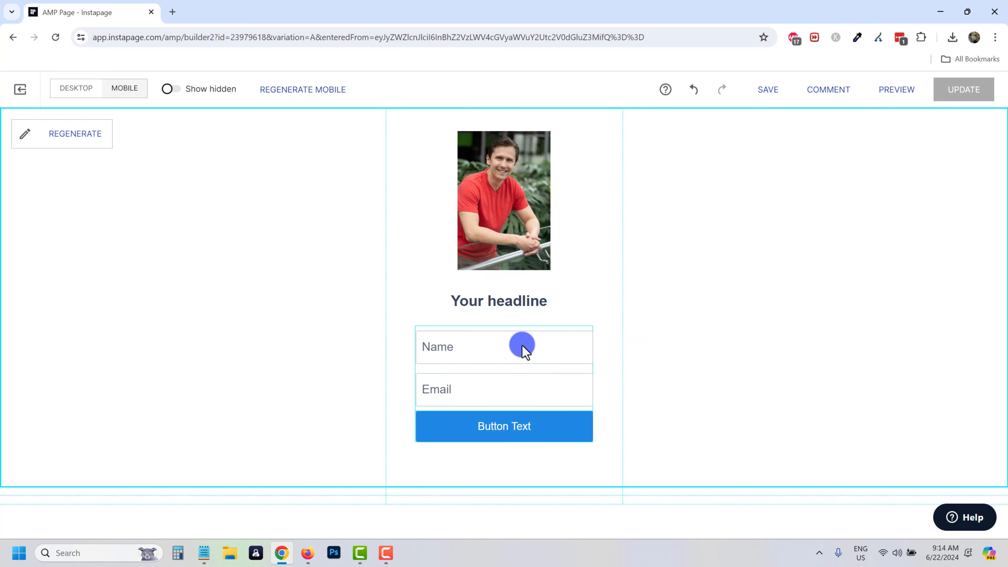
click(770, 95)
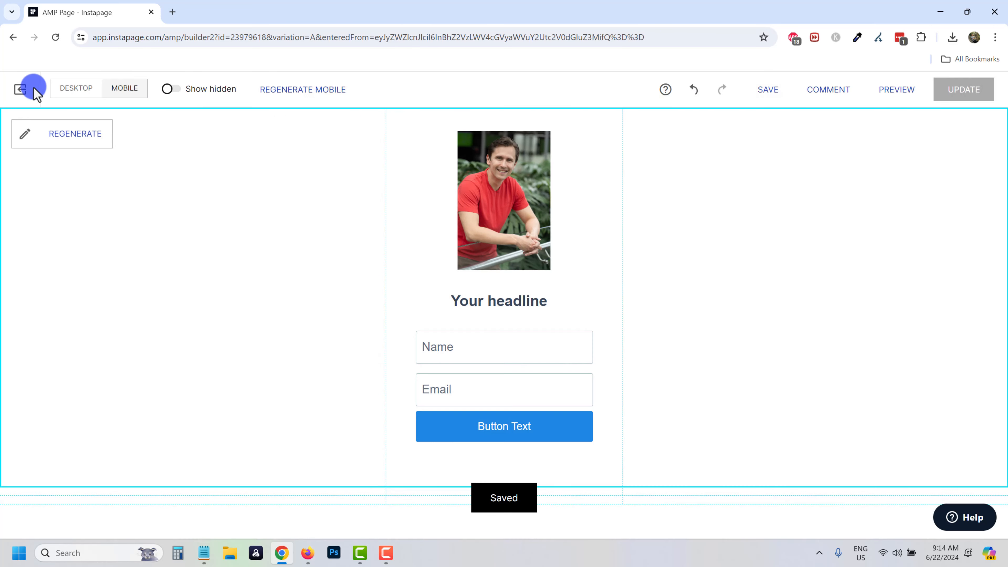
Validate the AMP page and exit the builder back to the dashboard.
click(21, 91)
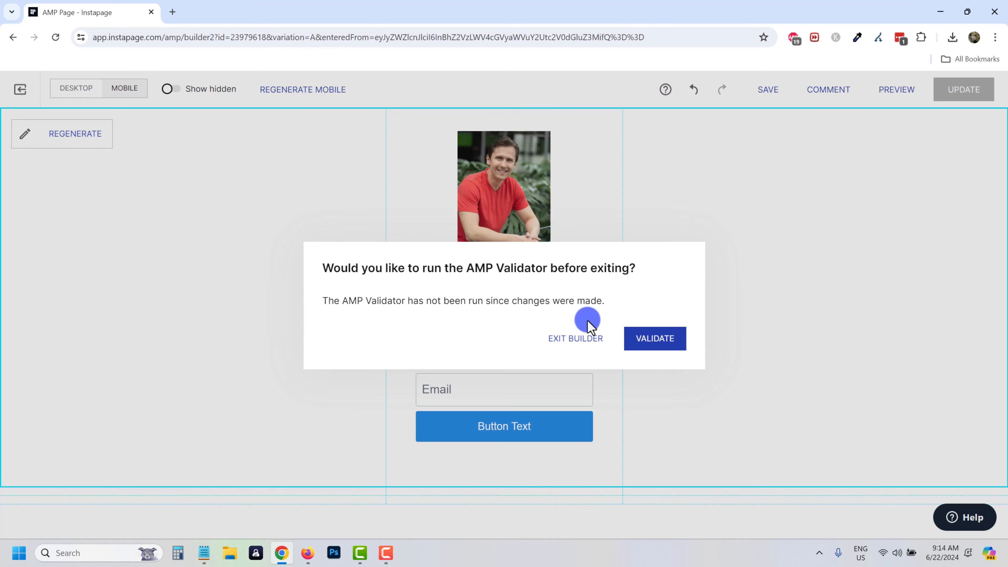
click(655, 349)
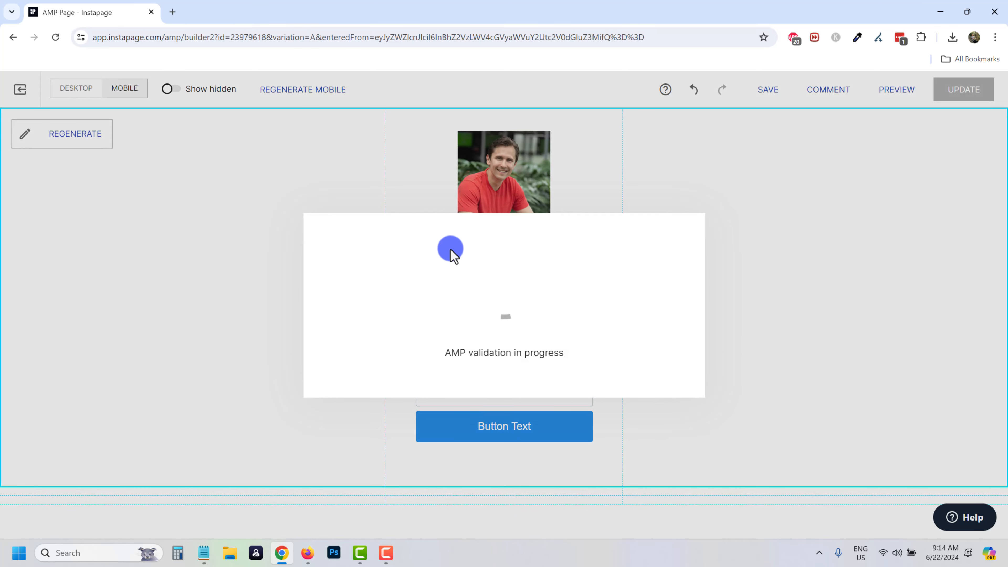
click(19, 90)
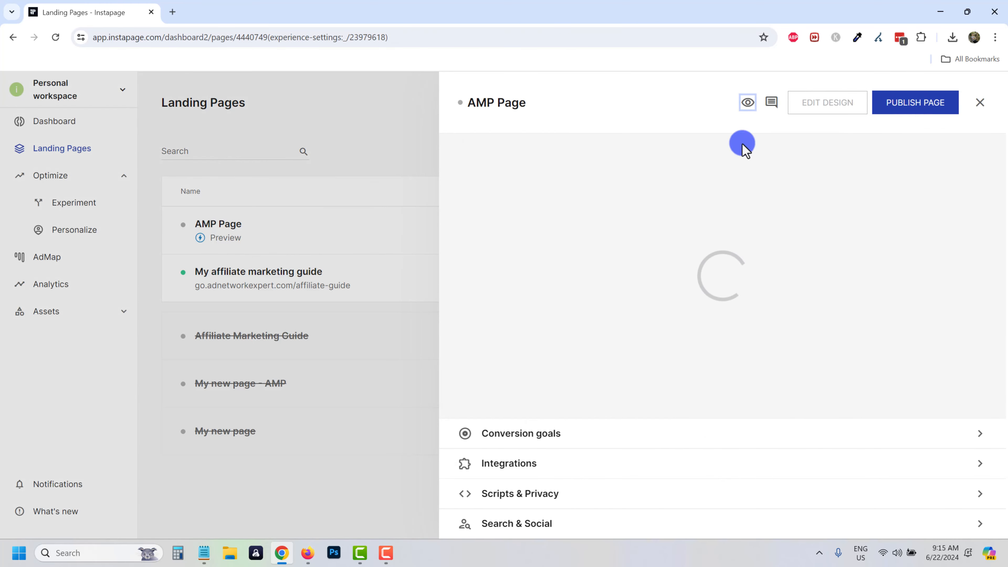
Publish AMP Page on custom domain go.adnetworkexpert.com under the /mobile directory.
click(914, 104)
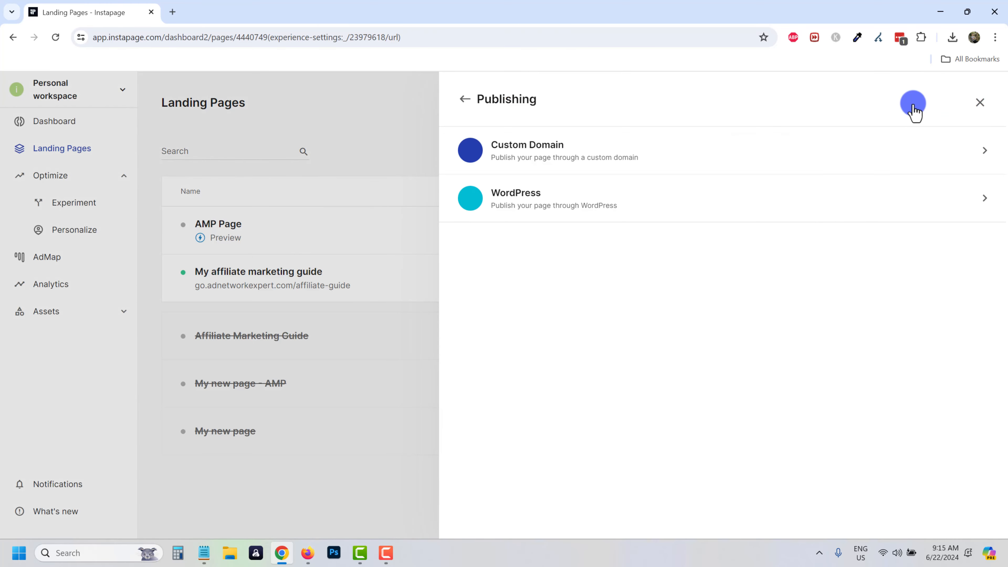
click(557, 153)
click(569, 167)
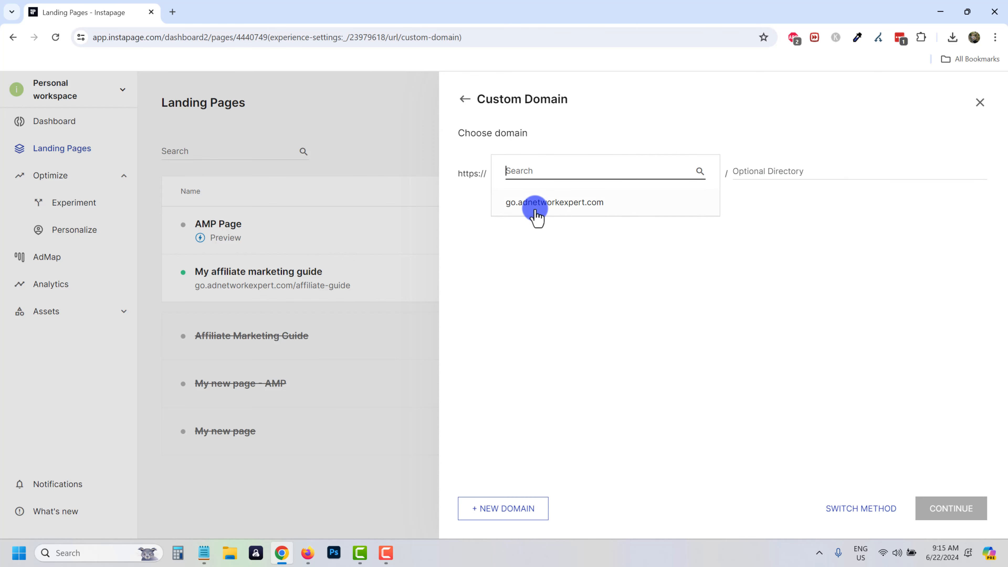
click(536, 216)
click(788, 171)
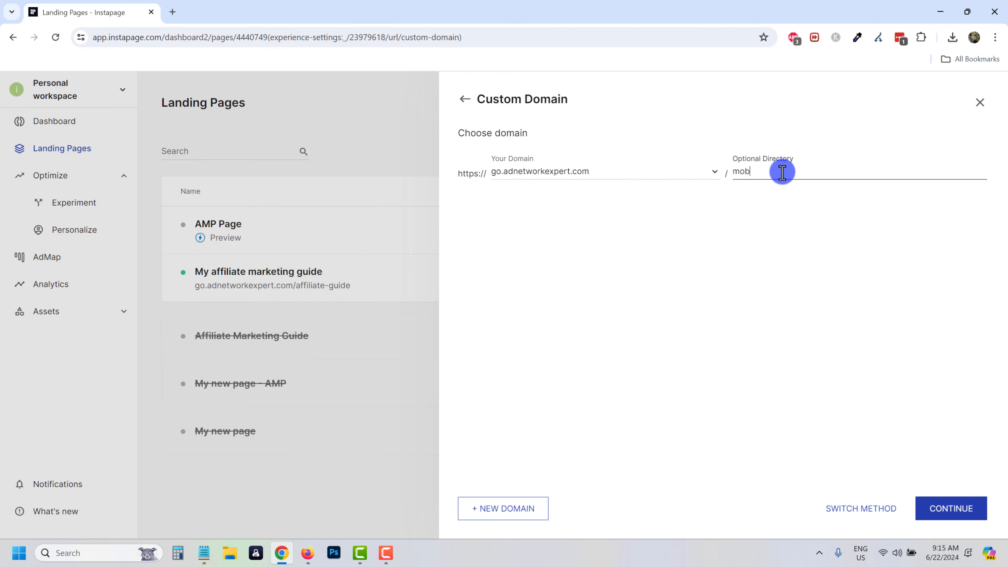
click(964, 510)
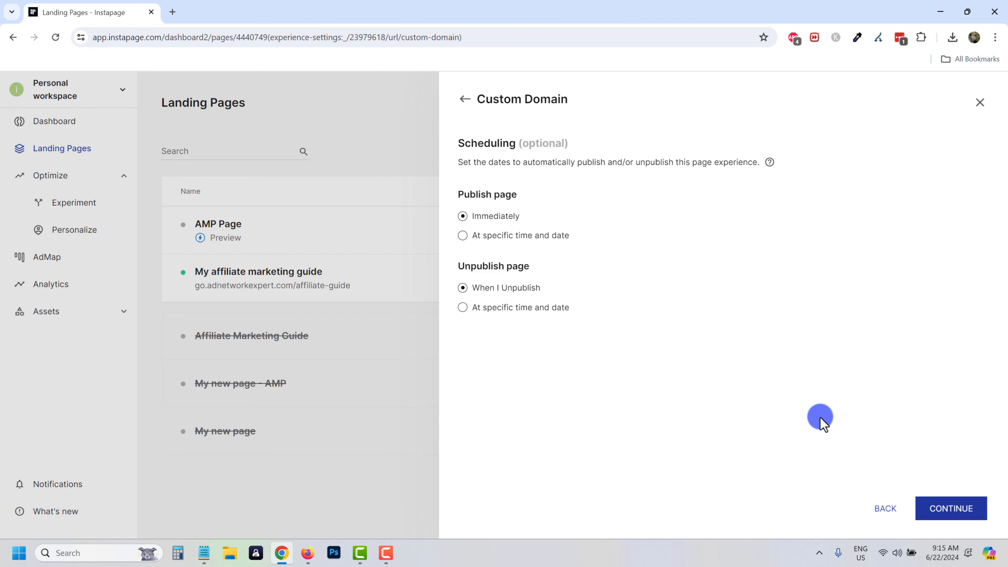
click(985, 510)
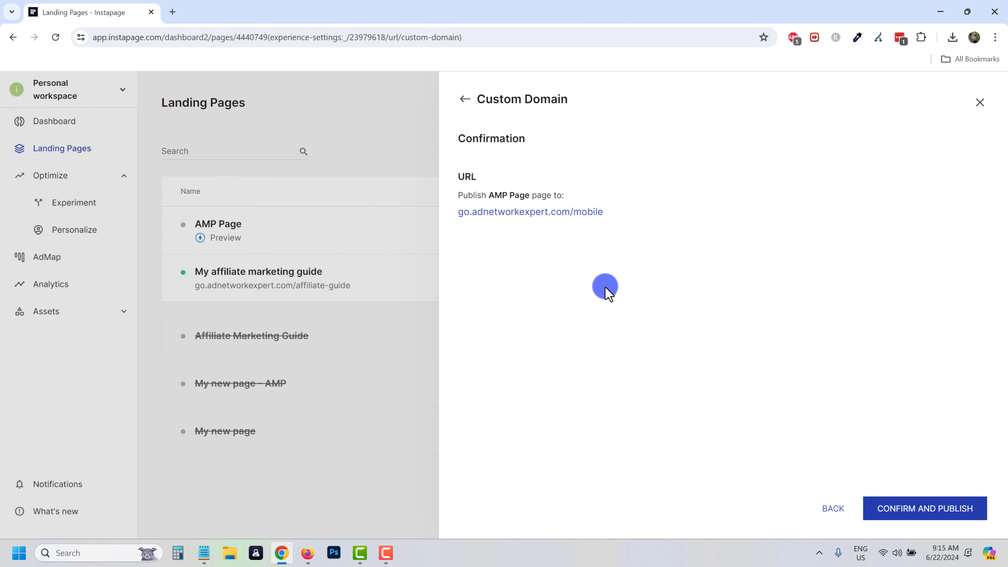
click(921, 513)
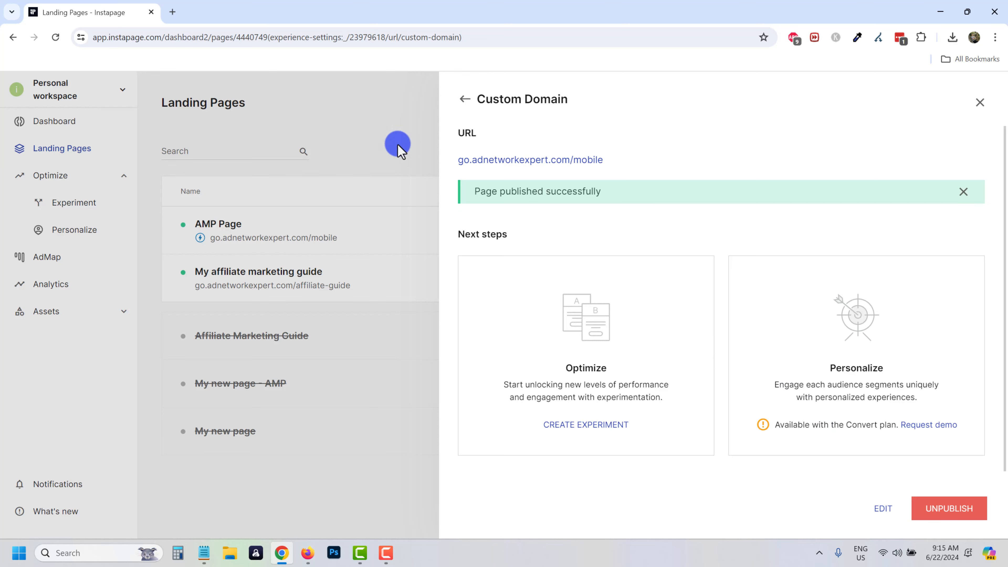
click(304, 240)
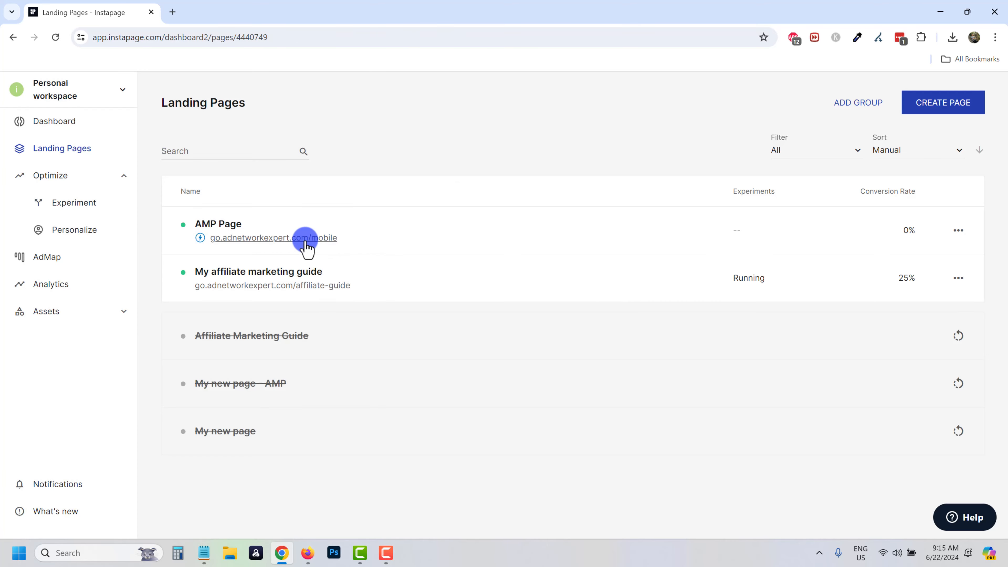
click(303, 238)
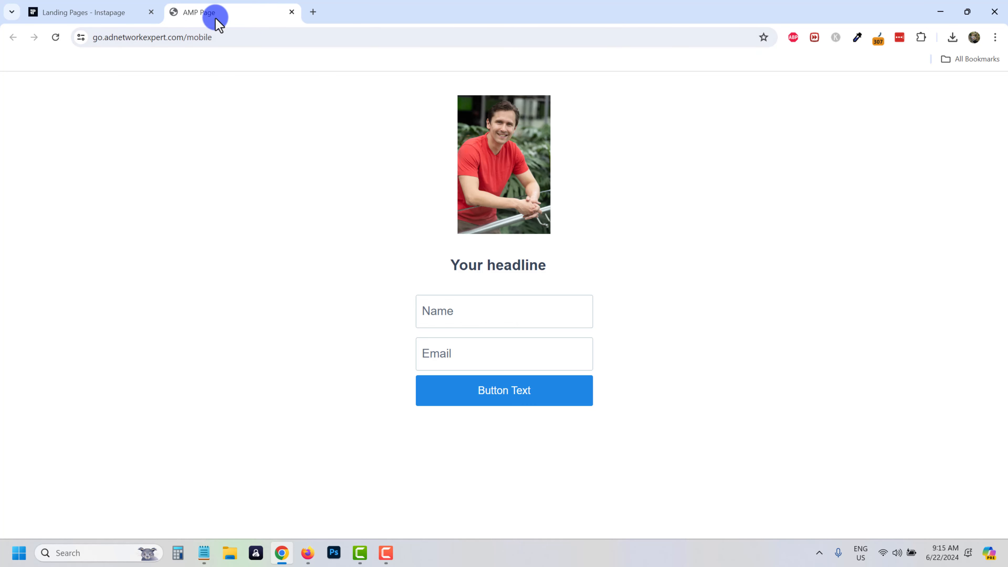
click(292, 12)
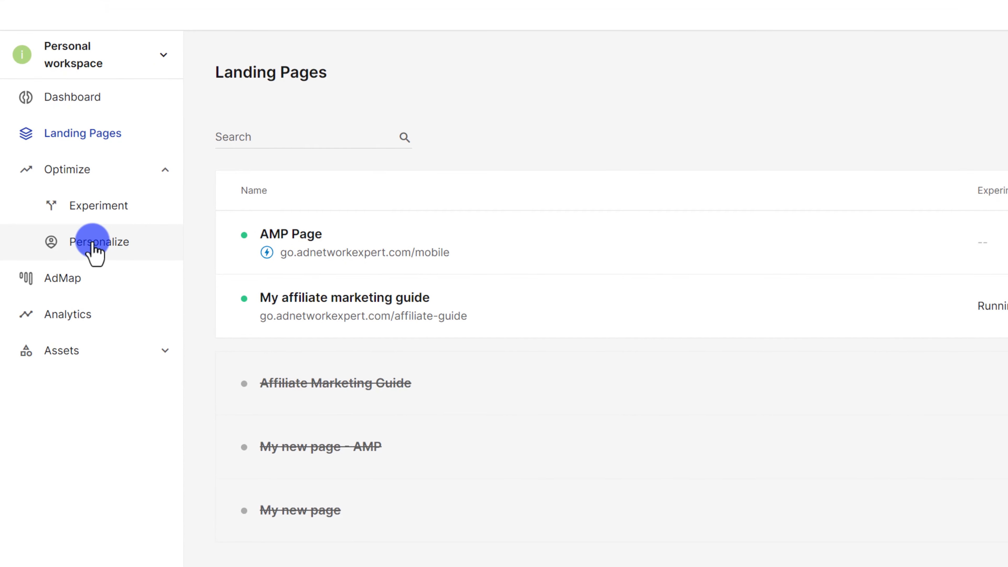
Read the Personalization page's Convert-plan upgrade notice, then view the AdMap for Google Search Ads page.
click(92, 243)
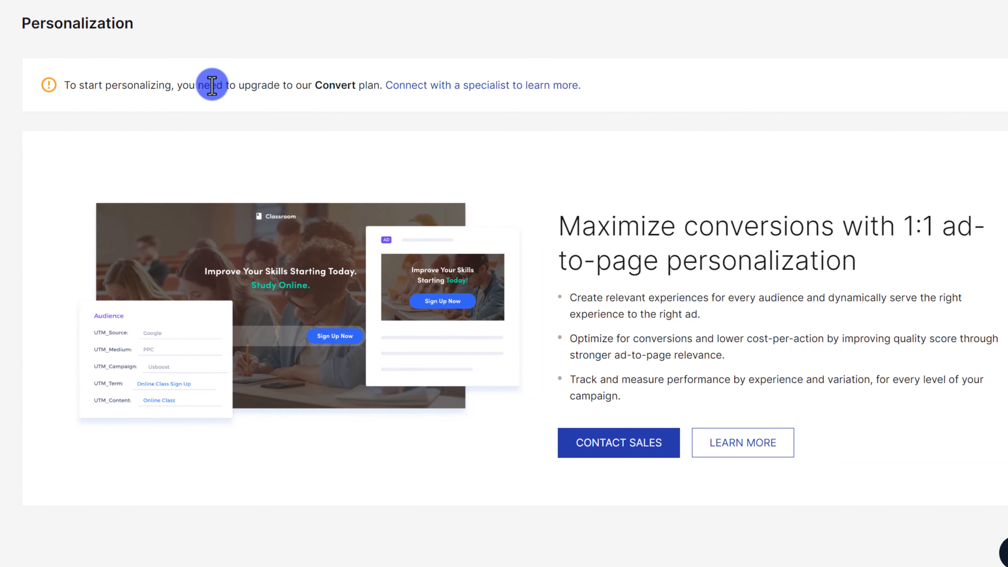
drag(253, 102, 416, 102)
drag(336, 80, 362, 79)
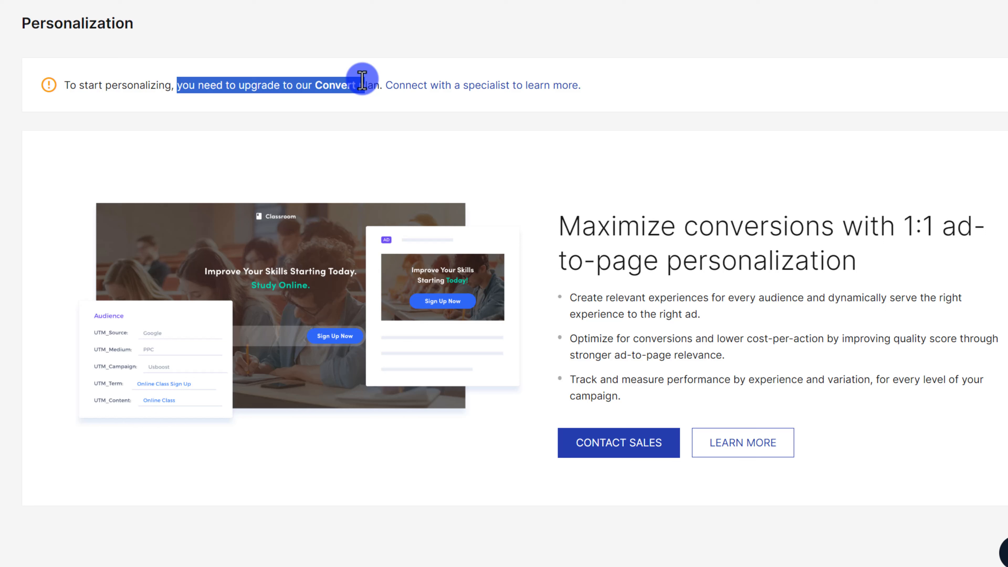
click(350, 104)
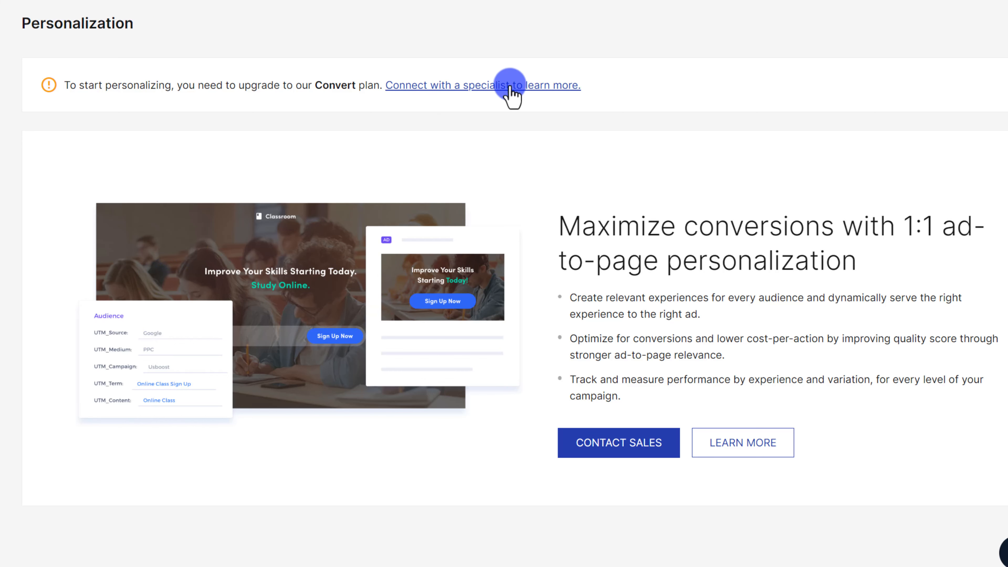
click(101, 225)
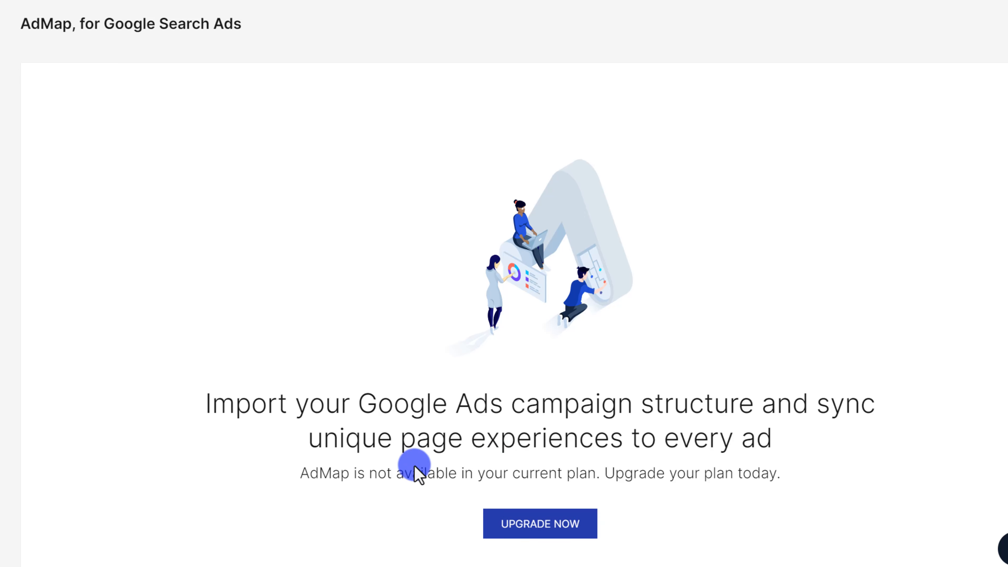
drag(252, 405, 842, 417)
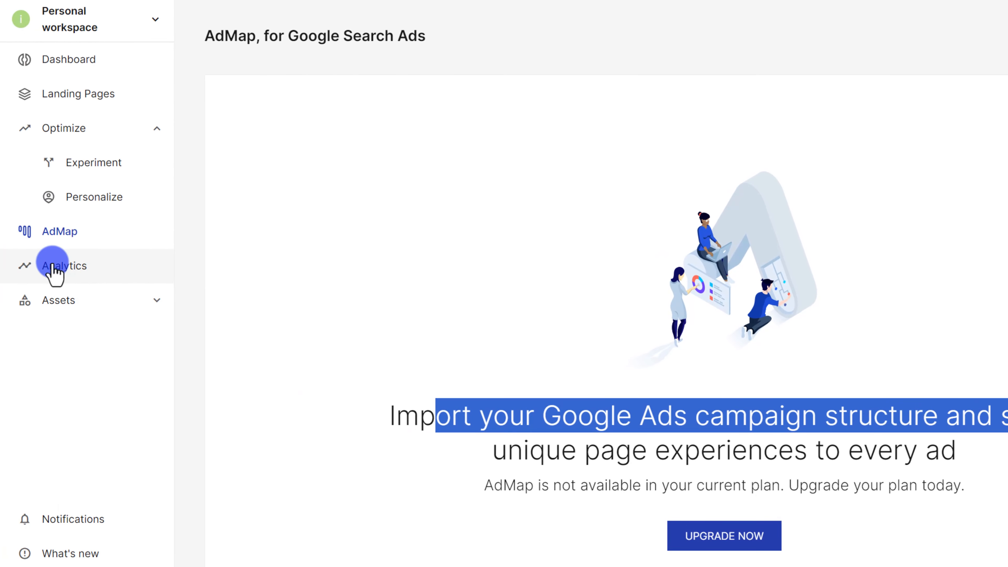
Look through the workspace Analytics overview charts.
click(54, 266)
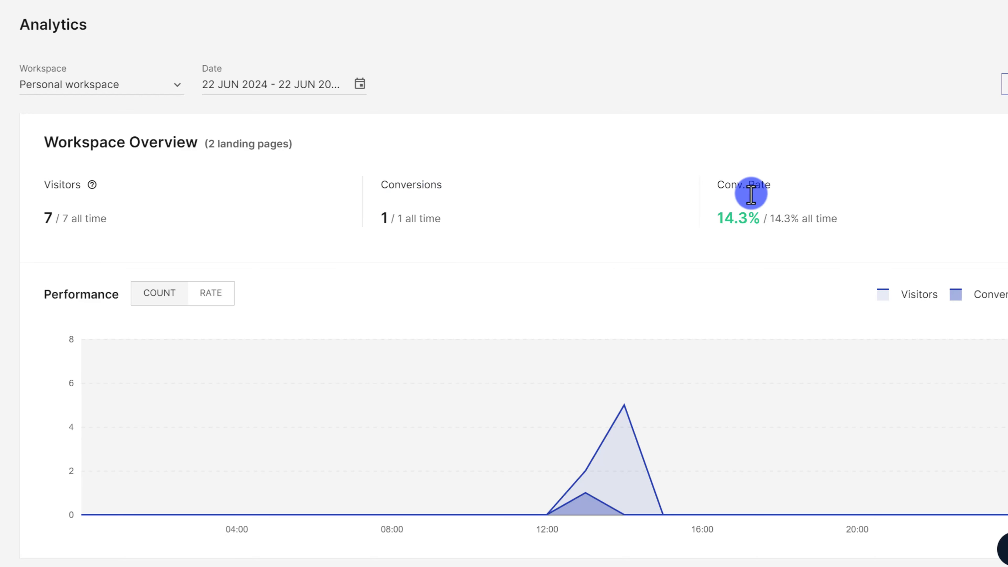
scroll(573, 185, down, 15)
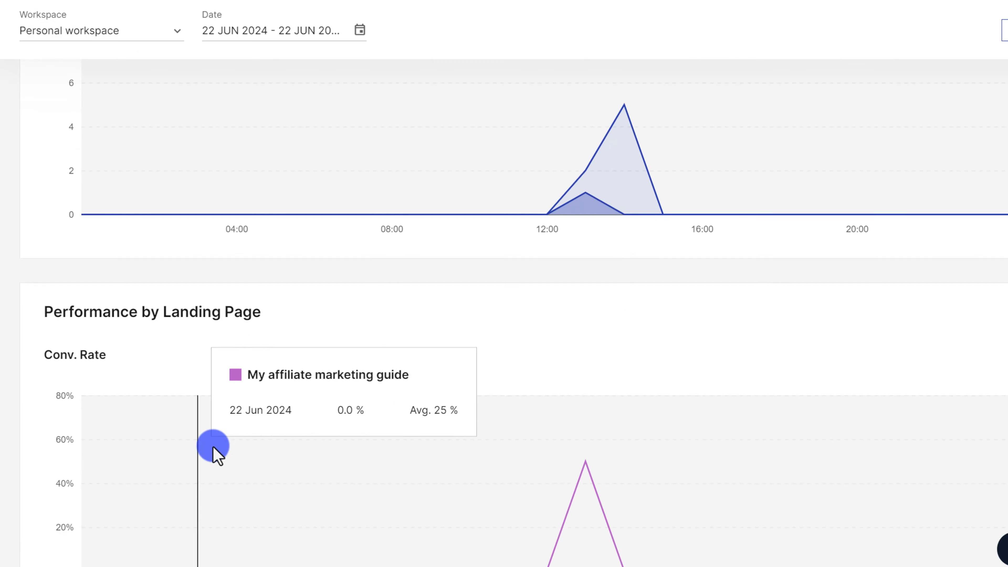
scroll(212, 445, down, 2)
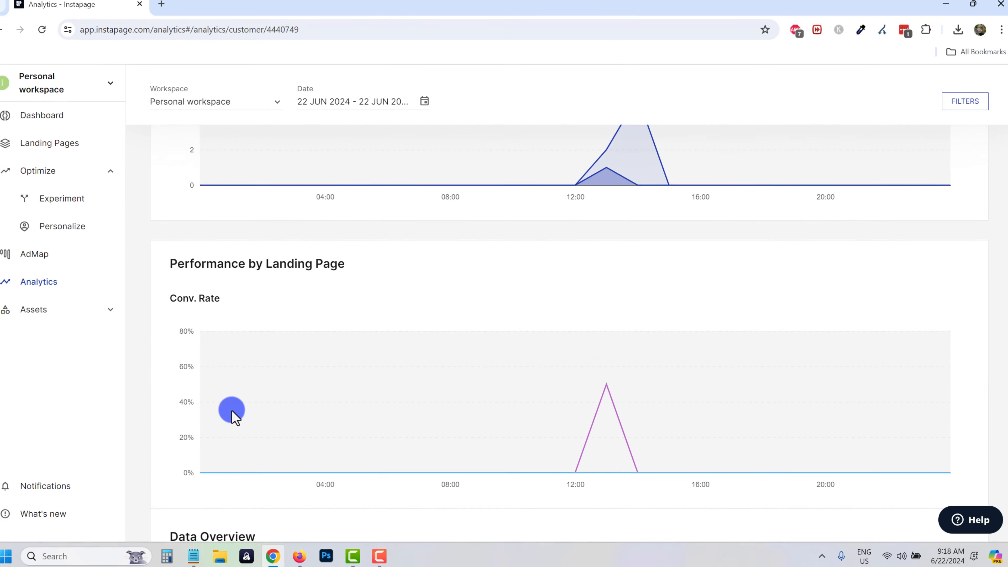
scroll(234, 415, up, 4)
Open the Headline test experiment and review its Short vs Long conversions and 50/50 split.
click(58, 200)
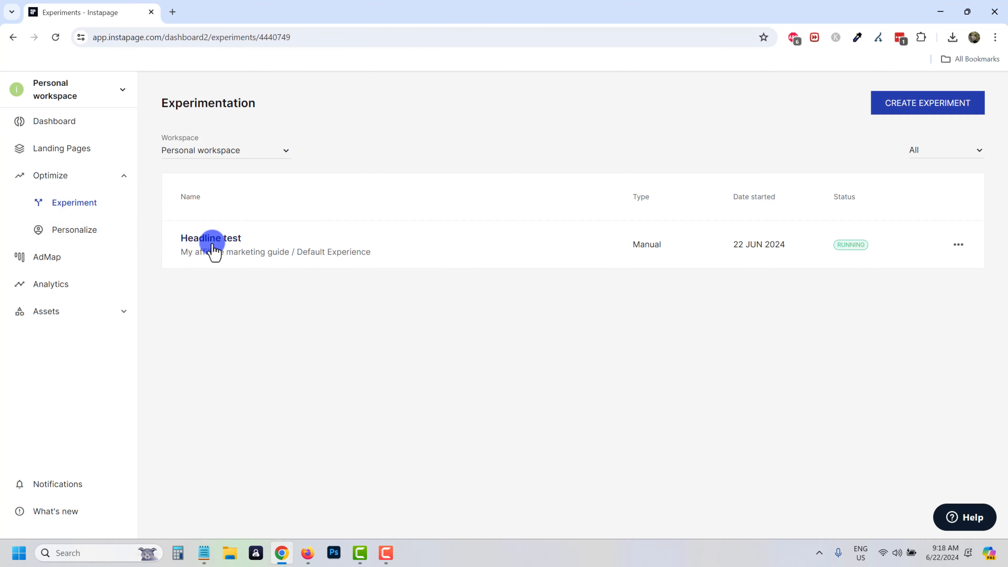
click(213, 240)
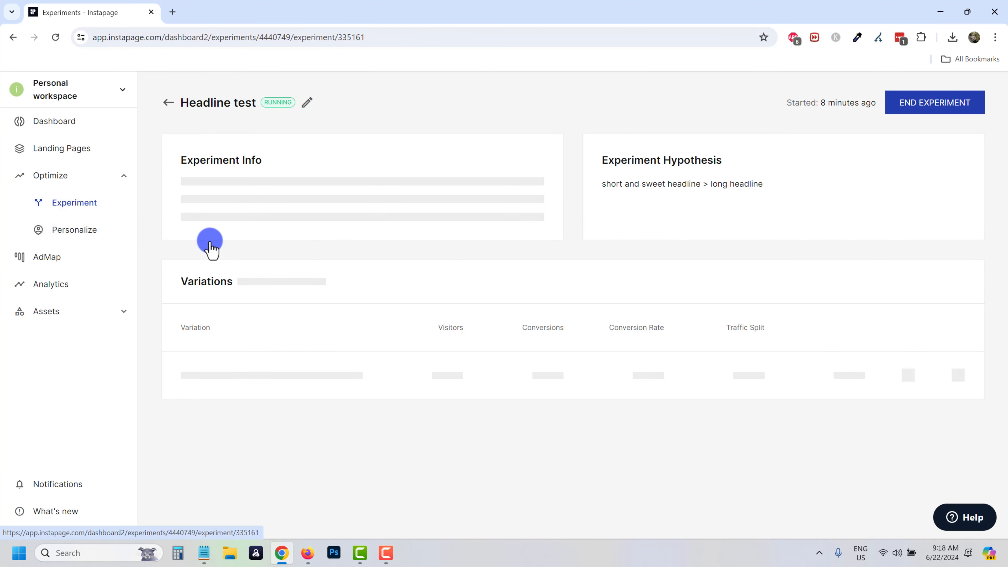
scroll(599, 453, down, 1)
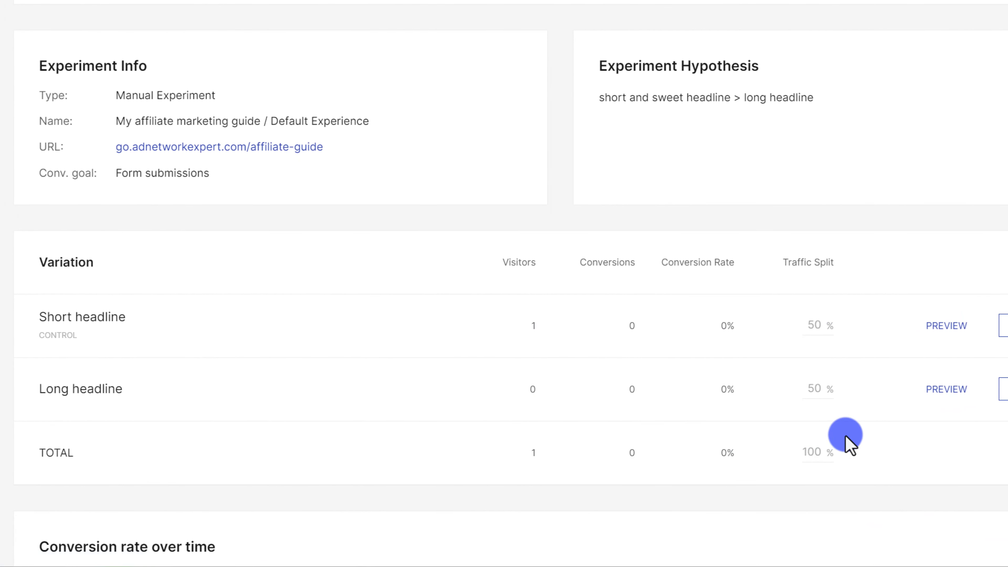
scroll(785, 428, up, 2)
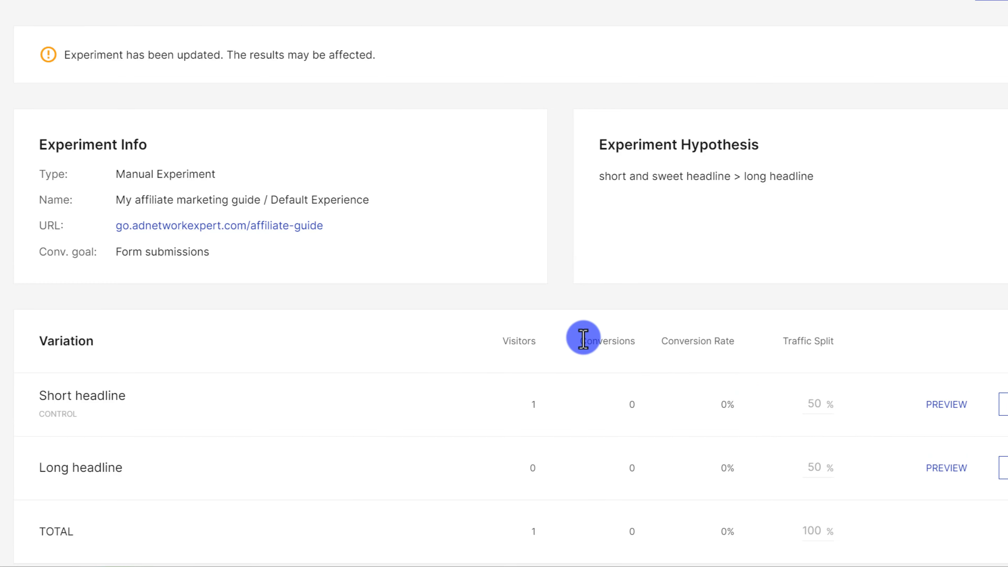
drag(583, 340, 716, 336)
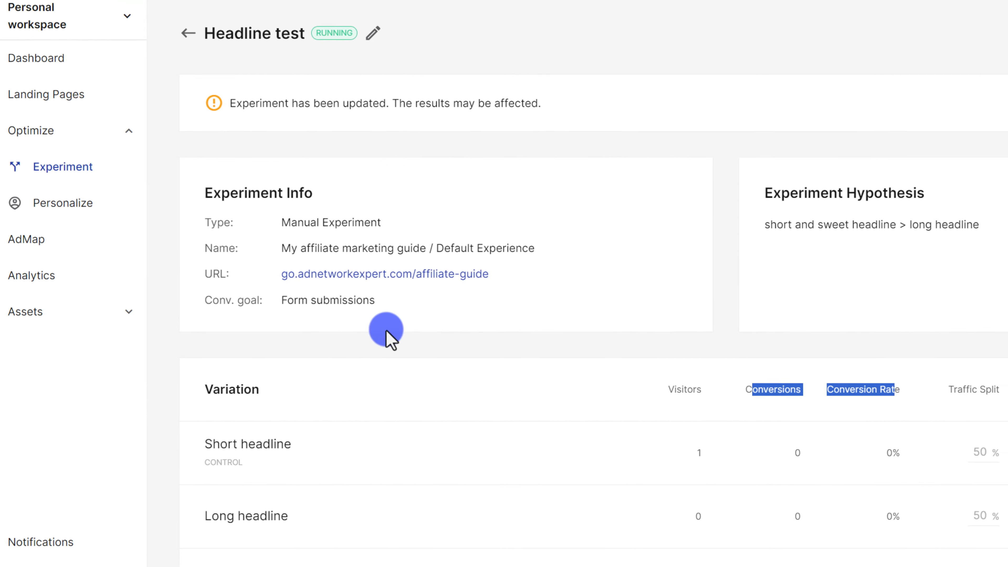
Browse the Styles, Images and Fonts assets, ending on Scripts with its Convert-plan upgrade notice.
click(41, 314)
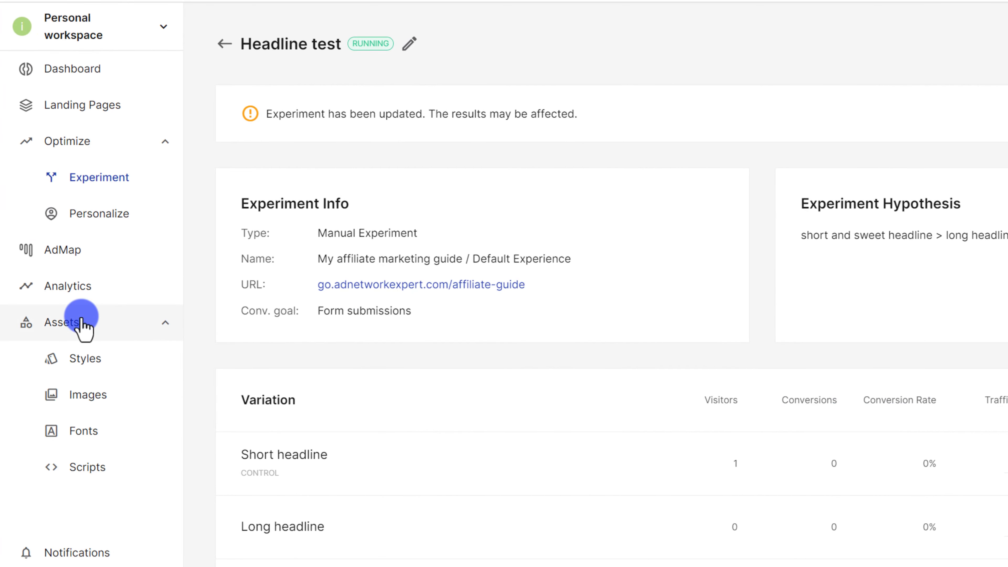
click(93, 368)
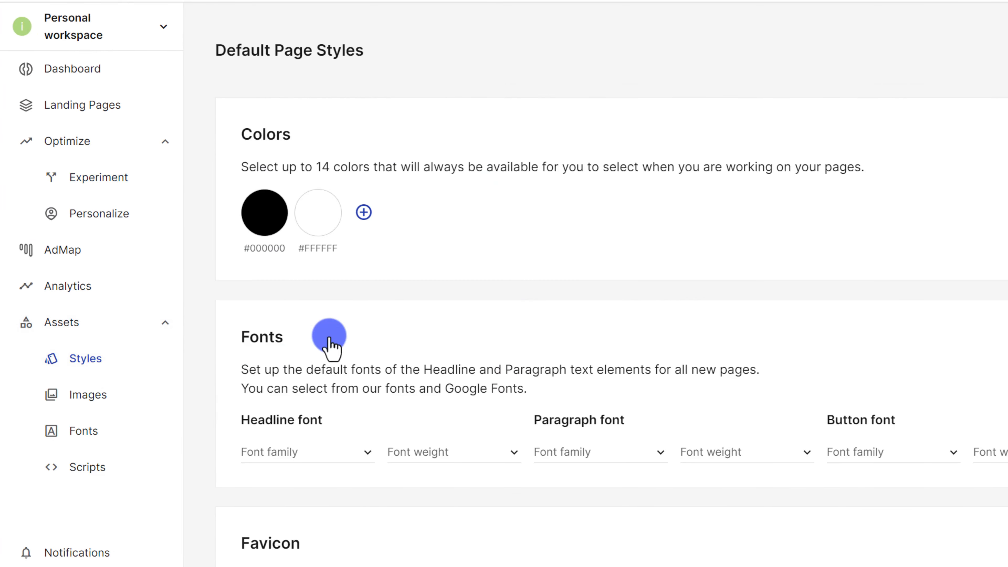
scroll(330, 358, down, 1)
click(104, 396)
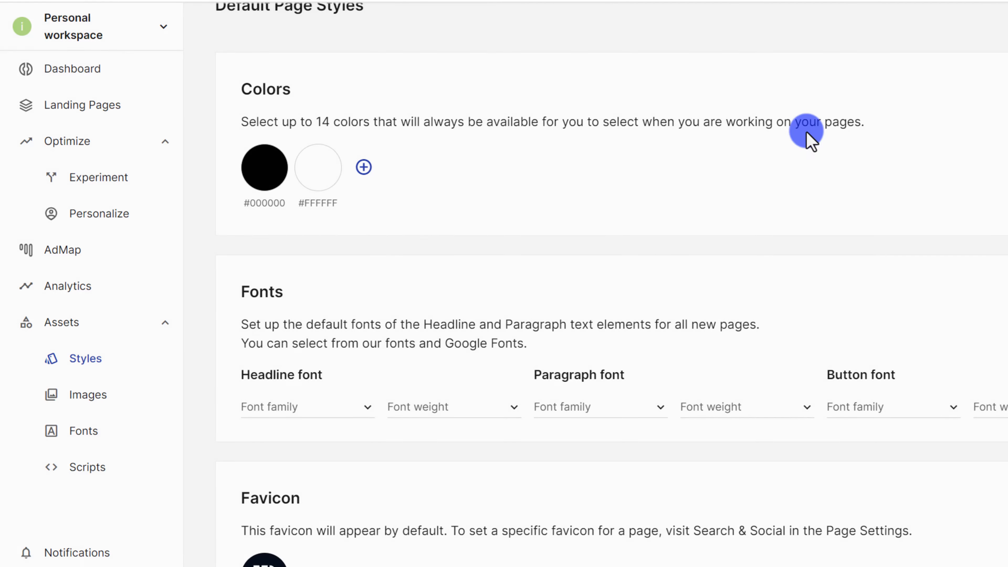
click(116, 436)
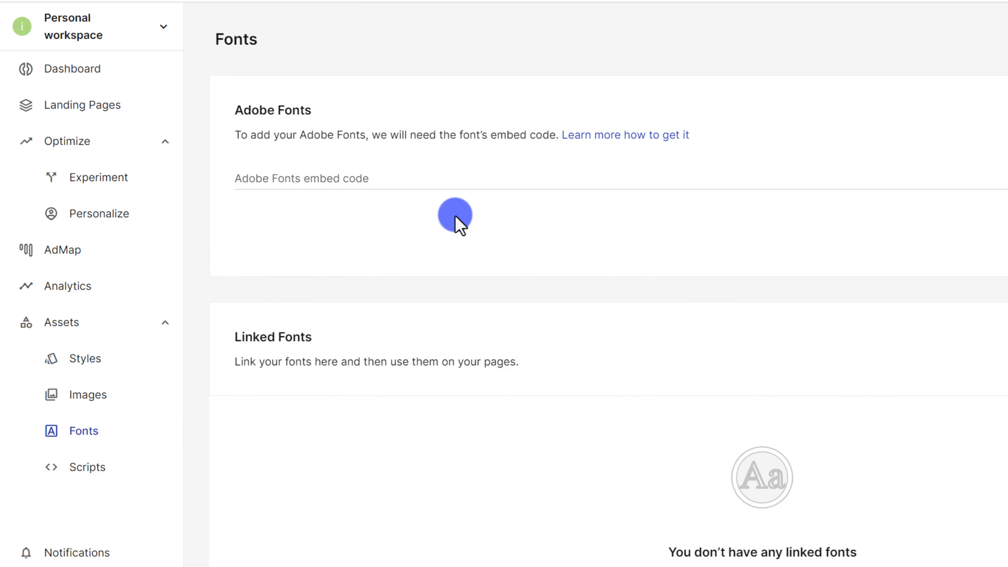
click(84, 471)
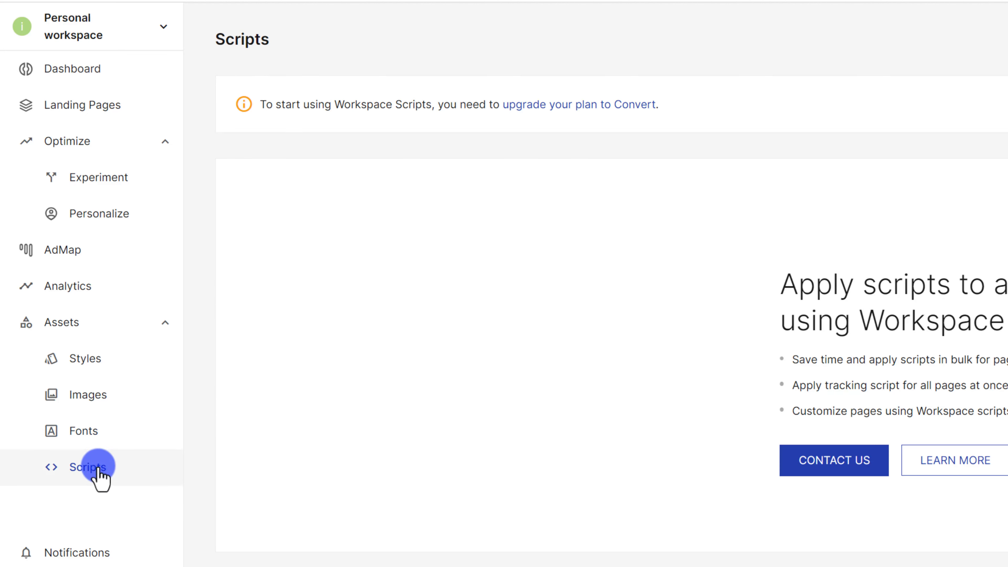
drag(367, 112, 711, 132)
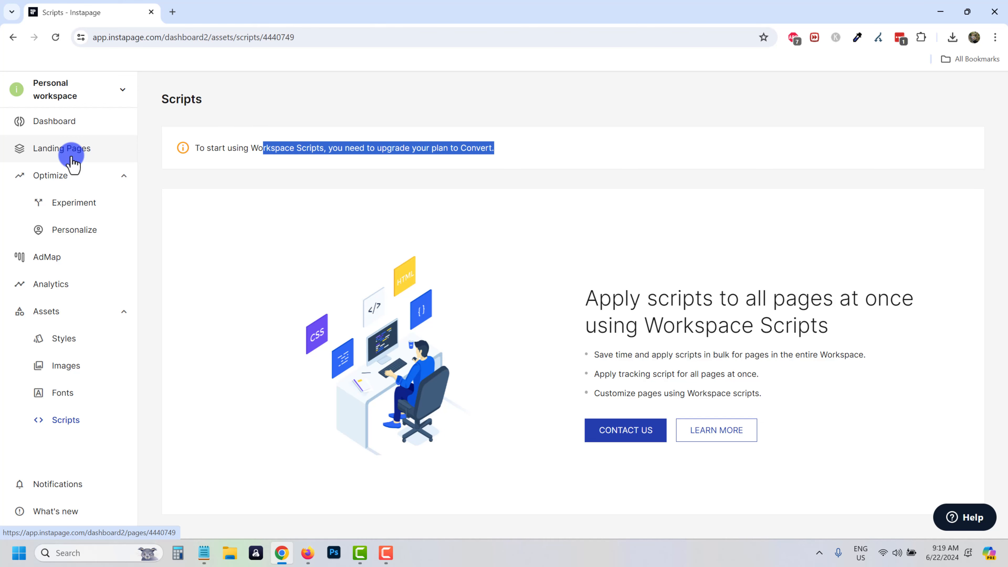
View Workspace settings' Team members and Leads list with the affiliate guide lead, then start a new tab.
click(77, 89)
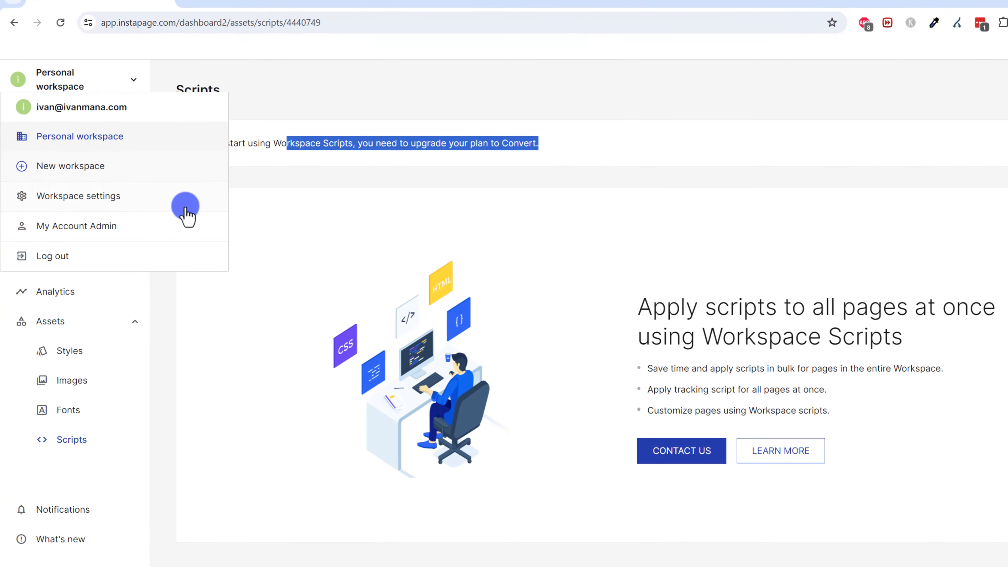
click(87, 196)
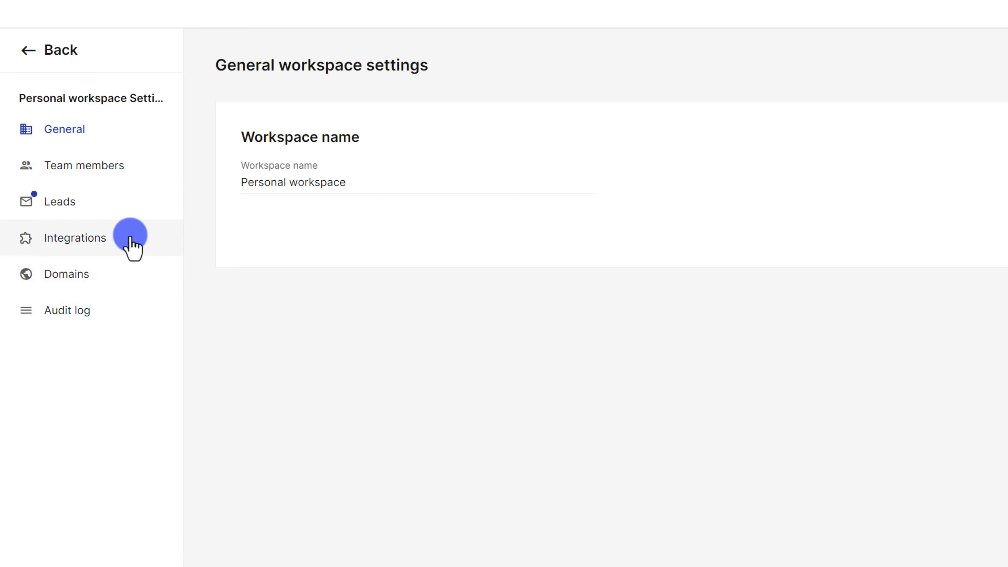
click(94, 167)
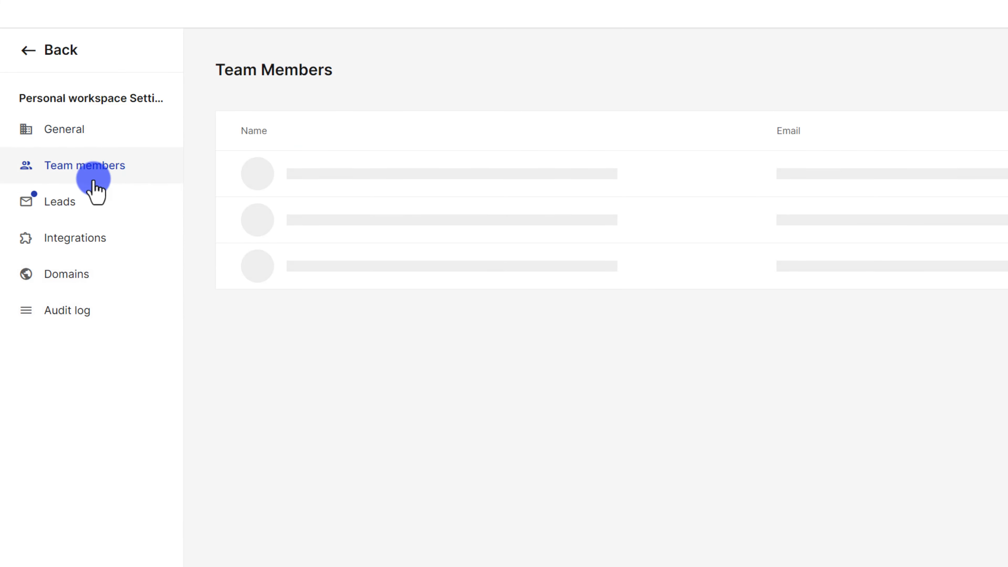
click(71, 204)
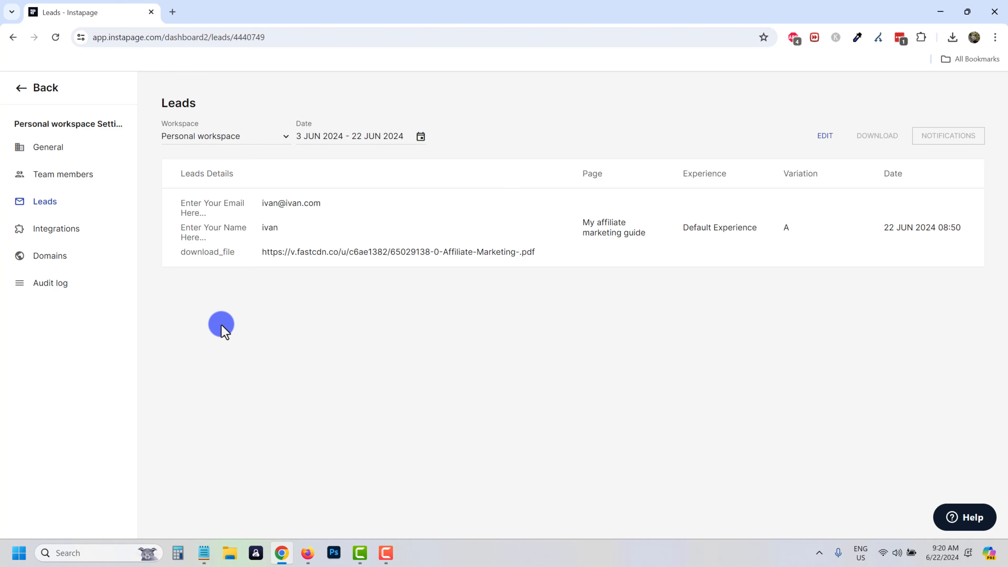
click(171, 12)
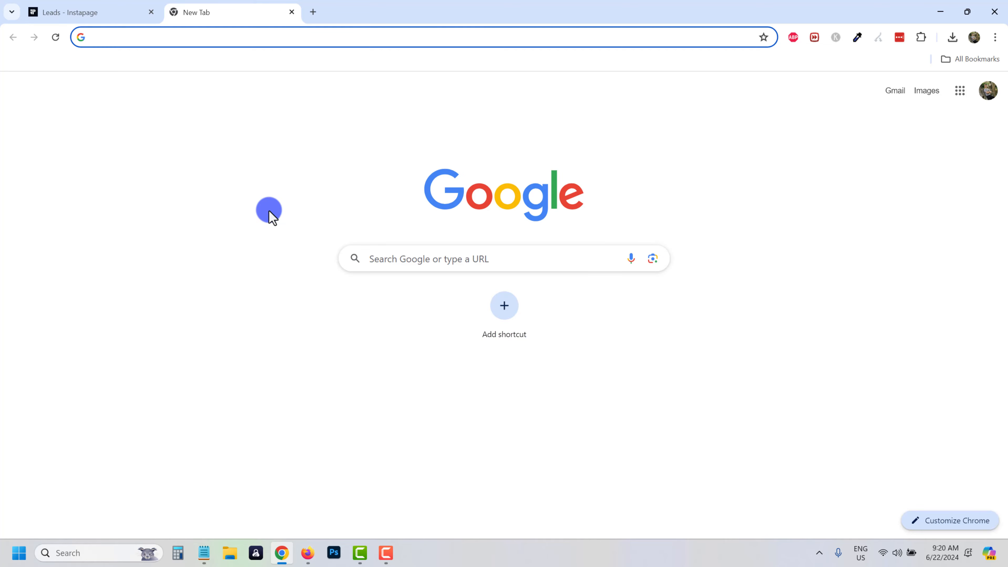
Load ivanmana.com and review its free 55-Page Affiliate Marketing Guide offer, then start a new tab.
text(ivanmana.com)
key(Return)
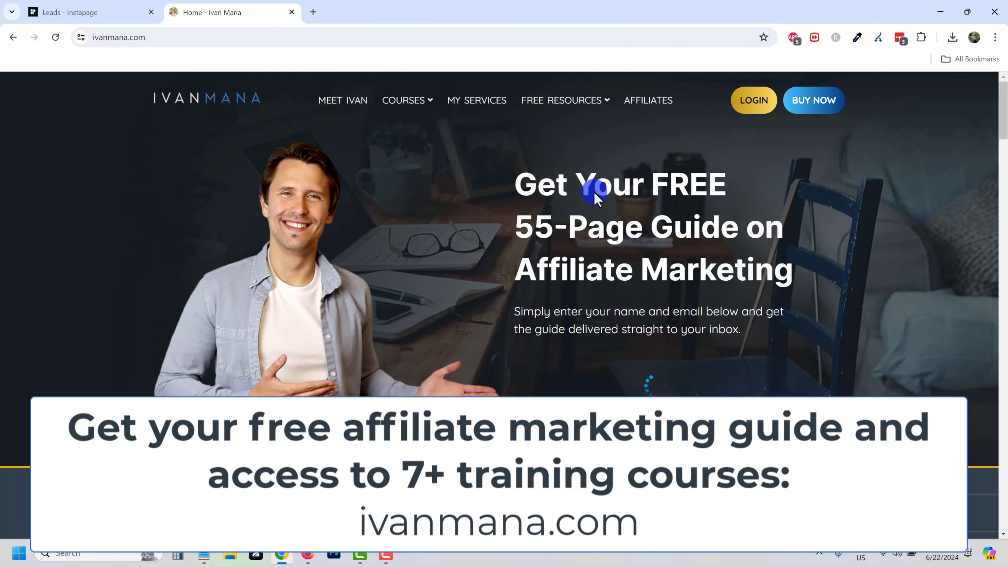
drag(647, 273, 689, 315)
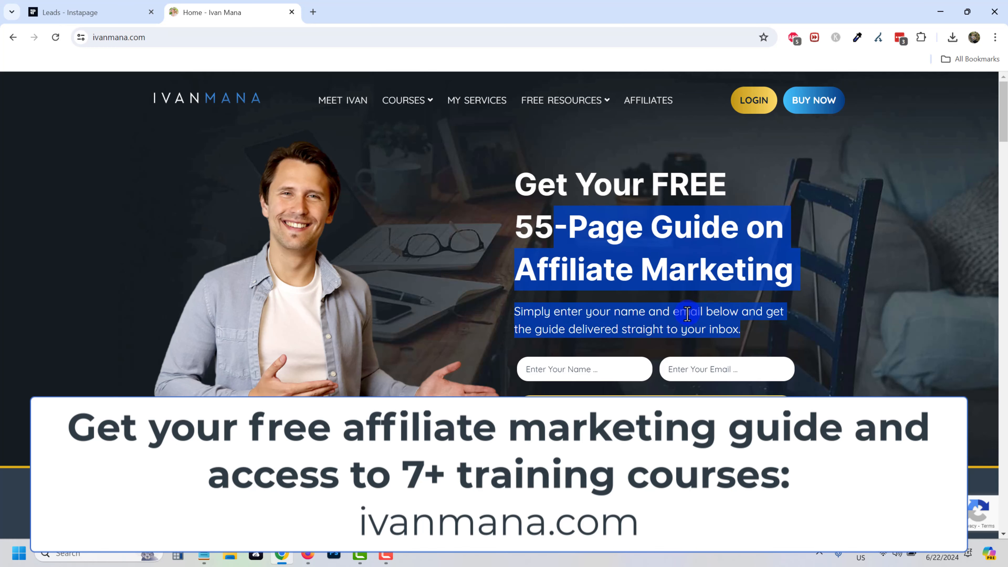
click(686, 313)
mouse_move(420, 106)
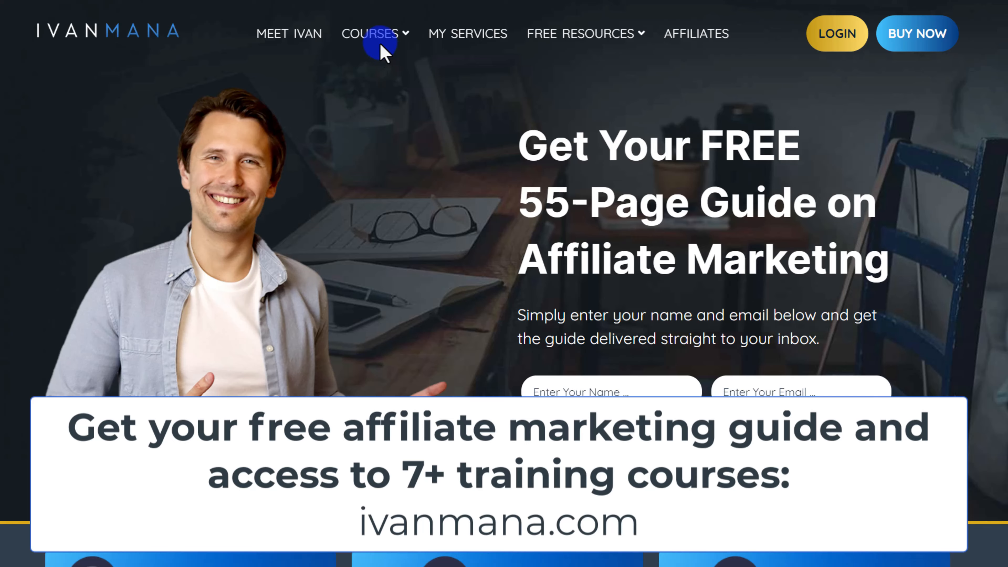
mouse_move(381, 47)
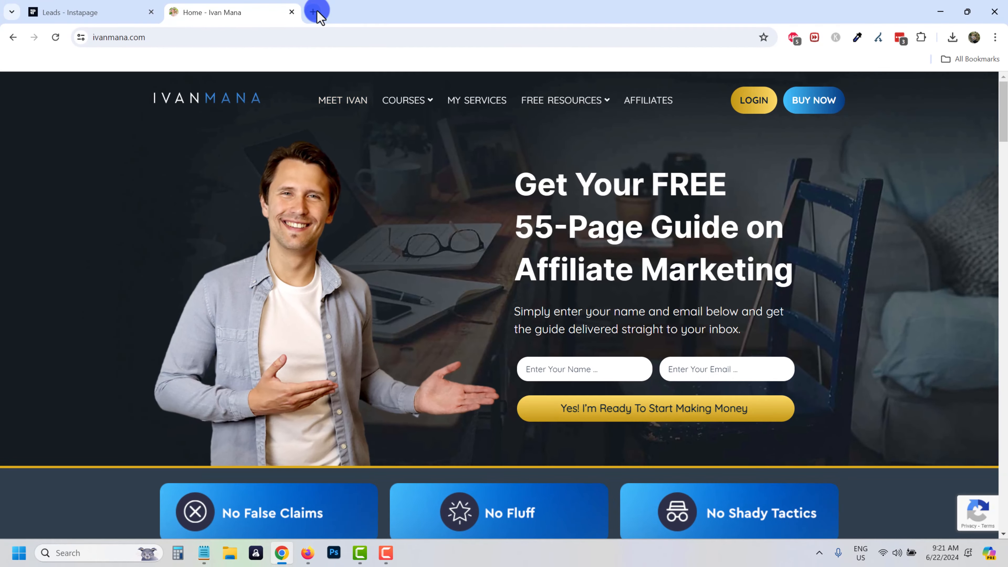
click(317, 11)
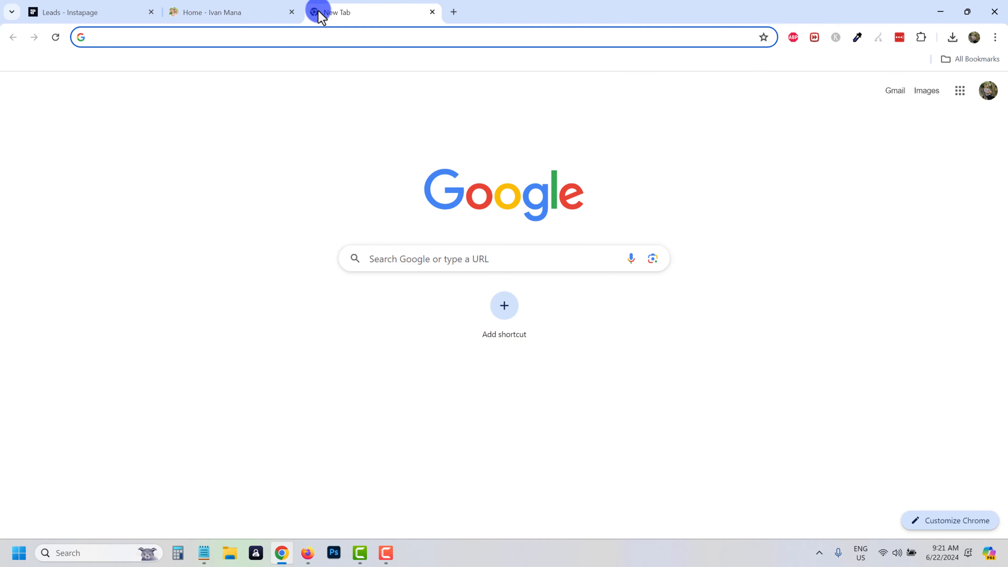
Go to youtube.com/ivanmana and scroll through the channel's Videos grid of tutorial uploads.
text(youtube.com/ivanmana)
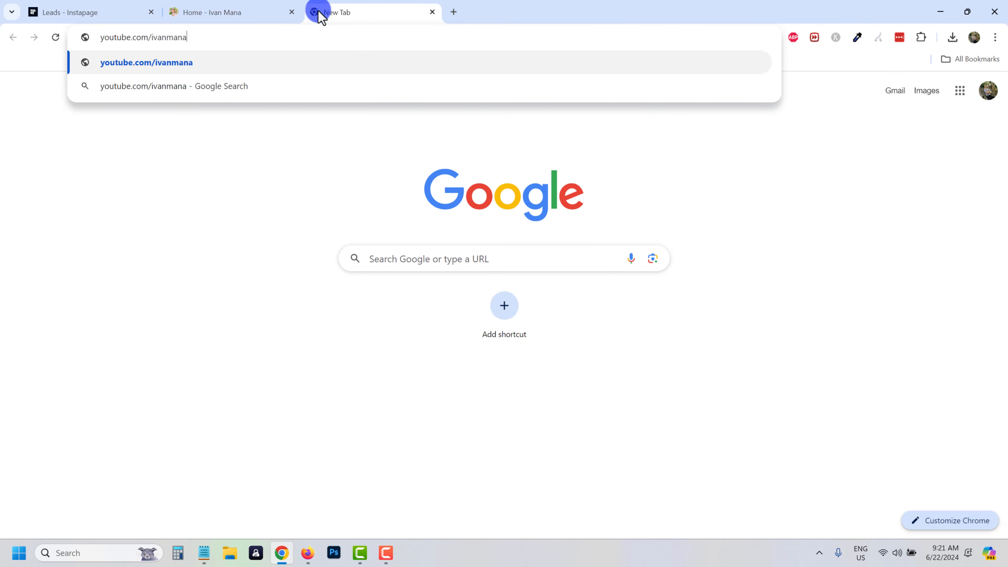
key(Return)
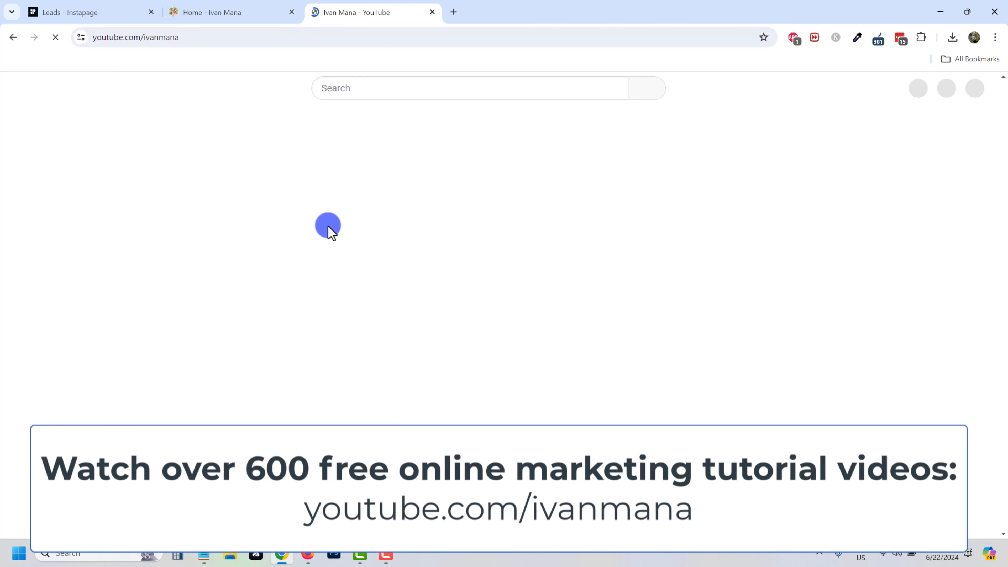
click(201, 372)
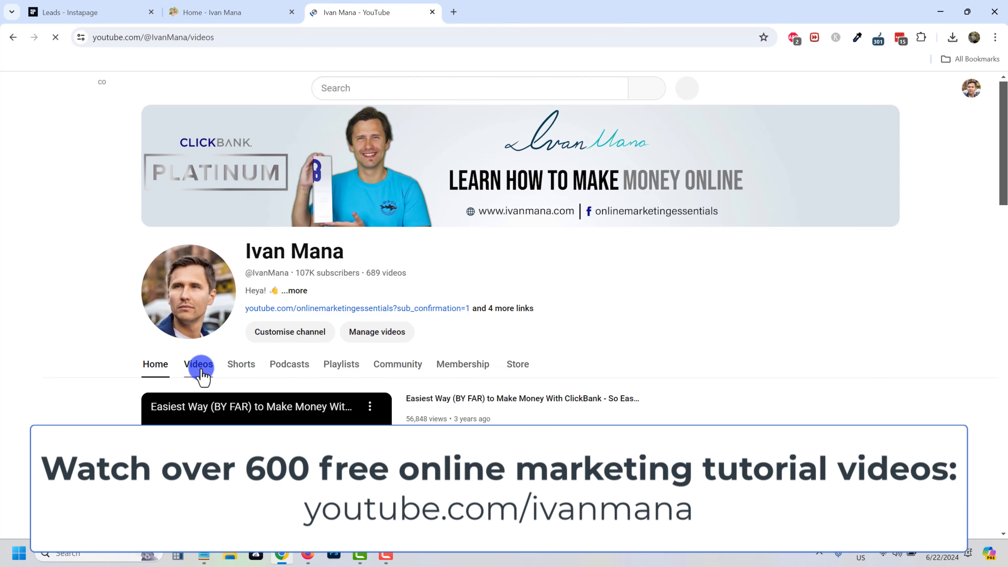
scroll(408, 395, down, 3)
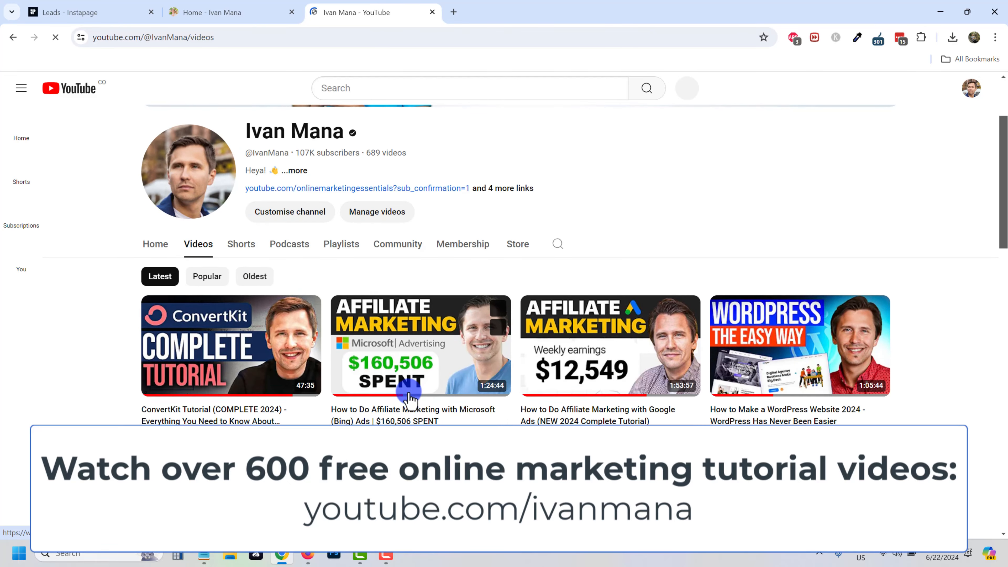
scroll(408, 395, down, 15)
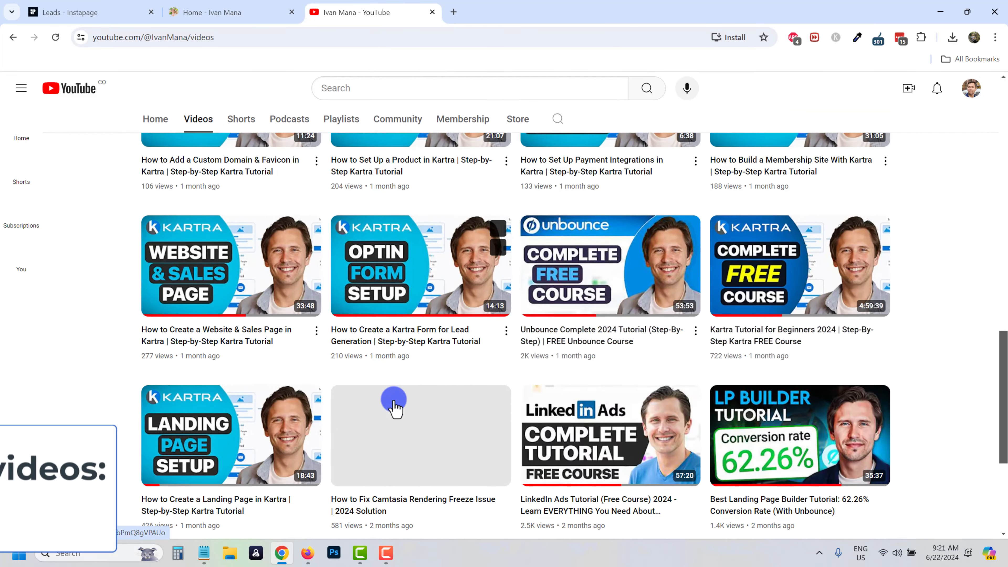
scroll(394, 409, down, 3)
scroll(603, 423, down, 3)
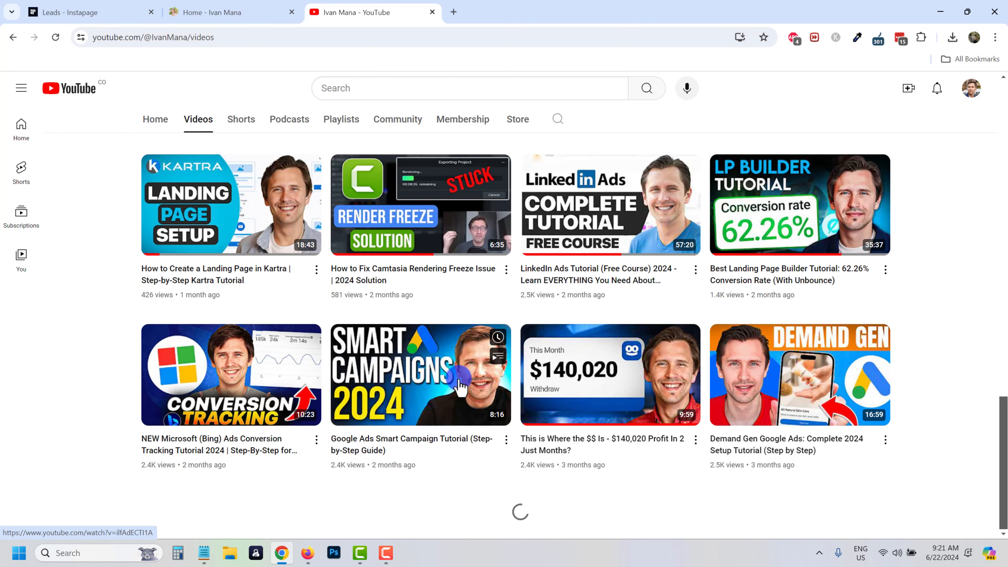
scroll(537, 346, down, 12)
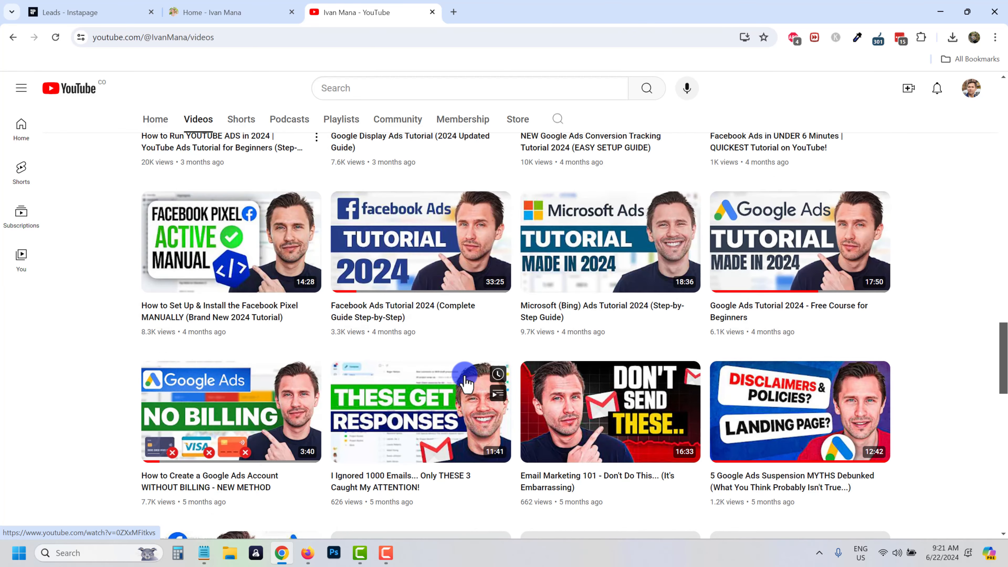
scroll(466, 382, up, 12)
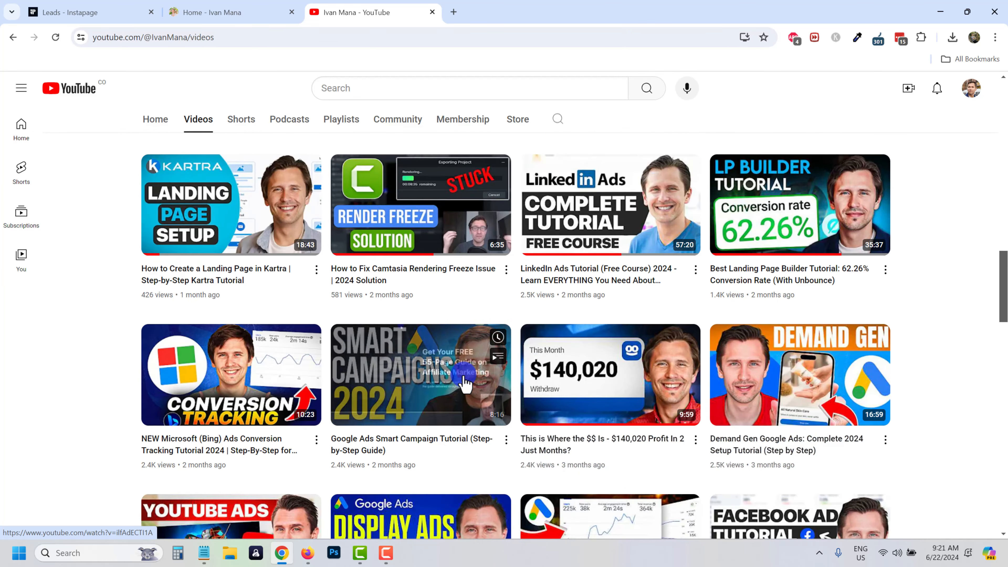